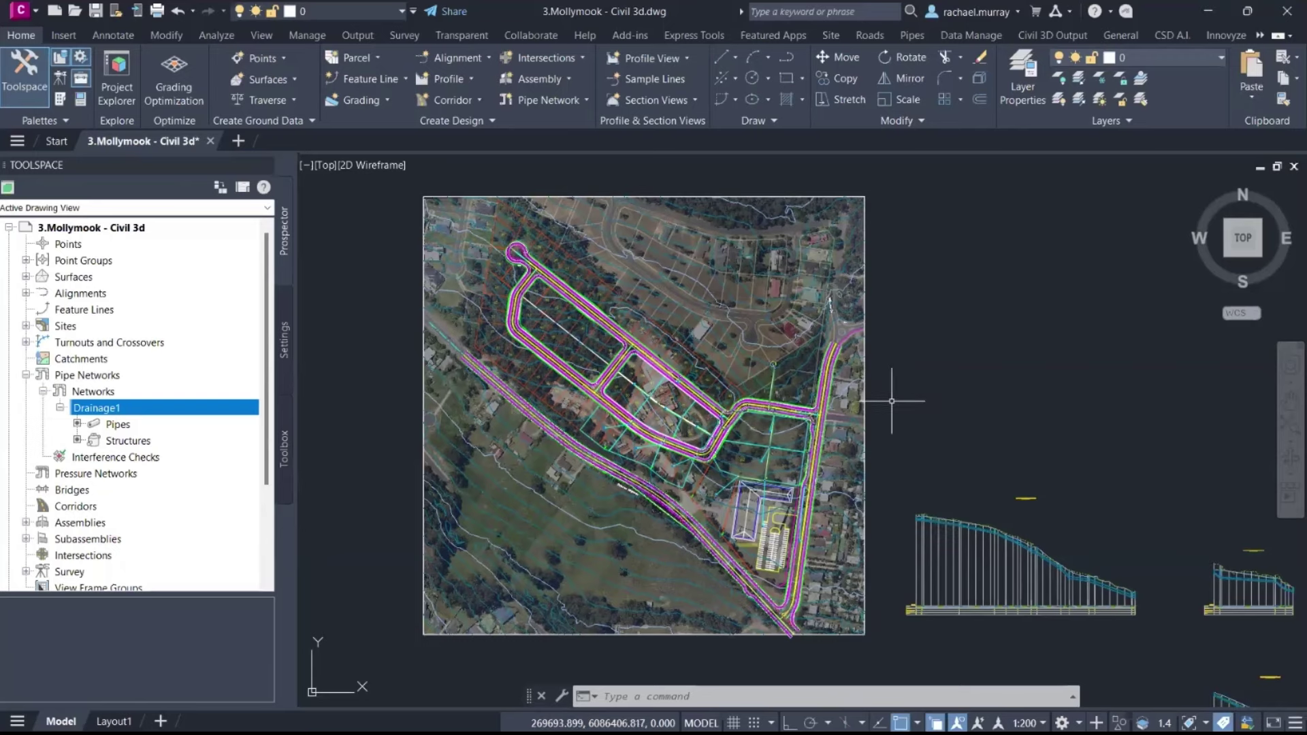
# Examine the Drainage1 pipe network in plan and its long-section profile views beside the site layout.
pyautogui.scroll(2, 794, 444)
pyautogui.scroll(6, 794, 445)
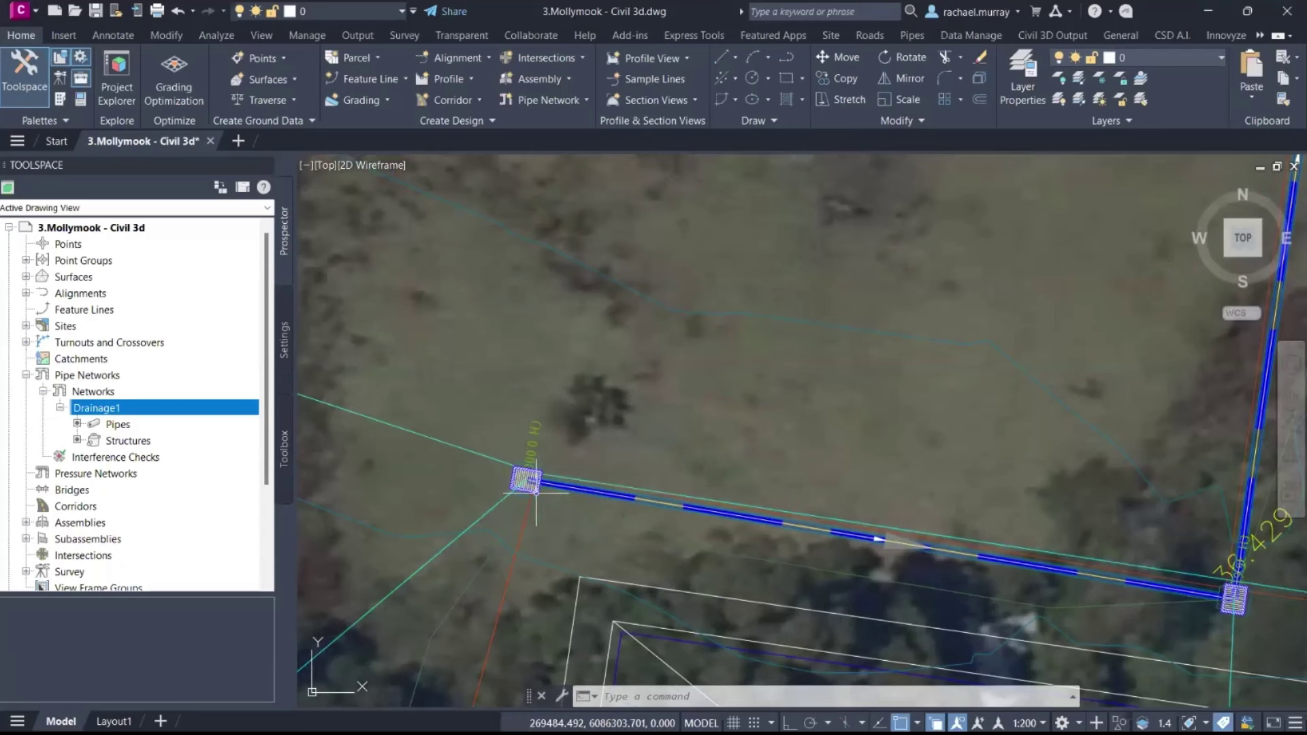
pyautogui.doubleClick(557, 508)
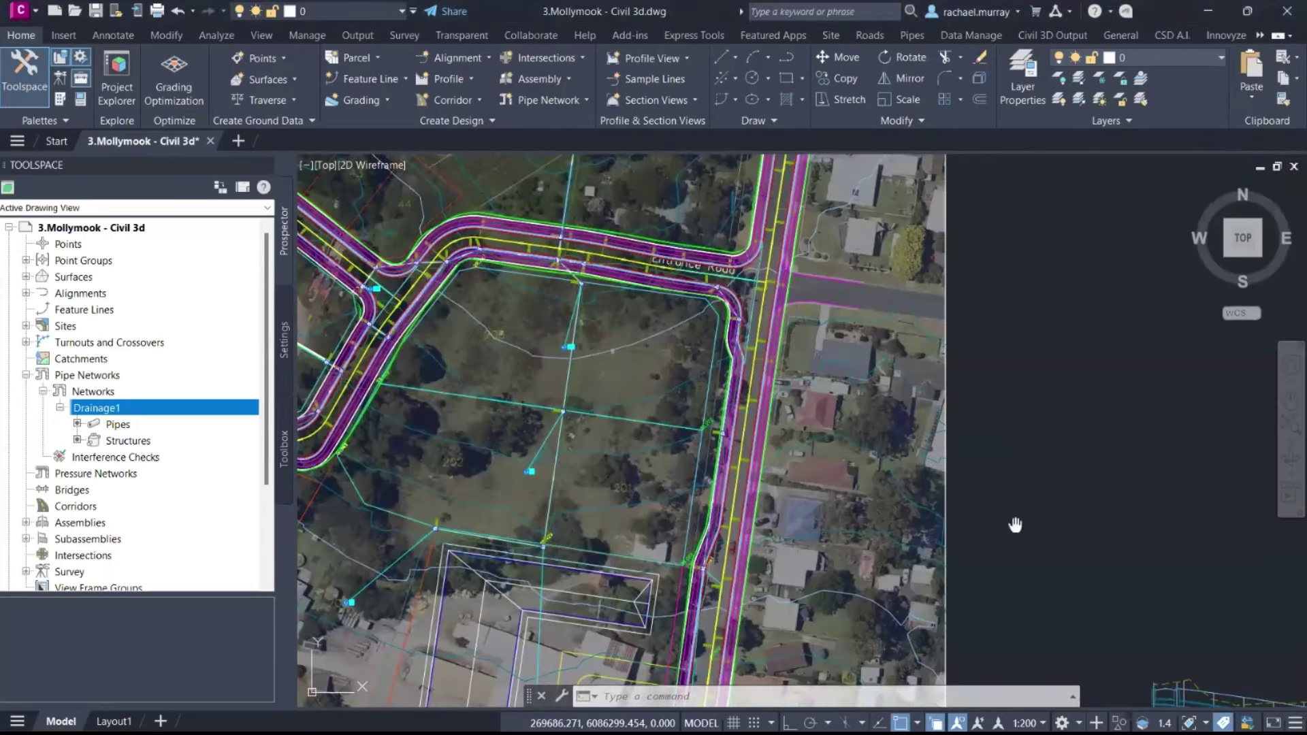
pyautogui.moveTo(1015, 525); pyautogui.dragTo(847, 467, button='middle')
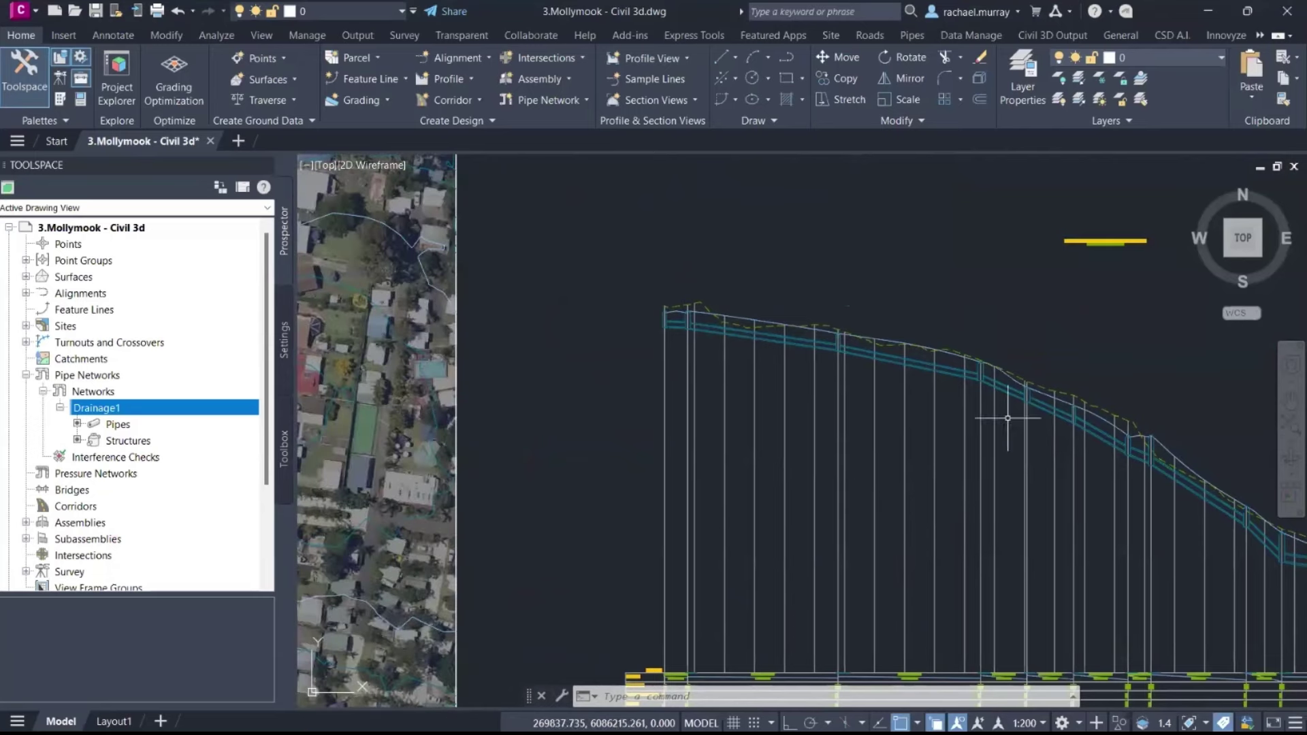
pyautogui.moveTo(1006, 417); pyautogui.dragTo(764, 432, button='middle')
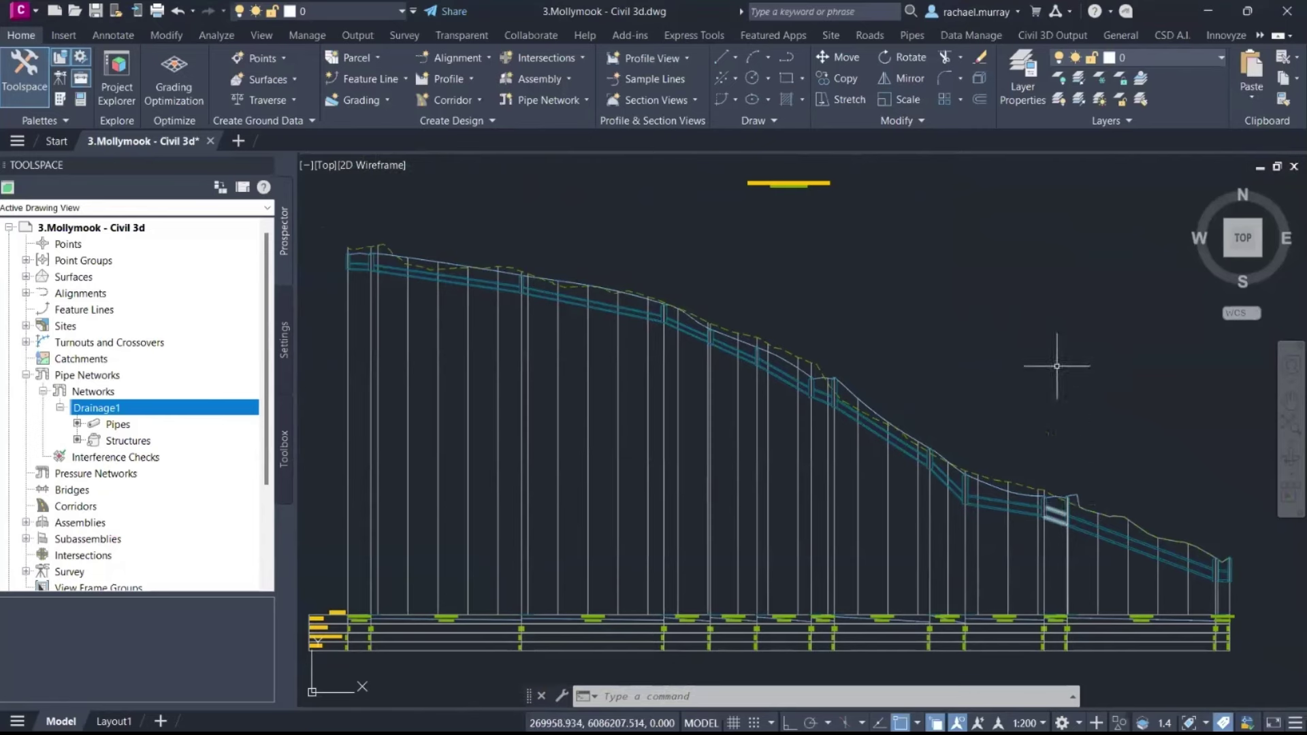
pyautogui.scroll(-2, 1087, 405)
pyautogui.scroll(-4, 1087, 405)
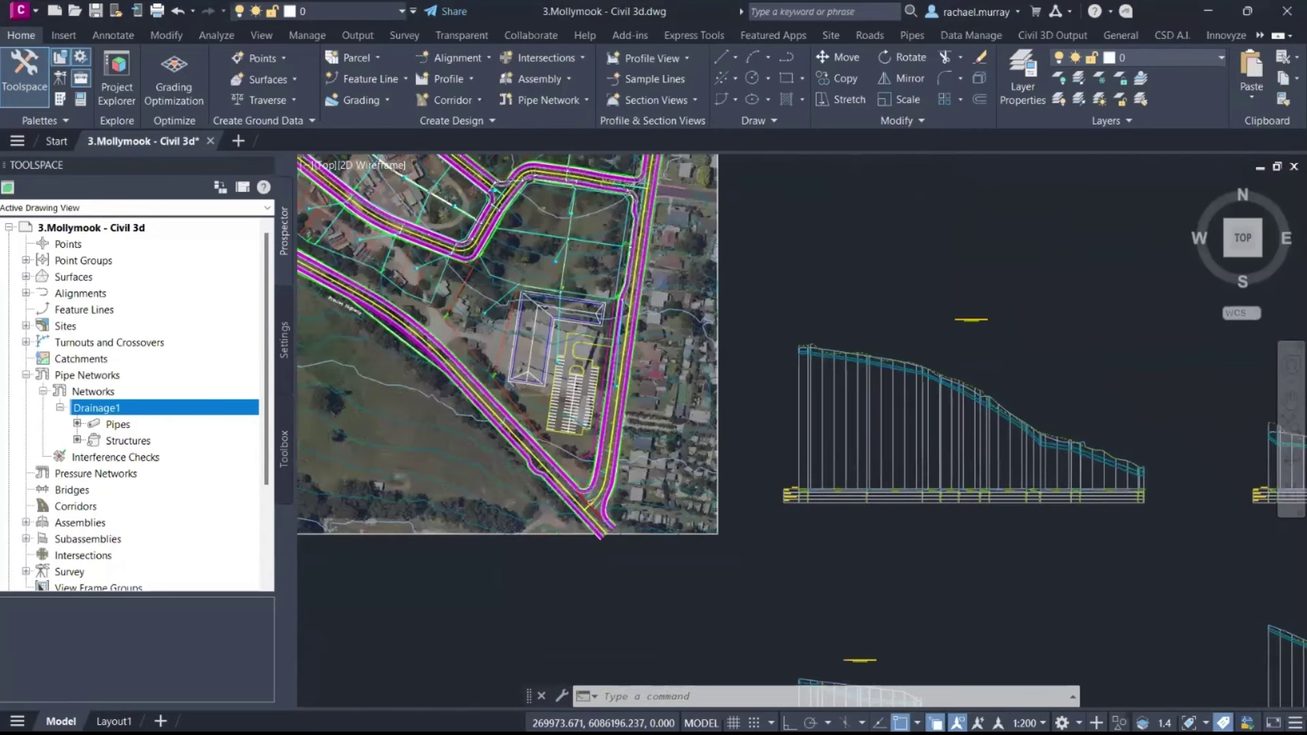
pyautogui.scroll(-2, 705, 368)
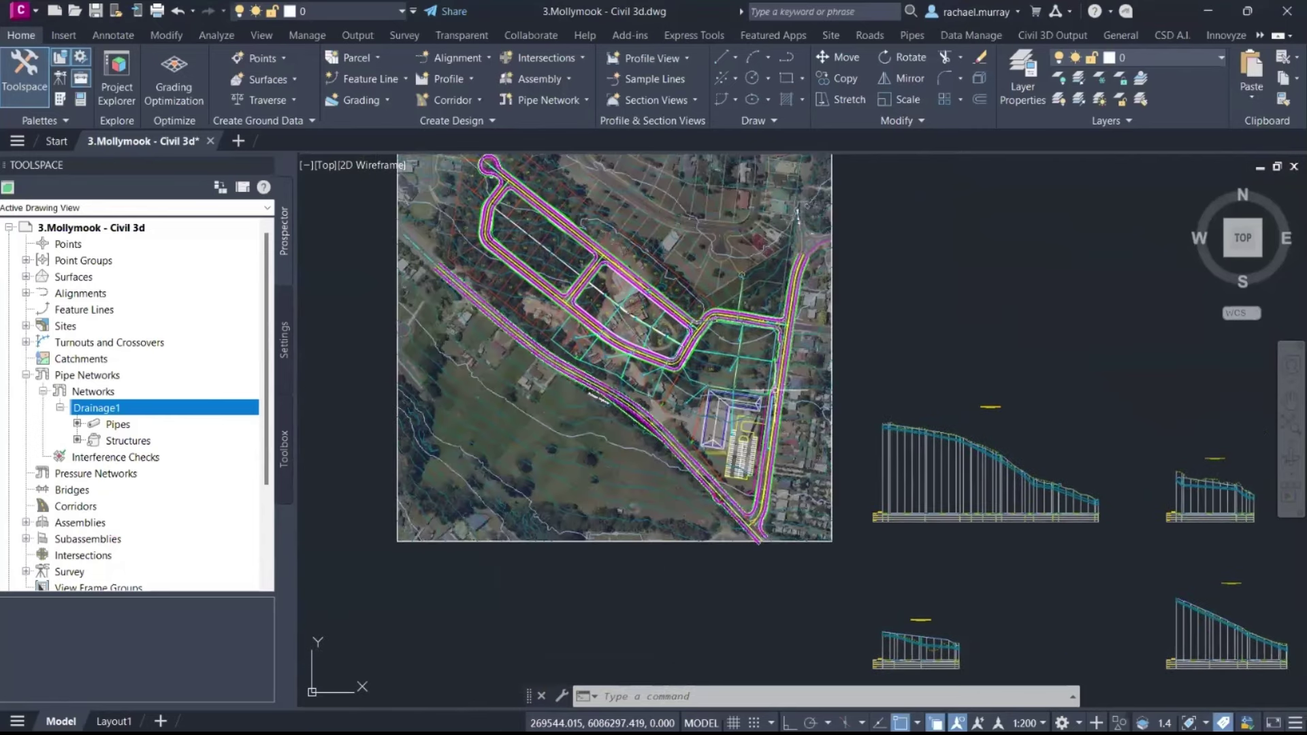
pyautogui.moveTo(961, 316); pyautogui.dragTo(948, 355, button='middle')
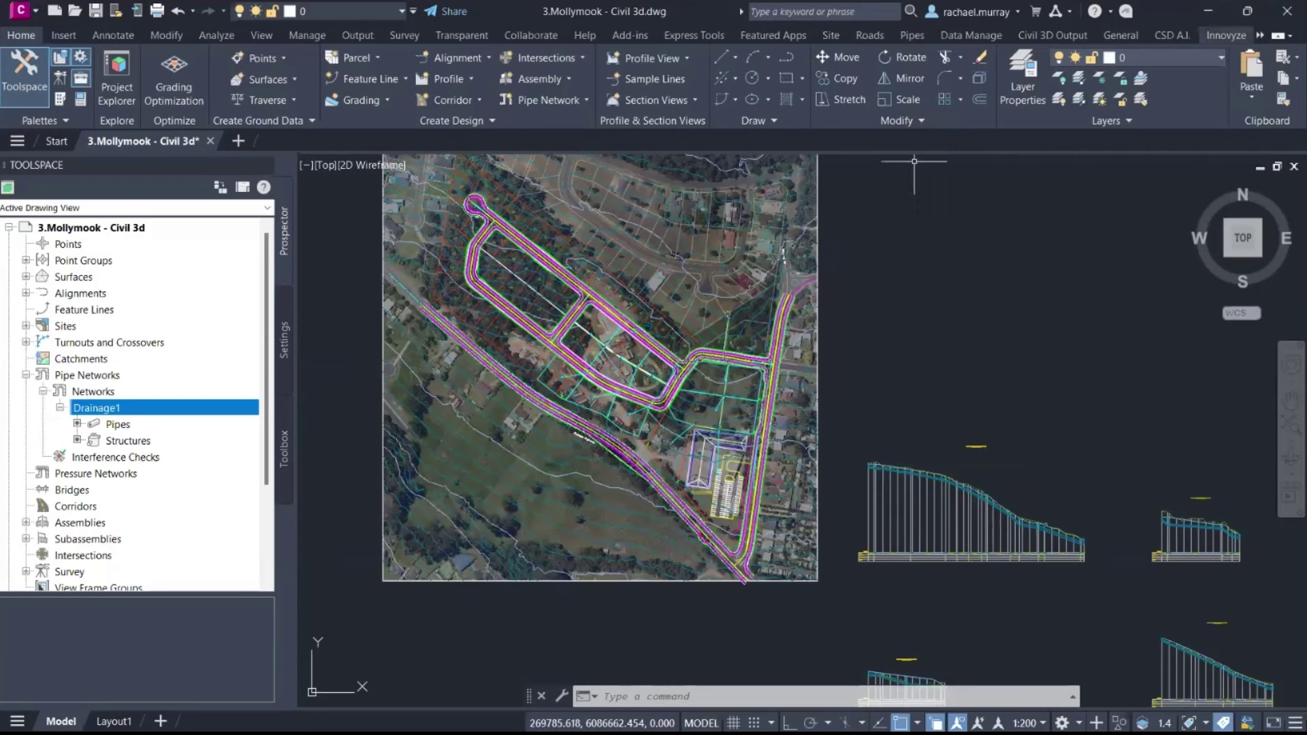
# Start an export to InfoDrainage with a new file named Webinar in the InfoDrainage Webinar folder as the target.
pyautogui.click(1226, 35)
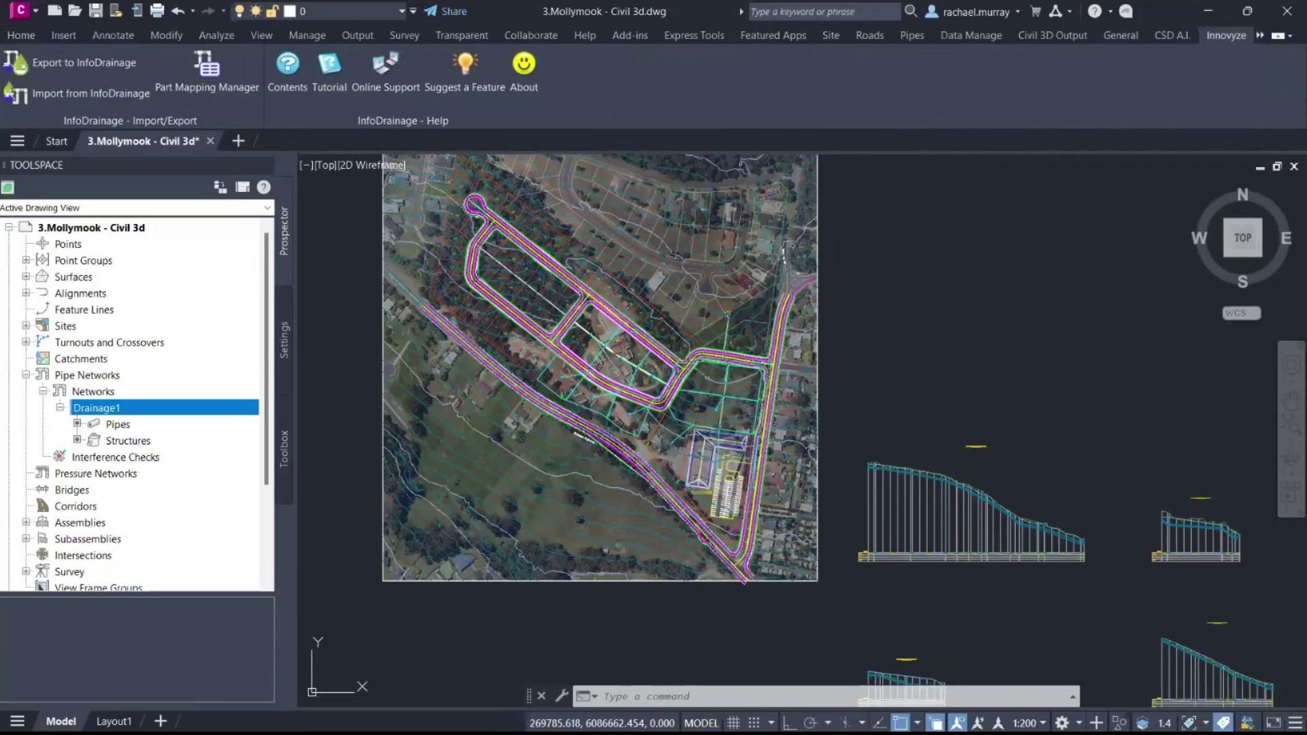
pyautogui.click(76, 64)
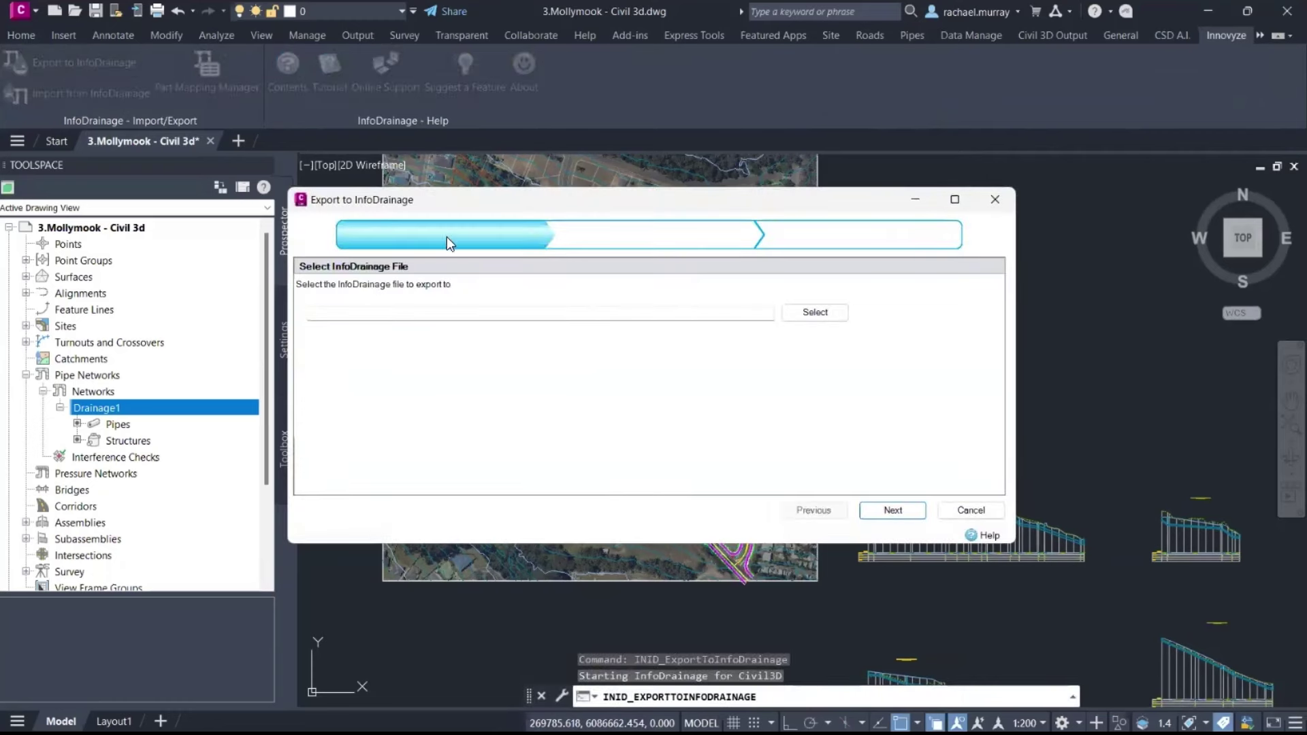
pyautogui.click(834, 313)
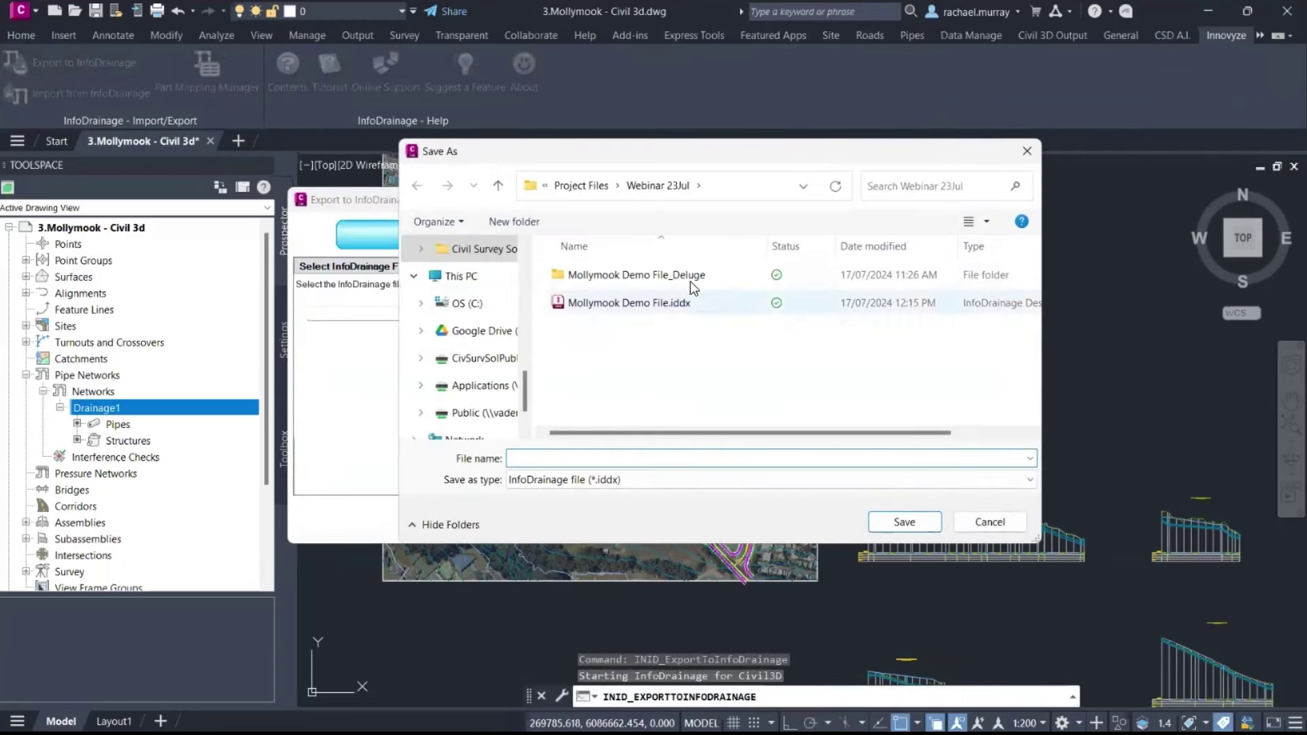
pyautogui.scroll(5, 478, 306)
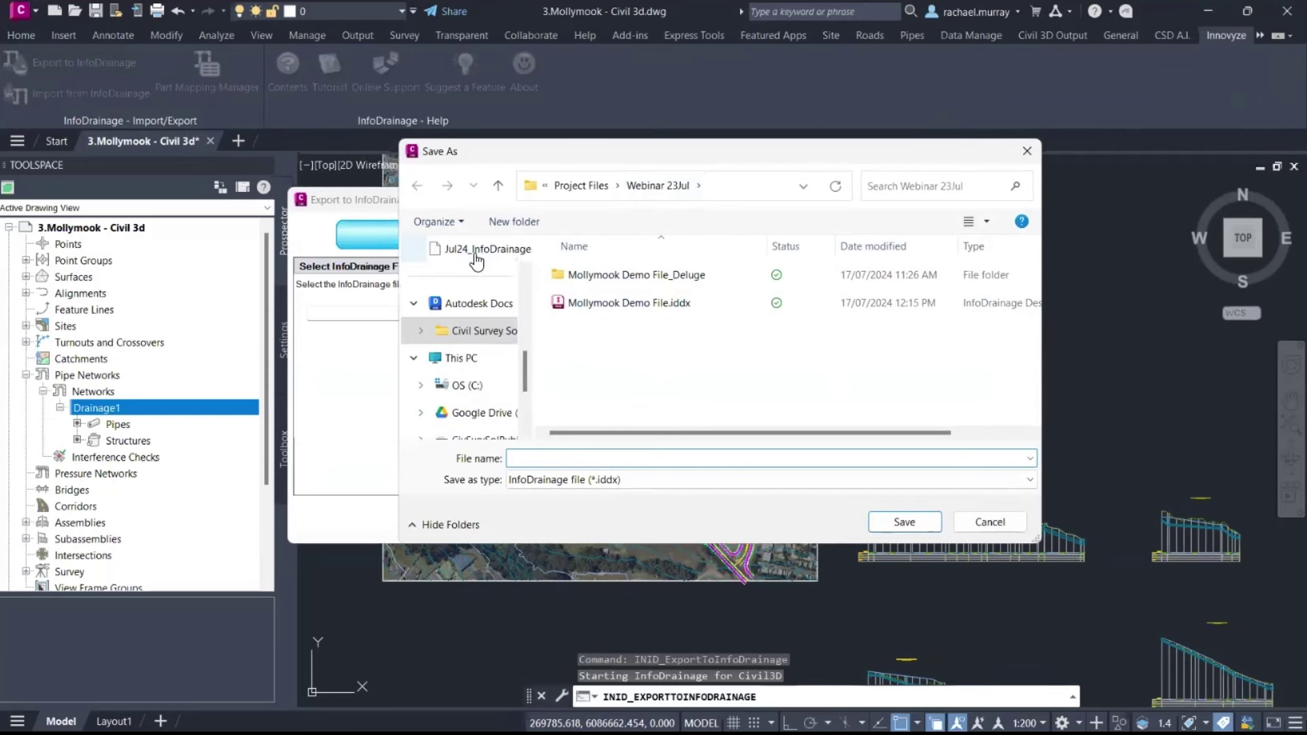
pyautogui.scroll(-2, 490, 388)
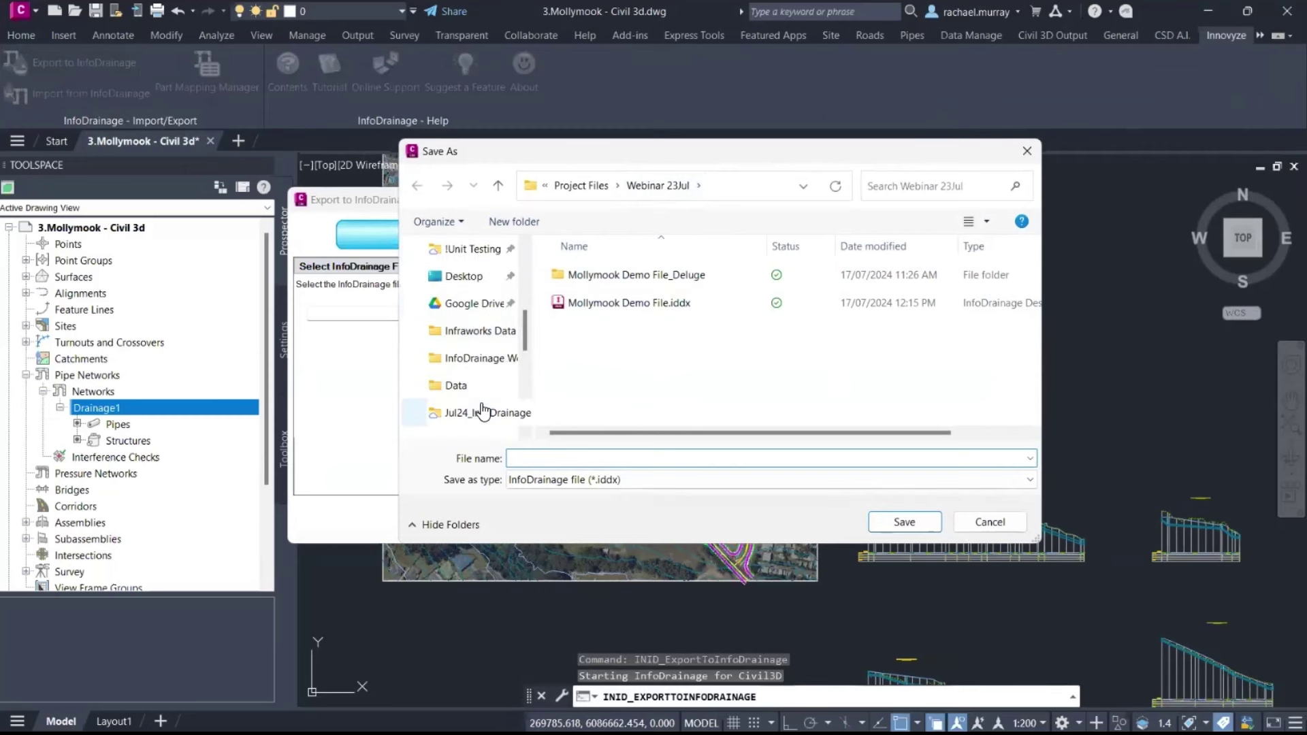
pyautogui.click(485, 359)
pyautogui.click(639, 459)
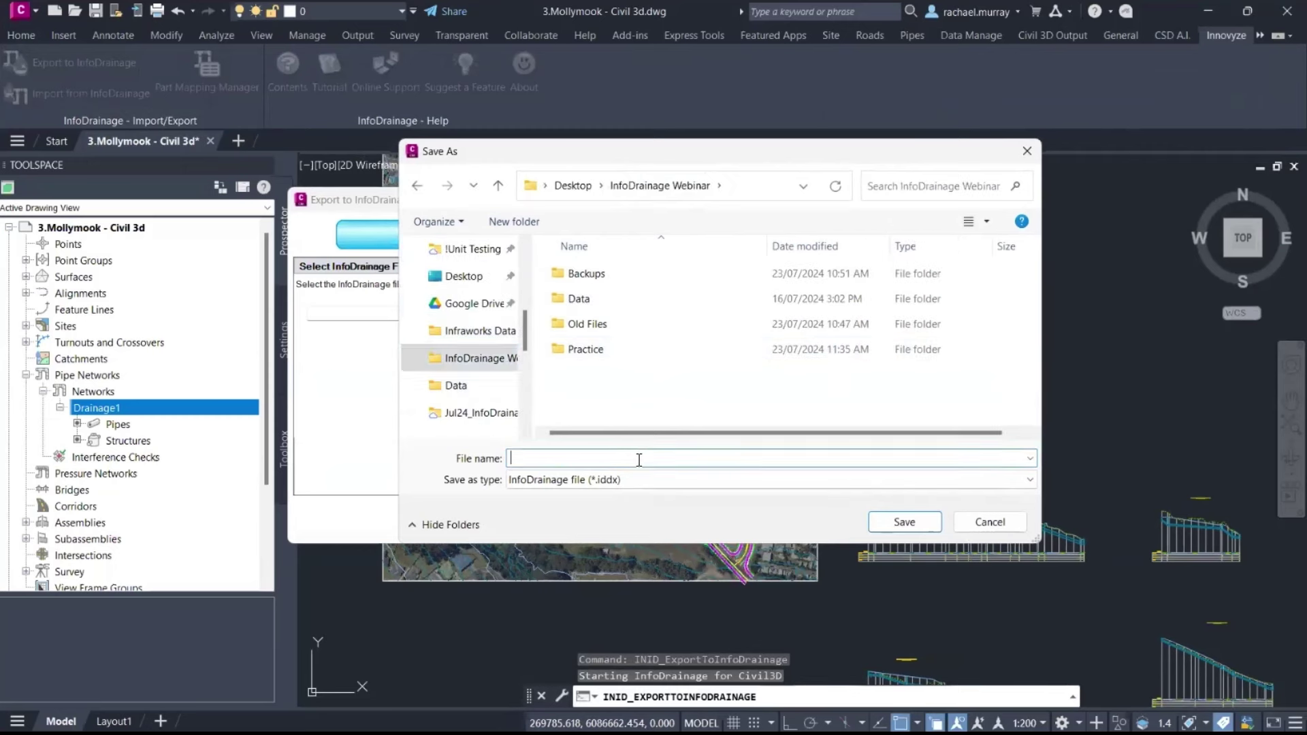
pyautogui.write('Webinar')
pyautogui.press('Return')
pyautogui.click(893, 512)
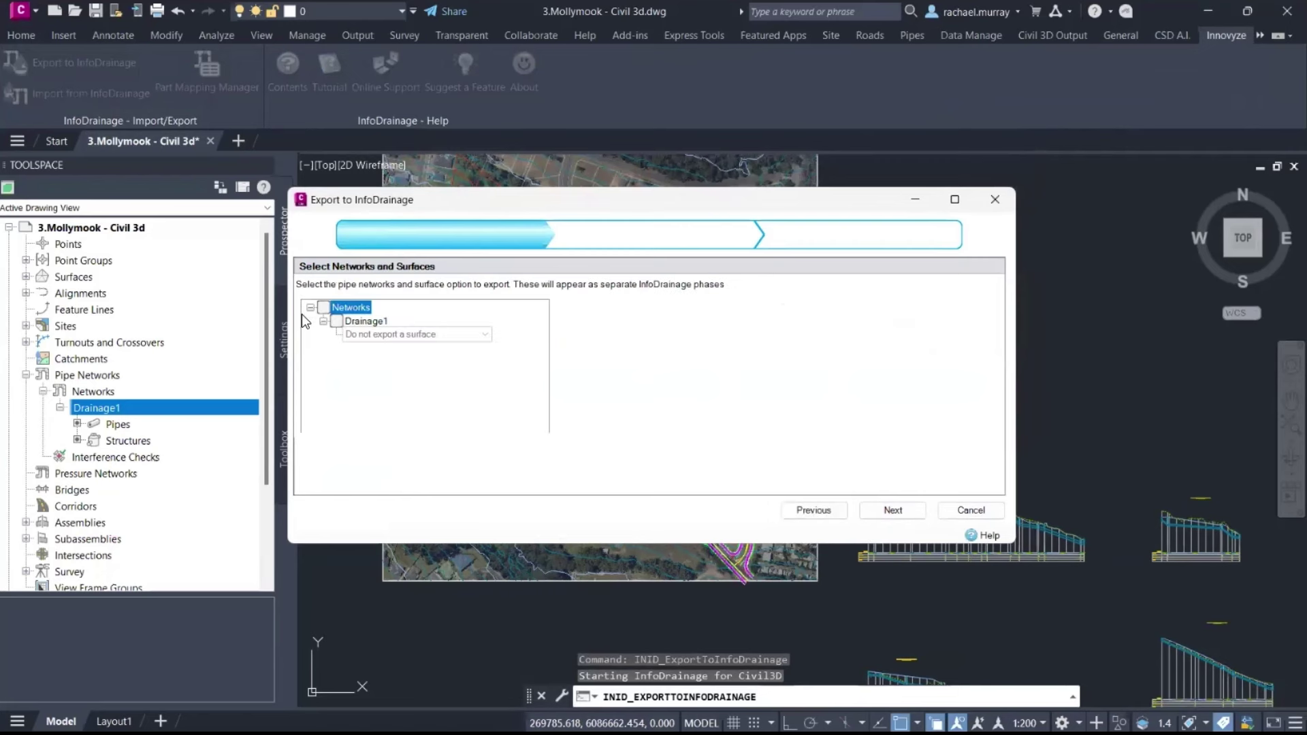
# Export the Drainage1 network with Final Surface as its surface, accepting the listed part mappings.
pyautogui.click(335, 322)
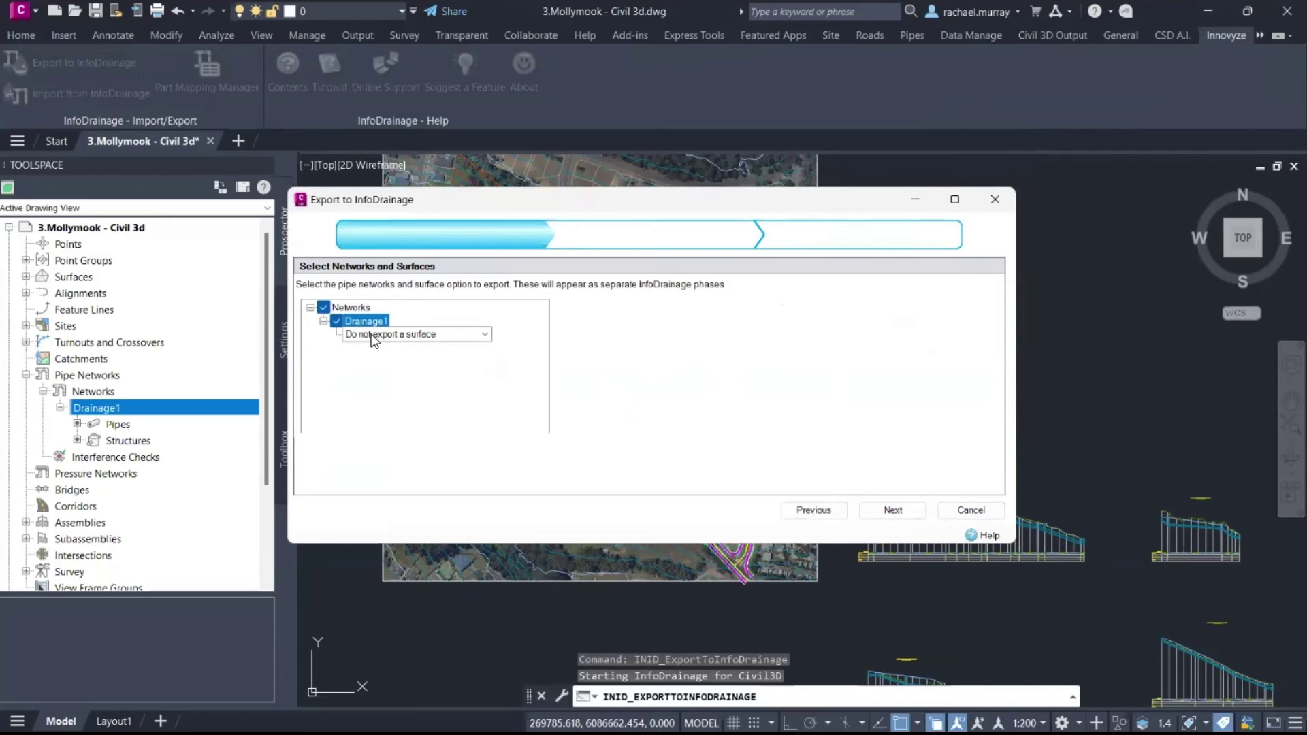
pyautogui.click(486, 333)
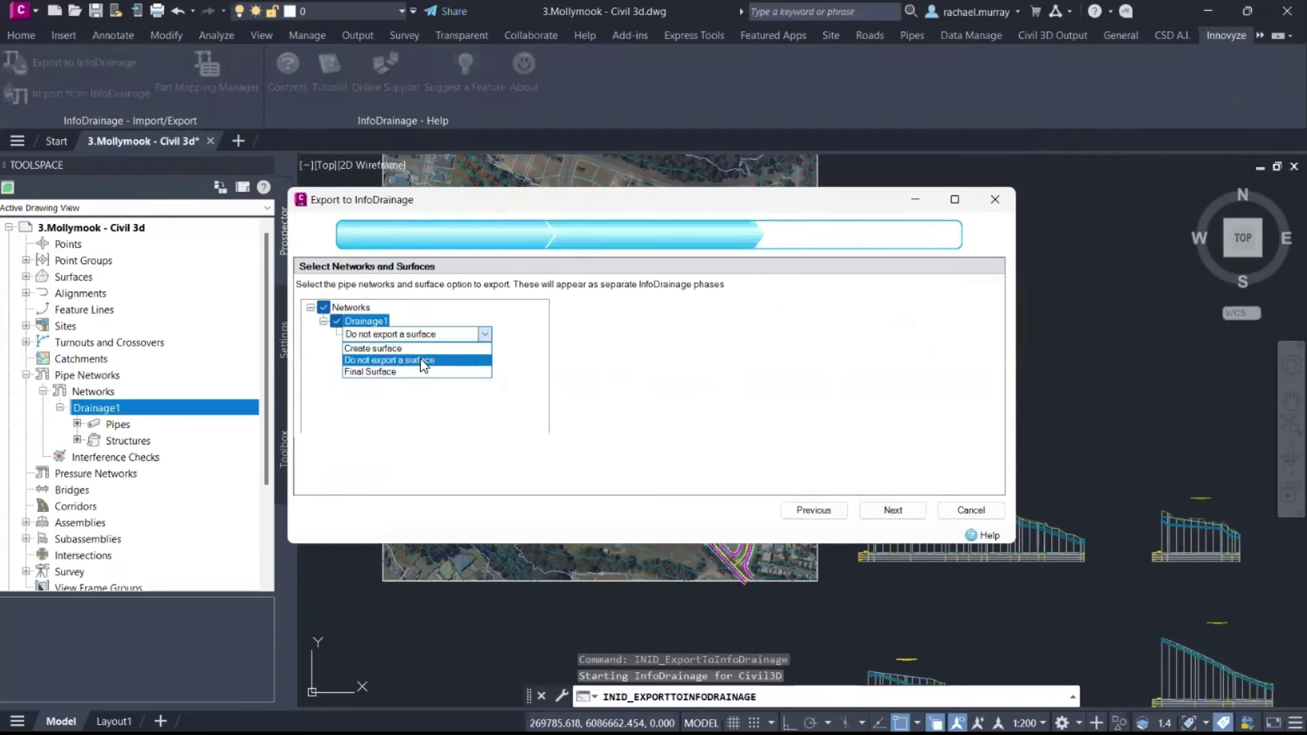
pyautogui.click(357, 372)
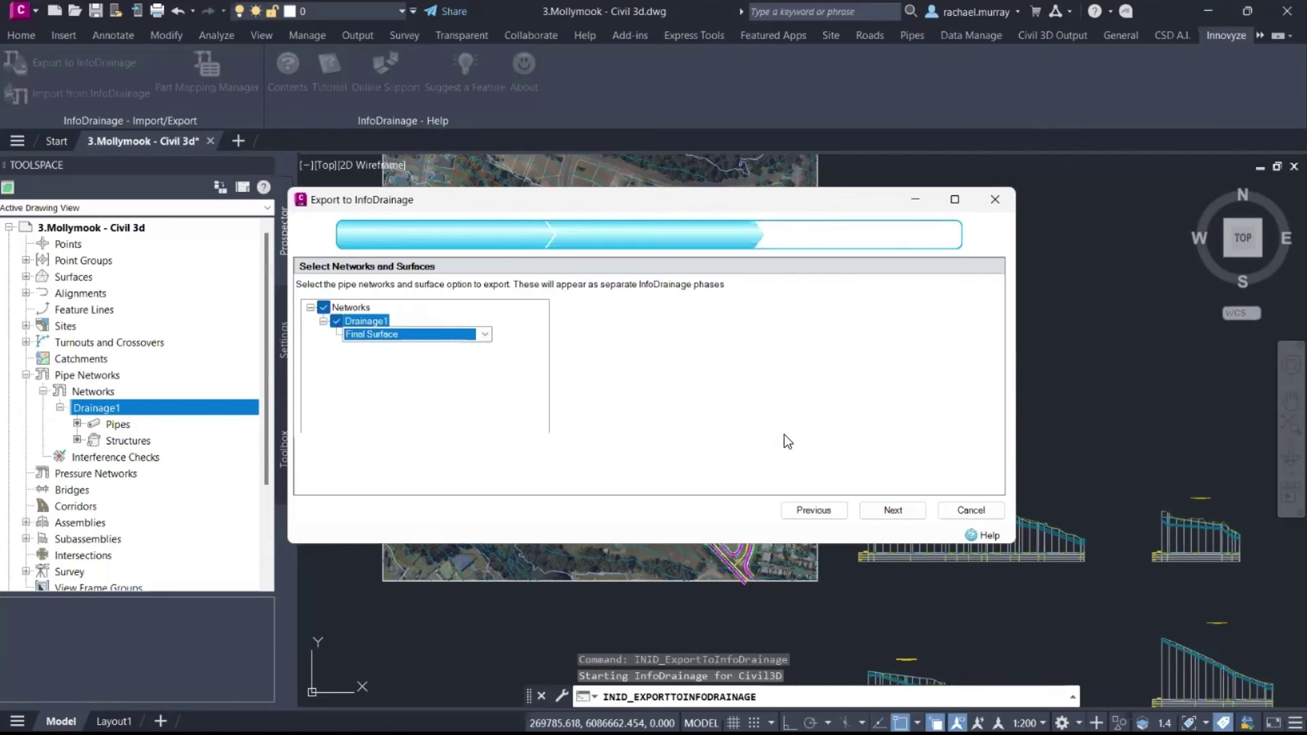
pyautogui.click(896, 516)
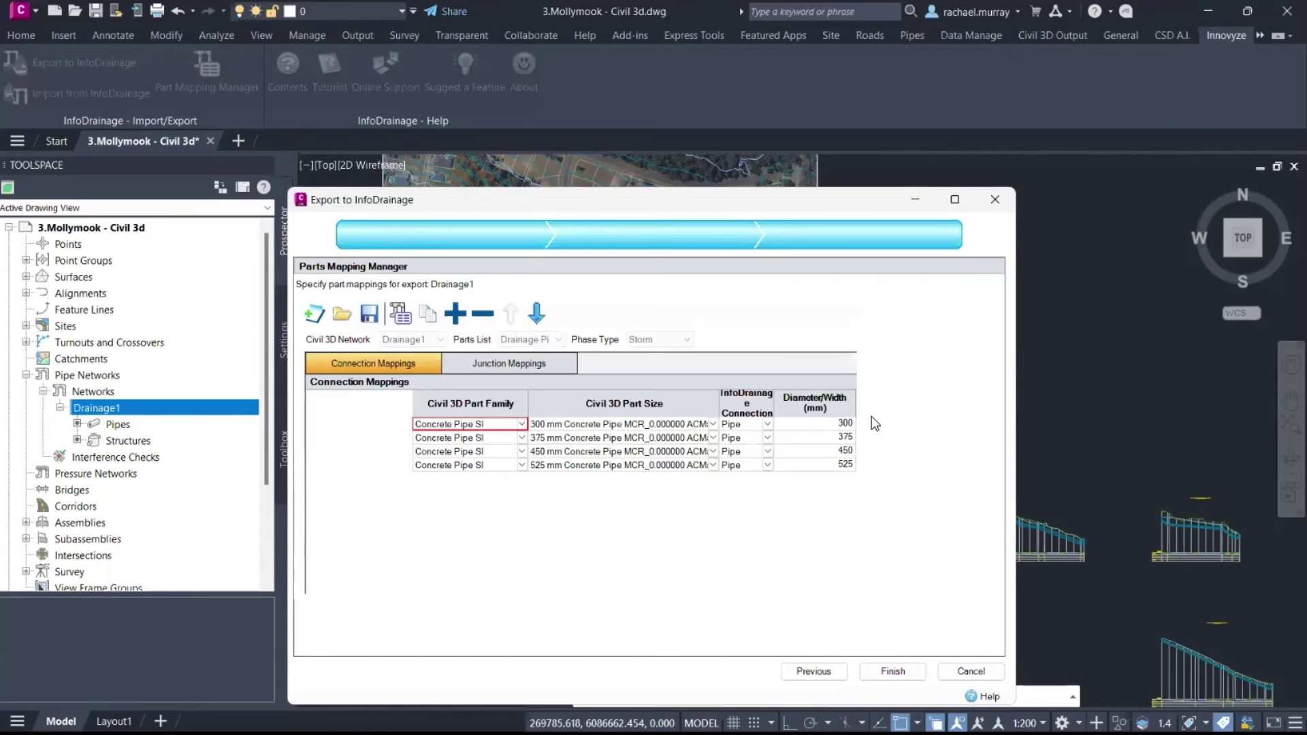
pyautogui.click(894, 669)
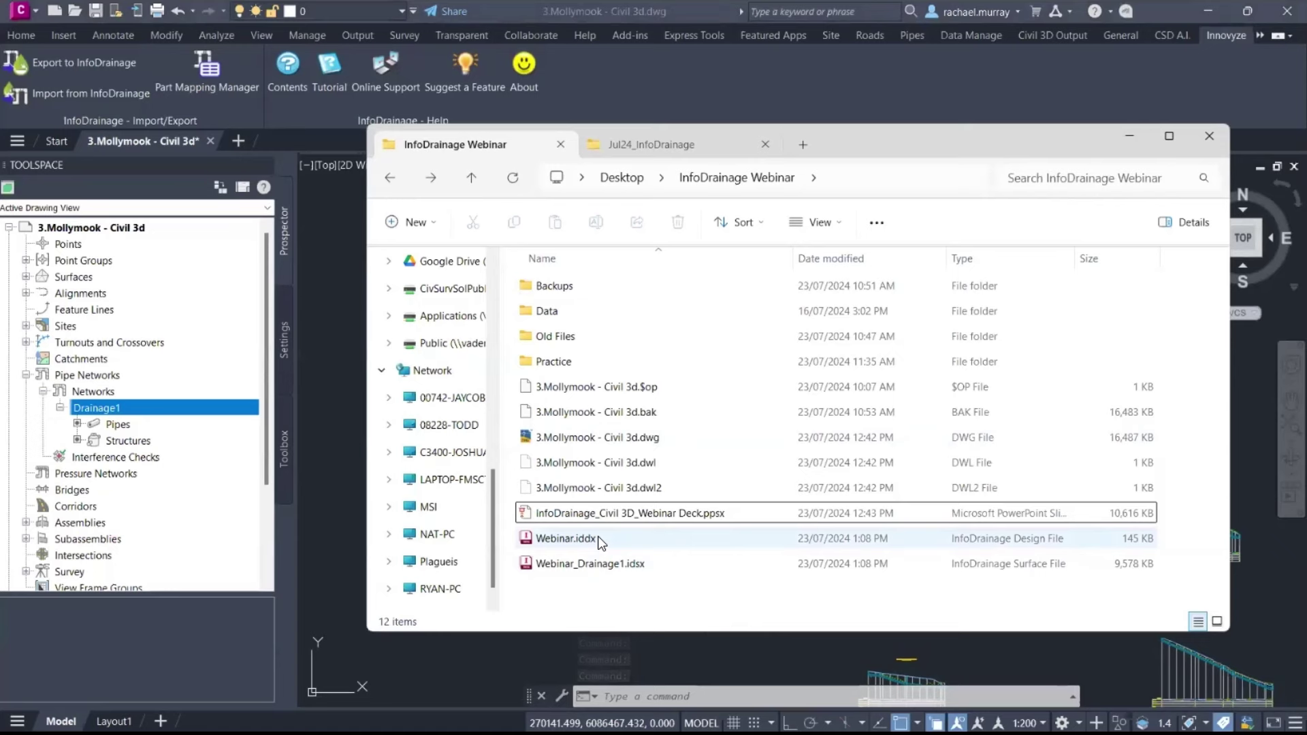
# Check the exported design and surface files in the InfoDrainage Webinar folder and open Webinar.iddx in InfoDrainage.
pyautogui.click(545, 539)
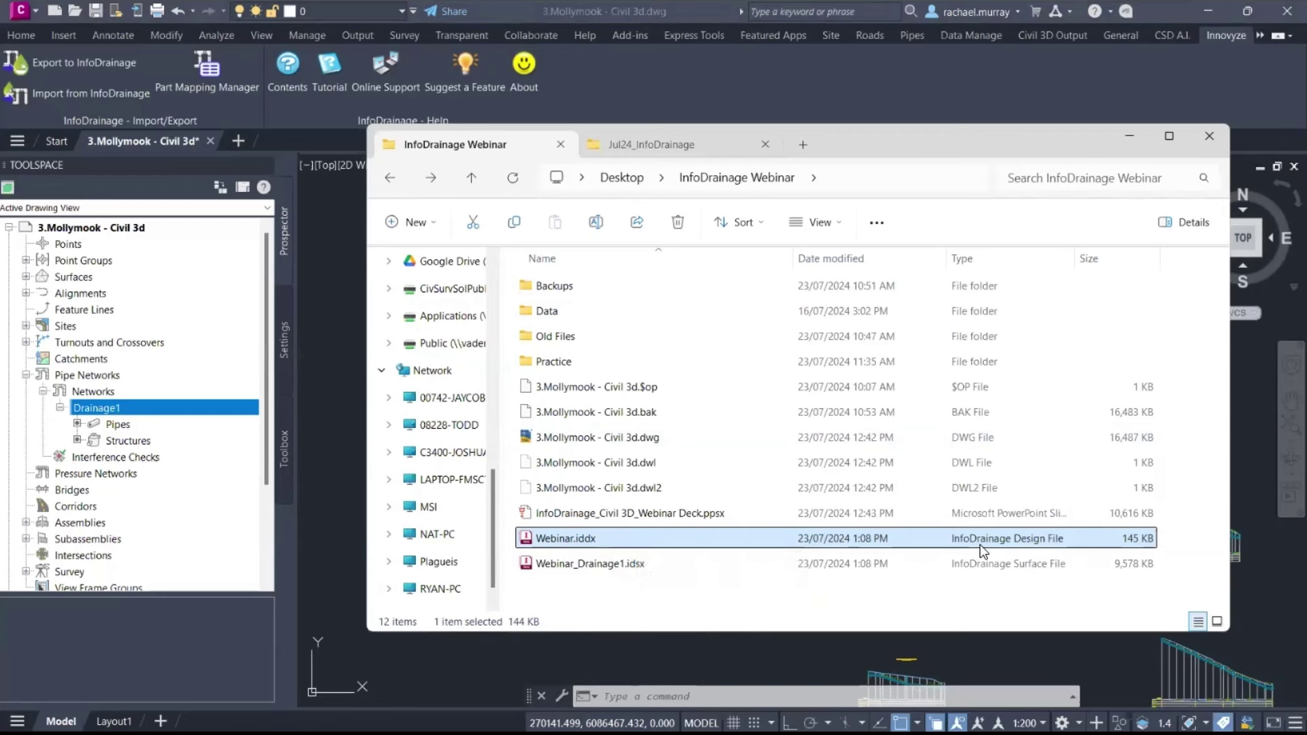
pyautogui.click(980, 576)
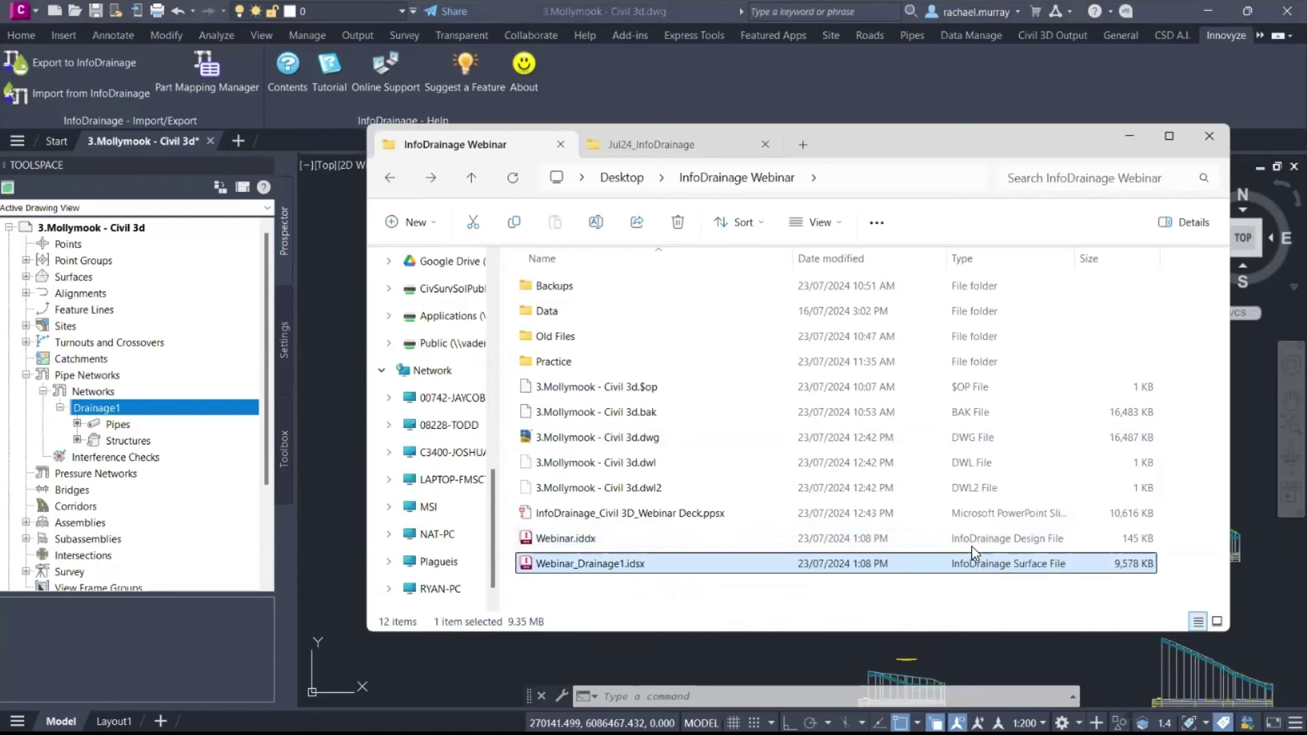
pyautogui.doubleClick(629, 541)
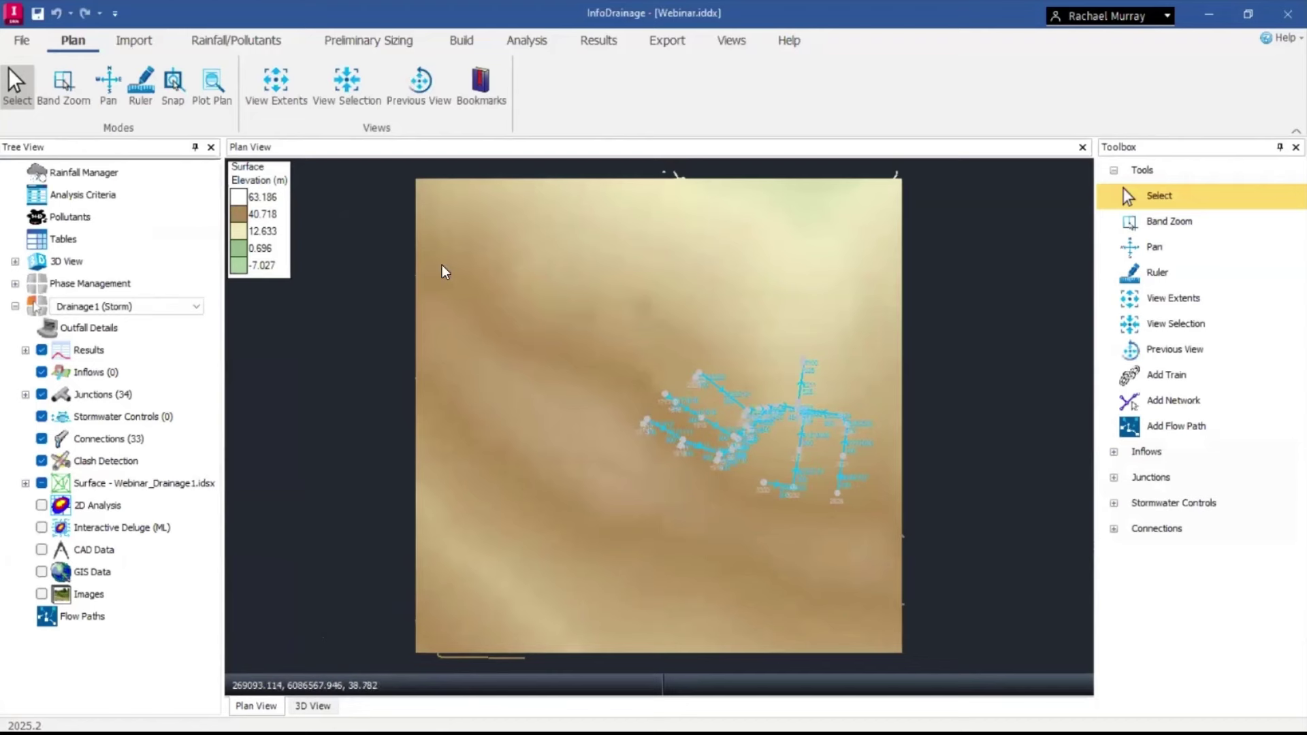
# Load the Names Only.iddsx display settings file from the surface's display settings to restyle the plan.
pyautogui.rightClick(128, 483)
pyautogui.click(217, 602)
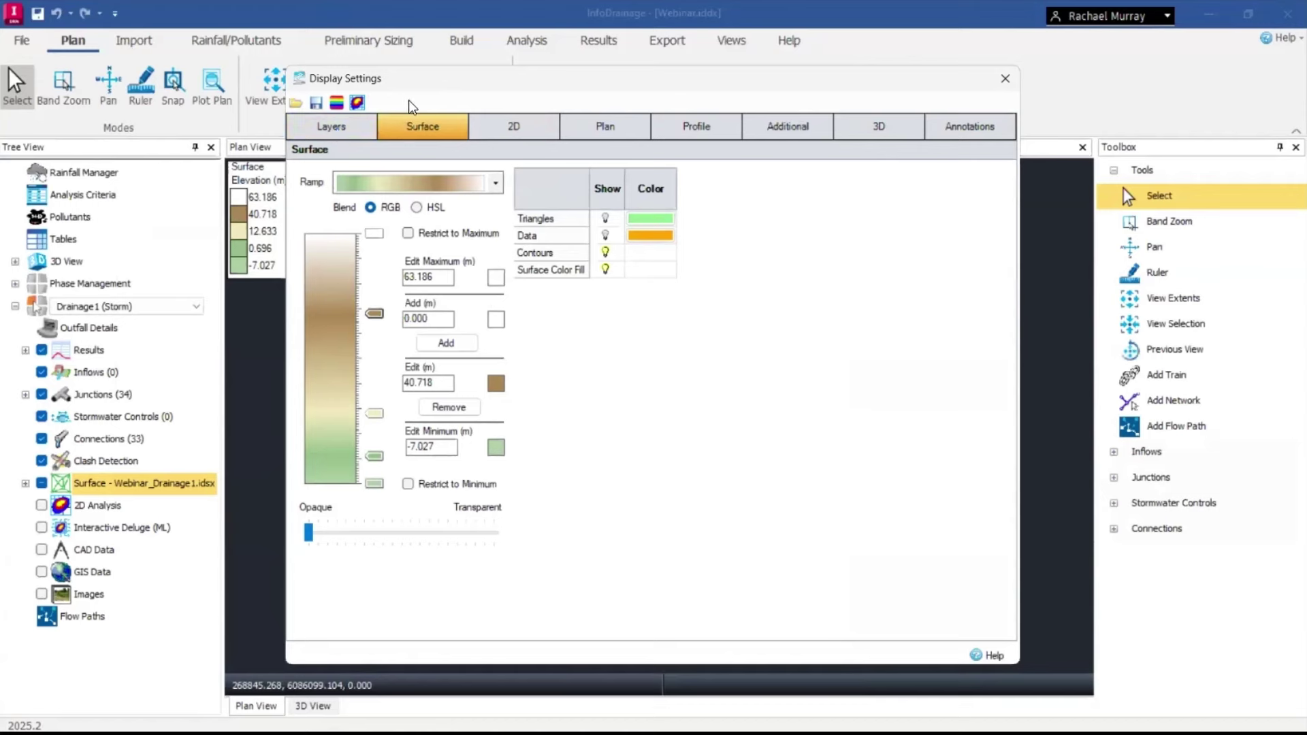
pyautogui.click(299, 107)
pyautogui.click(507, 229)
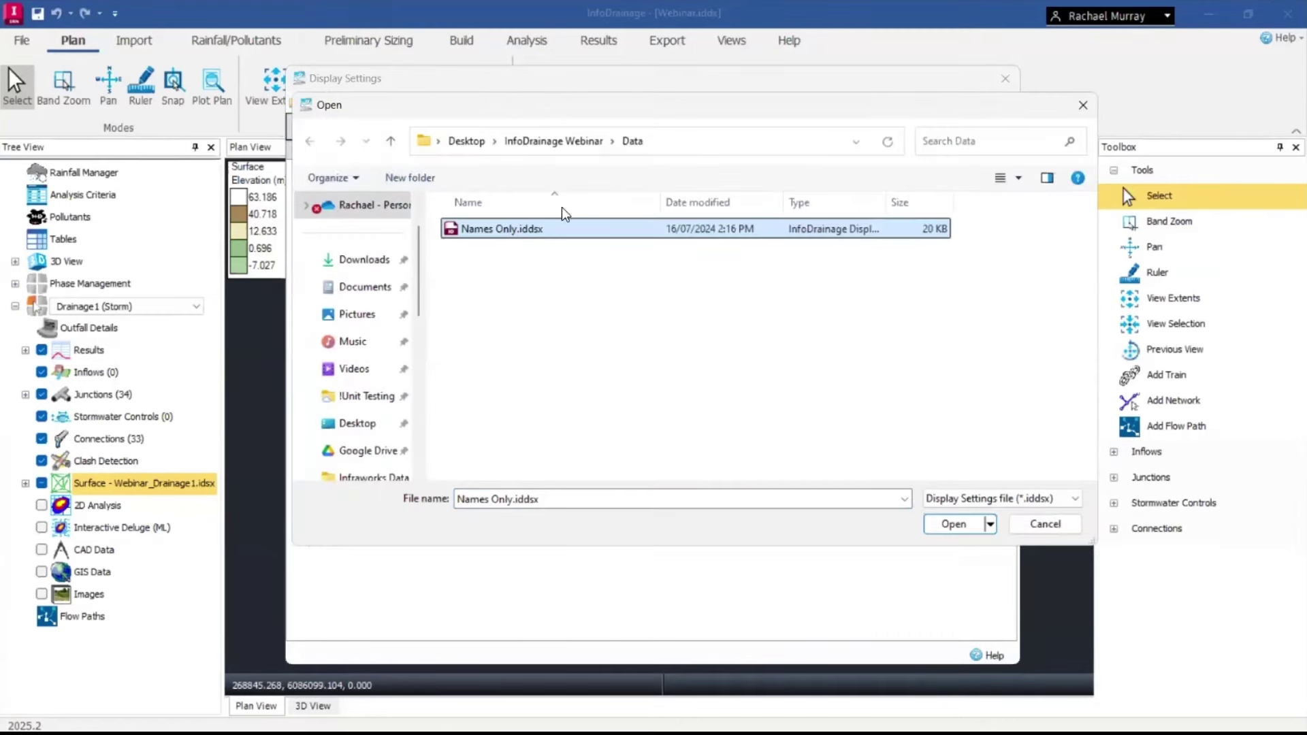
pyautogui.click(954, 524)
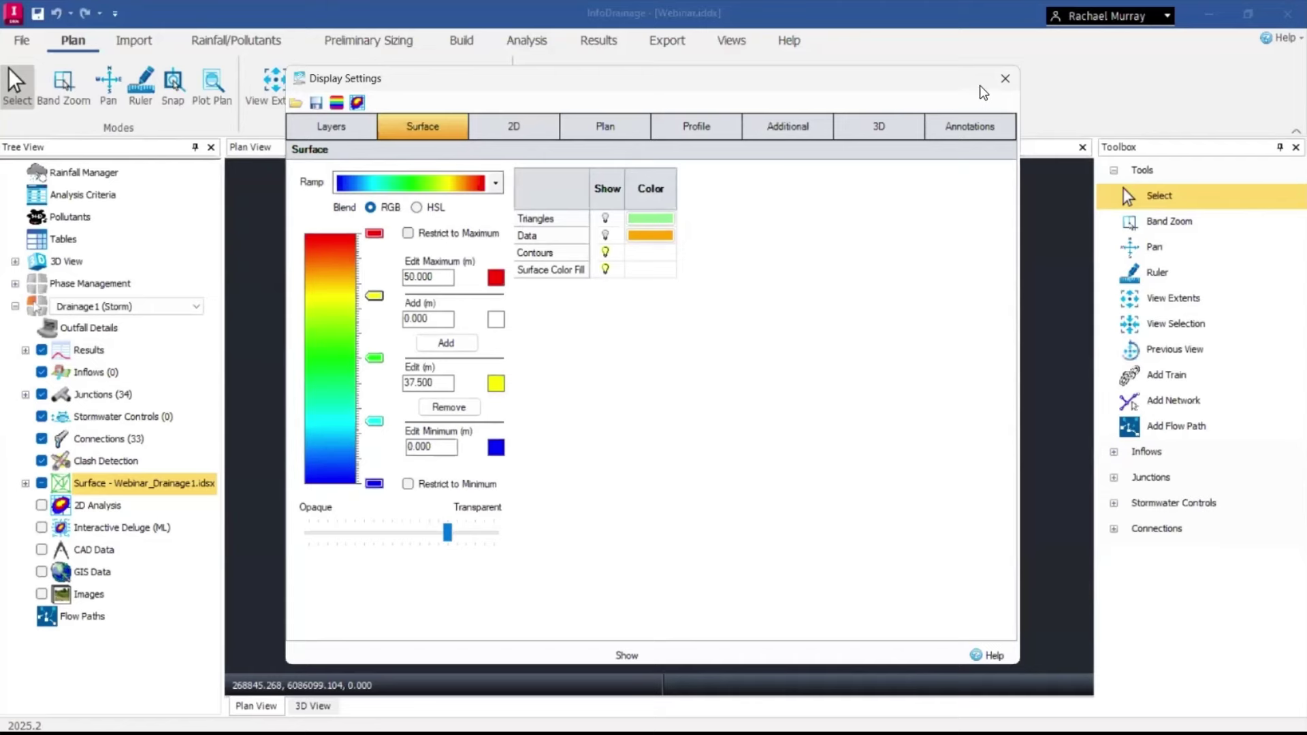
pyautogui.click(1005, 78)
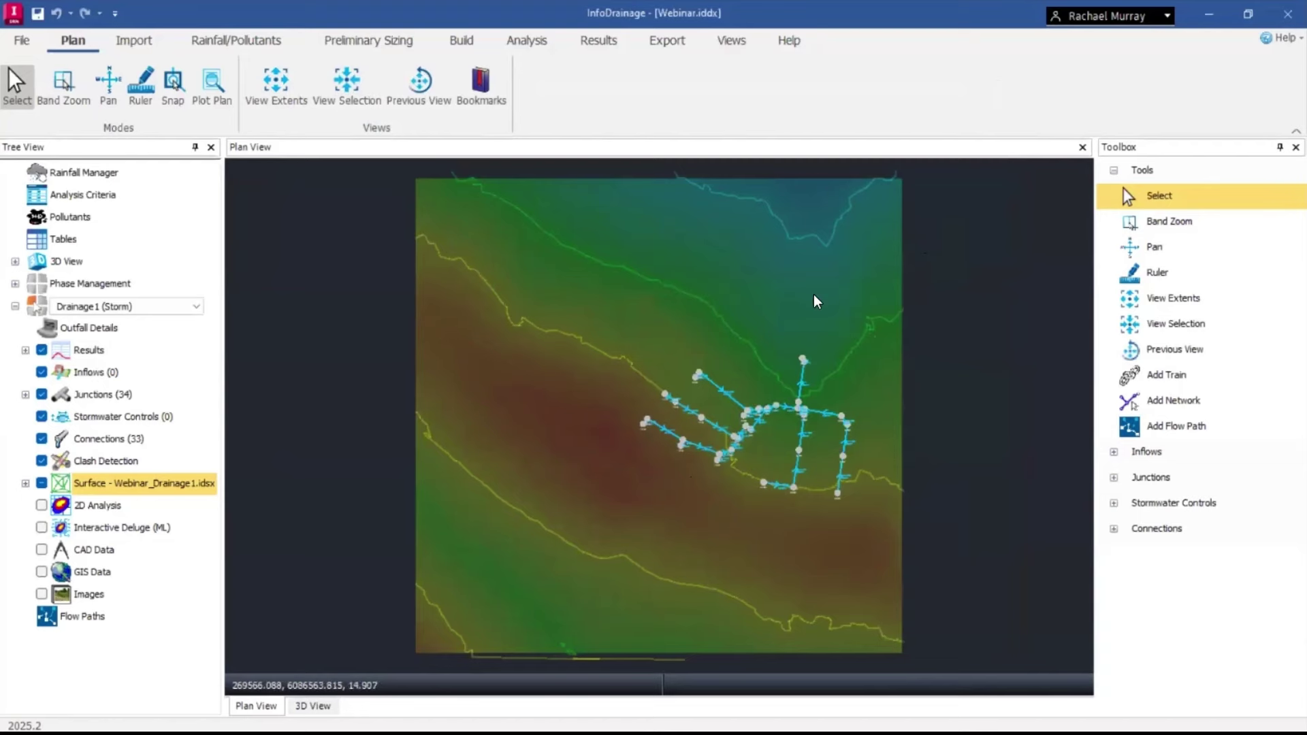
# Examine the layout, labels and flow directions of the imported drainage network in the plan.
pyautogui.scroll(4, 842, 453)
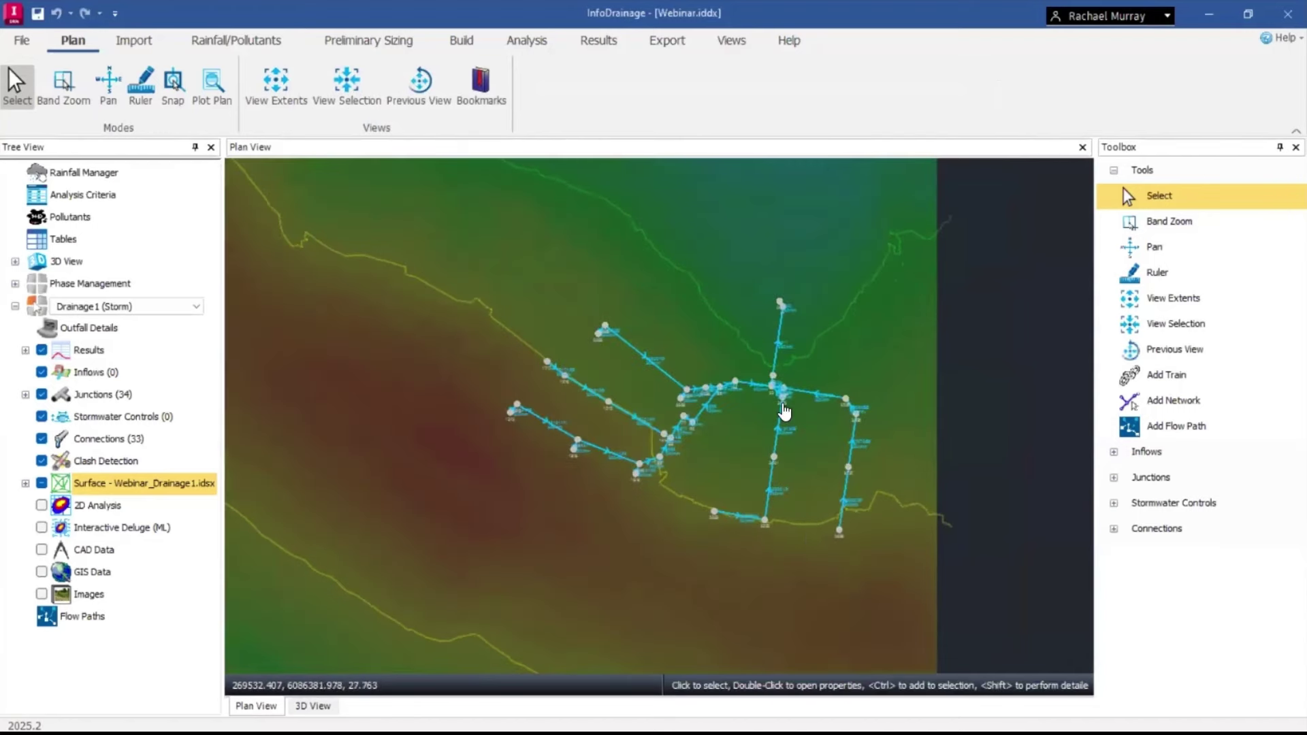
pyautogui.scroll(4, 782, 410)
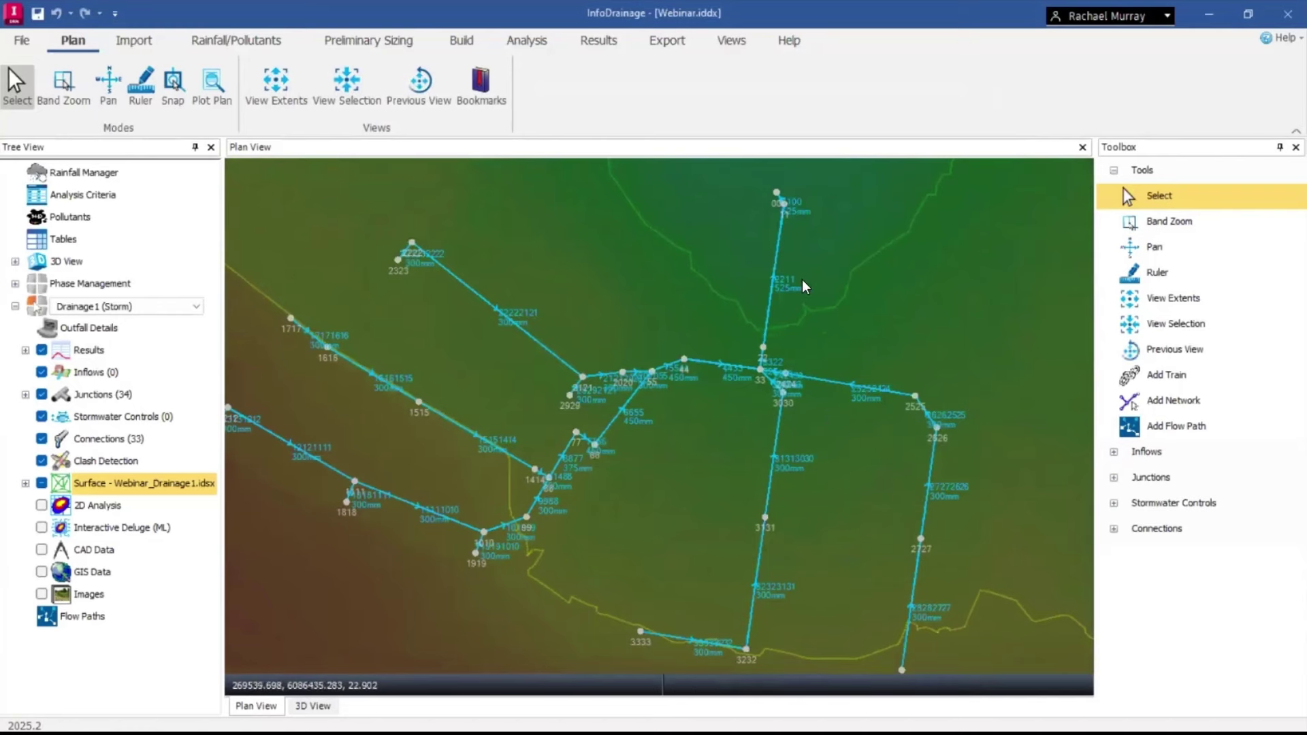
pyautogui.scroll(-1, 839, 339)
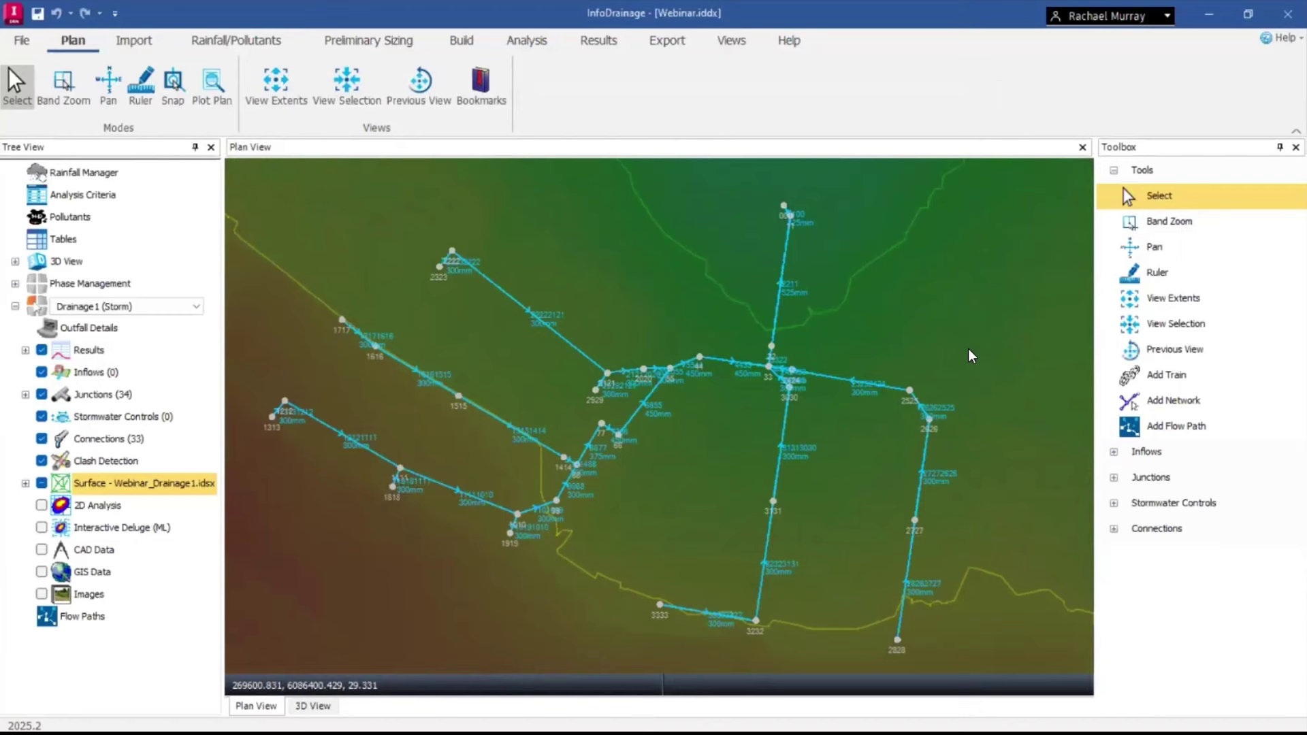
pyautogui.scroll(1, 967, 353)
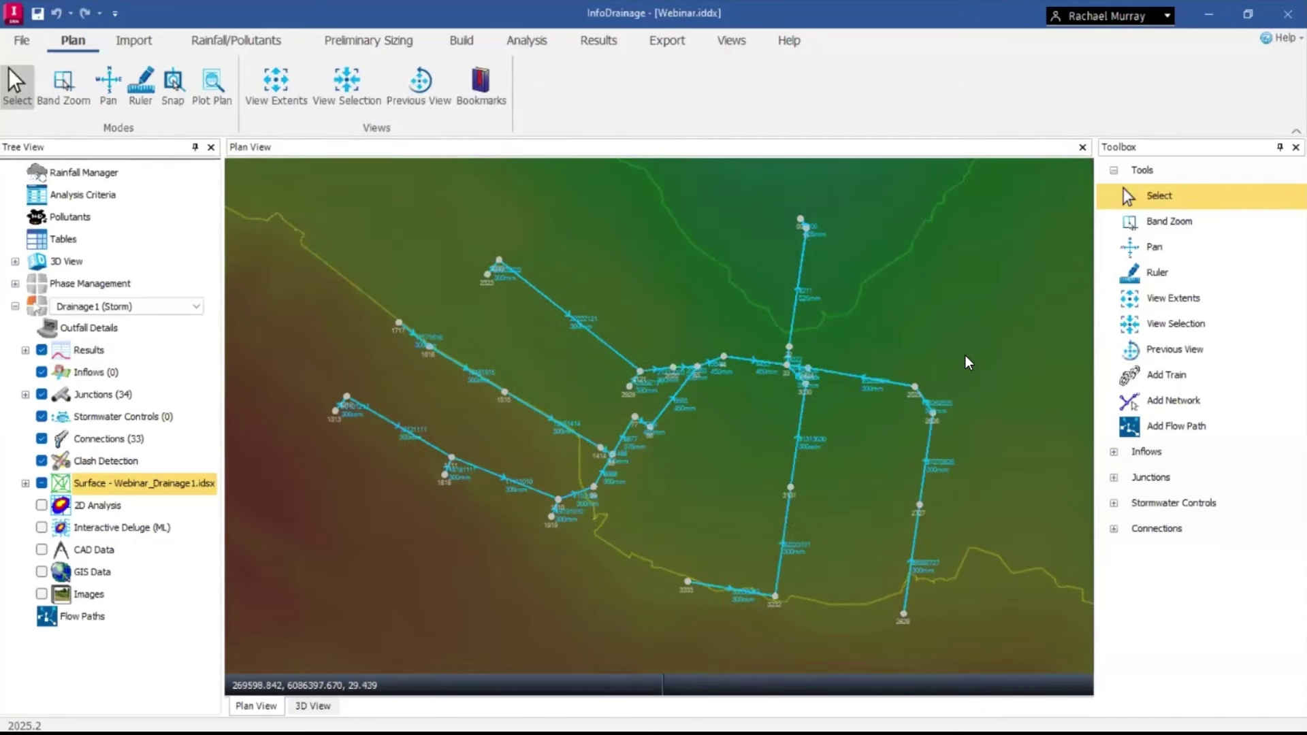
pyautogui.hotkey('alt', 'Tab')
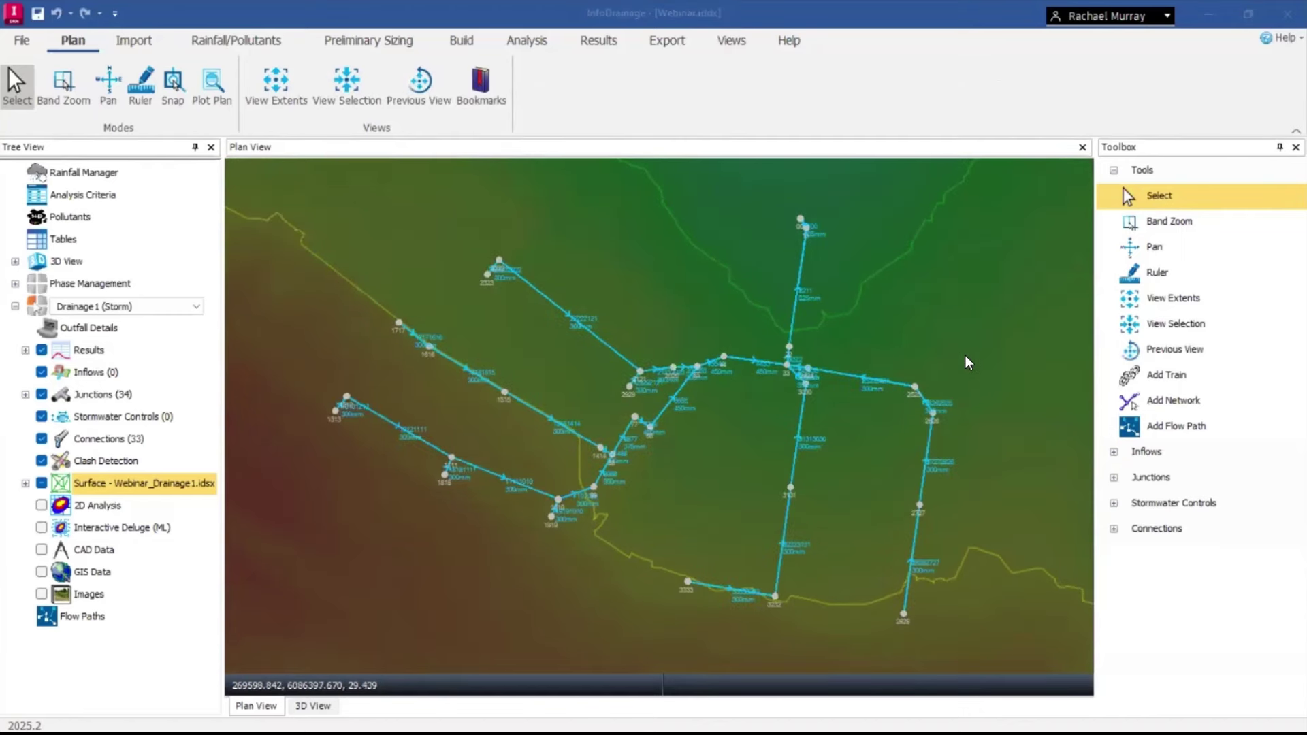
pyautogui.hotkey('alt', 'Tab')
pyautogui.hotkey('alt', 'Tab')
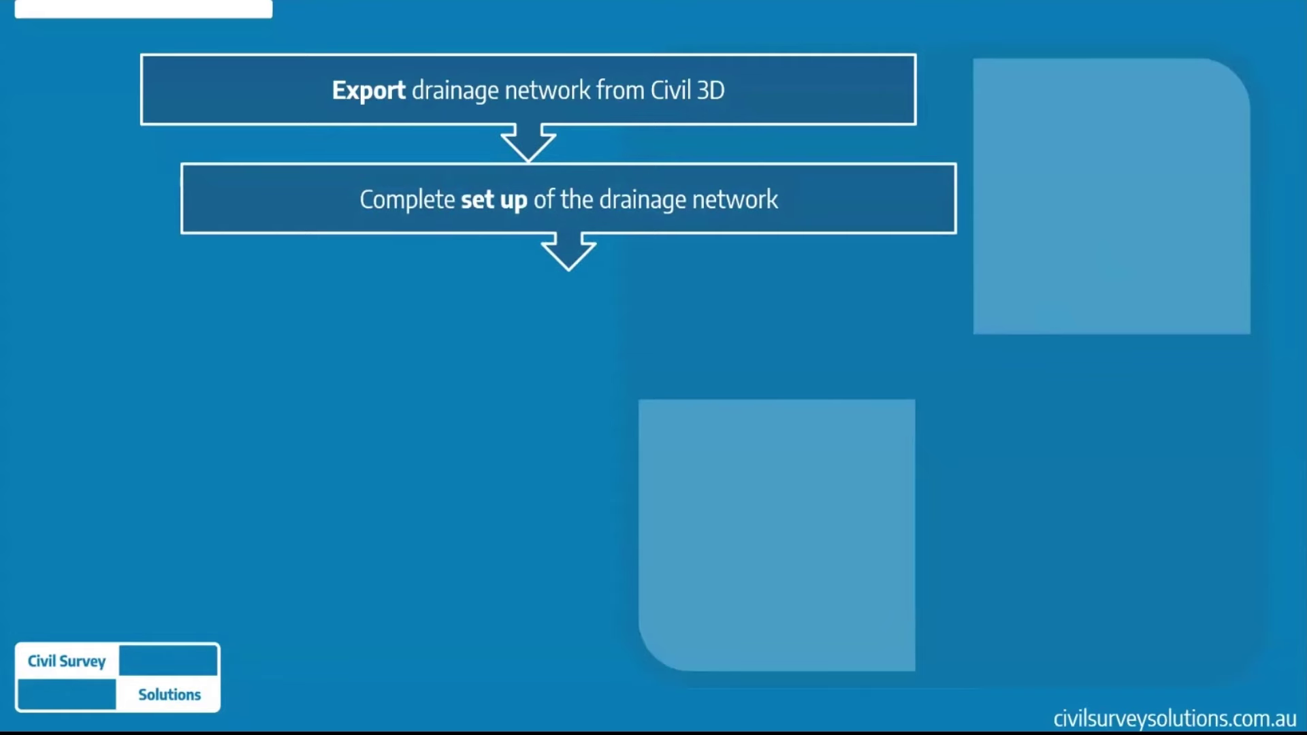
pyautogui.hotkey('alt', 'Tab')
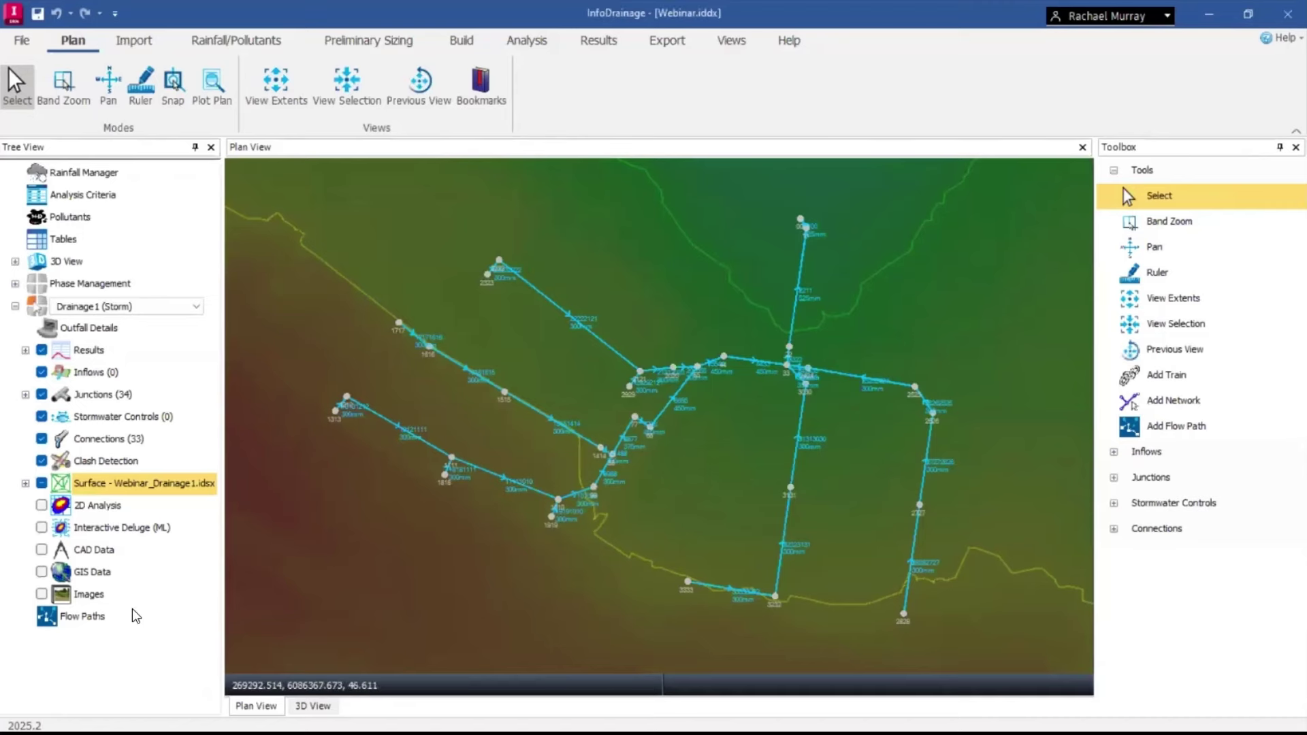
pyautogui.scroll(-1, 892, 444)
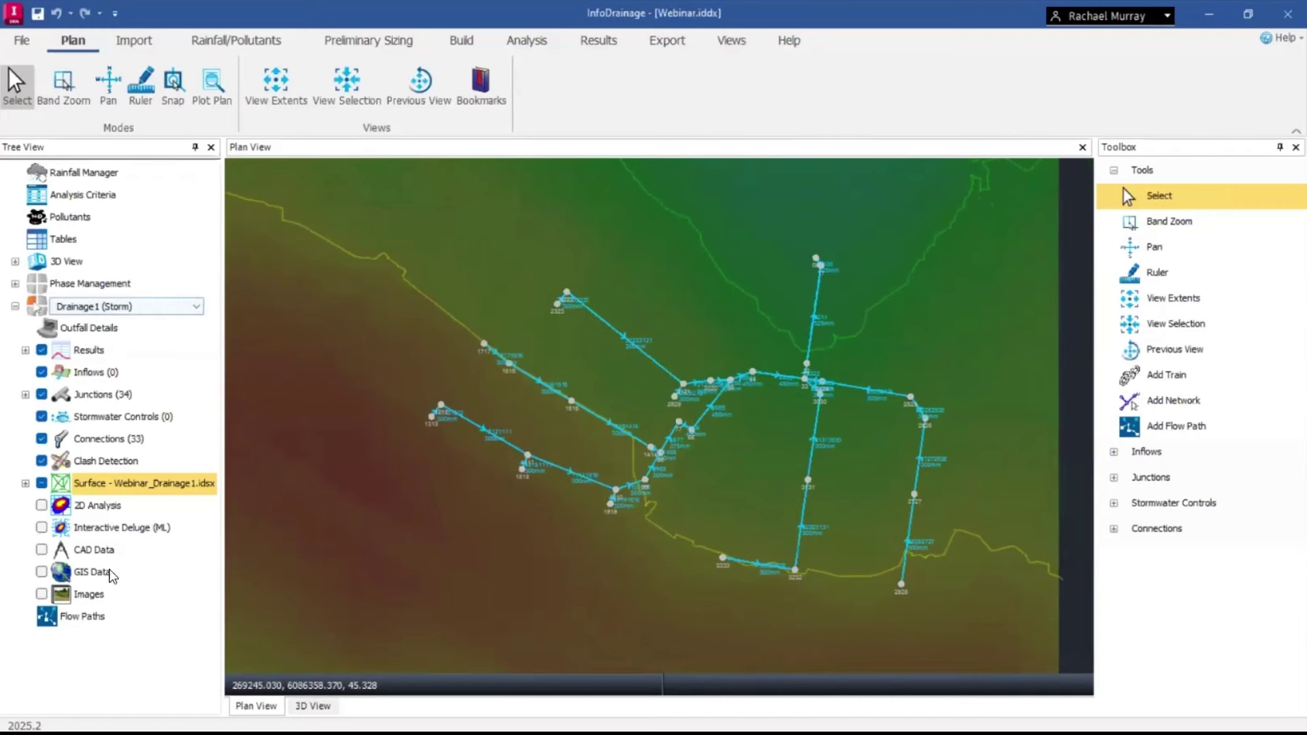
# Load CAD Underlay.dwg as CAD background data, with all layers included and units in metres.
pyautogui.click(136, 42)
pyautogui.click(85, 102)
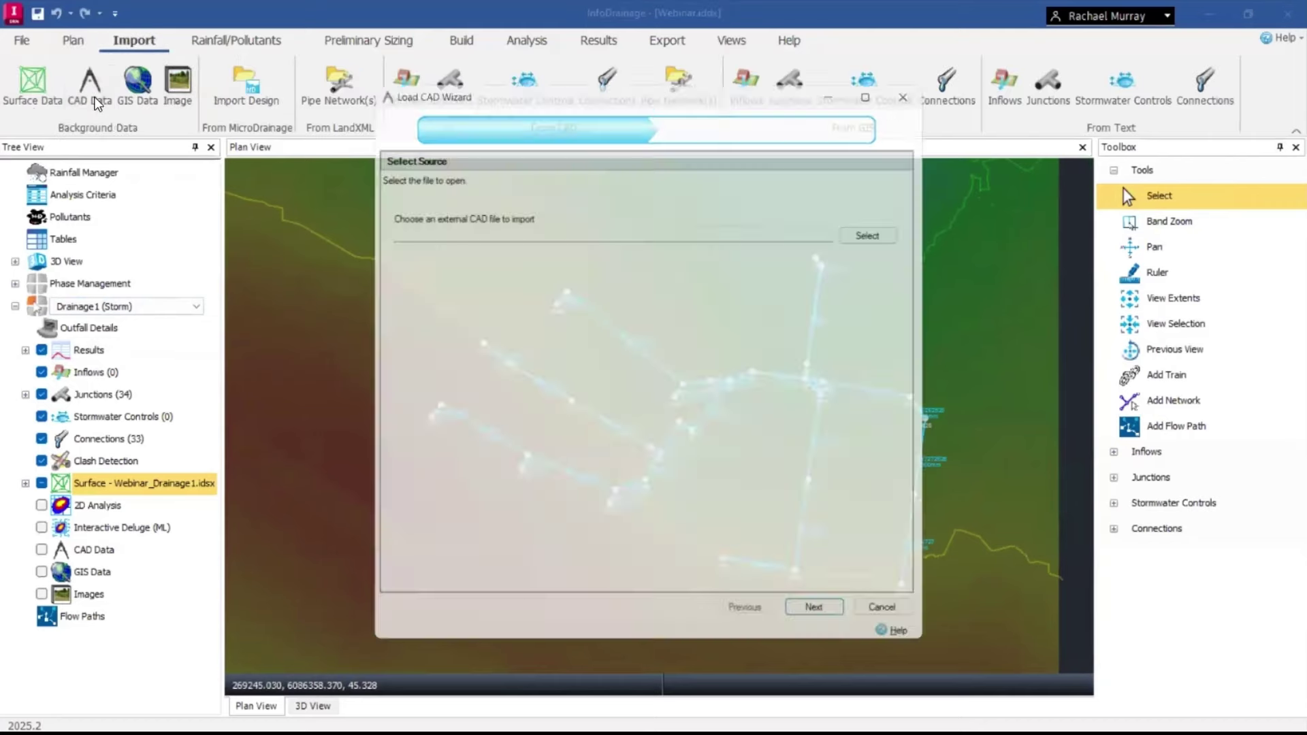
pyautogui.click(888, 229)
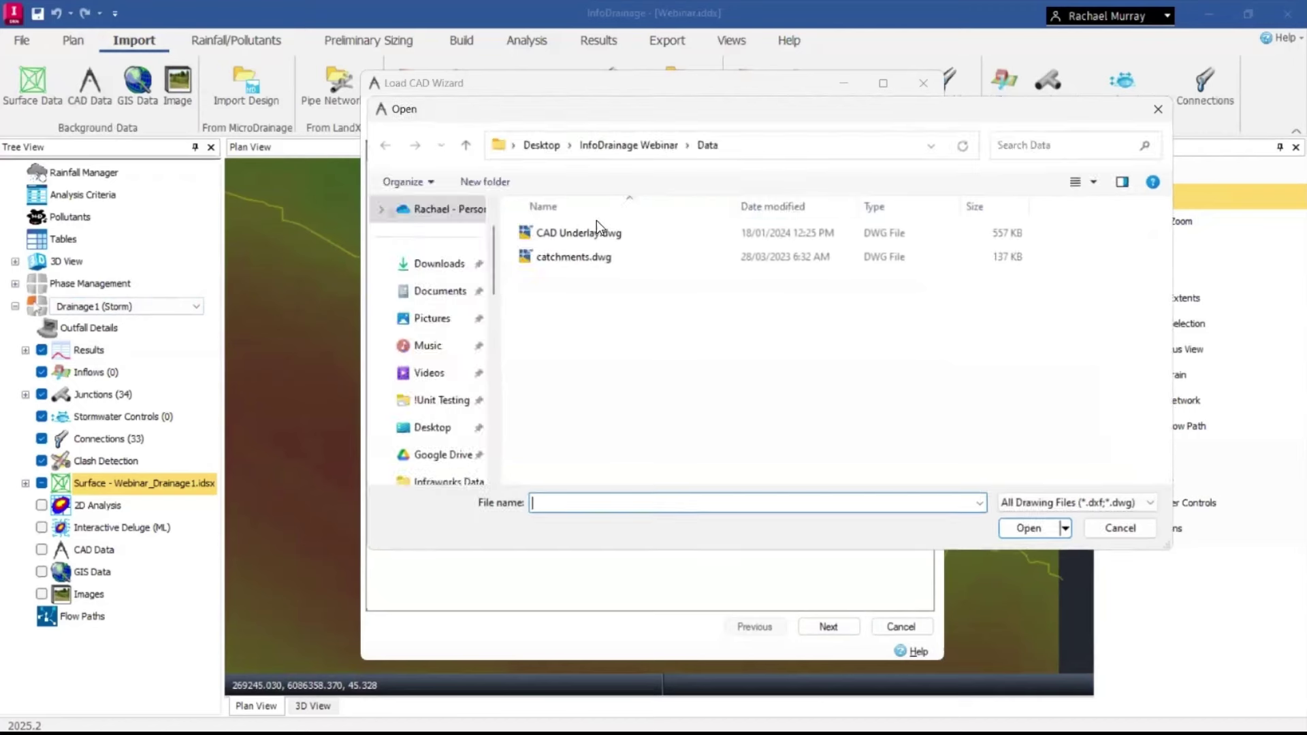
pyautogui.click(585, 231)
pyautogui.click(1029, 529)
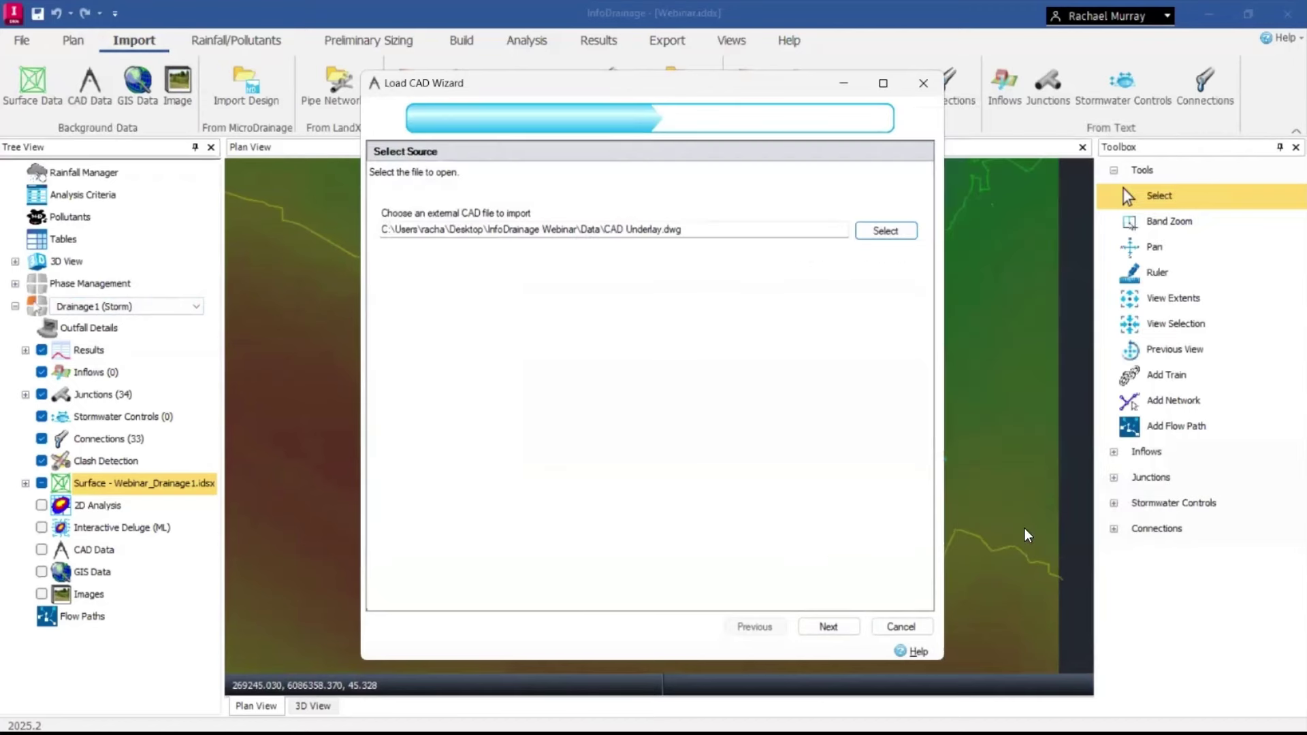
pyautogui.click(829, 628)
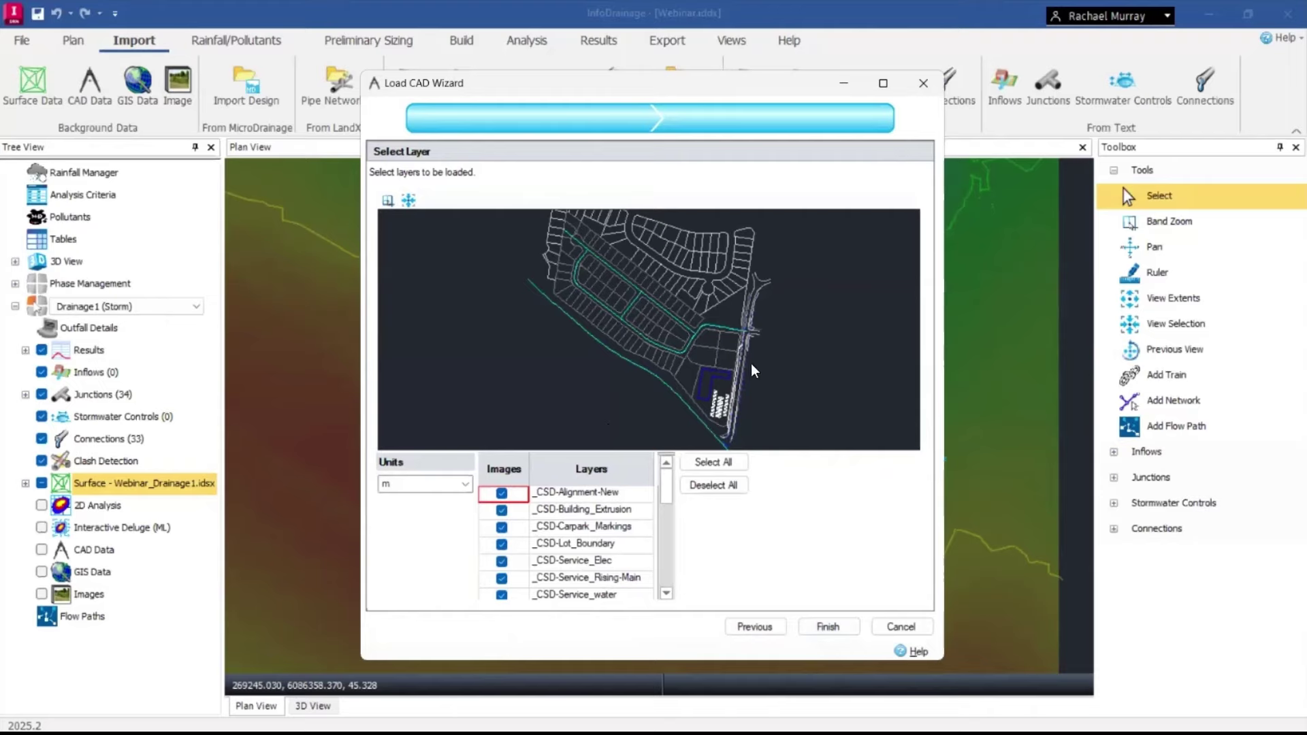
pyautogui.click(832, 629)
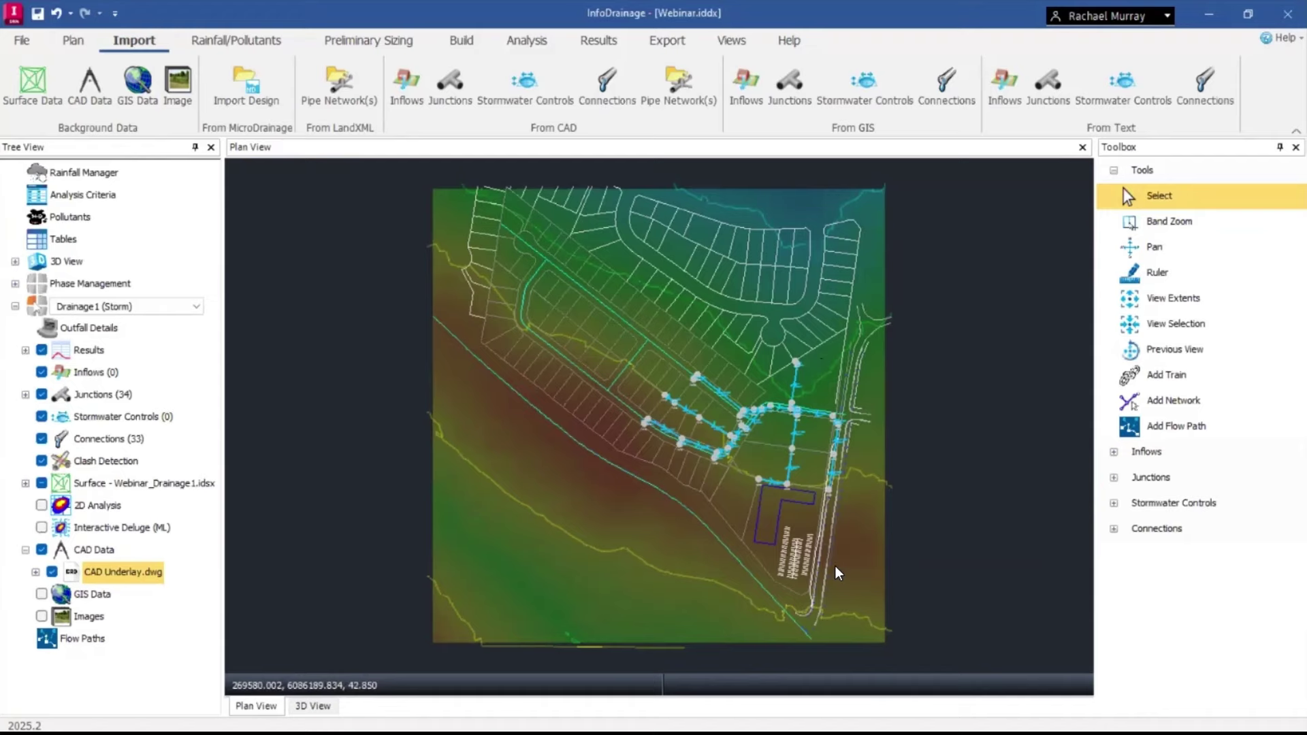
pyautogui.scroll(3, 767, 415)
pyautogui.scroll(2, 767, 414)
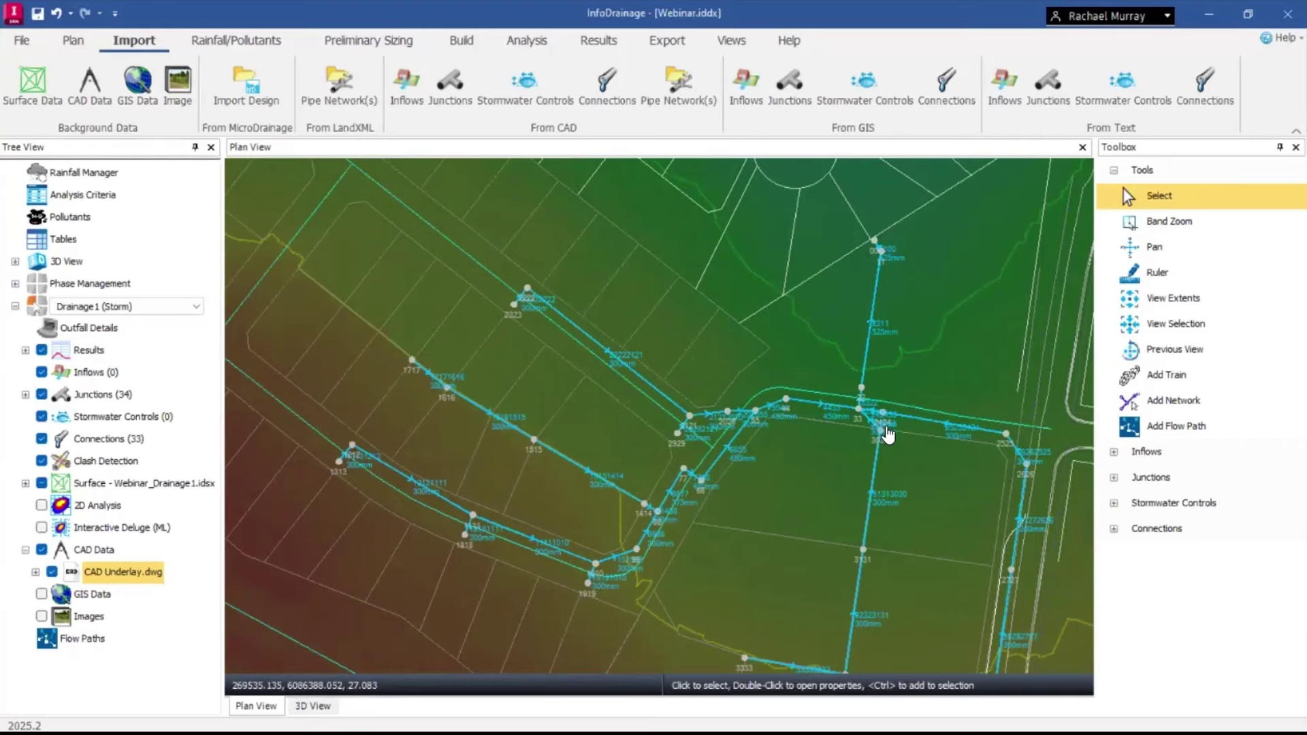
pyautogui.moveTo(936, 463); pyautogui.dragTo(867, 395, button='middle')
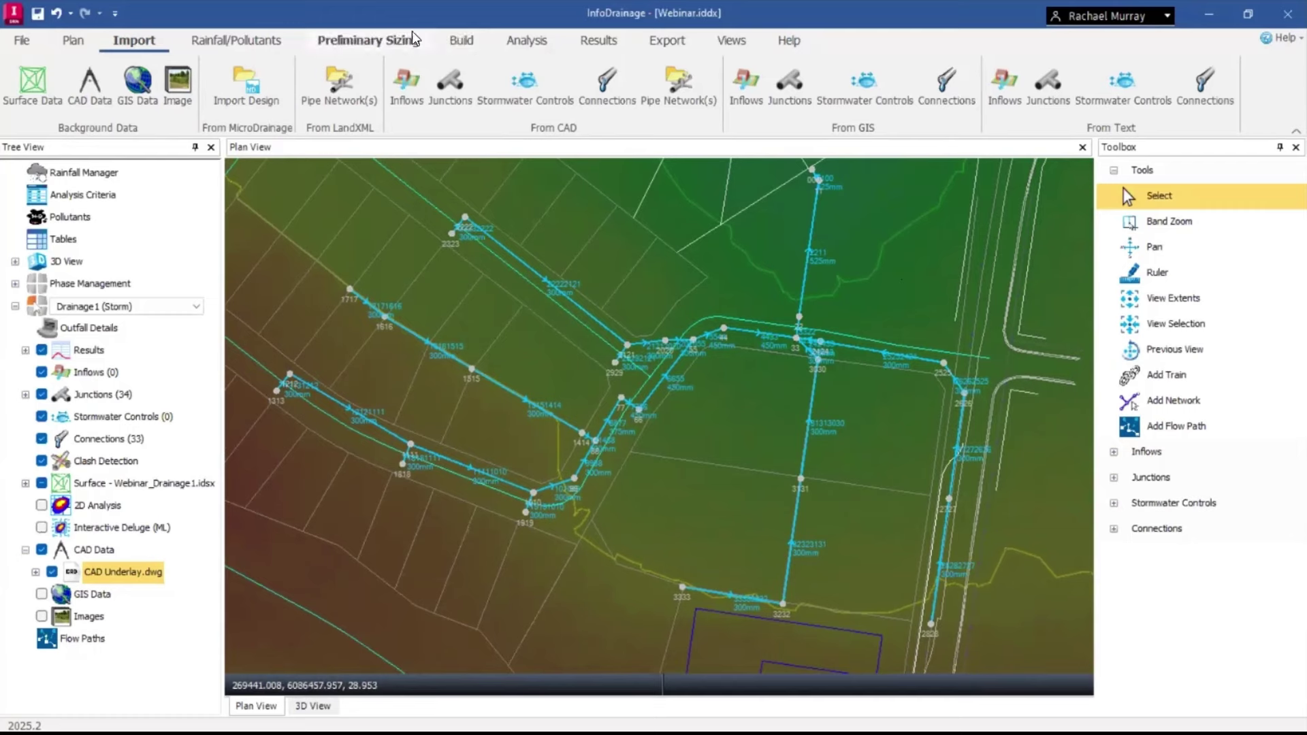
# Load the ARR Base Template.idtx file into the object templates.
pyautogui.click(457, 45)
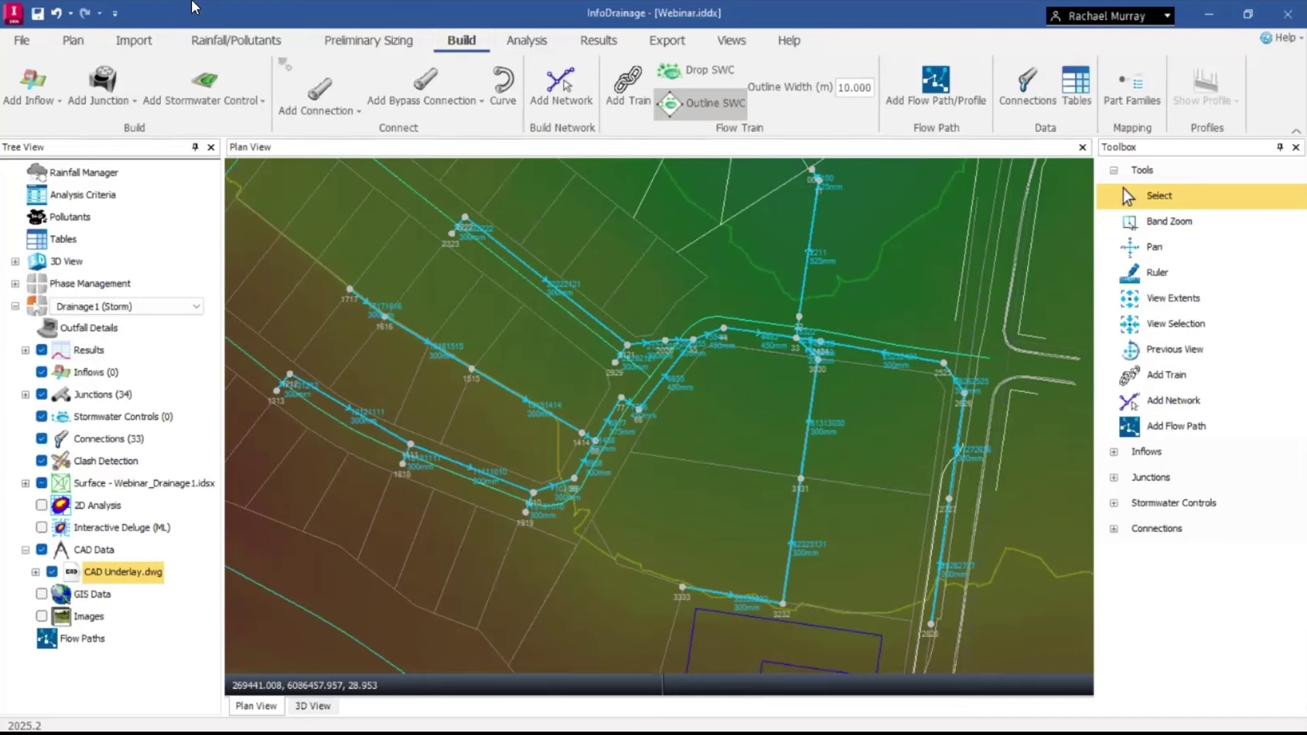
pyautogui.click(20, 43)
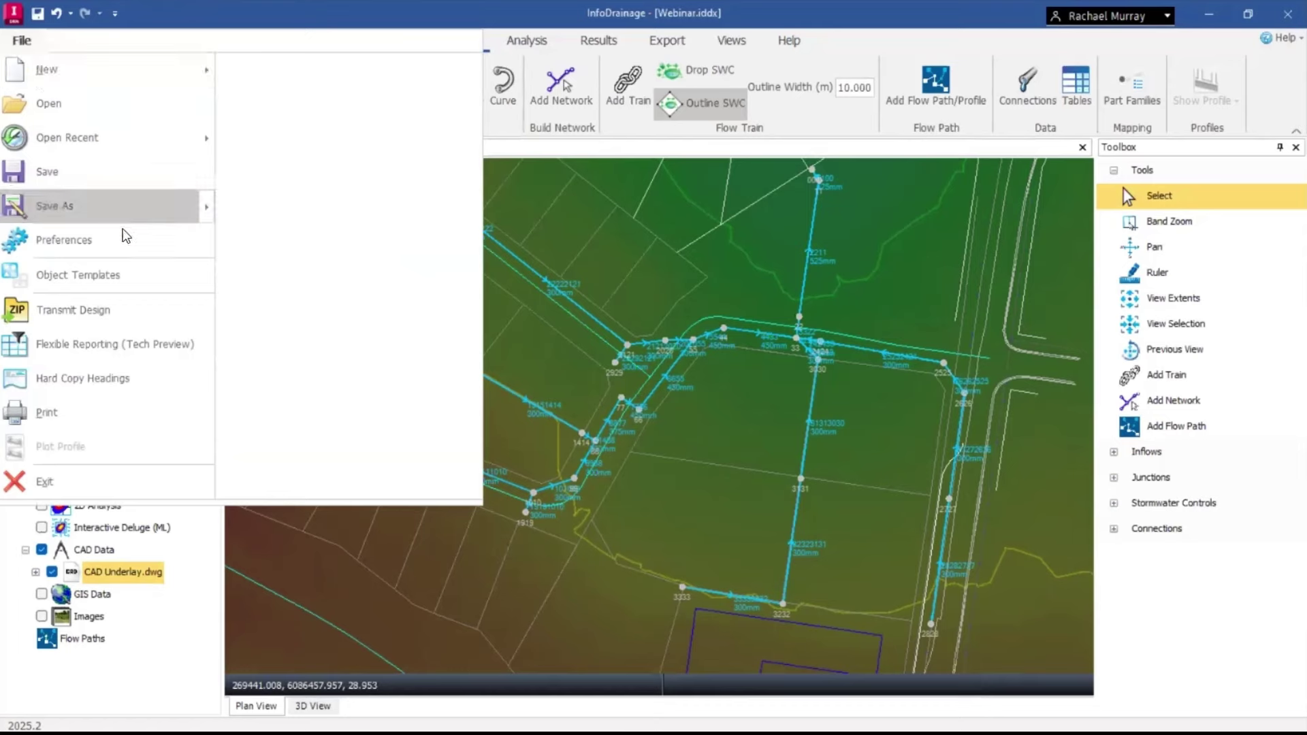
pyautogui.click(117, 272)
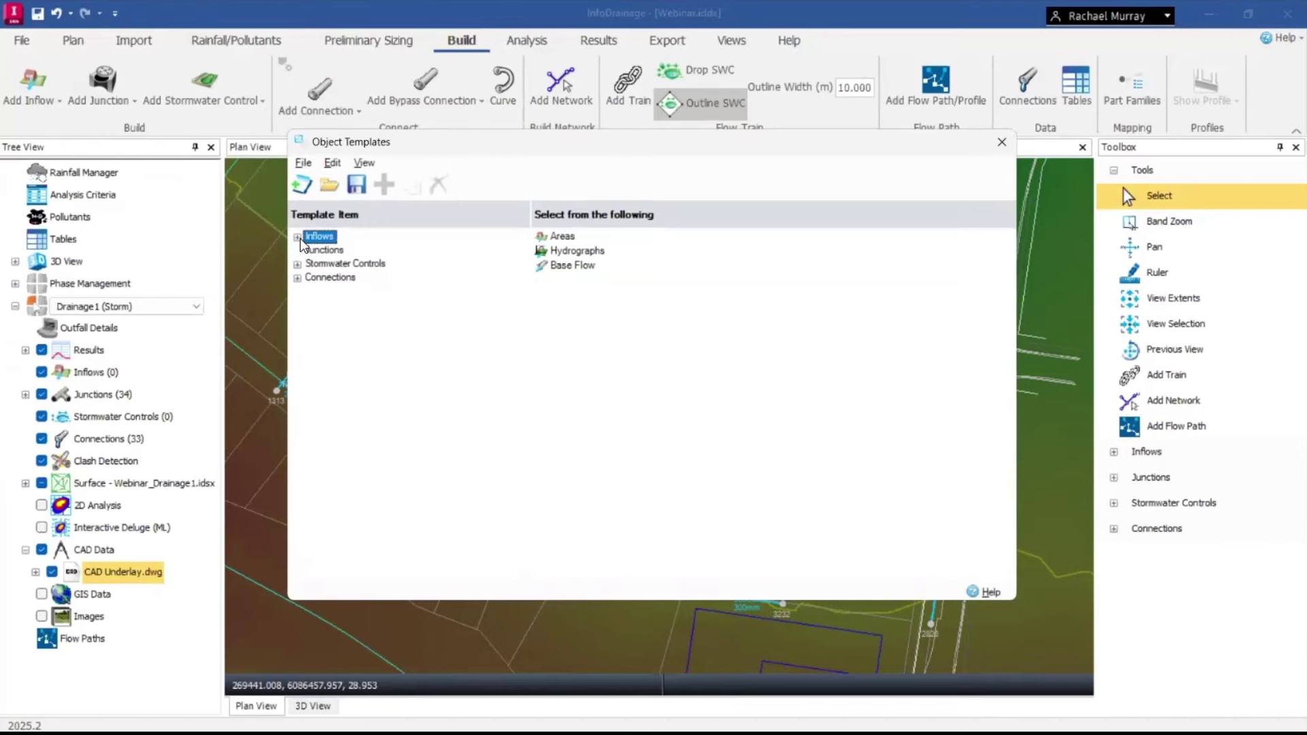
pyautogui.click(329, 186)
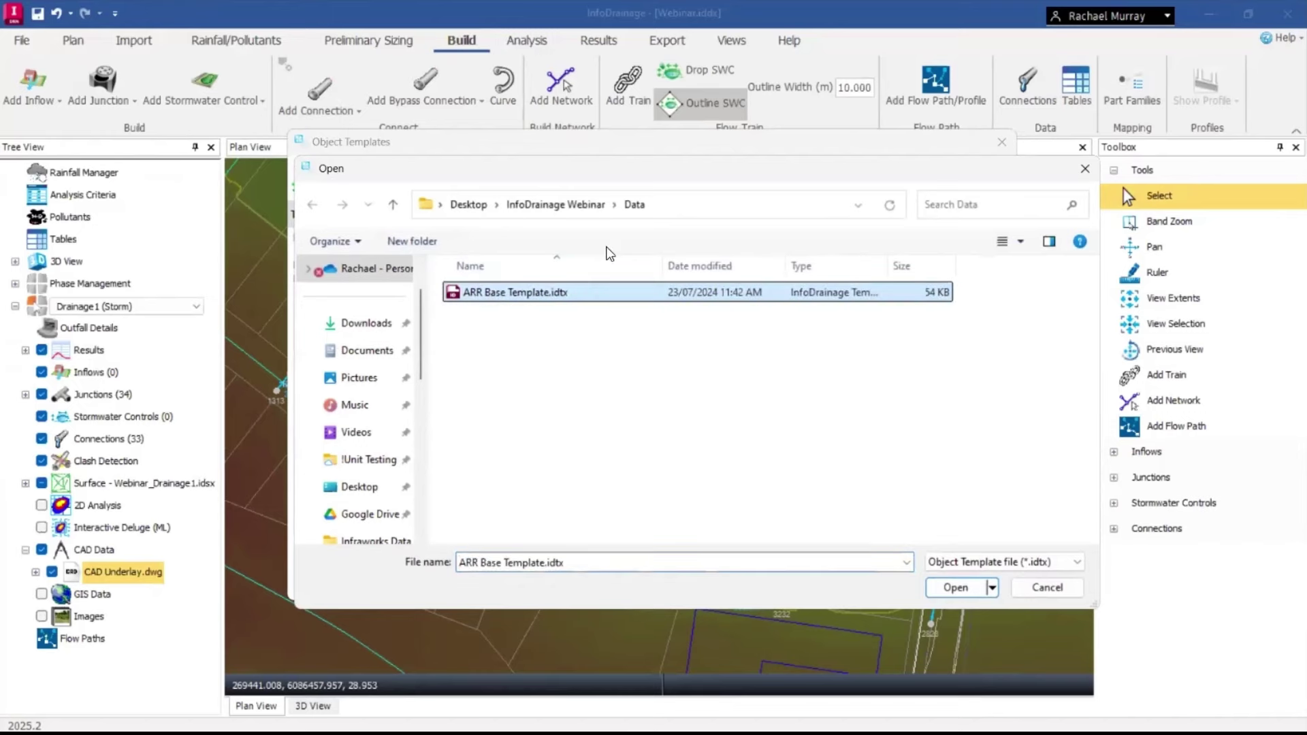
pyautogui.click(957, 588)
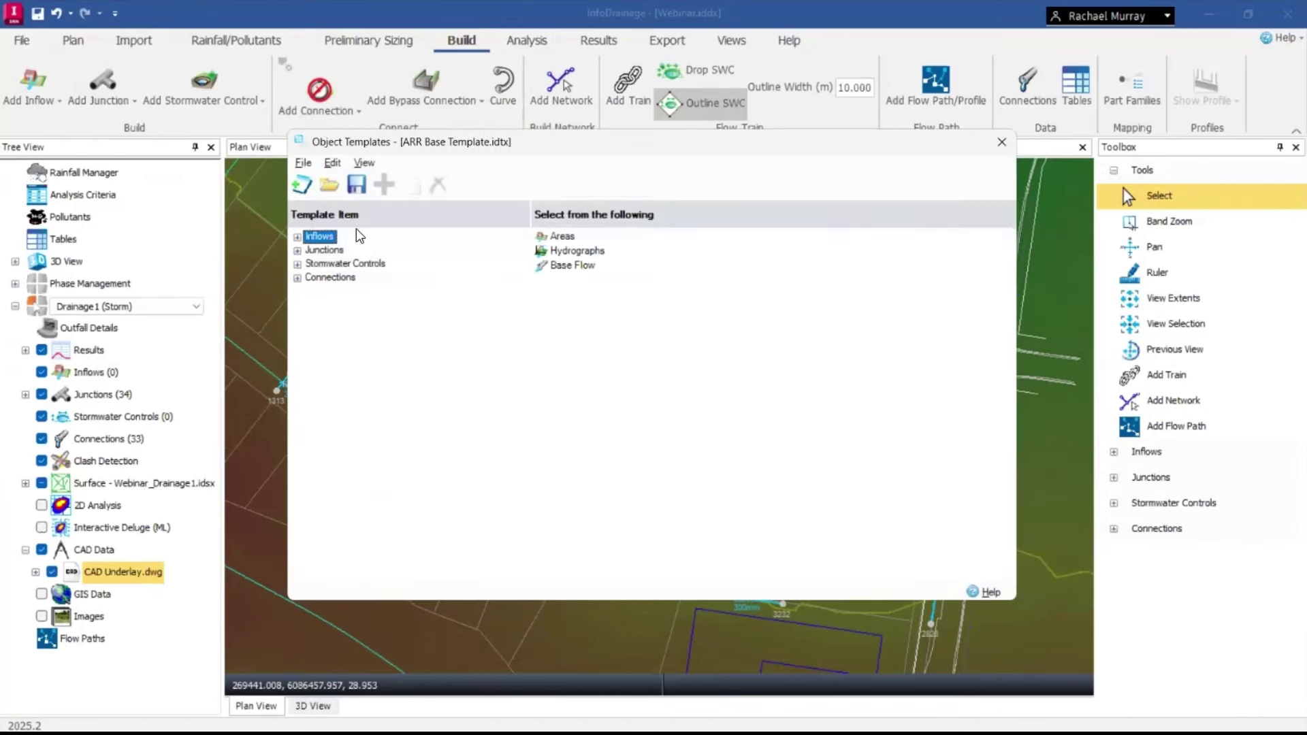
# Review the junction, stormwater control and inflow area templates contained in the loaded object template file.
pyautogui.click(297, 251)
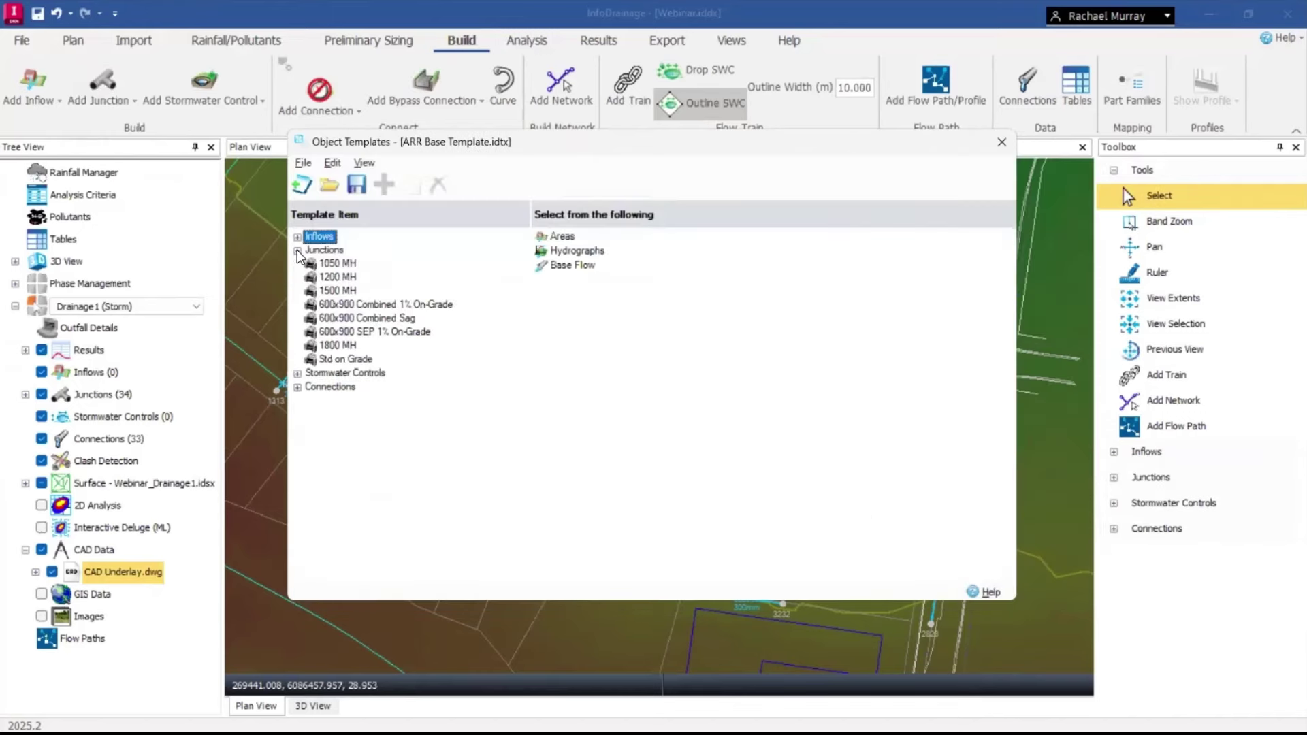
pyautogui.click(297, 373)
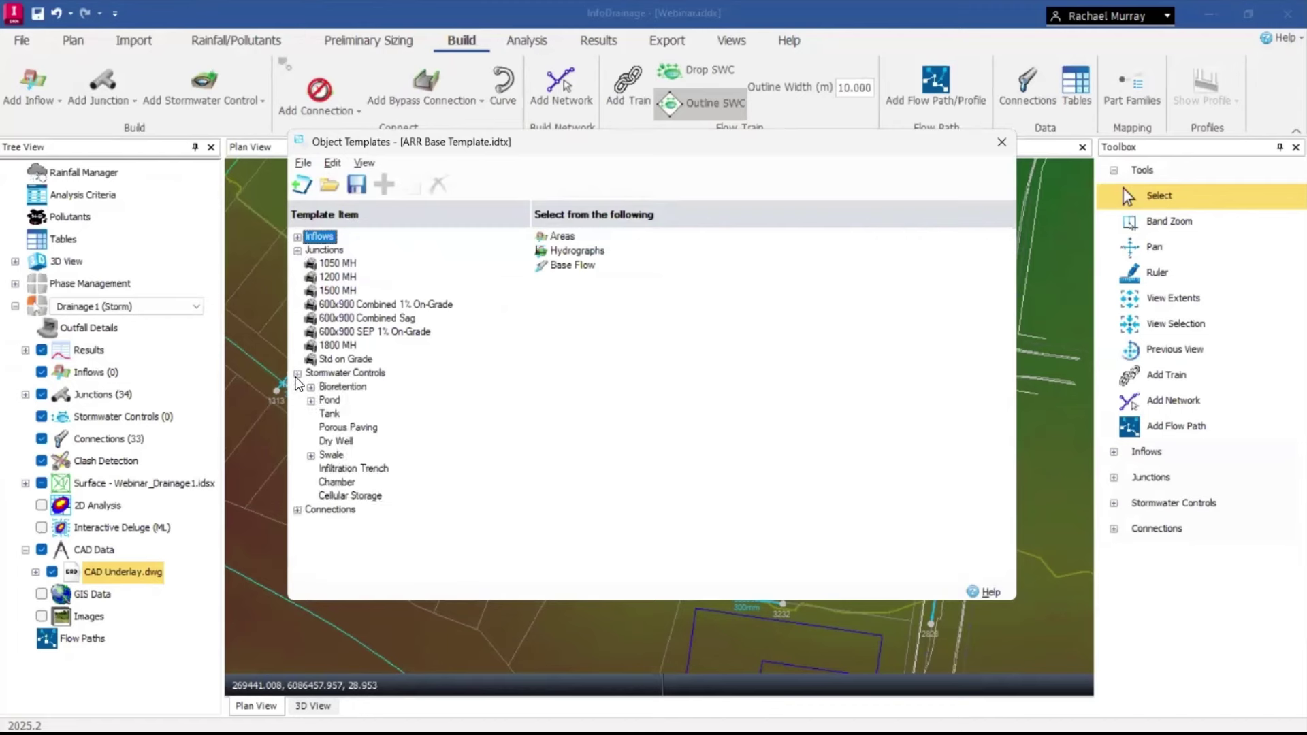
pyautogui.click(298, 238)
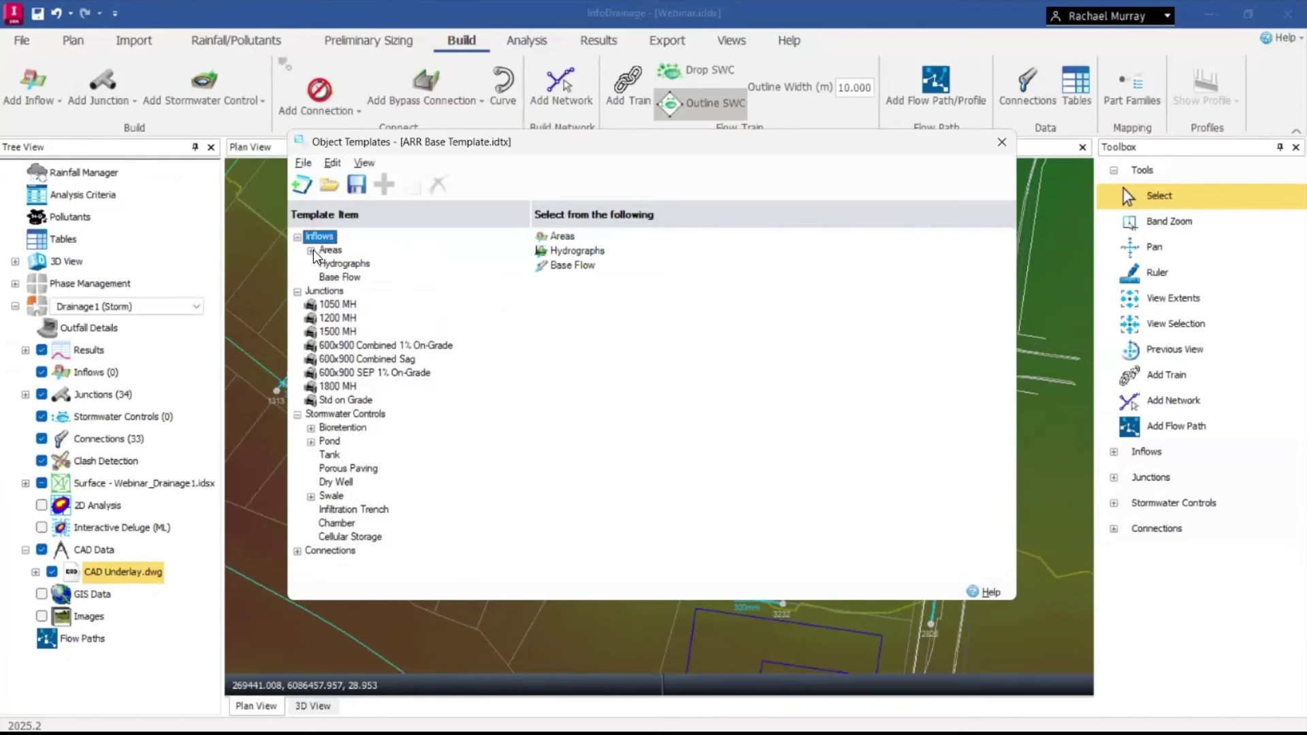
pyautogui.click(312, 251)
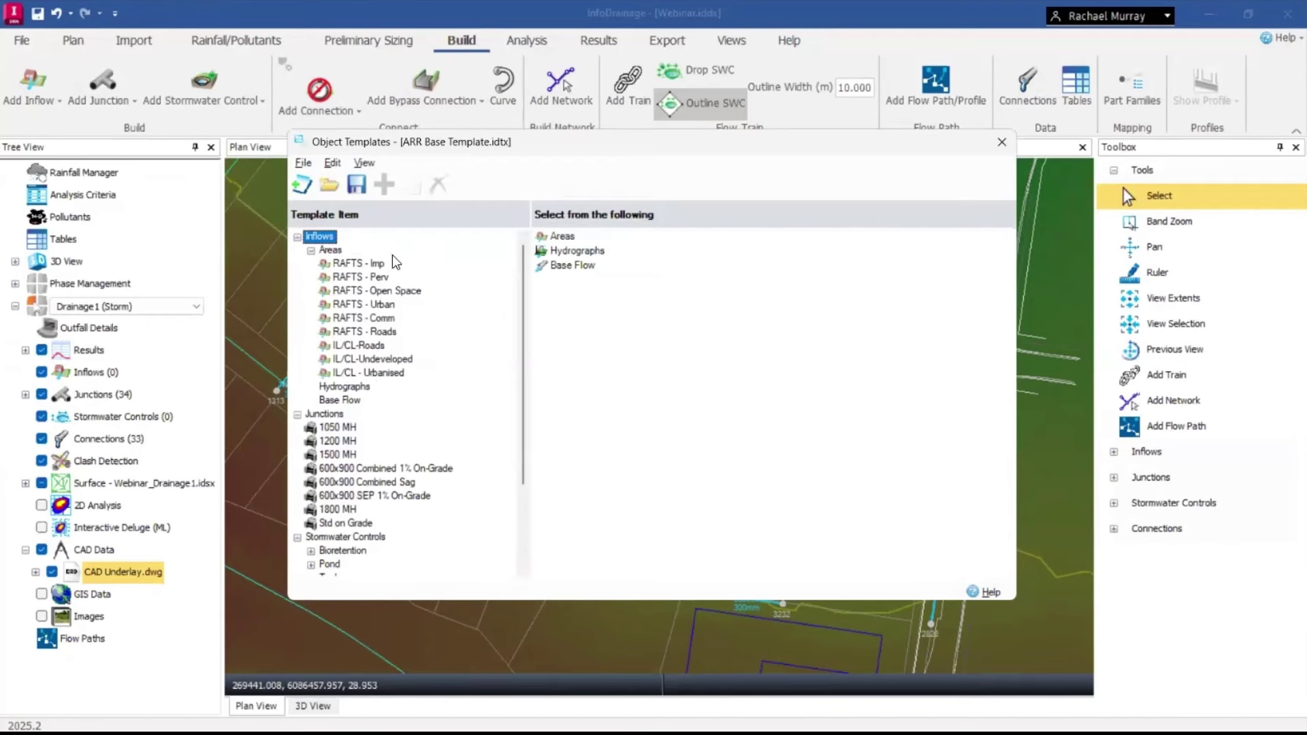
pyautogui.scroll(-1, 435, 431)
pyautogui.scroll(1, 426, 454)
pyautogui.click(1000, 143)
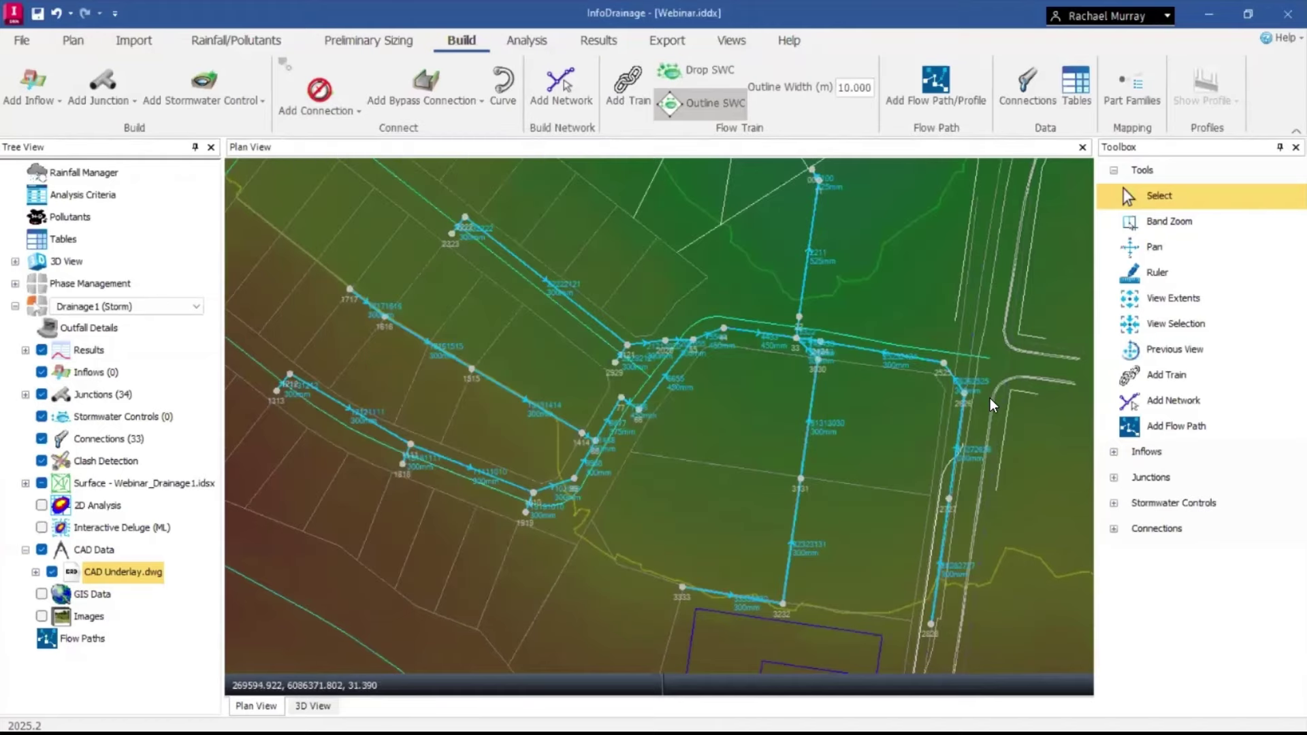
# Place one 600x900 SEP 1% On-Grade junction at the road edge just east of junction 2626.
pyautogui.scroll(1, 990, 401)
pyautogui.scroll(1, 990, 399)
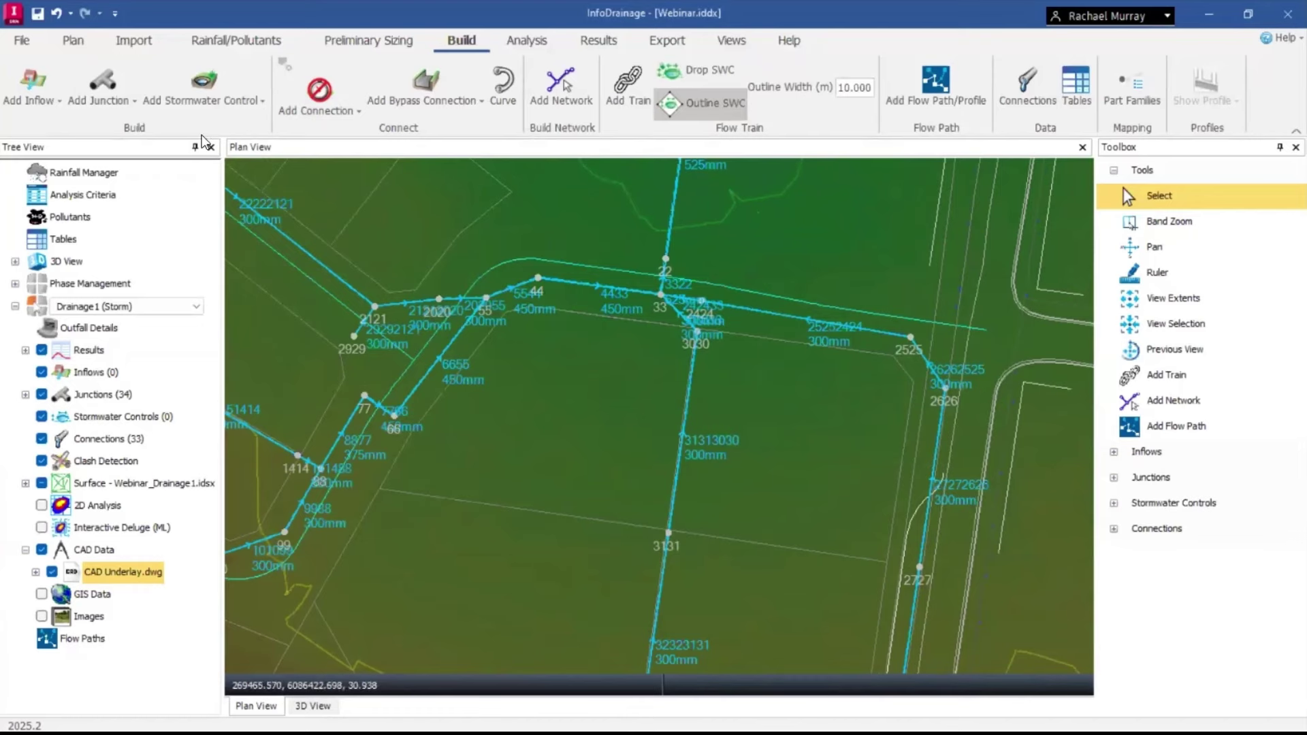
pyautogui.click(132, 103)
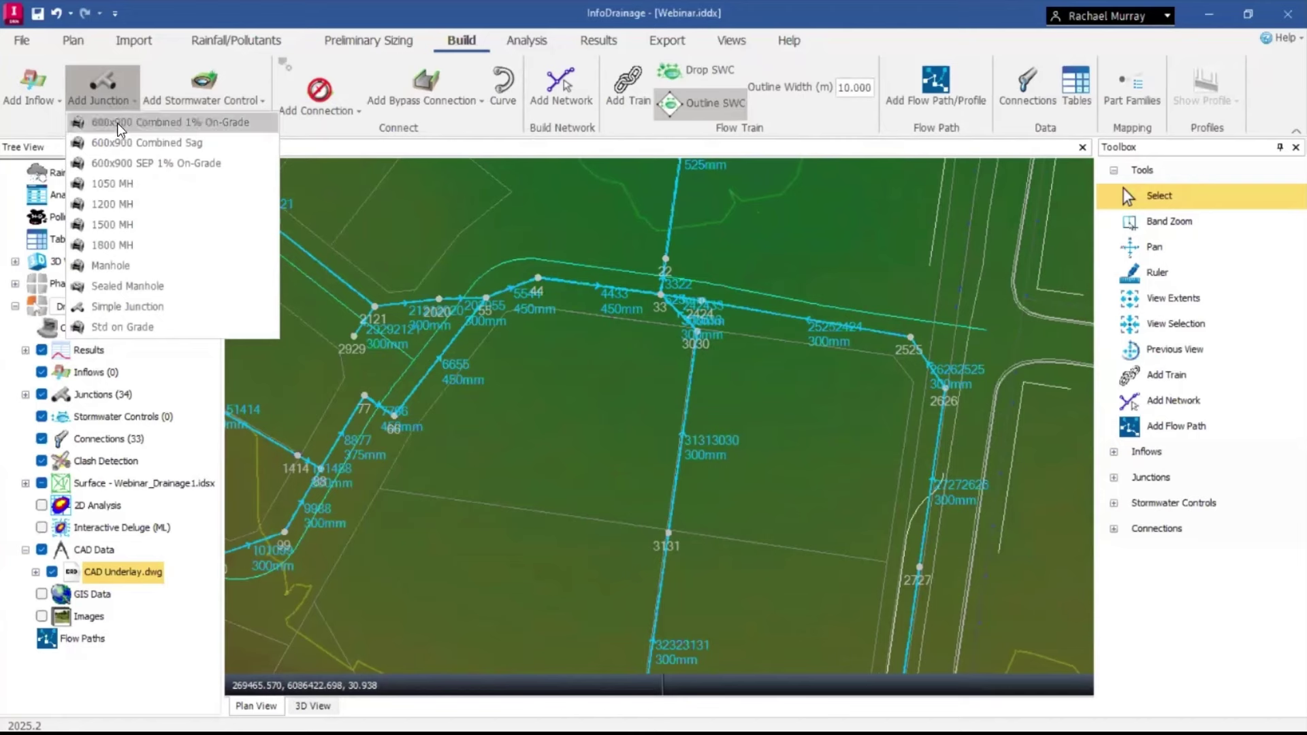
pyautogui.click(117, 165)
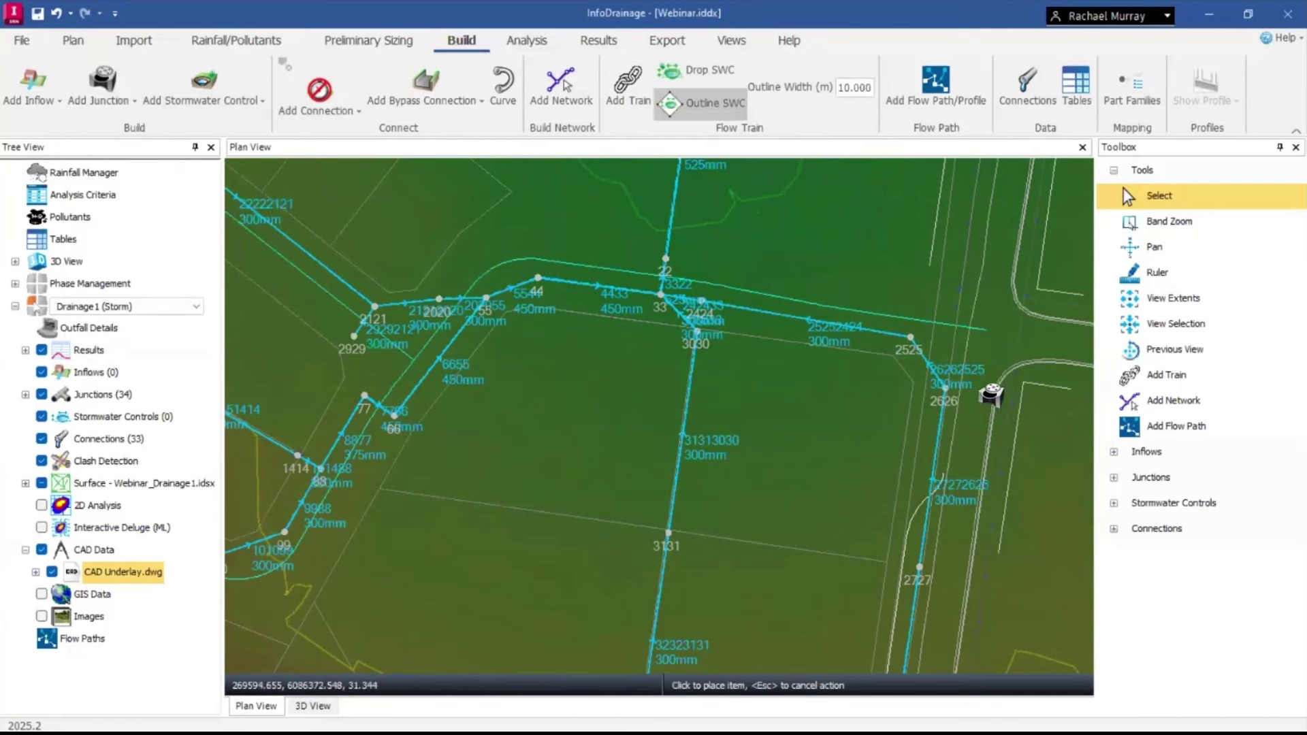
pyautogui.click(989, 395)
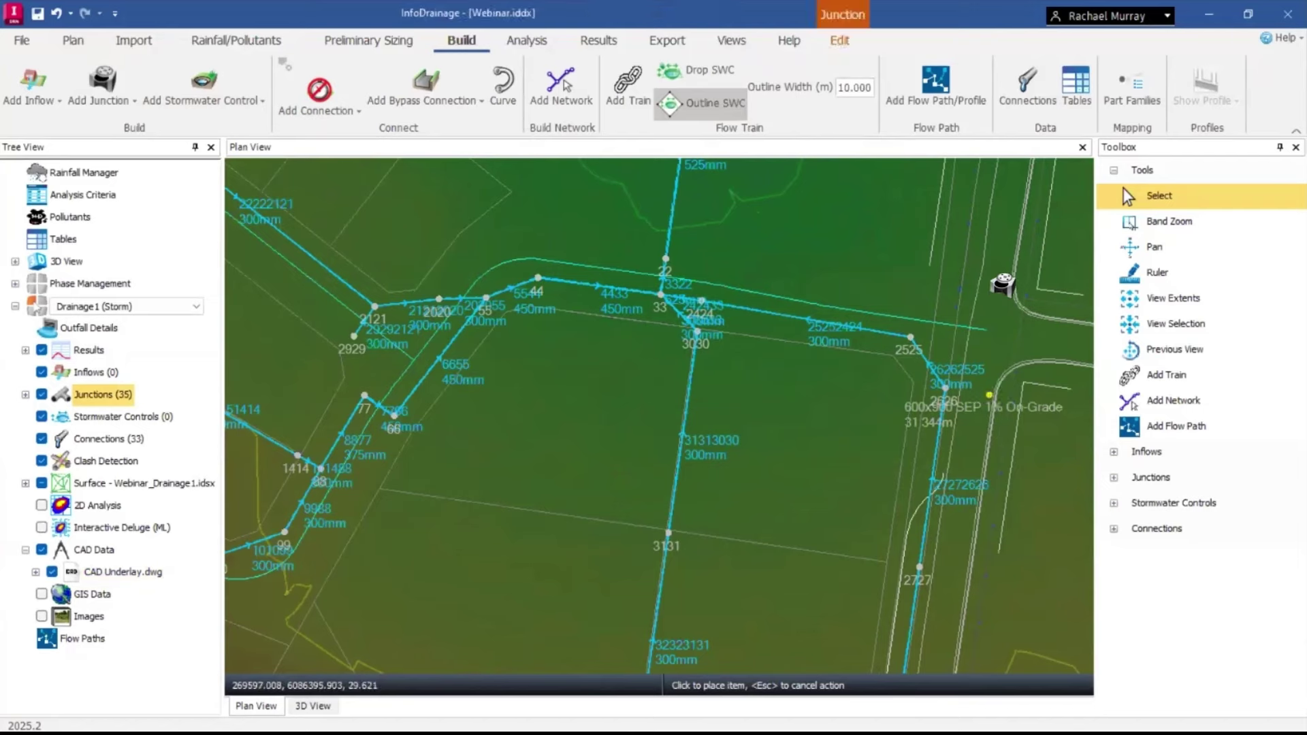
pyautogui.press('Escape')
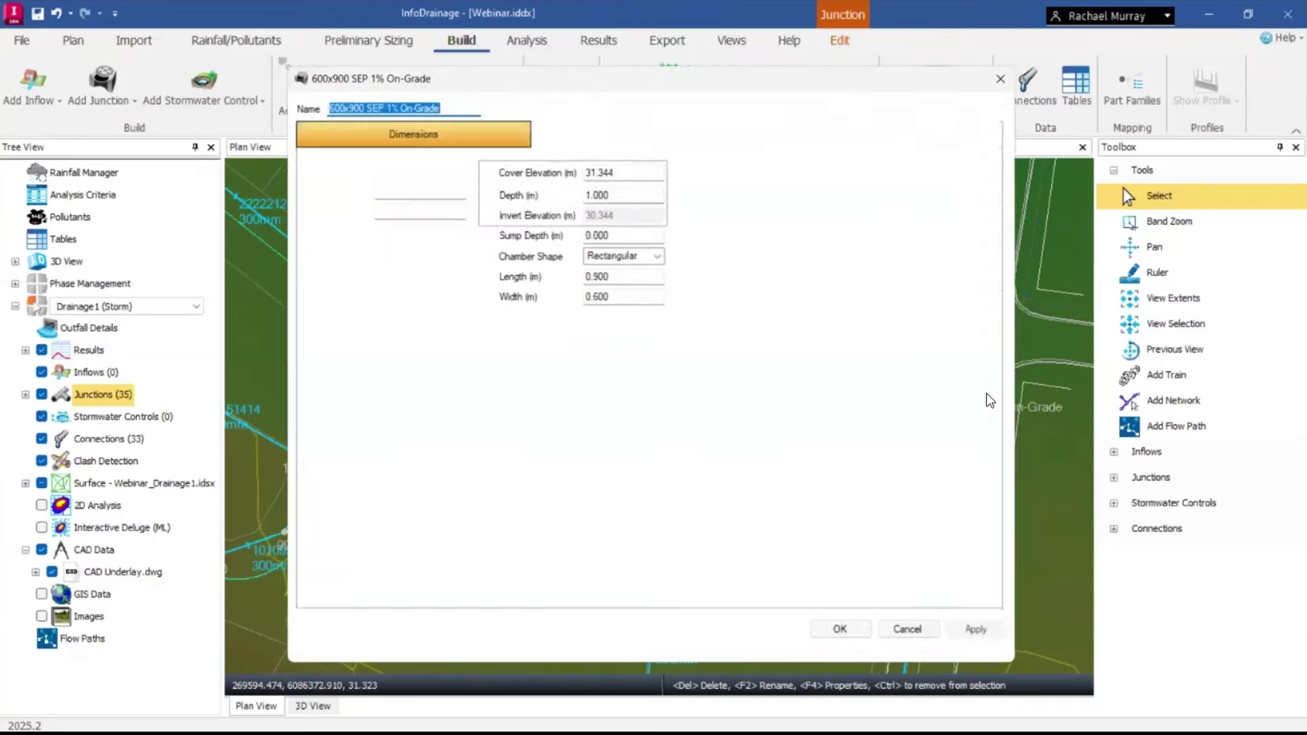
# Check the chamber length and width in the new 600x900 SEP 1% On-Grade junction's properties.
pyautogui.doubleClick(989, 396)
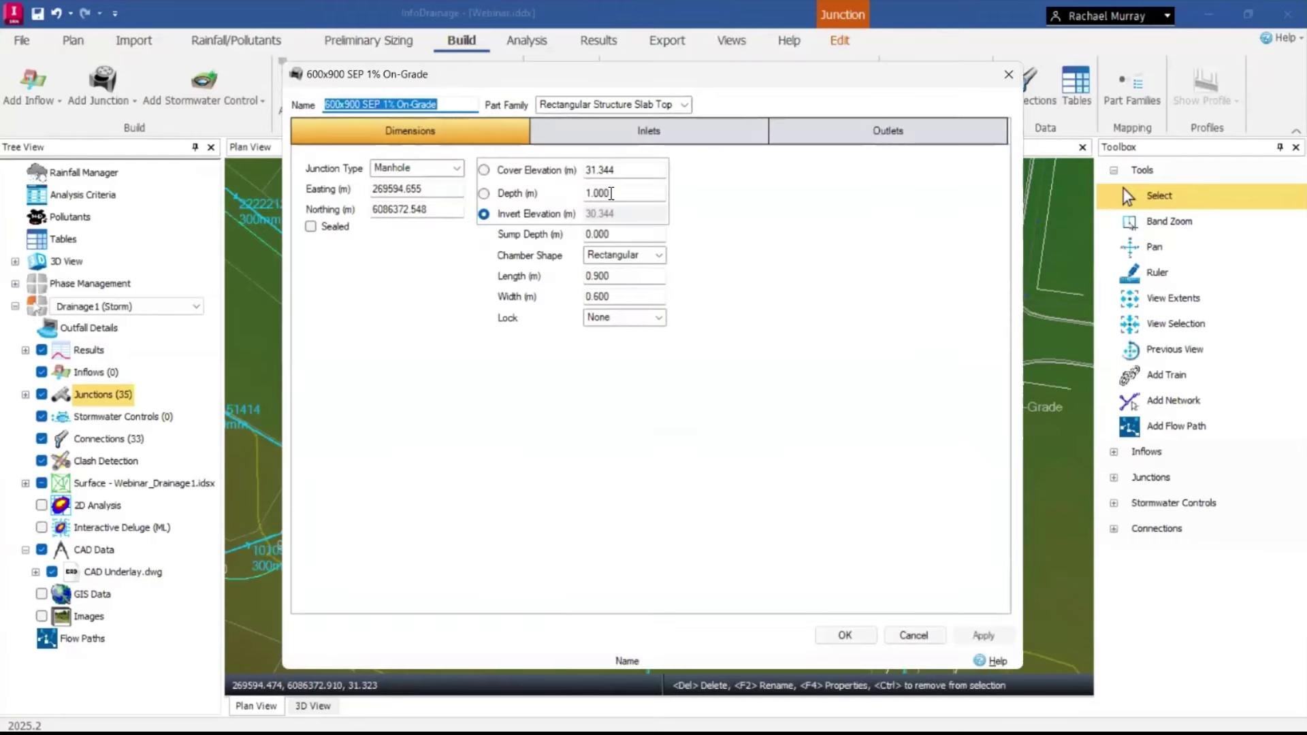
pyautogui.click(617, 278)
pyautogui.press('Tab')
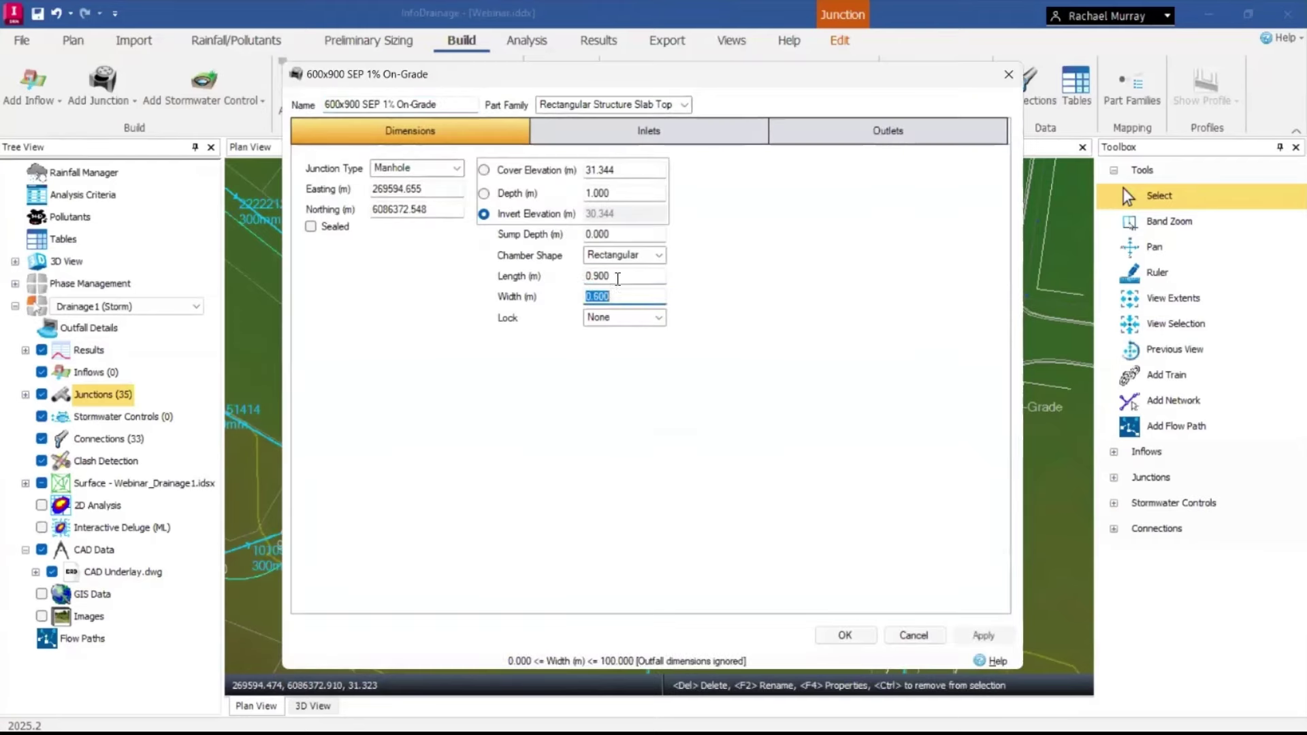
pyautogui.click(841, 634)
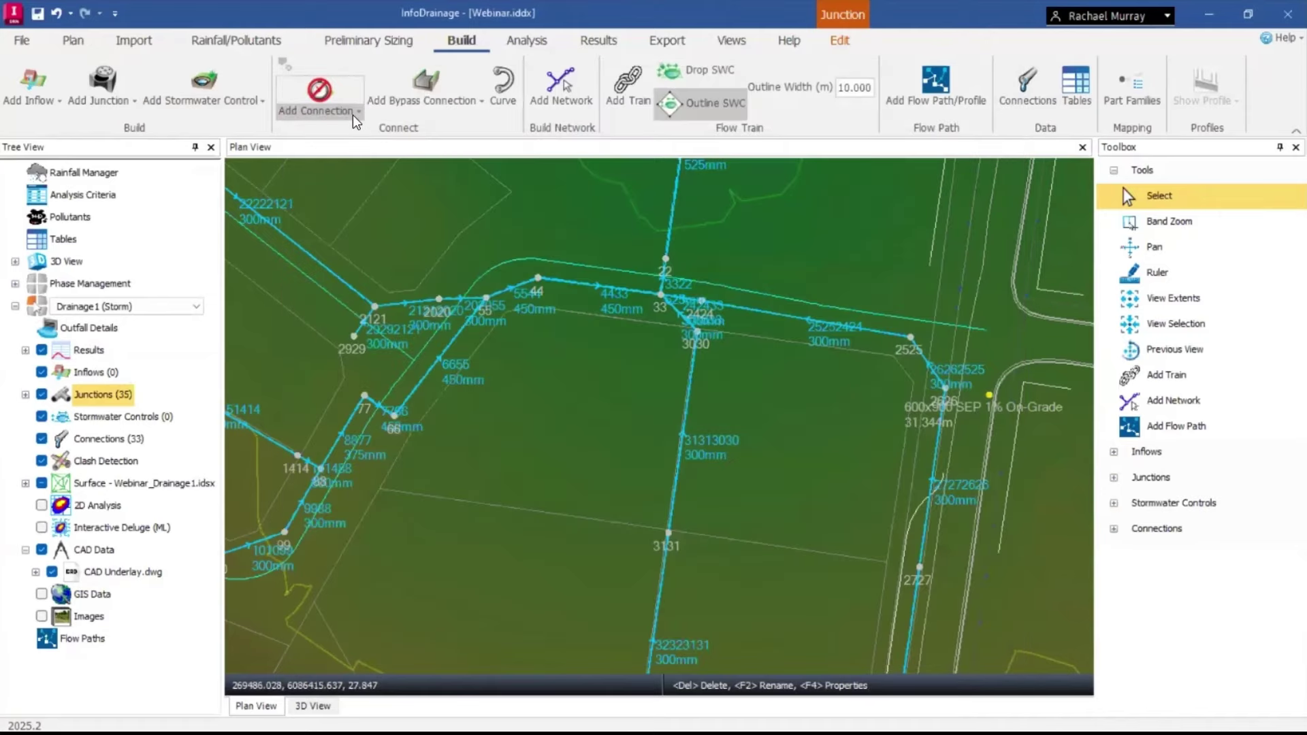
# Connect the new 600x900 SEP 1% On-Grade junction to junction 2626 with a 300 RCP connection.
pyautogui.click(353, 114)
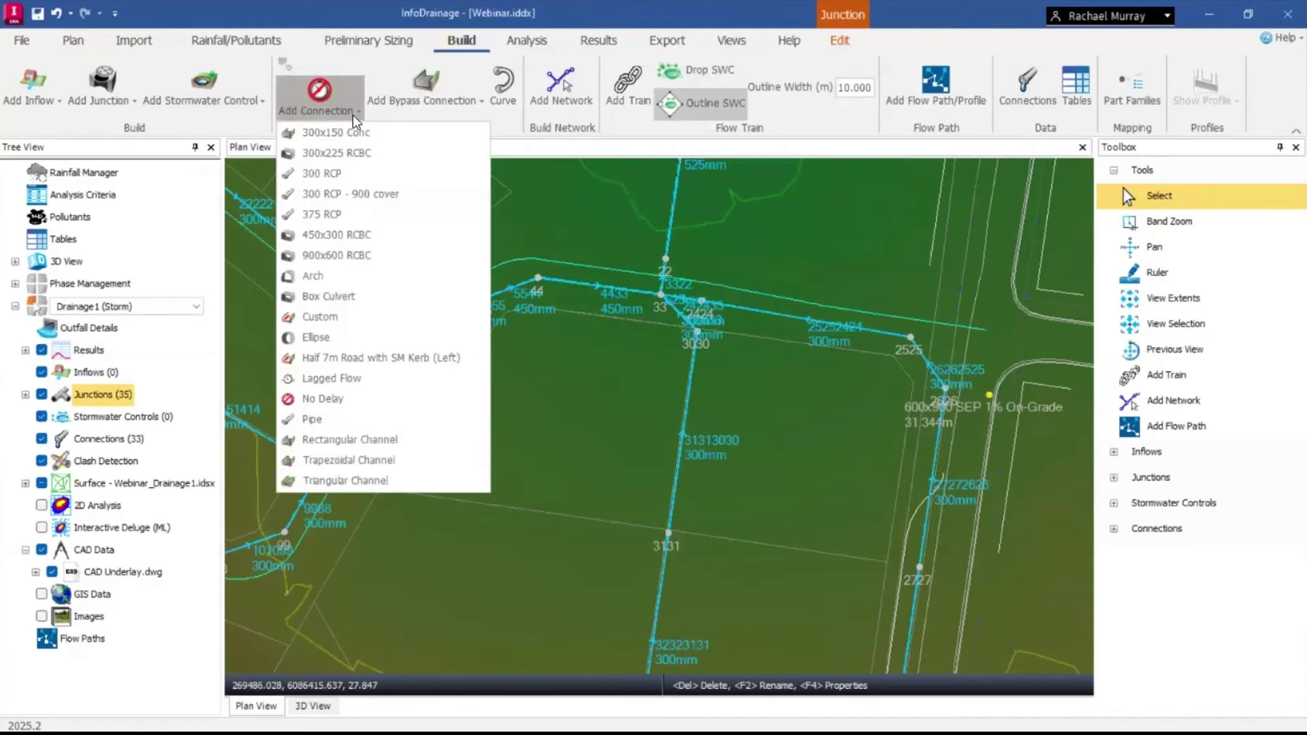
pyautogui.click(317, 175)
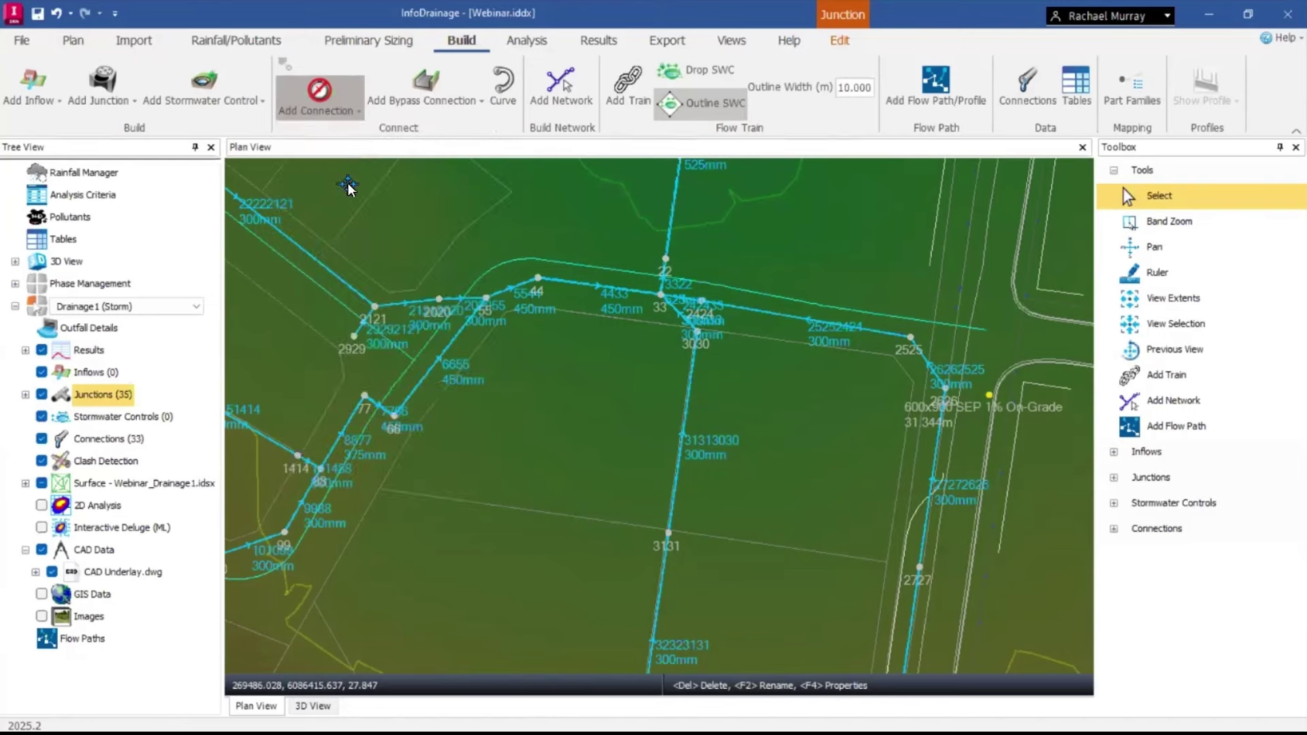
pyautogui.click(988, 398)
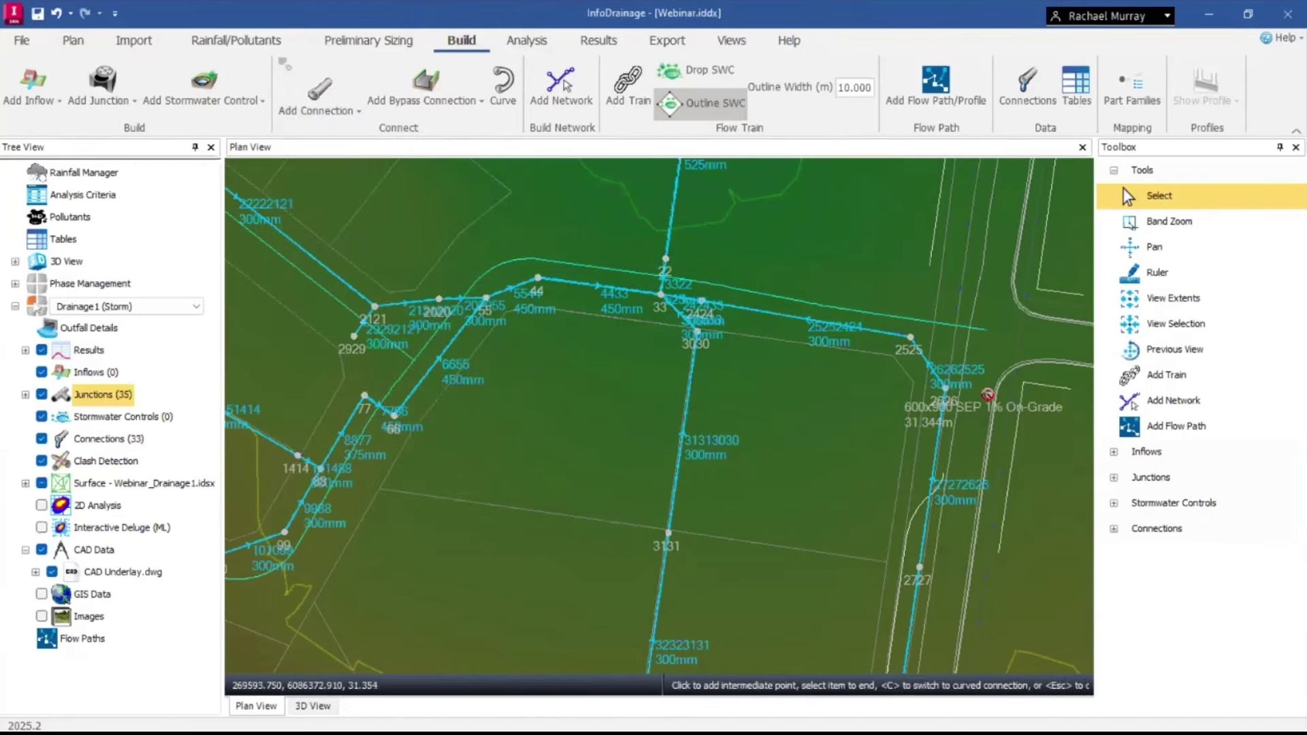
pyautogui.moveTo(938, 394)
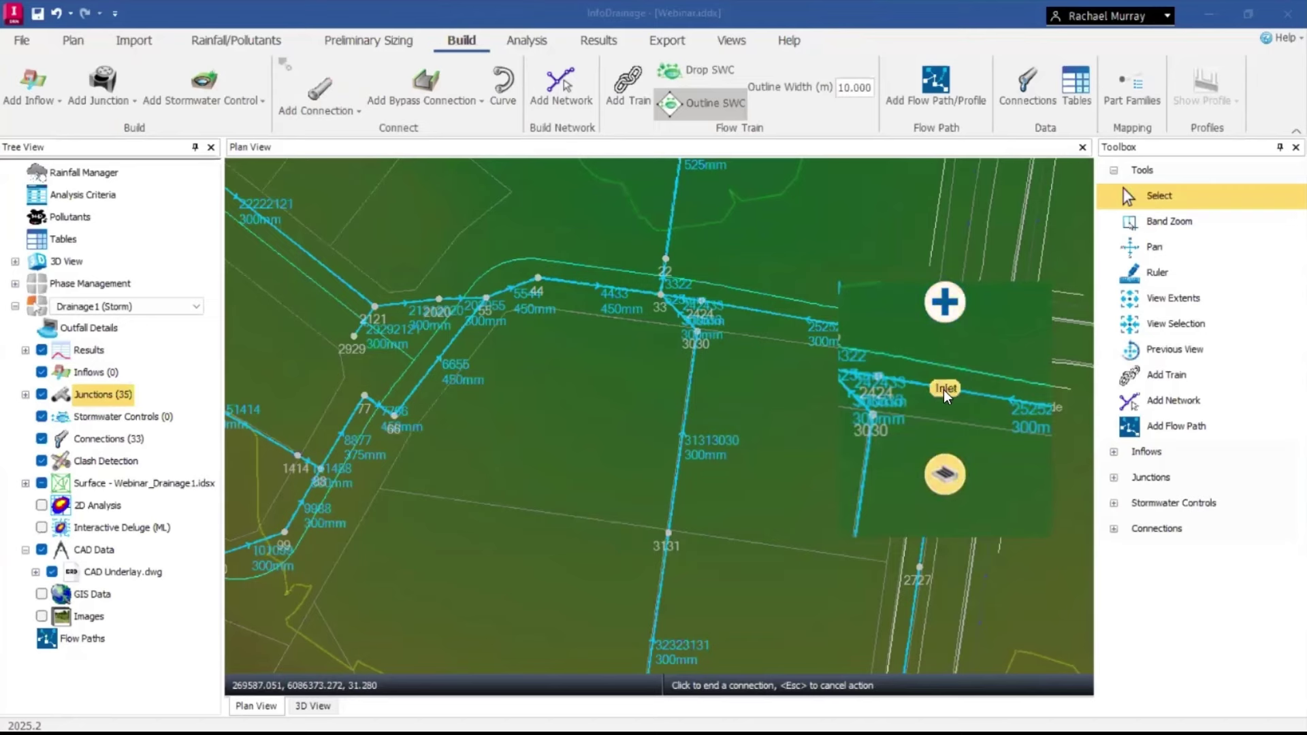
pyautogui.click(960, 386)
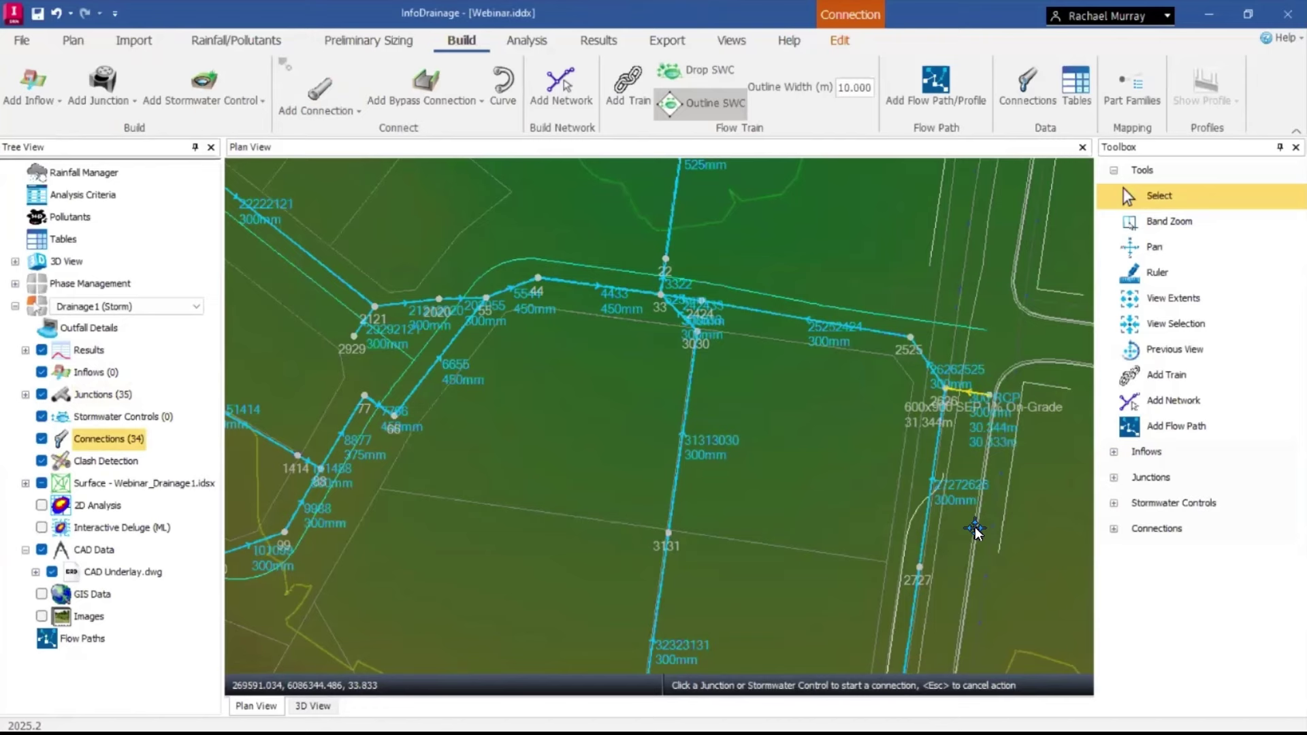
pyautogui.press('Escape')
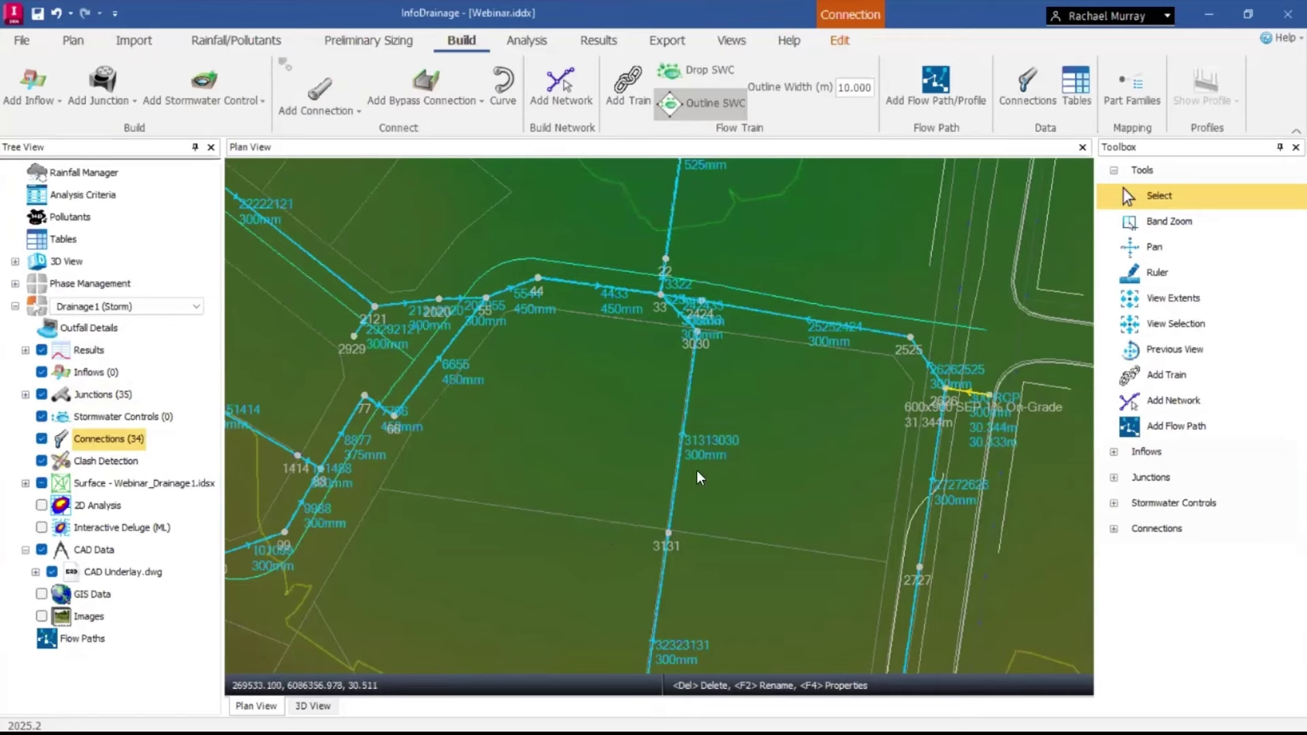
# Draw a RAFTS - Roads inflow polygon of about 346 m² along the road corridor south from junction 2828.
pyautogui.scroll(-4, 792, 481)
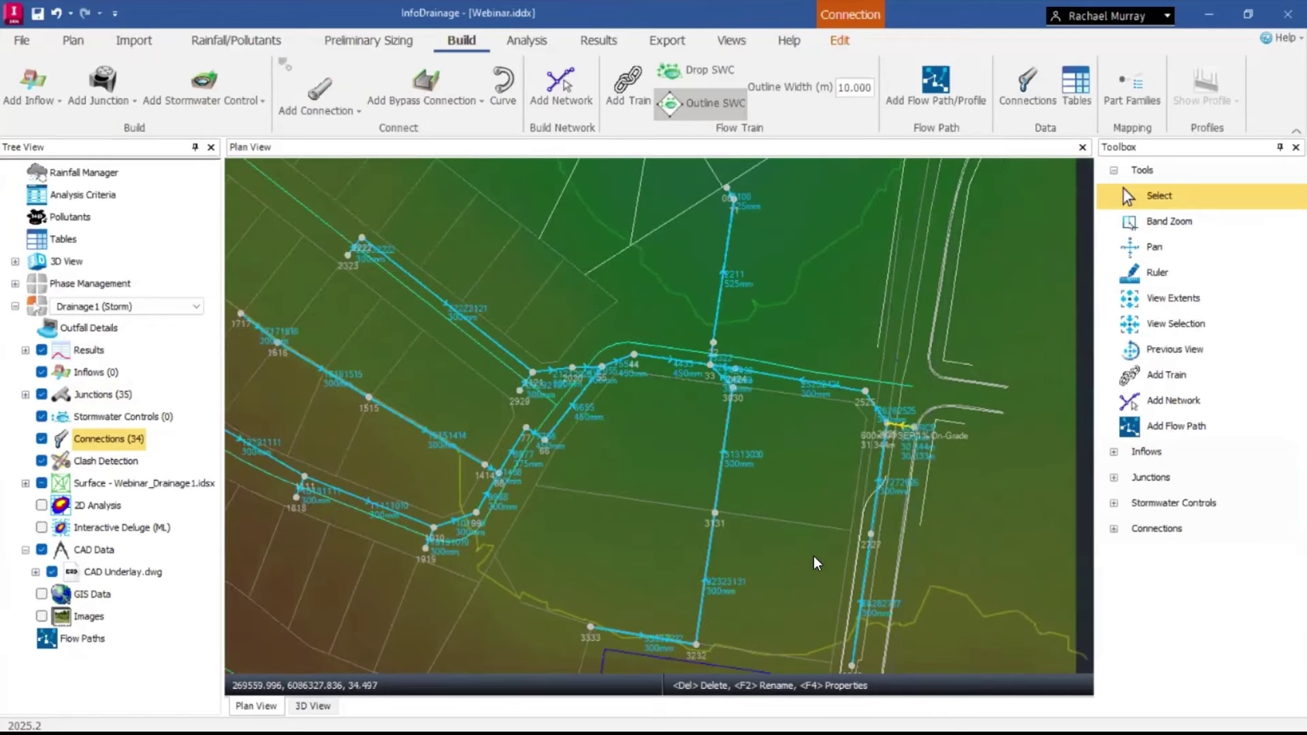
pyautogui.click(814, 557)
pyautogui.moveTo(816, 545); pyautogui.dragTo(766, 354, button='middle')
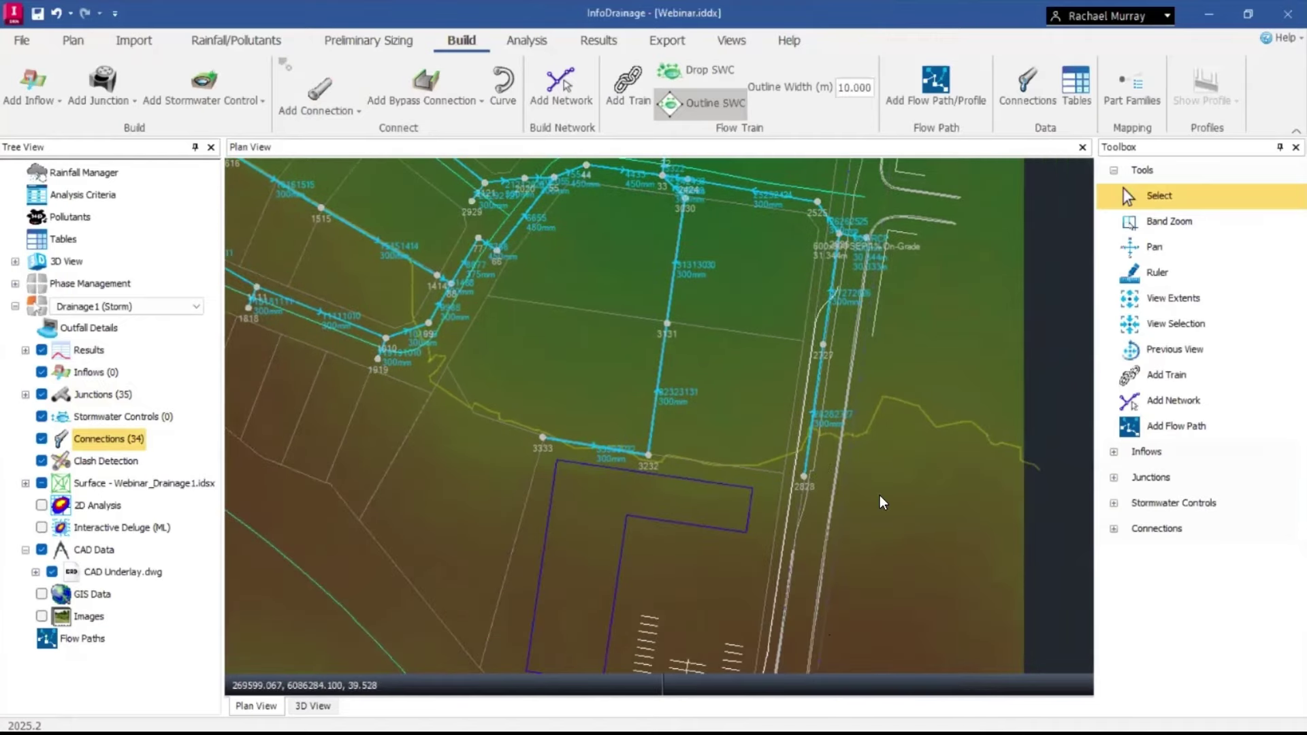
pyautogui.click(27, 100)
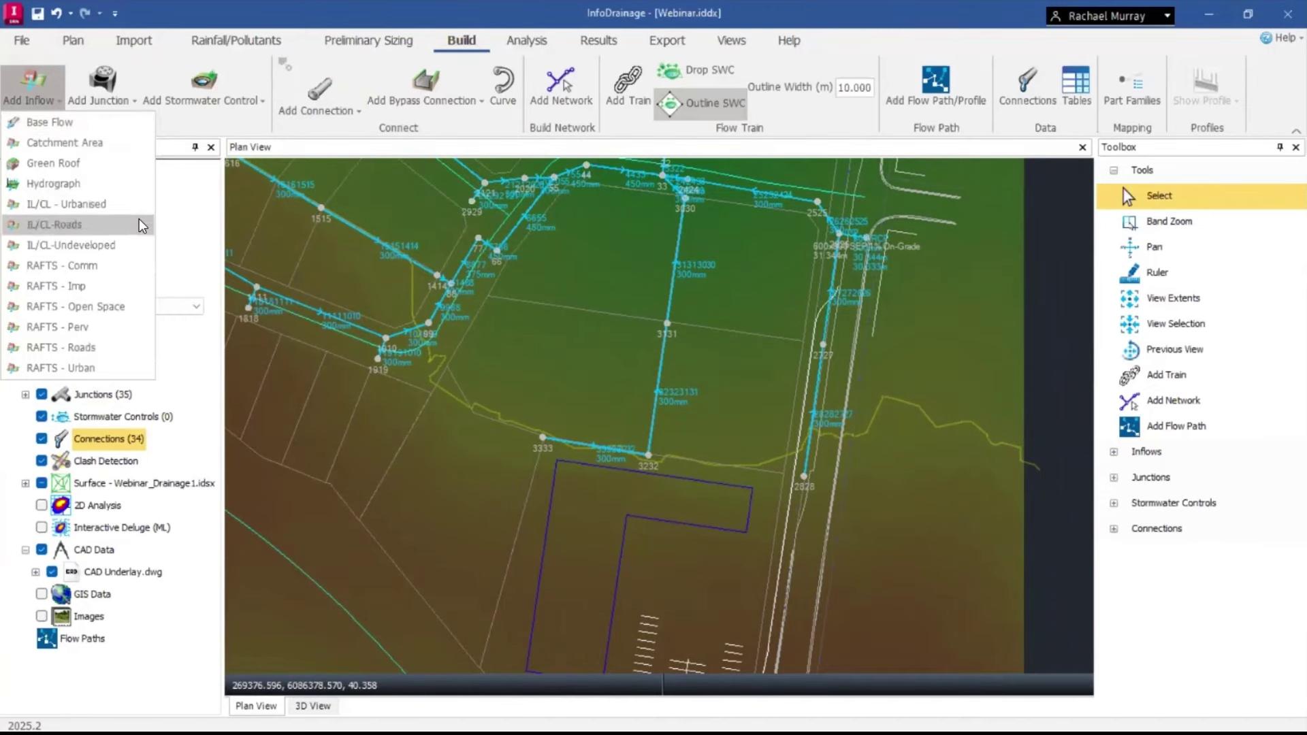
pyautogui.click(72, 349)
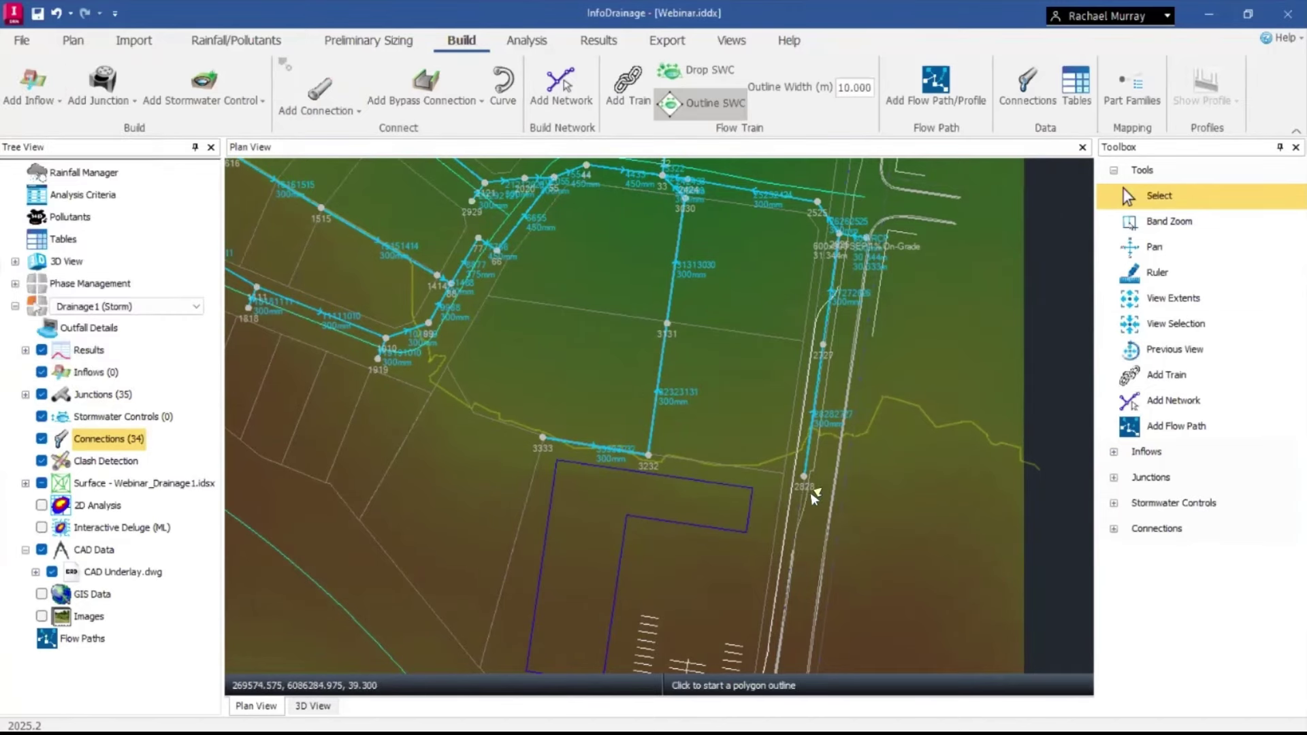
pyautogui.scroll(1, 810, 491)
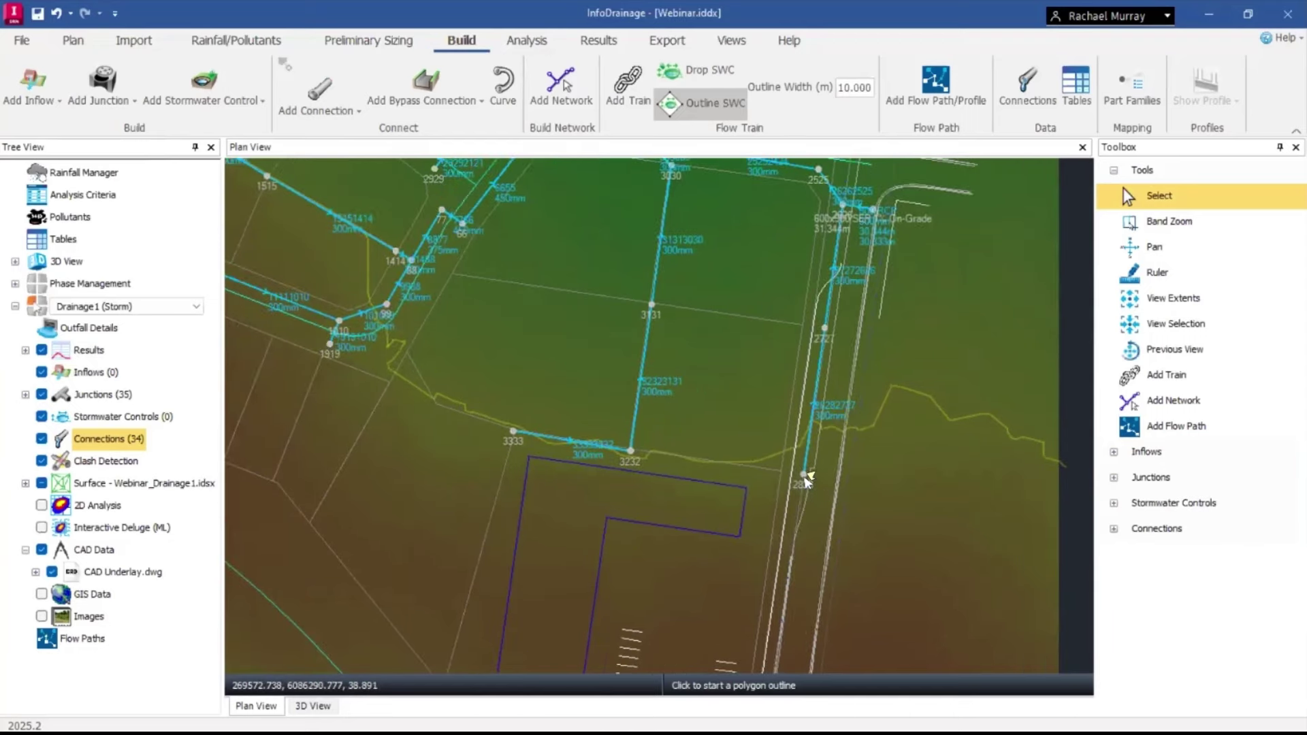
pyautogui.click(805, 480)
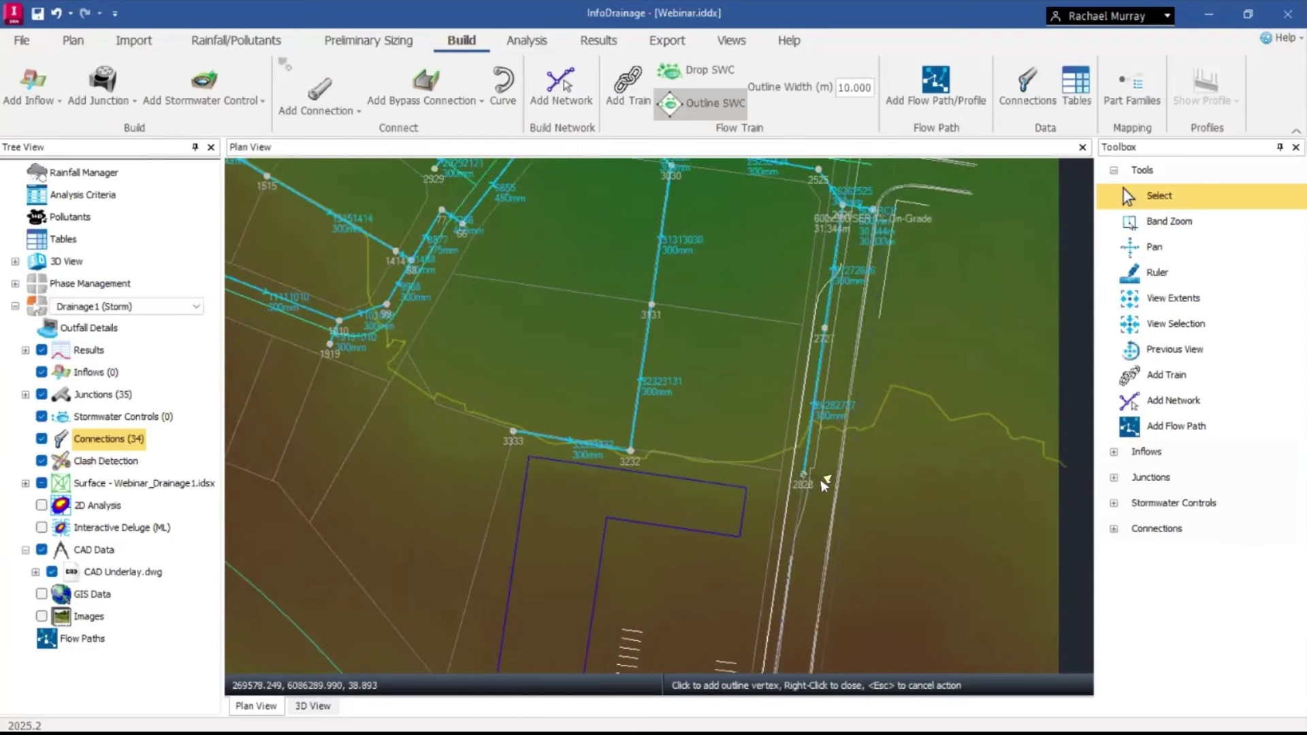
pyautogui.moveTo(797, 650); pyautogui.dragTo(846, 521, button='middle')
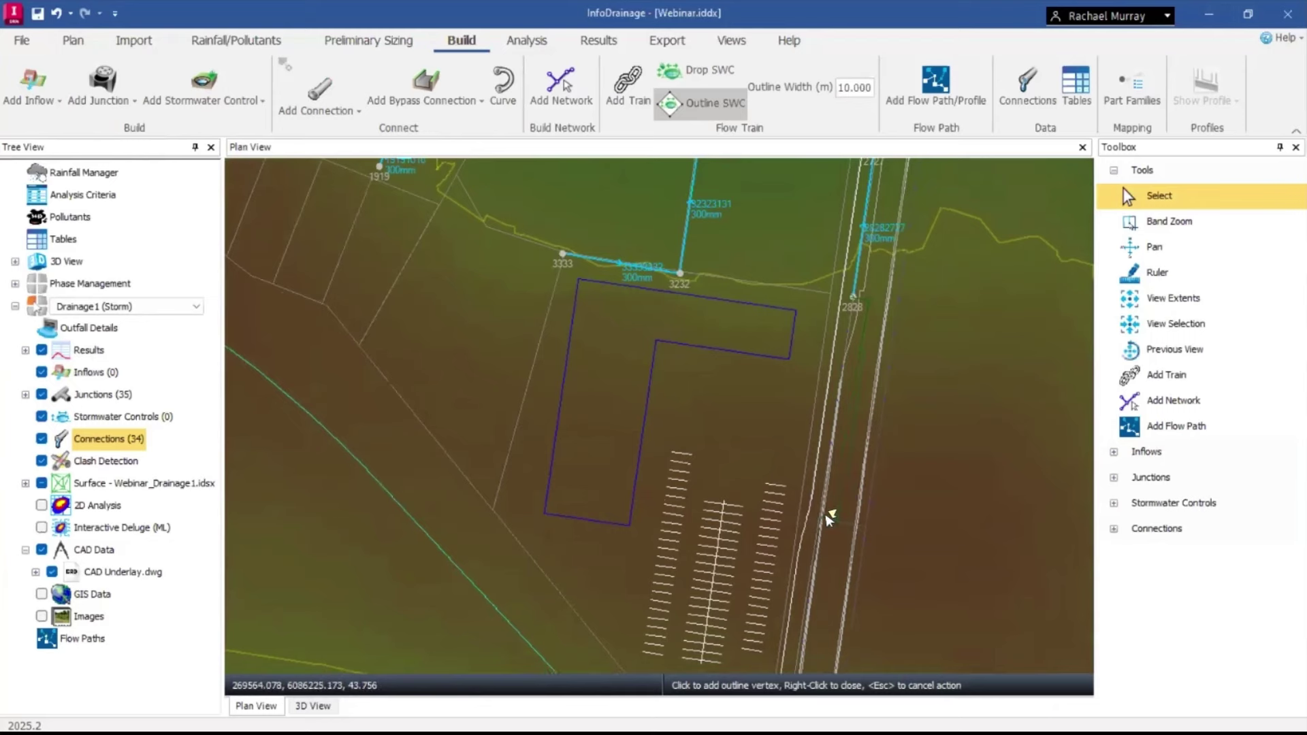
pyautogui.rightClick(828, 519)
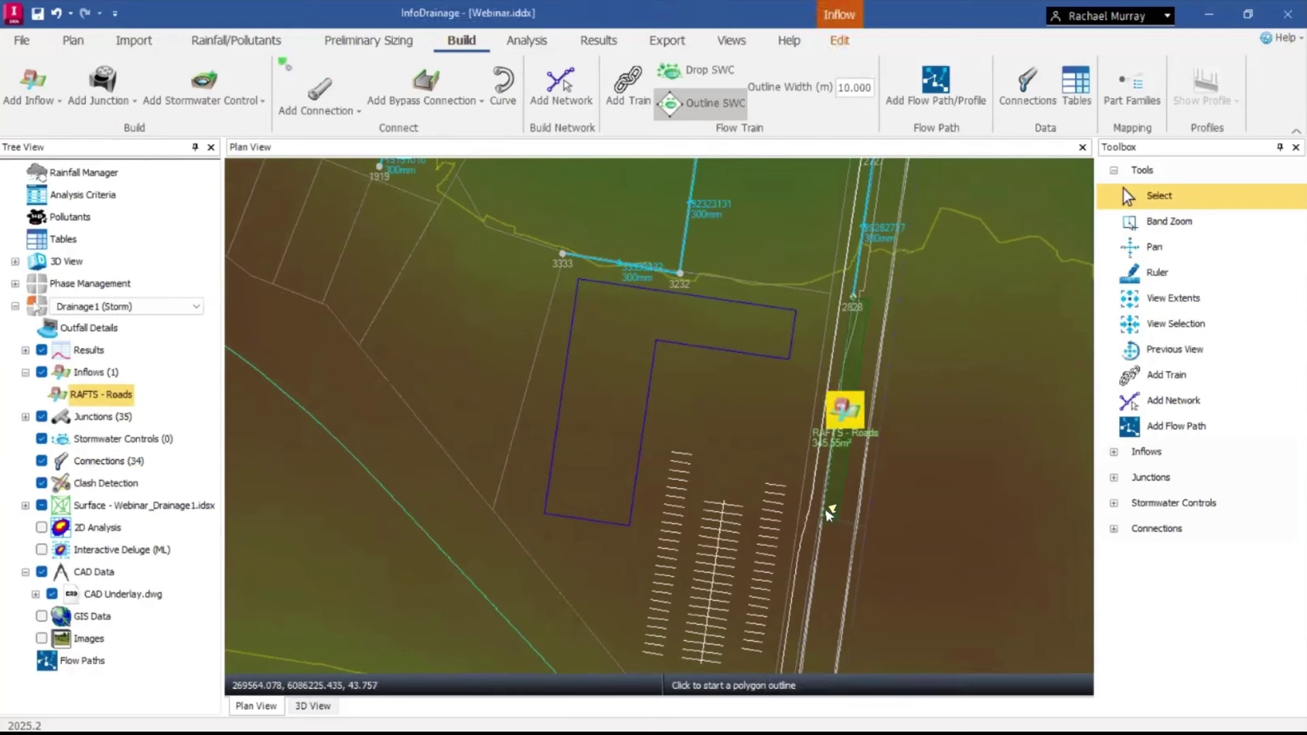
# Check the runoff area, preliminary sizing and Laurenson parameters of the new RAFTS - Roads inflow.
pyautogui.doubleClick(847, 423)
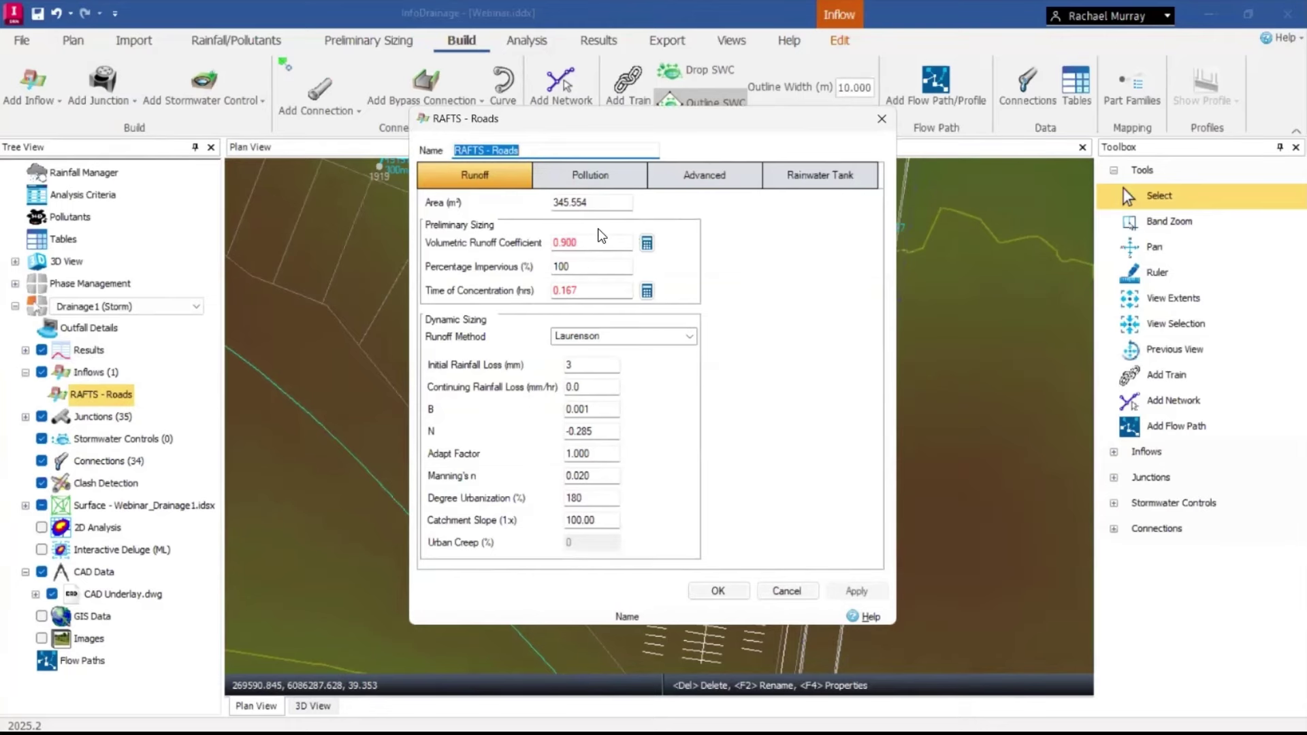
pyautogui.click(719, 591)
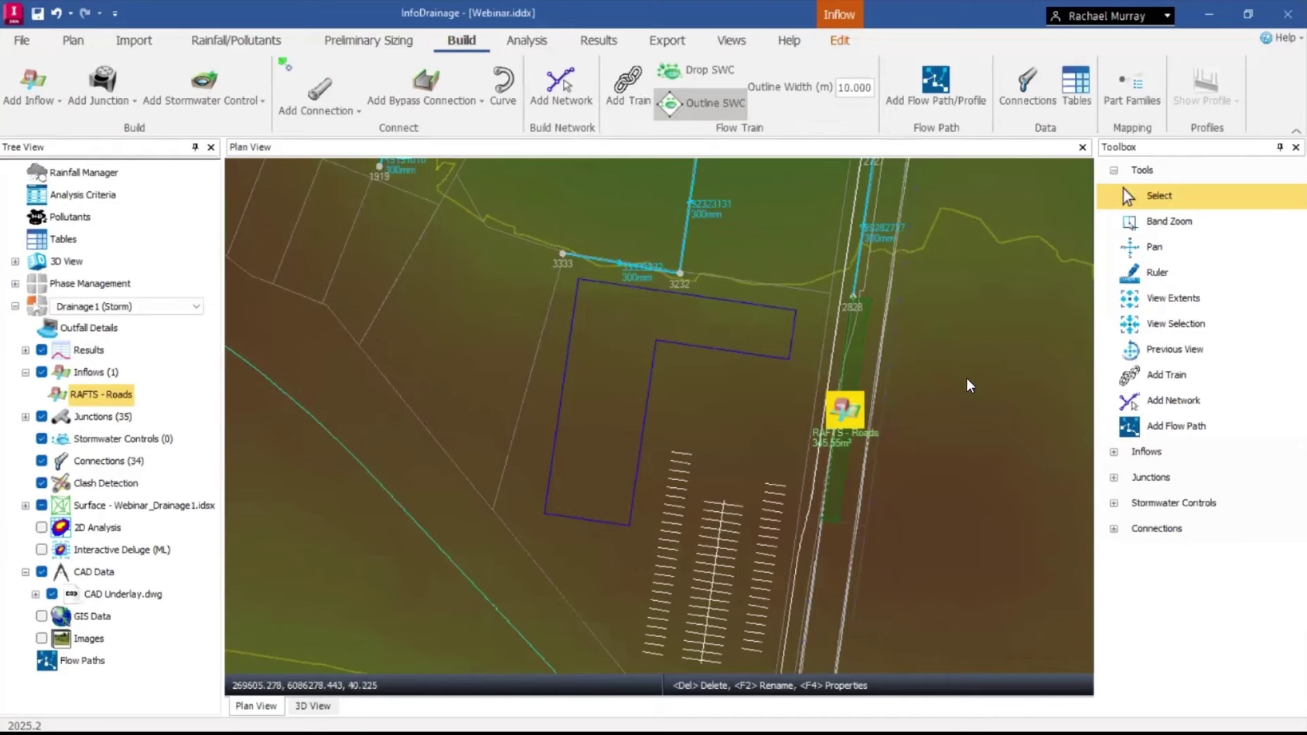
pyautogui.moveTo(947, 348); pyautogui.dragTo(962, 479, button='middle')
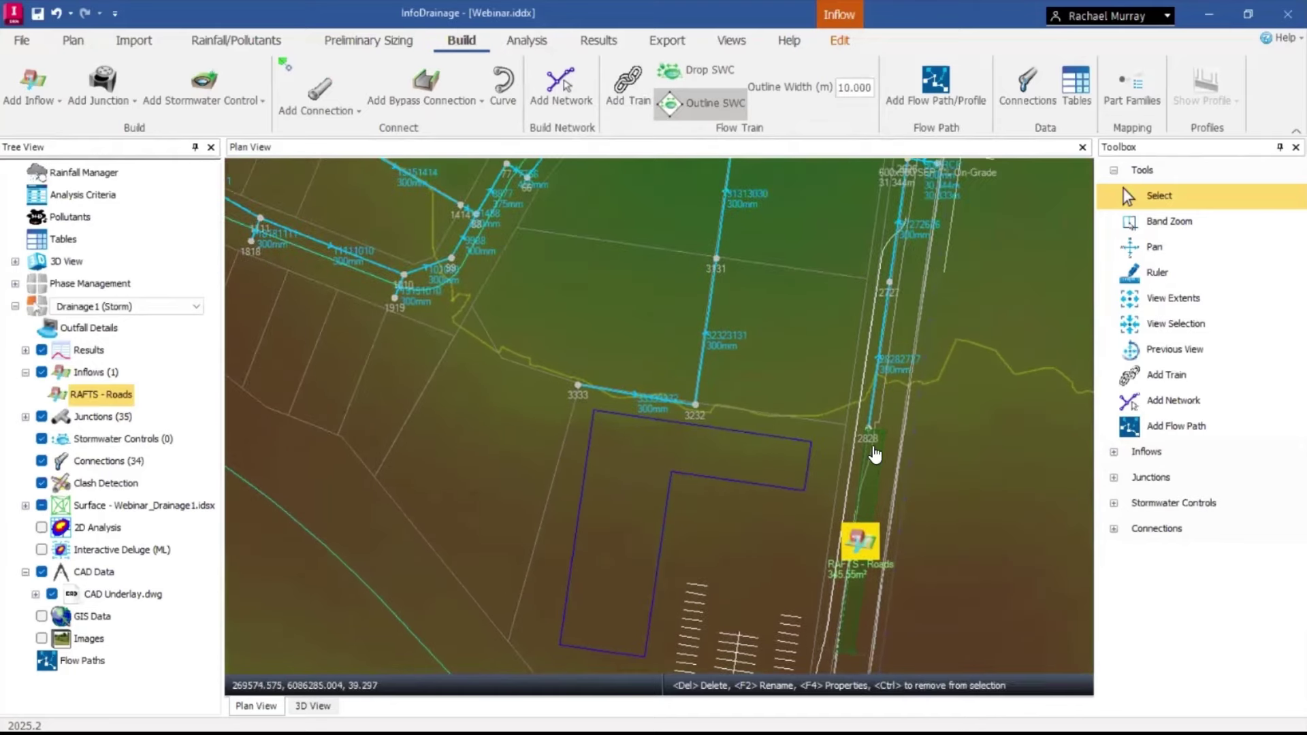
pyautogui.scroll(-2, 909, 541)
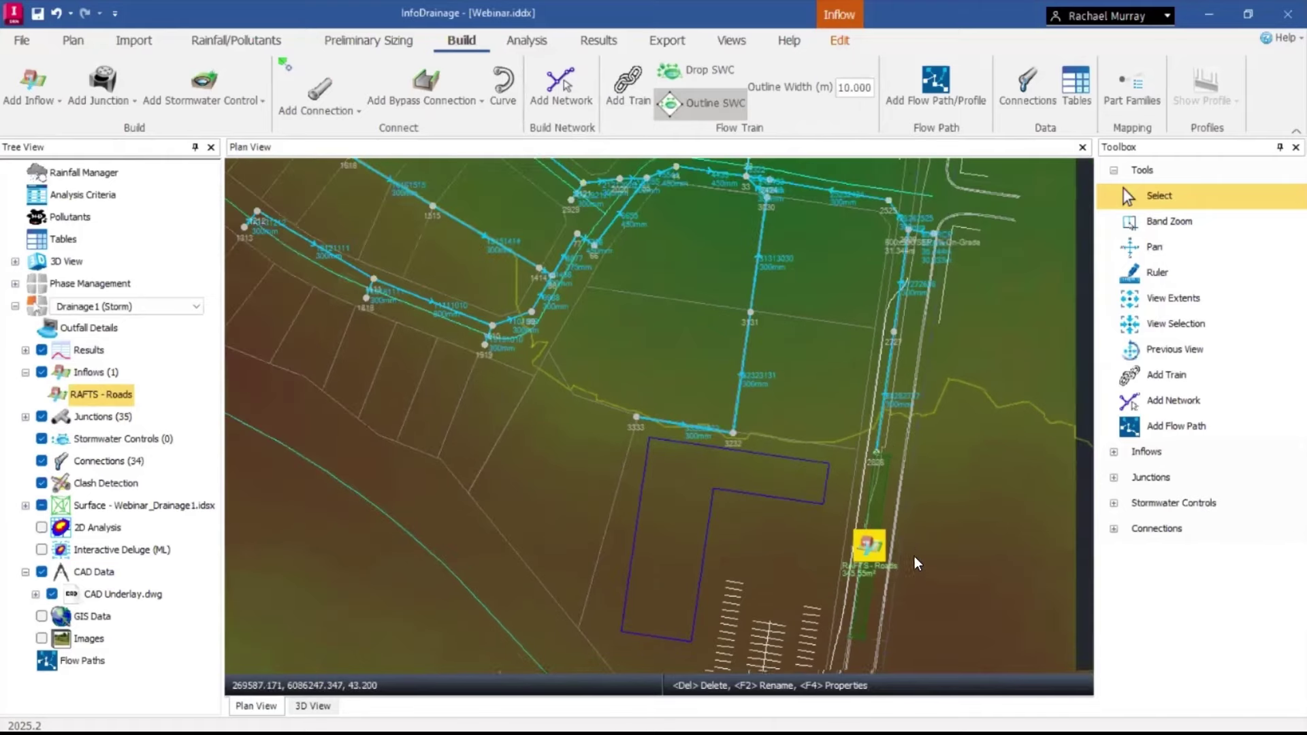
pyautogui.scroll(-1, 804, 406)
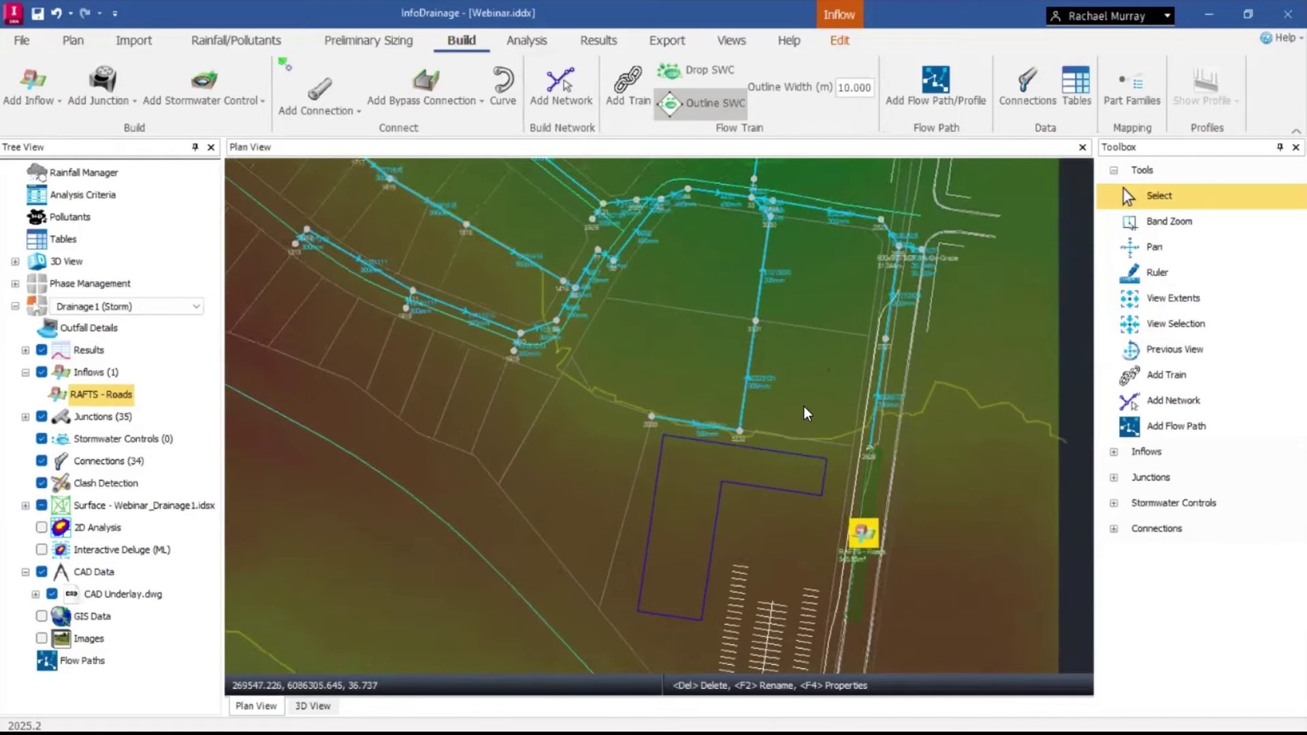
# Start a CAD import of inflows using catchments.dwg as the source file.
pyautogui.click(830, 303)
pyautogui.moveTo(832, 300); pyautogui.dragTo(818, 465, button='middle')
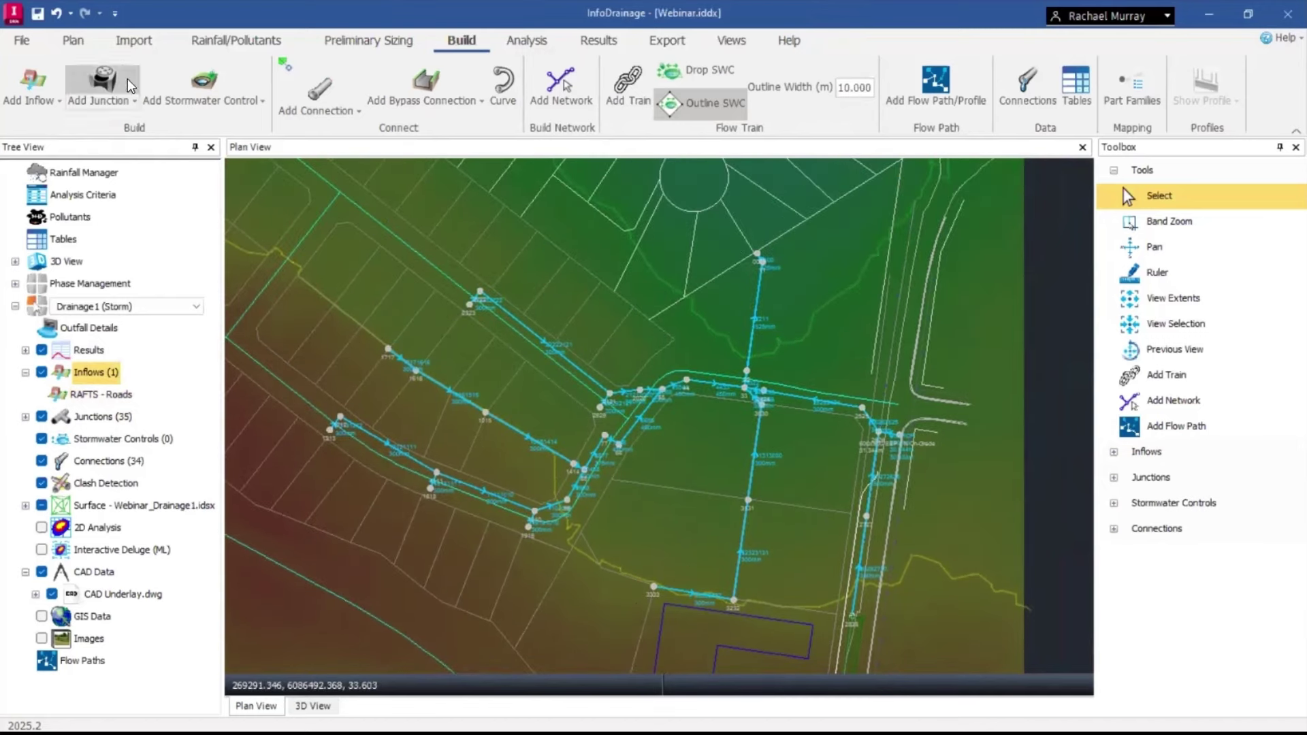
pyautogui.click(145, 41)
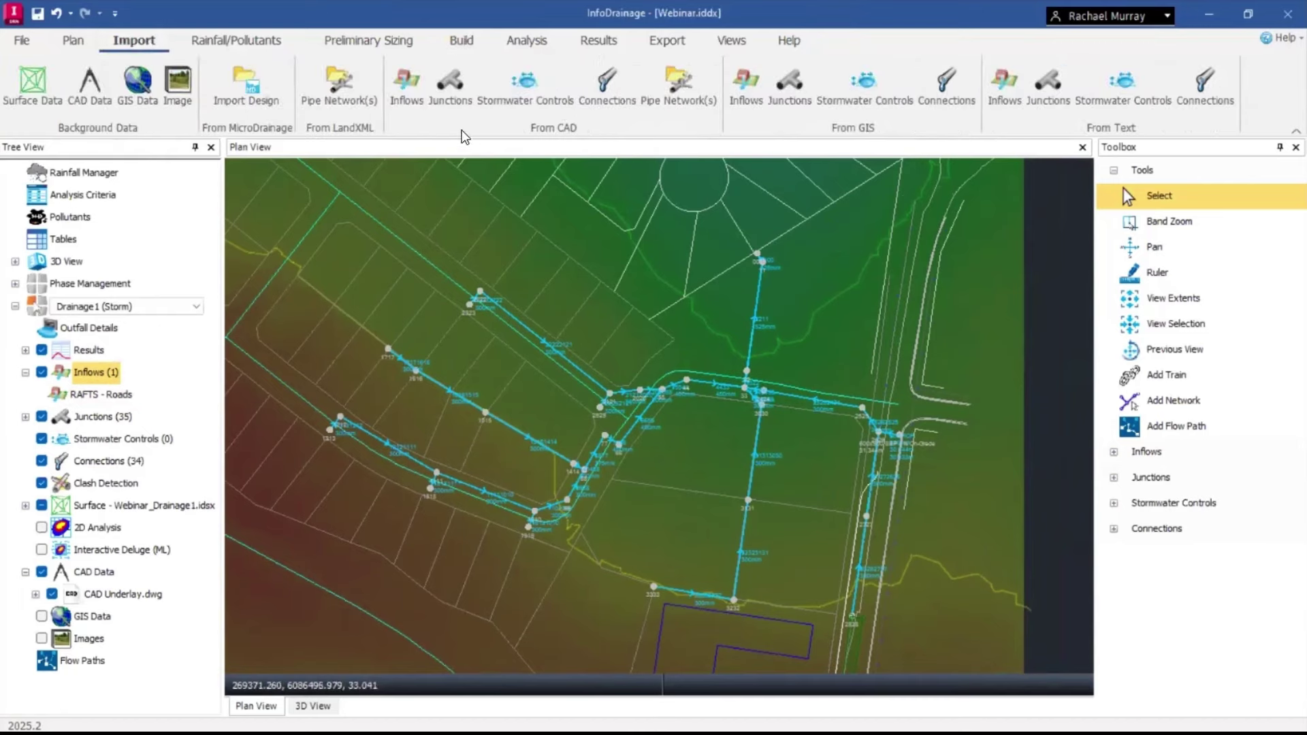
pyautogui.click(403, 92)
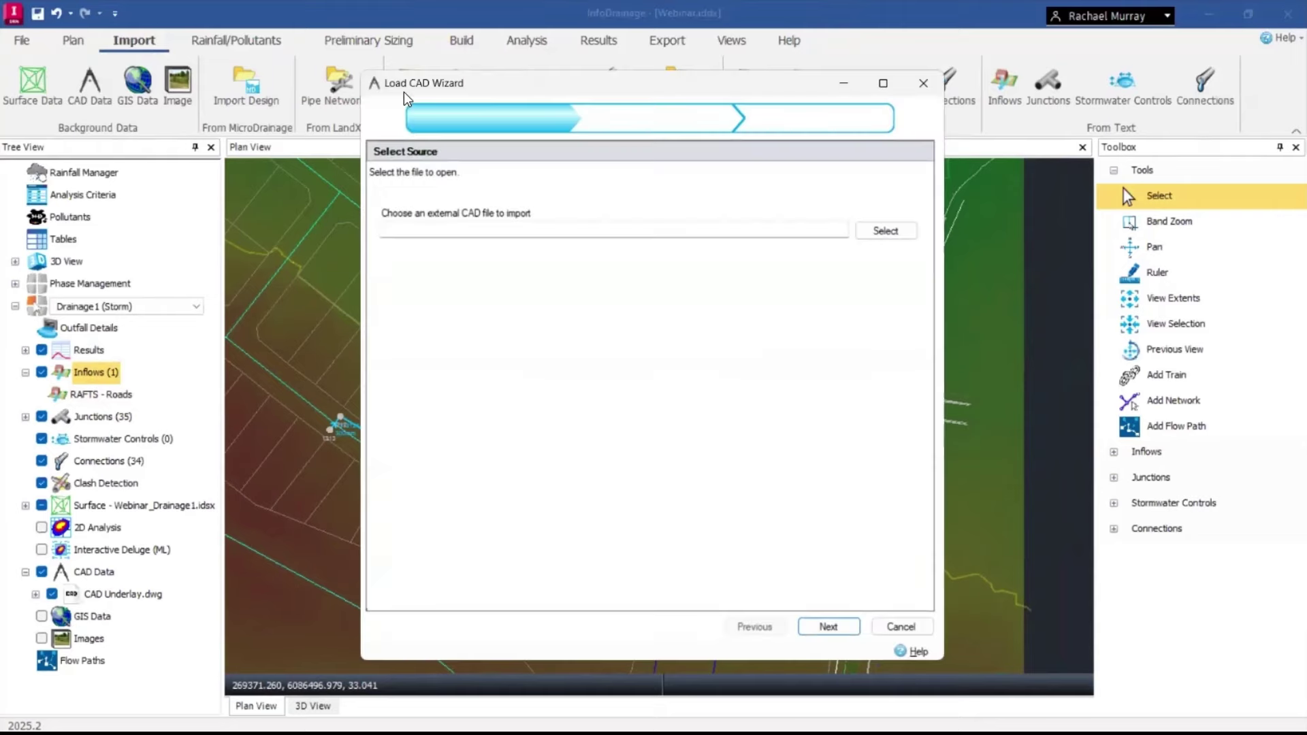
pyautogui.click(881, 235)
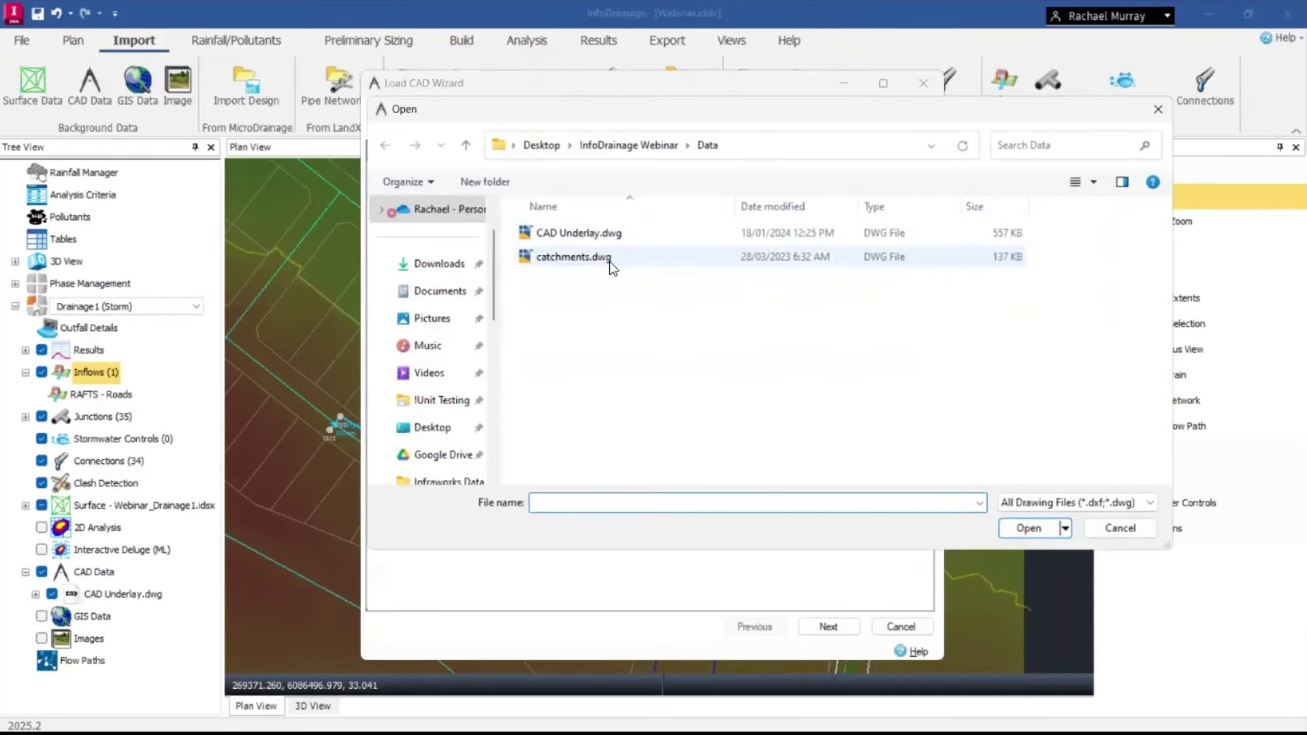
pyautogui.click(586, 259)
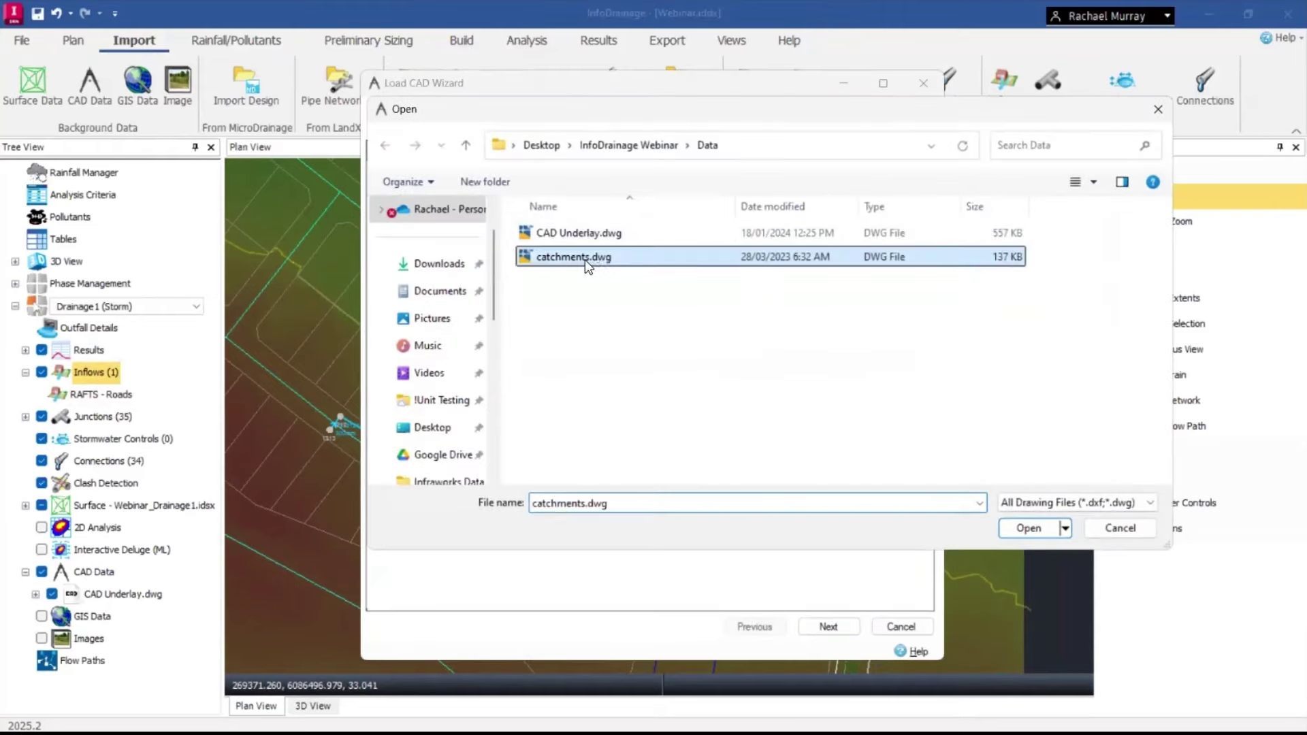
pyautogui.click(1019, 527)
pyautogui.click(829, 627)
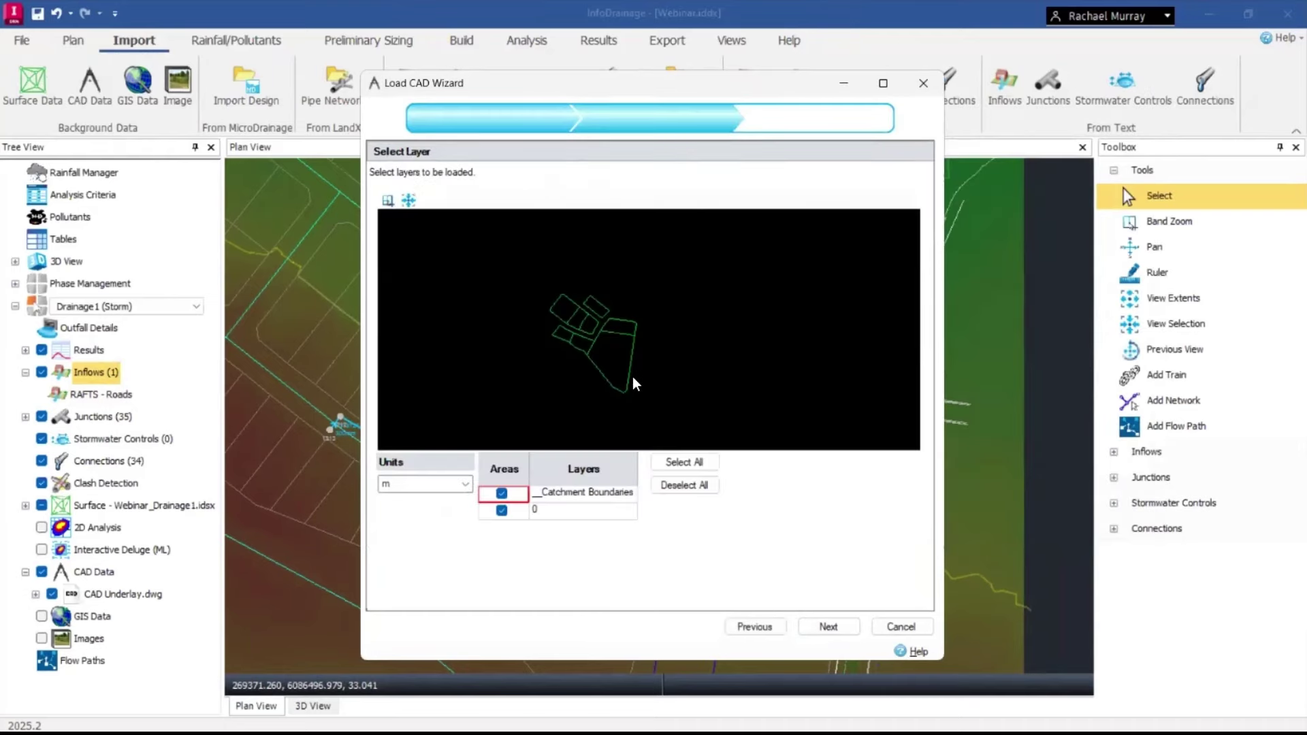
# Exclude layer 0, keep __Catchment Boundaries, and import the inflows based on the RAFTS - Urban template.
pyautogui.click(502, 511)
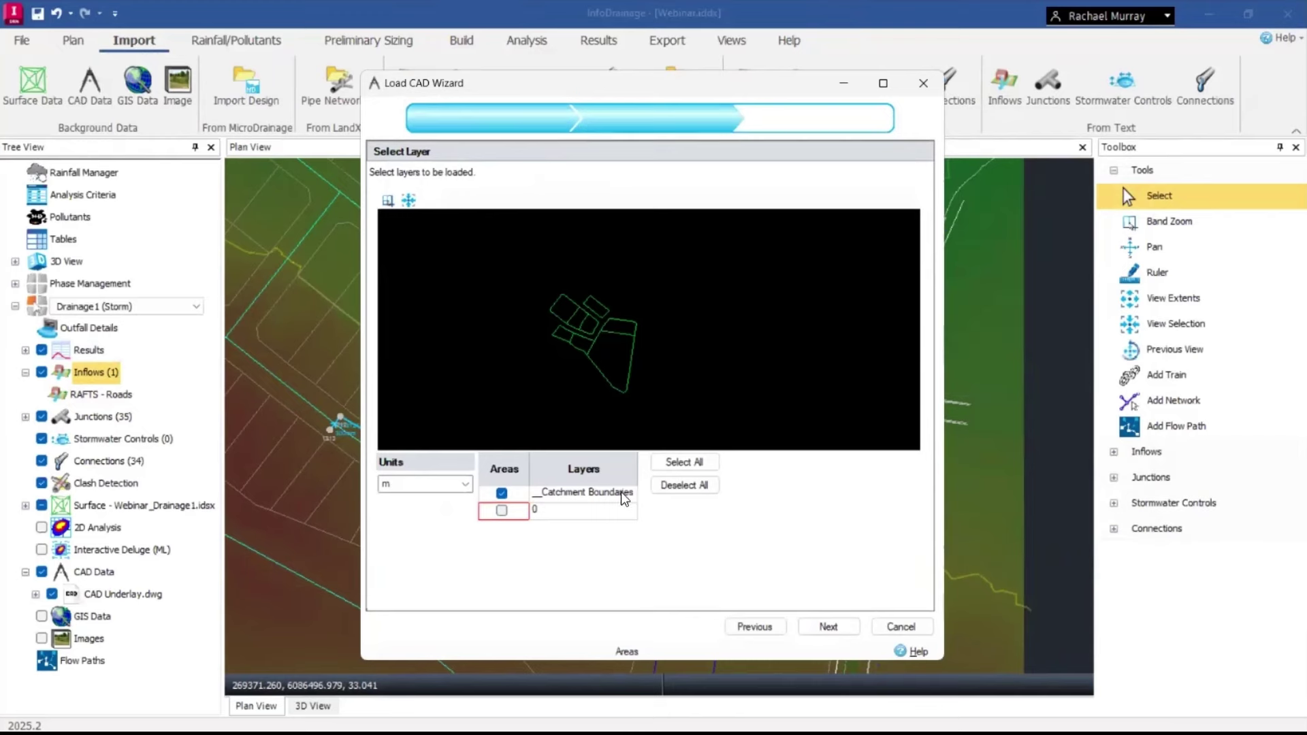
pyautogui.click(828, 627)
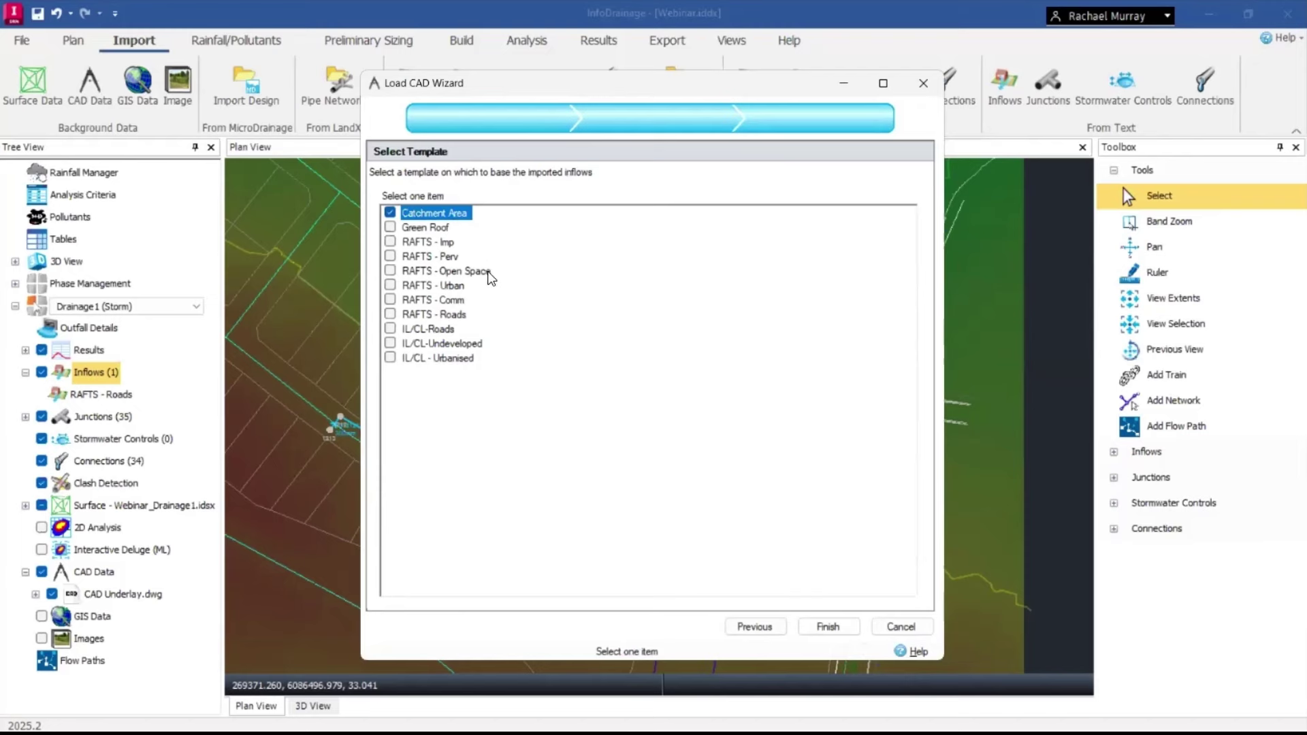
pyautogui.click(441, 286)
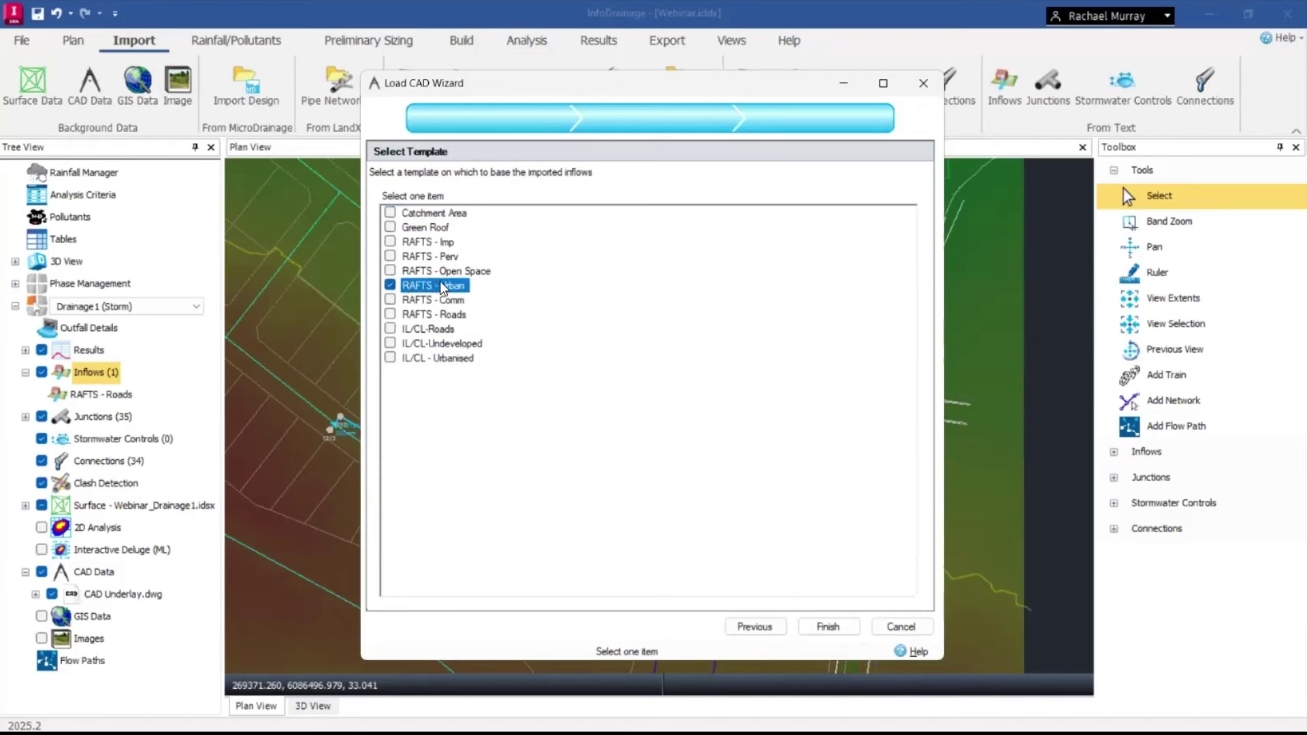
pyautogui.click(842, 632)
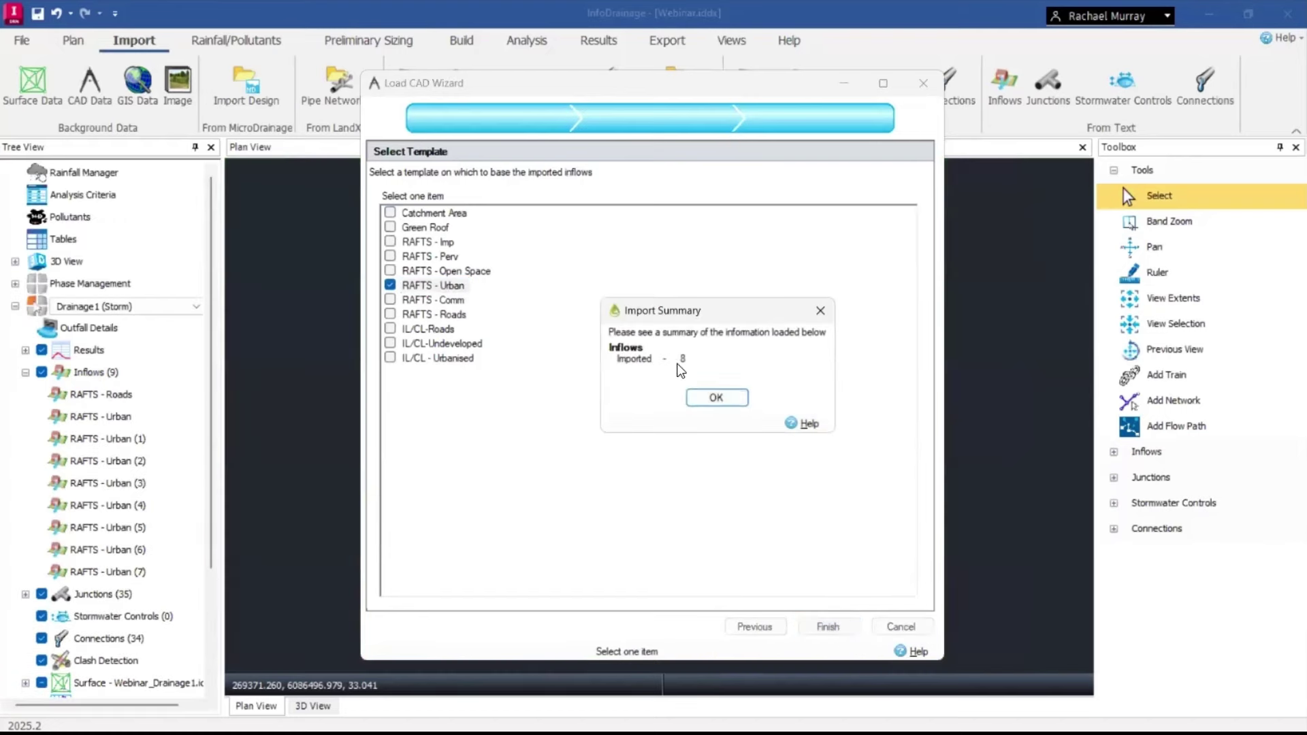
pyautogui.click(728, 402)
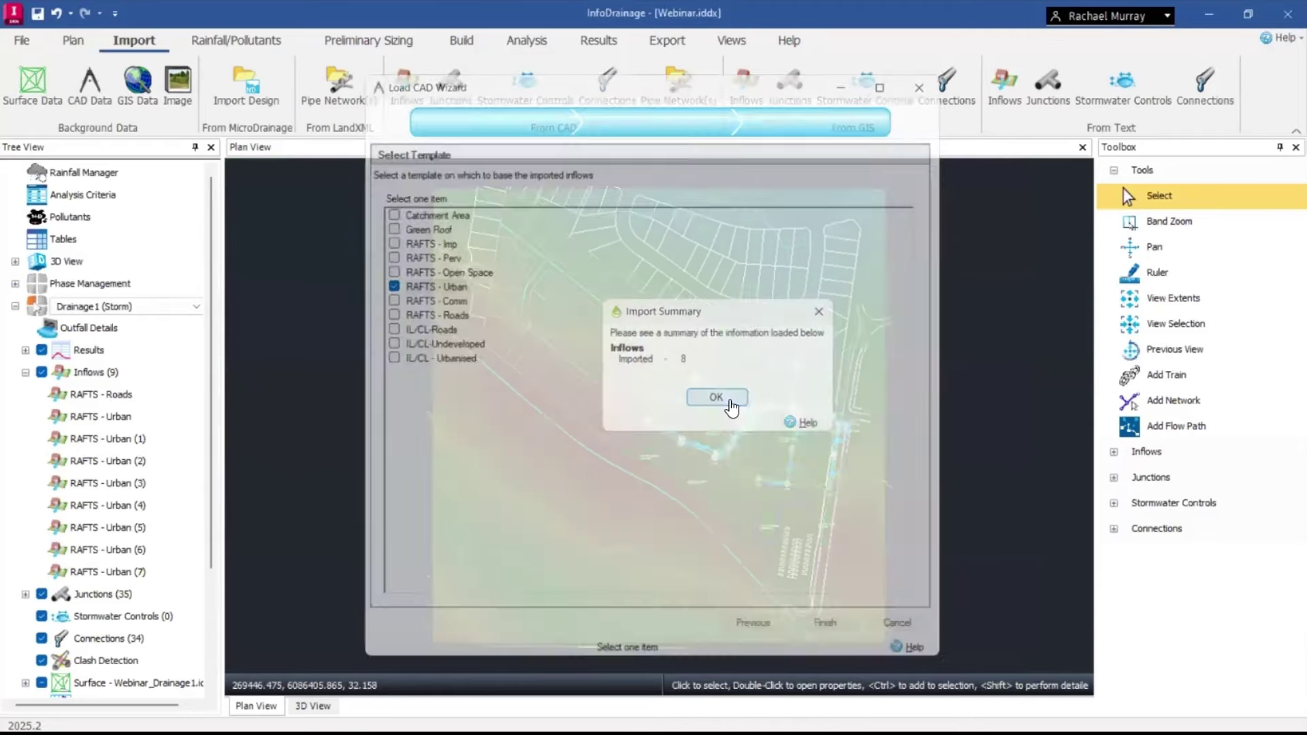
# Connect the RAFTS - Urban (5) inflow to junction 1818 and the RAFTS - Urban (4) inflow to junction 1919.
pyautogui.scroll(5, 814, 466)
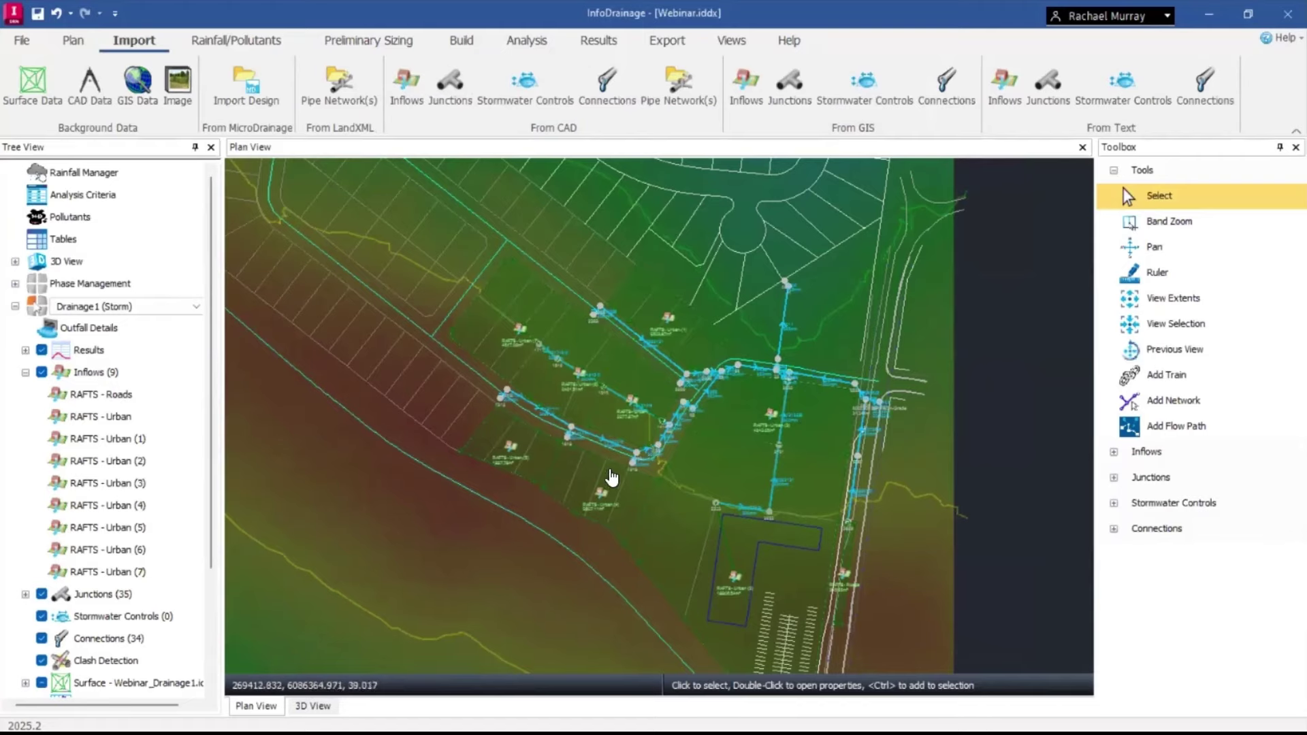
pyautogui.scroll(3, 599, 489)
pyautogui.scroll(1, 599, 489)
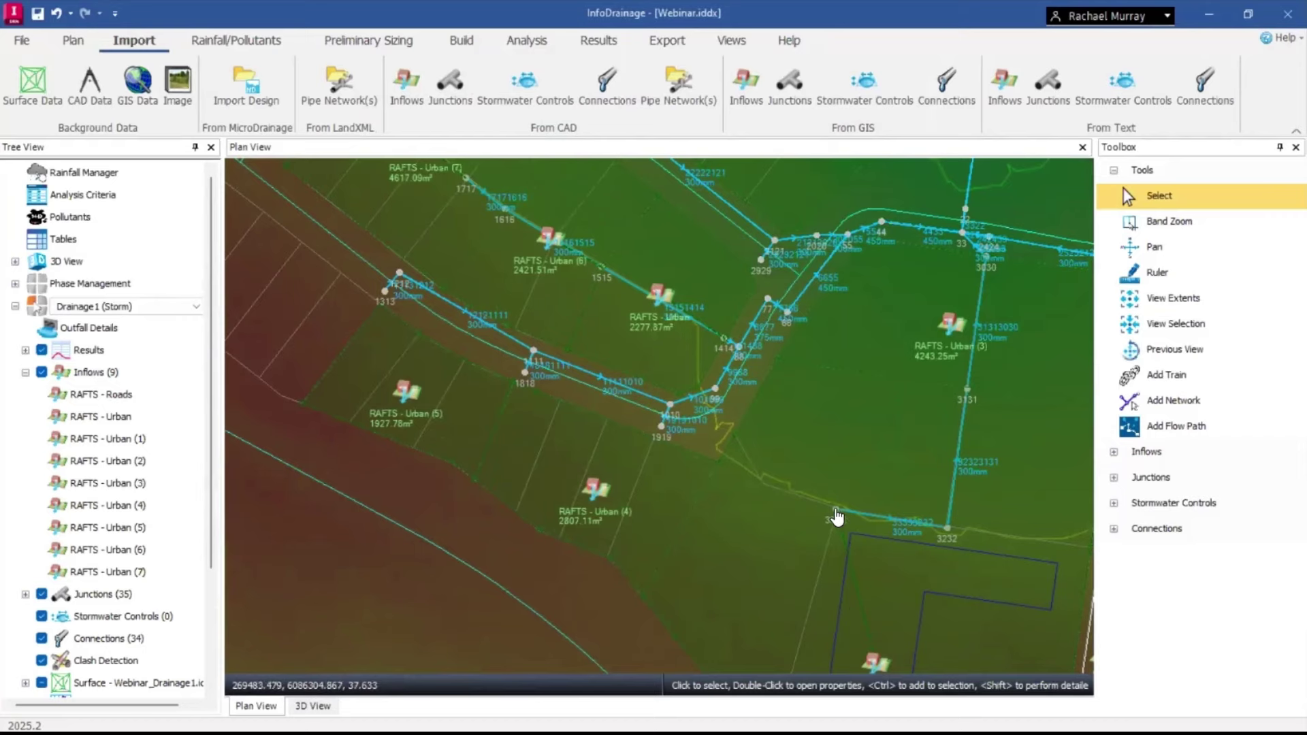
pyautogui.rightClick(404, 389)
pyautogui.click(486, 429)
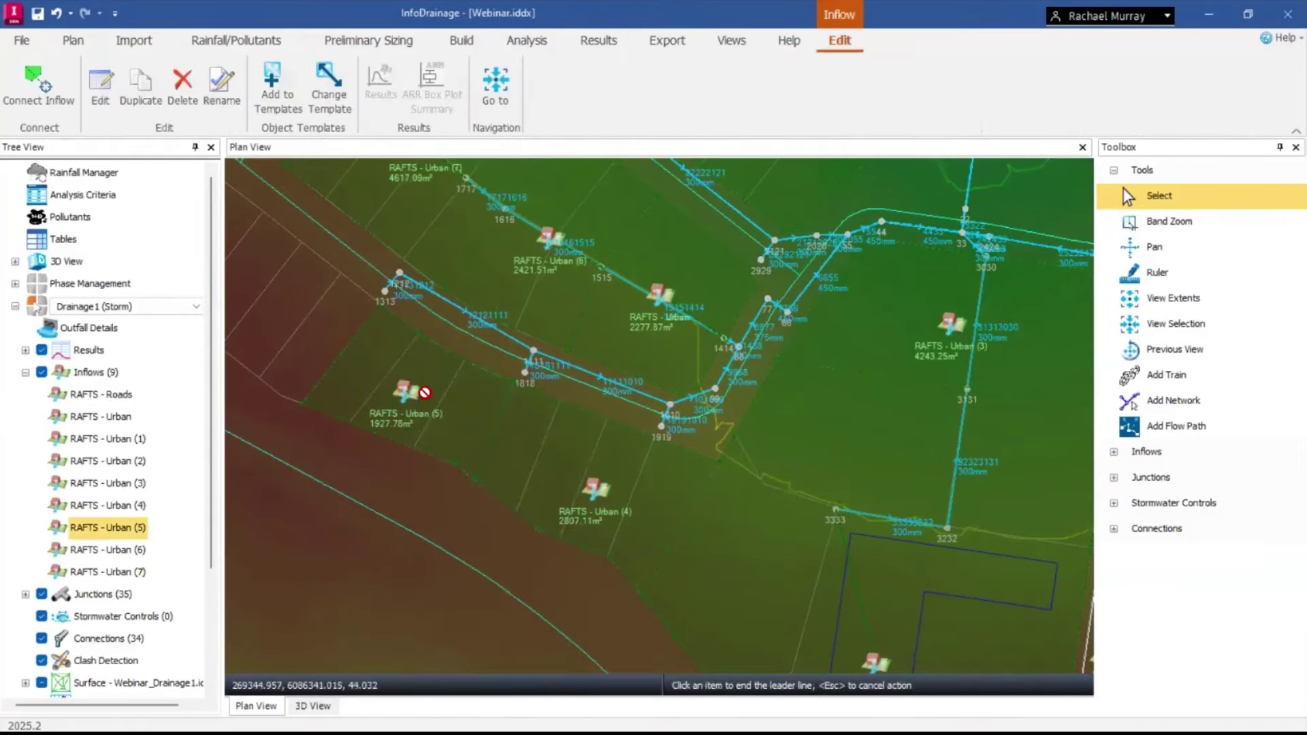
pyautogui.click(525, 376)
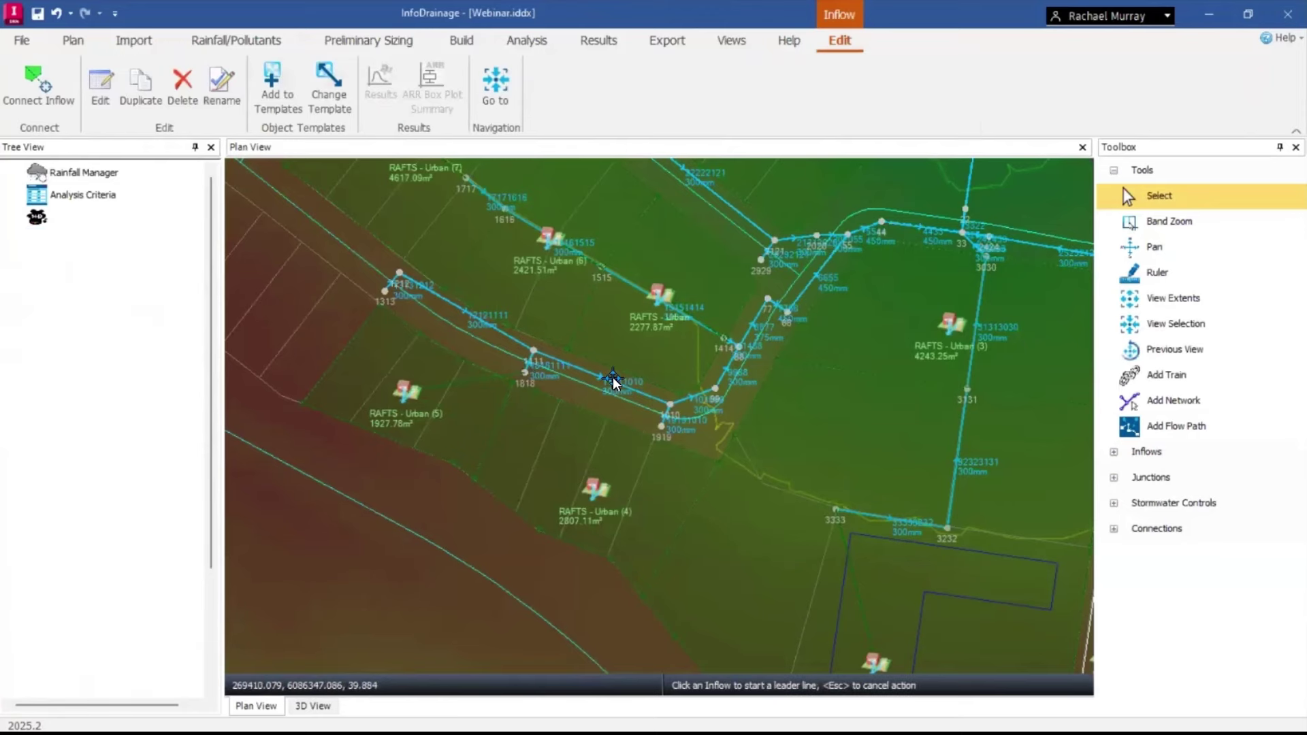
pyautogui.click(664, 430)
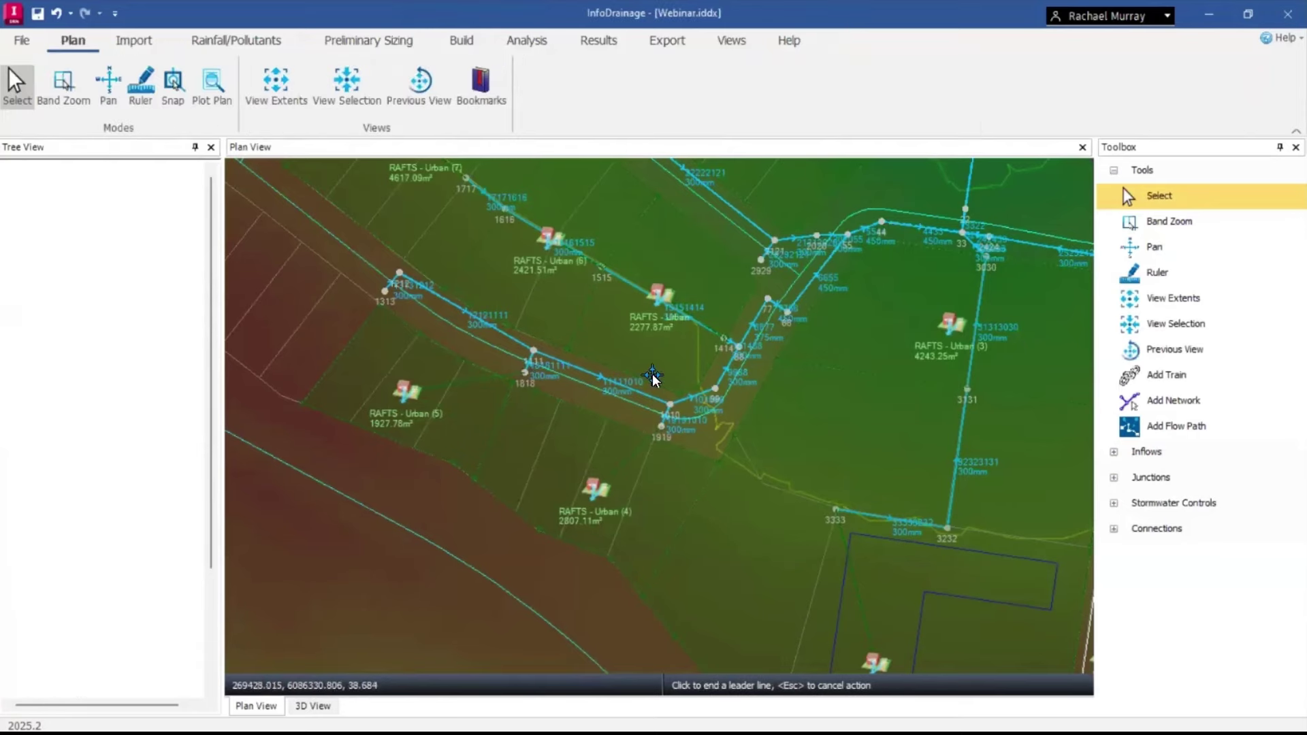
# Connect the RAFTS - Urban (6) inflow to junction 1515 and start a leader line from RAFTS - Urban (3).
pyautogui.click(551, 236)
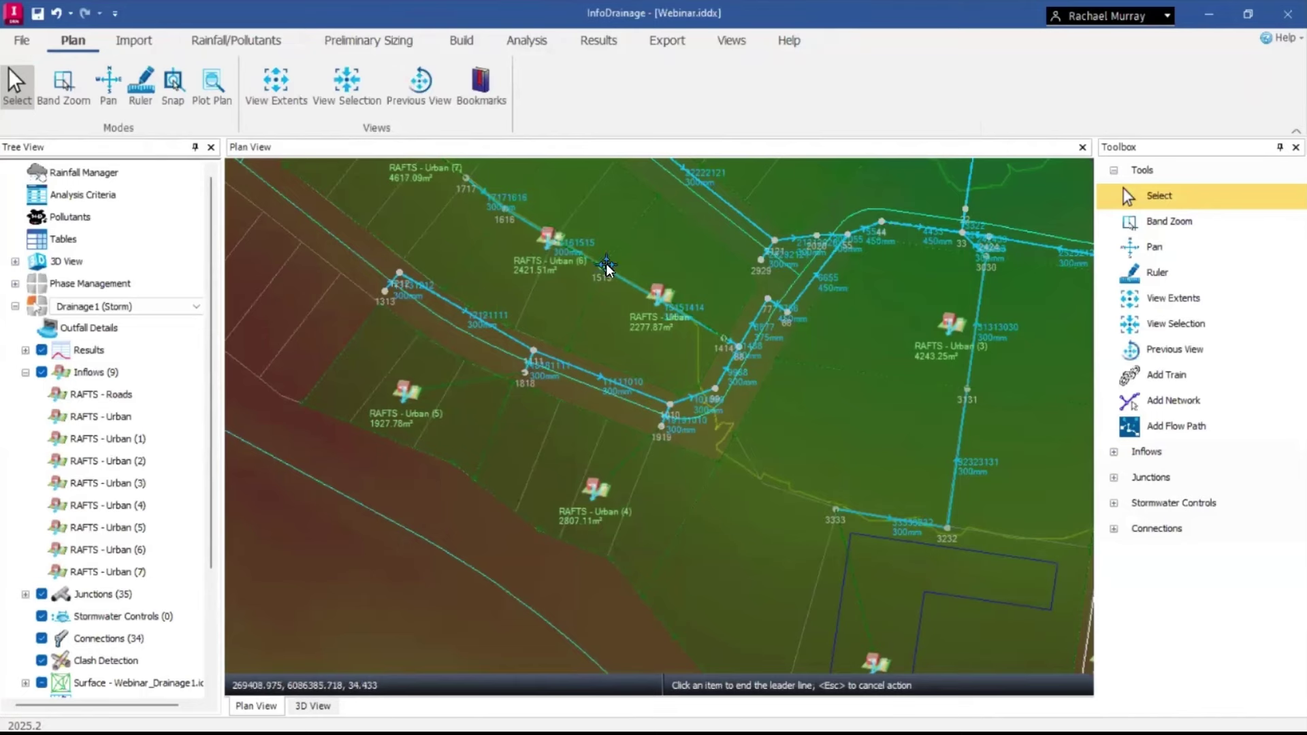
pyautogui.click(607, 263)
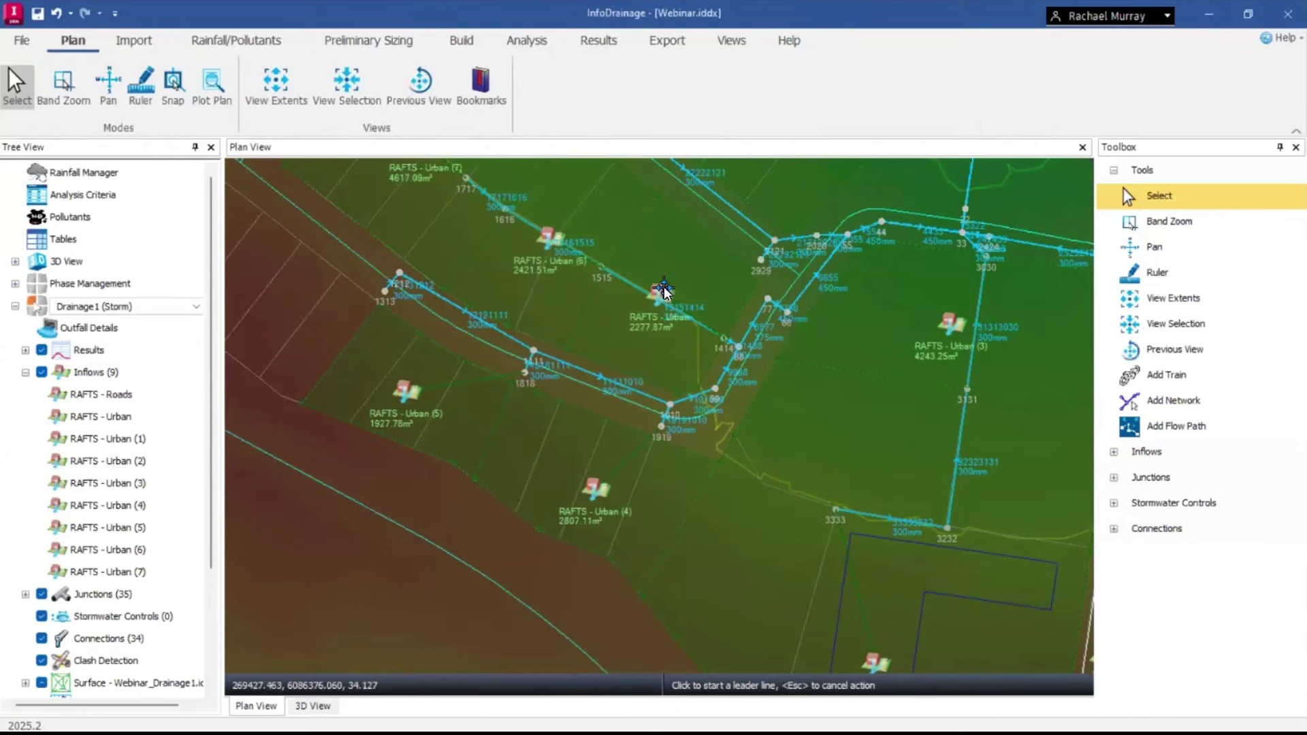
pyautogui.click(958, 342)
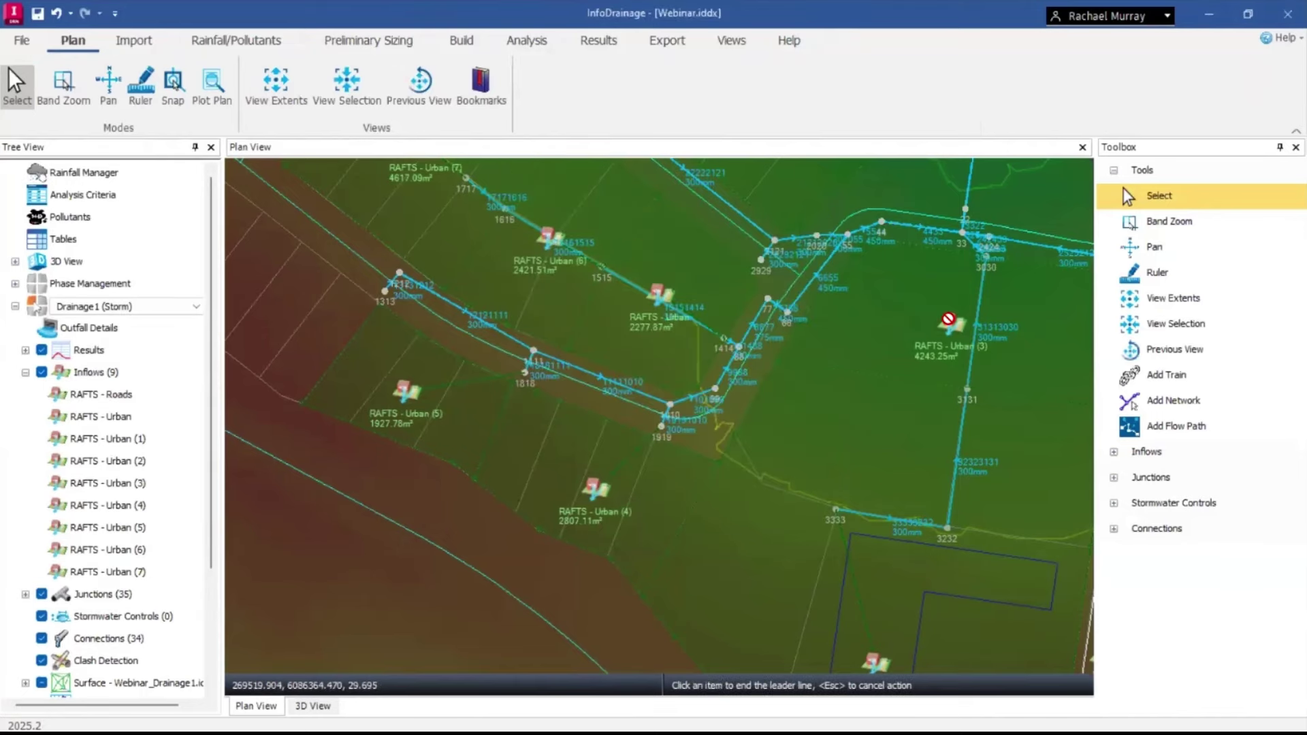
pyautogui.press('Escape')
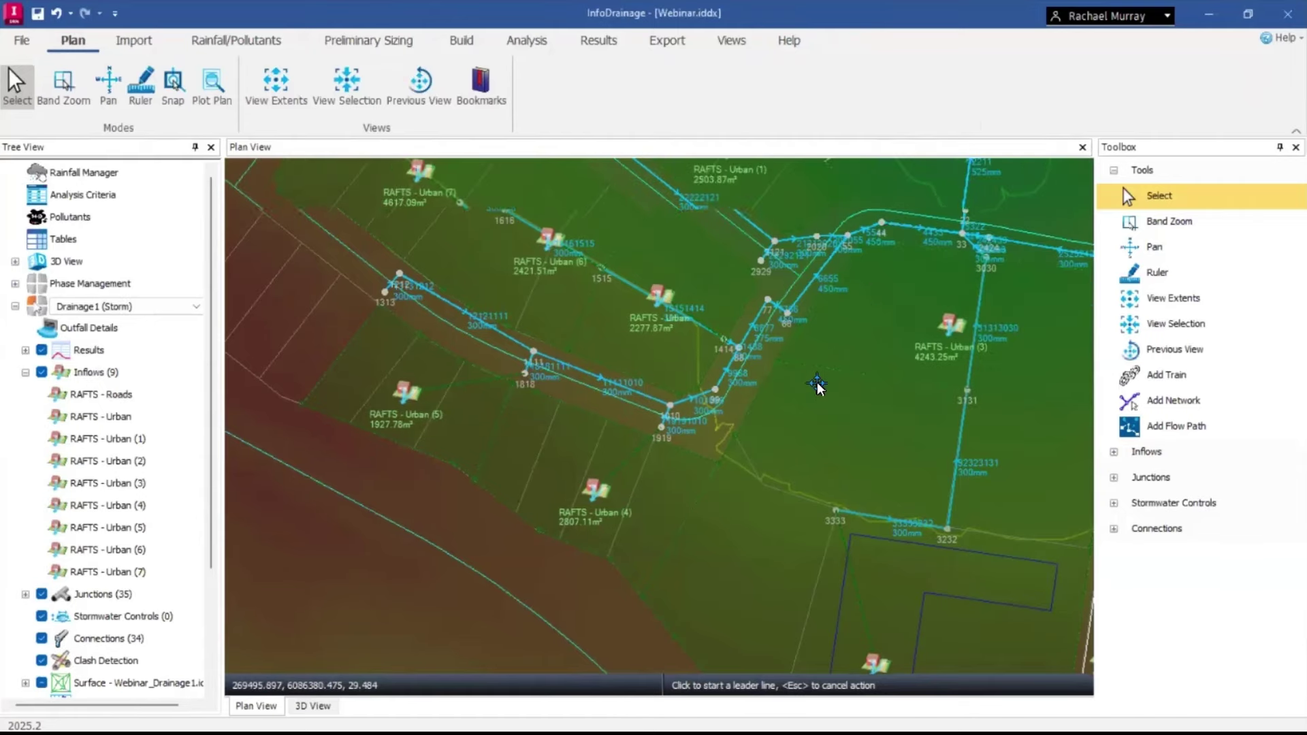
# Connect the RAFTS - Urban (1) inflow to junction 2121.
pyautogui.moveTo(833, 268); pyautogui.dragTo(624, 317, button='middle')
pyautogui.click(624, 317)
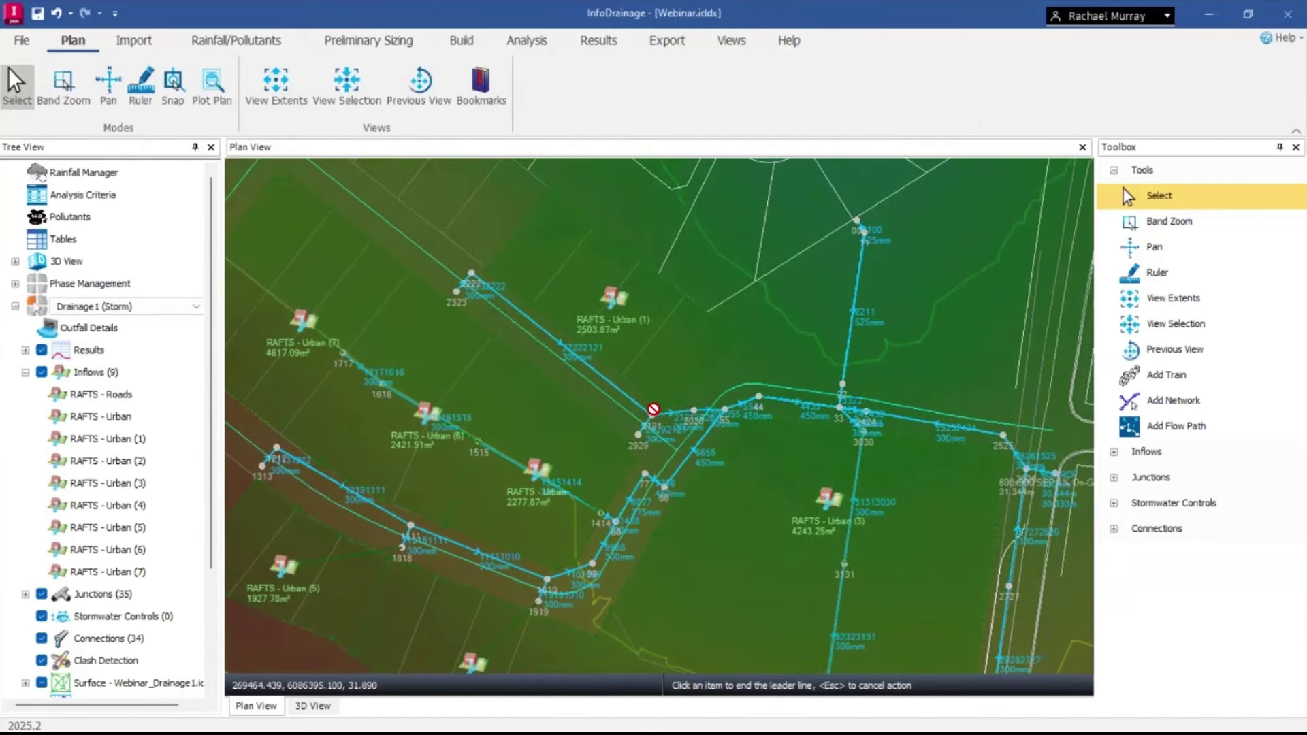
pyautogui.click(647, 406)
pyautogui.scroll(-3, 647, 407)
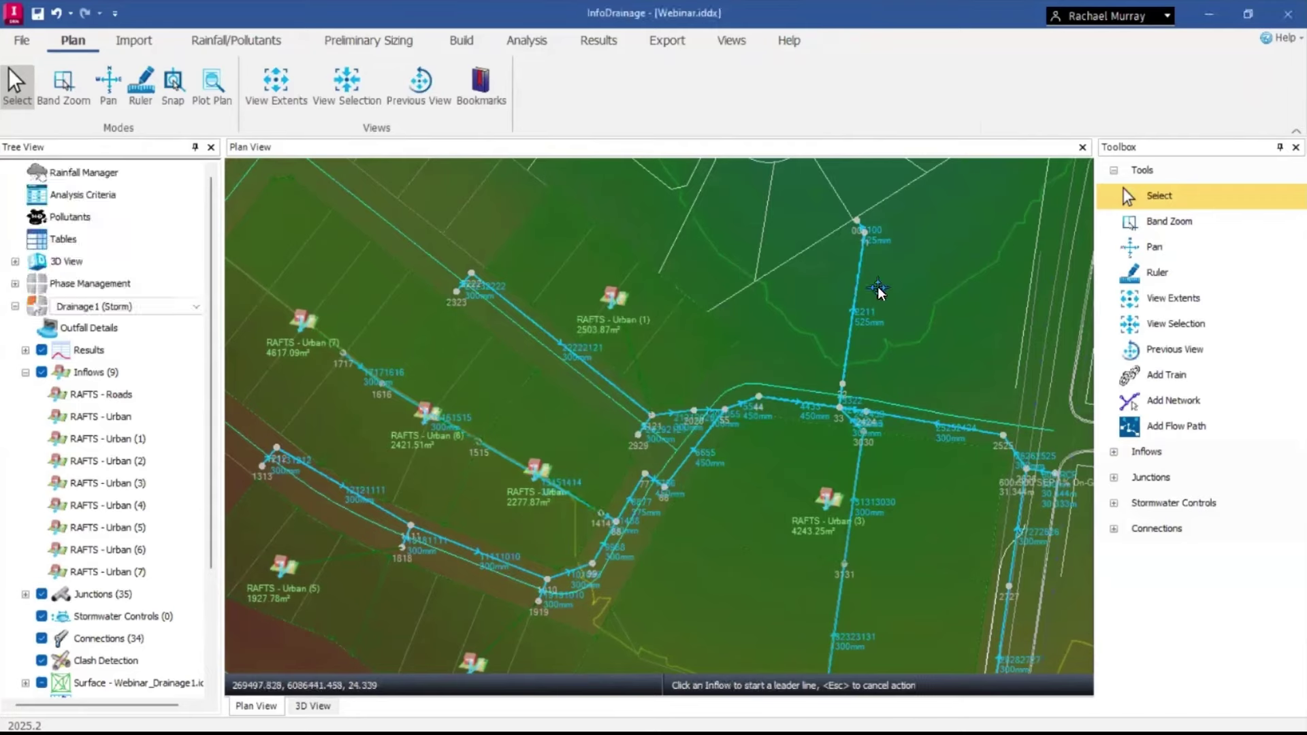
# Exit inflow connecting and start a new ARR design storm labelled ARR Frequent.
pyautogui.press('Escape')
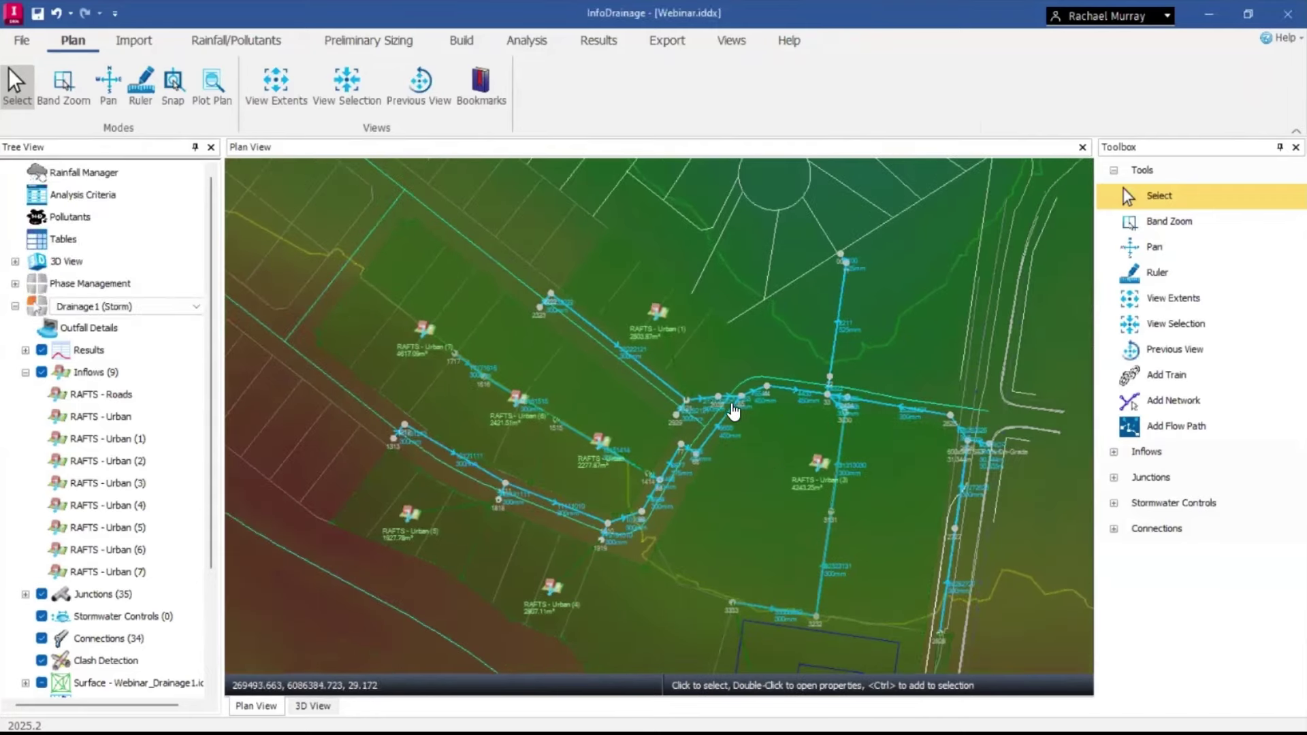
pyautogui.moveTo(1002, 561); pyautogui.dragTo(991, 491, button='middle')
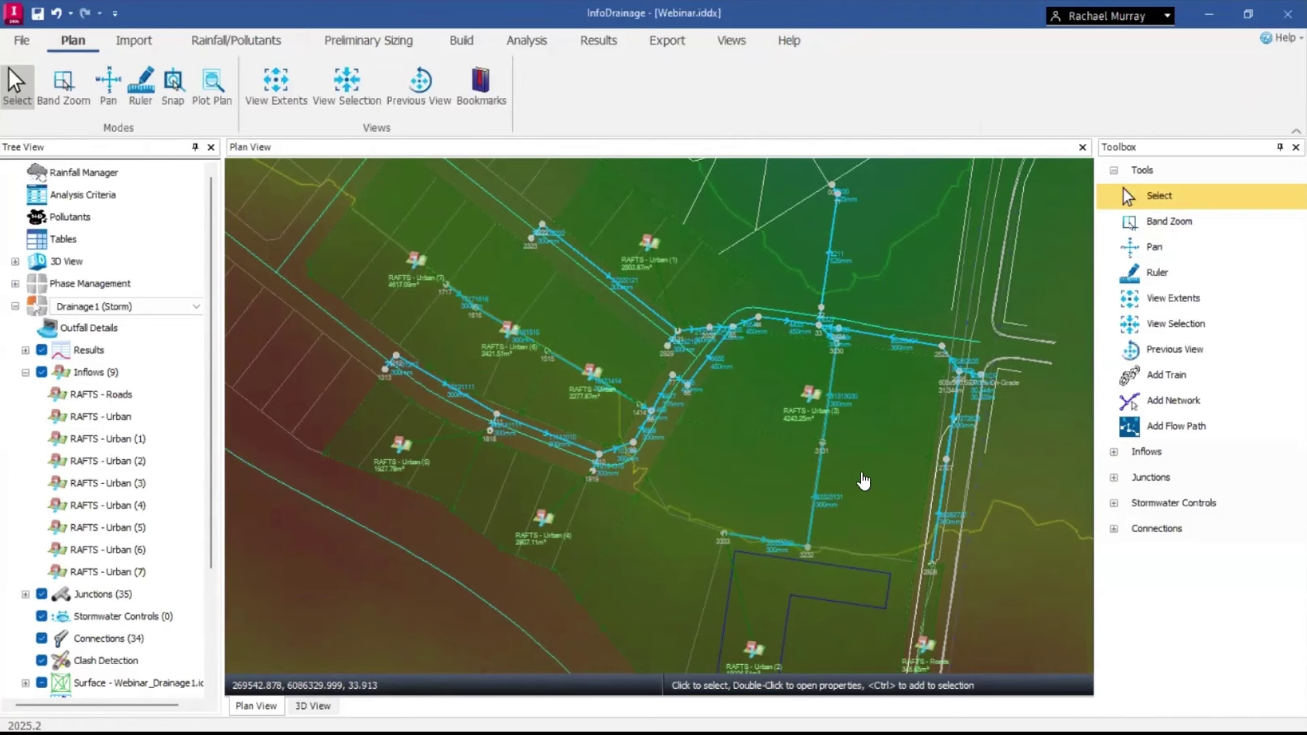
pyautogui.click(192, 42)
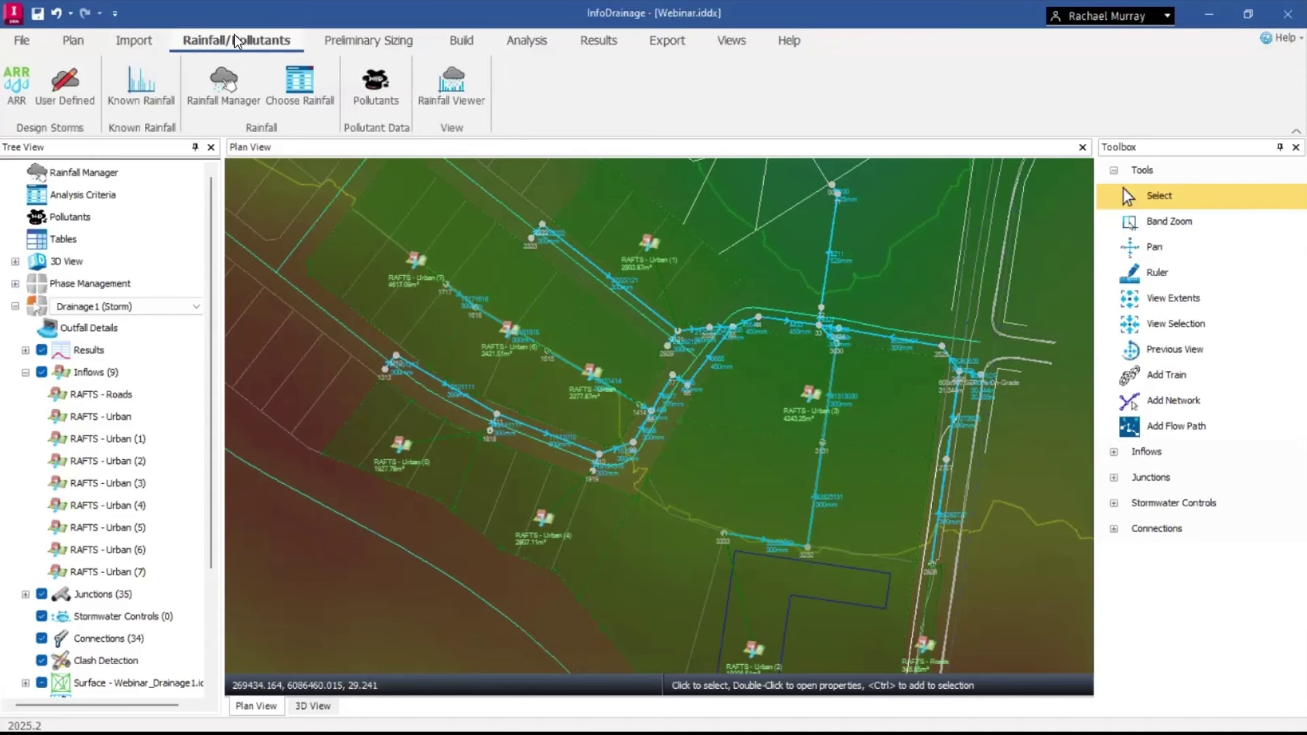
pyautogui.click(16, 88)
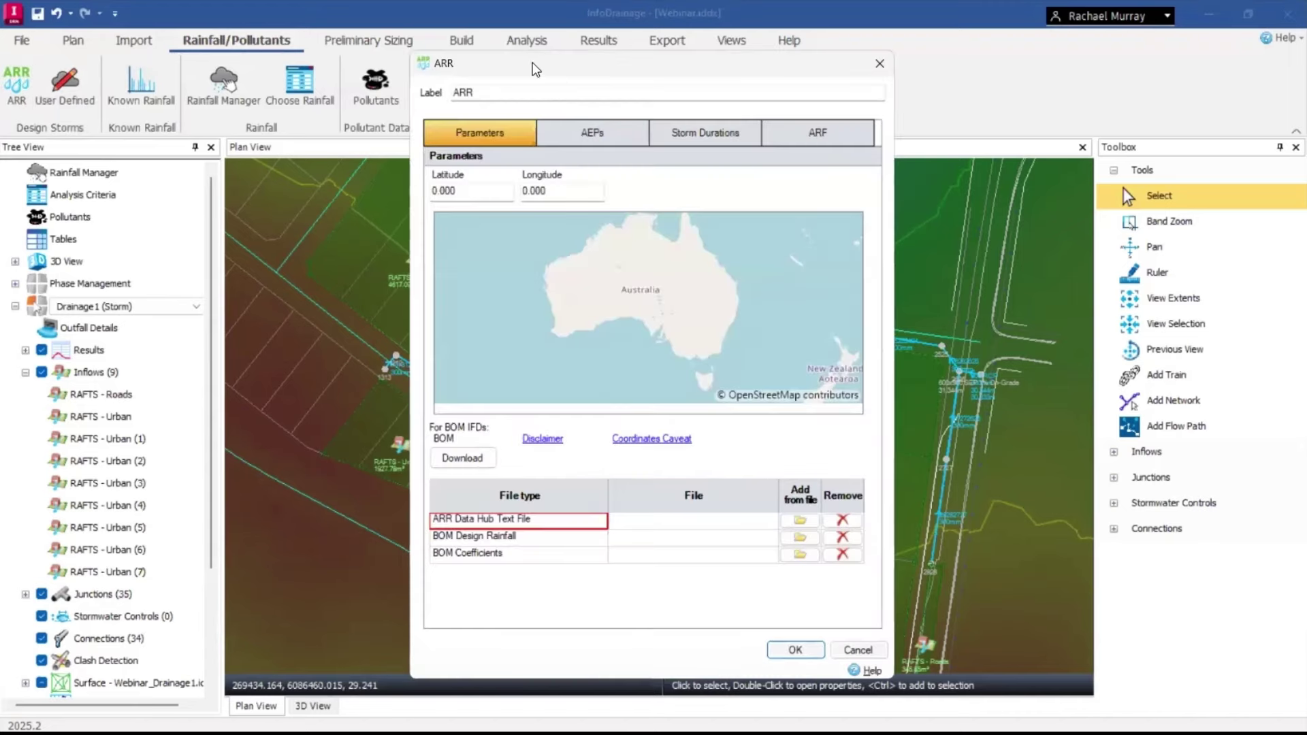
pyautogui.doubleClick(517, 94)
pyautogui.click(518, 94)
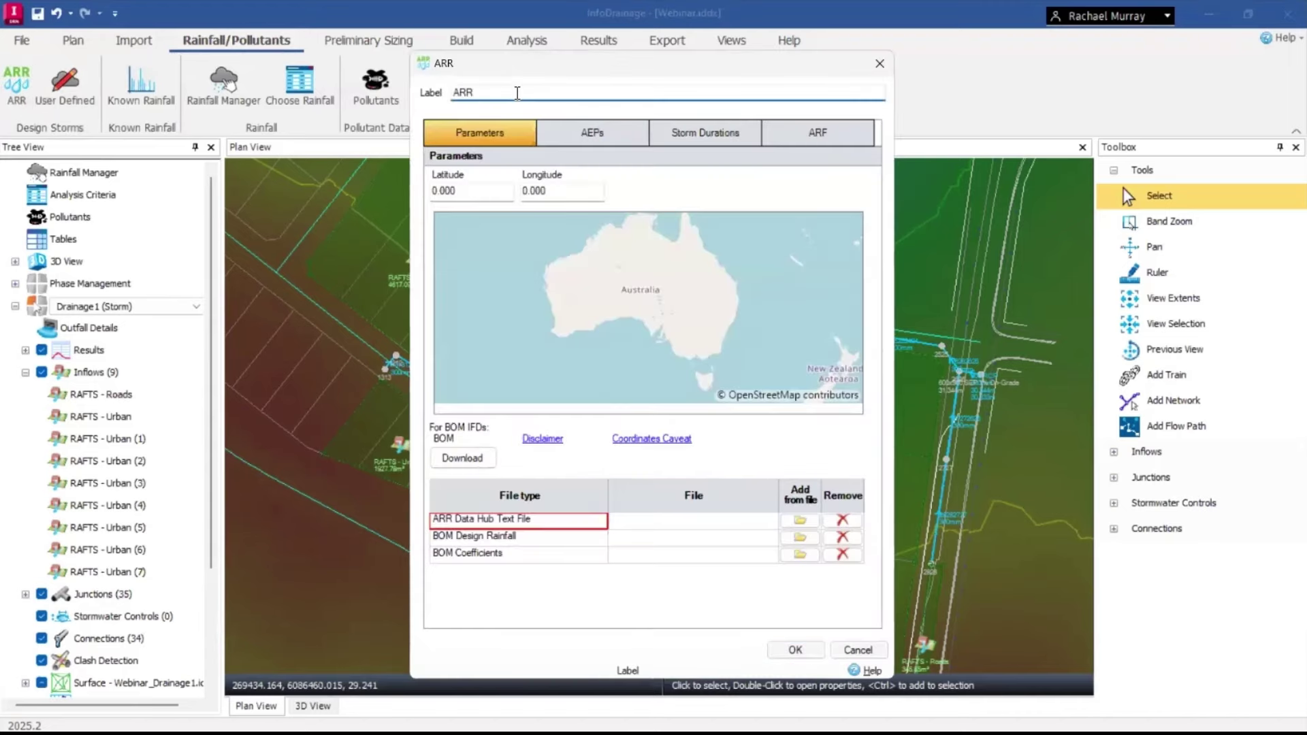
pyautogui.write('Frequent')
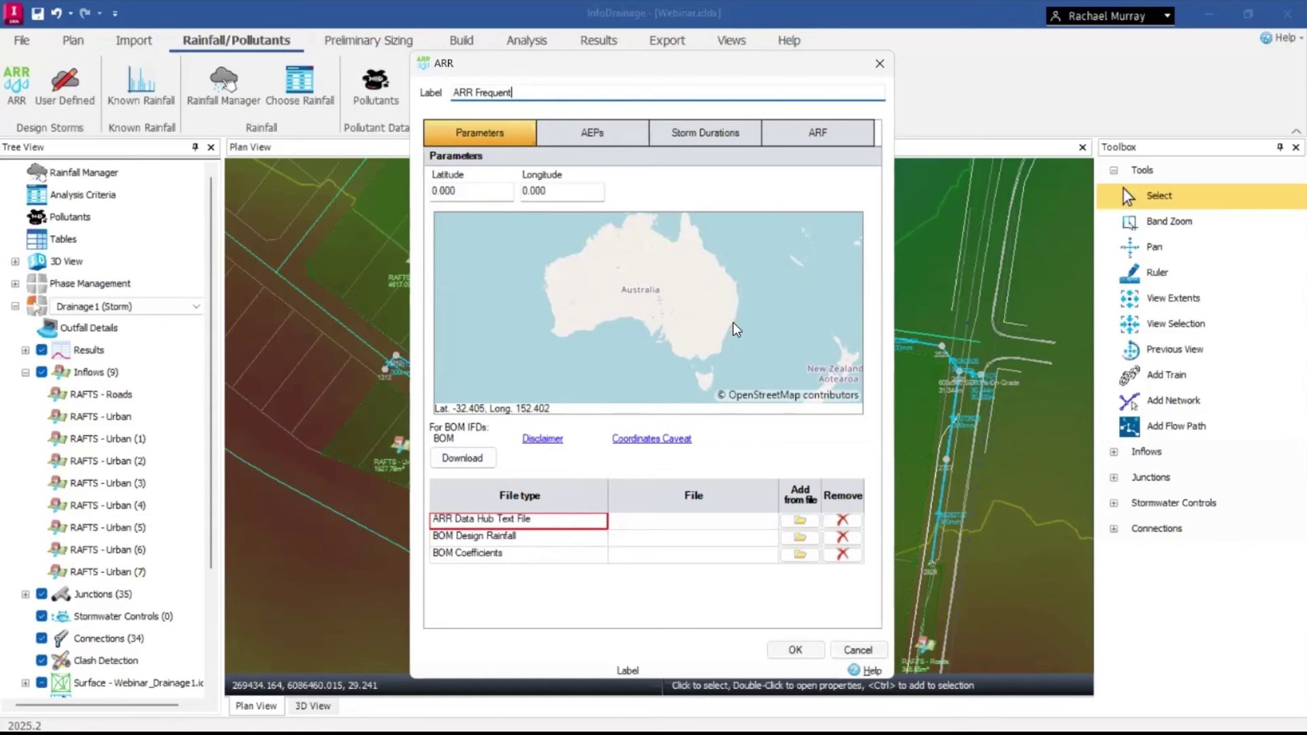
# Set the storm location on the map at Mollymook, at latitude -35.343 and longitude 150.469.
pyautogui.scroll(2, 733, 322)
pyautogui.scroll(3, 730, 327)
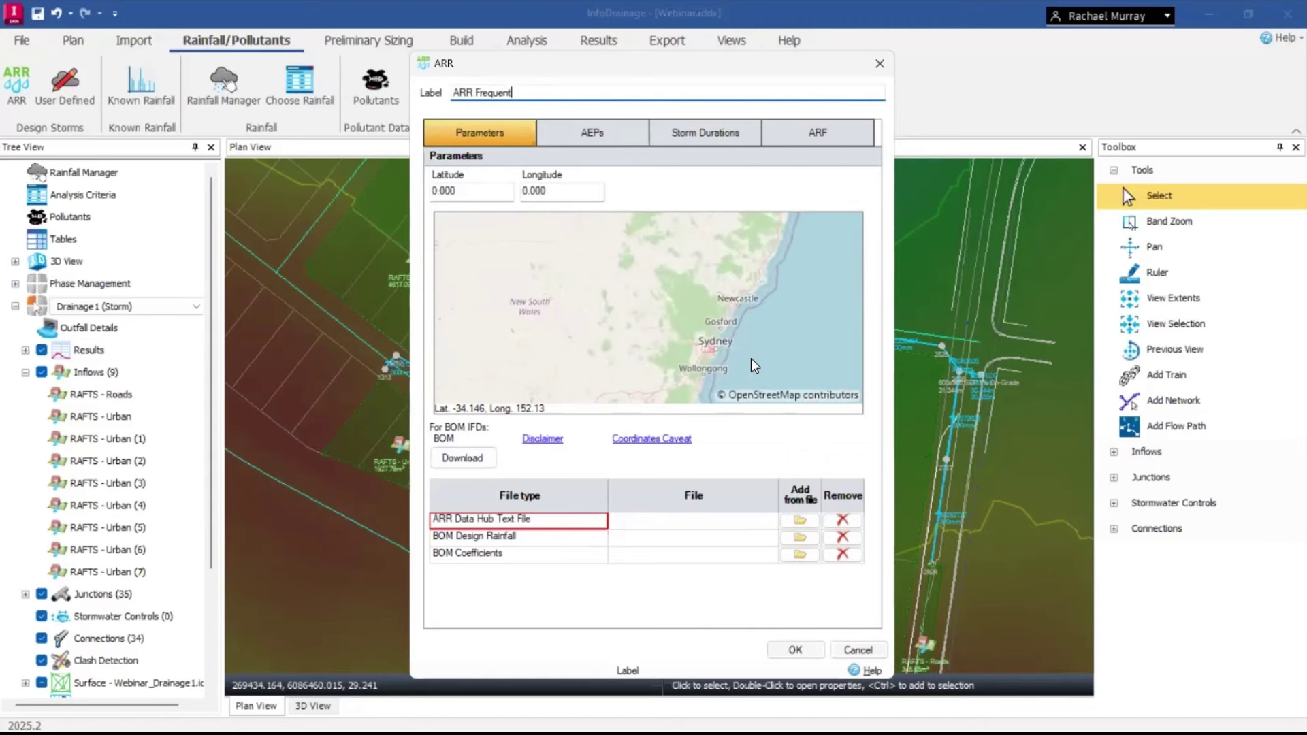
pyautogui.moveTo(750, 358); pyautogui.dragTo(764, 246)
pyautogui.scroll(3, 710, 294)
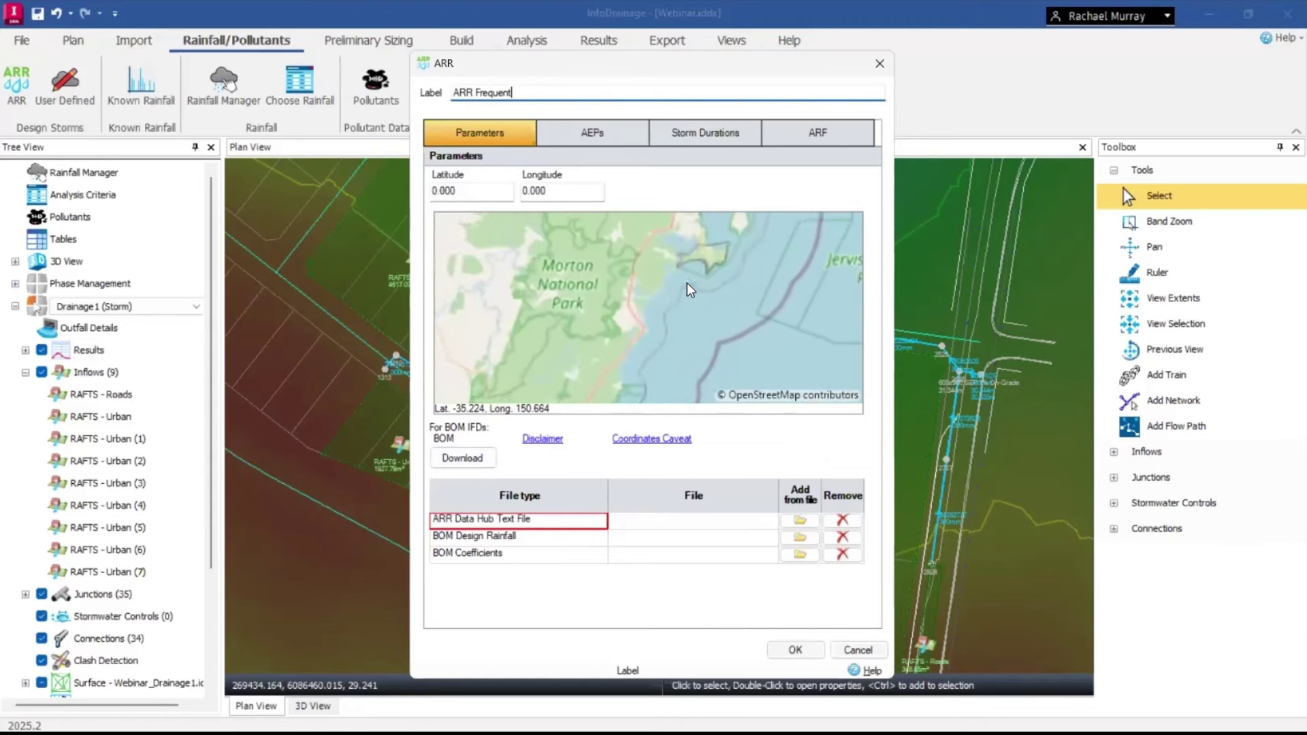
pyautogui.scroll(4, 629, 325)
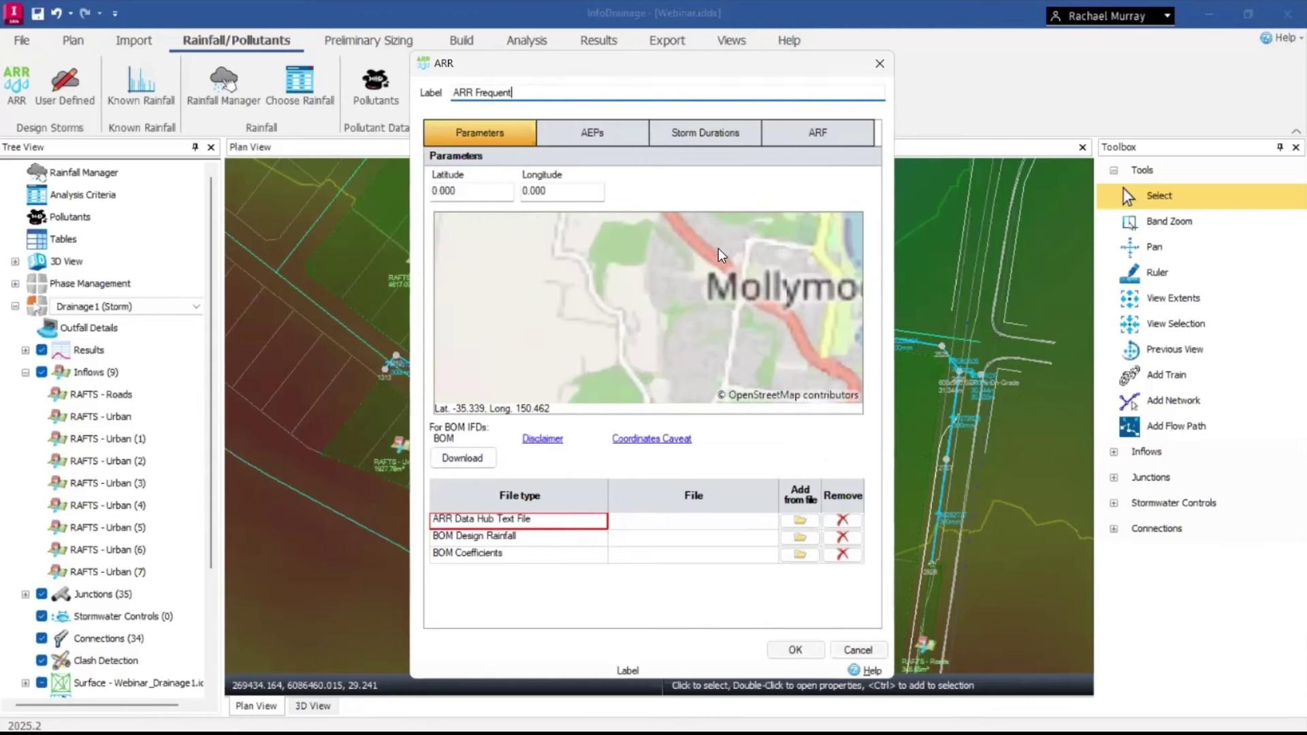
pyautogui.click(794, 294)
pyautogui.moveTo(793, 294)
pyautogui.mouseDown()
pyautogui.moveTo(825, 253)
pyautogui.moveTo(734, 316)
pyautogui.moveTo(635, 304)
pyautogui.mouseUp()
# Download the rainfall data for the location and save the ARR Data Hub file as MollyMook DataHub.txt, replacing the existing file.
pyautogui.click(479, 461)
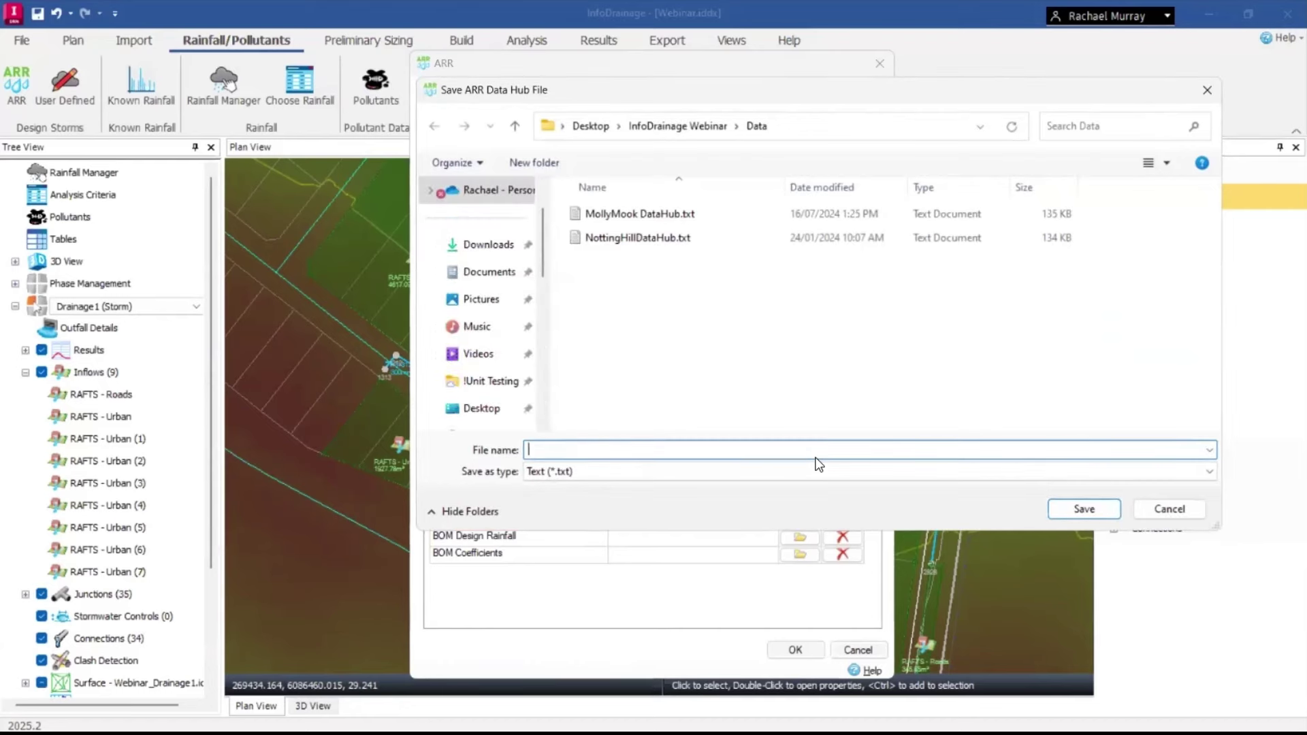
pyautogui.doubleClick(723, 217)
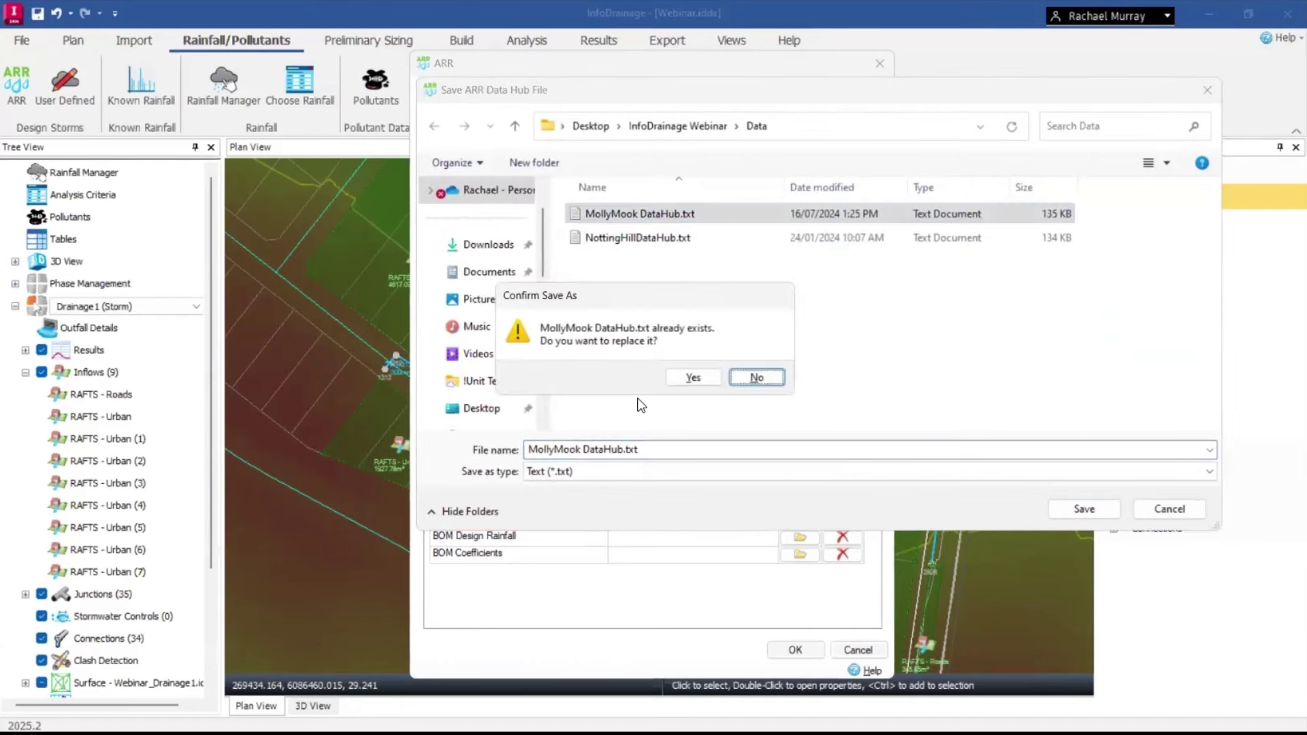
pyautogui.click(688, 376)
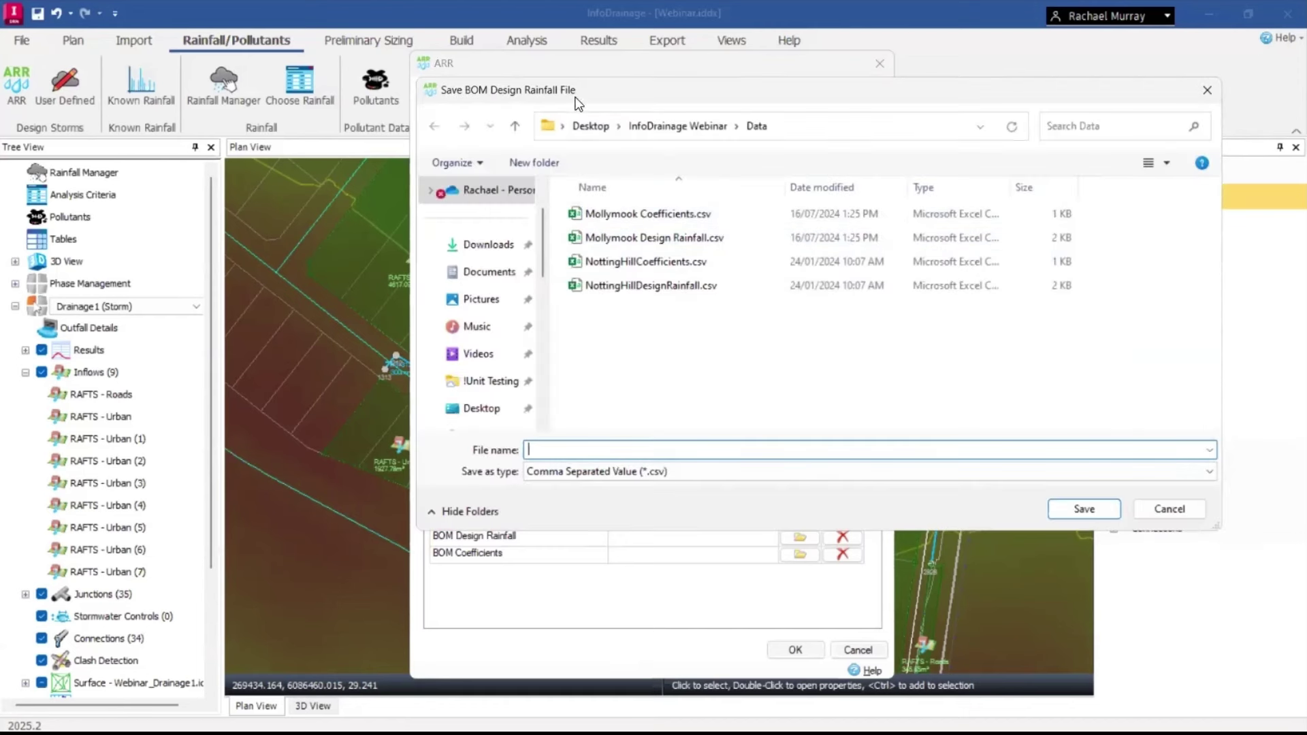
# Save the BOM design rainfall as Mollymook Design Rainfall.csv and the coefficients as Mollymook Coefficients.csv, replacing the existing files.
pyautogui.doubleClick(688, 243)
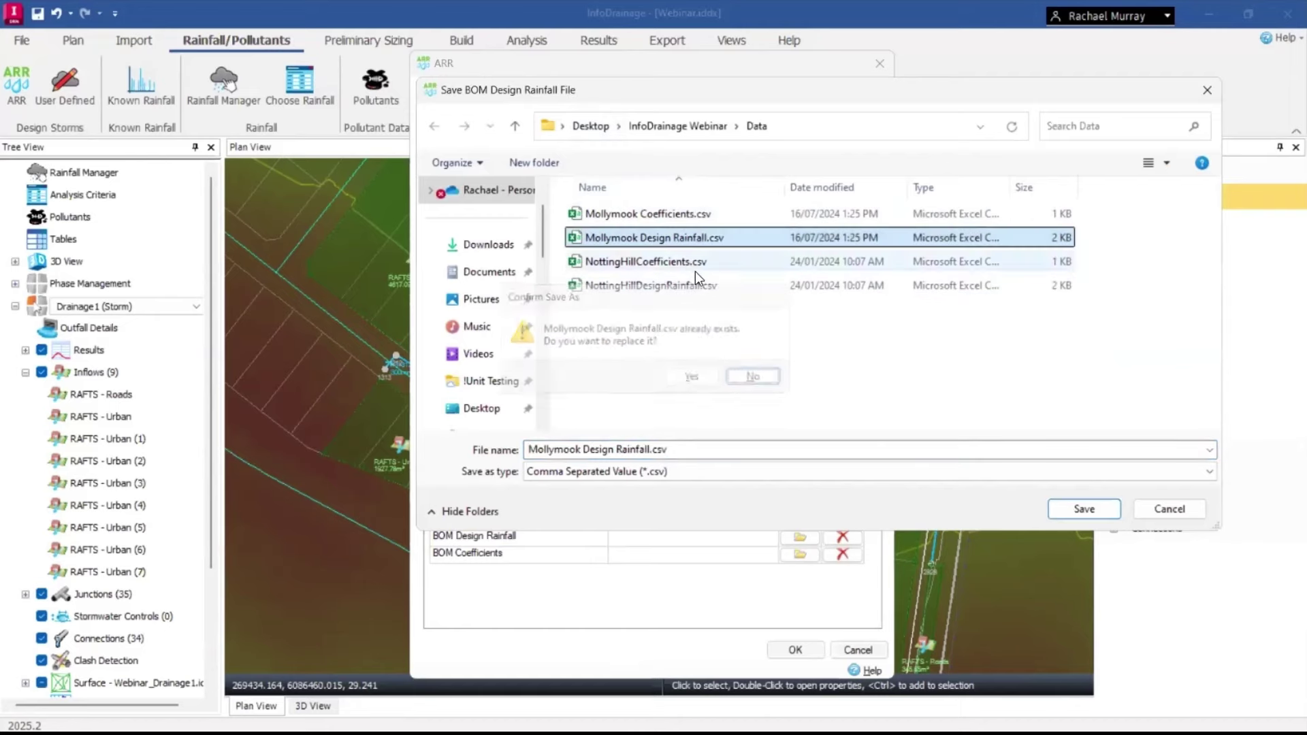
pyautogui.doubleClick(706, 240)
pyautogui.click(692, 378)
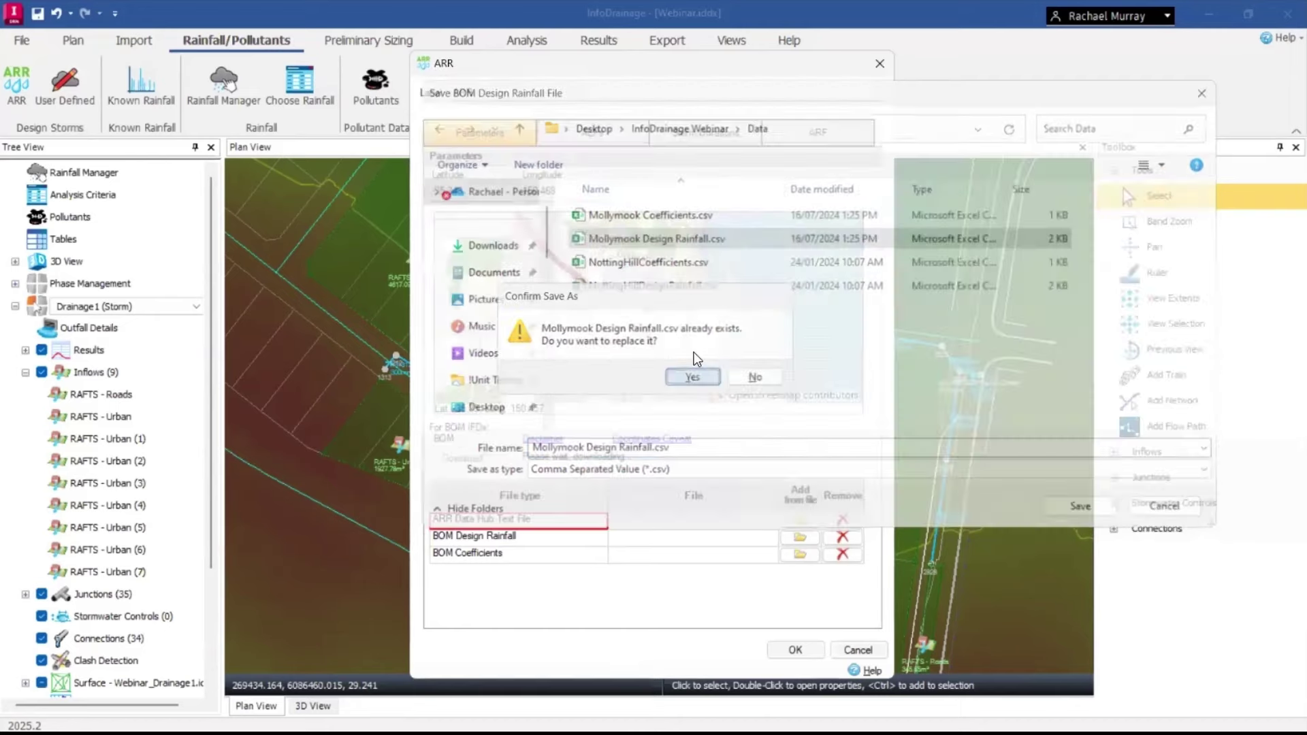
pyautogui.click(795, 555)
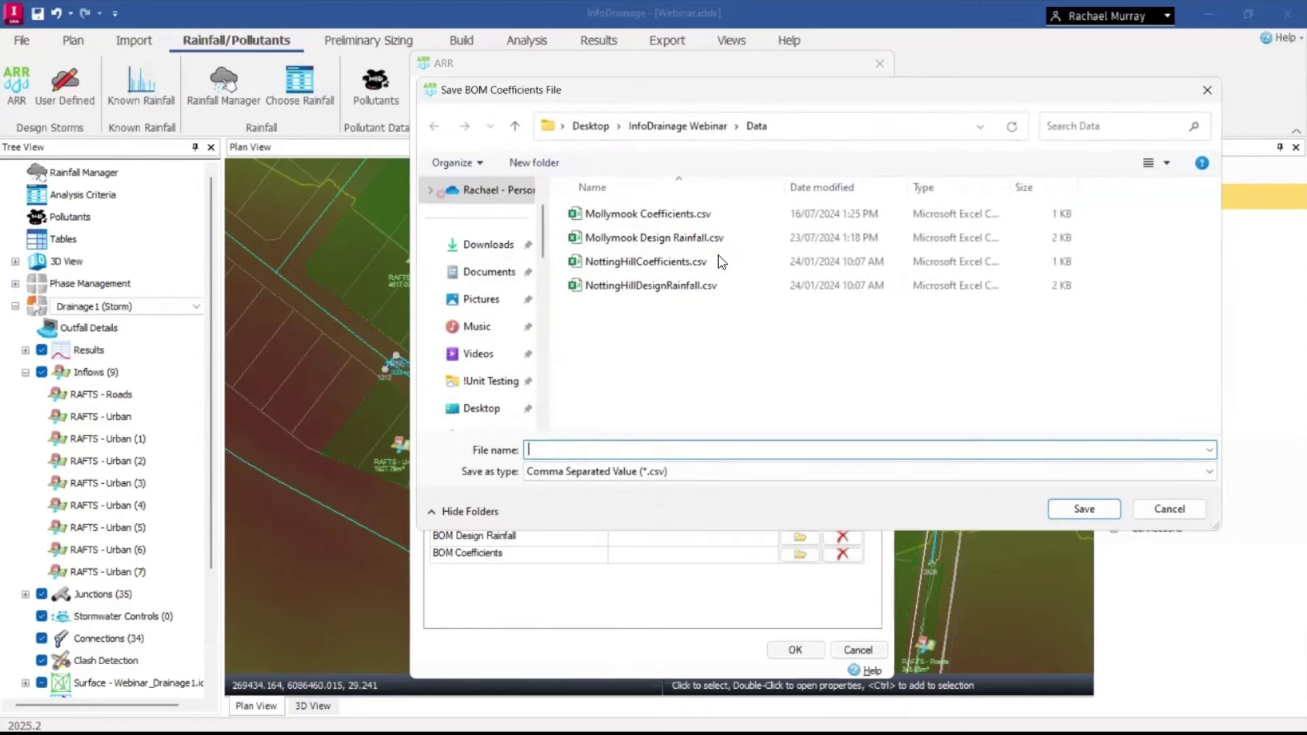
pyautogui.click(706, 216)
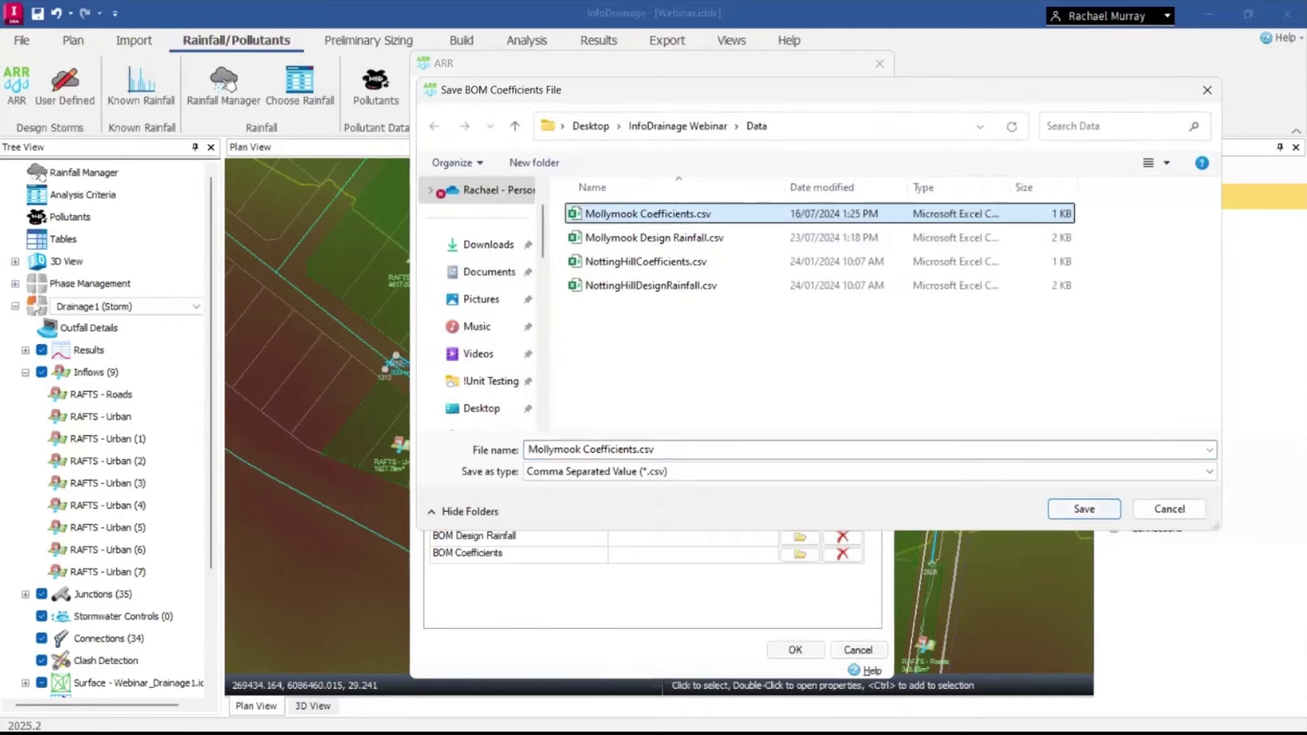
pyautogui.click(1088, 509)
pyautogui.click(693, 377)
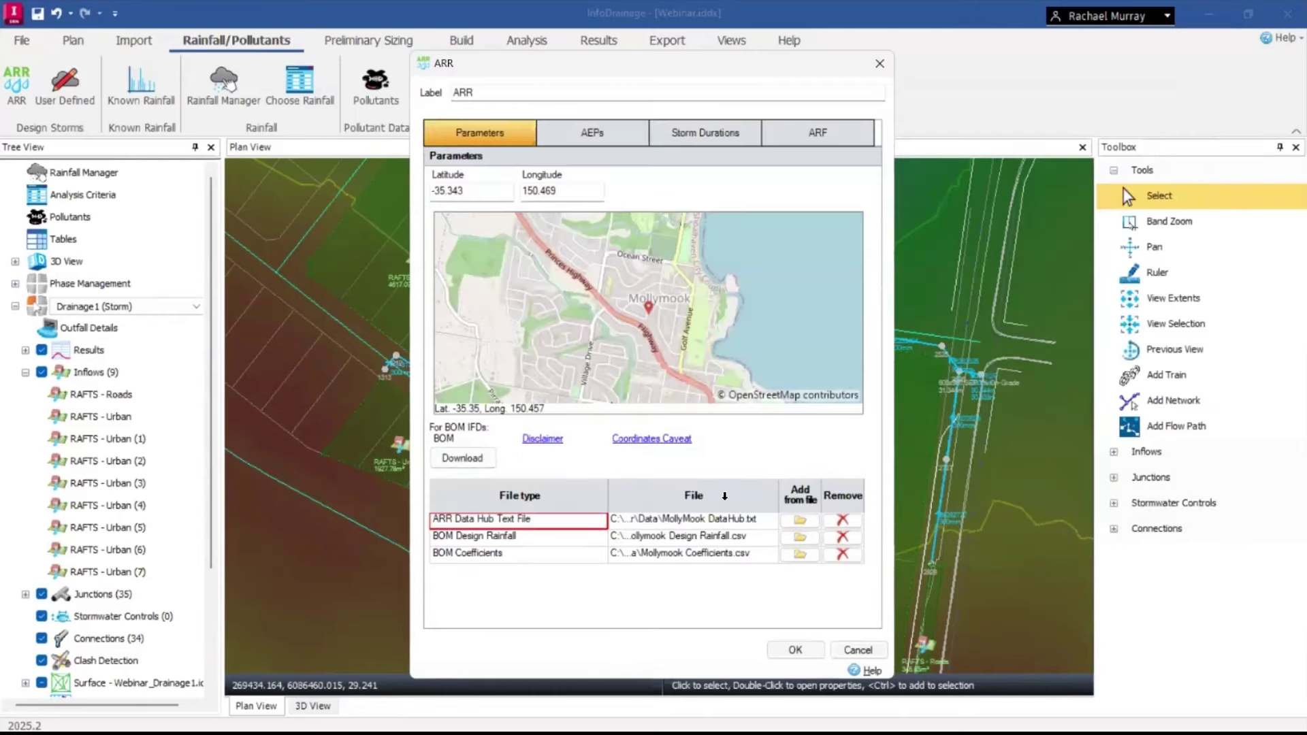
# Choose 63.2 % as the AEP of the ARR storm.
pyautogui.click(596, 136)
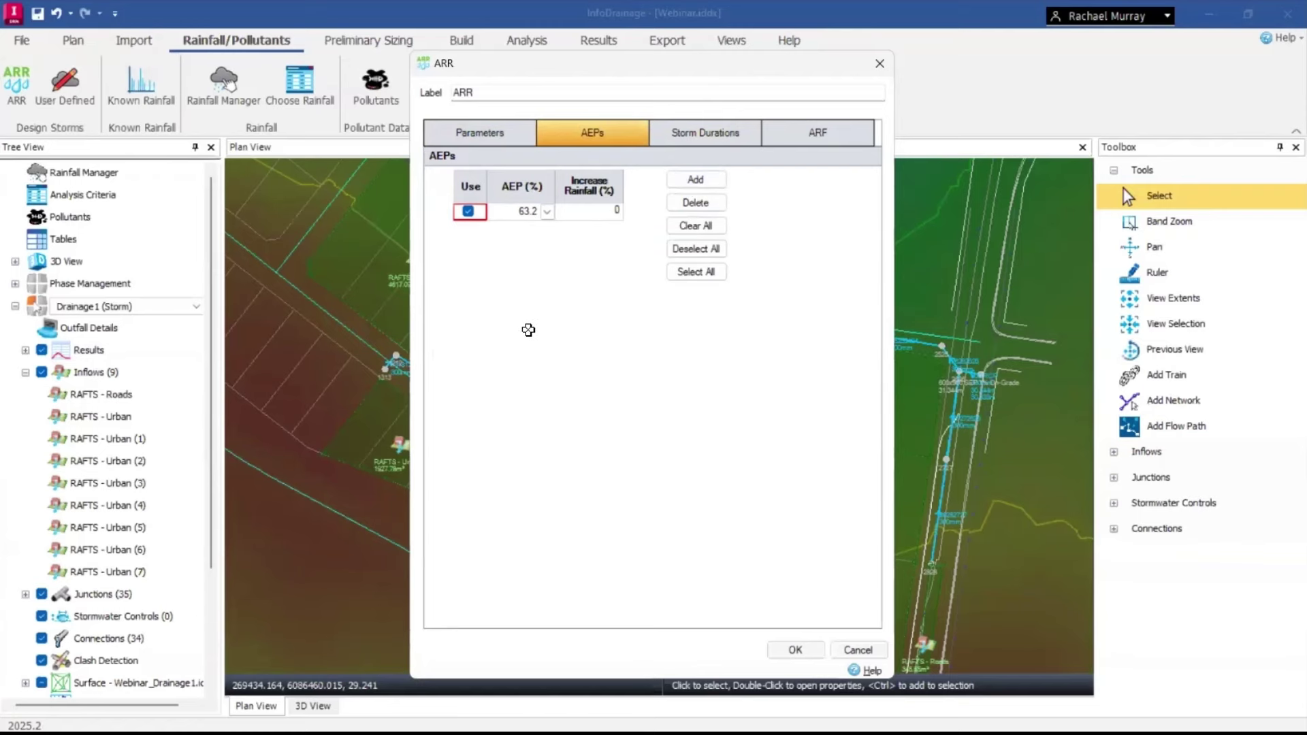
pyautogui.click(547, 212)
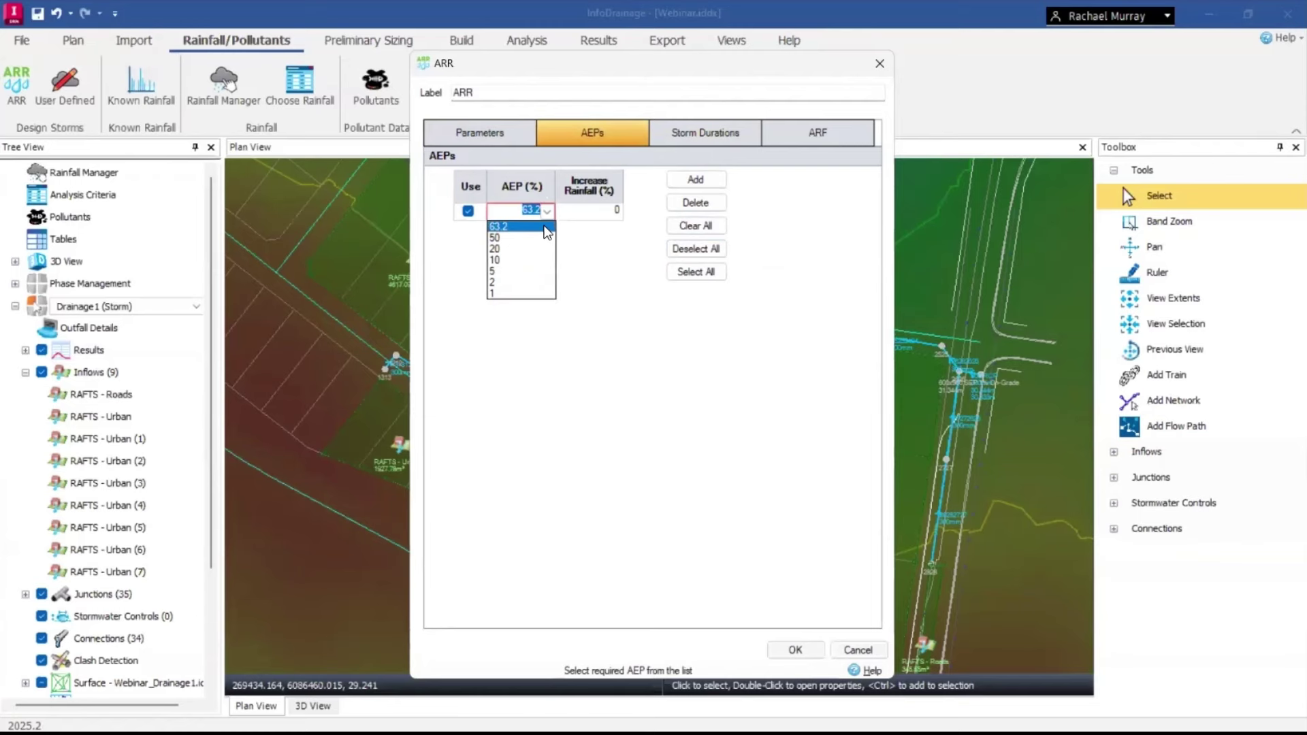
pyautogui.click(523, 227)
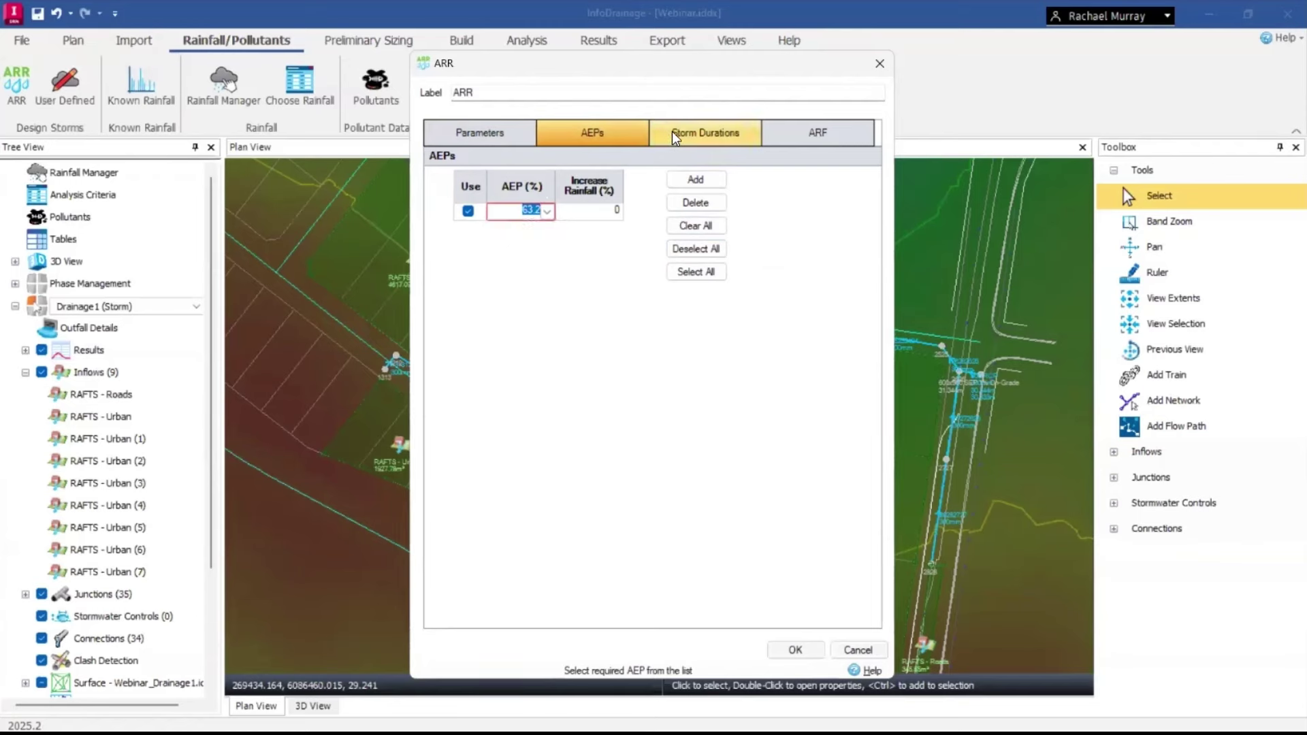
# Enable the 0.25, 0.33, 0.42 and 0.50 hour storm durations, leave the areal reduction factor off, and accept the ARR storm.
pyautogui.click(701, 129)
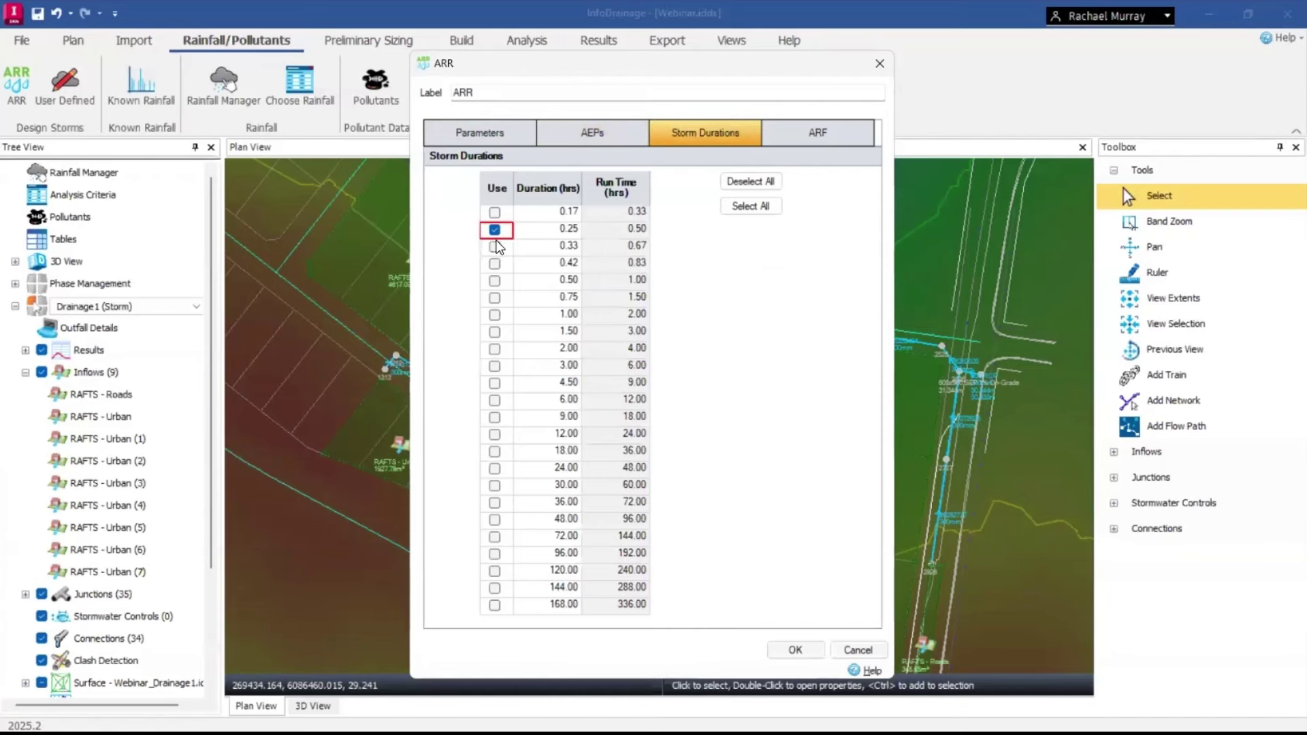
pyautogui.click(494, 263)
pyautogui.click(495, 282)
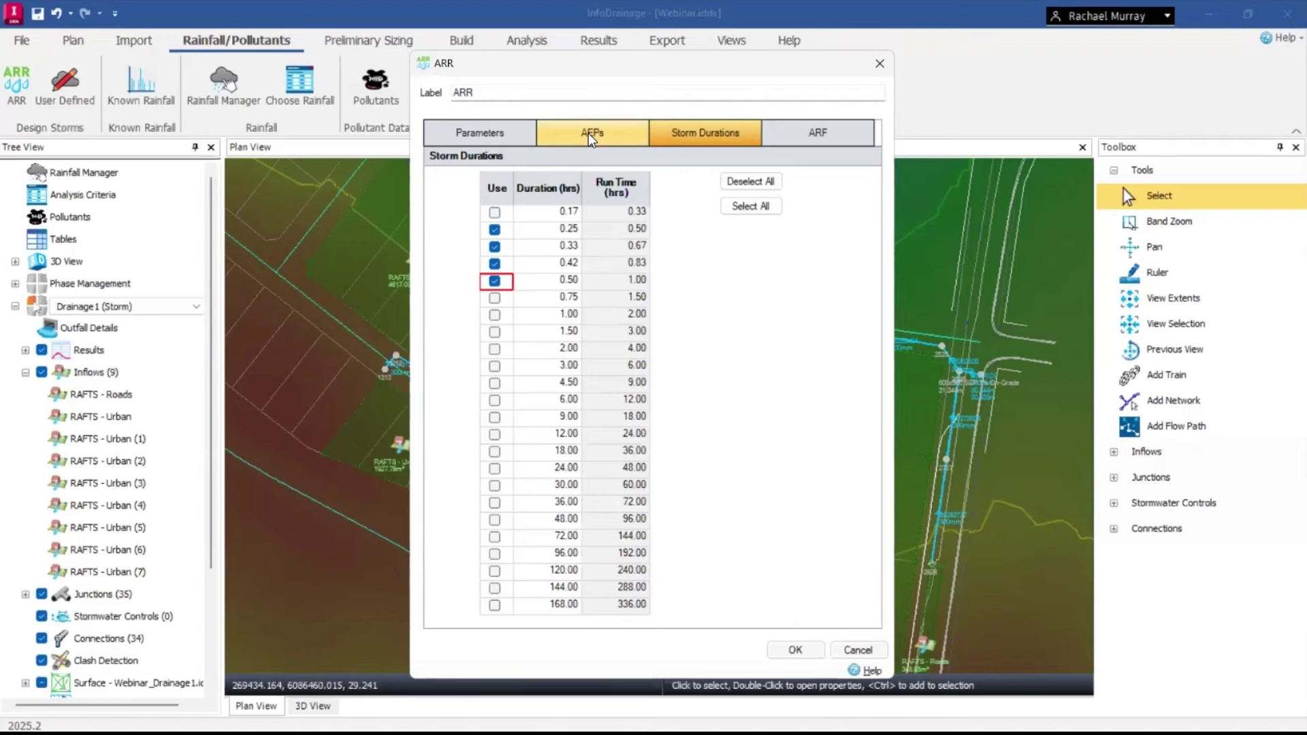
pyautogui.click(827, 141)
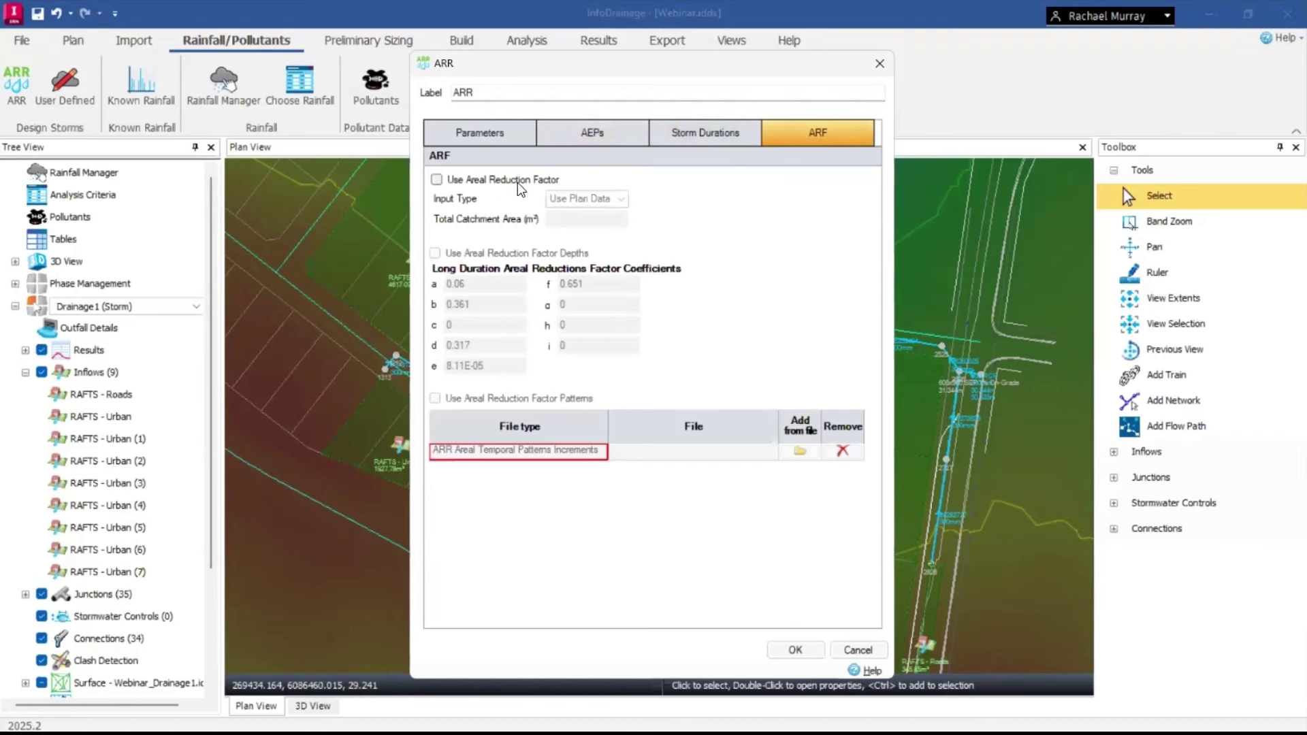
pyautogui.click(796, 649)
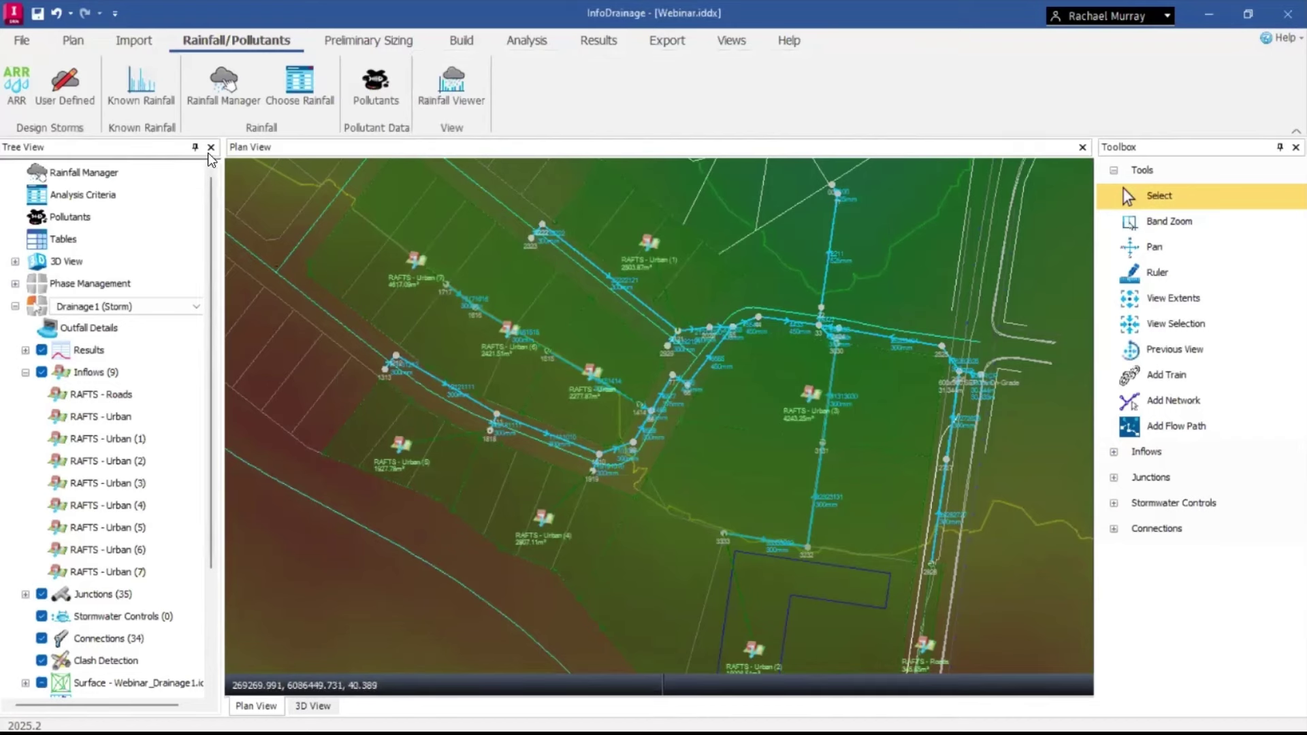
# Review the AEPs of the ARR storm in the Rainfall Manager and duplicate the storm.
pyautogui.click(240, 78)
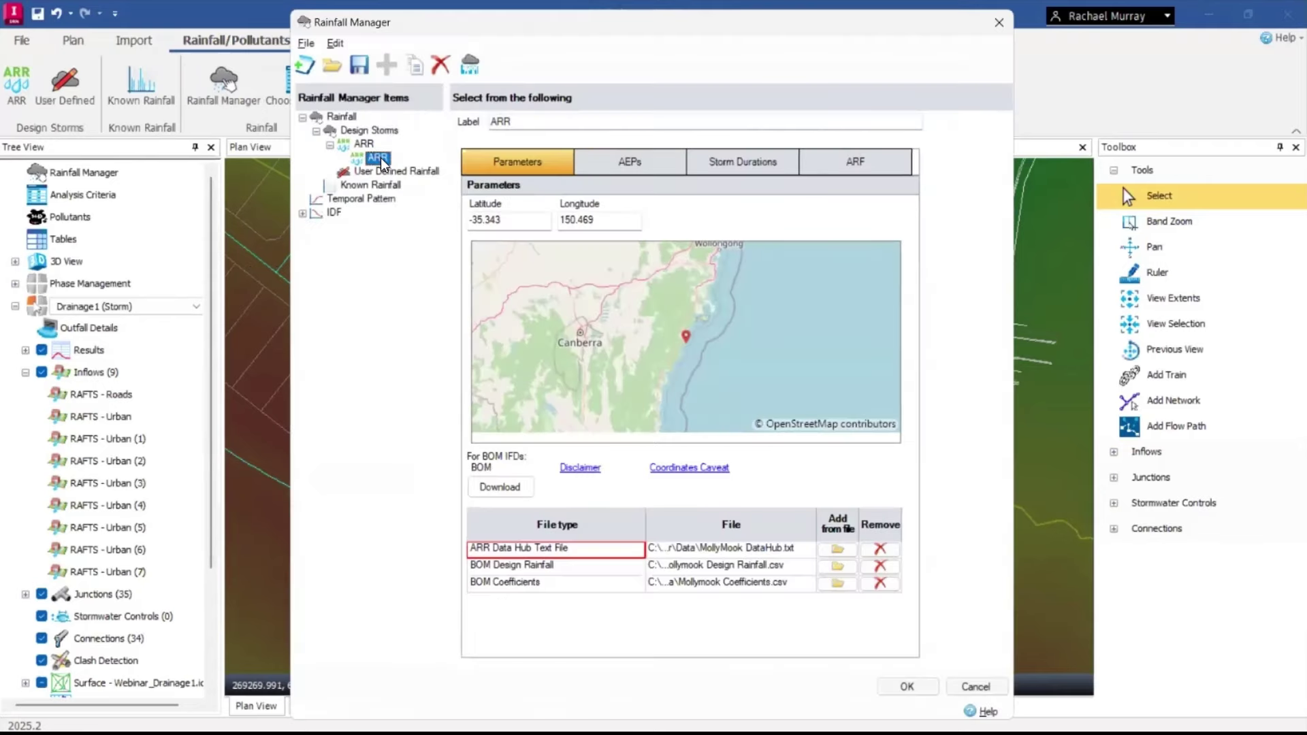
pyautogui.click(381, 158)
pyautogui.click(655, 162)
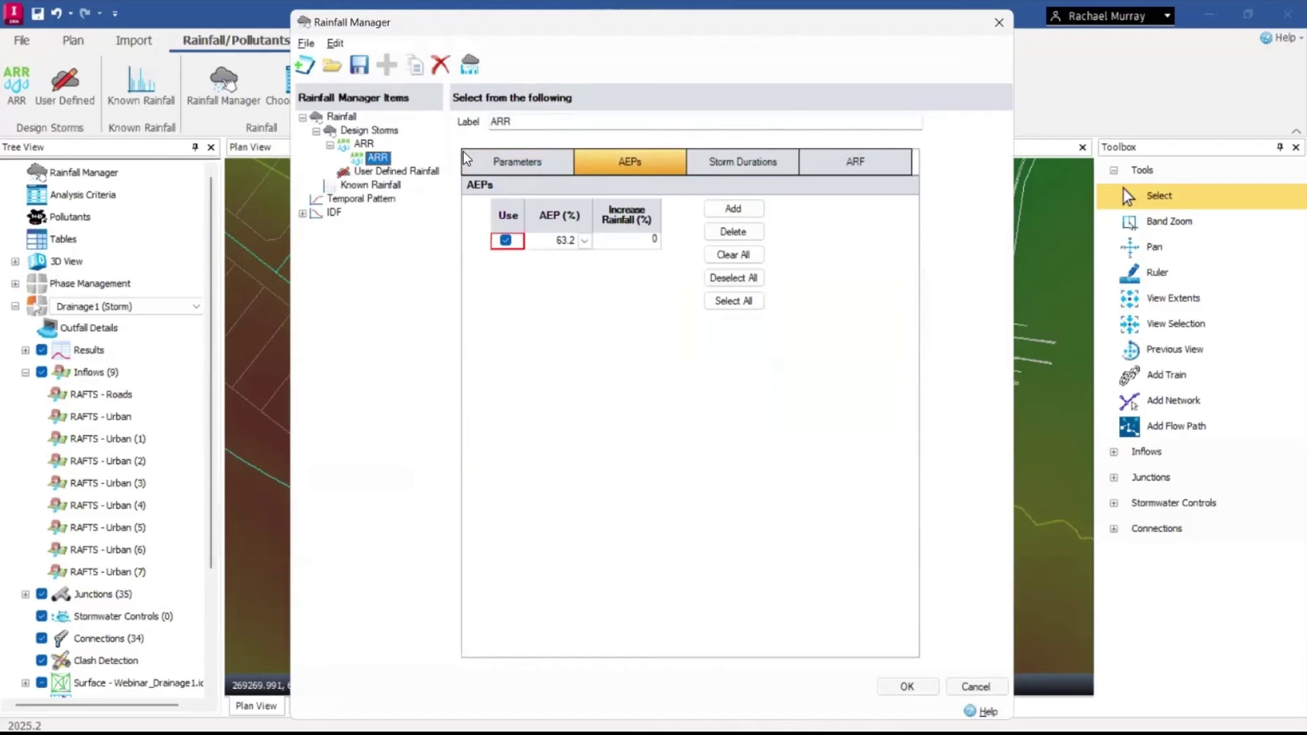
pyautogui.rightClick(376, 156)
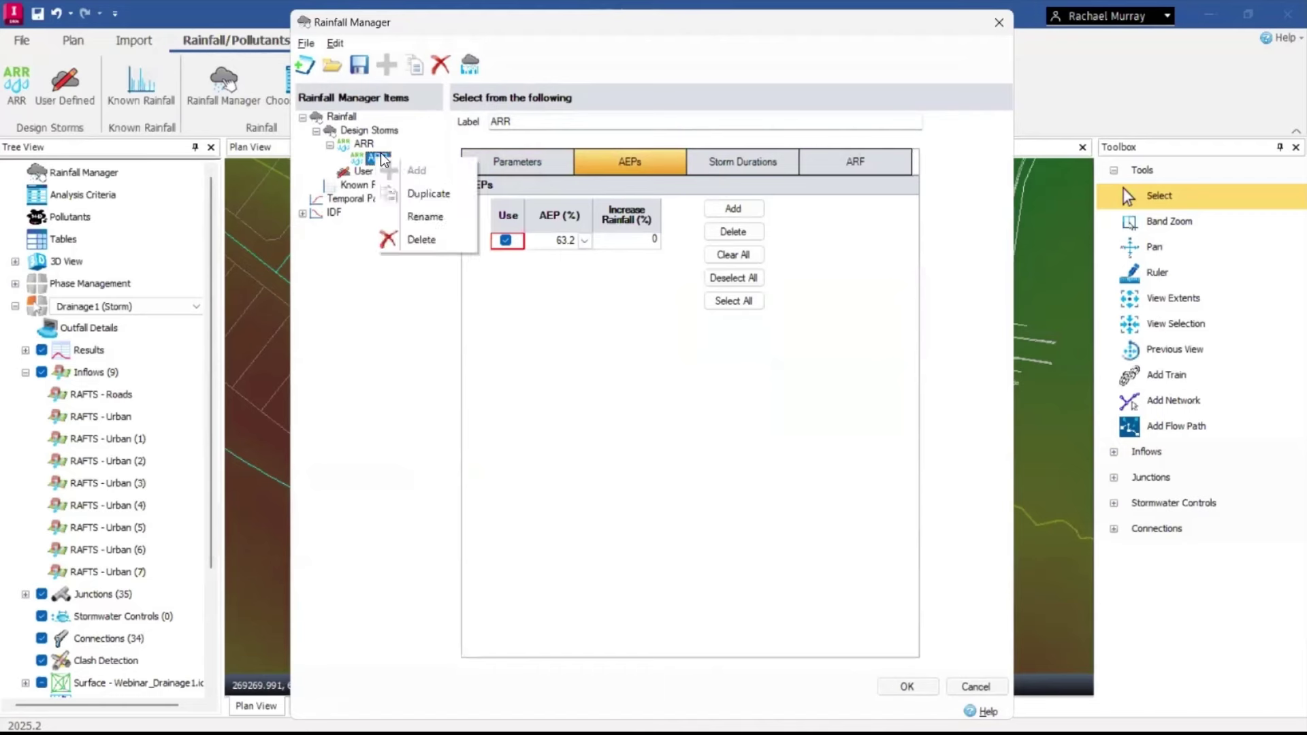
pyautogui.click(428, 186)
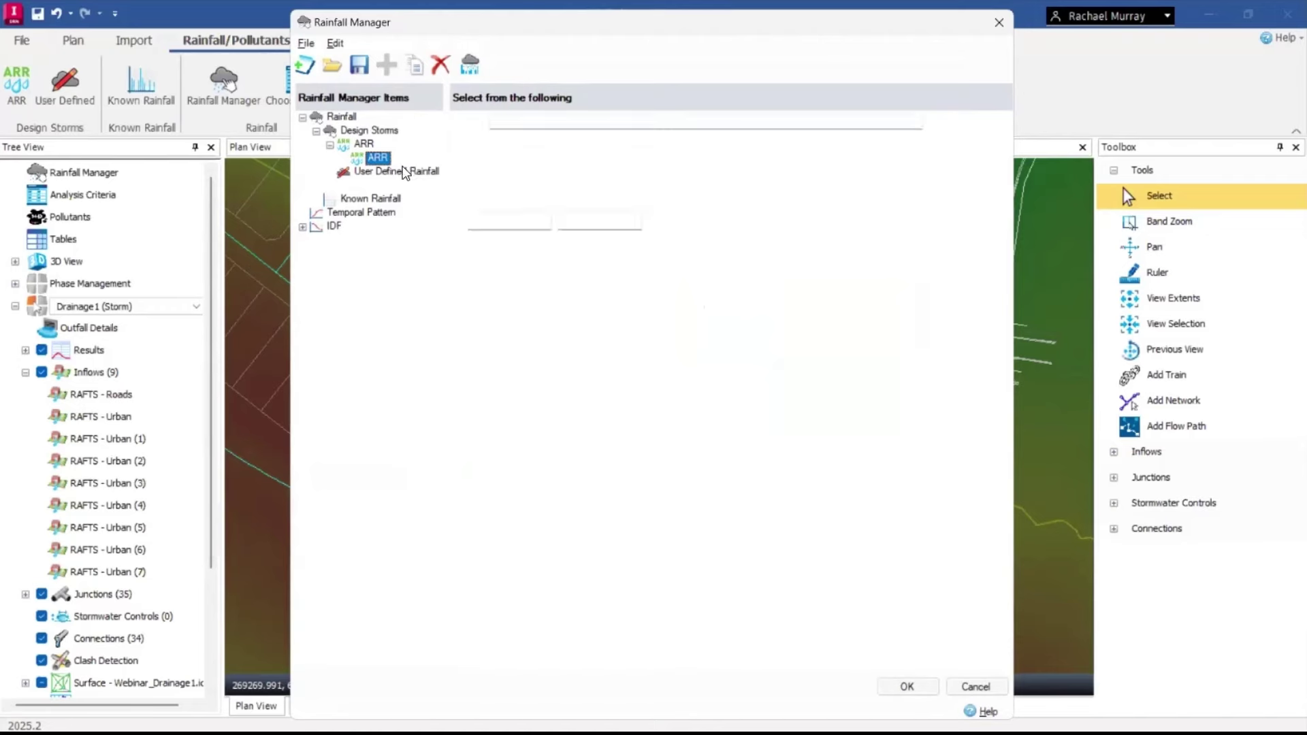
# Rename the duplicated storm as ARR 1%.
pyautogui.click(534, 127)
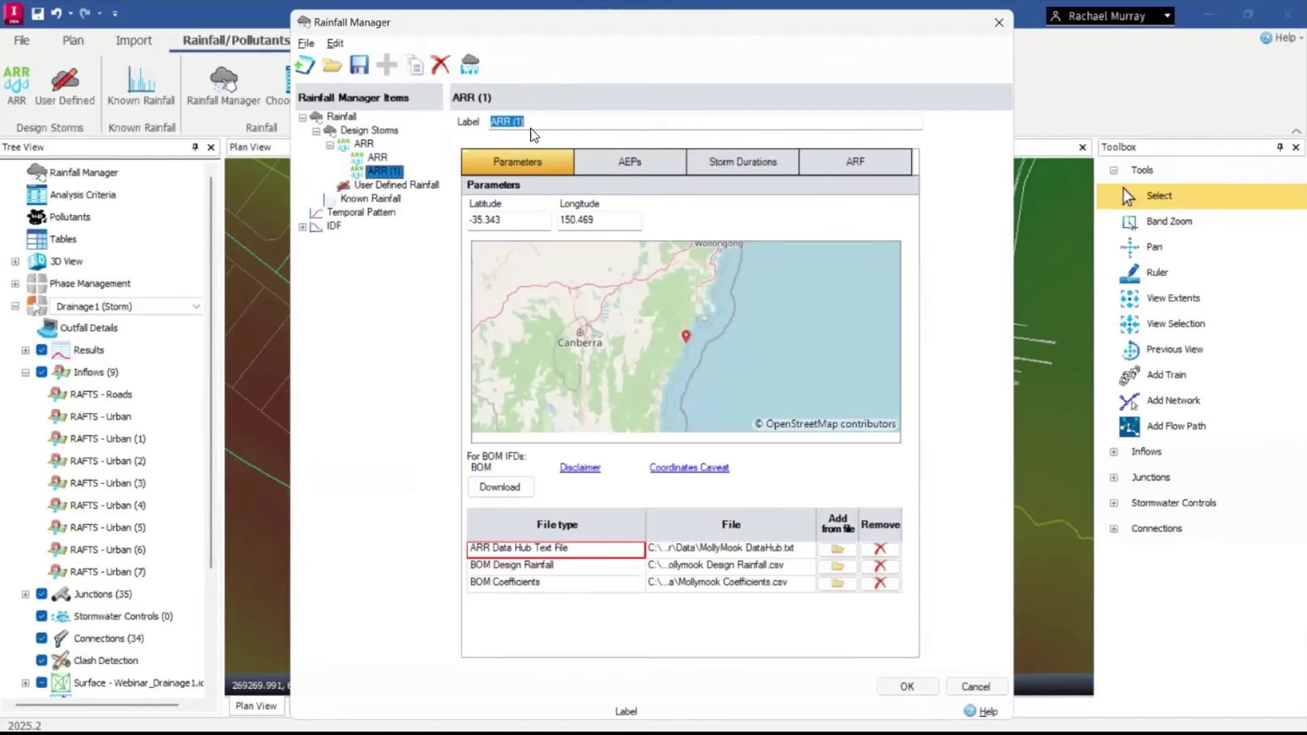
pyautogui.click(553, 125)
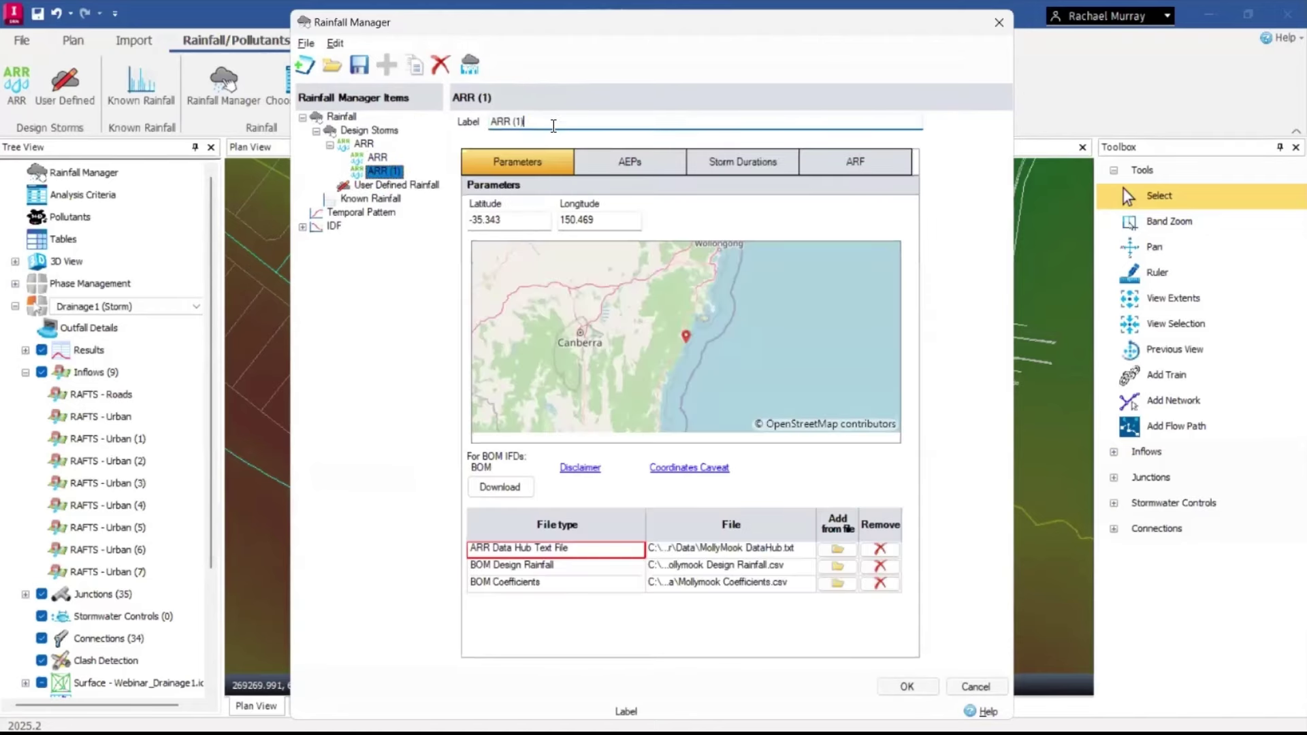
pyautogui.press('BackSpace')
pyautogui.press('BackSpace')
pyautogui.press('BackSpace')
pyautogui.write('1%')
# Set the AEP of the ARR 1% storm to 1 % and accept the Rainfall Manager changes.
pyautogui.click(628, 160)
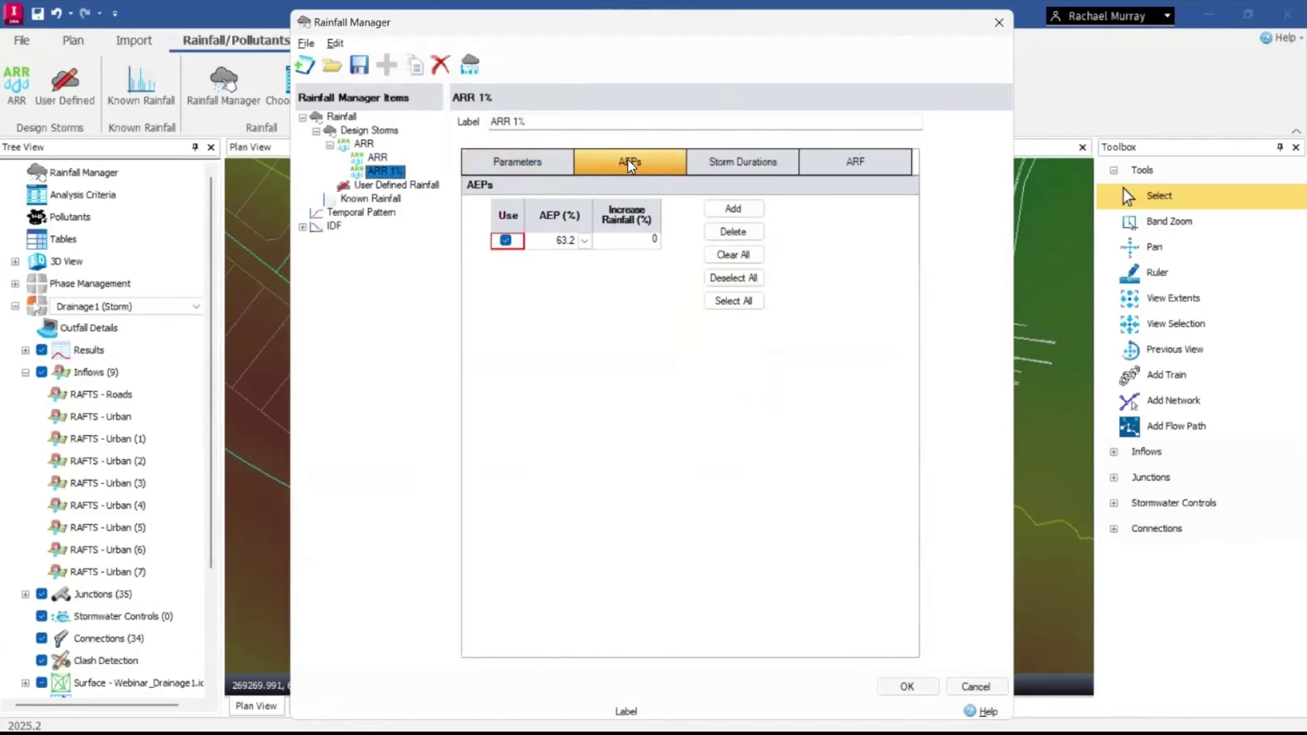
pyautogui.click(584, 240)
pyautogui.click(534, 321)
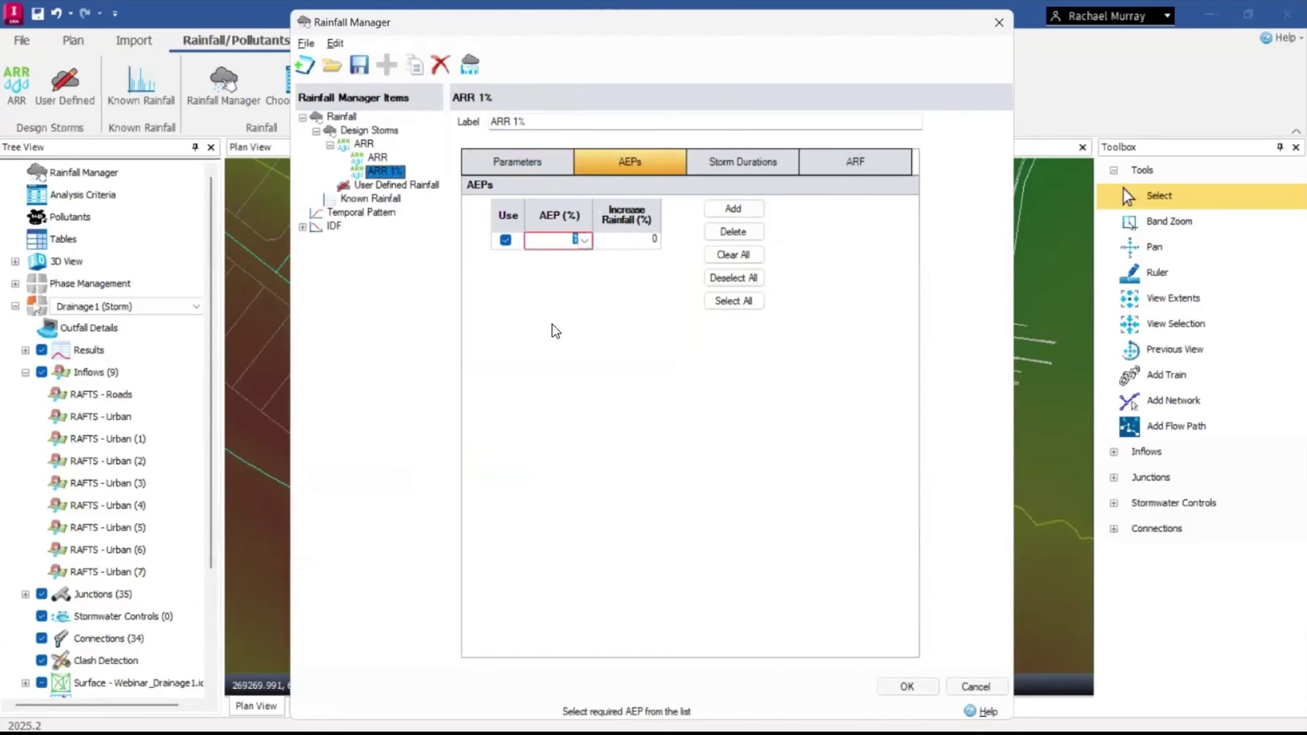
pyautogui.click(598, 241)
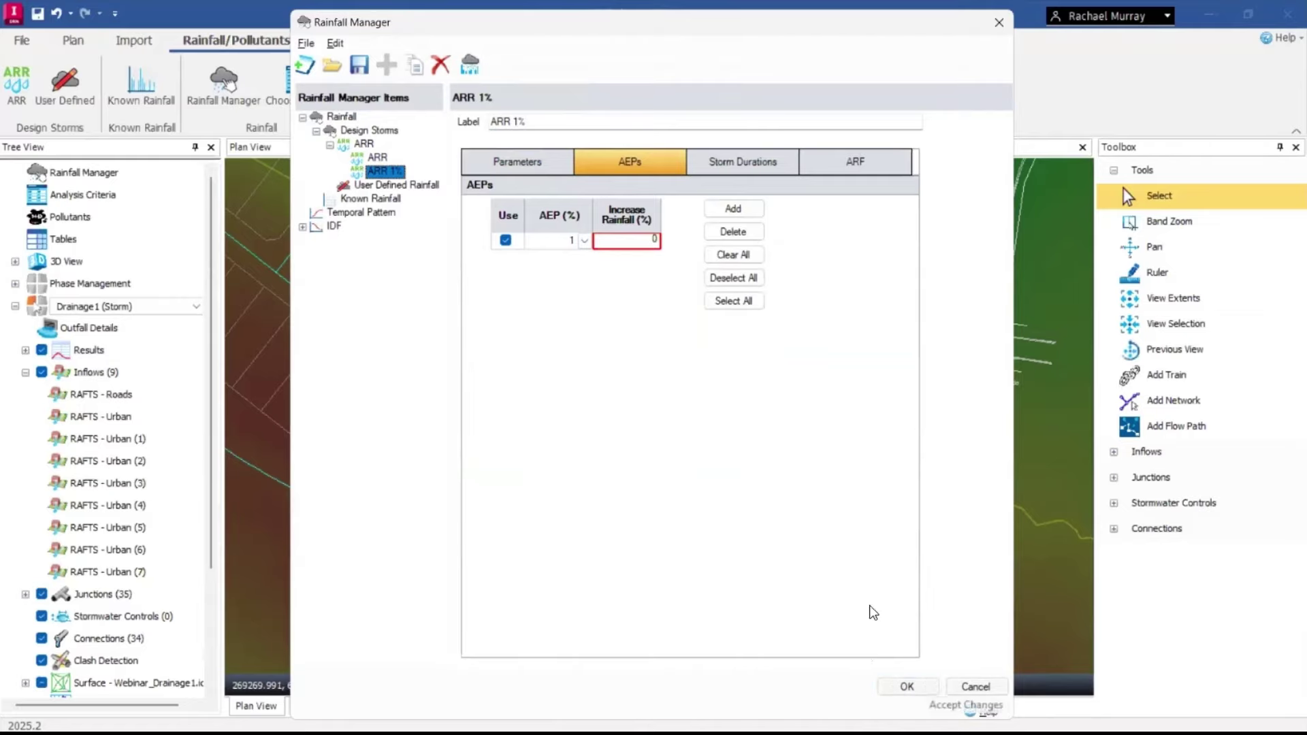
pyautogui.click(899, 684)
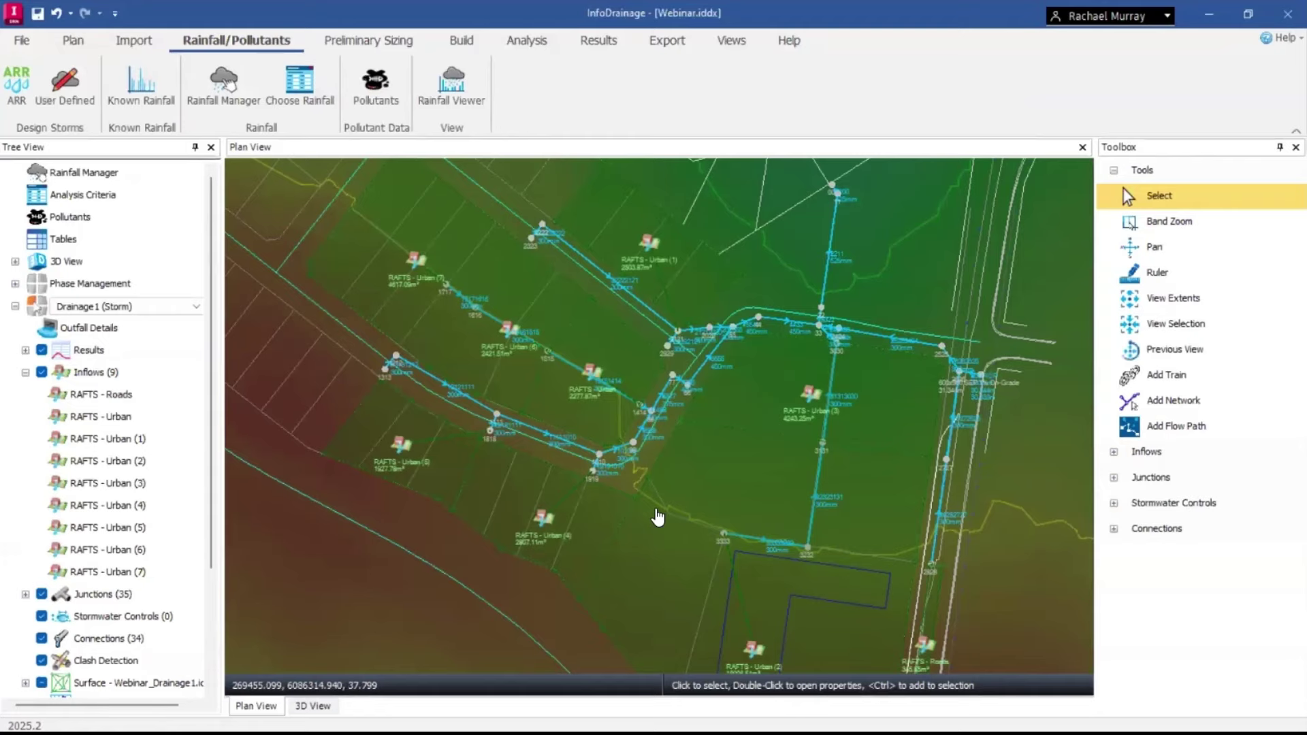
pyautogui.hotkey('alt', 'Tab')
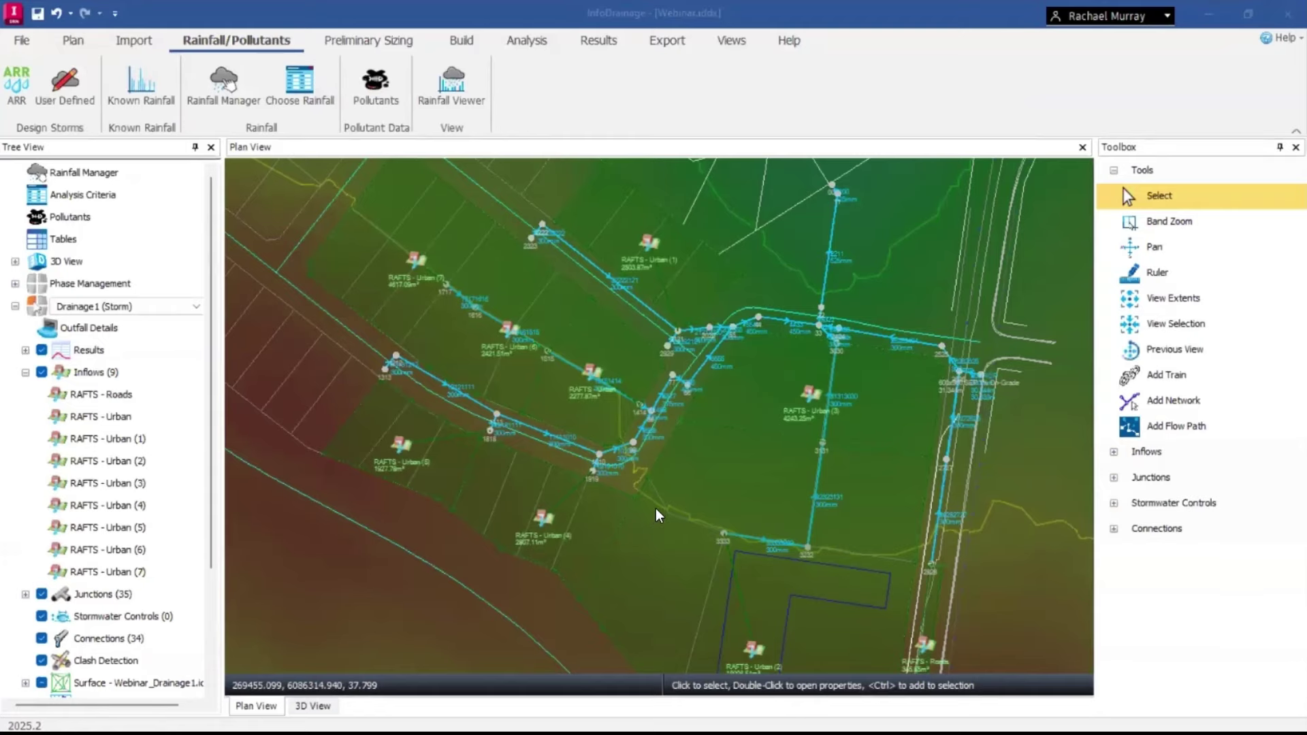
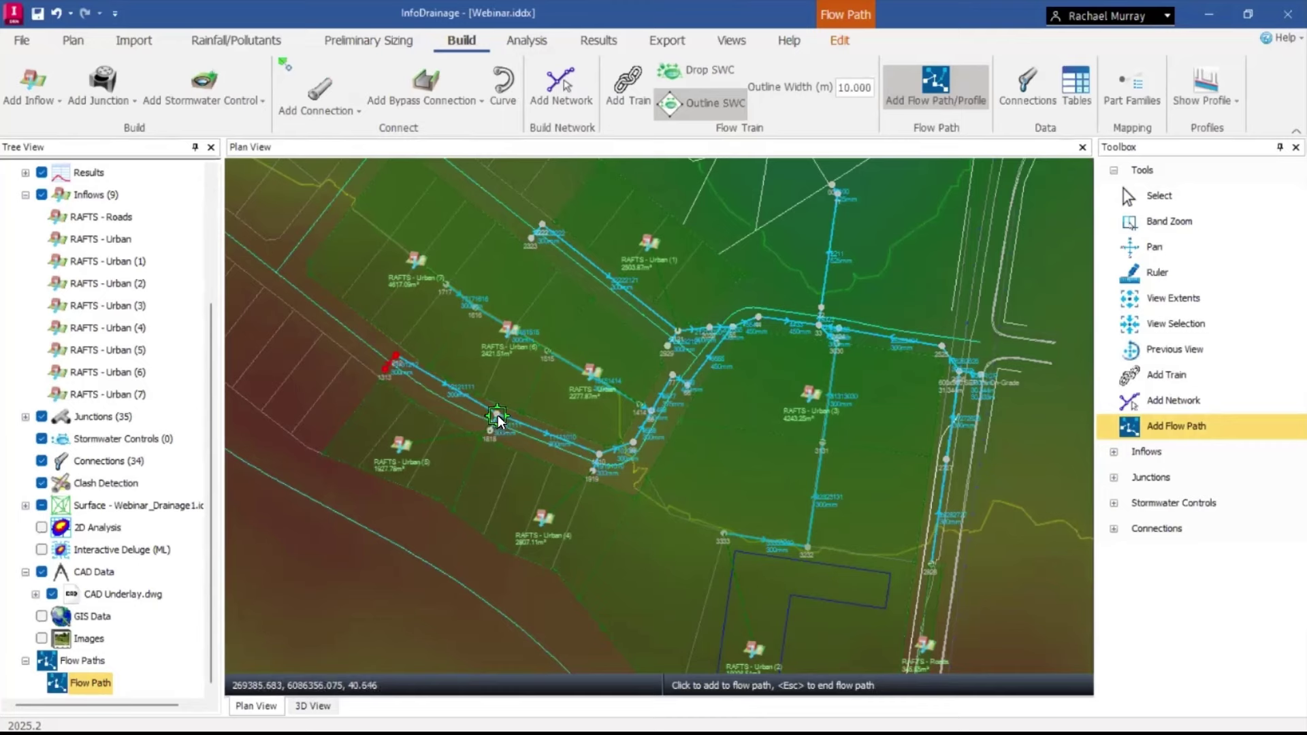
# Trace a flow path along the main drainage line from its western end to its northern end and rename it Road 1.
pyautogui.click(494, 418)
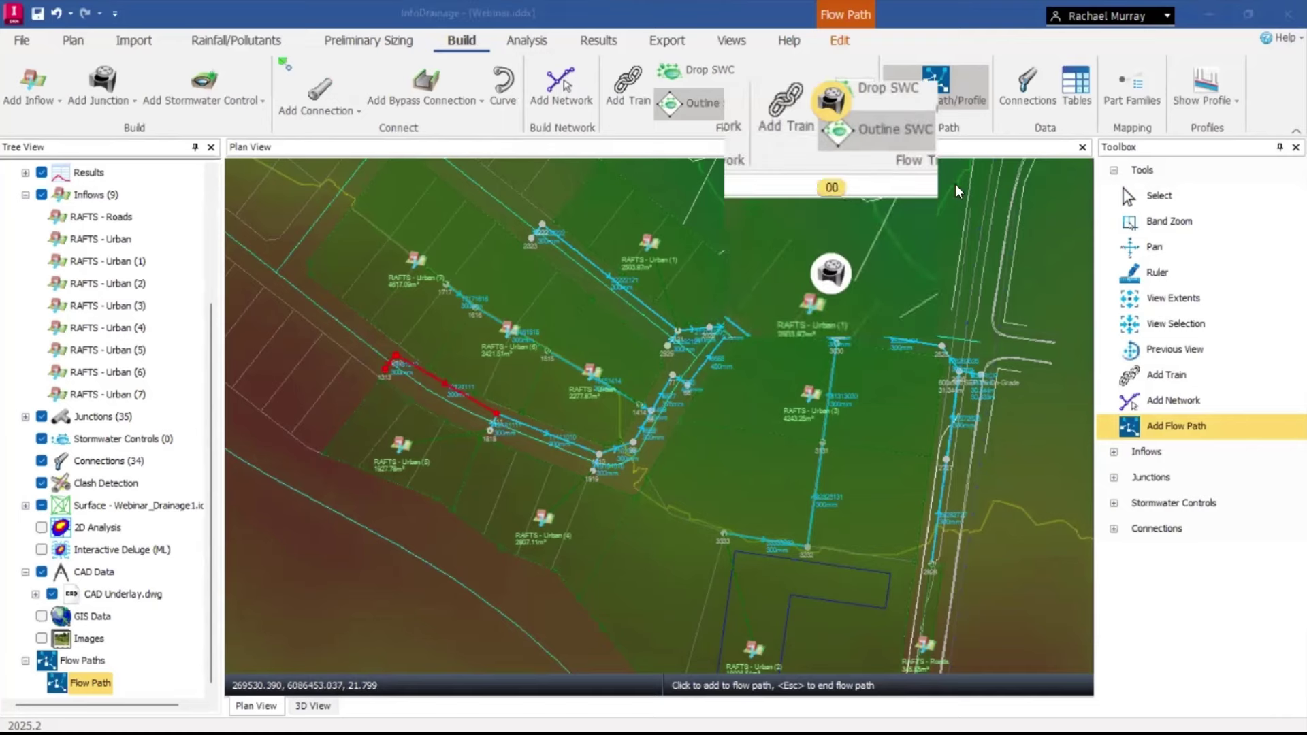
pyautogui.click(838, 186)
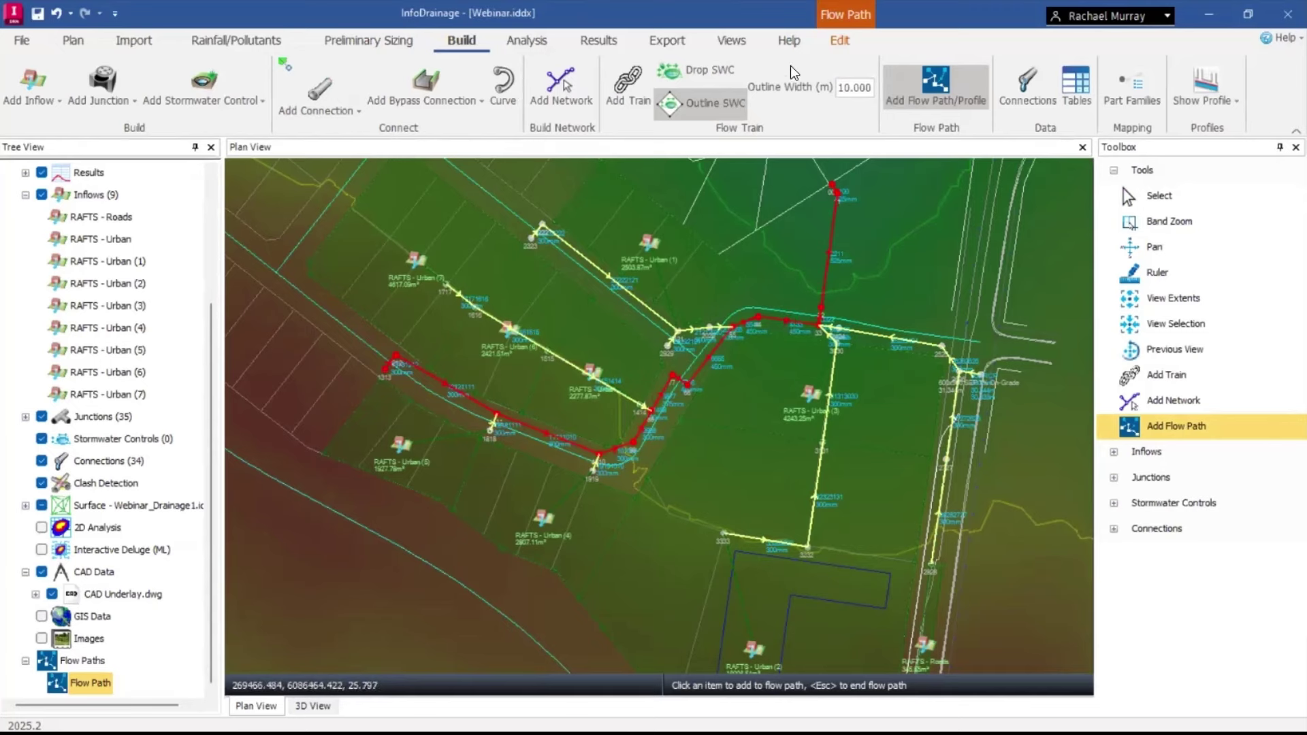
pyautogui.rightClick(86, 684)
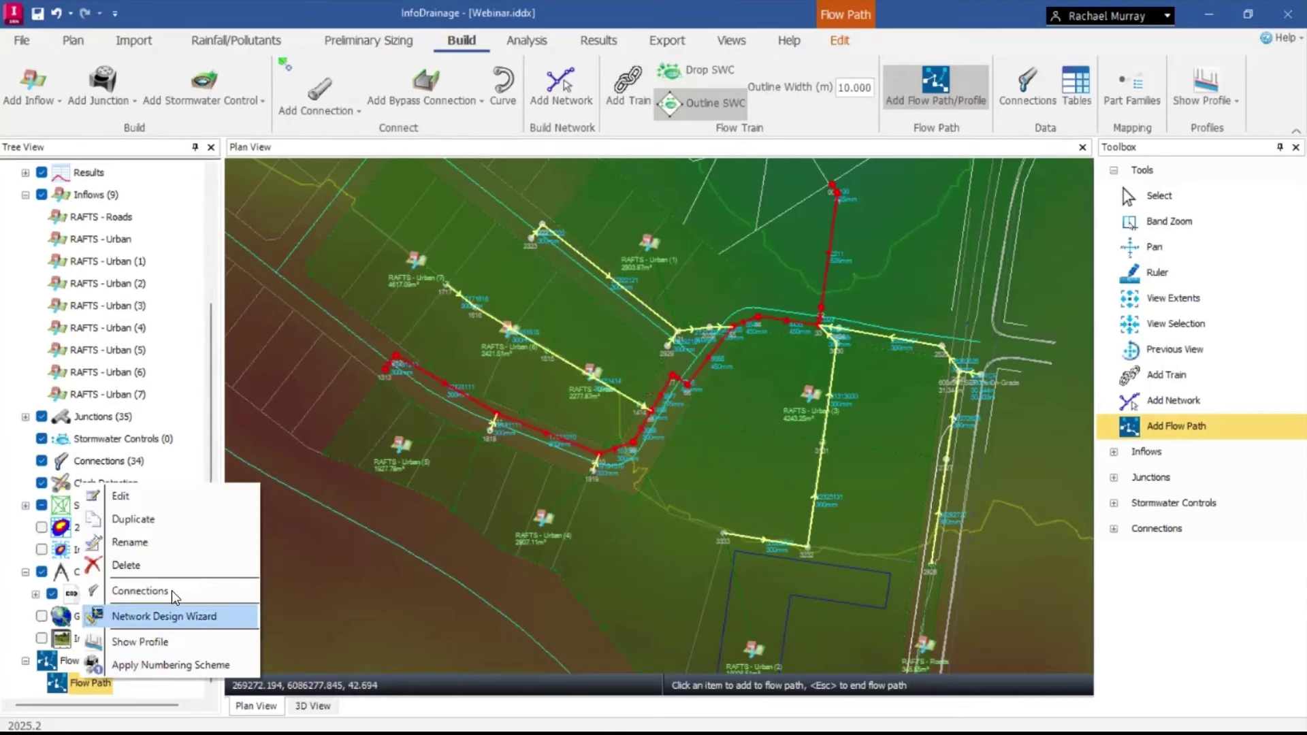
pyautogui.click(182, 550)
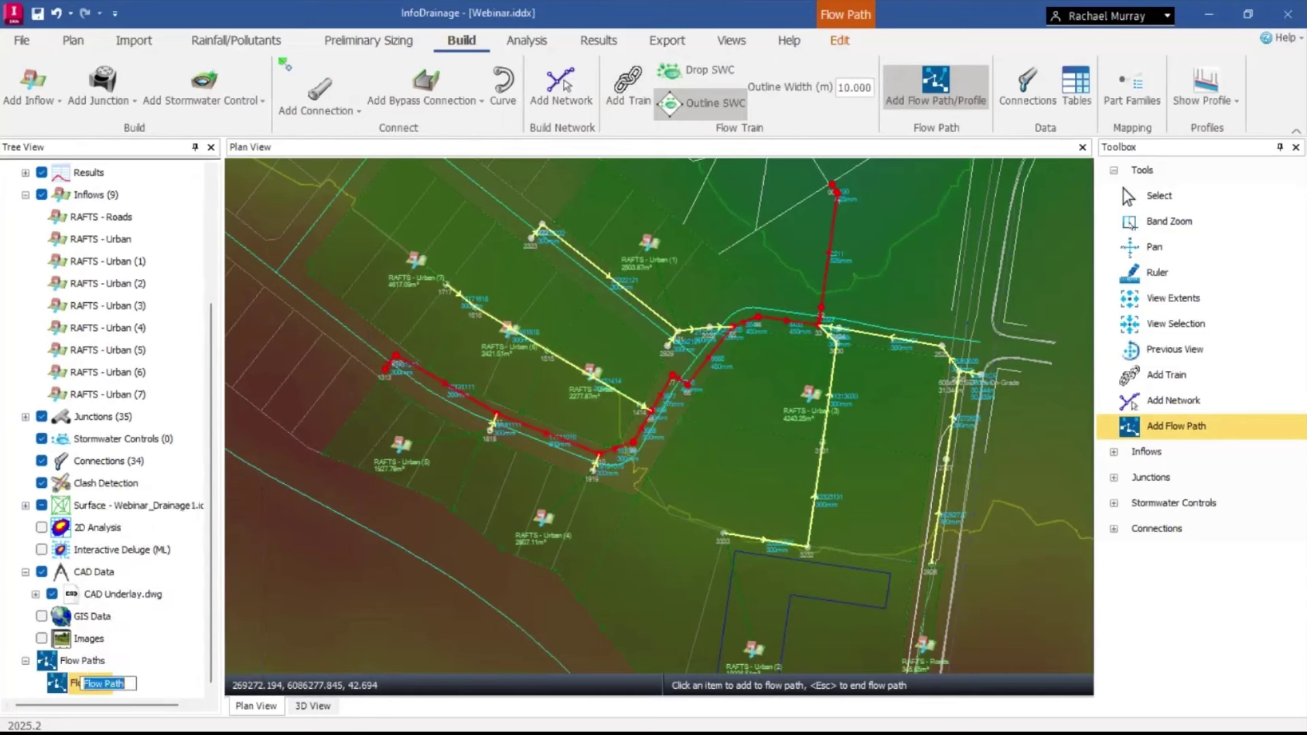
pyautogui.write('Road 1')
pyautogui.press('Return')
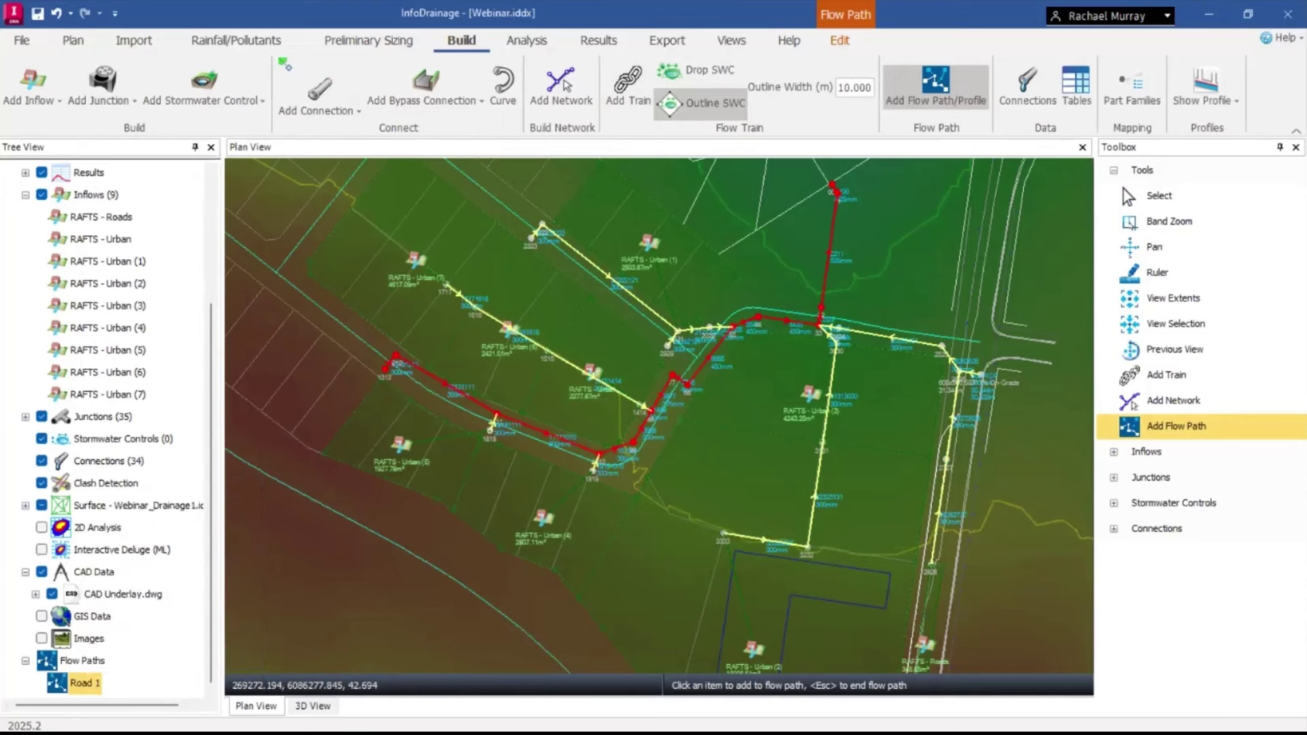
# Open the network design criteria and use the ARR storm from the library for the Rational Method peak flow calculation.
pyautogui.click(401, 41)
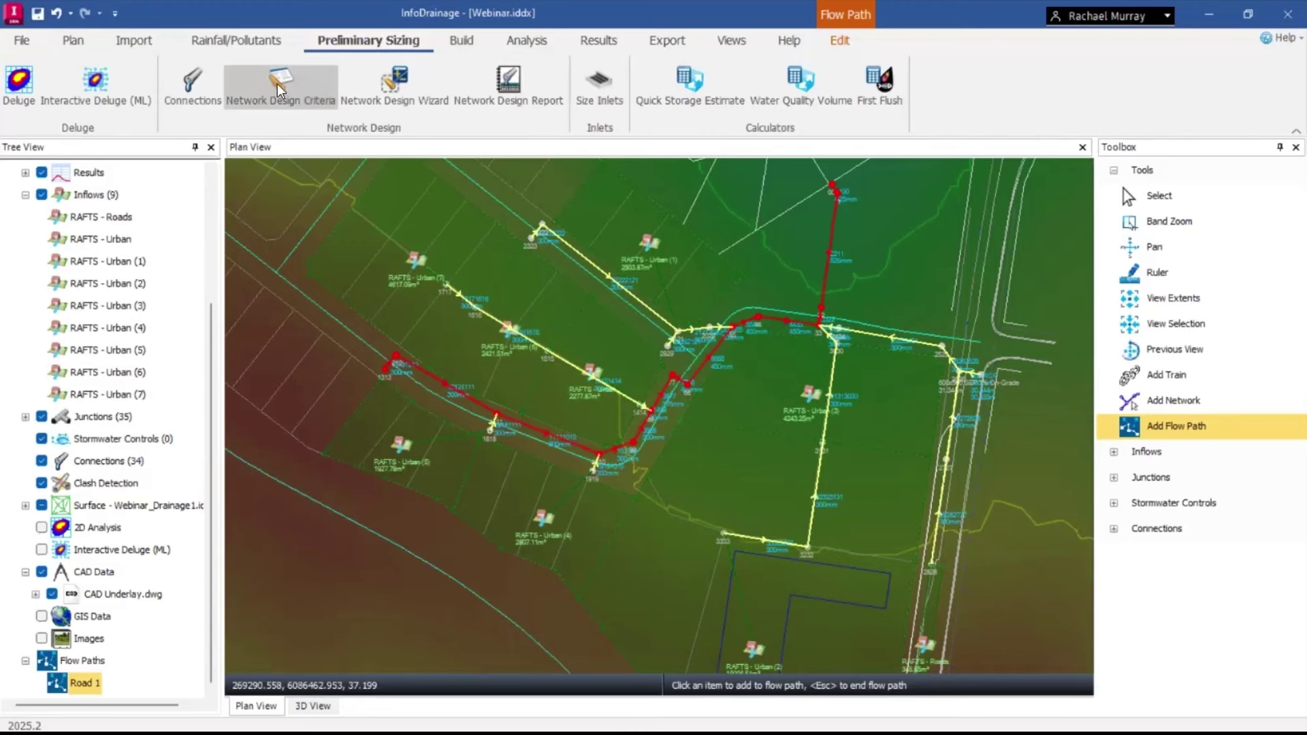
pyautogui.click(311, 99)
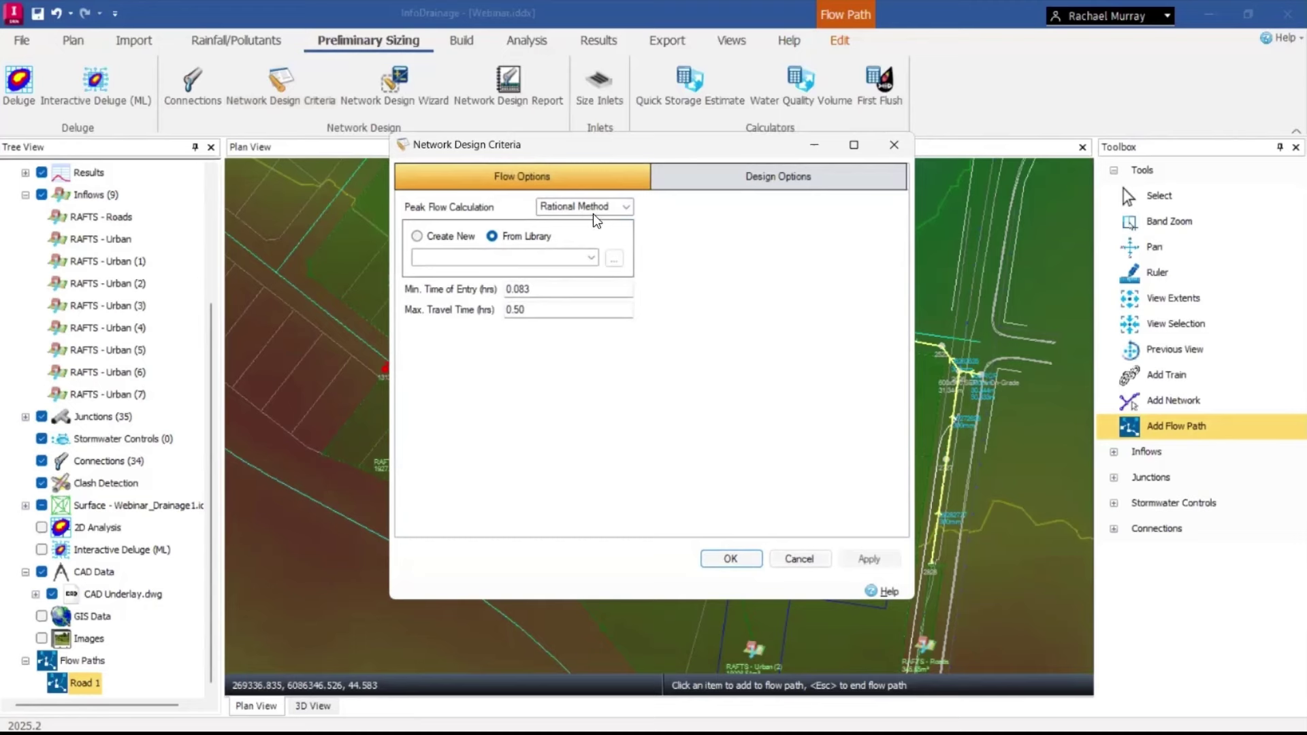
pyautogui.click(591, 257)
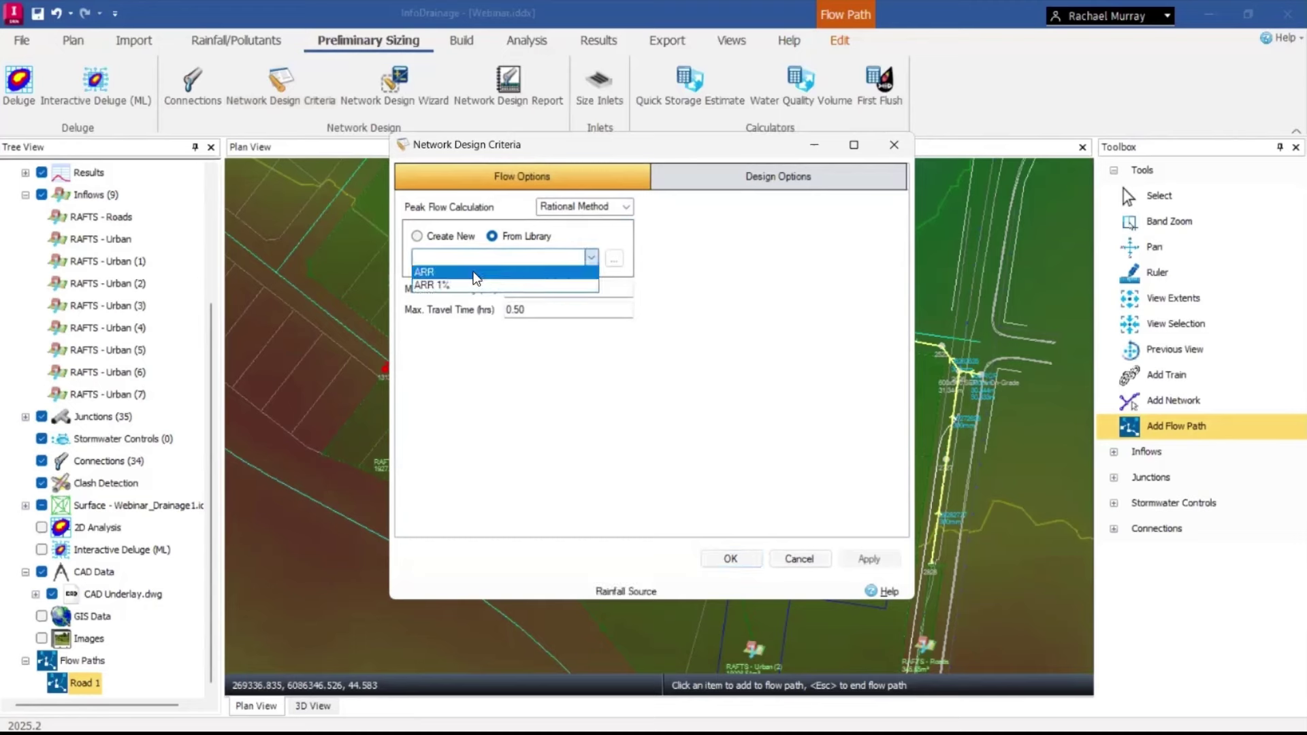
pyautogui.click(427, 273)
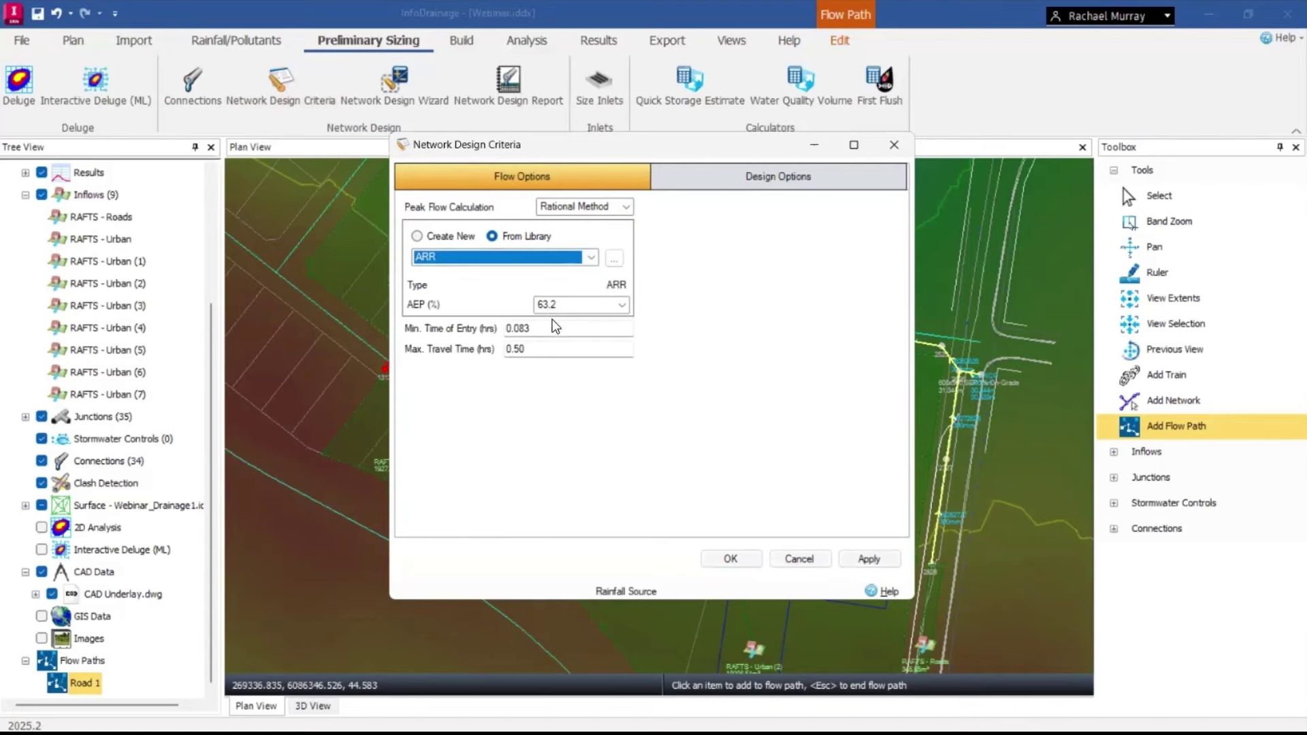
# Load the Class 2 RCP Pipes.idpipx file into the pipe size library of the design options.
pyautogui.click(753, 175)
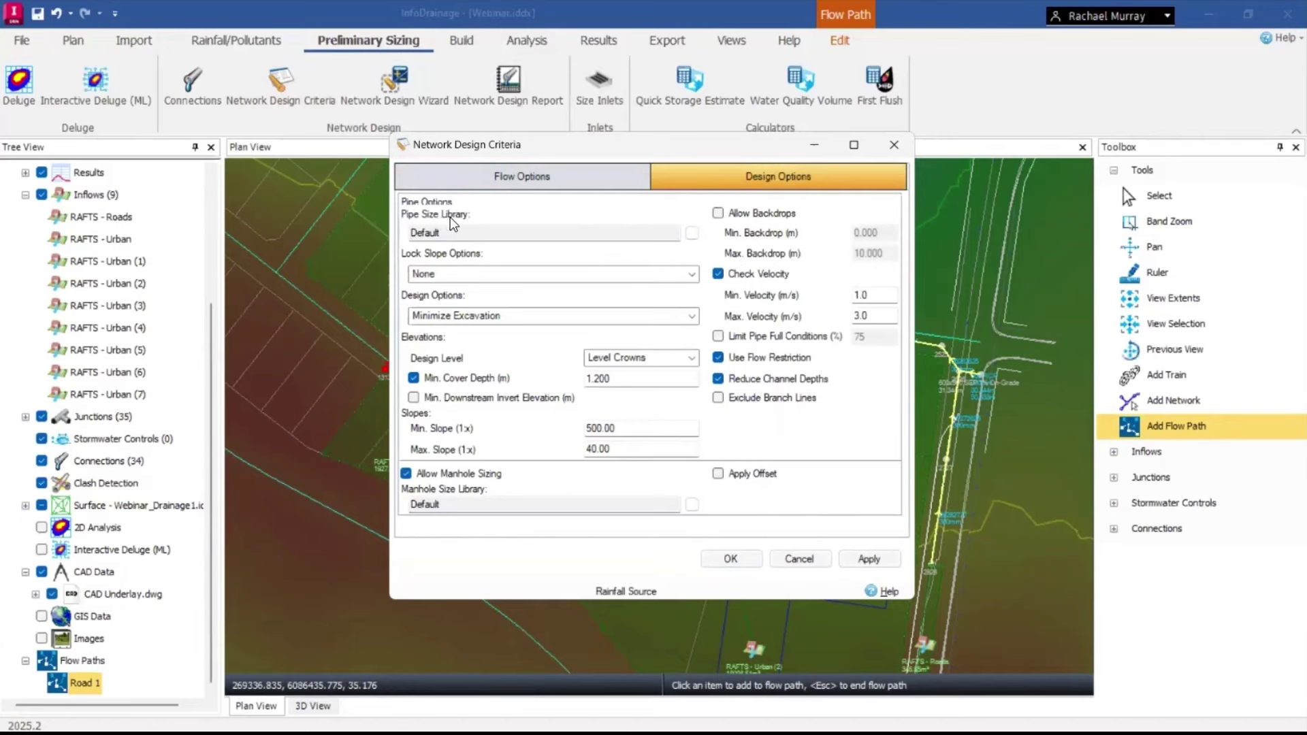
pyautogui.click(692, 236)
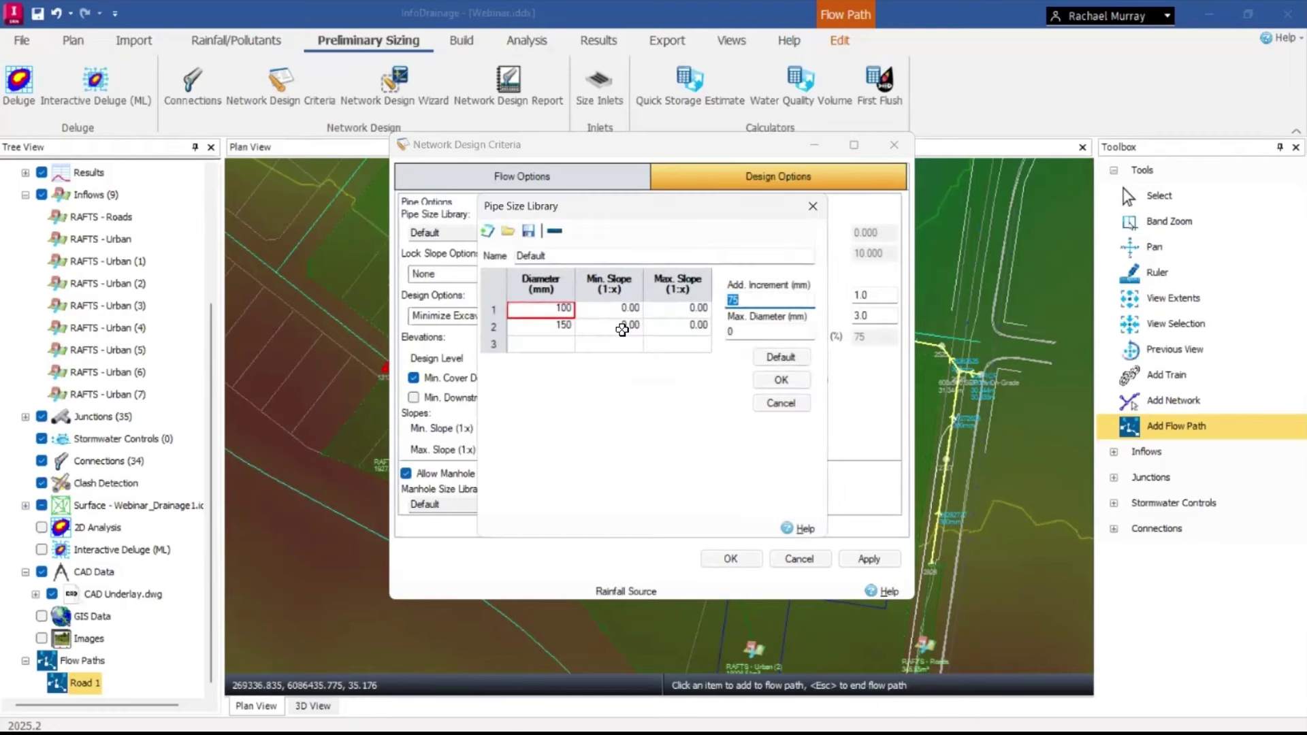
pyautogui.click(509, 233)
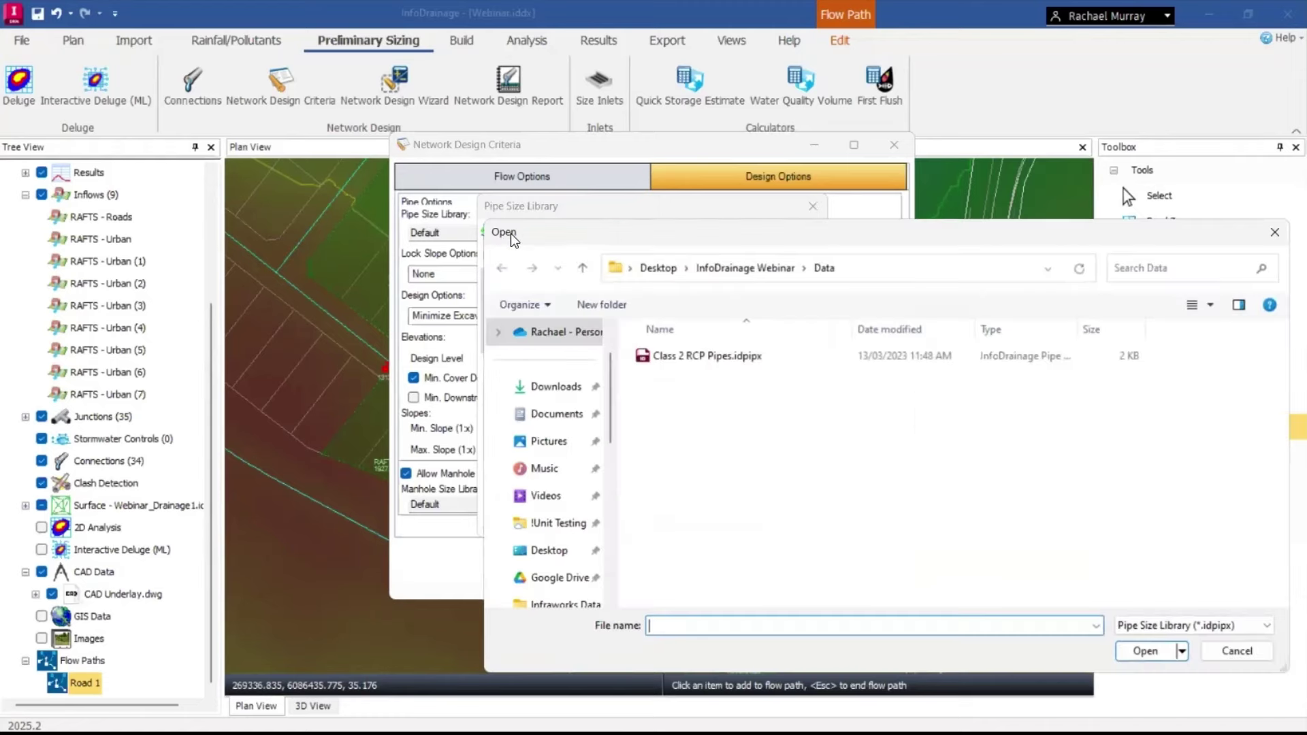
pyautogui.click(692, 356)
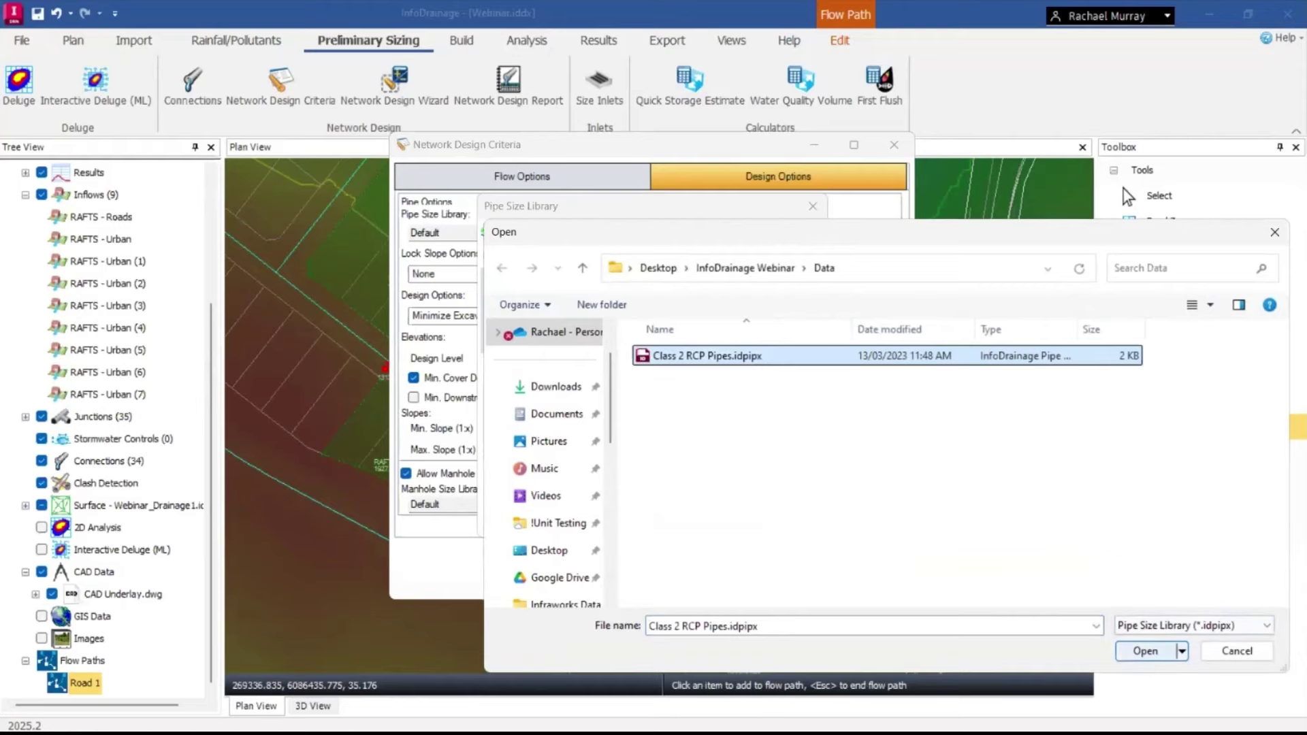
pyautogui.click(1146, 651)
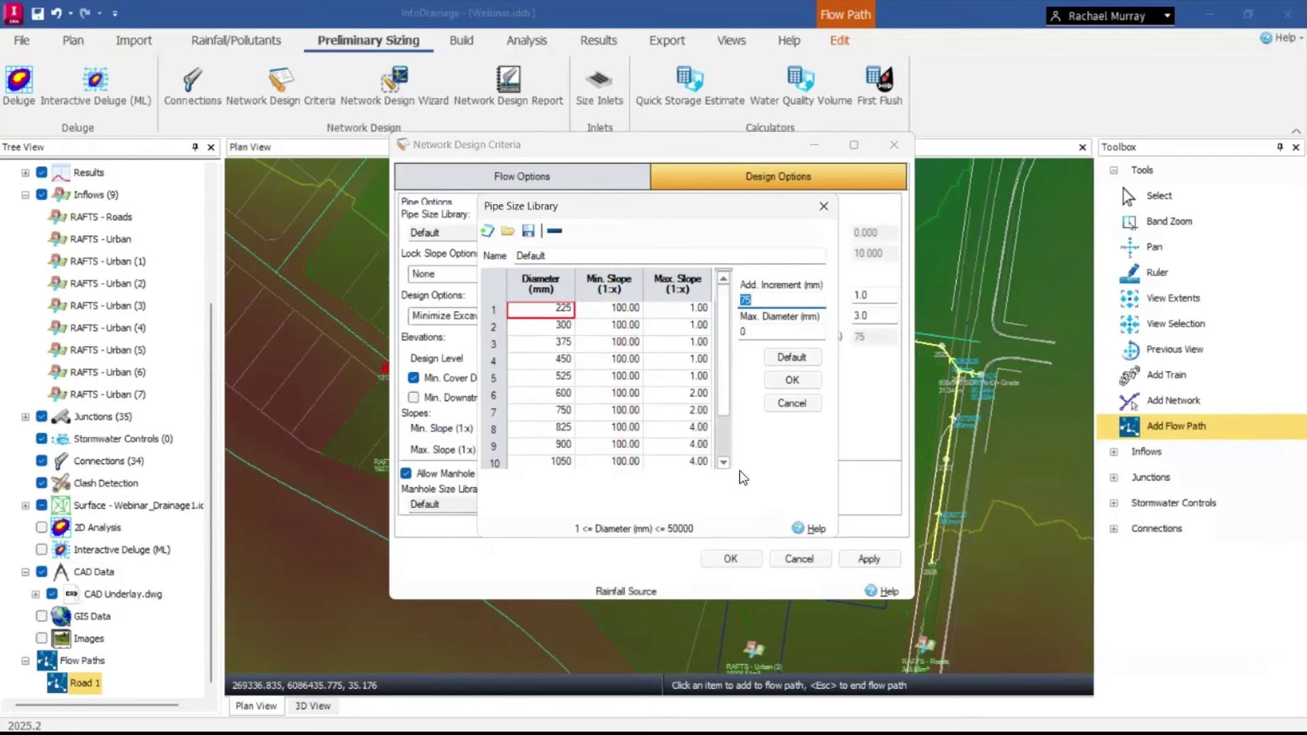
# Remove the 225 mm diameter from the pipe size library and accept the library.
pyautogui.click(552, 311)
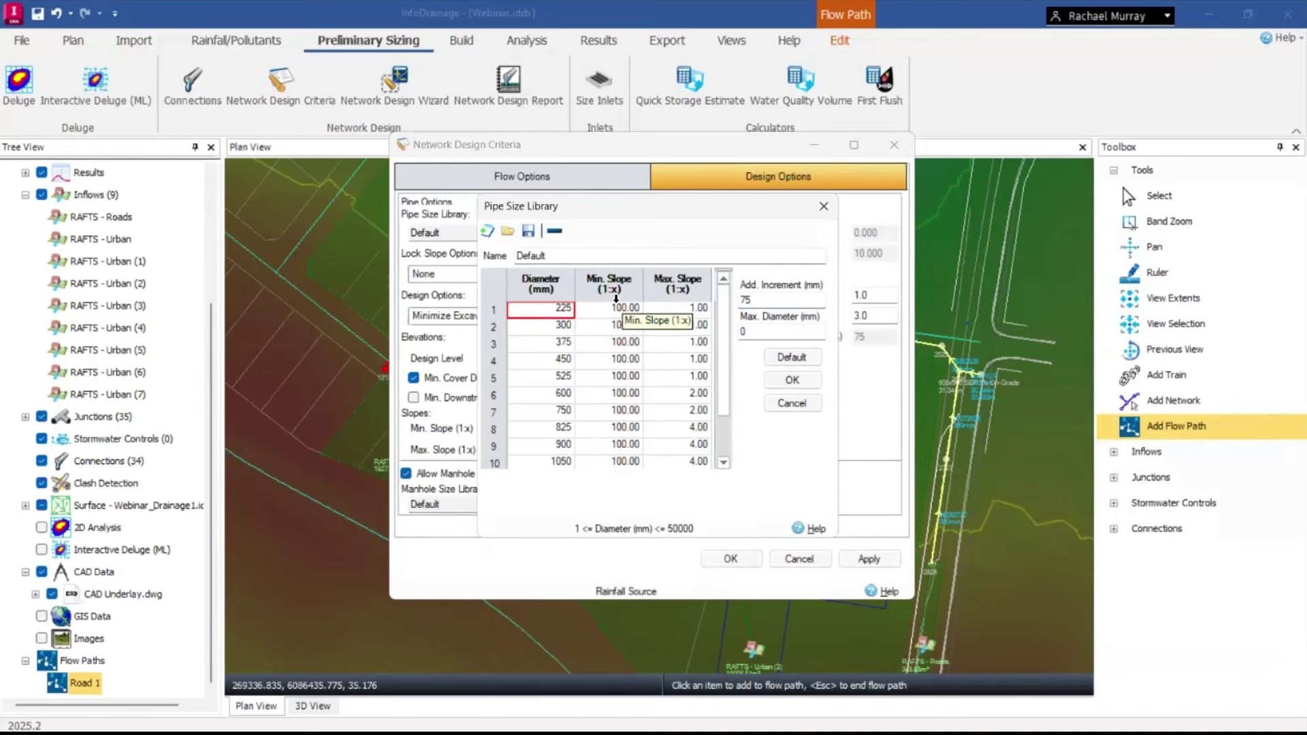
pyautogui.click(556, 232)
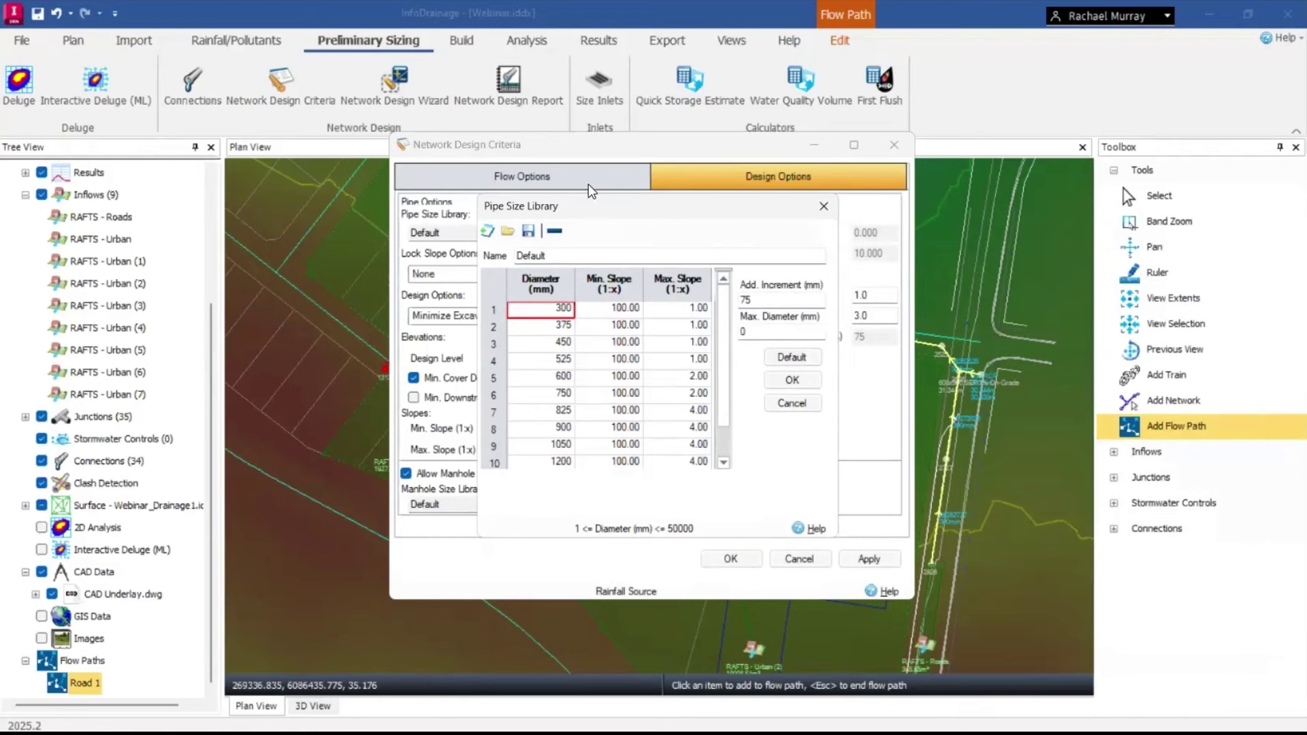
pyautogui.moveTo(597, 209); pyautogui.dragTo(569, 205)
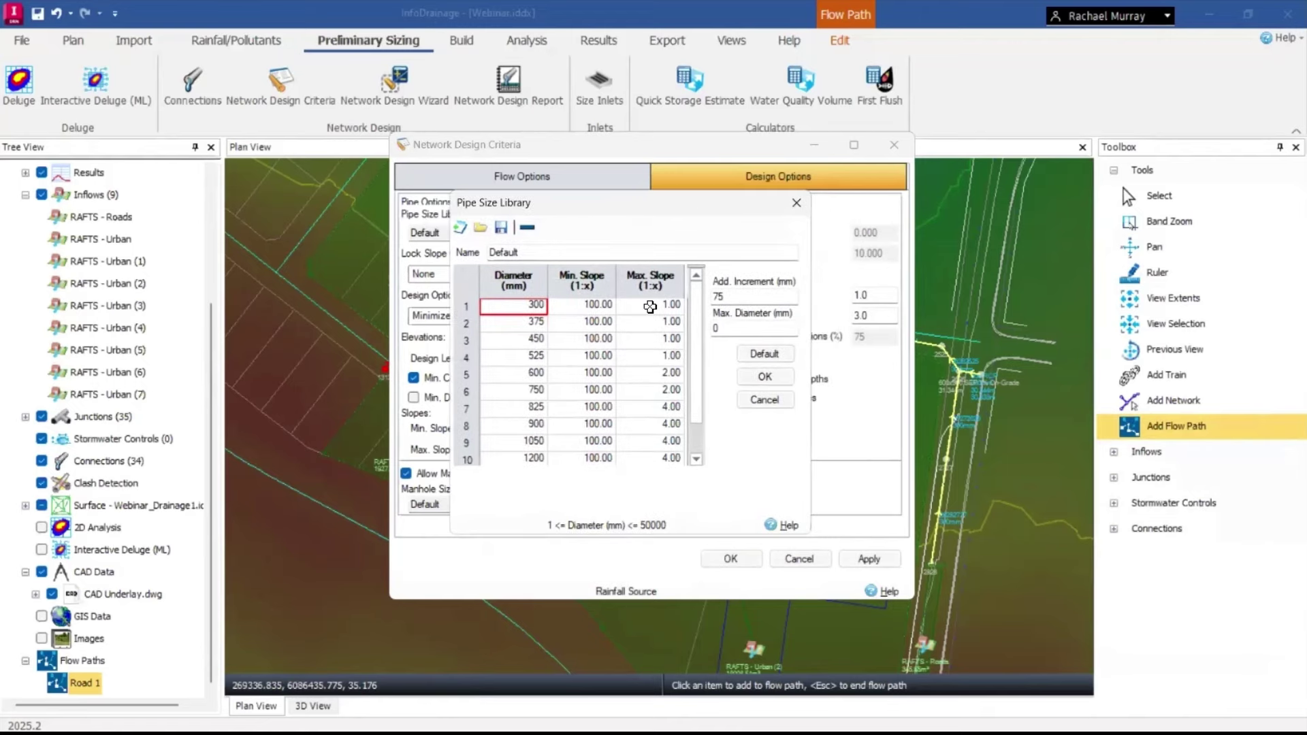
pyautogui.click(766, 379)
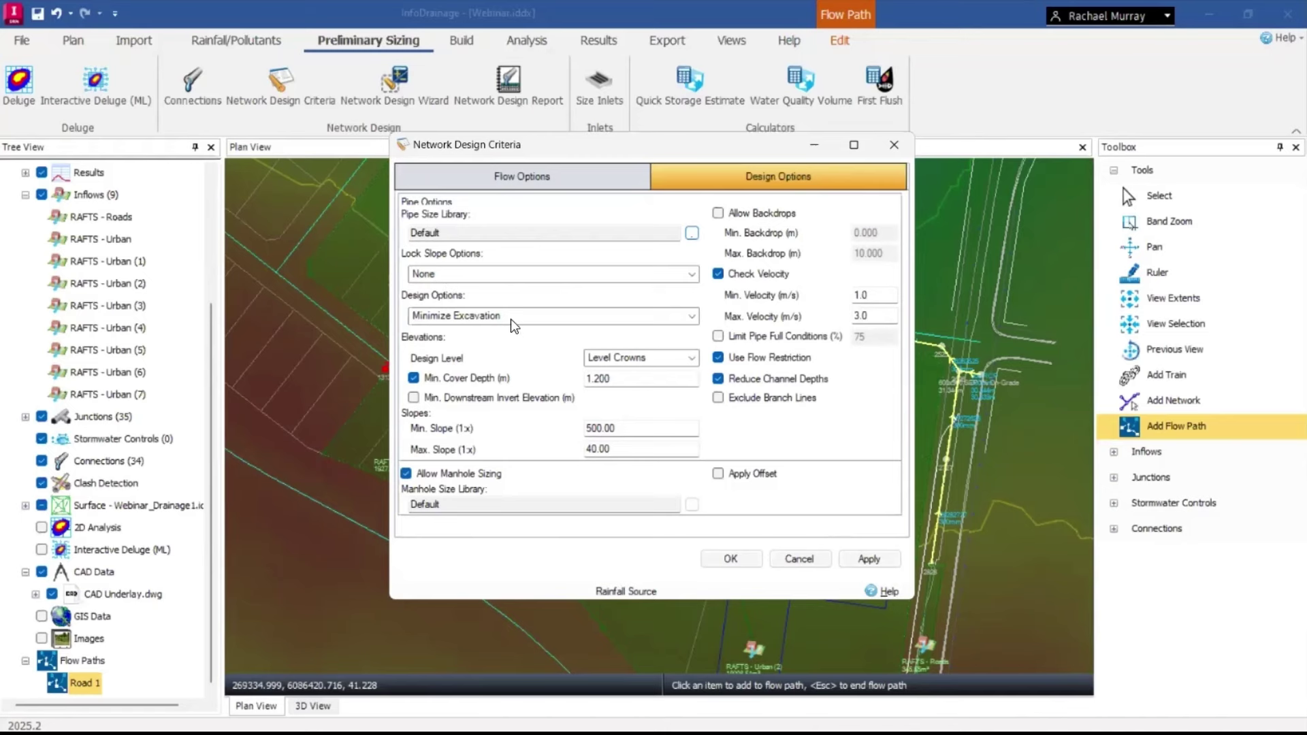
# Keep Minimize Excavation as the design option, set the design level to Level Inverts and the minimum cover depth to 0.9 m.
pyautogui.click(694, 314)
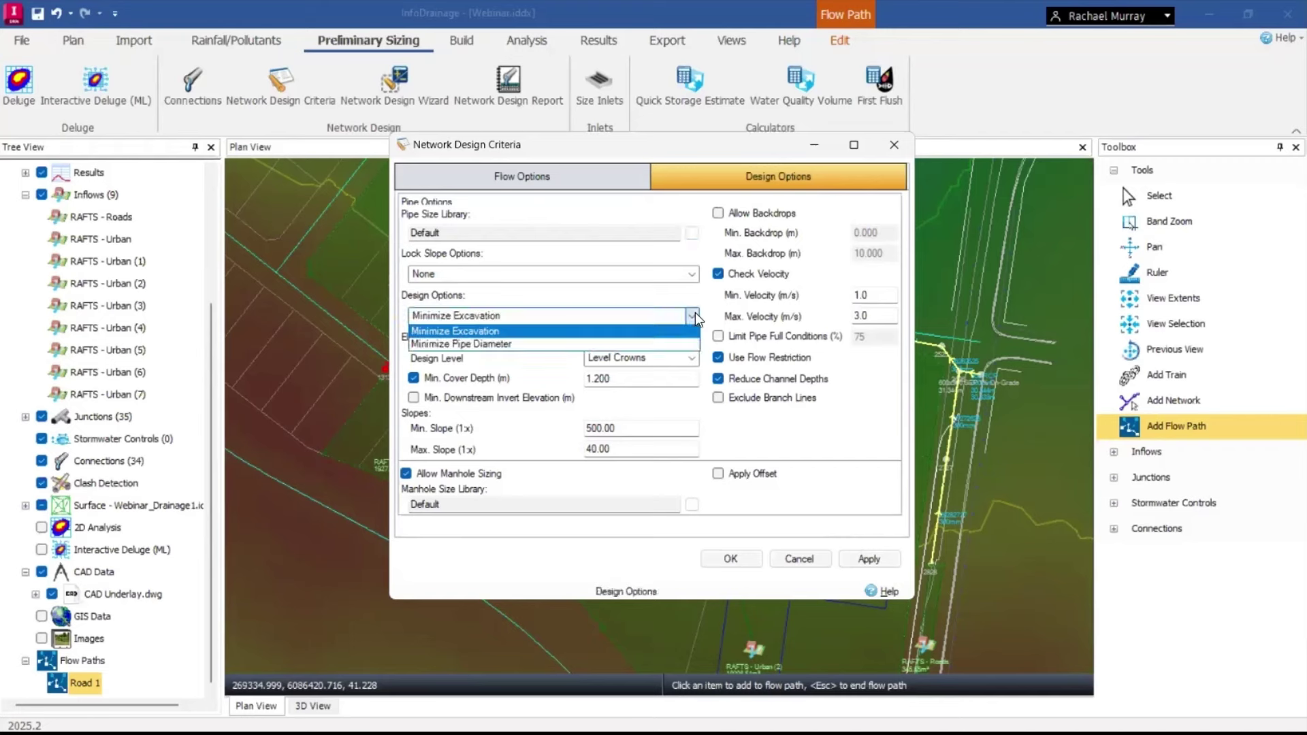
pyautogui.click(655, 333)
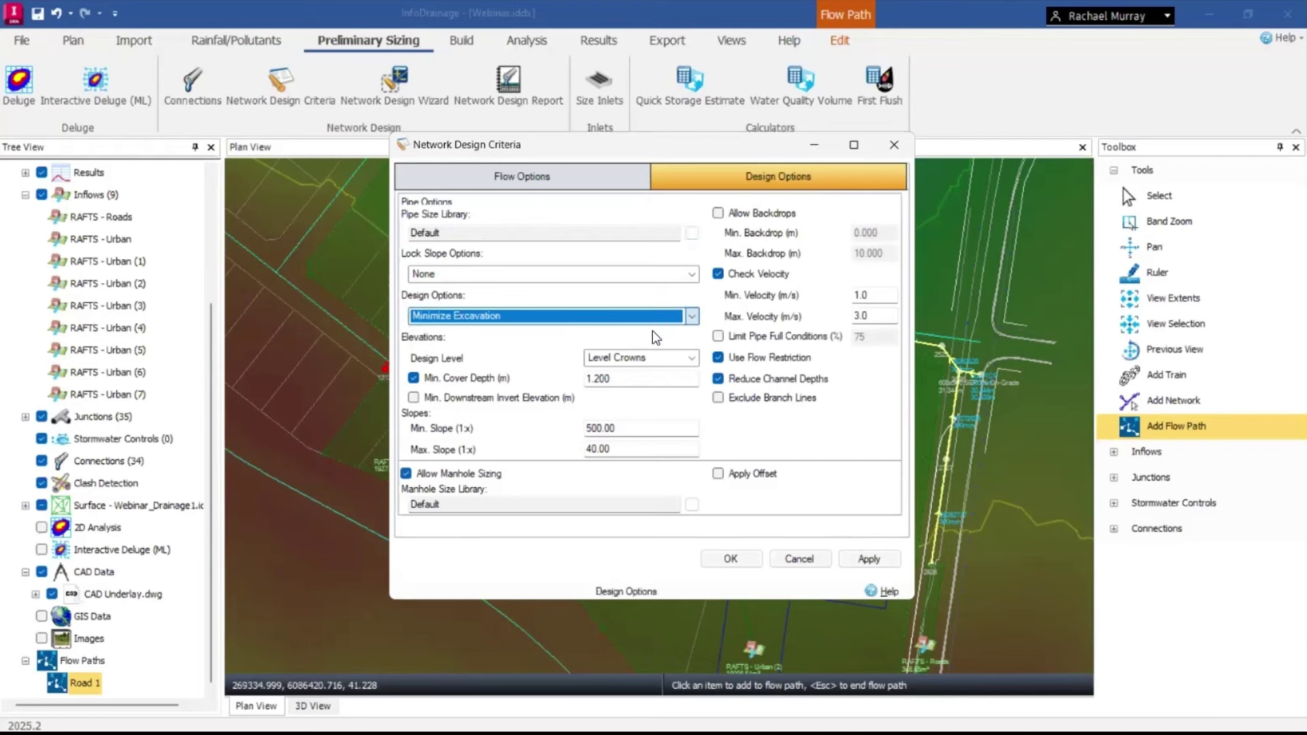
pyautogui.click(696, 356)
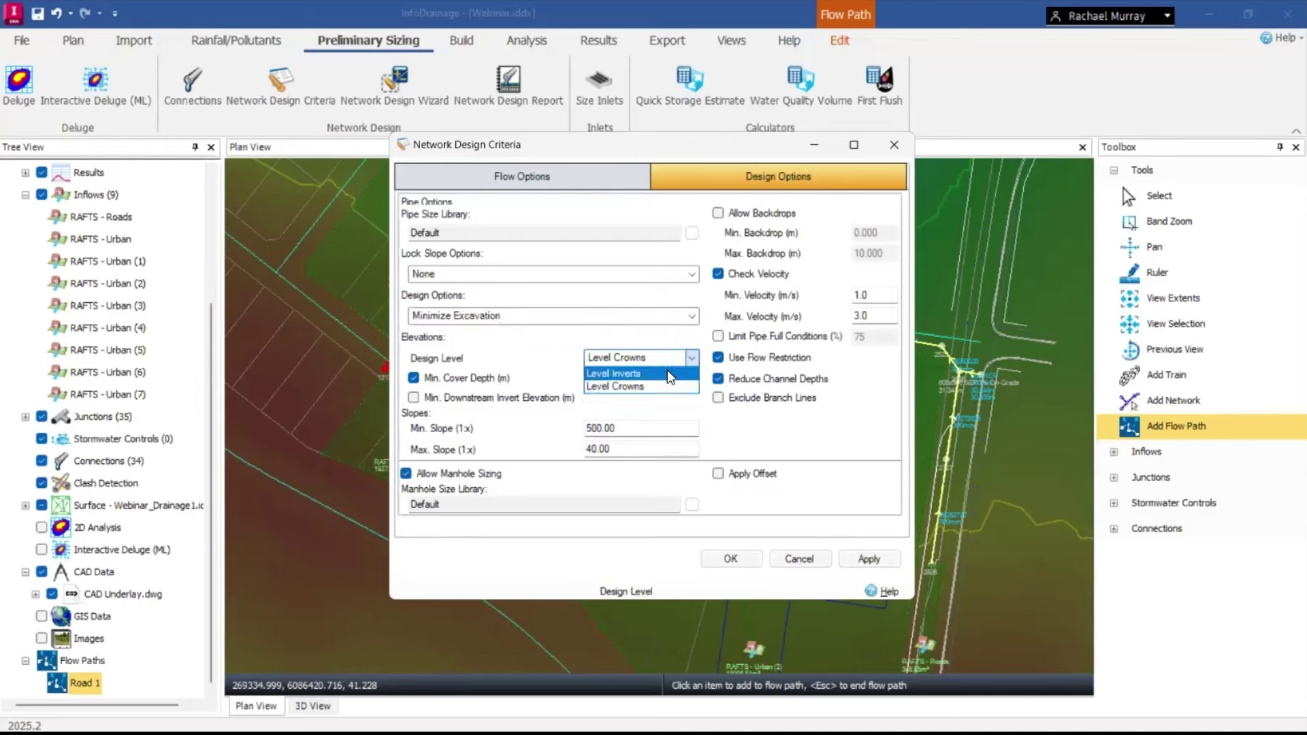
pyautogui.click(667, 370)
pyautogui.click(640, 378)
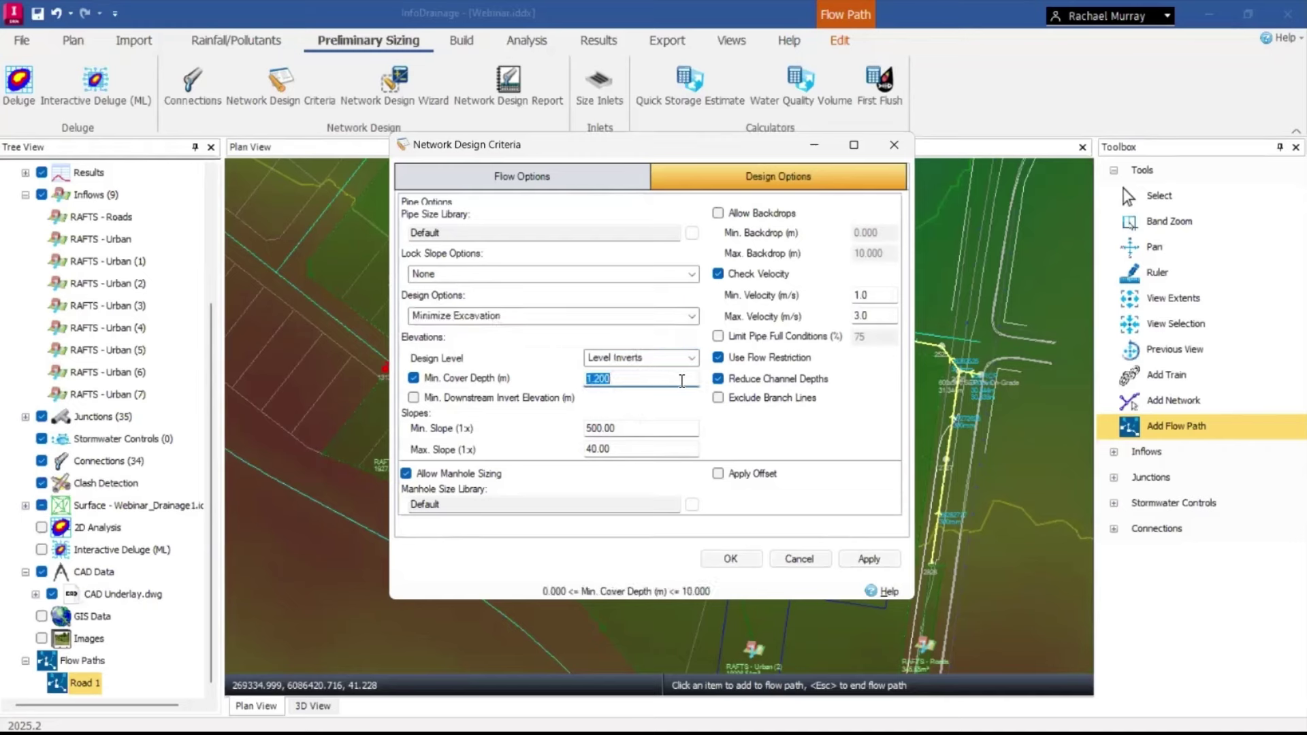
pyautogui.write('0.9')
# Set the minimum pipe slope to 1:100 and the maximum pipe slope to 1:4.
pyautogui.click(611, 428)
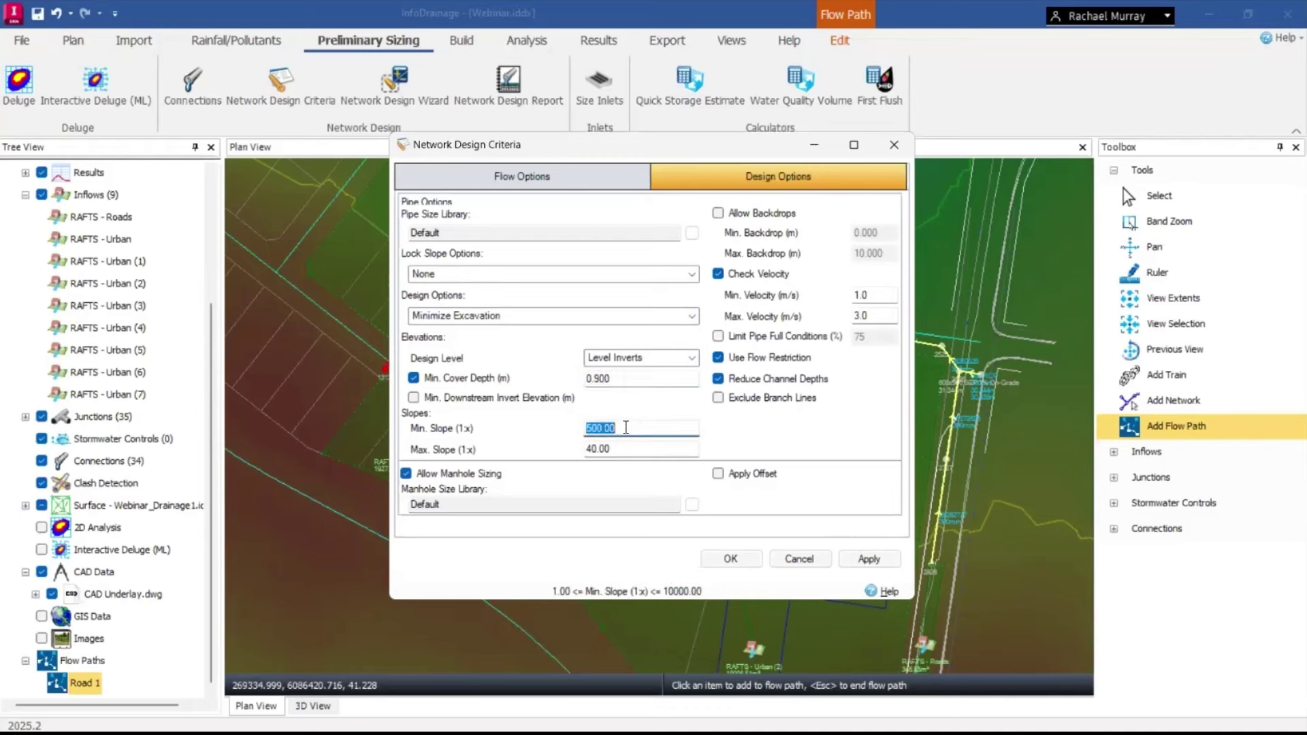
pyautogui.write('100')
pyautogui.click(657, 450)
pyautogui.write('4')
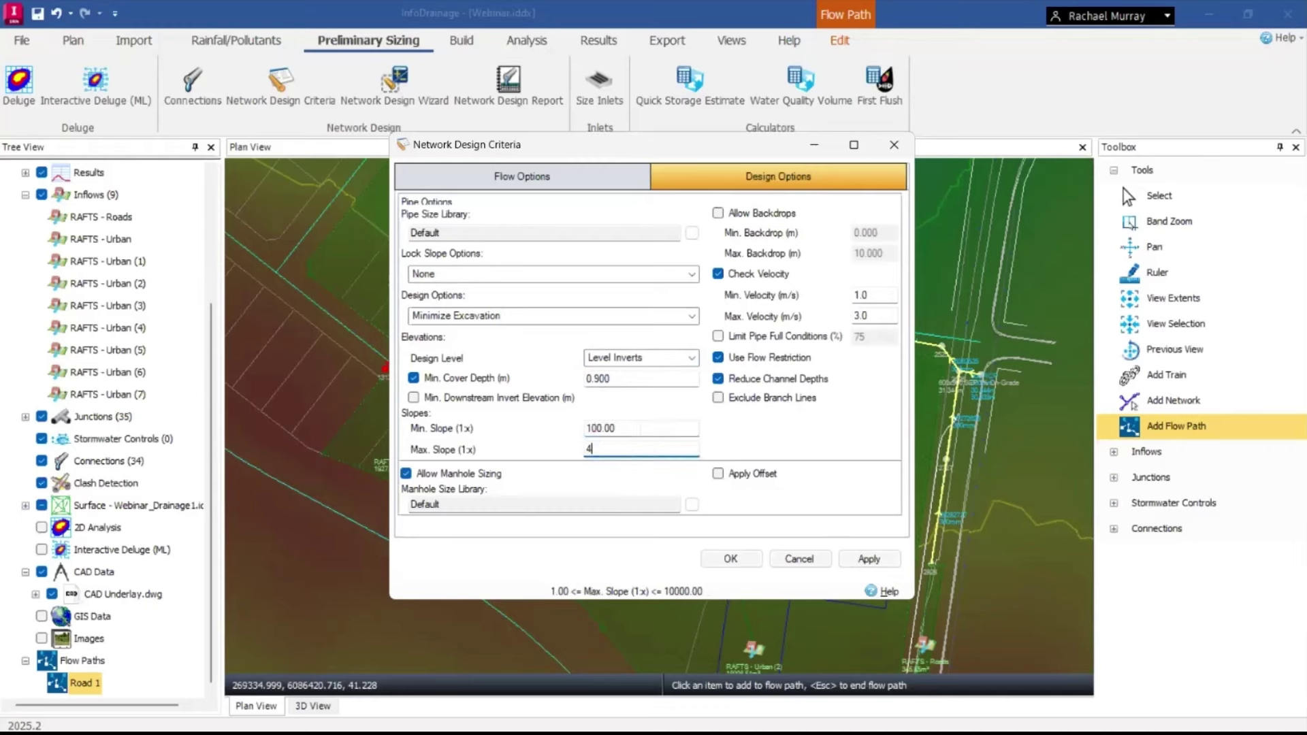
# Keep manhole sizing allowed and load Rectangulaar Manholes.idmhsx into the manhole size library.
pyautogui.click(504, 481)
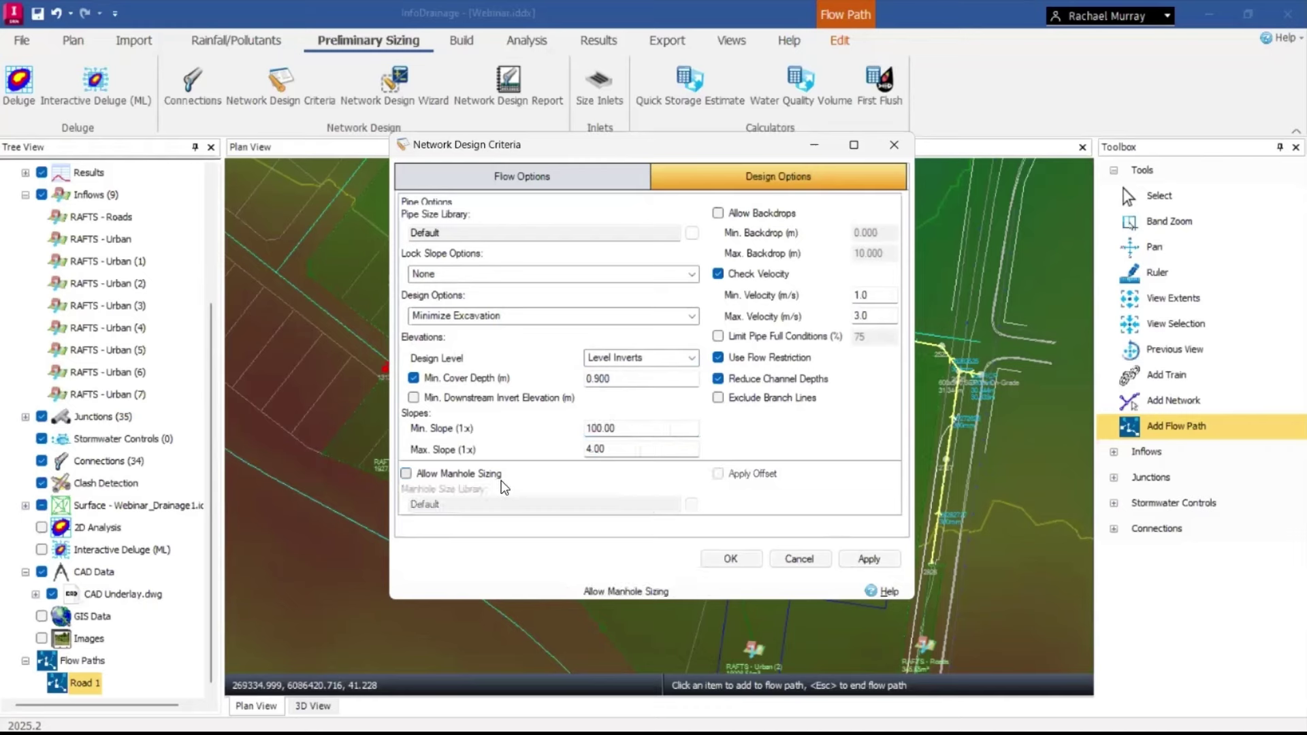
pyautogui.click(435, 476)
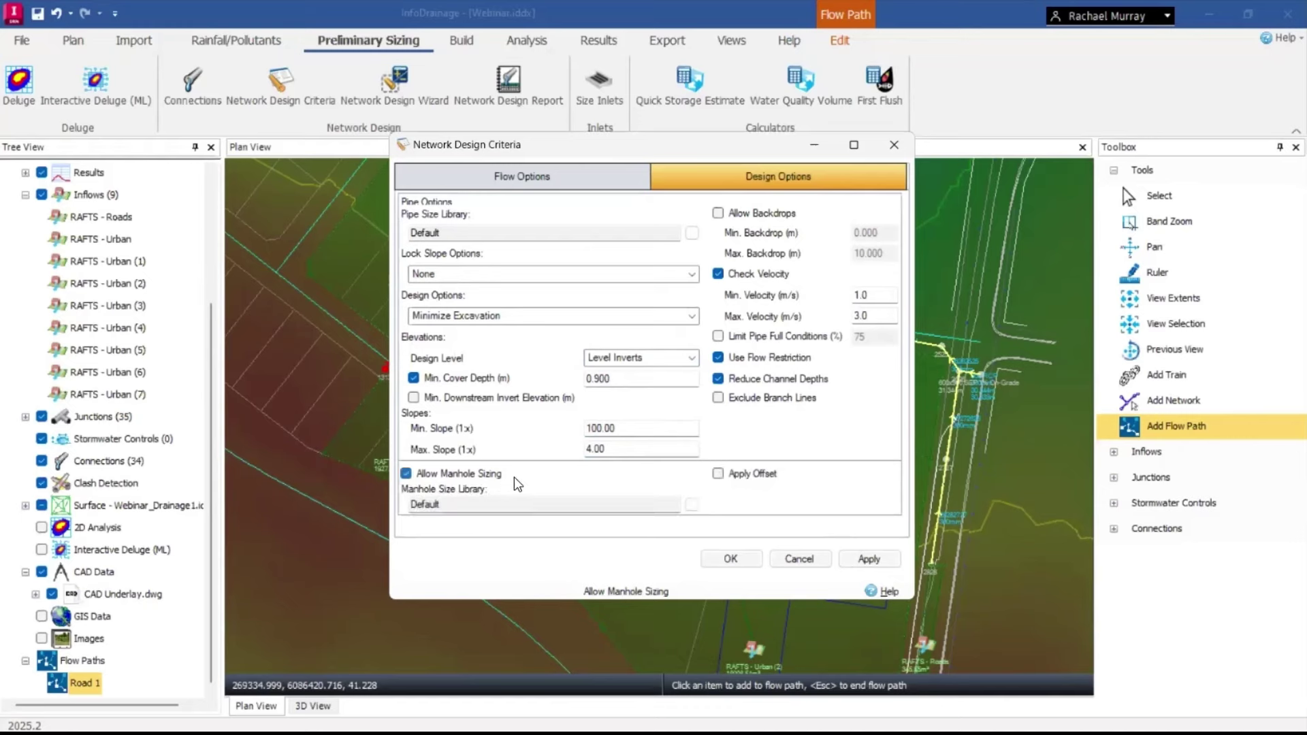
pyautogui.click(692, 505)
pyautogui.click(462, 153)
pyautogui.click(688, 279)
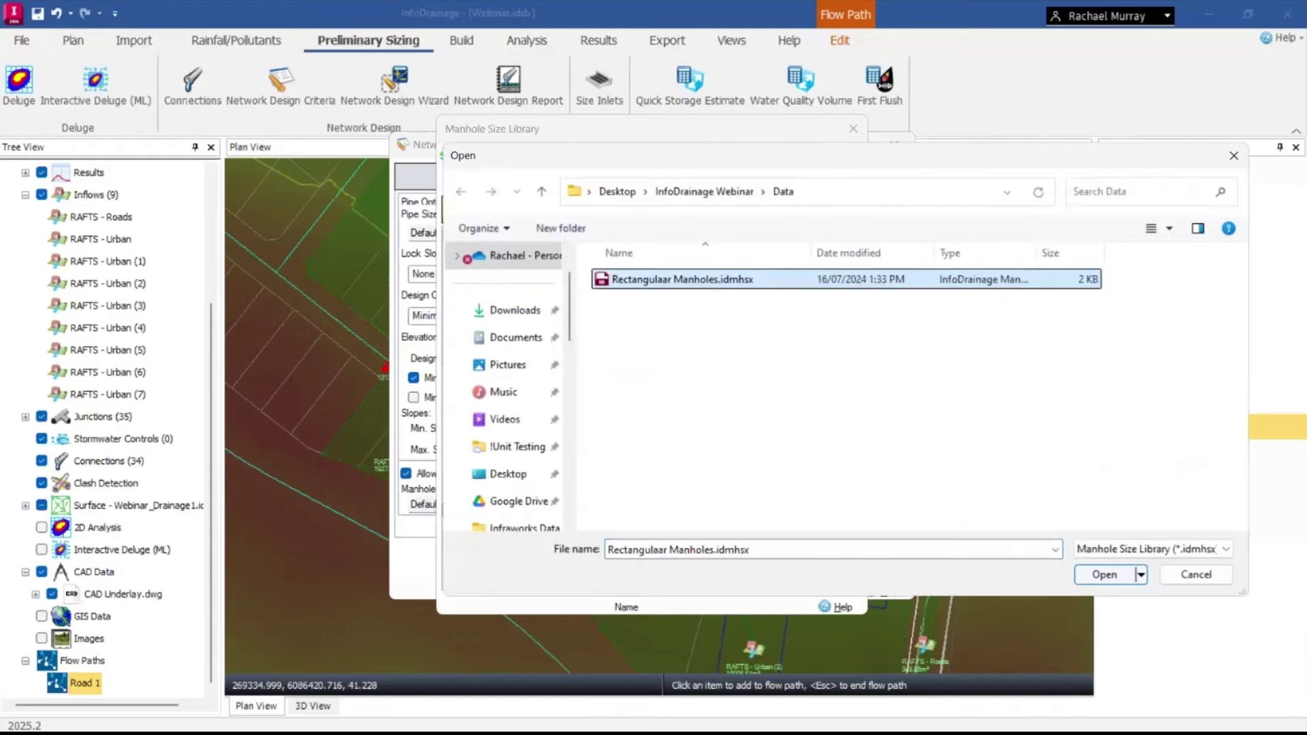
pyautogui.click(1105, 575)
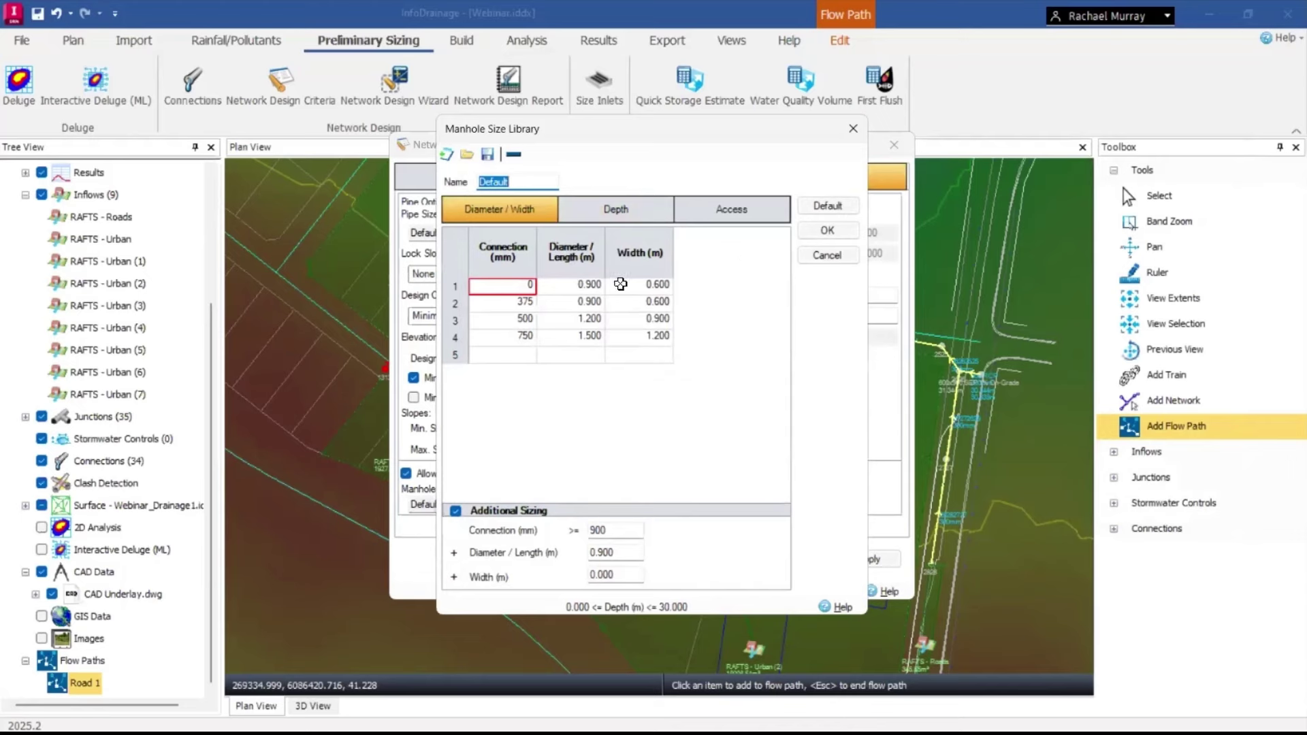
# Review the connection, depth and access sizes of the loaded manhole library and accept it.
pyautogui.click(496, 302)
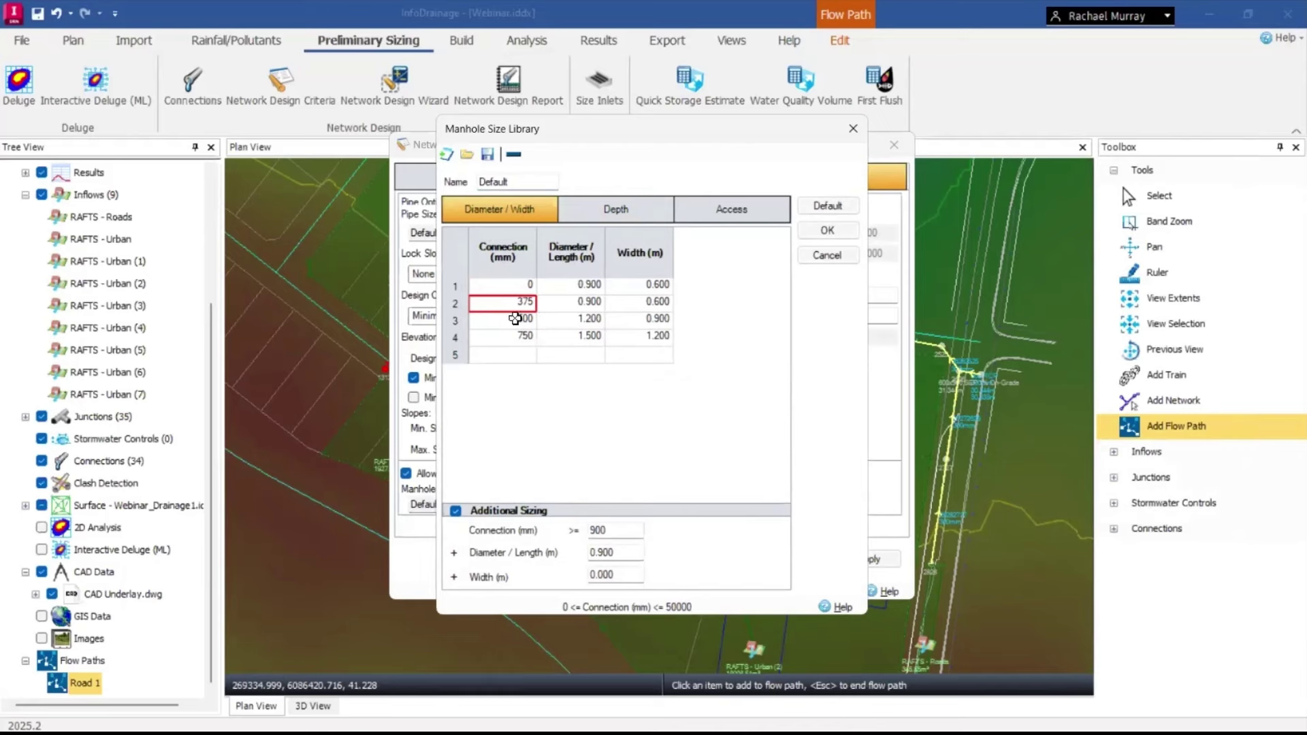
pyautogui.click(511, 322)
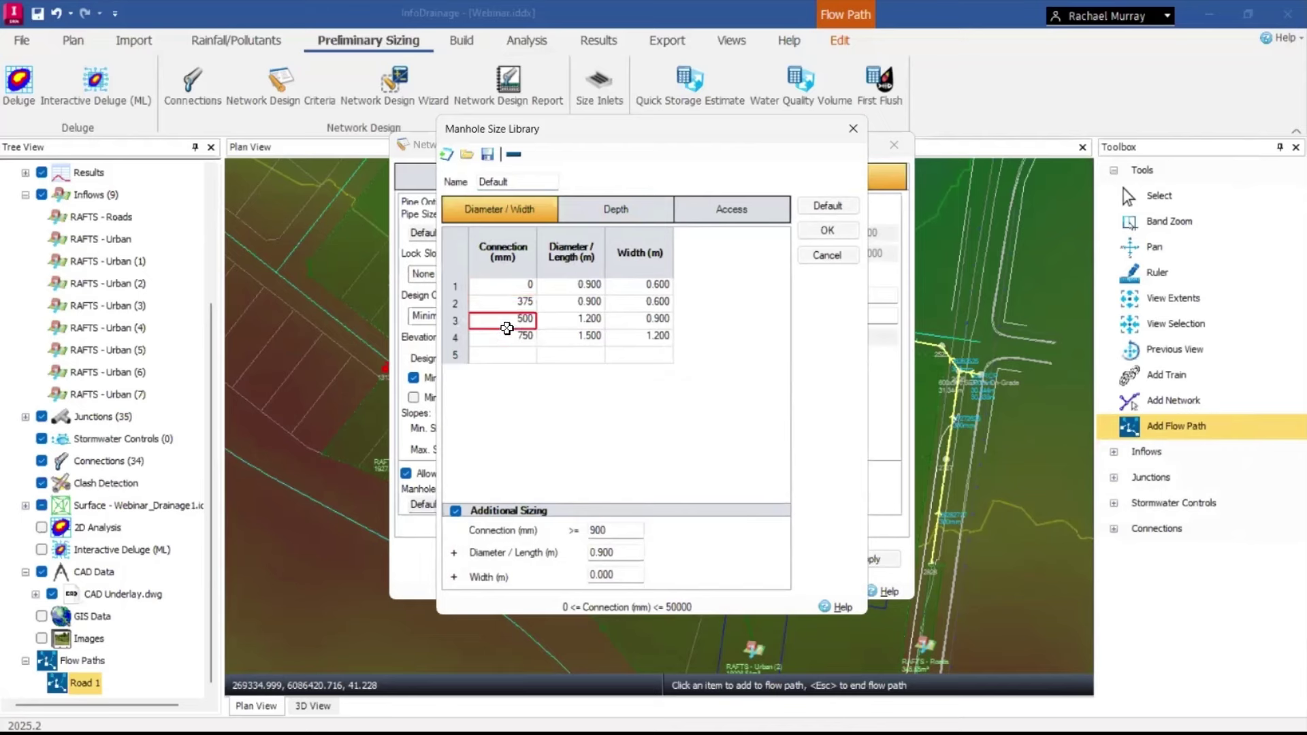
pyautogui.click(628, 219)
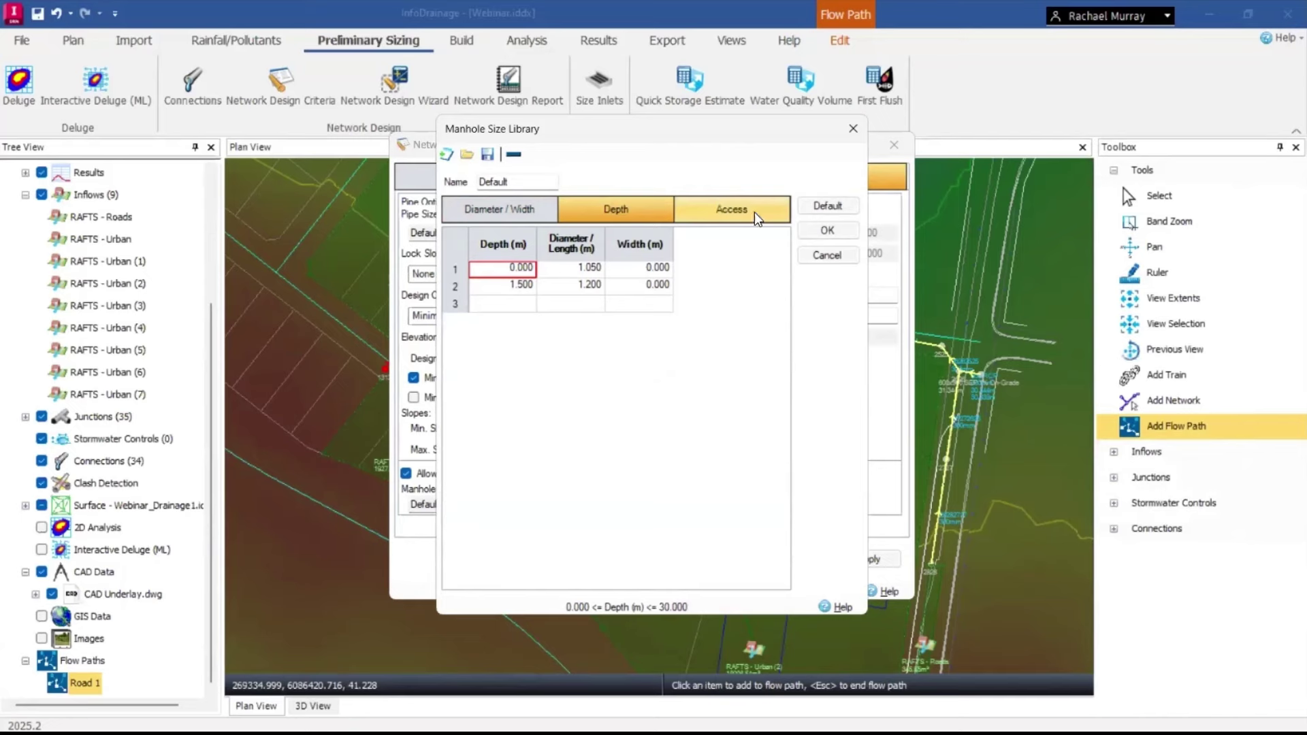
pyautogui.click(723, 219)
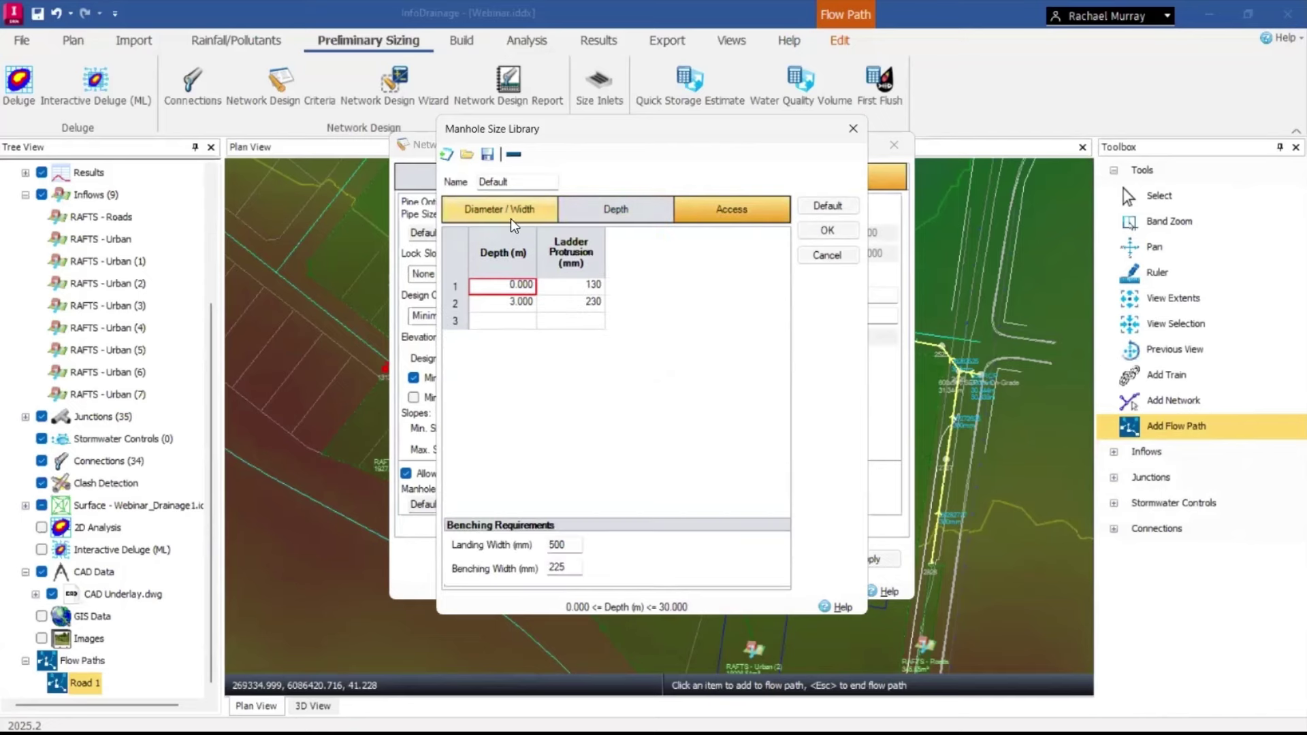
pyautogui.click(822, 232)
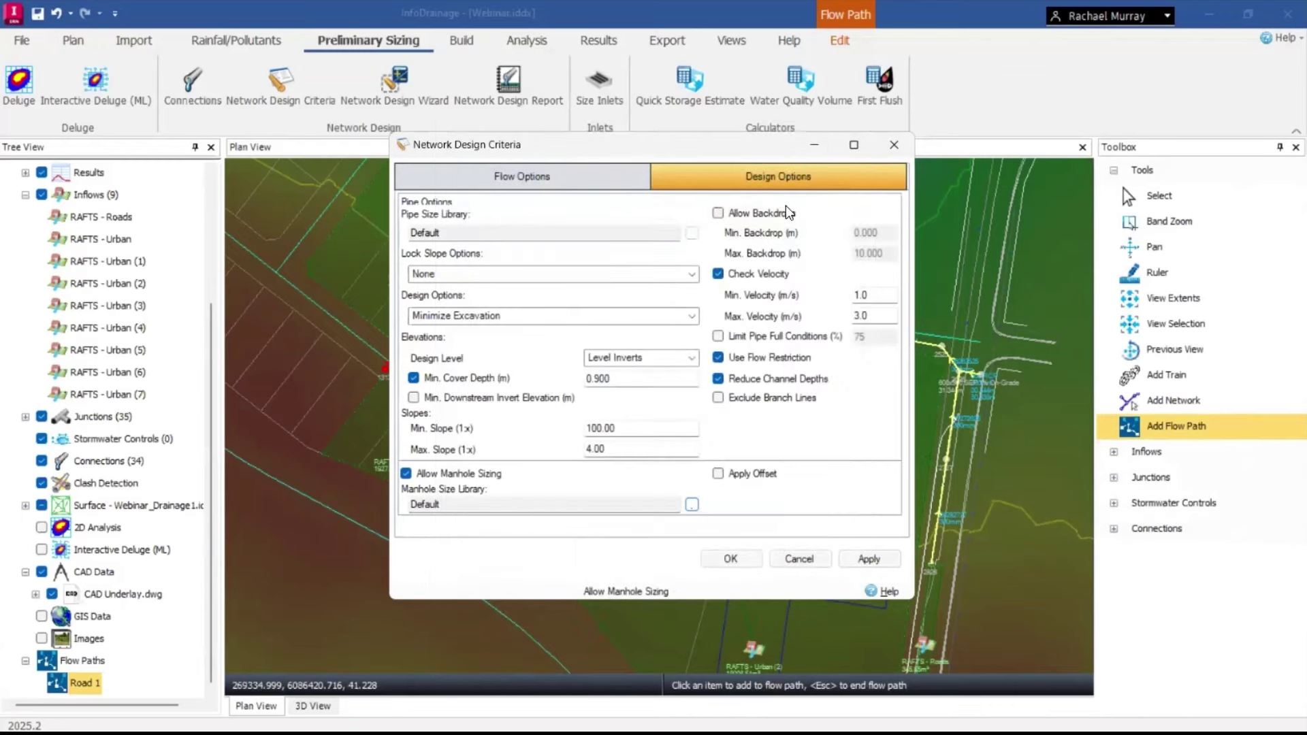
# Allow backdrops with a maximum backdrop of 0.5 m and accept the network design criteria.
pyautogui.click(730, 213)
pyautogui.doubleClick(890, 252)
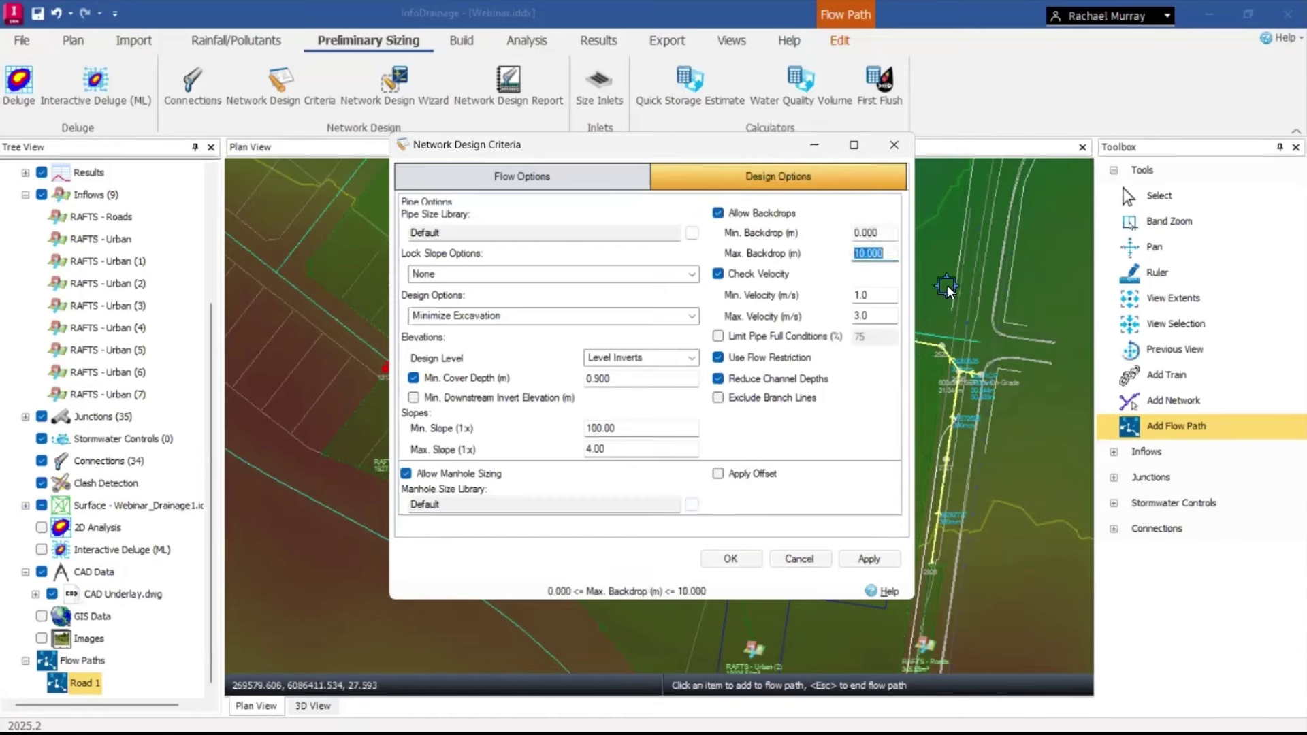
pyautogui.write('0.5')
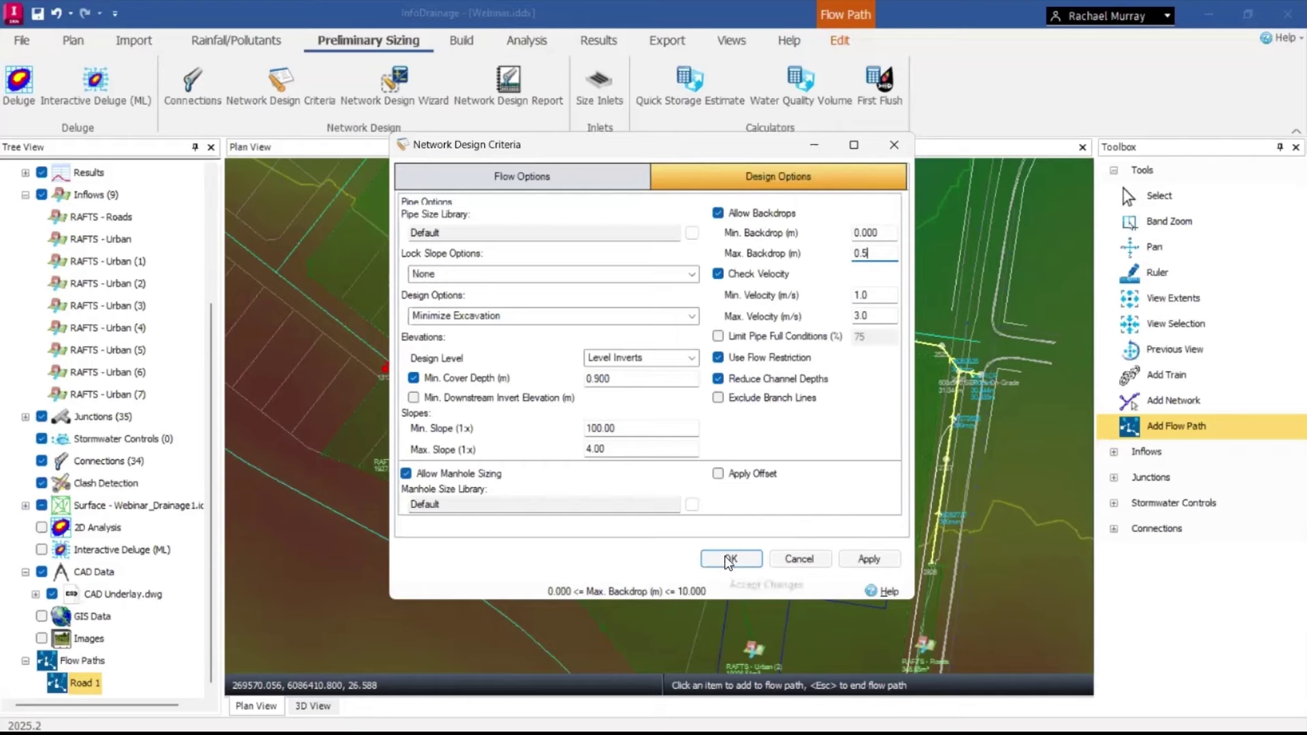
pyautogui.click(751, 557)
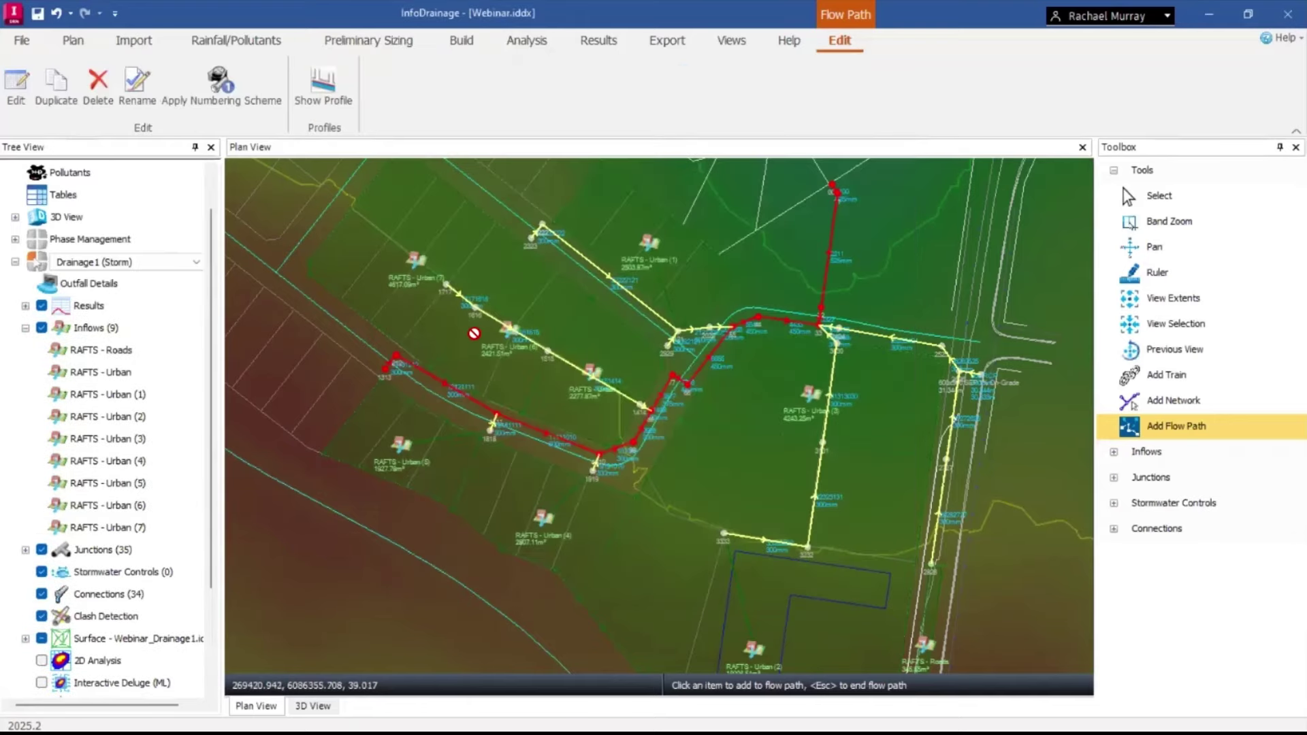
# Run the Network Design Wizard on flow path Road 1, keeping the Rational Method, ARR rainfall at 63.2% AEP and the defined design options.
pyautogui.click(549, 41)
pyautogui.click(369, 41)
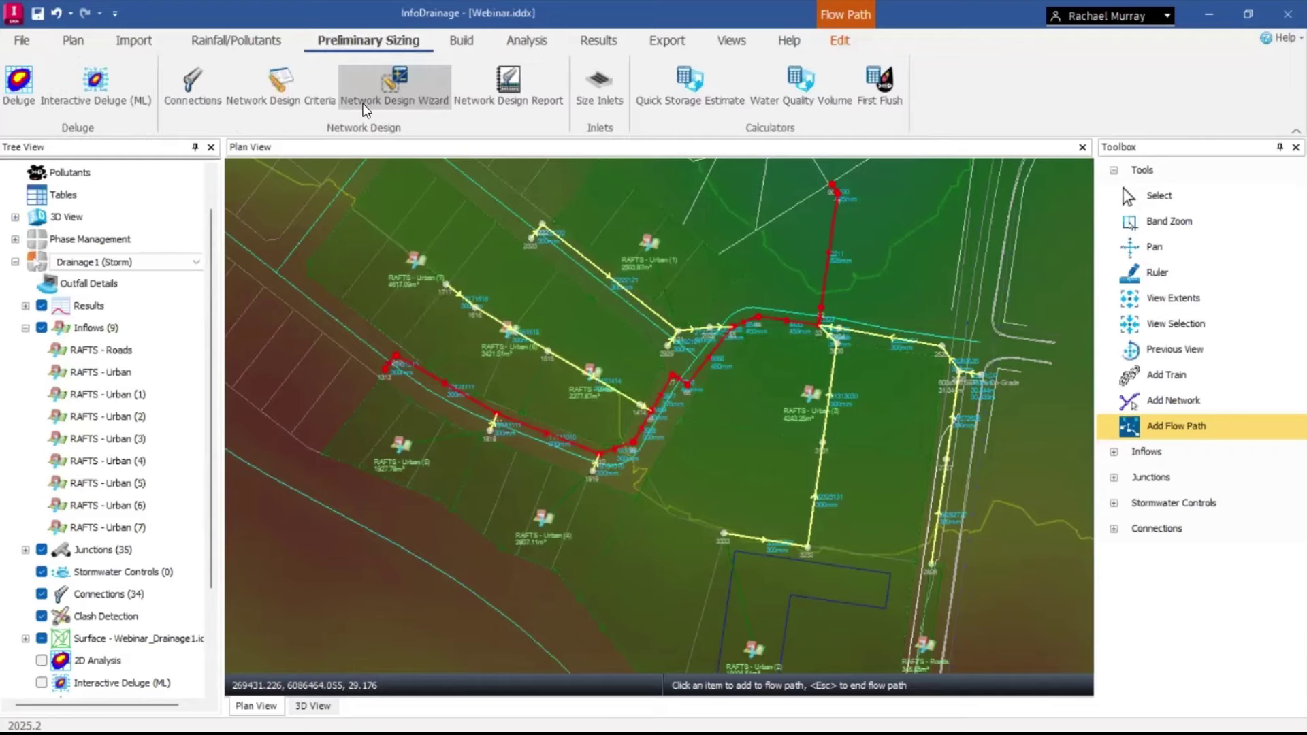
pyautogui.click(423, 100)
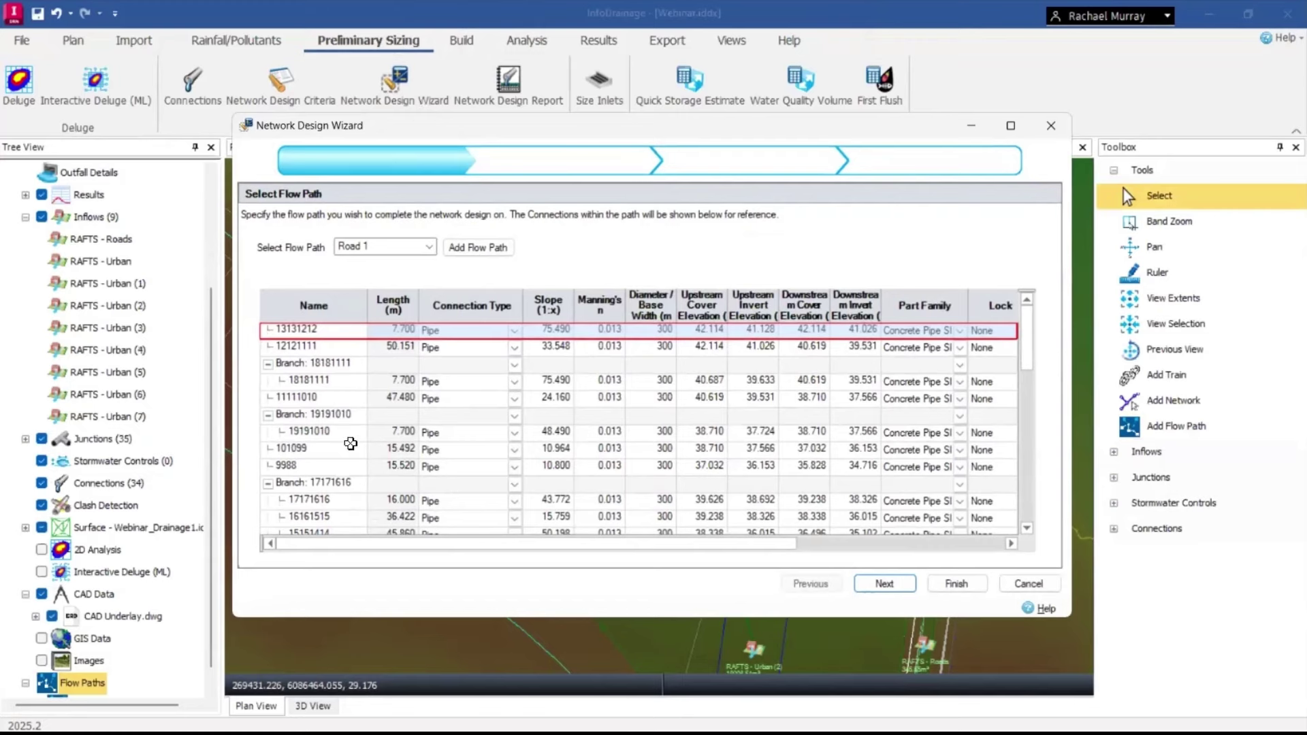
pyautogui.scroll(-3, 342, 504)
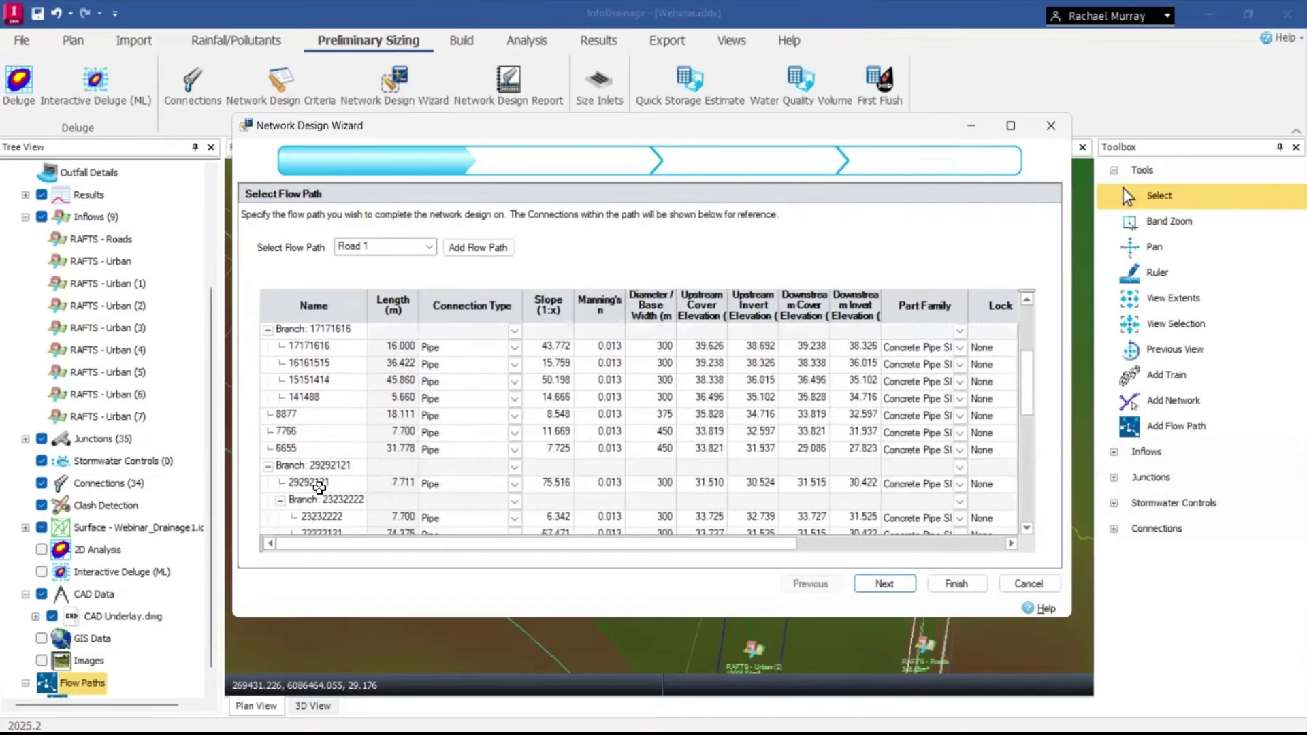
pyautogui.scroll(3, 336, 477)
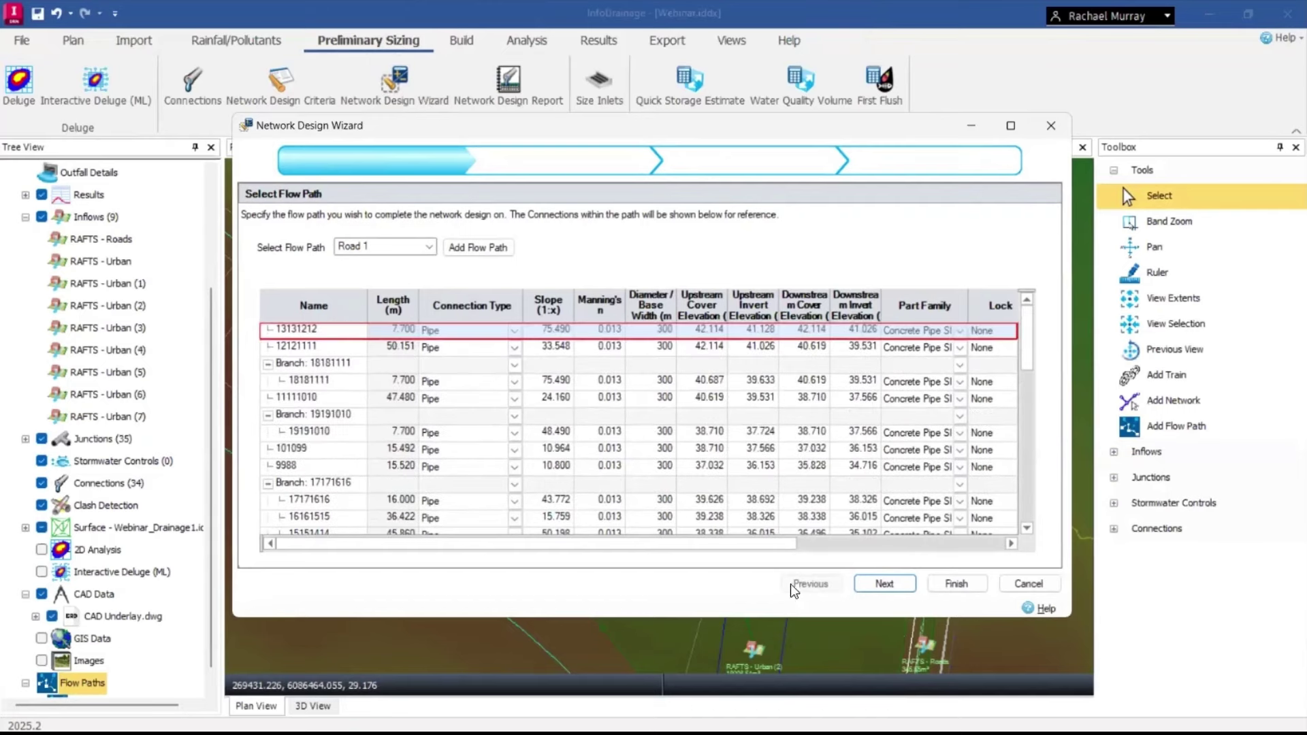
pyautogui.click(884, 584)
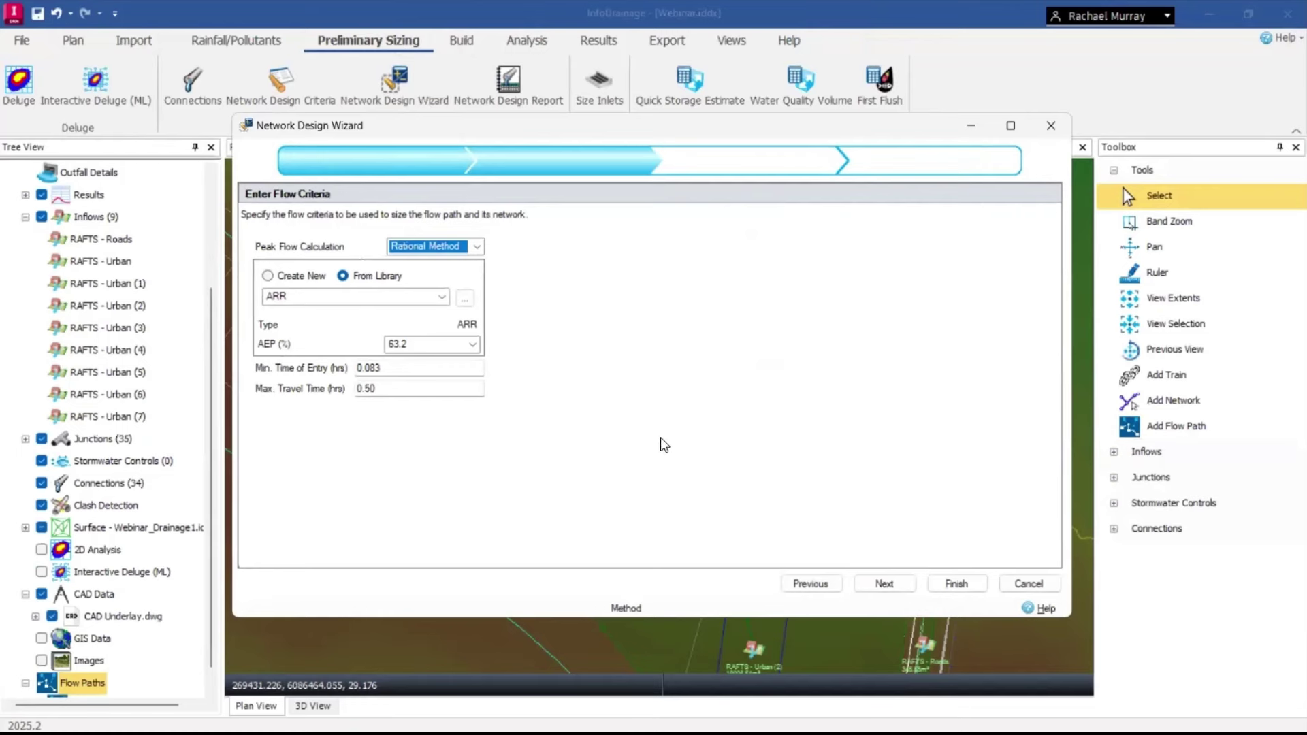
pyautogui.click(896, 584)
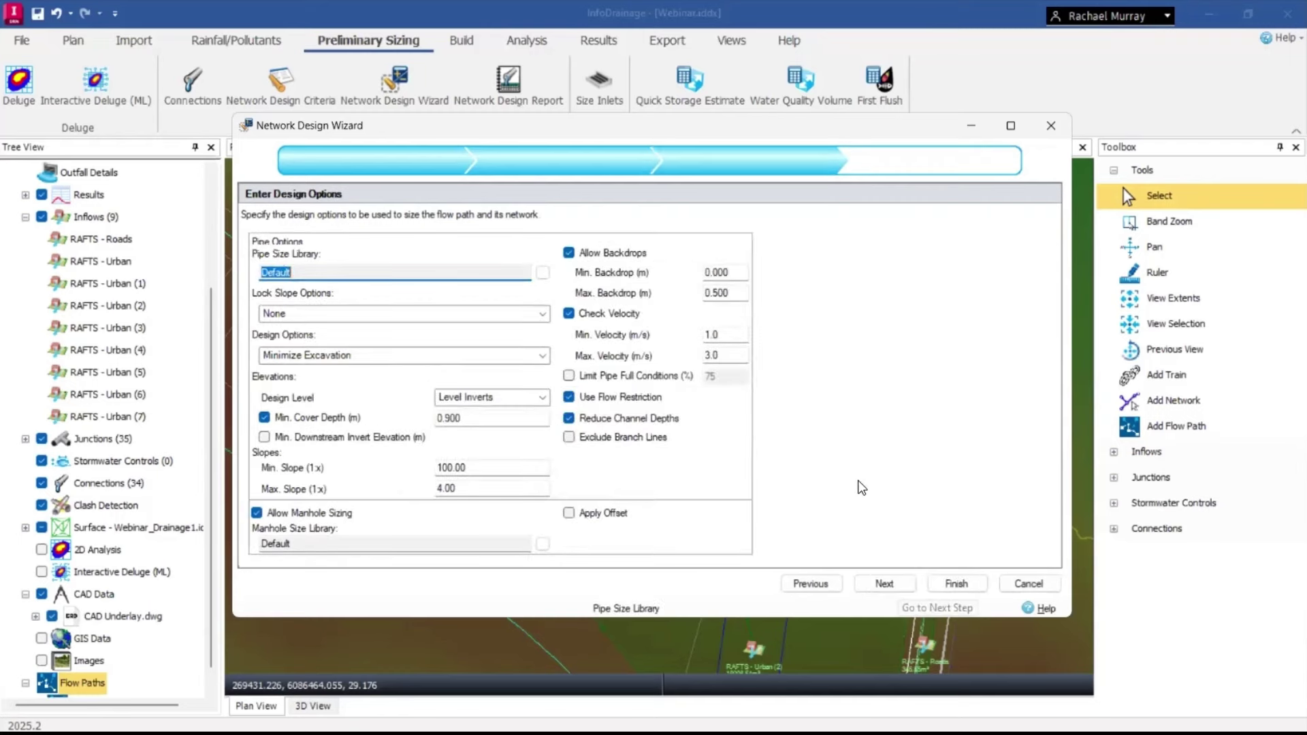
pyautogui.click(908, 586)
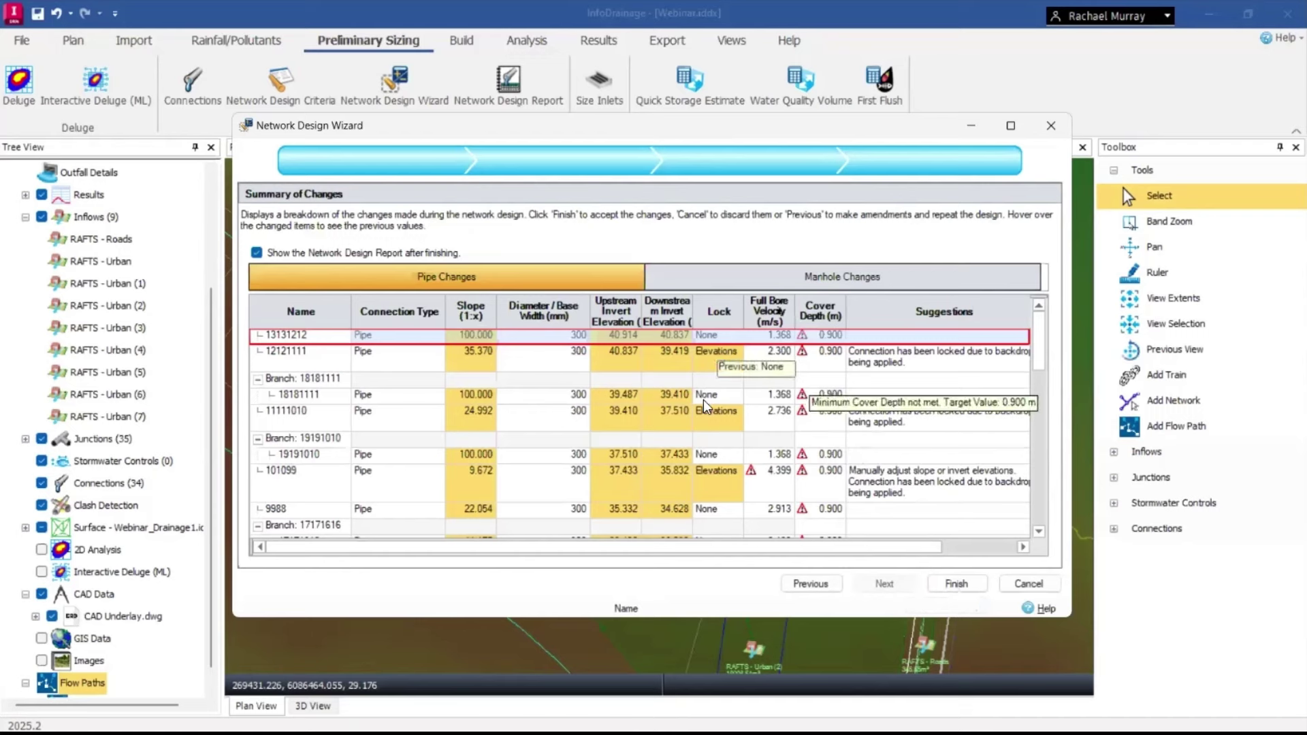
# Review the pipe changes with their previous values, locks and cover depth warnings, plus the manhole changes, in the design summary.
pyautogui.moveTo(710, 484)
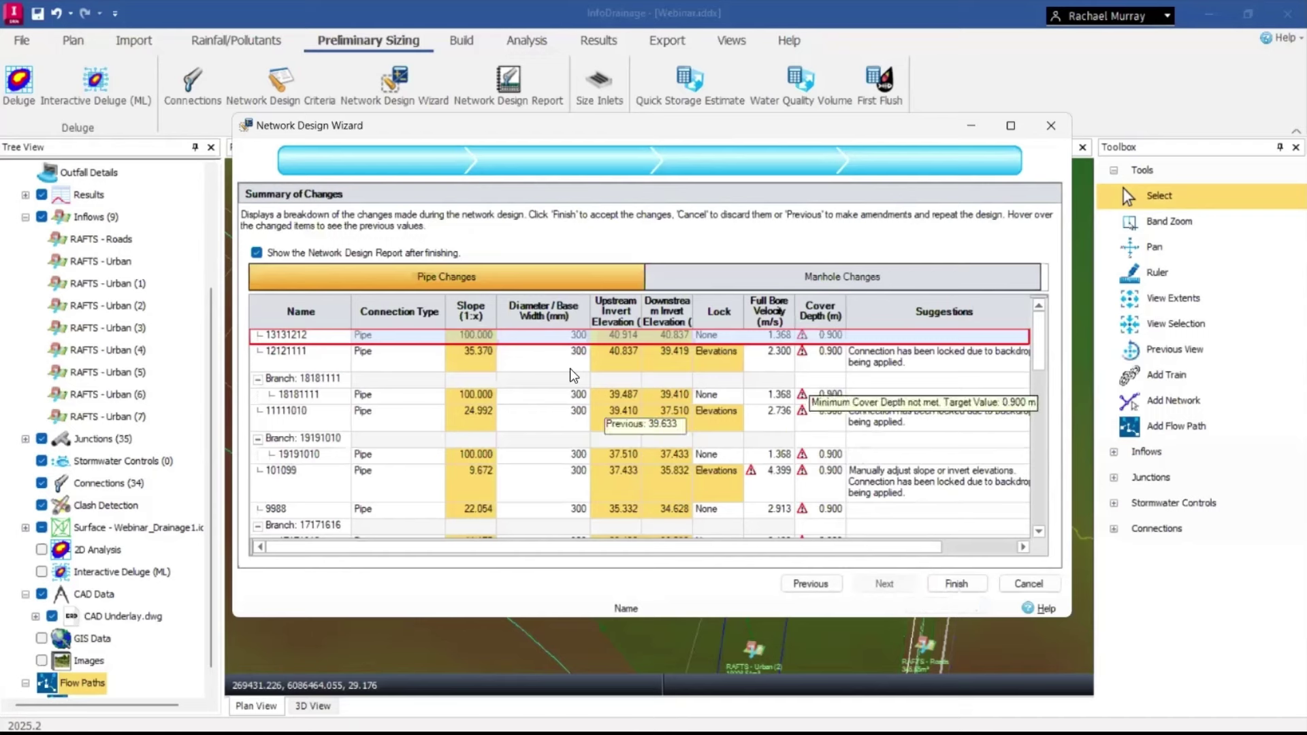
pyautogui.moveTo(492, 358)
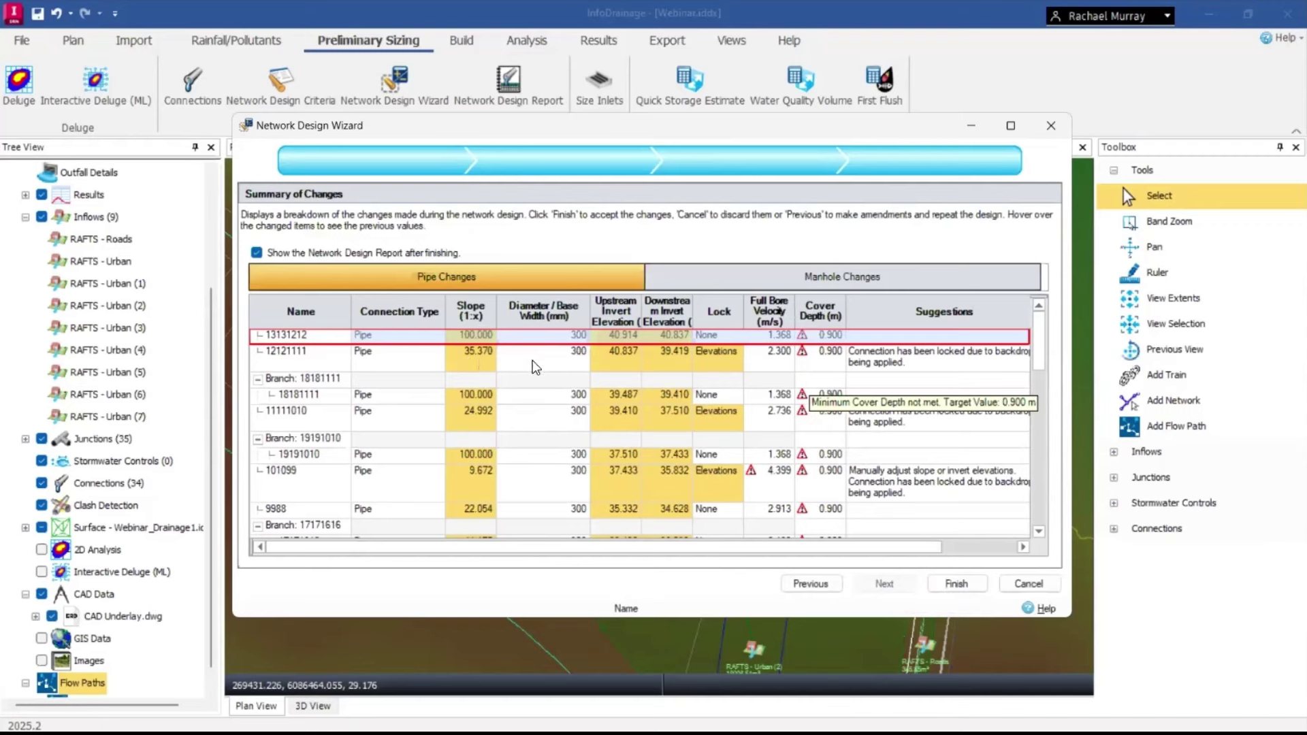
pyautogui.moveTo(637, 358)
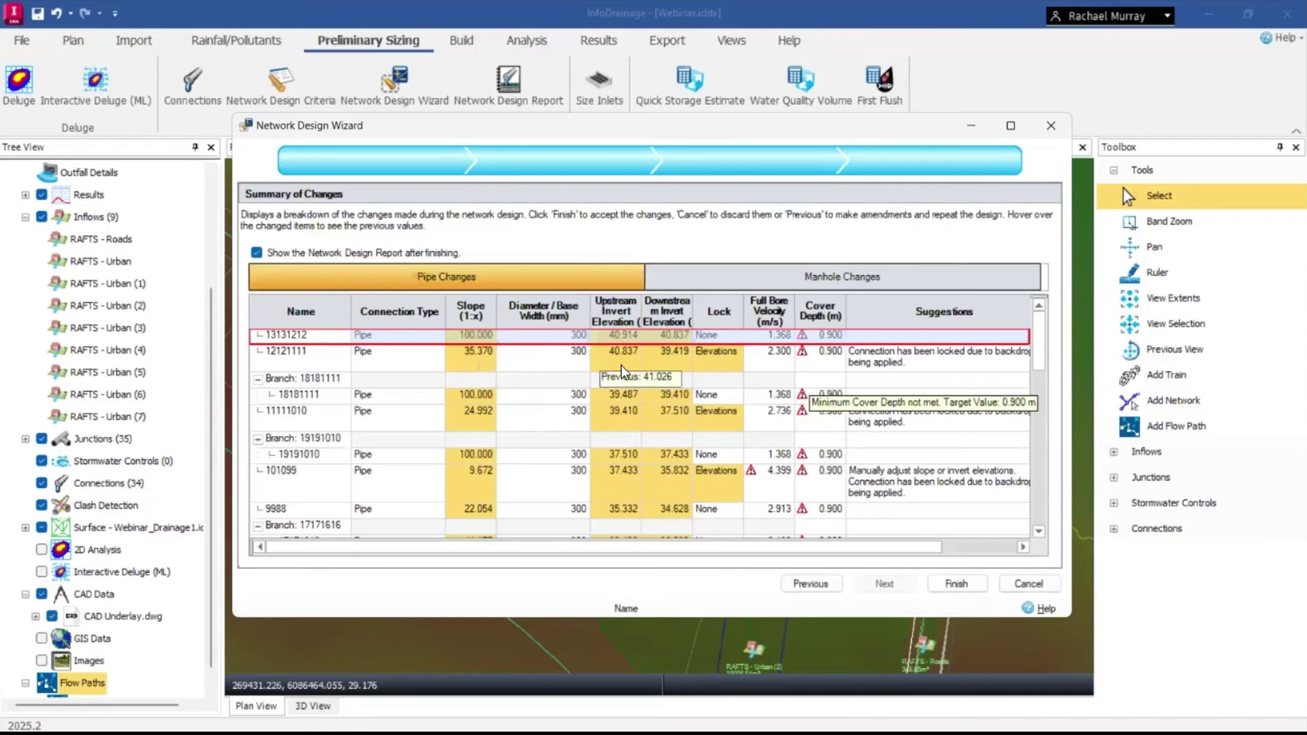
pyautogui.moveTo(679, 358)
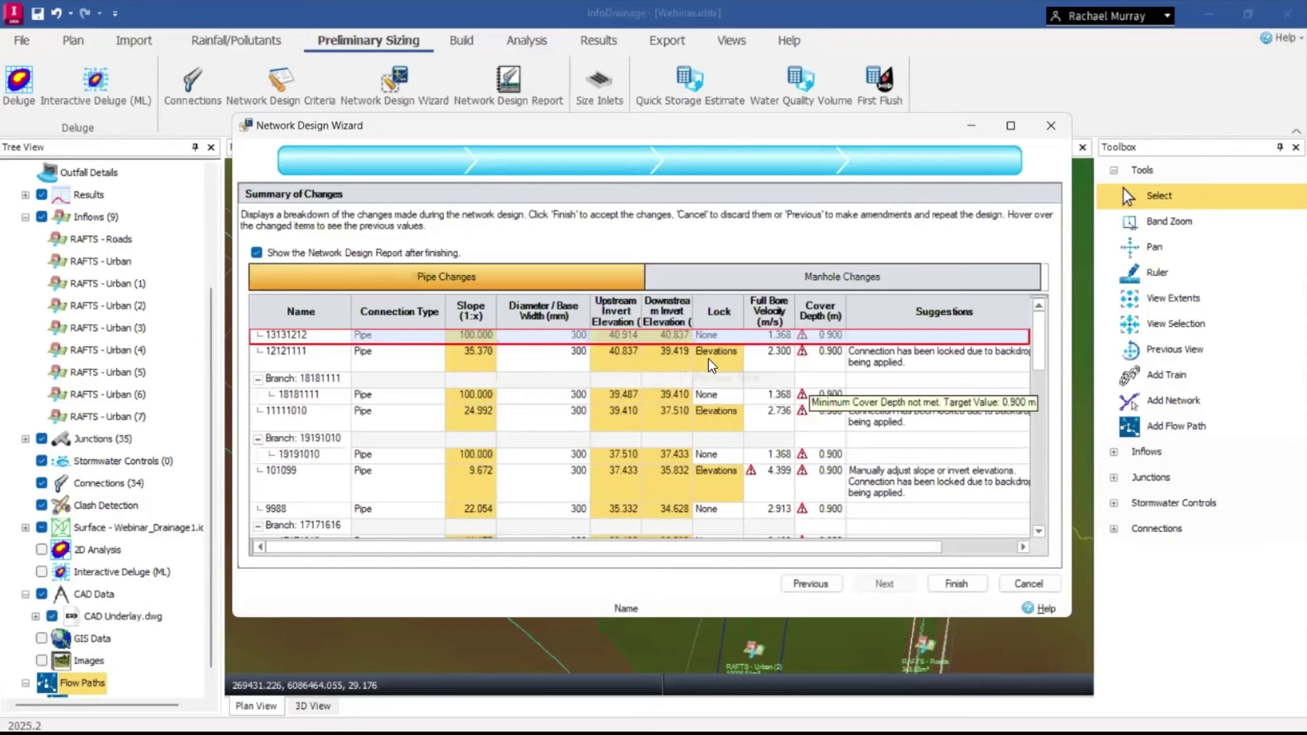
pyautogui.moveTo(639, 509)
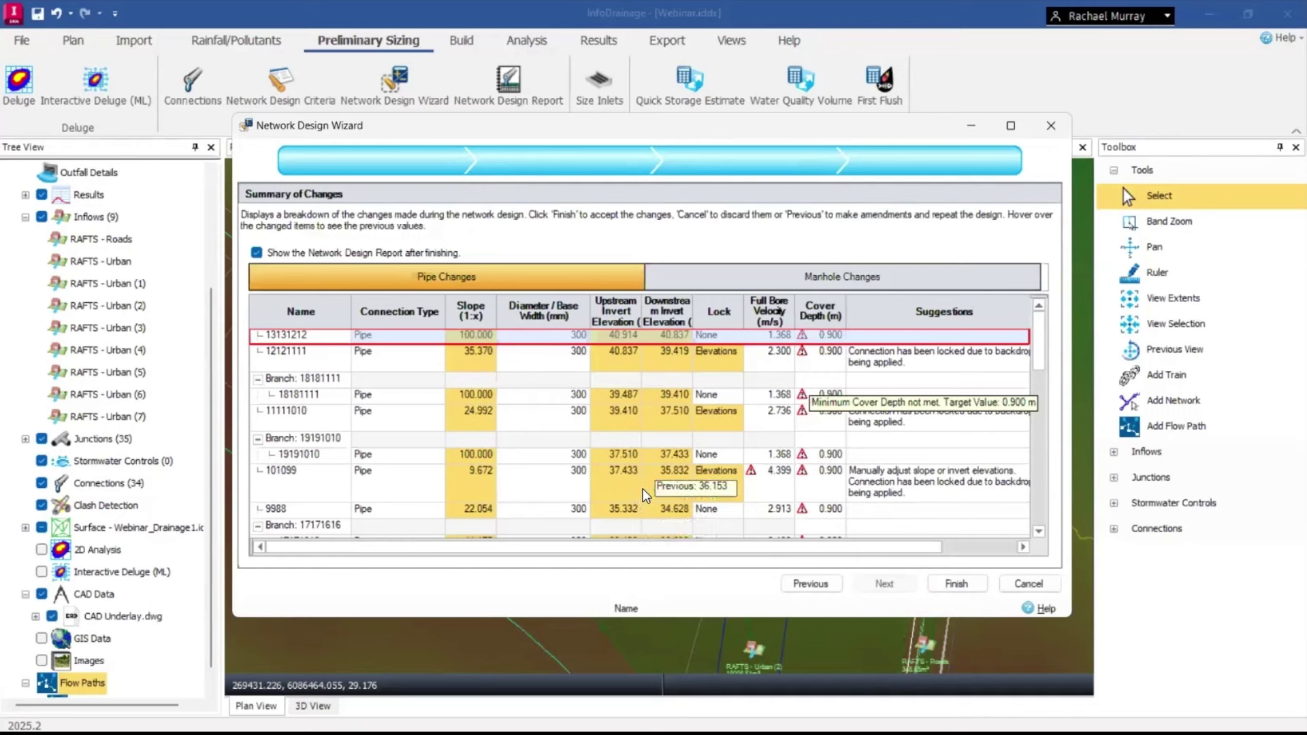
pyautogui.moveTo(805, 474)
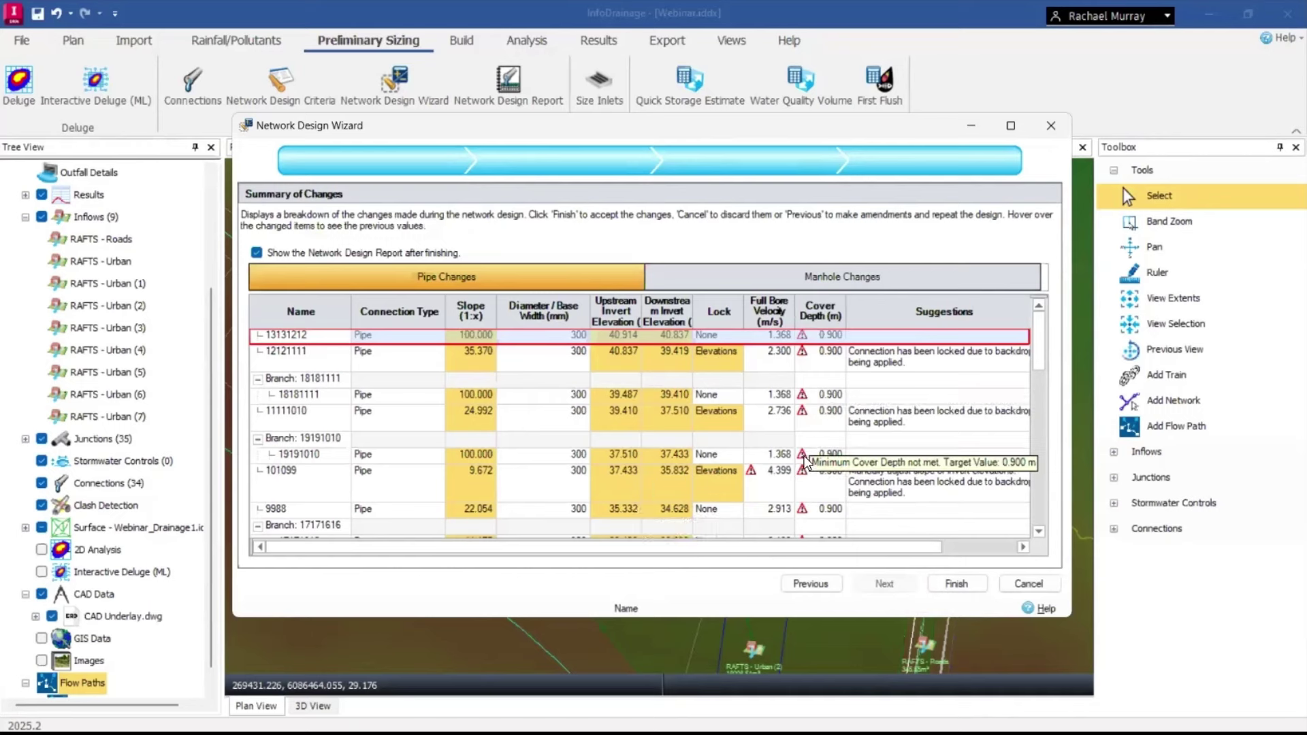
pyautogui.moveTo(803, 418)
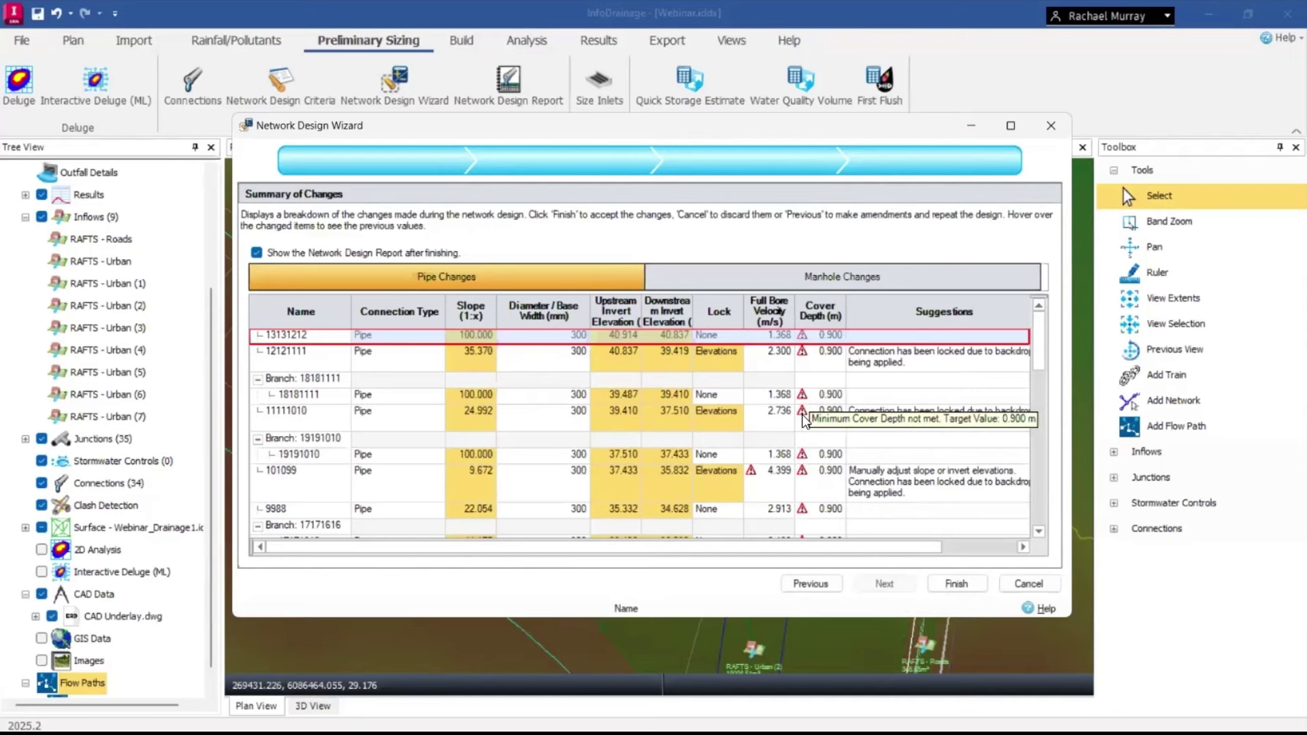
pyautogui.click(693, 273)
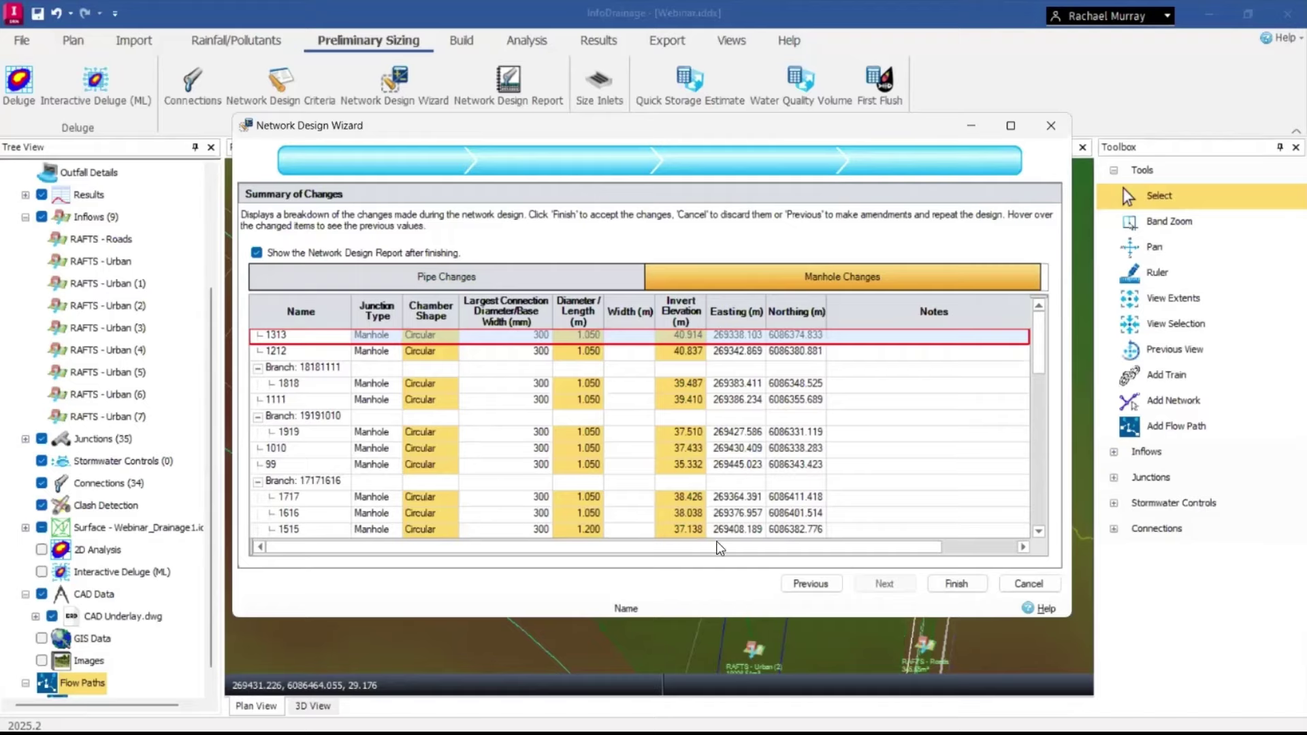
# Accept the network design changes for Road 1 and close the Network Design Report.
pyautogui.click(957, 586)
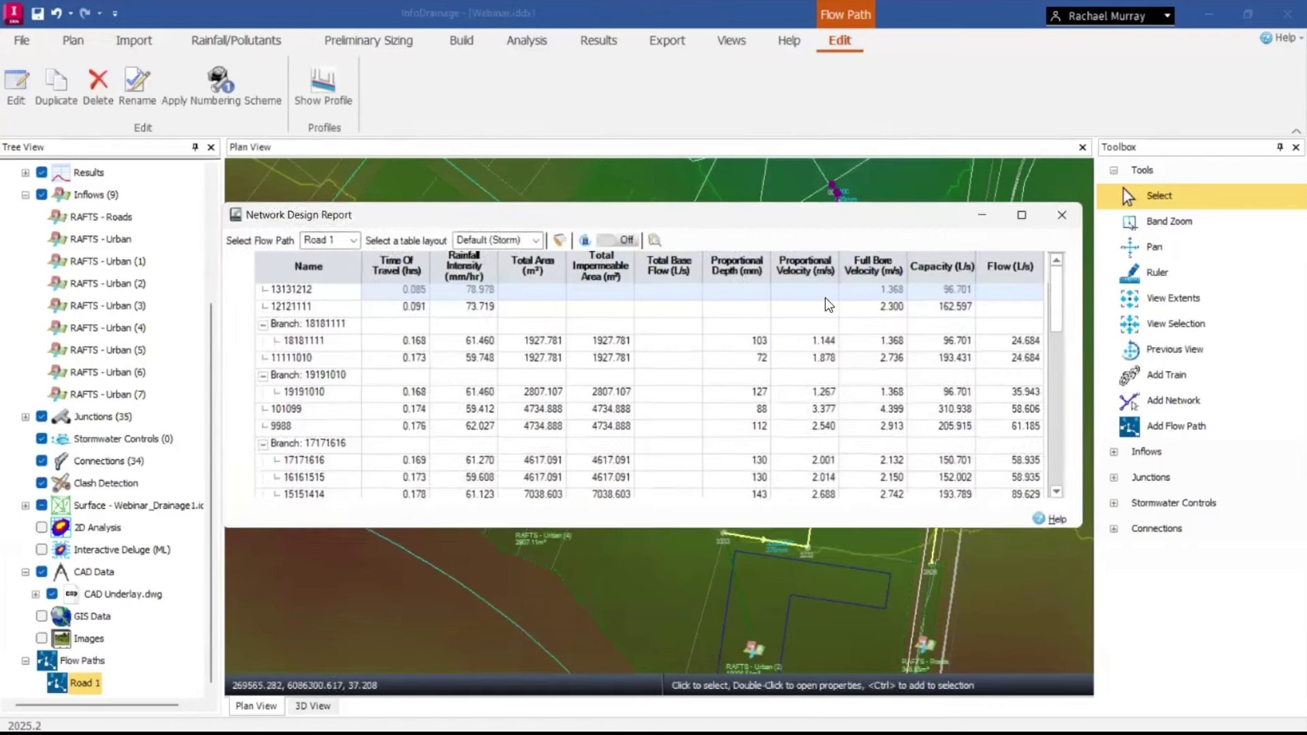
pyautogui.click(1060, 217)
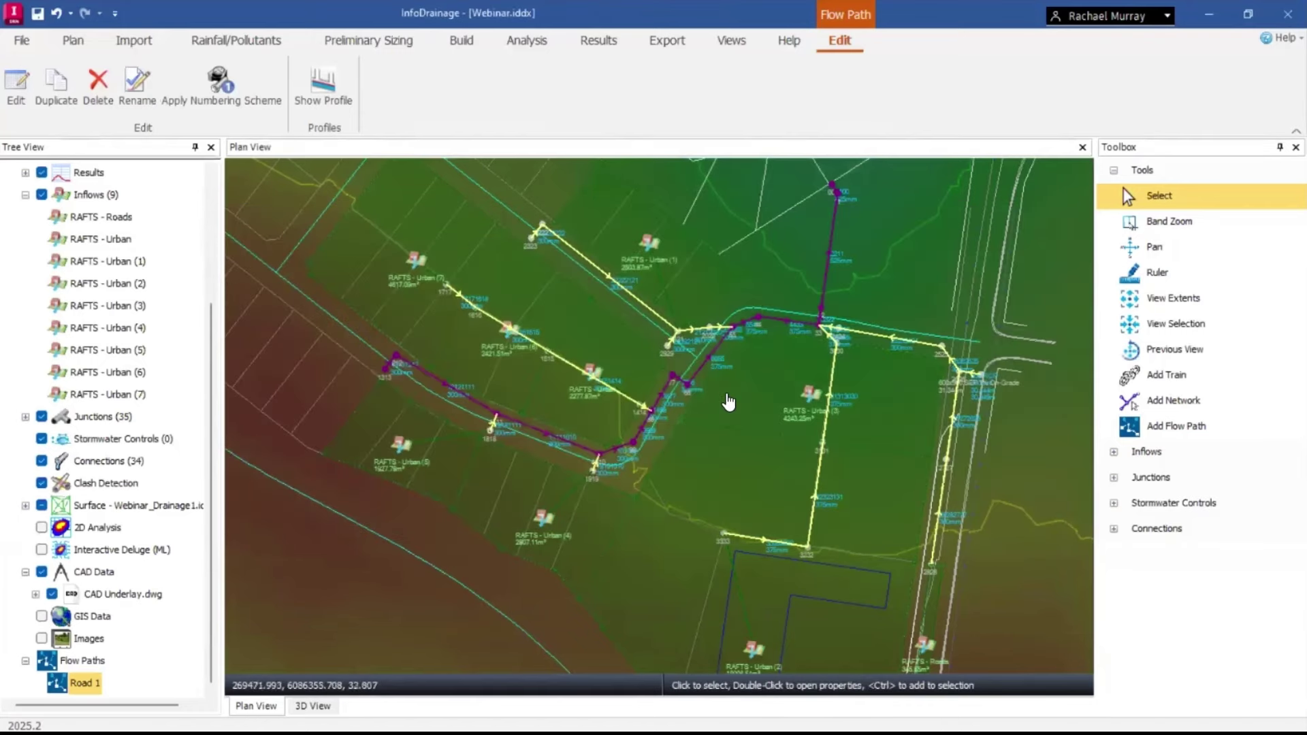
pyautogui.scroll(-1, 728, 402)
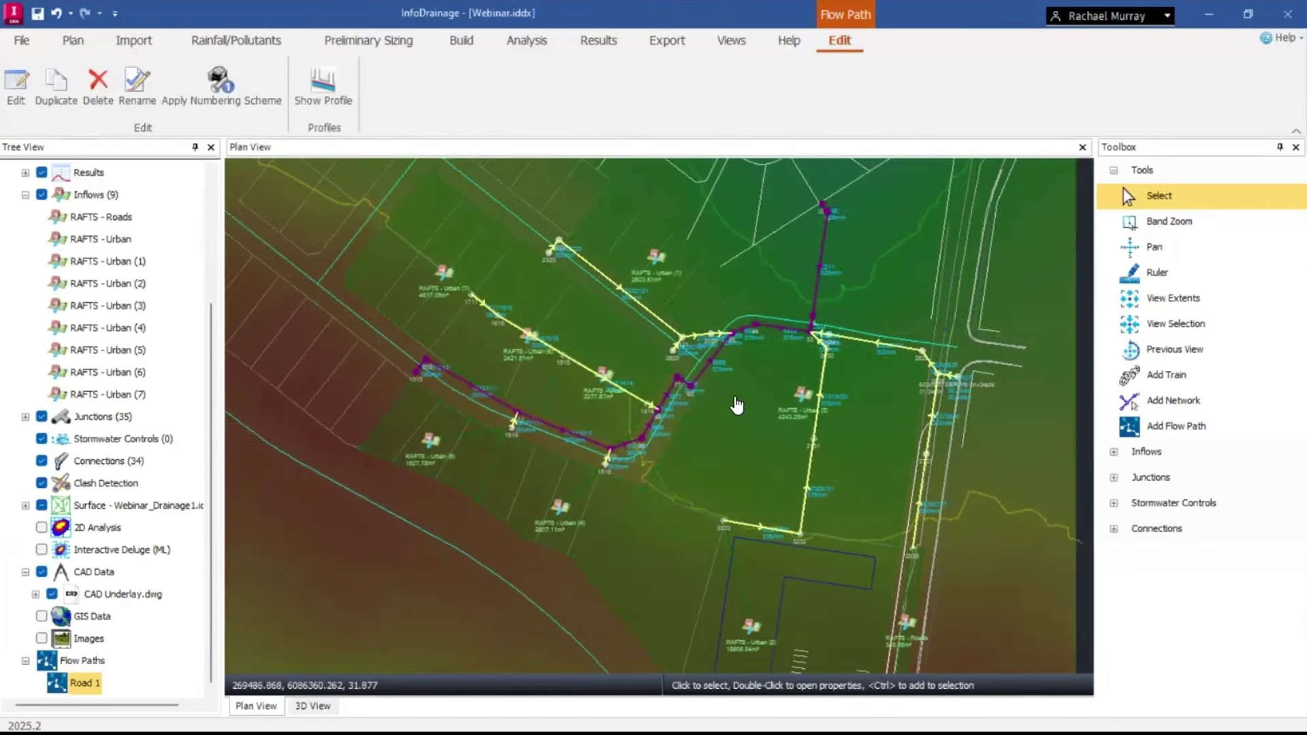
pyautogui.scroll(-1, 736, 436)
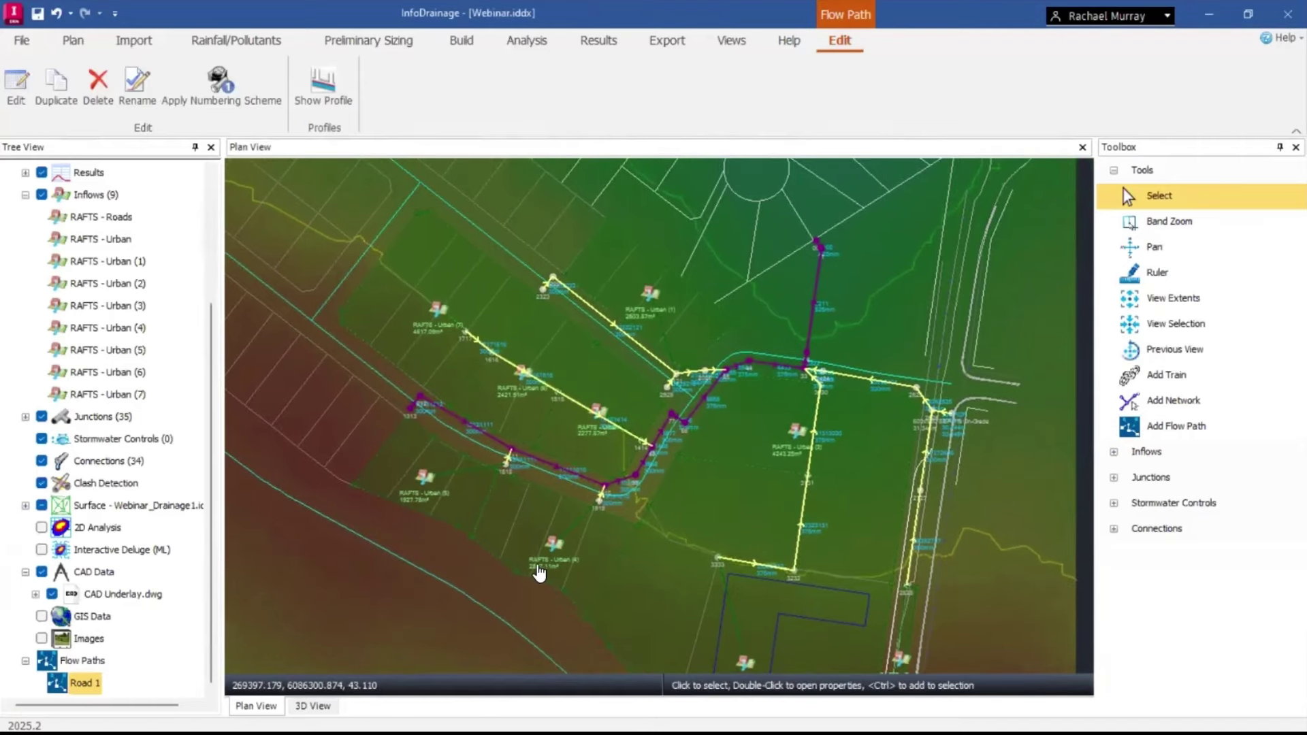
# Confirm the analysis criteria with only the ARR rainfall selected, the Default time step and a 5-minute output interval.
pyautogui.click(542, 42)
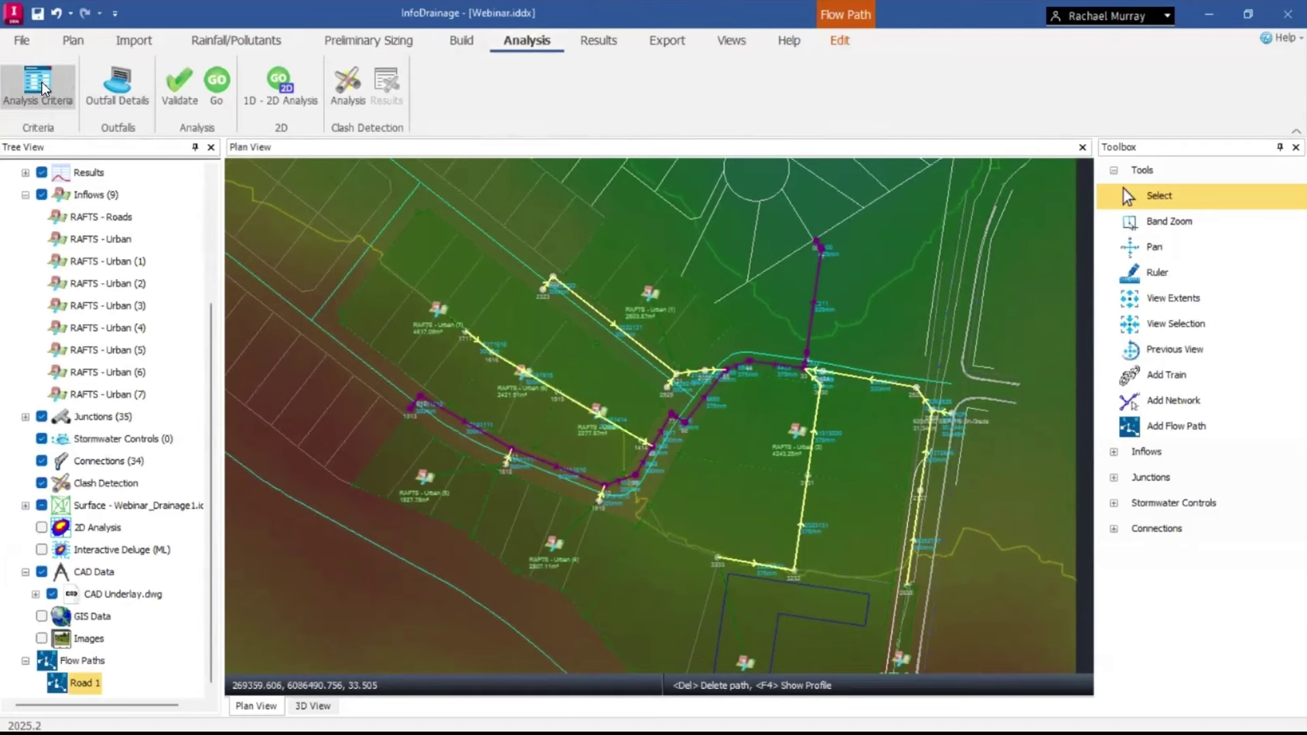
pyautogui.click(66, 103)
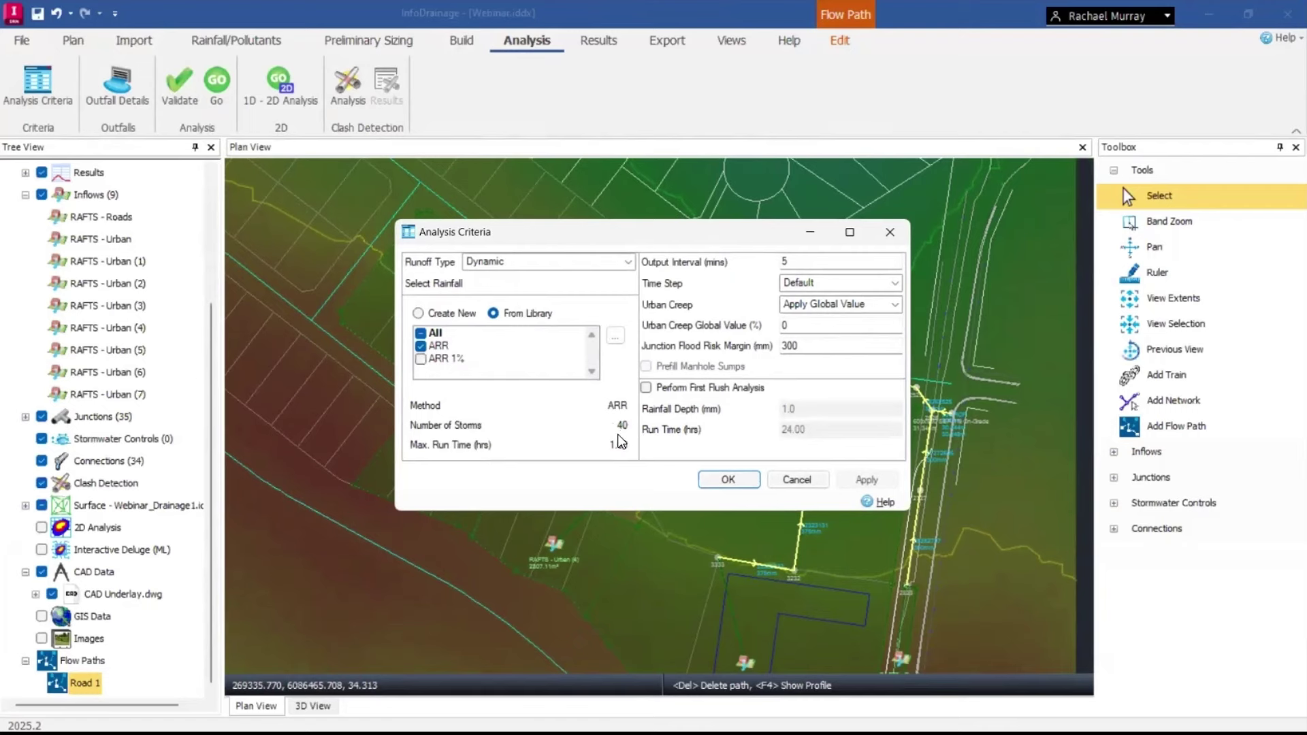
pyautogui.click(422, 359)
pyautogui.click(421, 359)
pyautogui.click(863, 281)
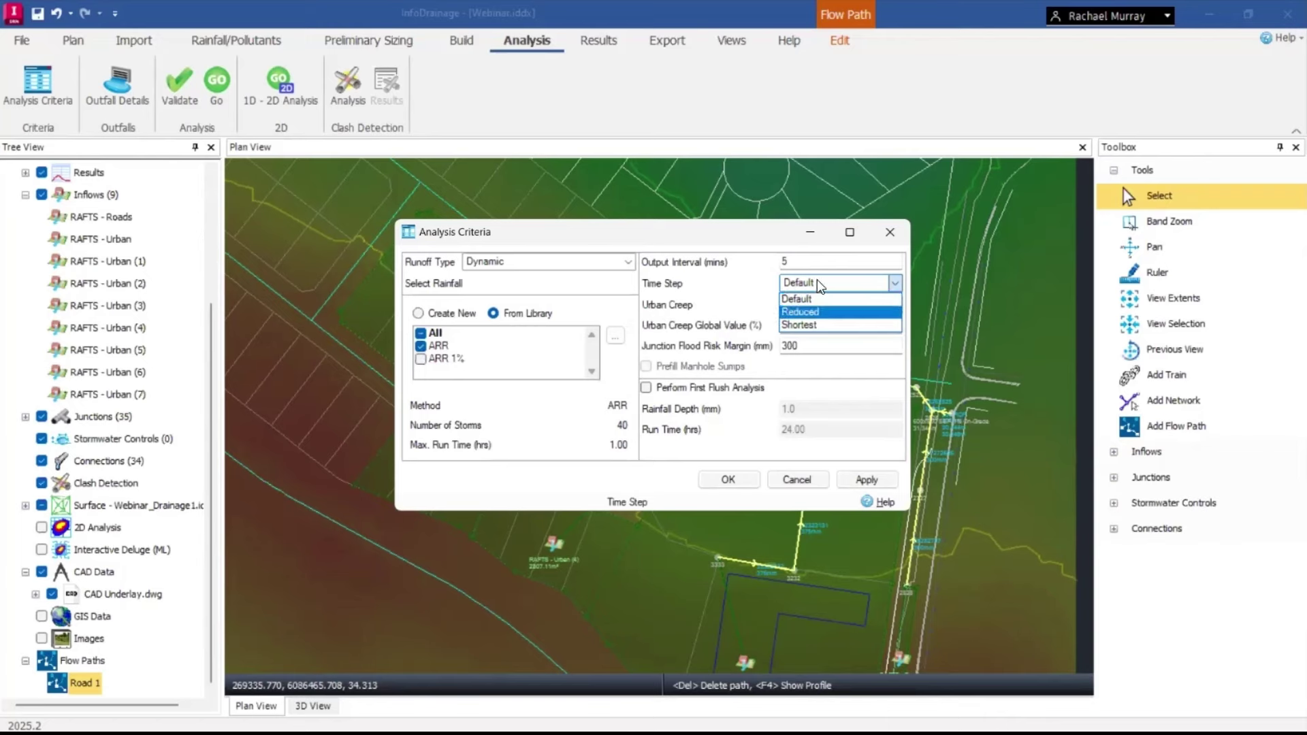
pyautogui.click(822, 298)
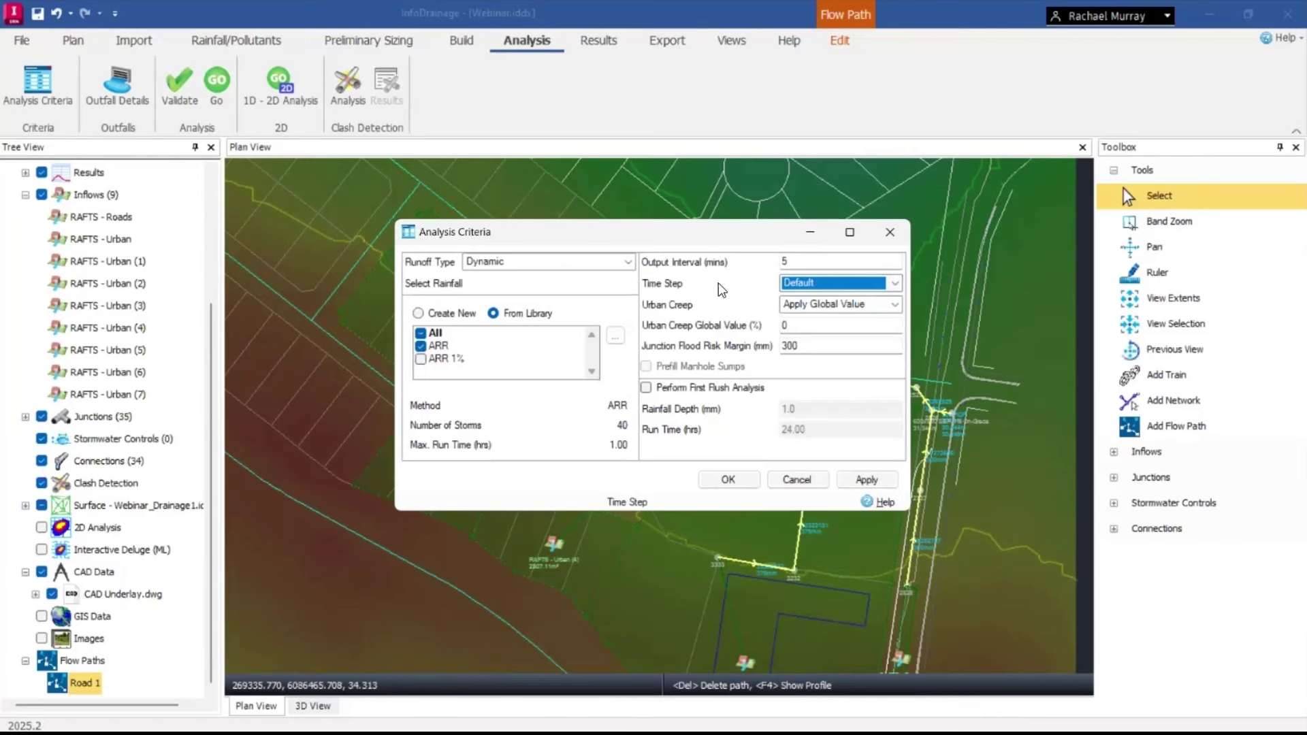
pyautogui.click(804, 263)
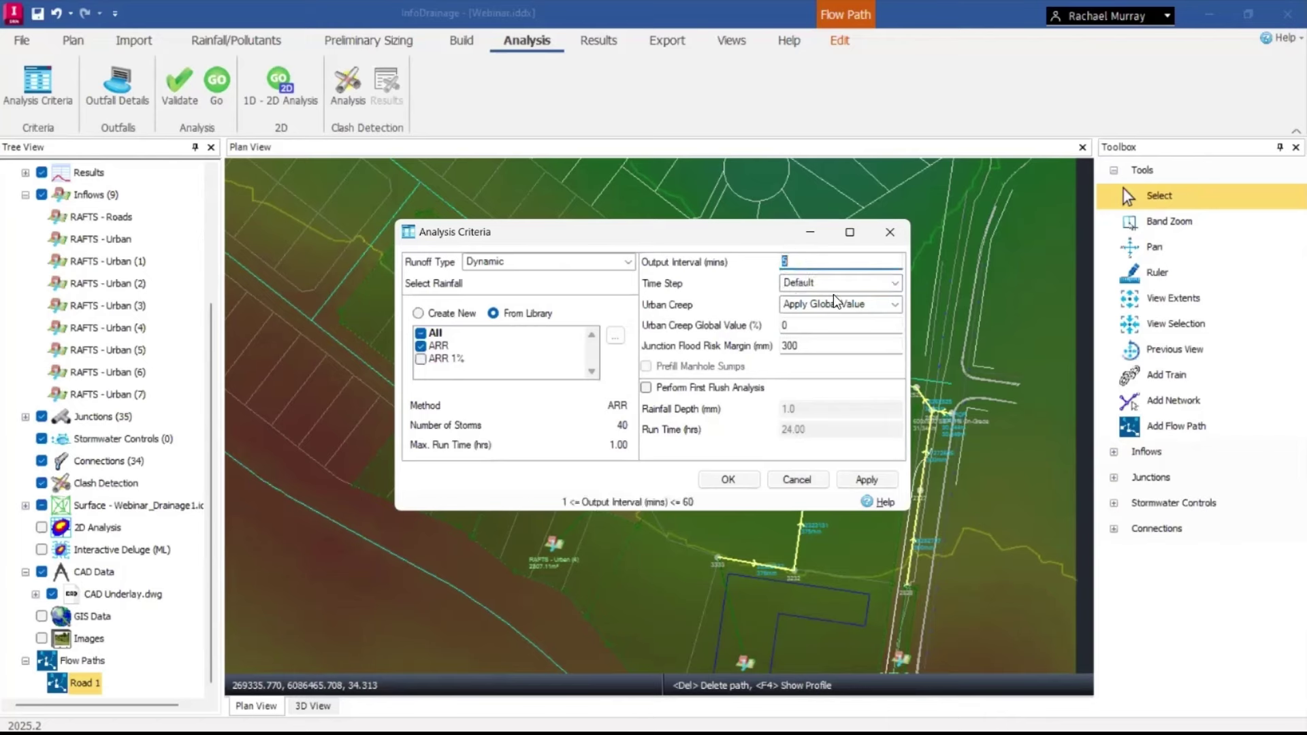
pyautogui.click(740, 479)
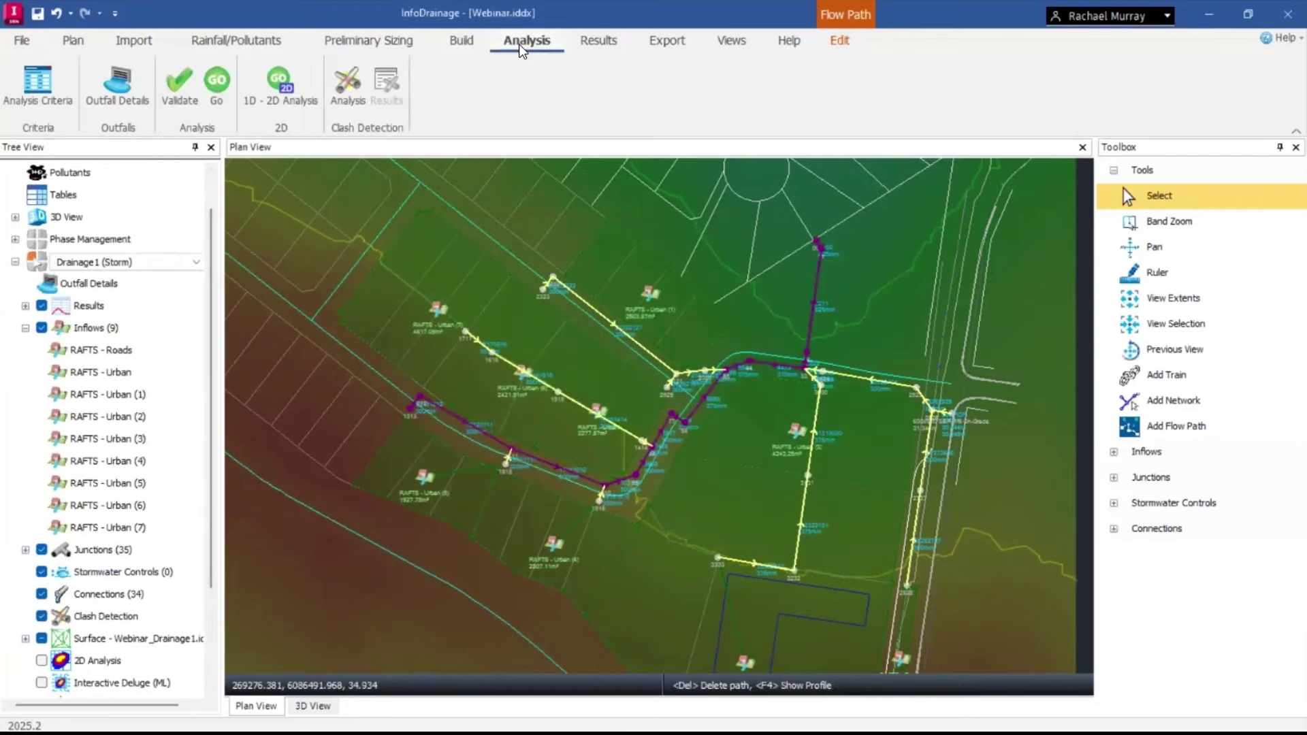
# Start the analysis and check the unconnected inlet of 600x900 SEP 1% On-Grade from the validation list.
pyautogui.click(211, 89)
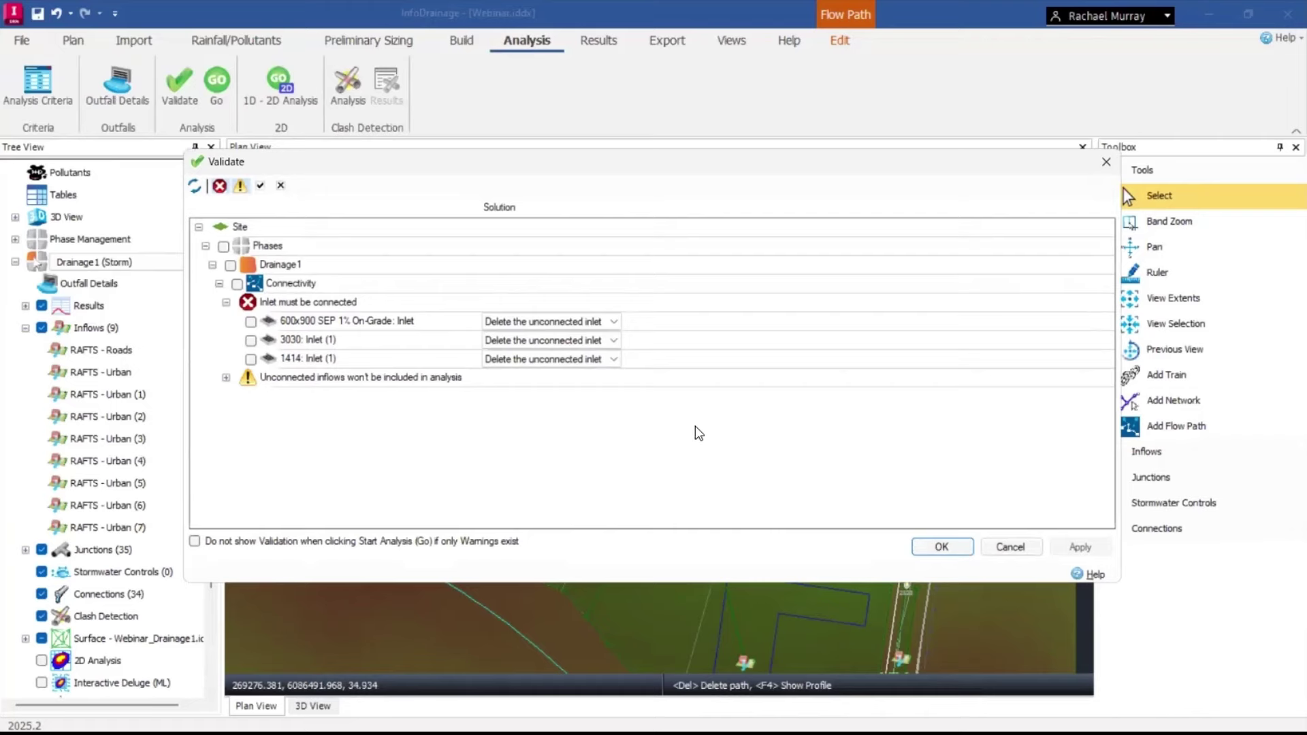
pyautogui.doubleClick(378, 321)
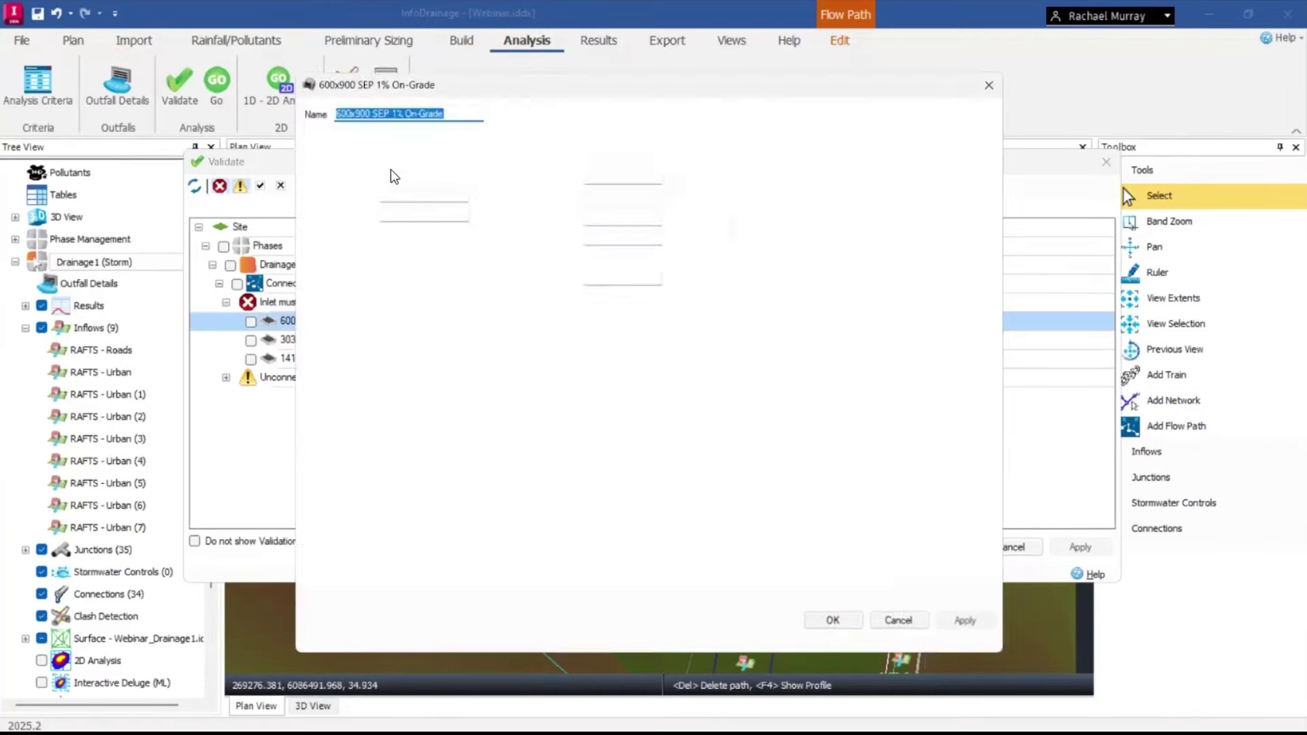
pyautogui.click(1000, 80)
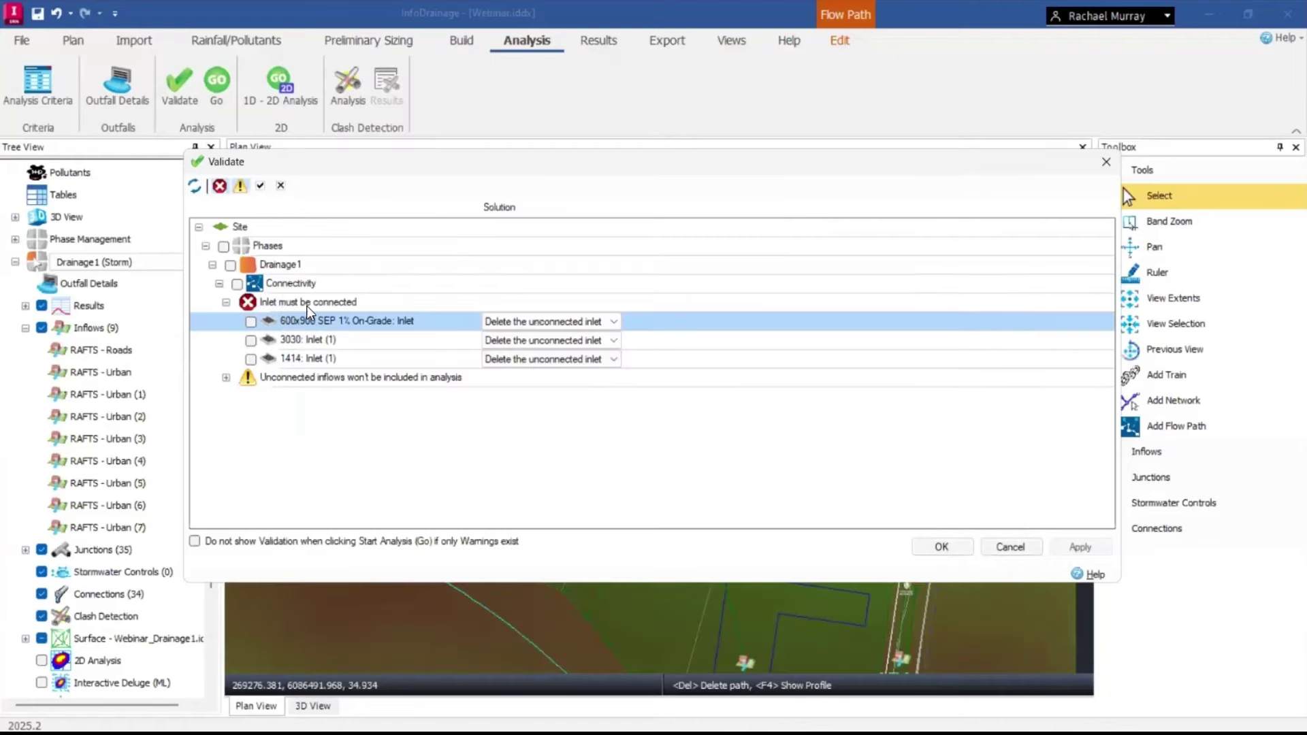
# Open junction 3030 from the validation list, compare its two inlets and delete the unconnected Inlet (1).
pyautogui.doubleClick(320, 342)
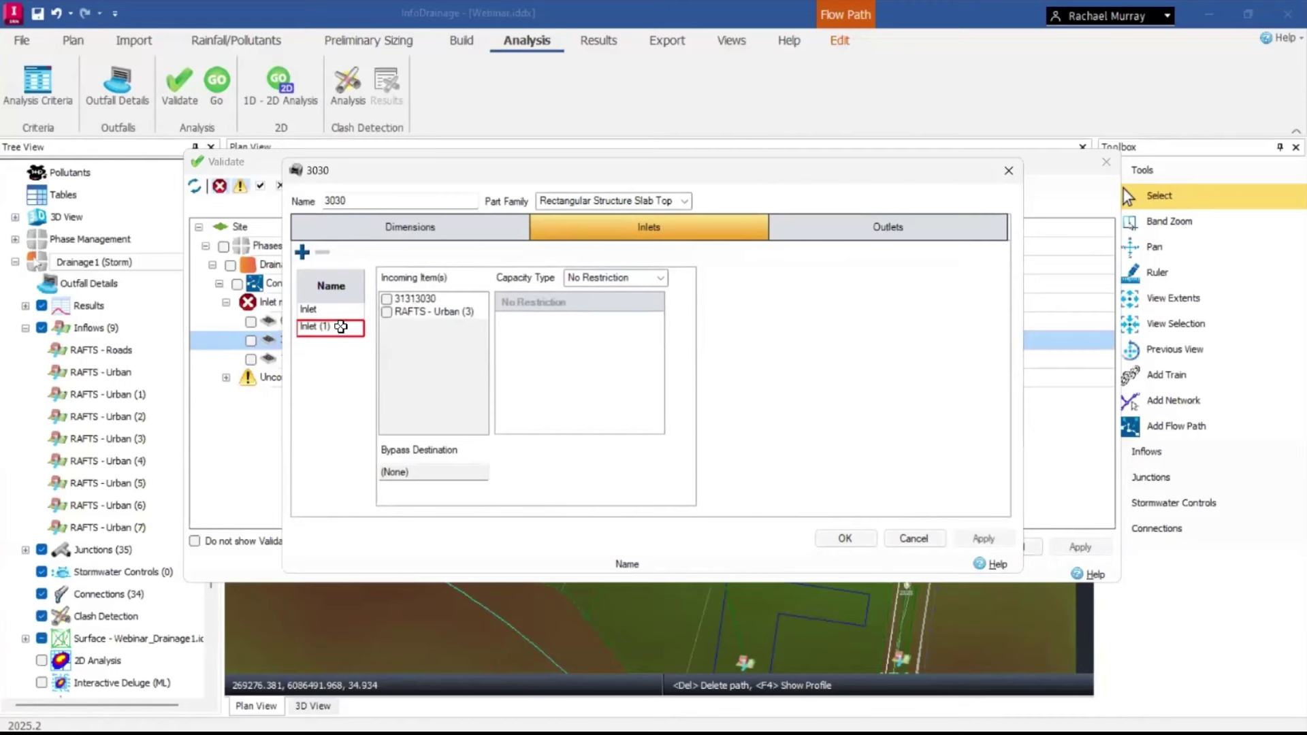
pyautogui.click(338, 313)
pyautogui.click(342, 330)
pyautogui.click(336, 315)
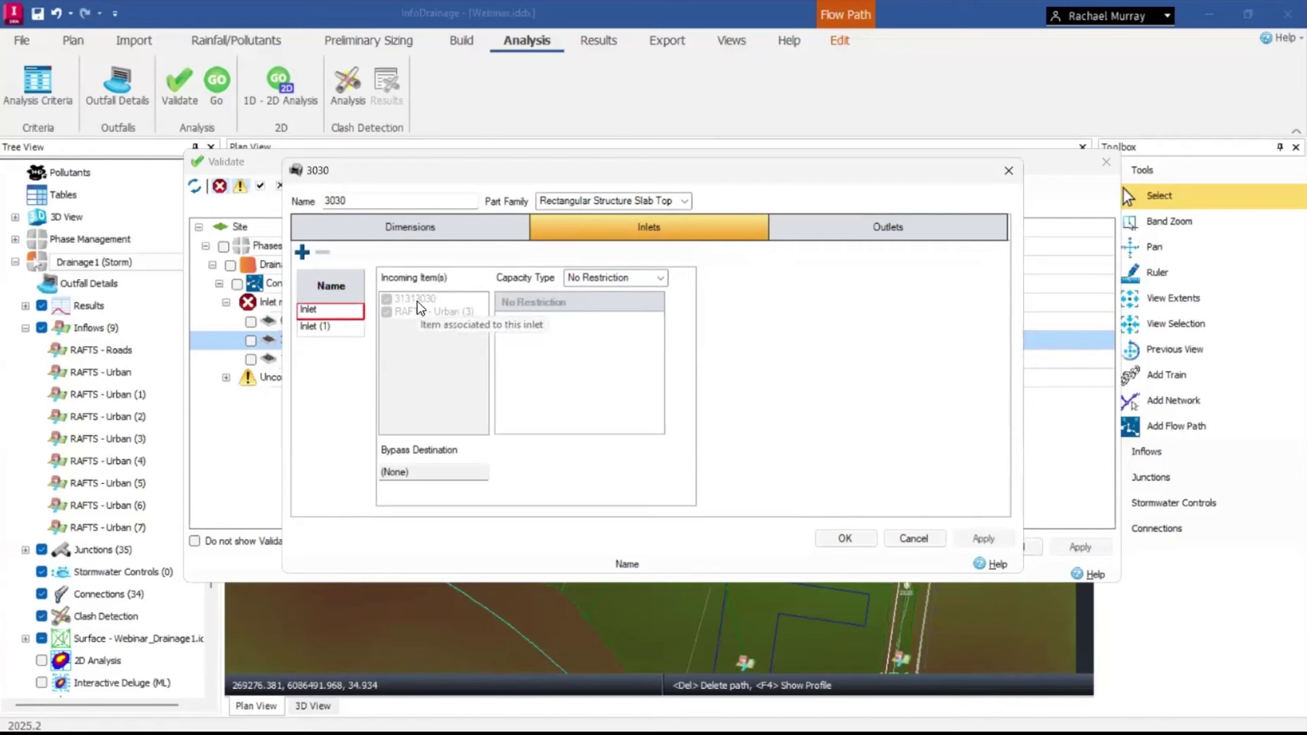
pyautogui.click(341, 327)
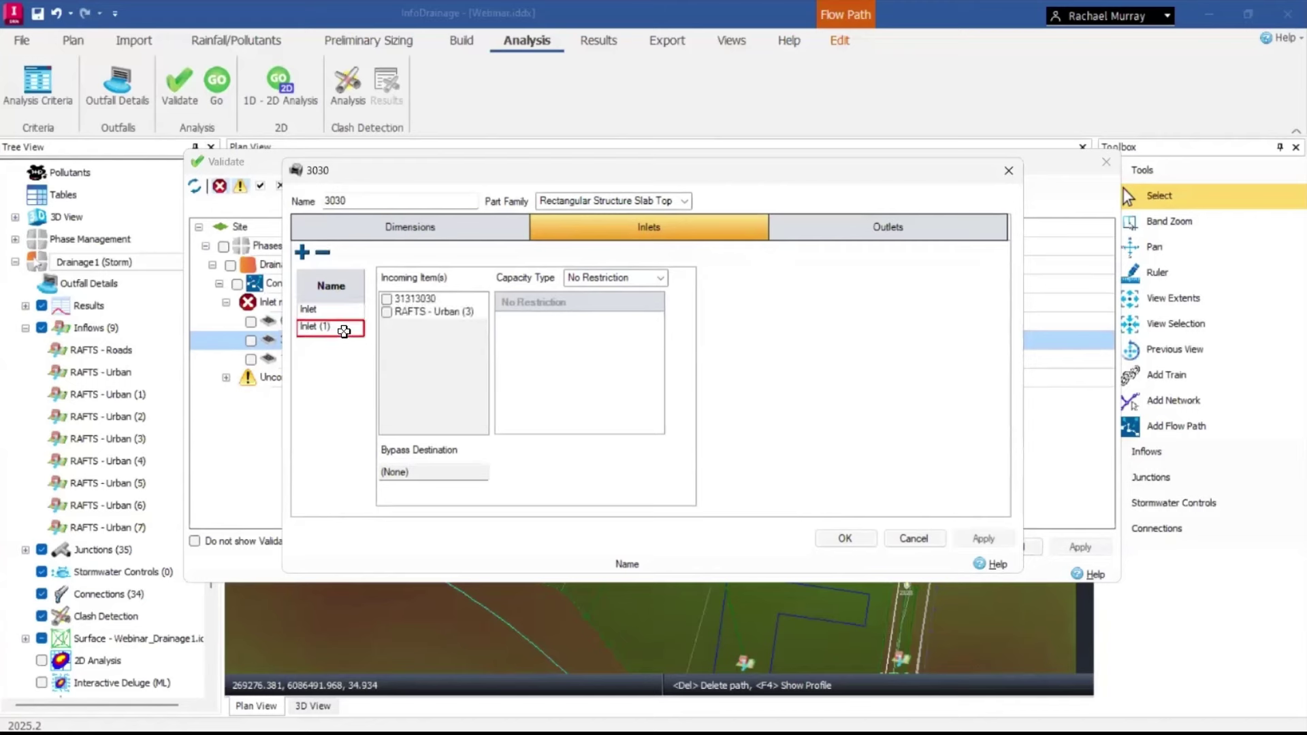
pyautogui.click(320, 254)
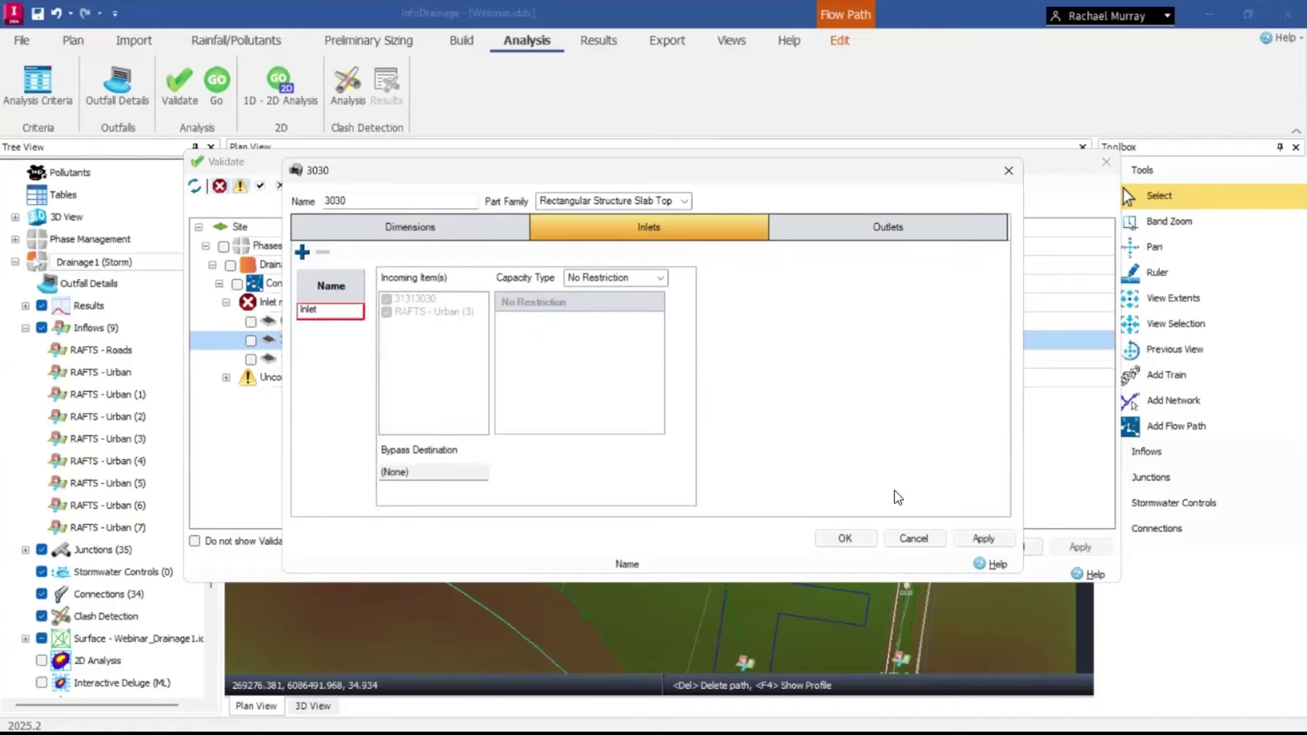
pyautogui.press('Return')
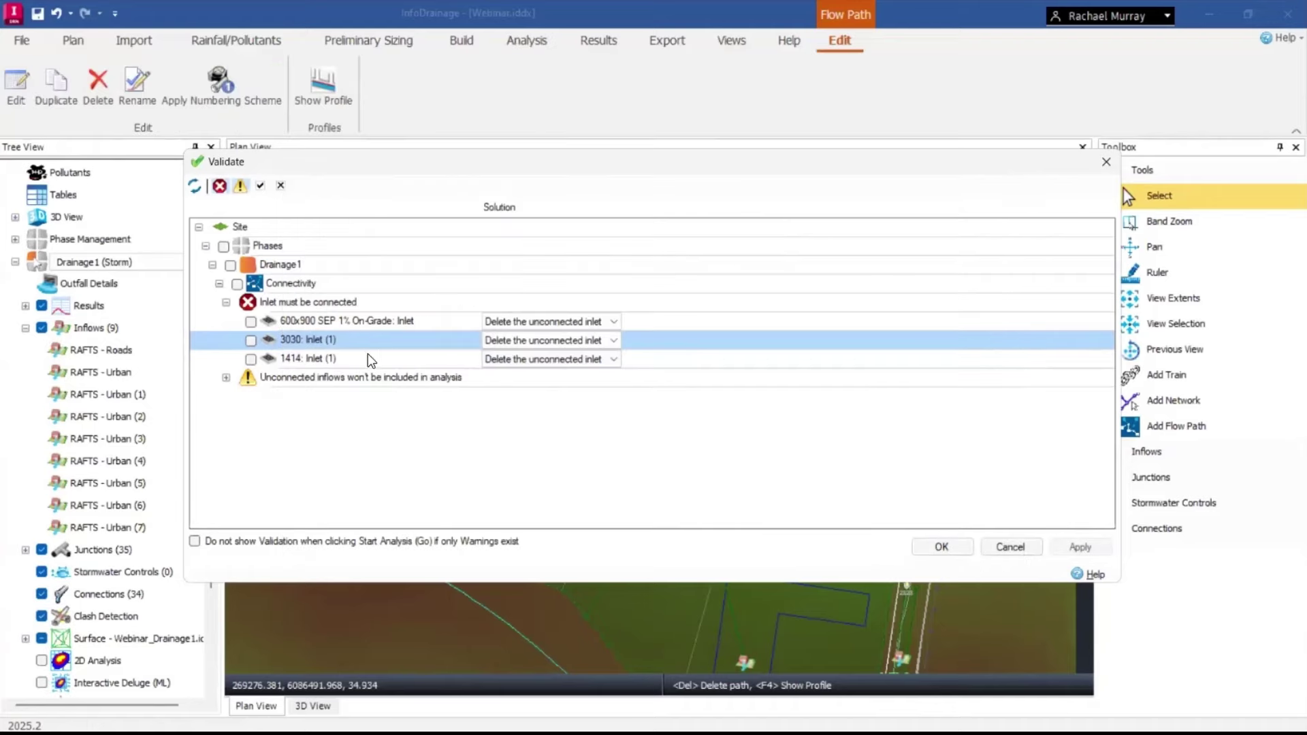
# Delete the unconnected Inlet (1) from junction 1414, keeping Inlet and Inlet (2).
pyautogui.doubleClick(325, 361)
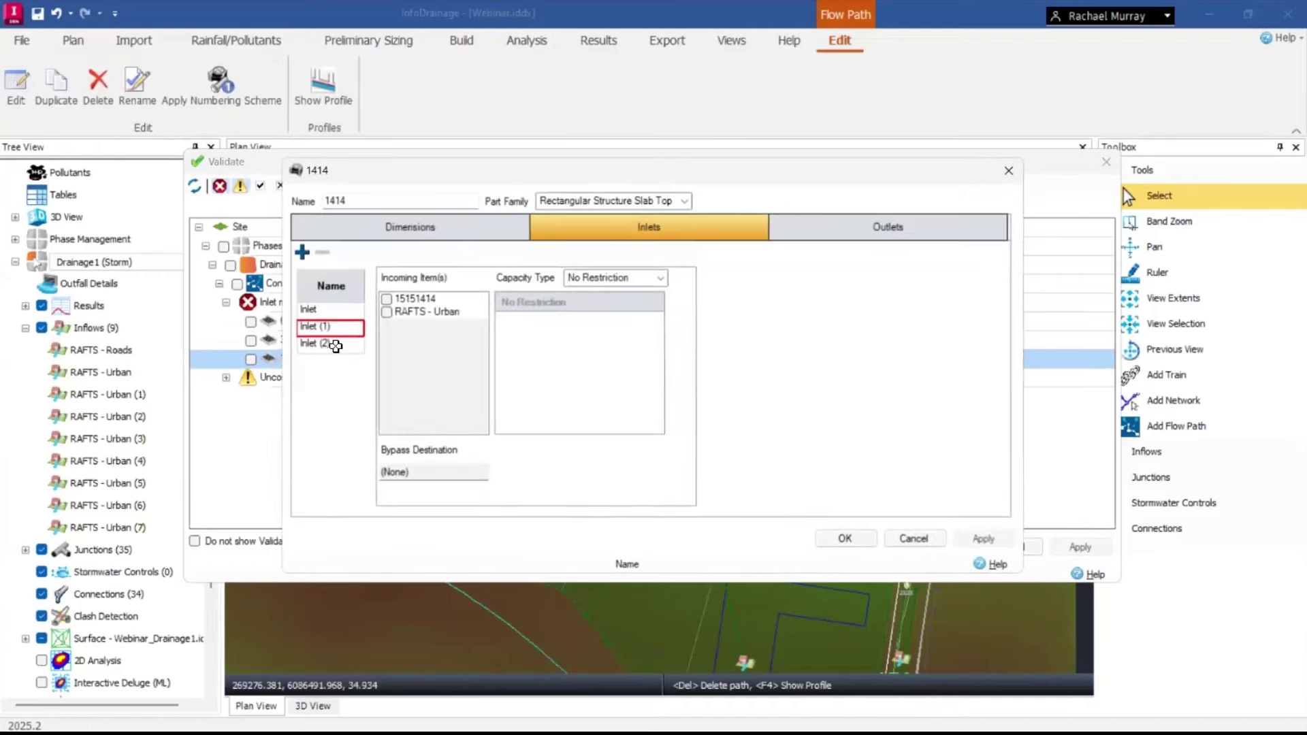
pyautogui.click(323, 253)
pyautogui.click(324, 255)
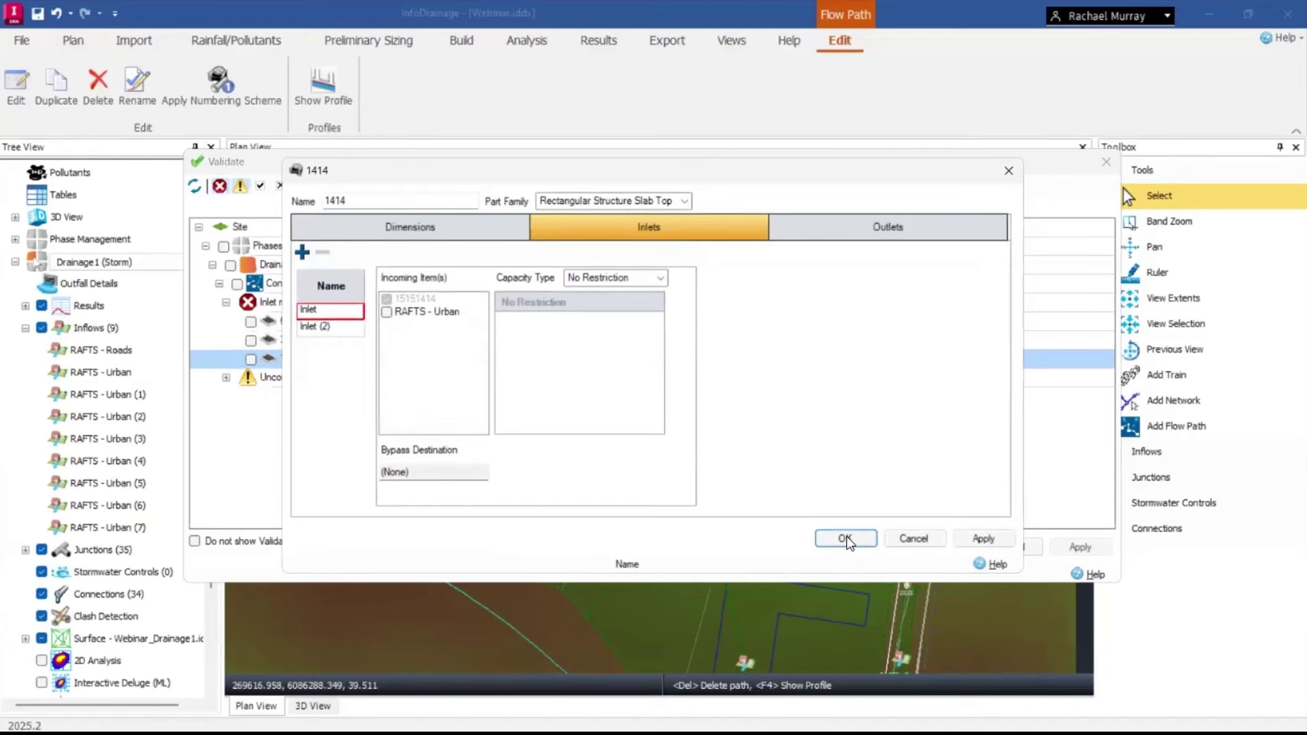
pyautogui.press('Return')
# Delete the unconnected inlet from 600x900 SEP 1% On-Grade and accept the validation to run the analysis.
pyautogui.click(365, 320)
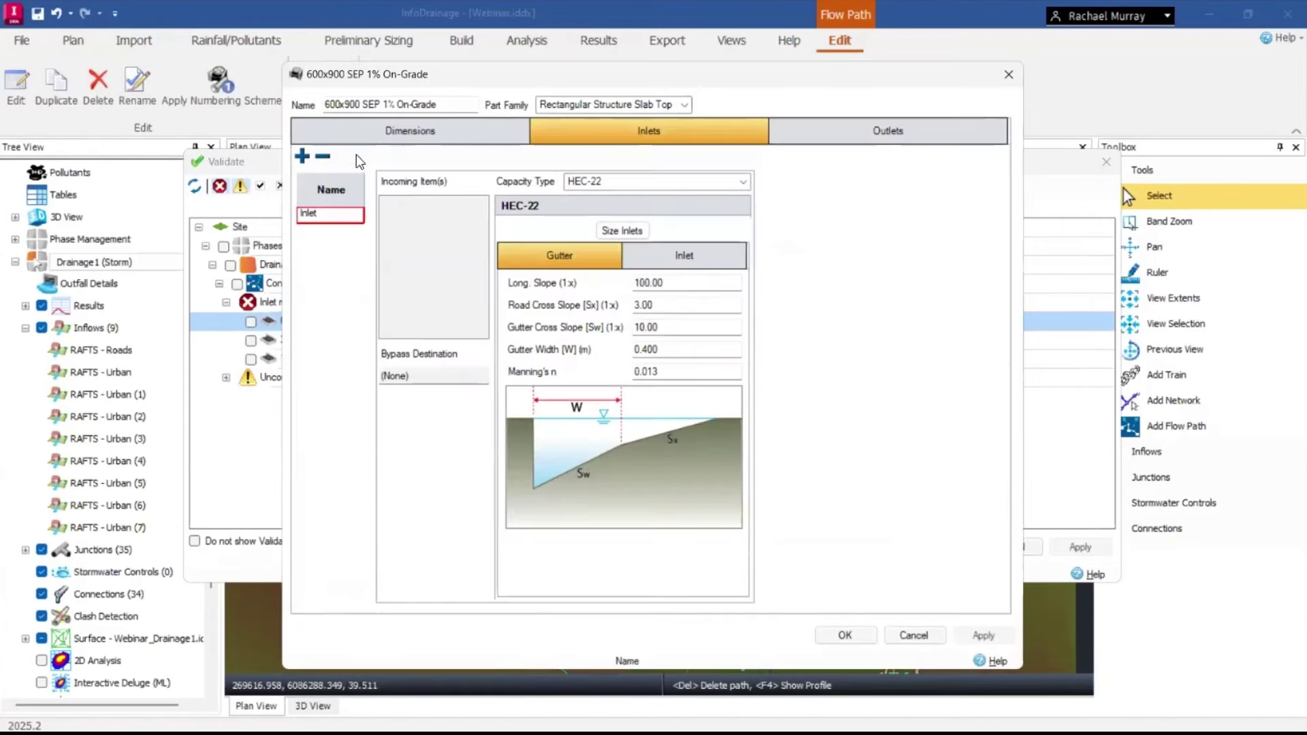
pyautogui.click(324, 158)
pyautogui.click(845, 635)
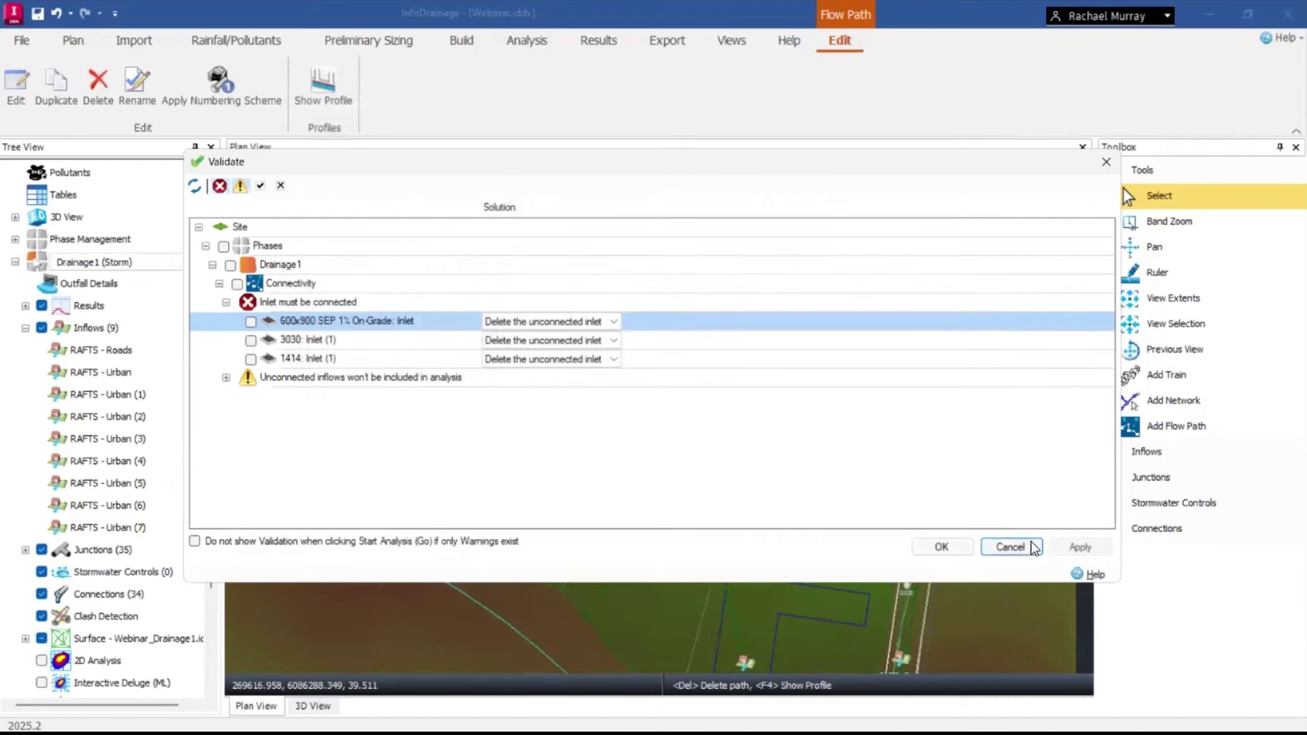
pyautogui.click(942, 547)
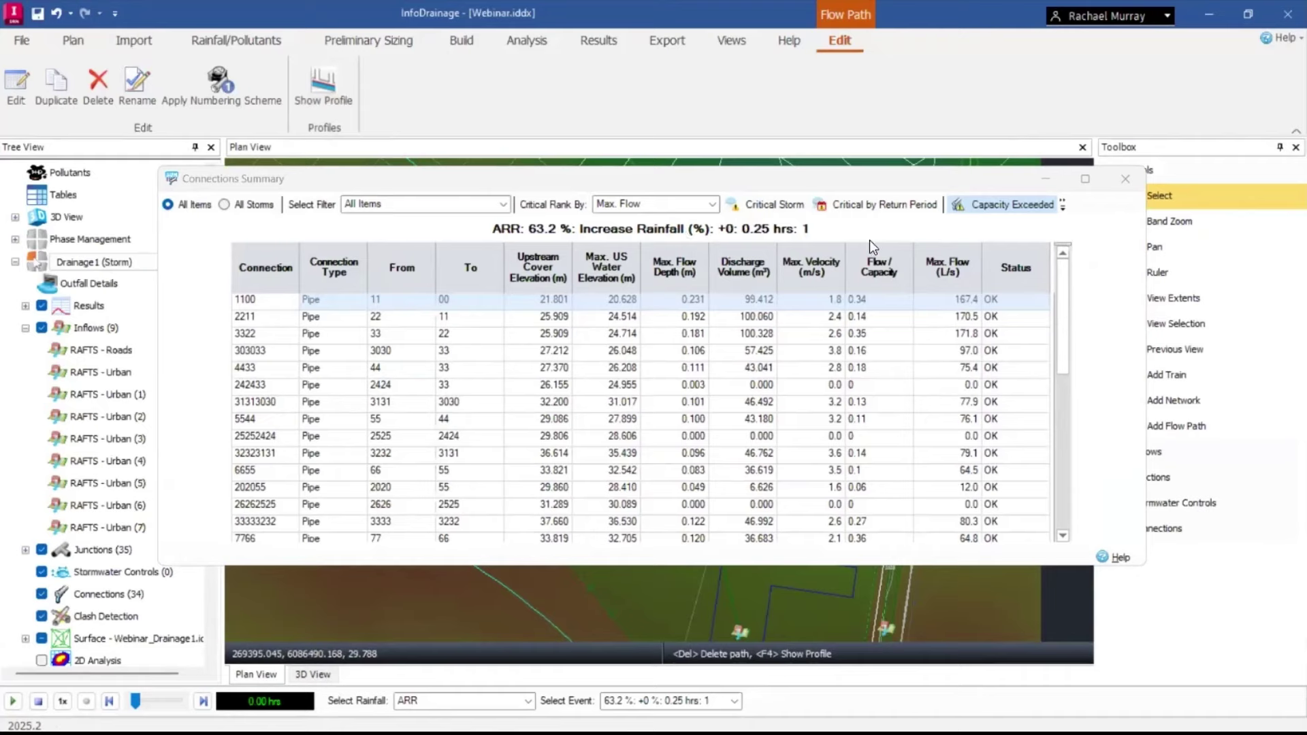
# Look through the connection results for the ARR 63.2% storm and switch the summary to critical by return period.
pyautogui.scroll(-7, 905, 416)
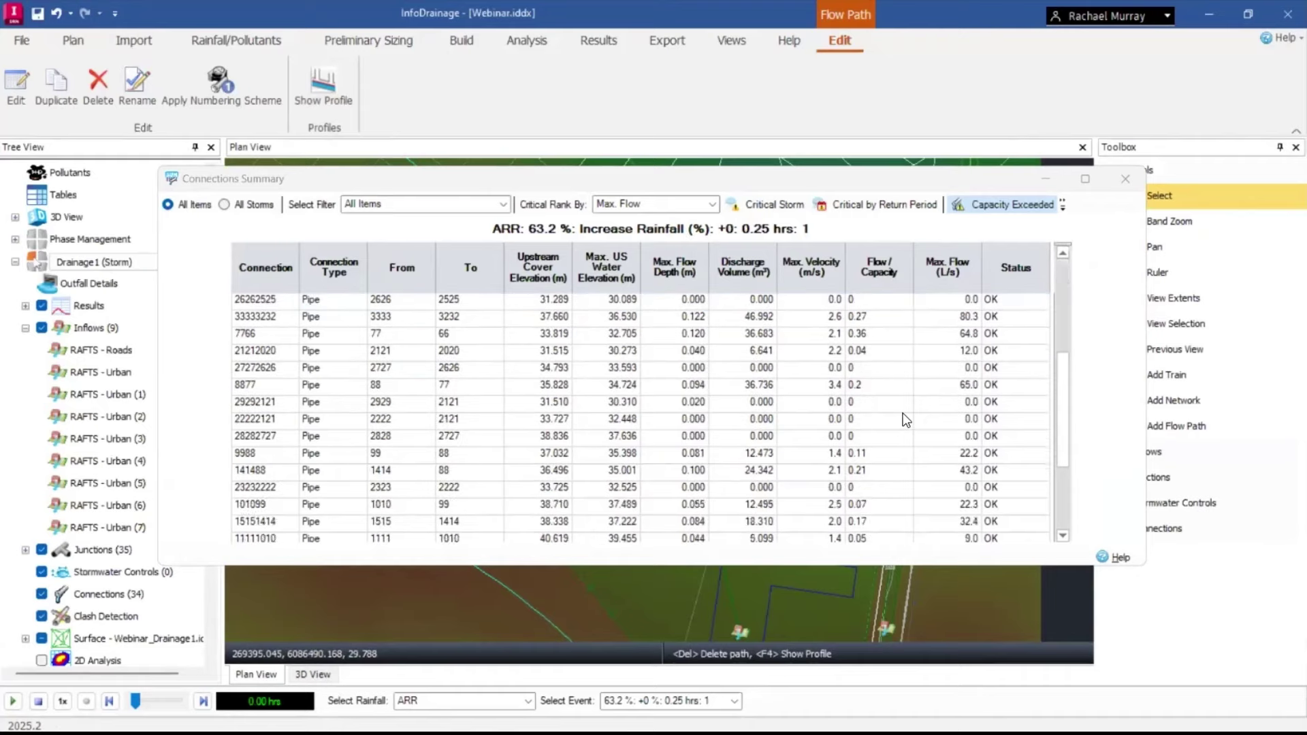
pyautogui.scroll(7, 906, 417)
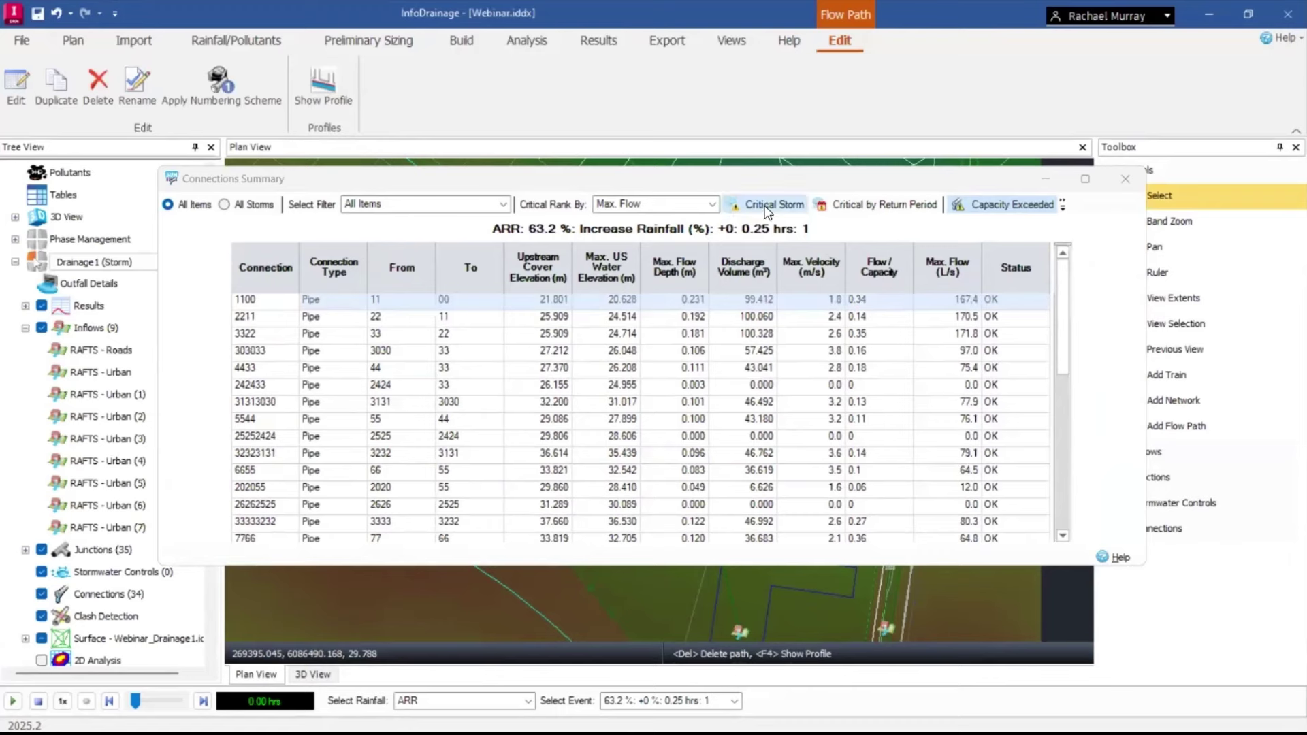
pyautogui.click(856, 213)
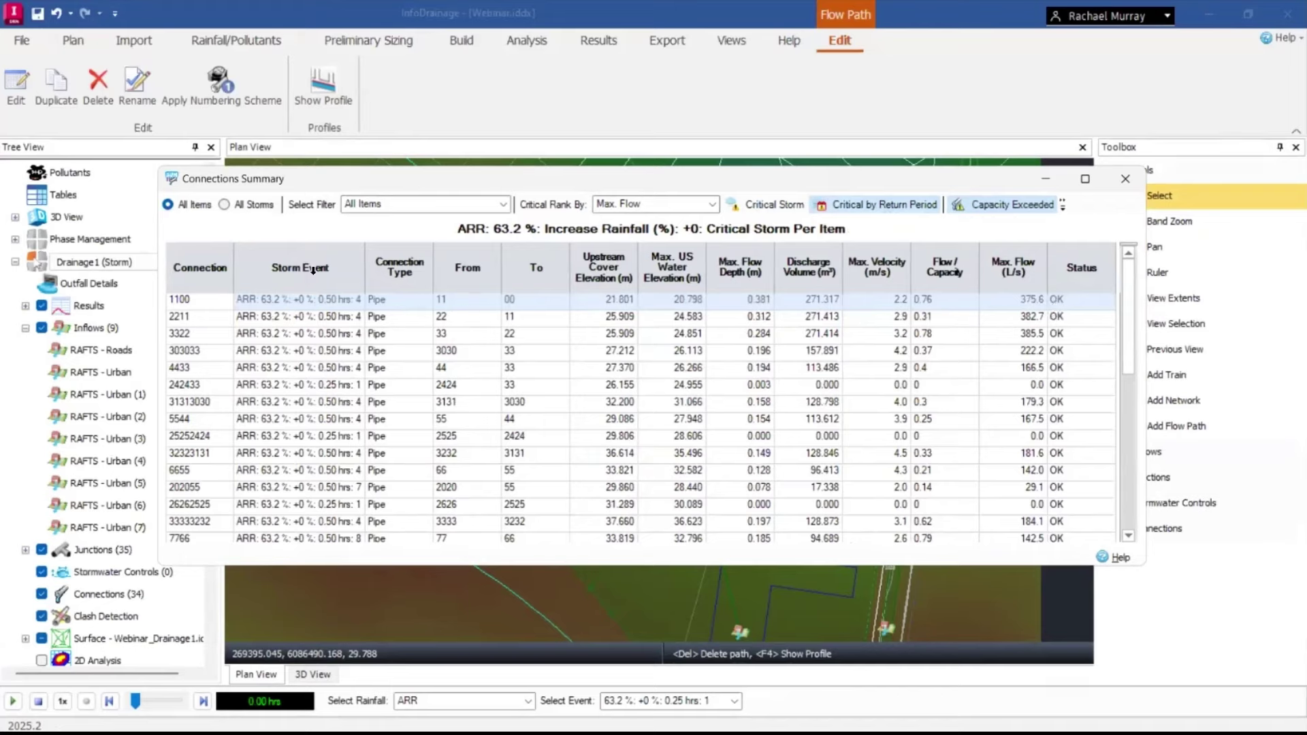
# Examine the critical storm event, maximum flow and status of each pipe, including 4433 and 9988, and close the Connections Summary.
pyautogui.click(357, 385)
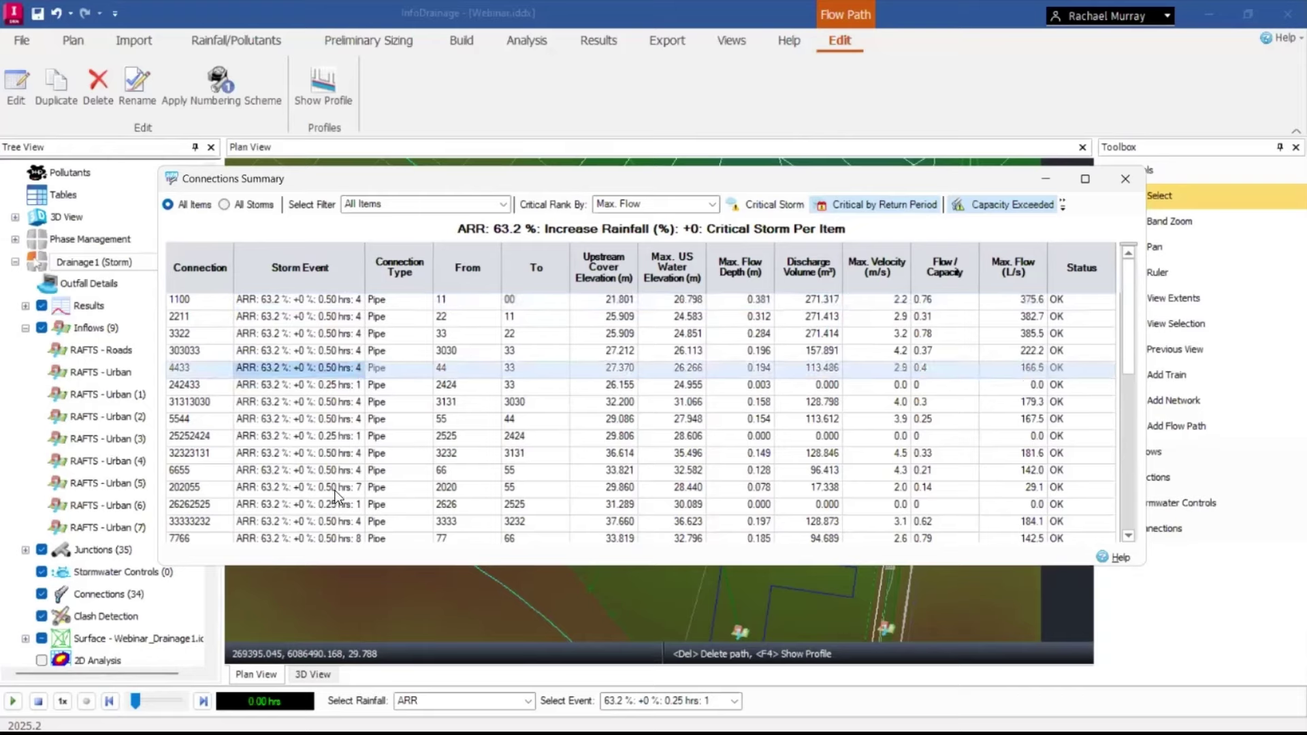
pyautogui.scroll(-3, 339, 494)
pyautogui.click(349, 507)
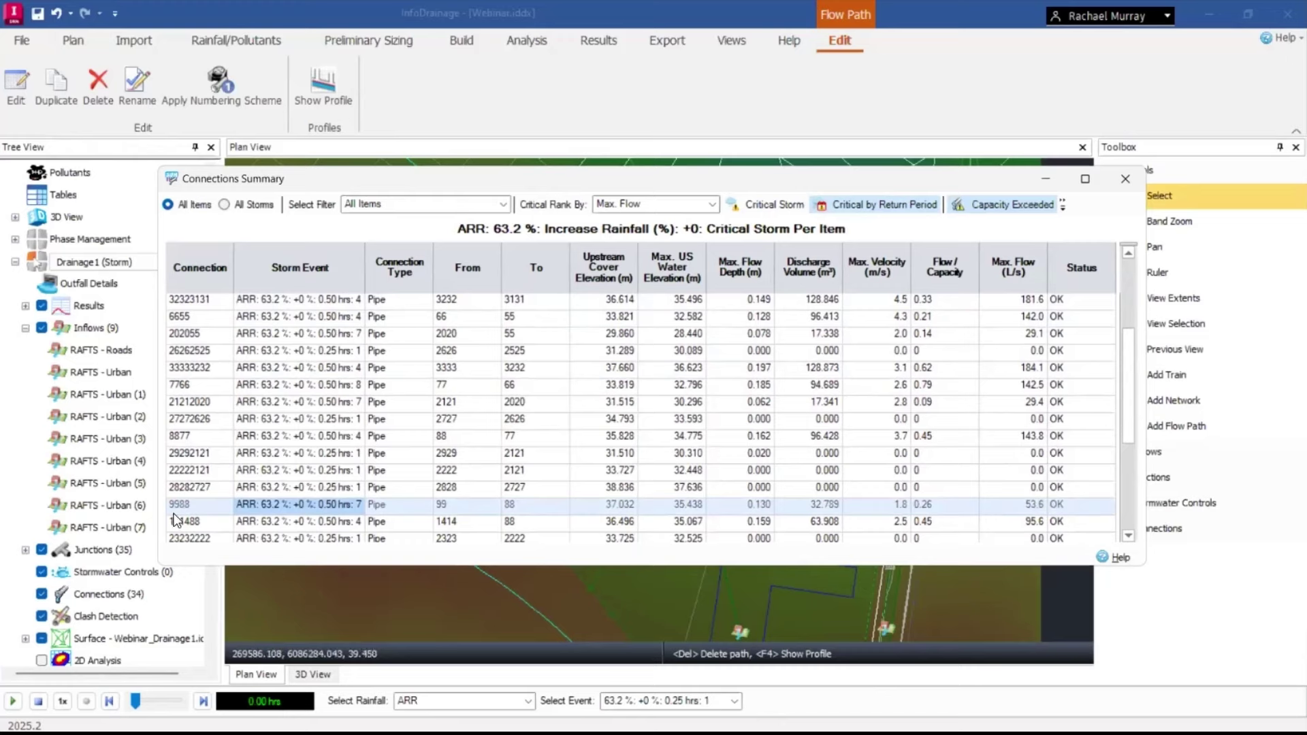
pyautogui.scroll(3, 1010, 436)
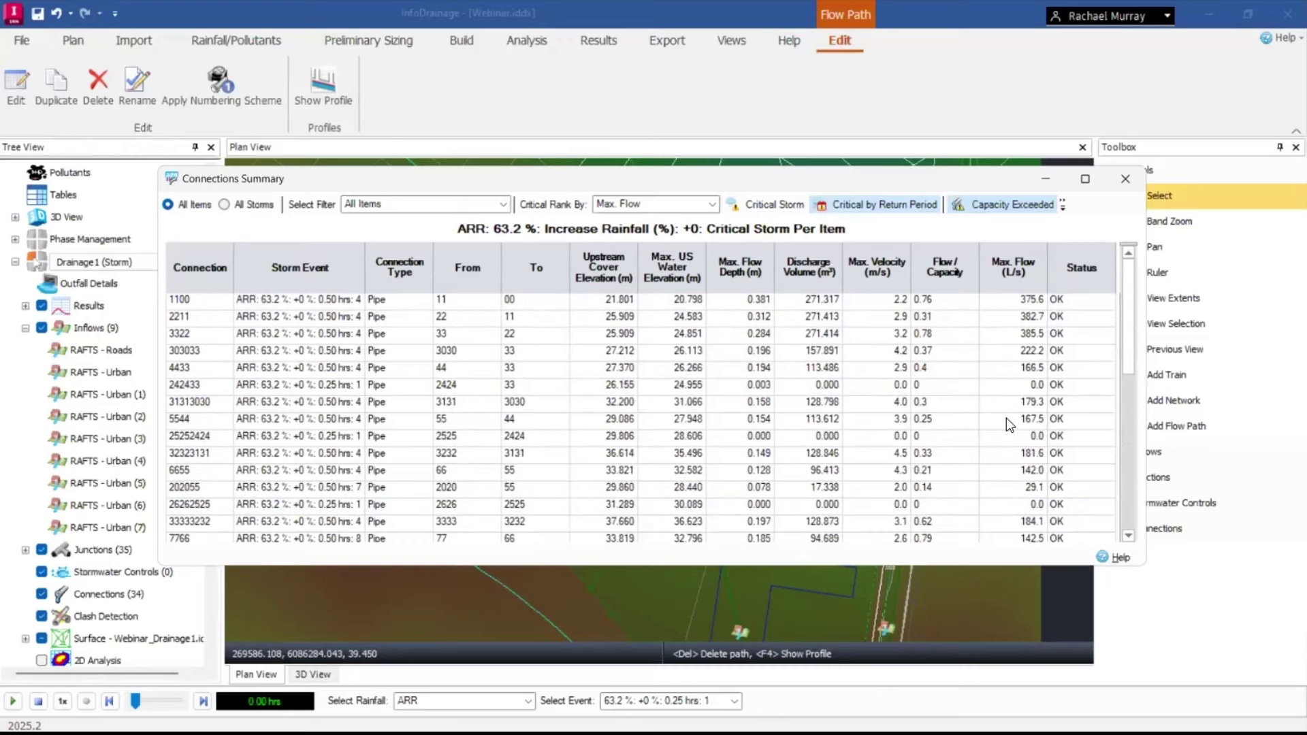
pyautogui.scroll(-6, 203, 315)
pyautogui.click(203, 316)
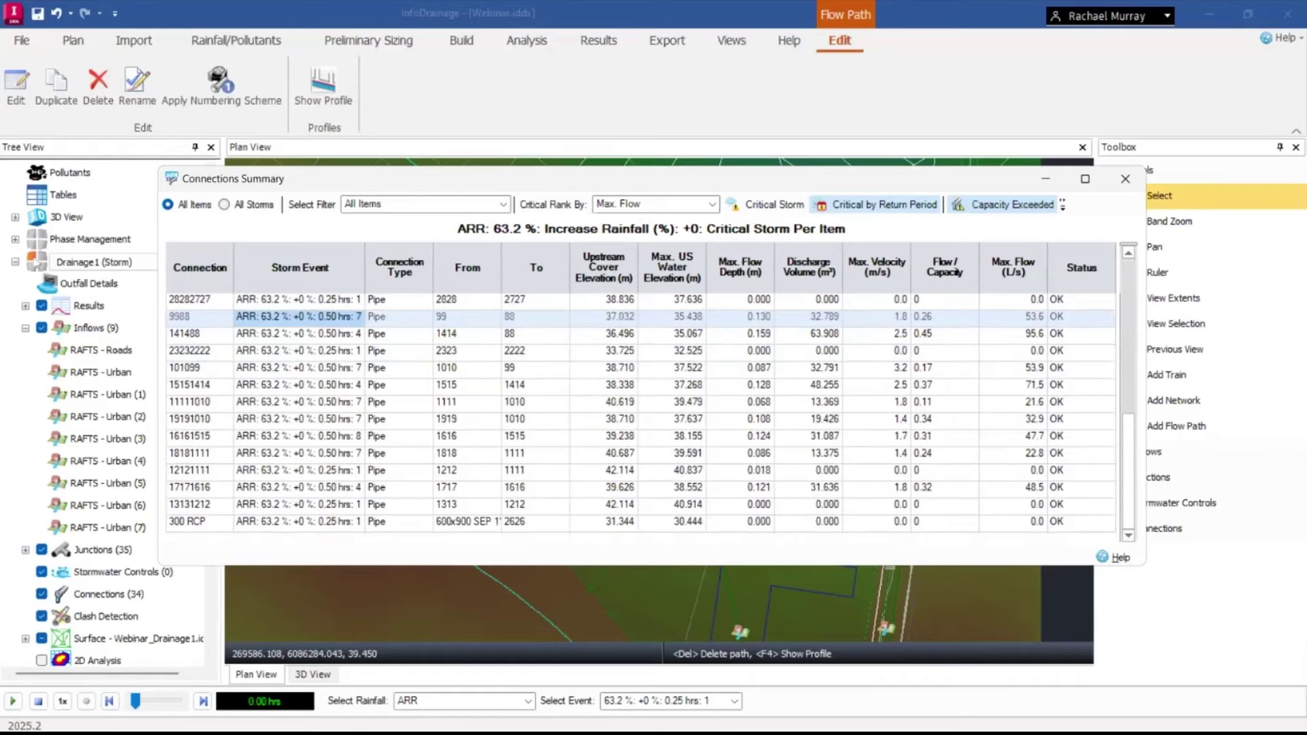
pyautogui.scroll(10, 640, 409)
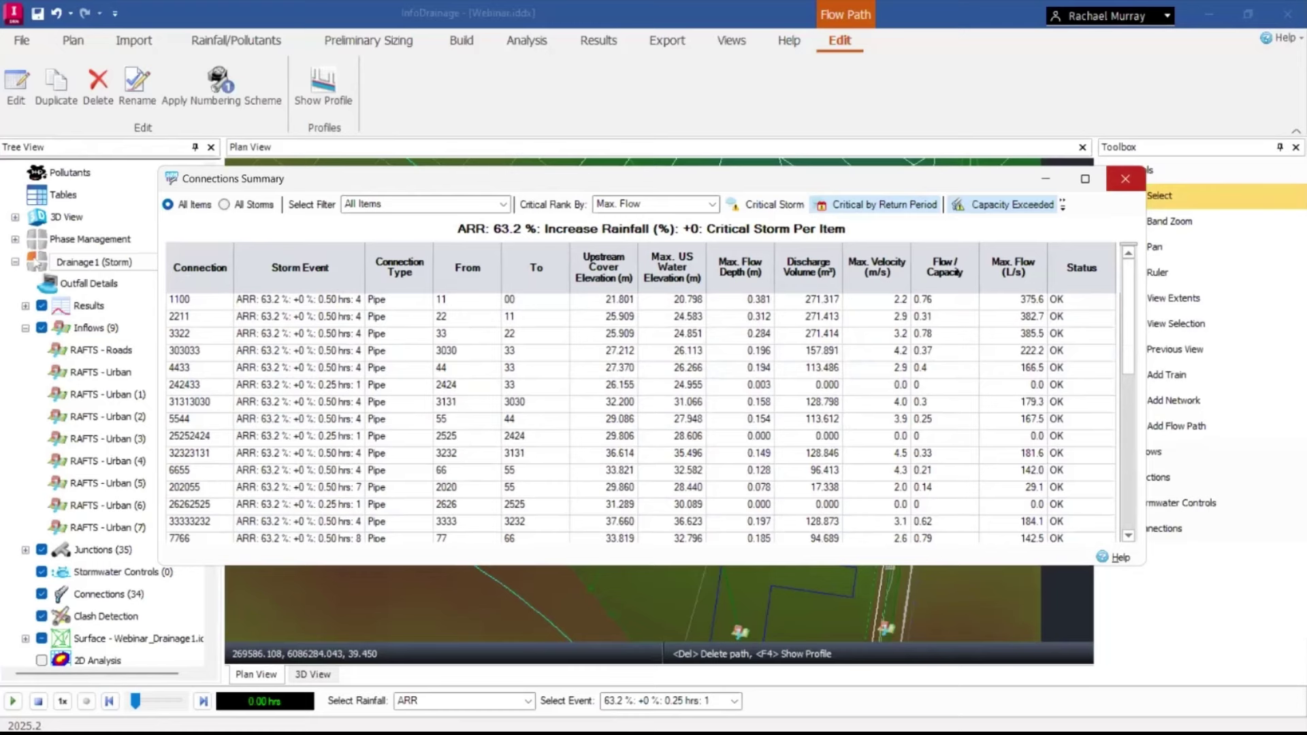
pyautogui.click(1125, 178)
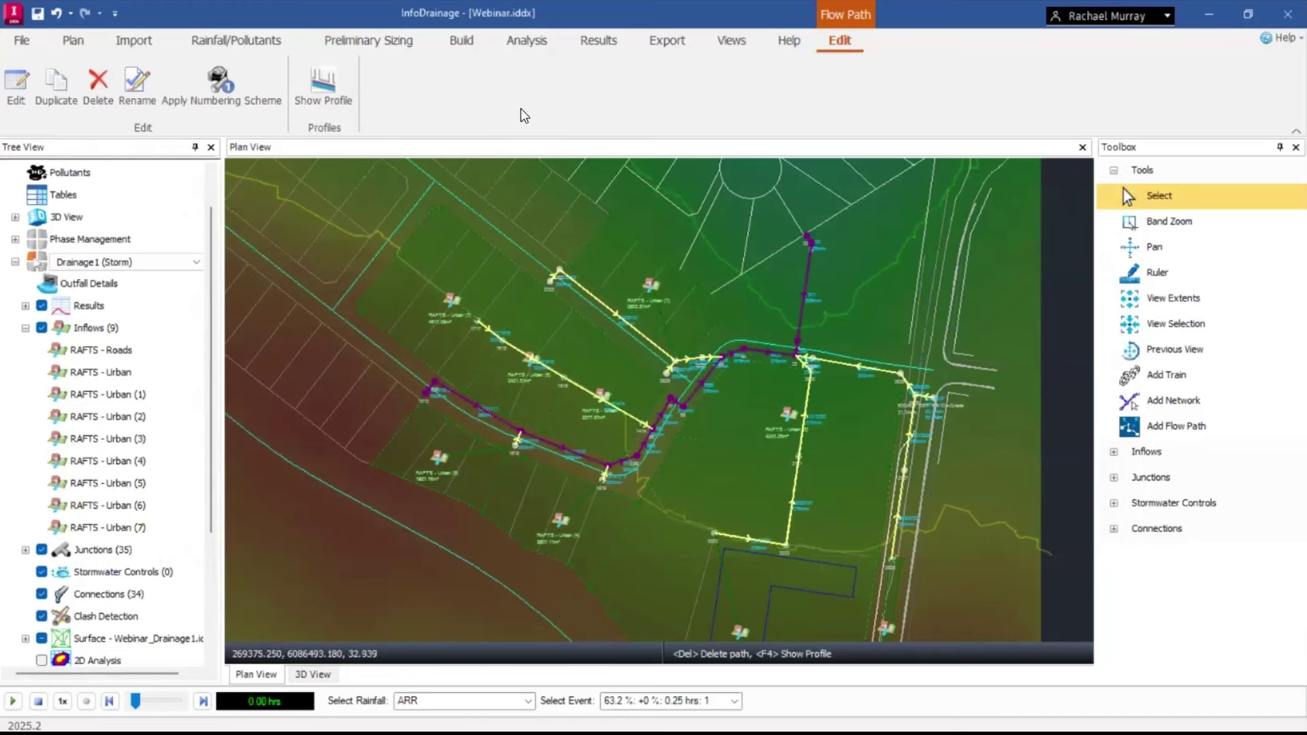
# Change the analysis criteria to use only the ARR 1% rainfall instead of ARR.
pyautogui.click(526, 41)
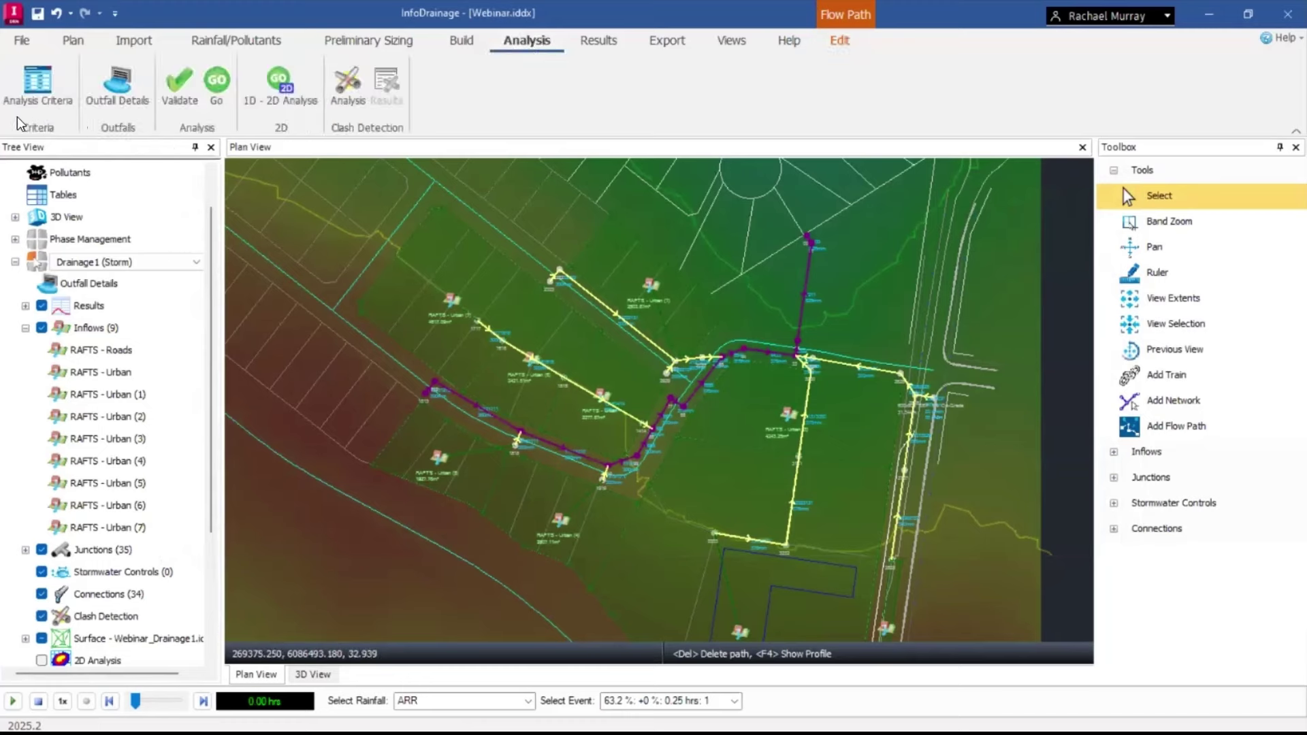
pyautogui.click(38, 90)
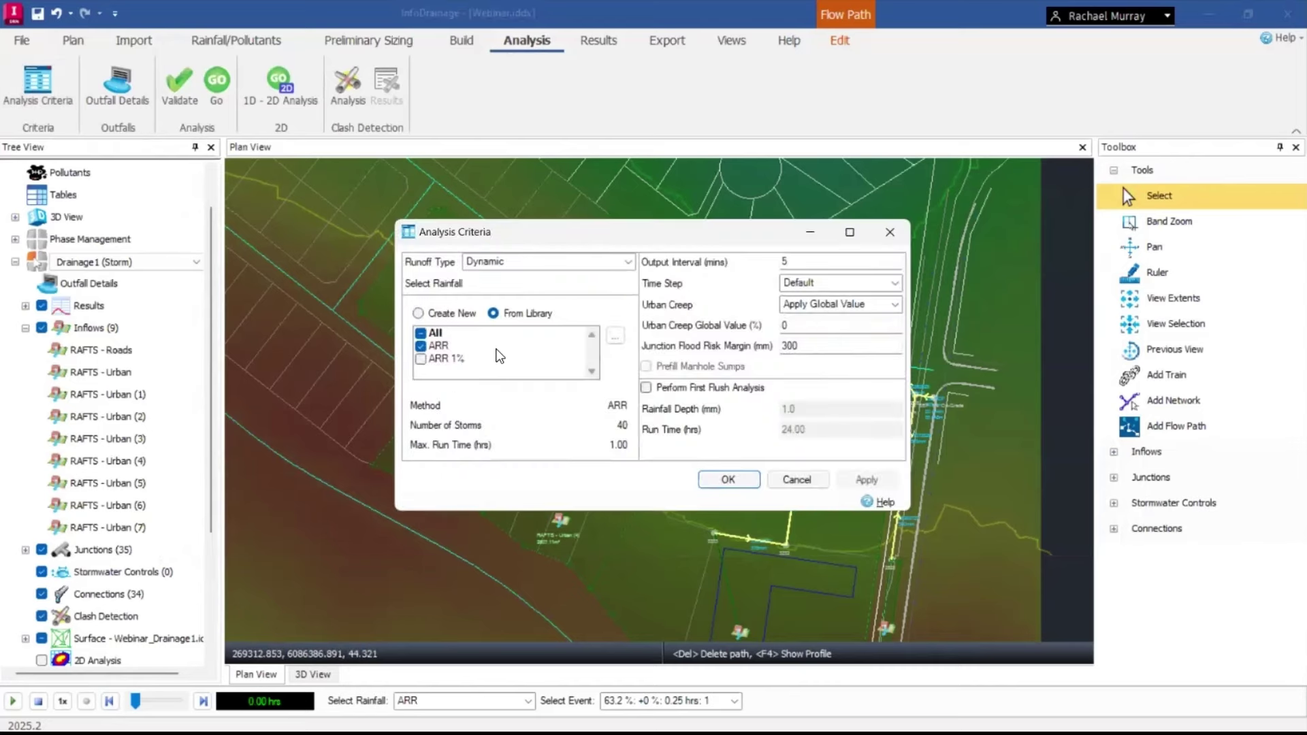
pyautogui.click(421, 359)
pyautogui.click(422, 346)
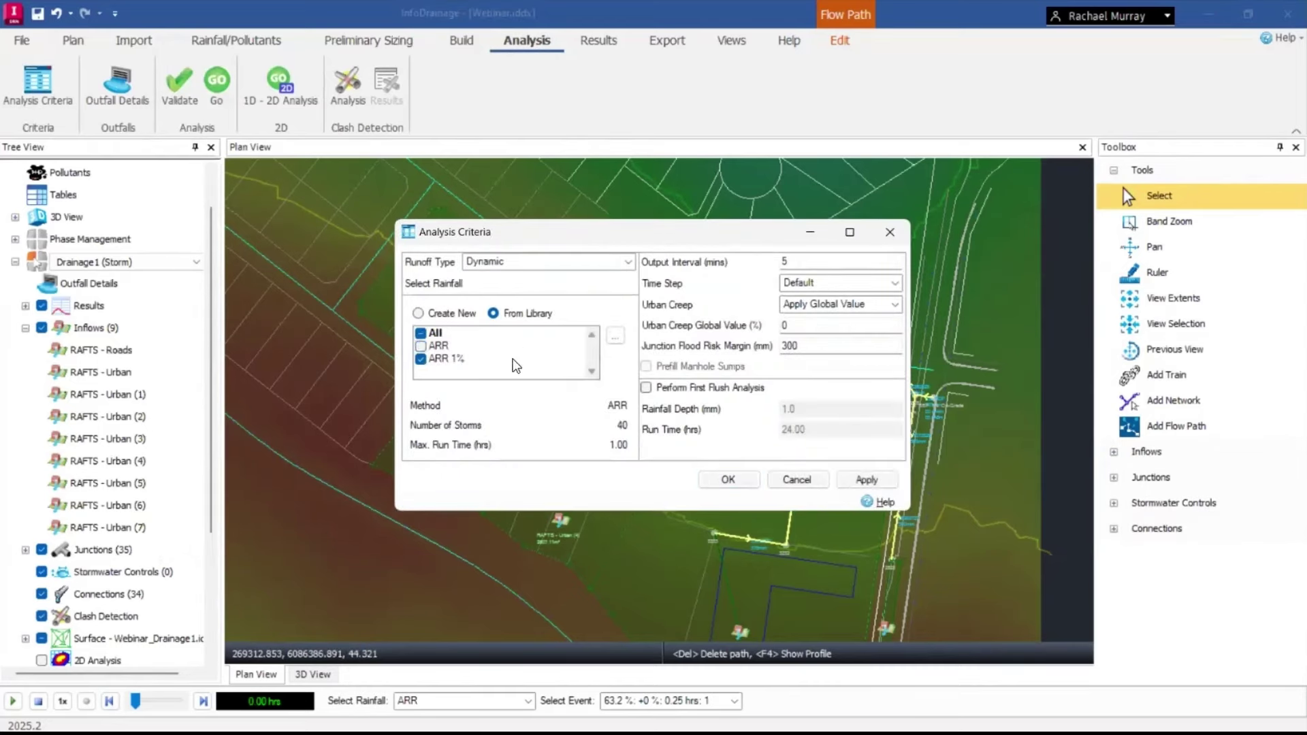
pyautogui.click(749, 480)
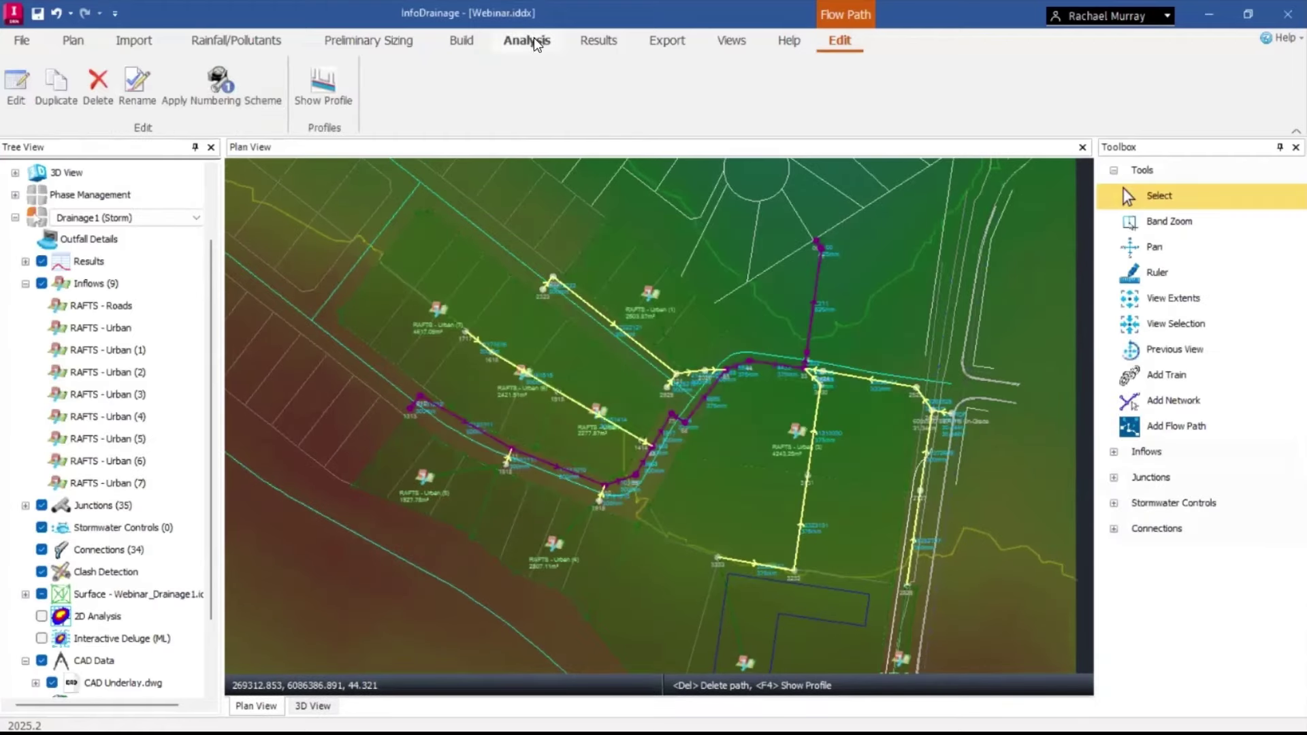
# Start the analysis, check the unconnected RAFTS - Roads inflow behind the validation warning, and close the validation list.
pyautogui.click(534, 39)
pyautogui.click(215, 98)
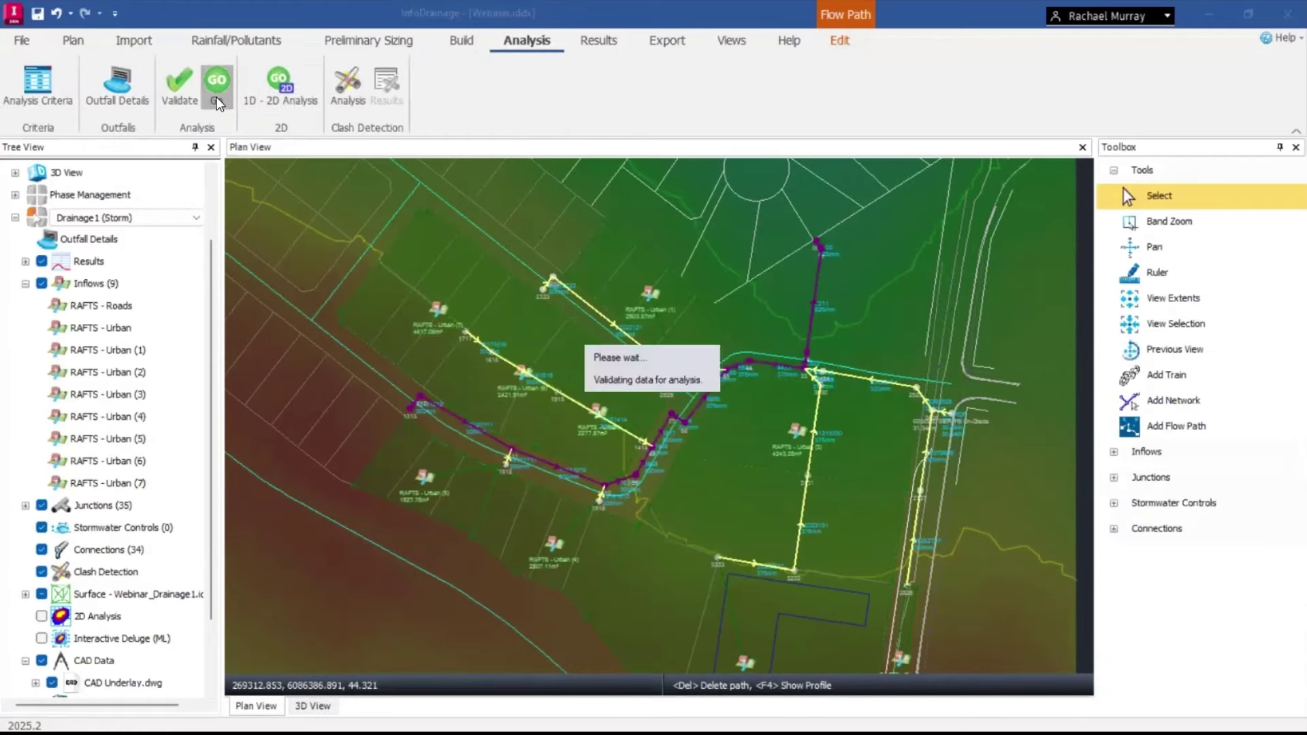
pyautogui.click(303, 306)
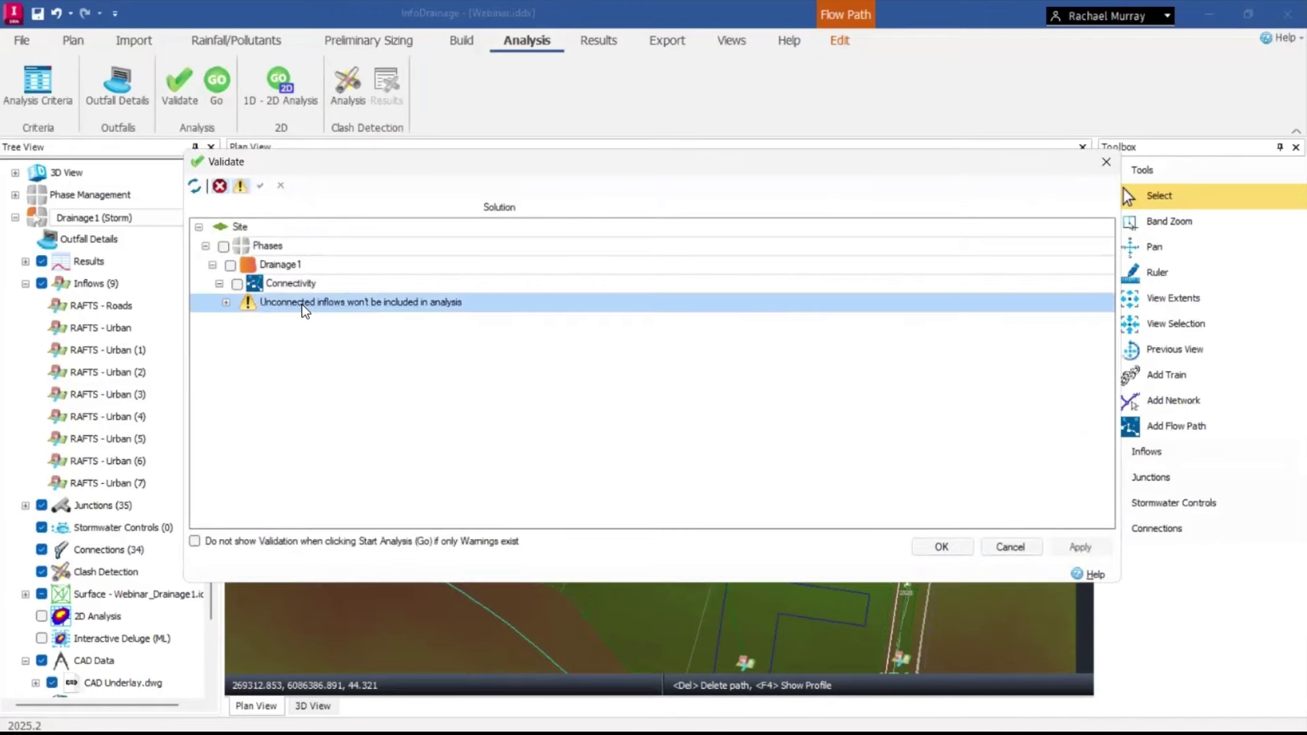
pyautogui.click(226, 302)
pyautogui.doubleClick(326, 323)
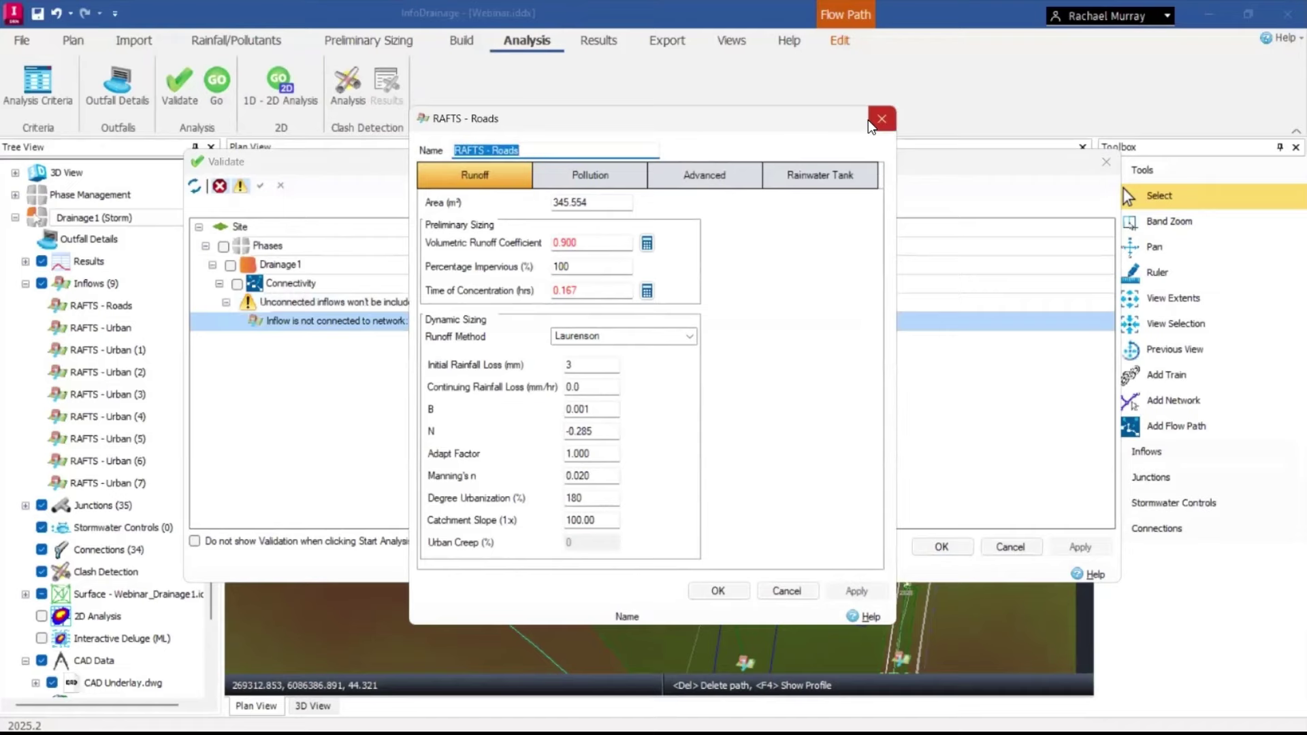
pyautogui.click(870, 121)
pyautogui.click(1107, 162)
# Connect the RAFTS - Roads inflow to junction 2828 in the plan.
pyautogui.scroll(4, 880, 619)
pyautogui.rightClick(838, 596)
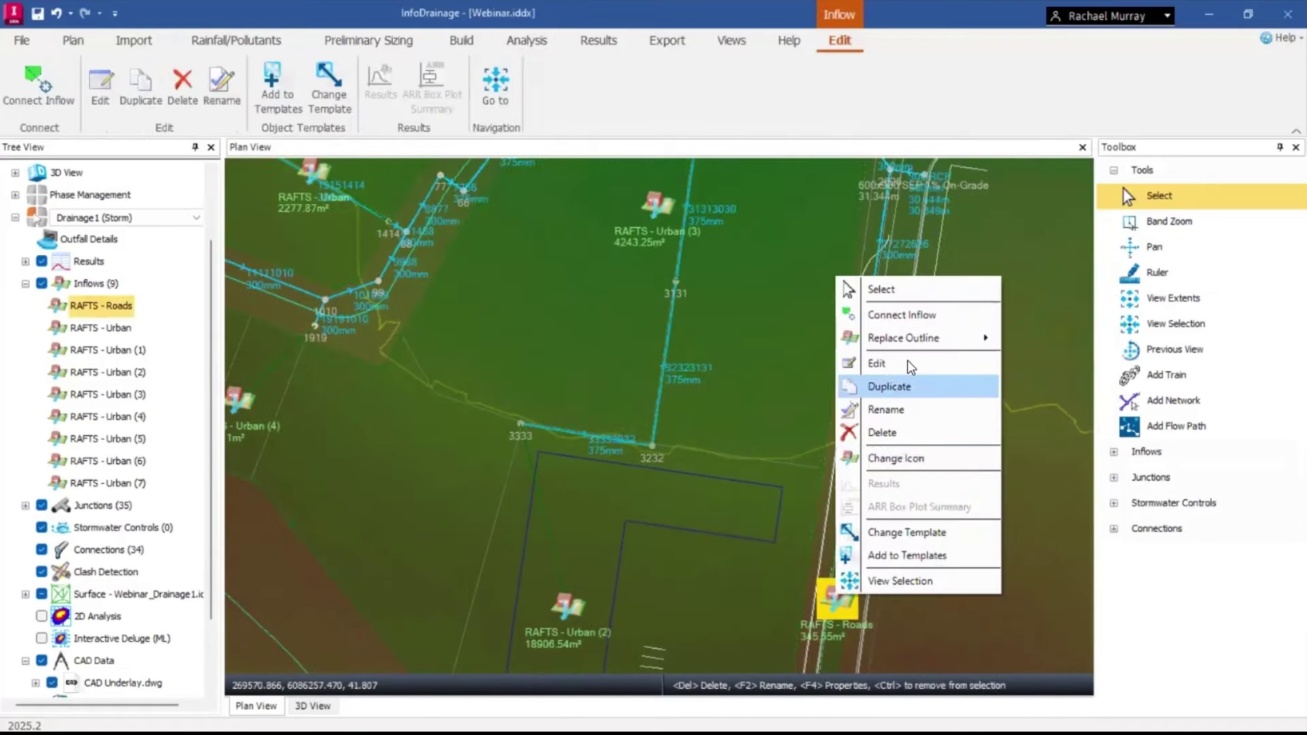
pyautogui.click(917, 316)
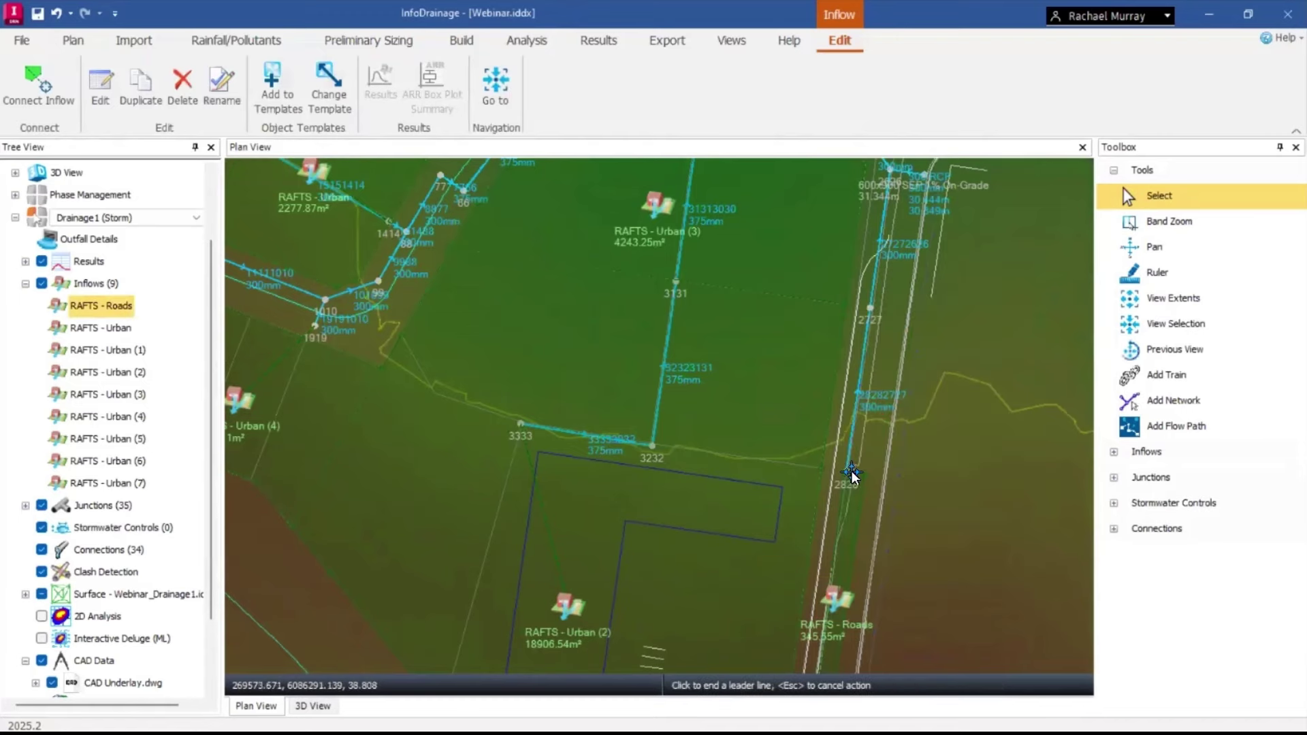
pyautogui.click(851, 474)
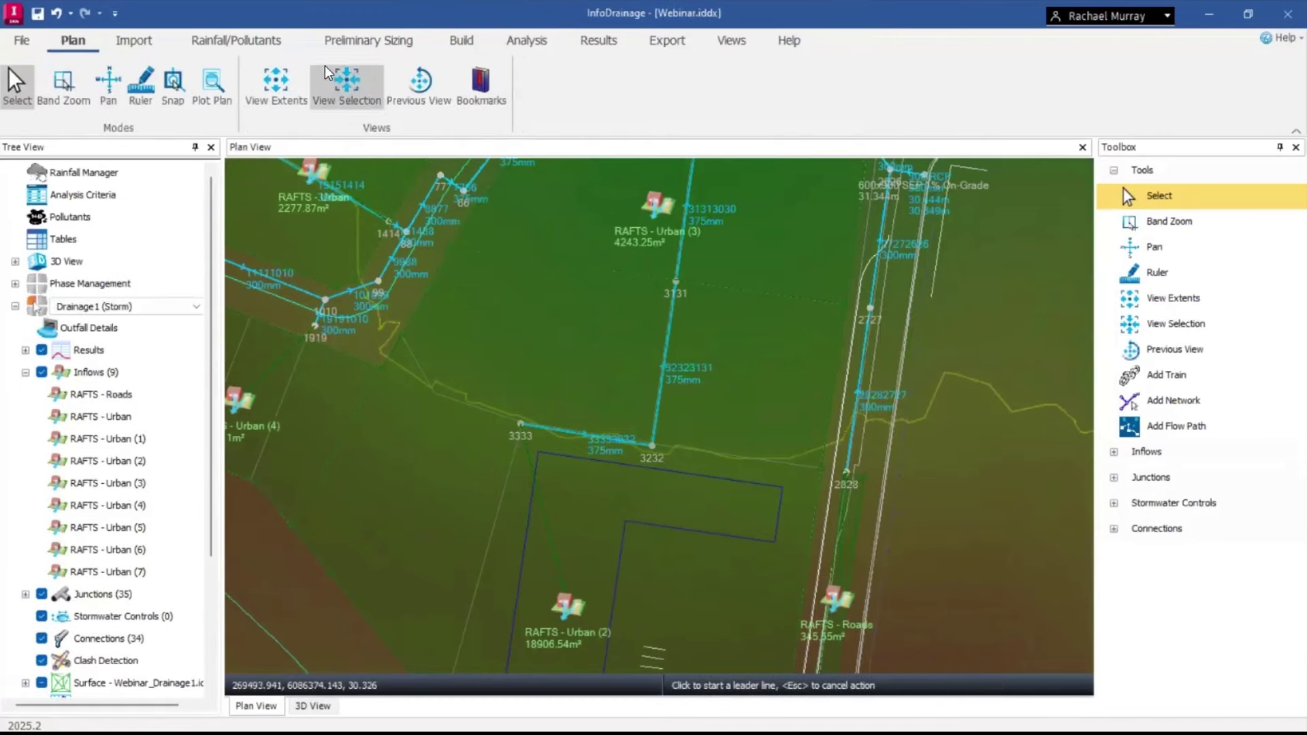
# Validate the network again and run the analysis with the ARR 1% rainfall.
pyautogui.click(536, 42)
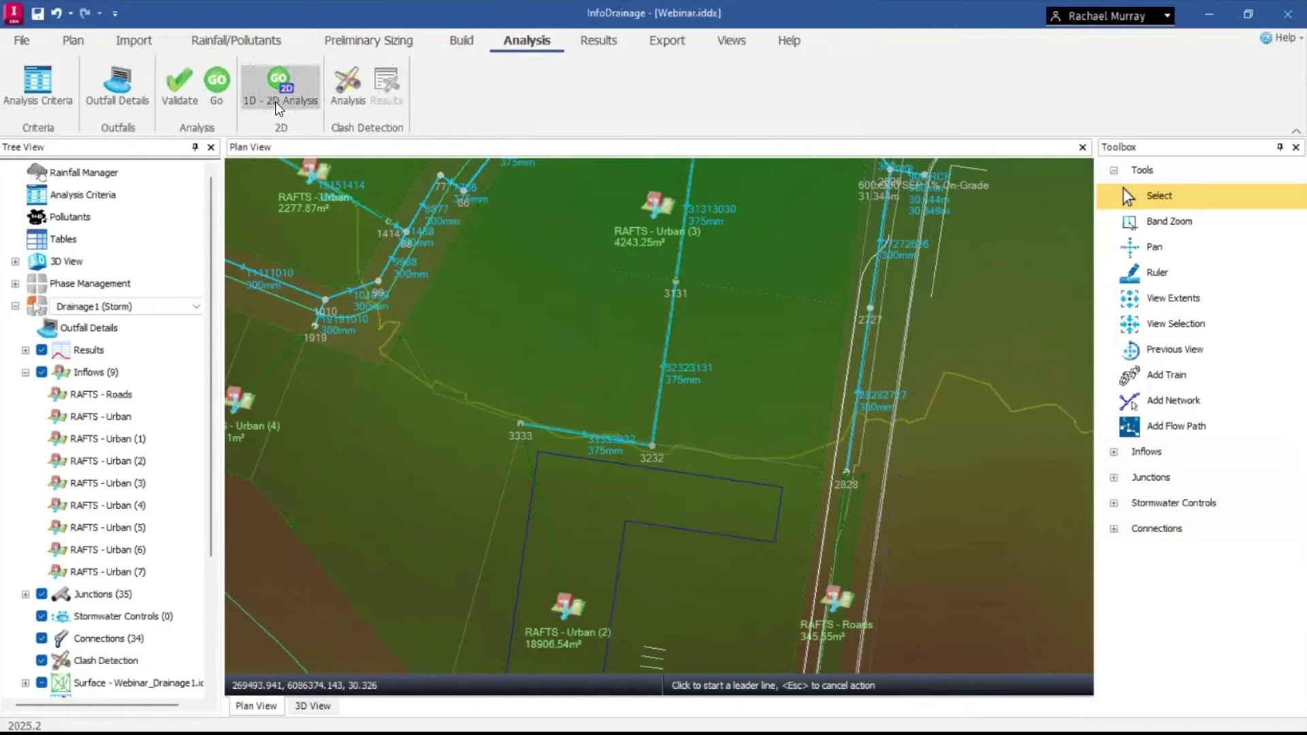
pyautogui.click(180, 98)
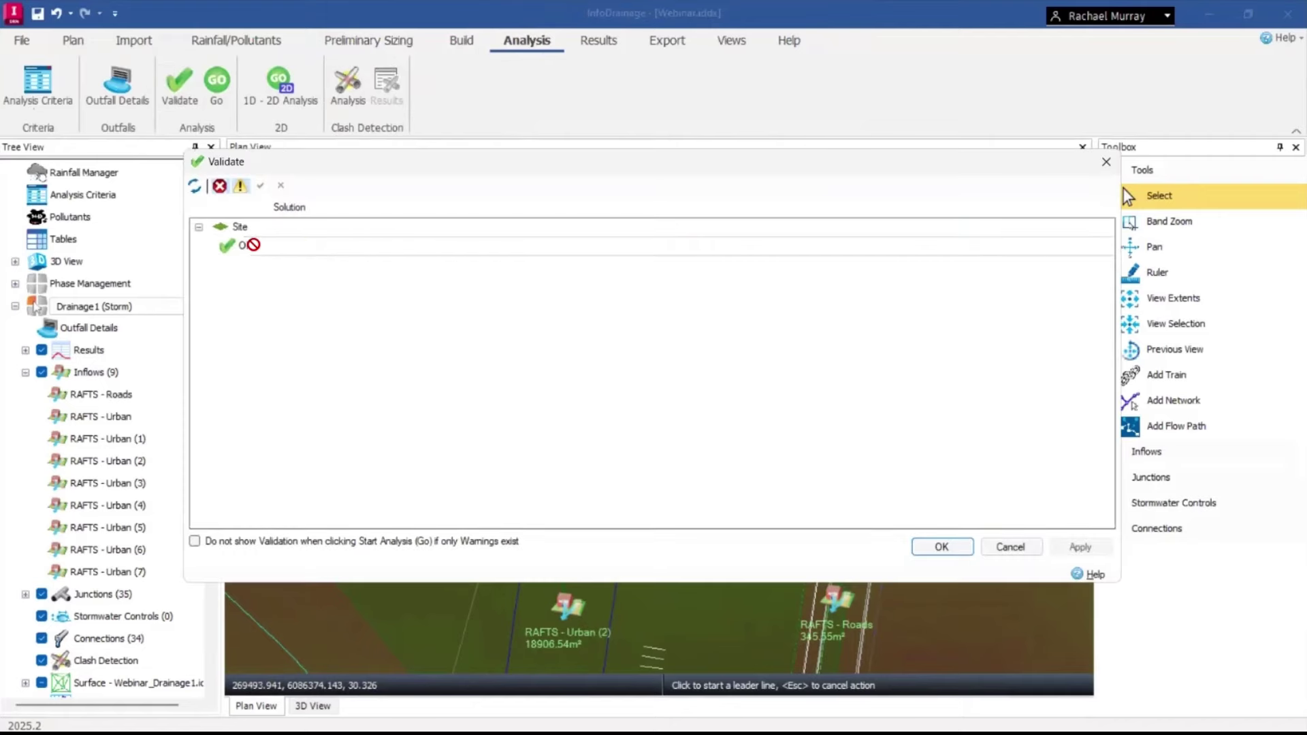
pyautogui.click(964, 553)
pyautogui.click(217, 82)
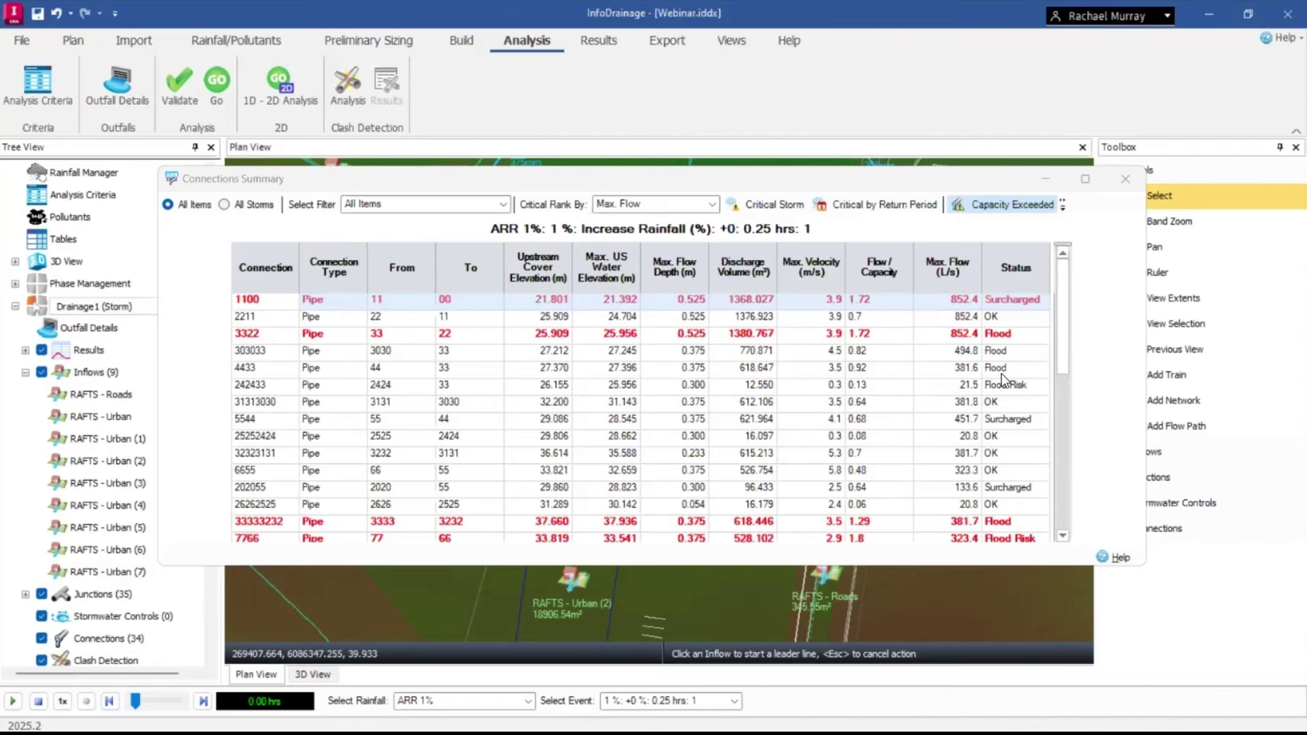
# Review the ARR 1% connection results by critical storm with a wider Storm Event column, and by critical return period.
pyautogui.scroll(-10, 1003, 377)
pyautogui.scroll(10, 1011, 382)
pyautogui.click(777, 205)
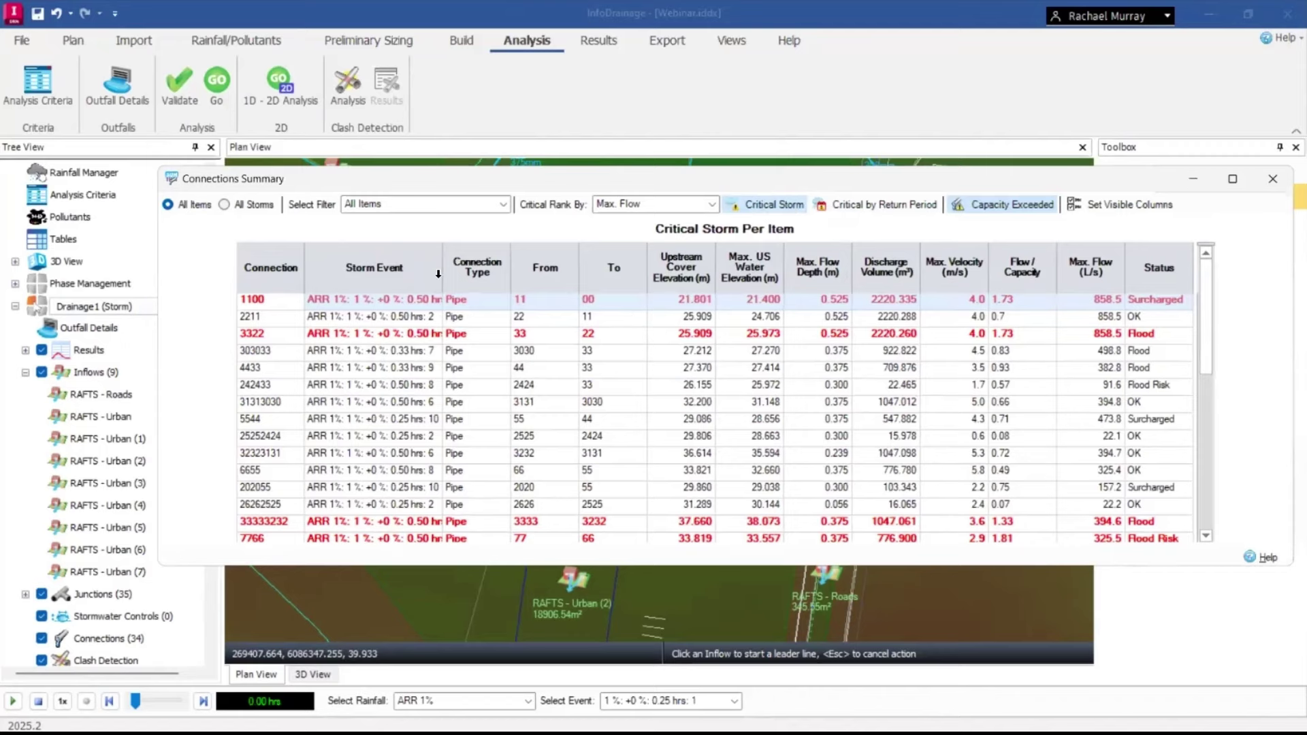
pyautogui.moveTo(446, 278); pyautogui.dragTo(490, 278)
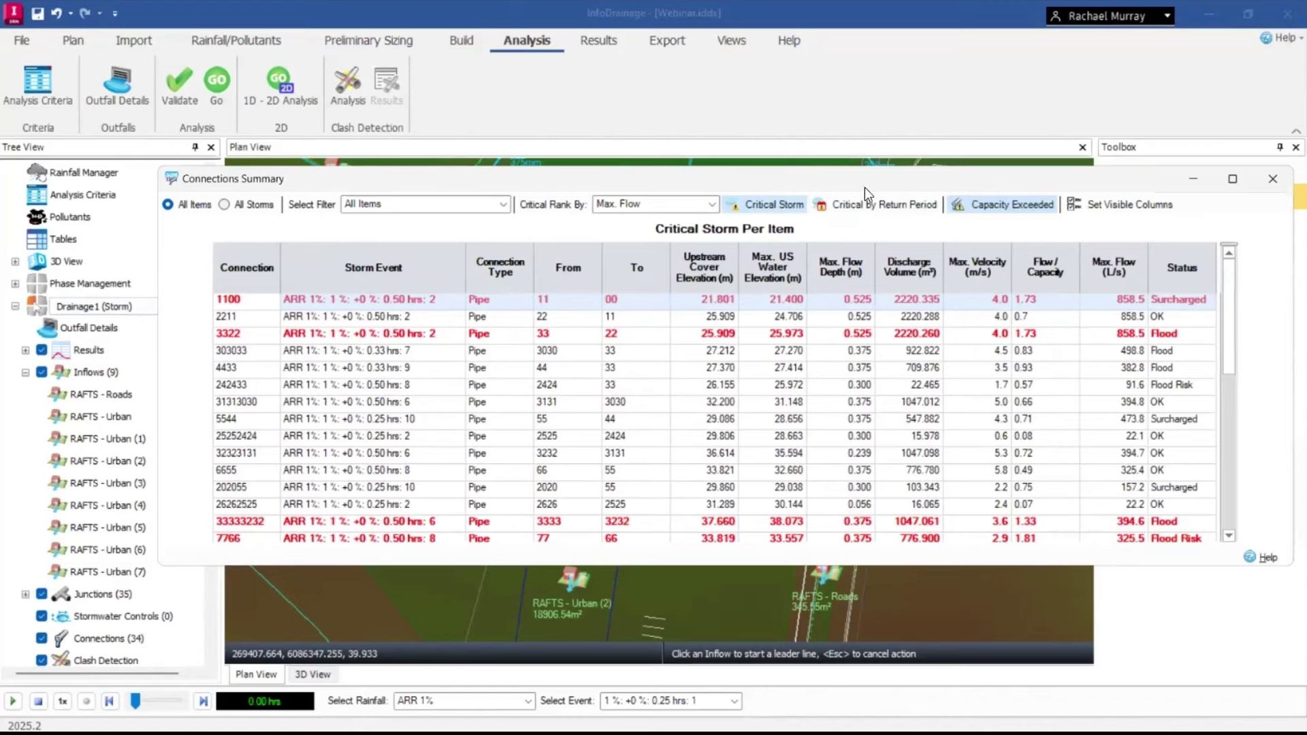
pyautogui.click(838, 204)
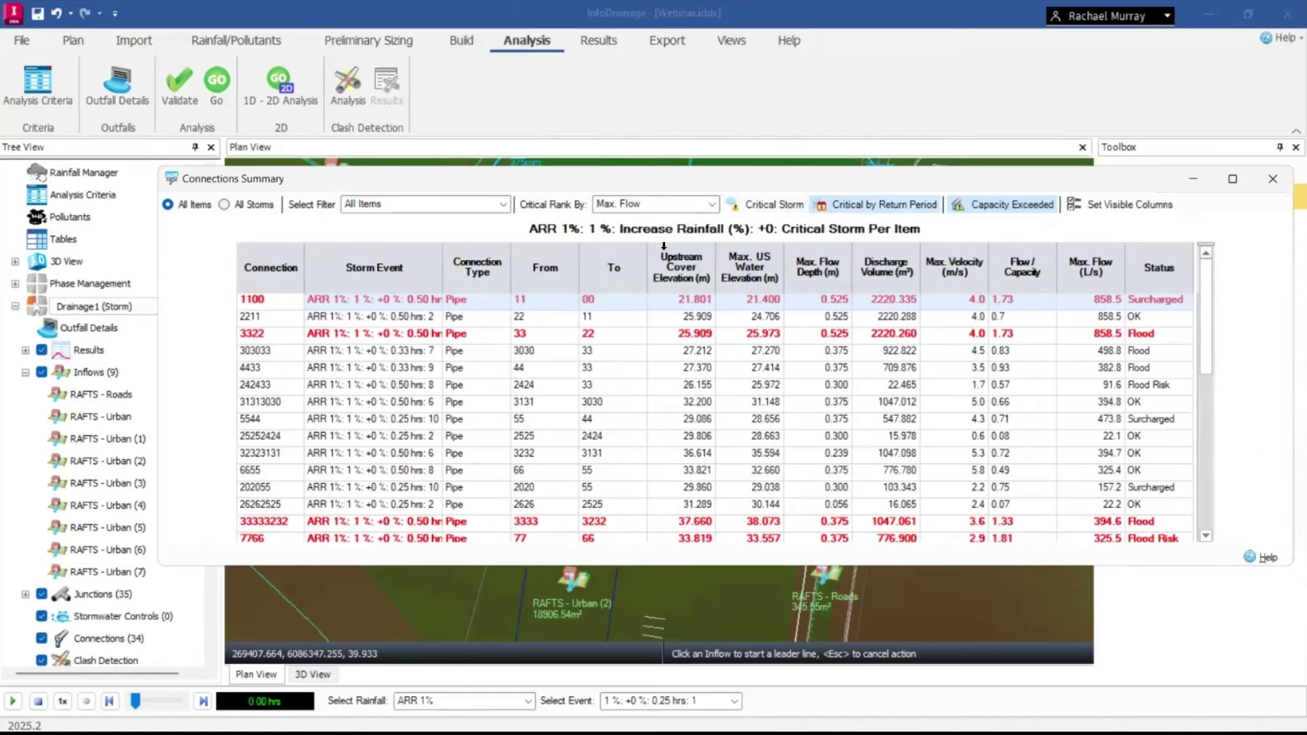
# Review the ARR 1% connection results per critical storm with the Storm Event column widened to show full names, and close the summary.
pyautogui.click(768, 205)
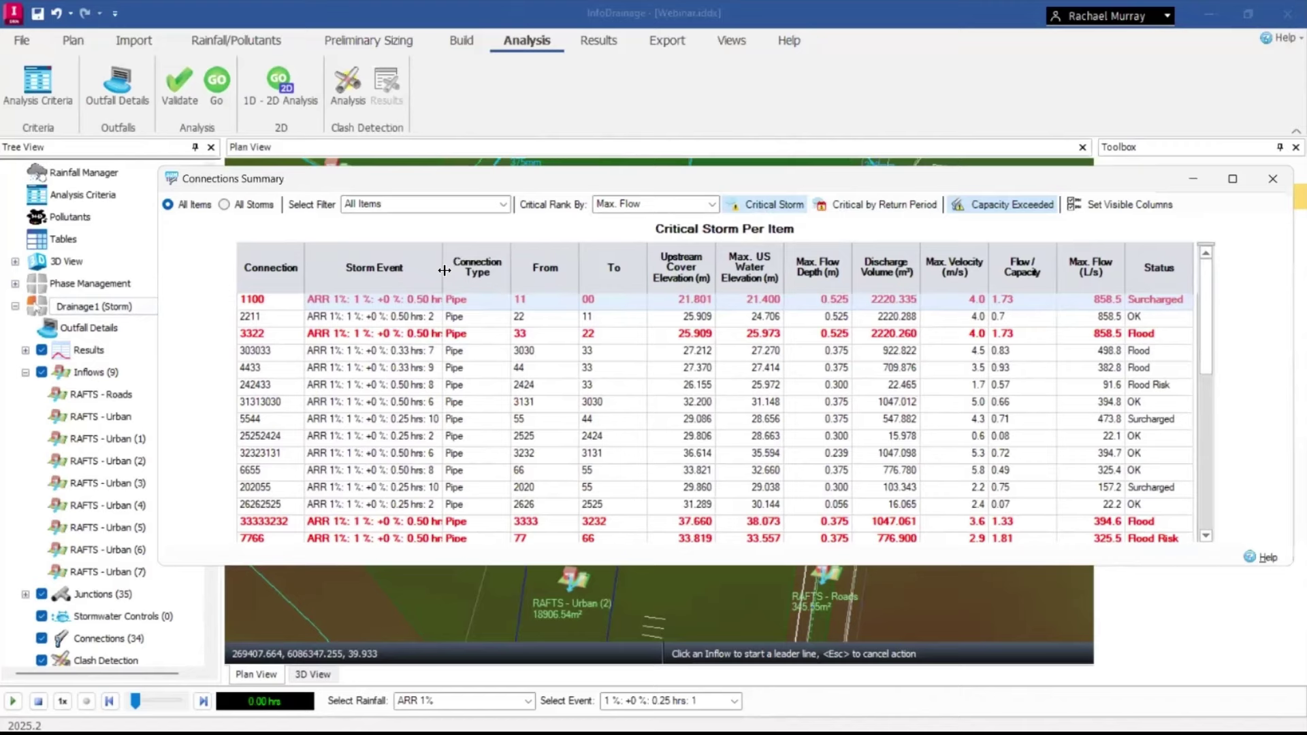
pyautogui.moveTo(443, 267); pyautogui.dragTo(489, 267)
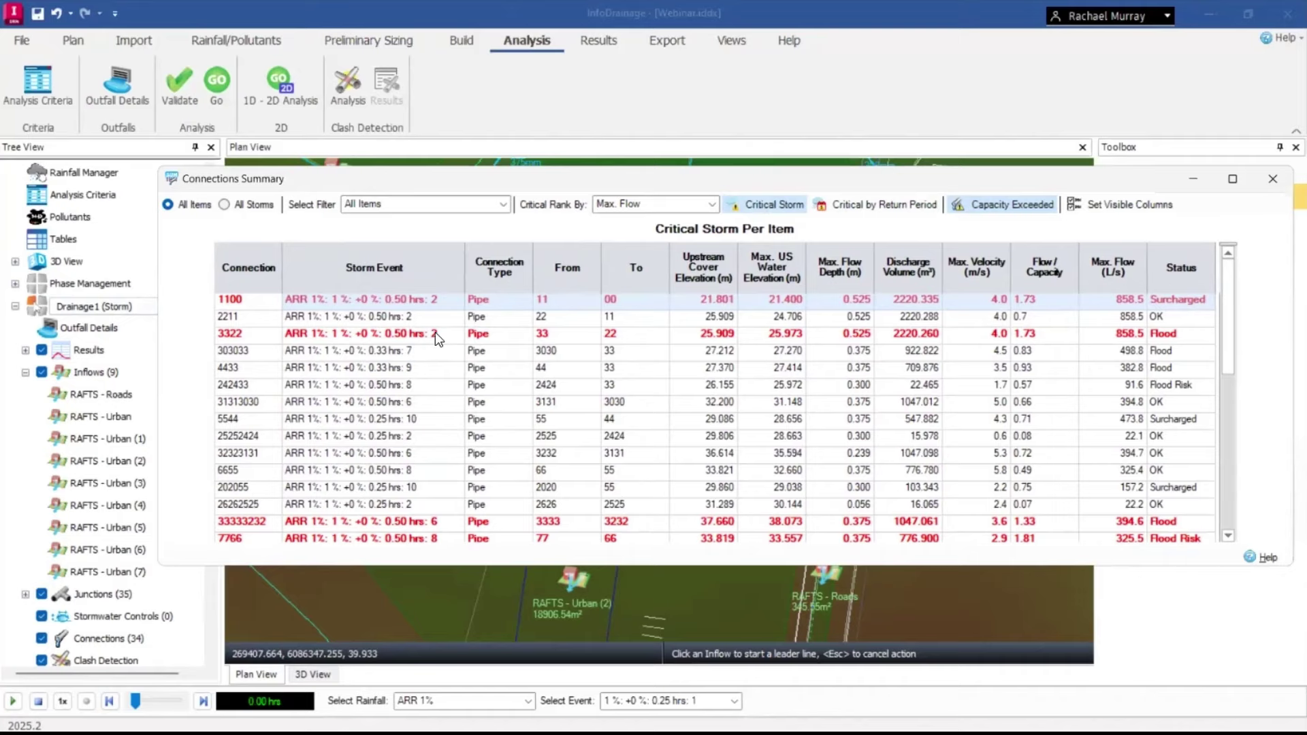
pyautogui.scroll(-2, 437, 485)
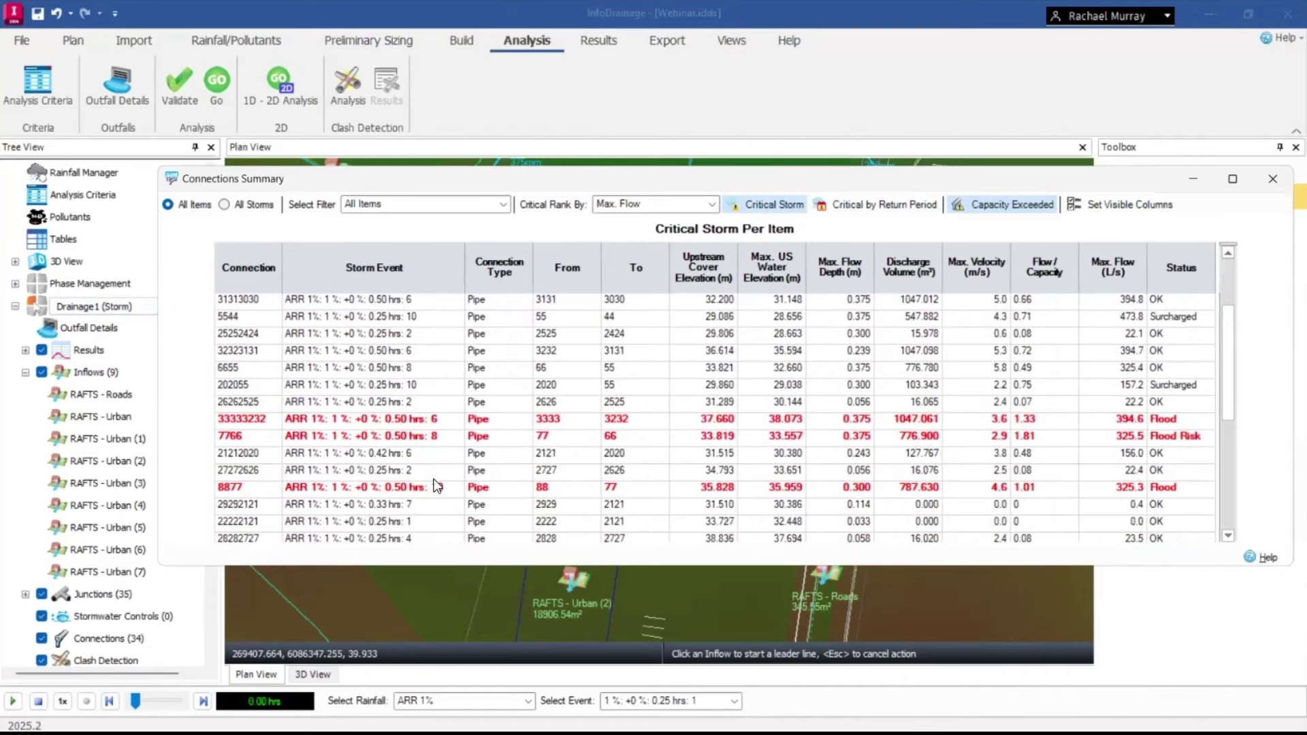
pyautogui.scroll(-4, 446, 489)
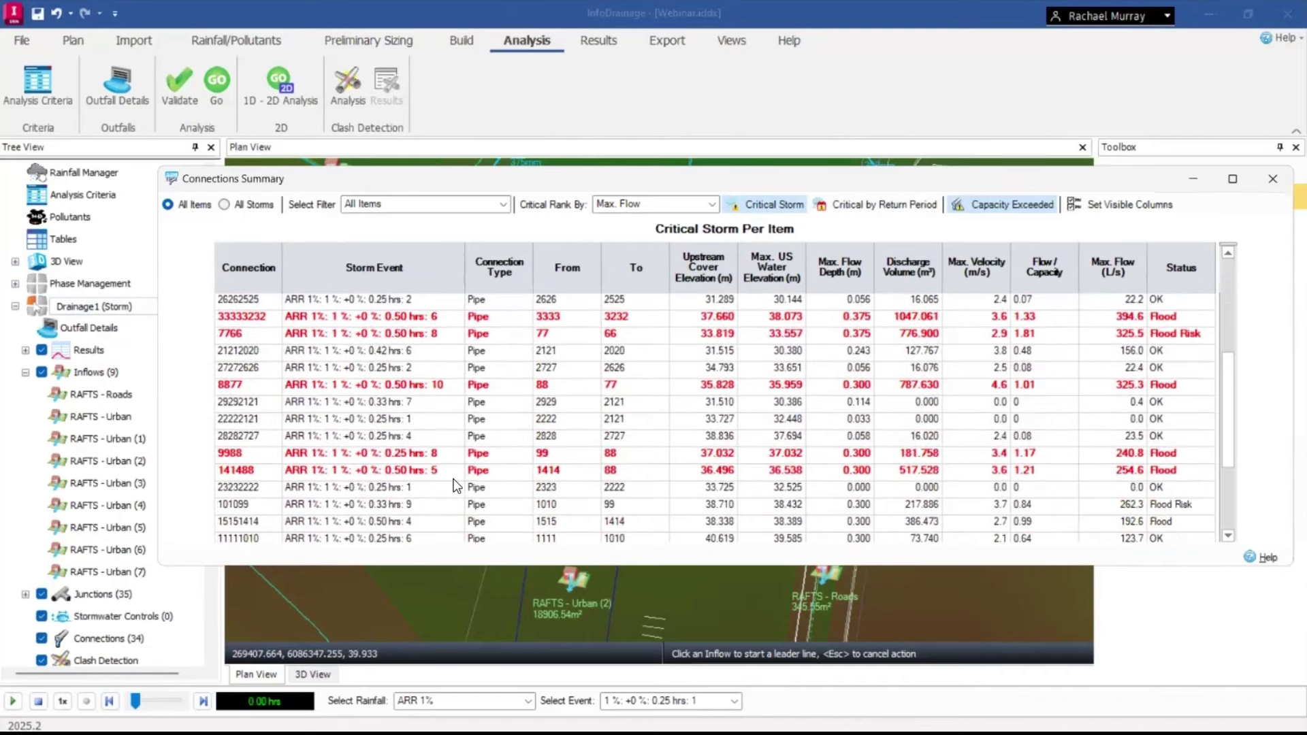
pyautogui.scroll(6, 450, 470)
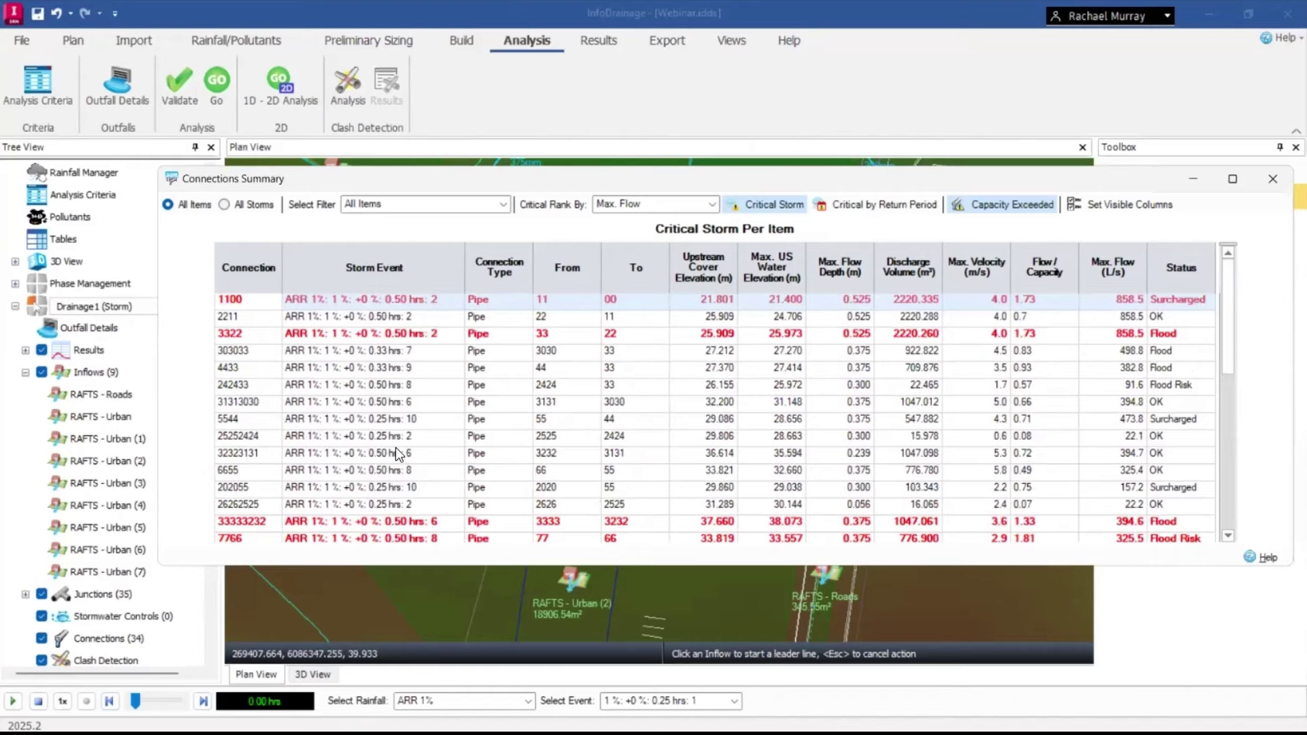
pyautogui.scroll(-2, 395, 449)
pyautogui.scroll(2, 451, 363)
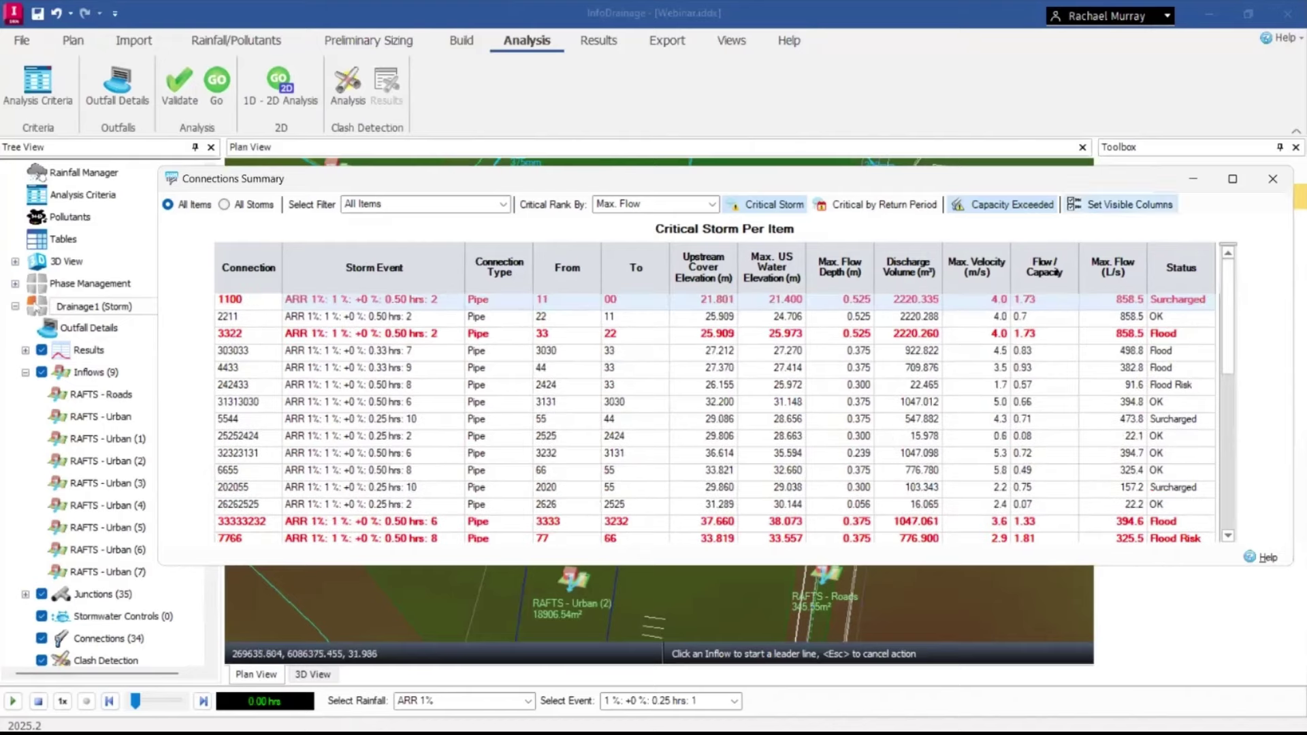
pyautogui.click(1272, 179)
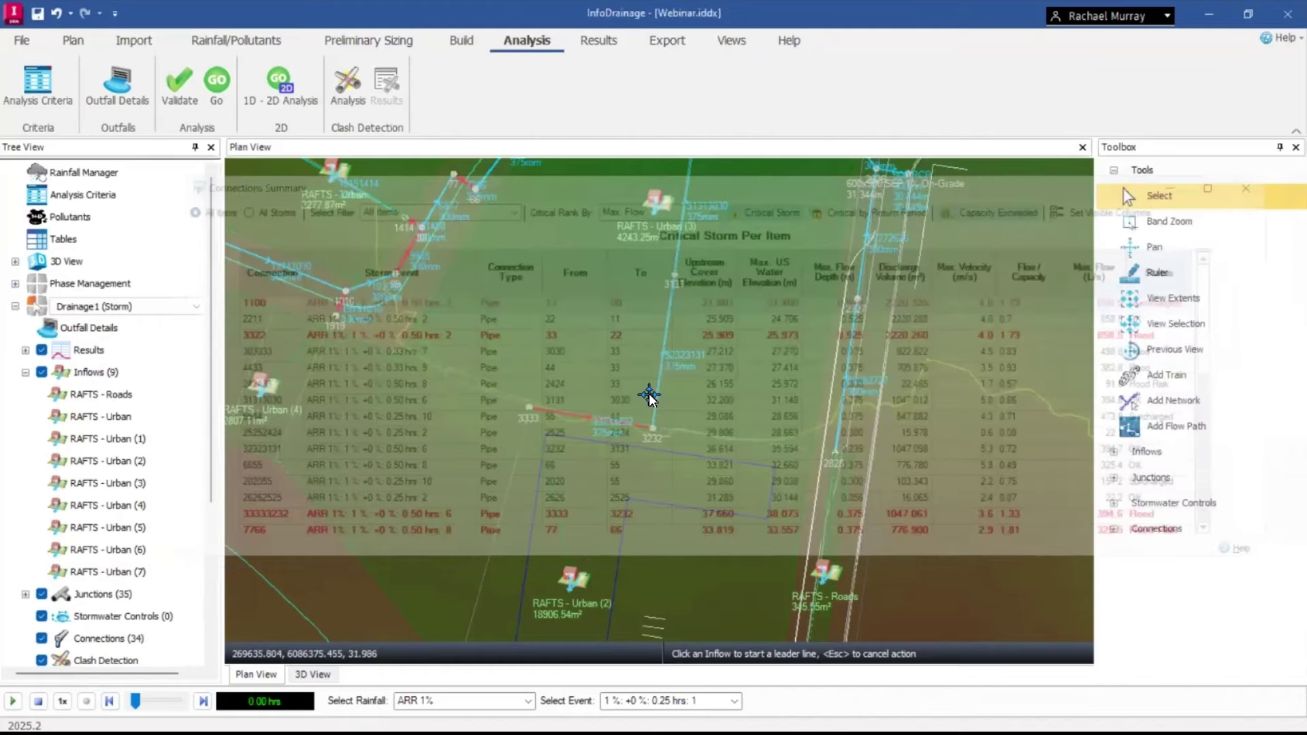
# Show the profile of the Road 1 flow path and examine the pipe between manholes 99 and 88.
pyautogui.scroll(-3, 656, 487)
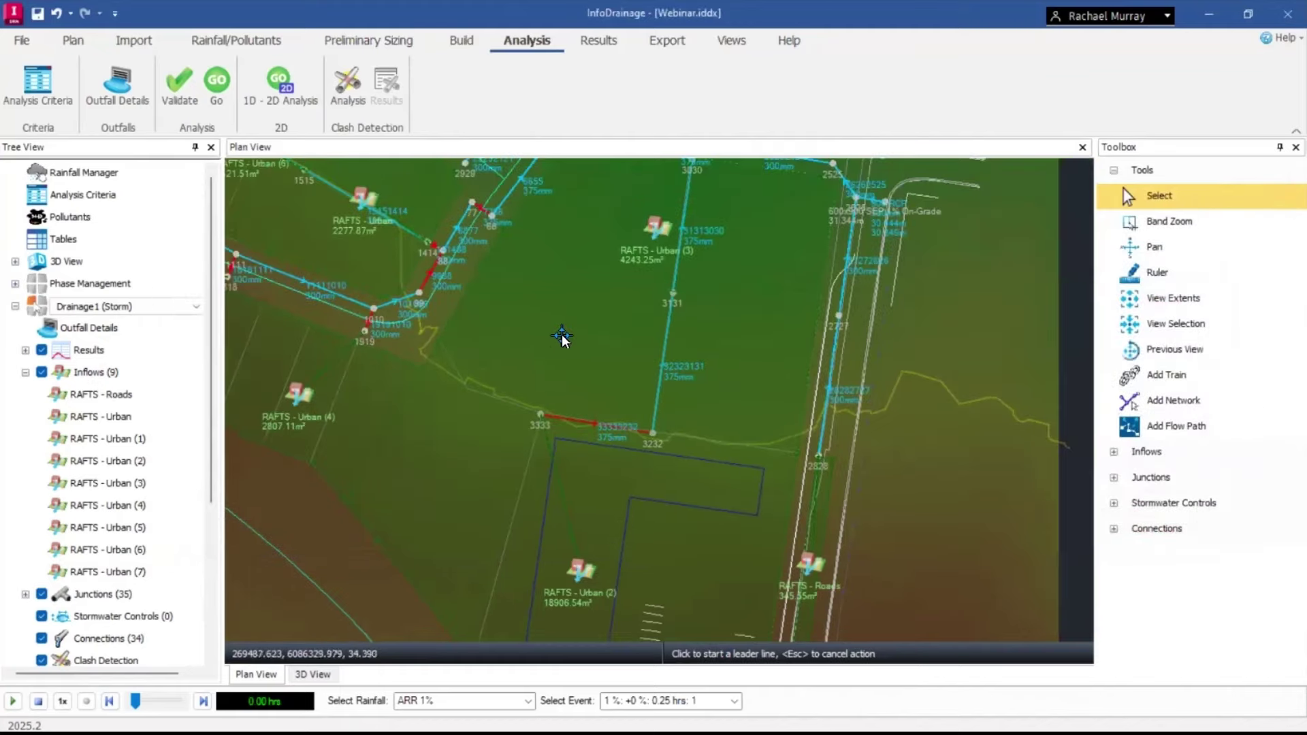
pyautogui.scroll(-3, 84, 558)
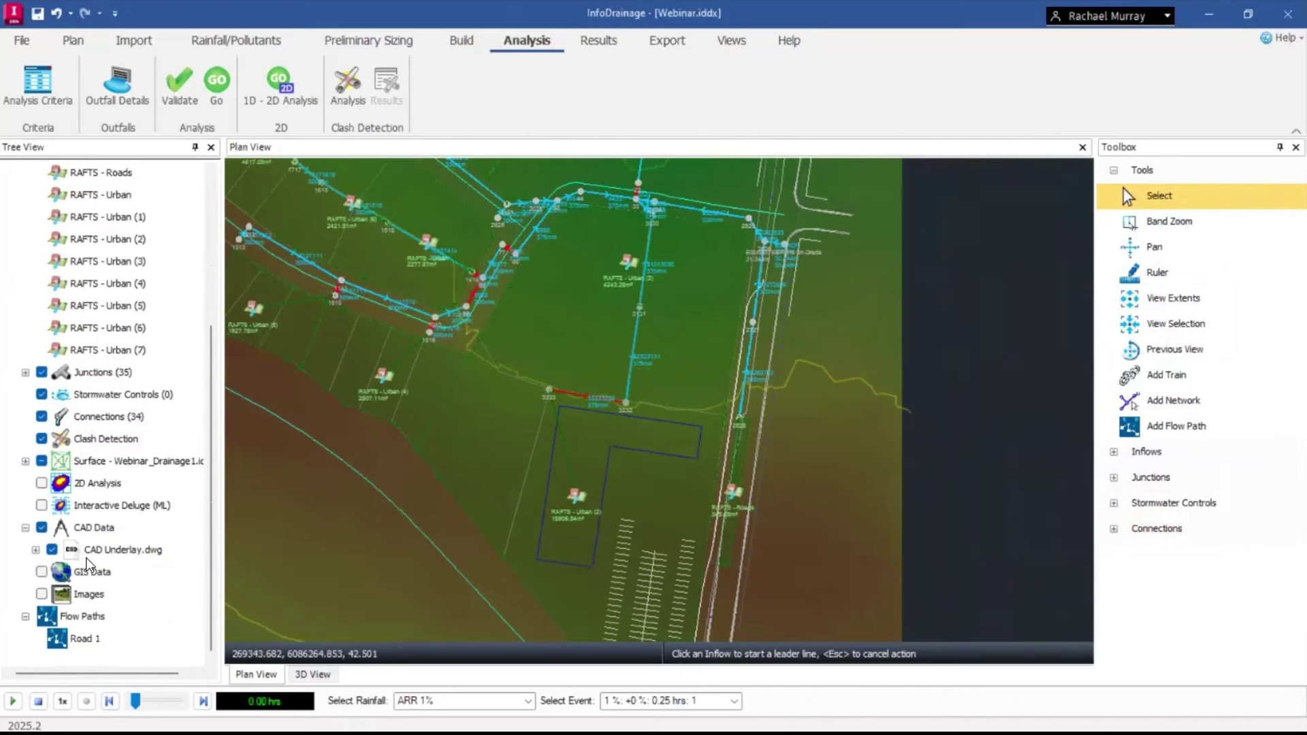
pyautogui.click(85, 638)
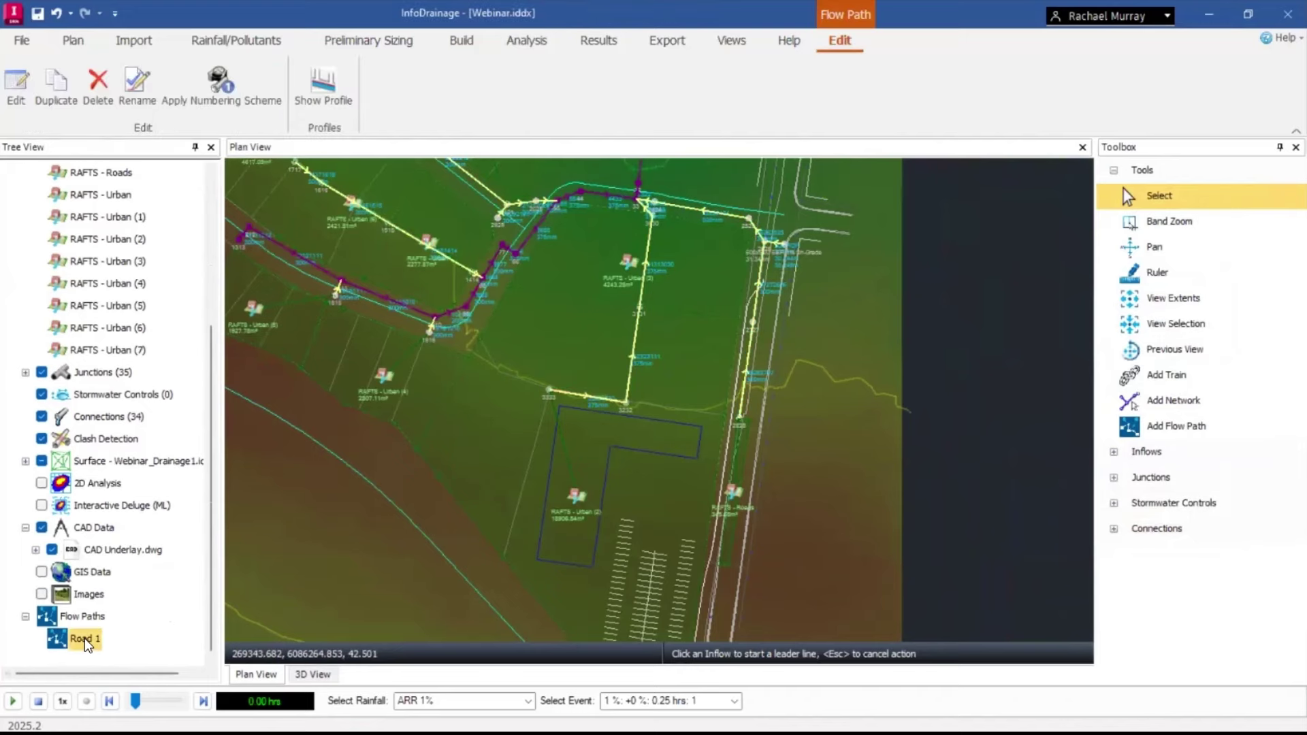
pyautogui.rightClick(84, 639)
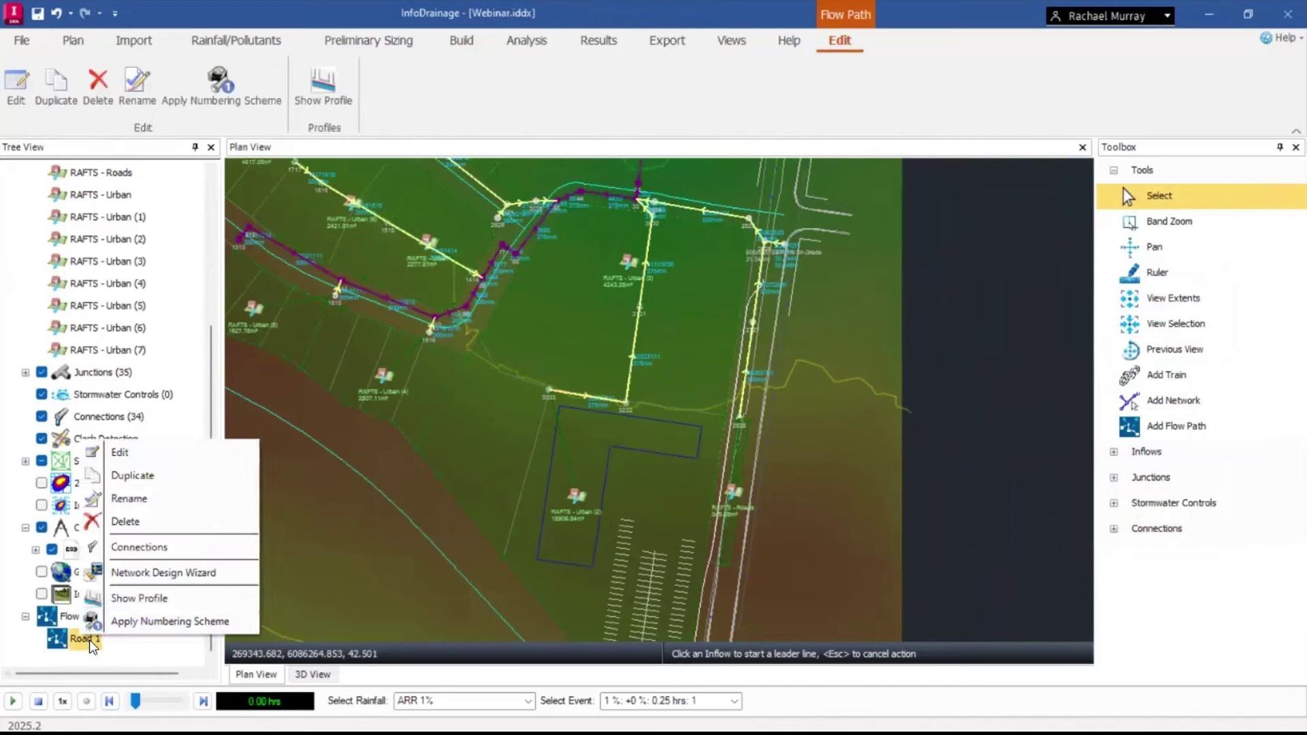
pyautogui.click(136, 598)
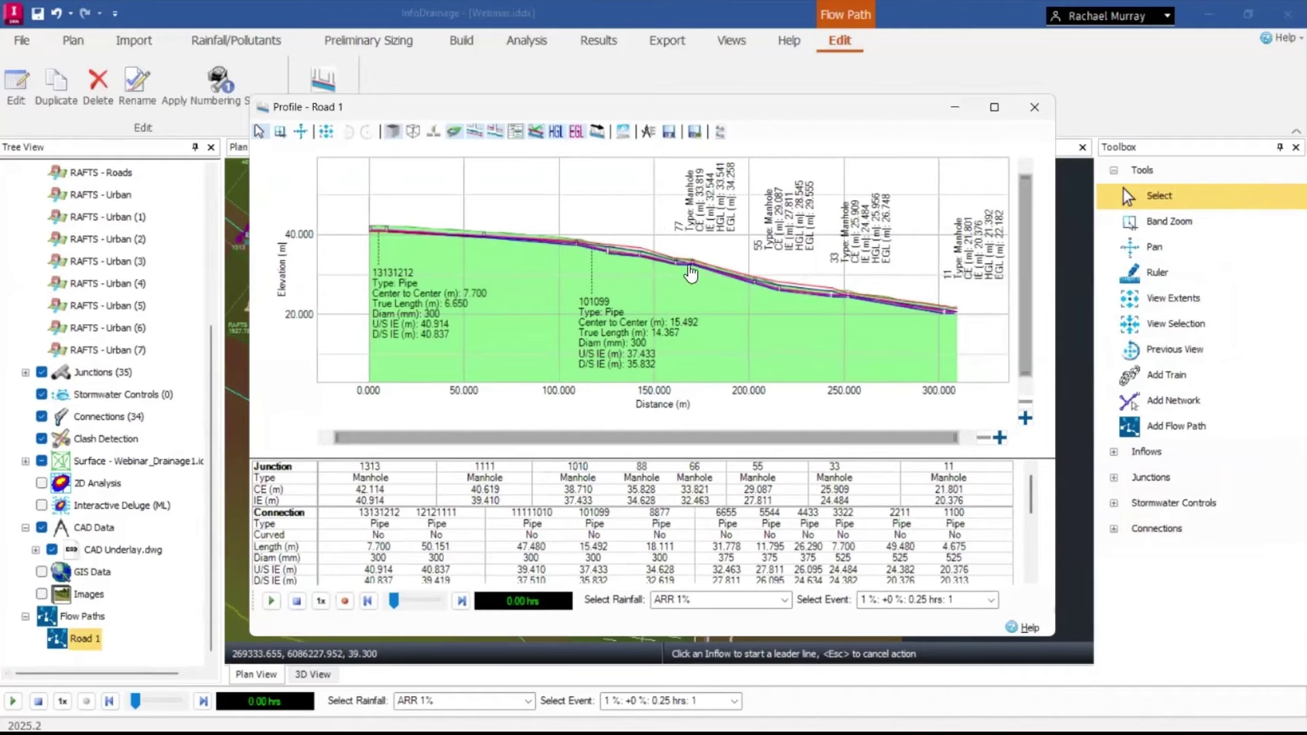
pyautogui.scroll(2, 610, 238)
pyautogui.scroll(4, 607, 239)
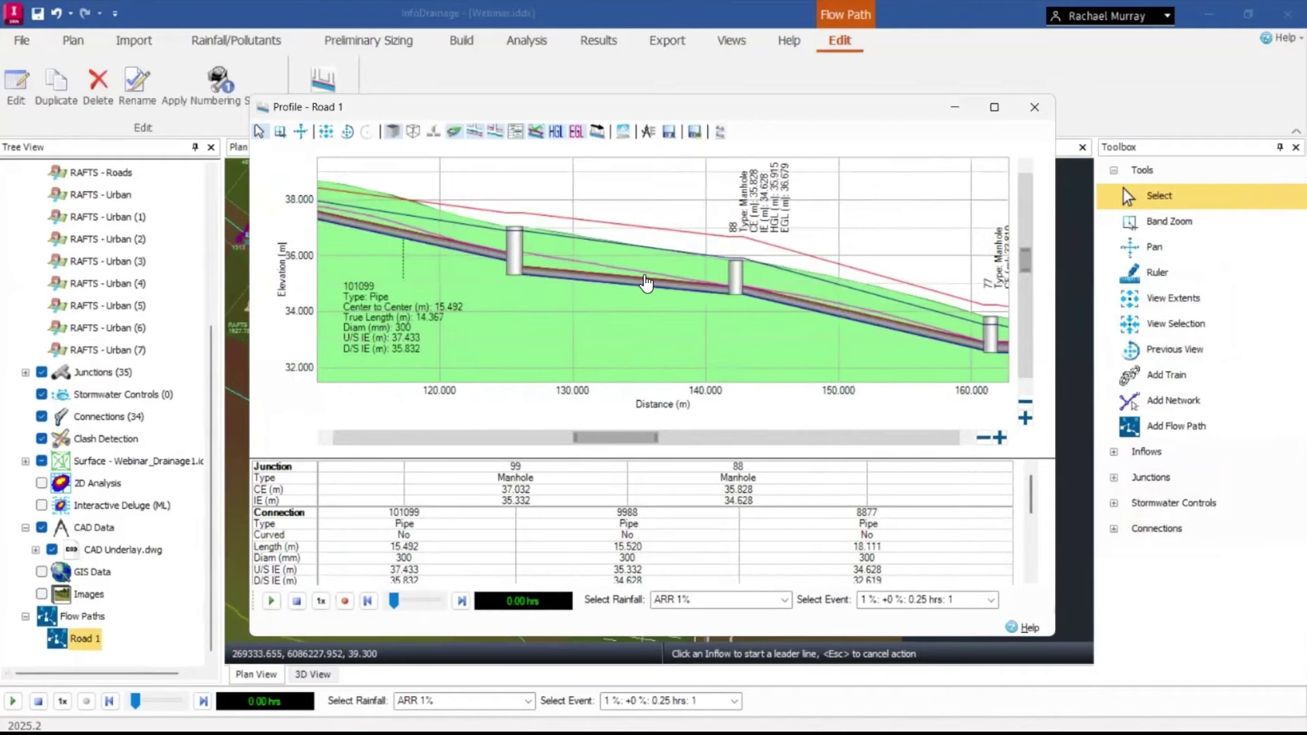
pyautogui.scroll(1, 512, 262)
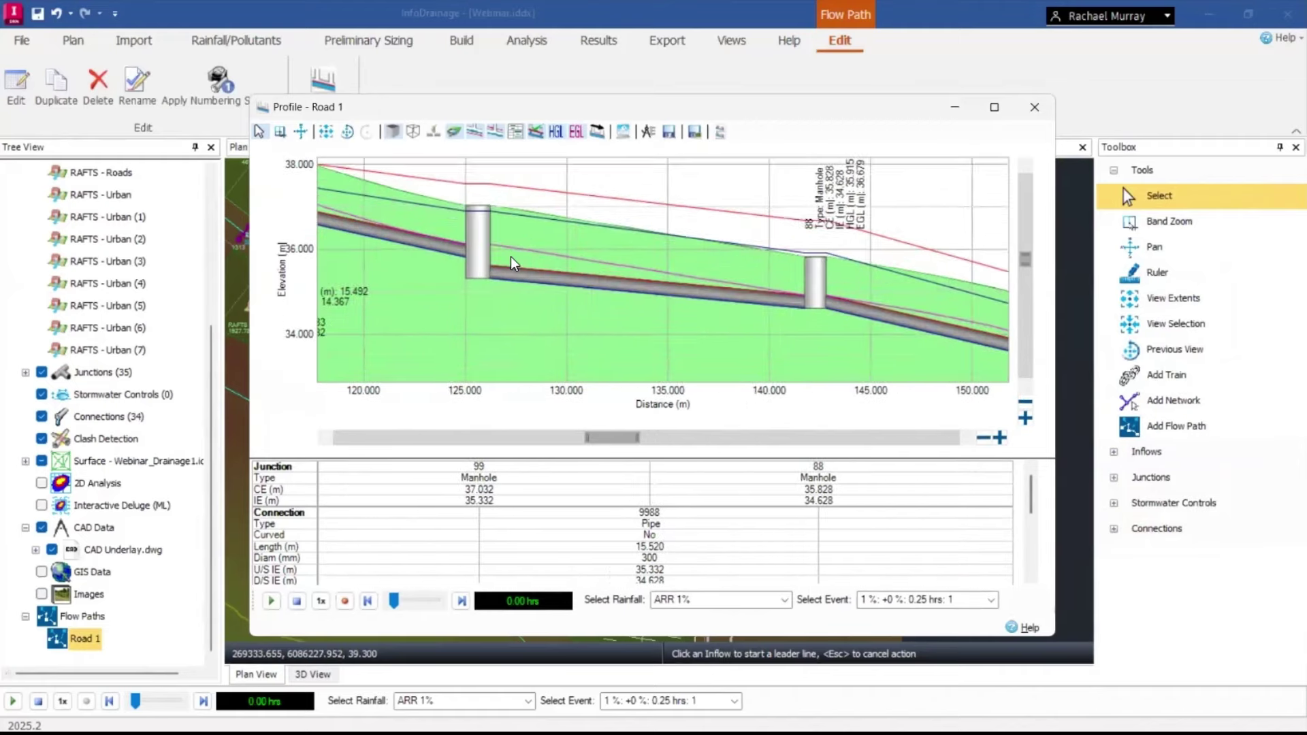
# Play the ARR 1% storm in the Road 1 profile and move it back to 0.42 hrs to check manhole 88.
pyautogui.moveTo(523, 282)
pyautogui.click(271, 600)
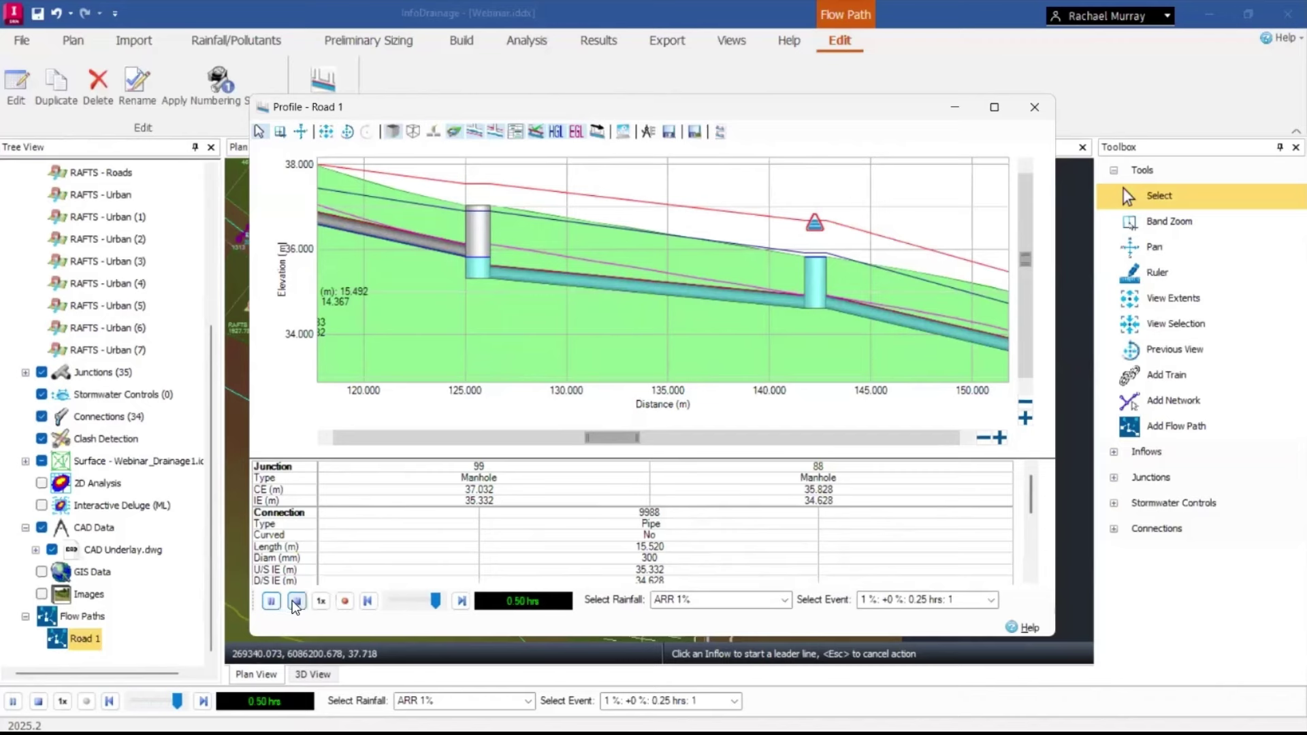
pyautogui.moveTo(439, 602)
pyautogui.mouseDown()
pyautogui.moveTo(402, 604)
pyautogui.moveTo(429, 600)
pyautogui.mouseUp()
pyautogui.moveTo(821, 234)
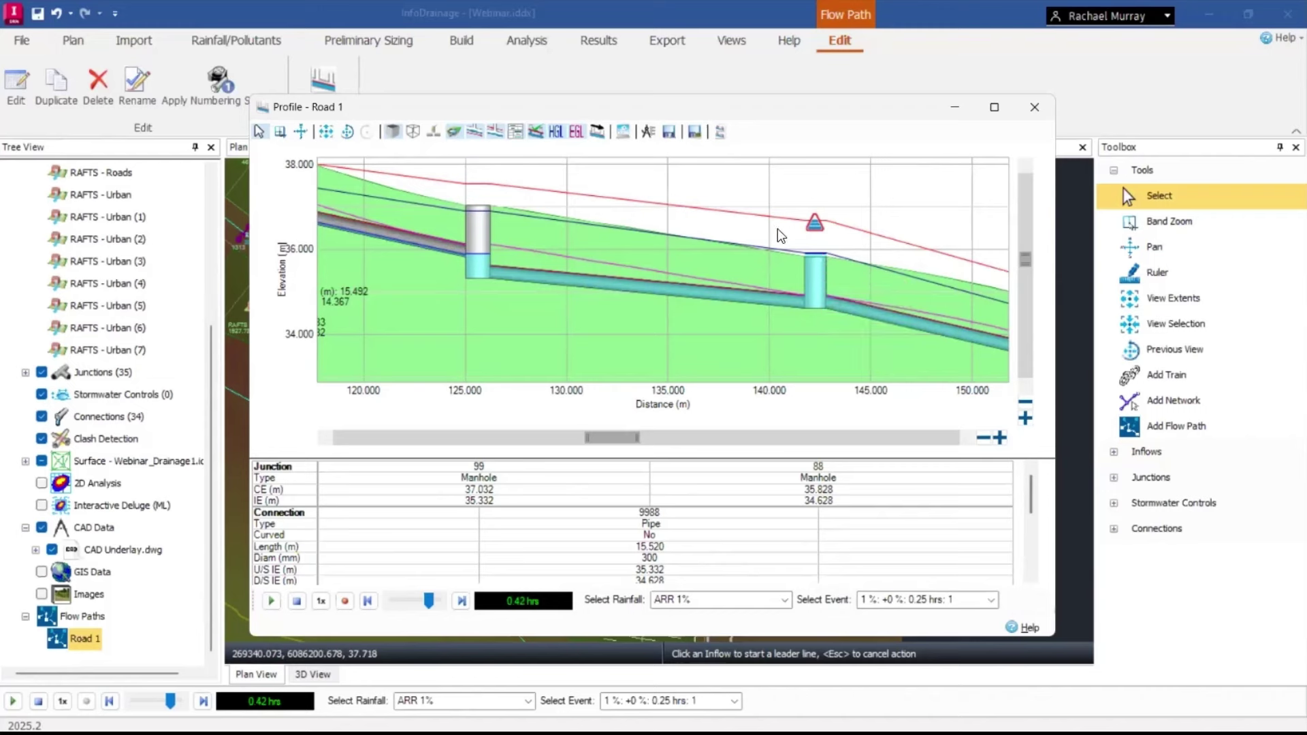
# Step the profile animation back to 0.17 hrs to check manhole 99, close the profile and clear the flow path selection.
pyautogui.click(368, 602)
pyautogui.click(369, 602)
pyautogui.click(368, 602)
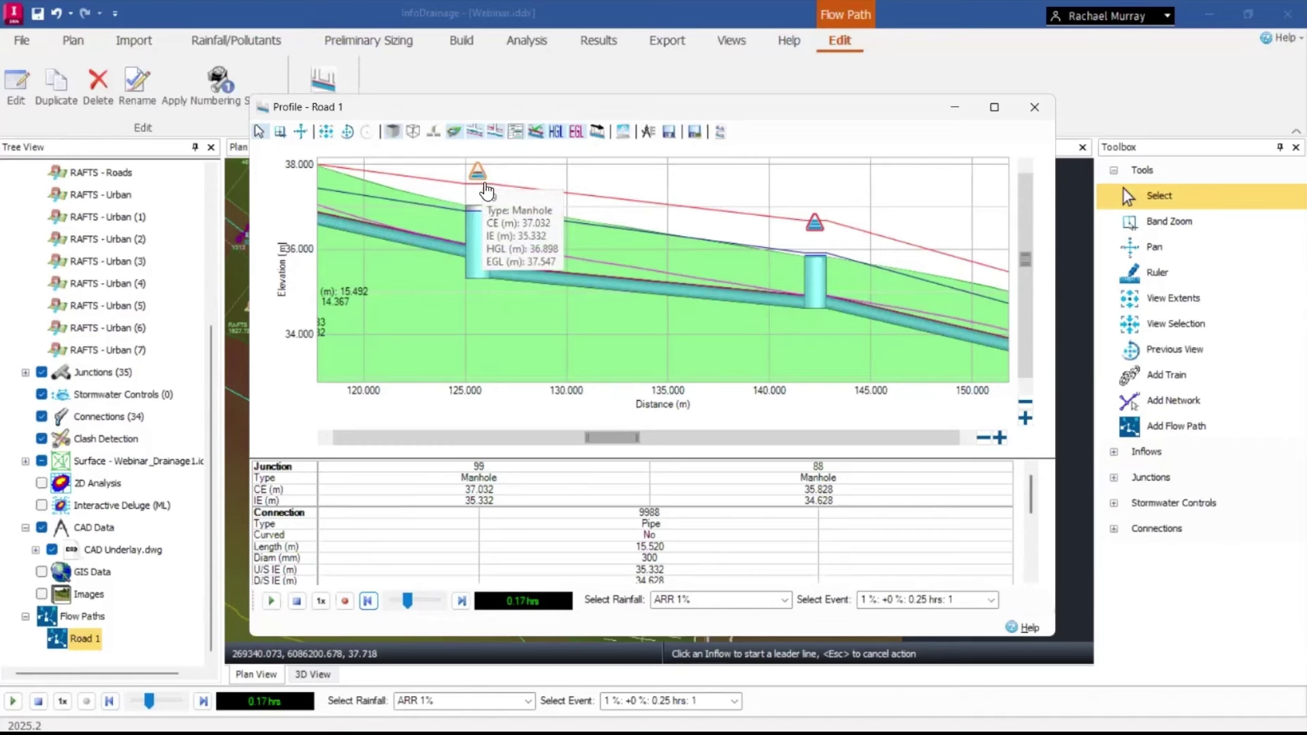
pyautogui.click(1035, 107)
pyautogui.click(715, 333)
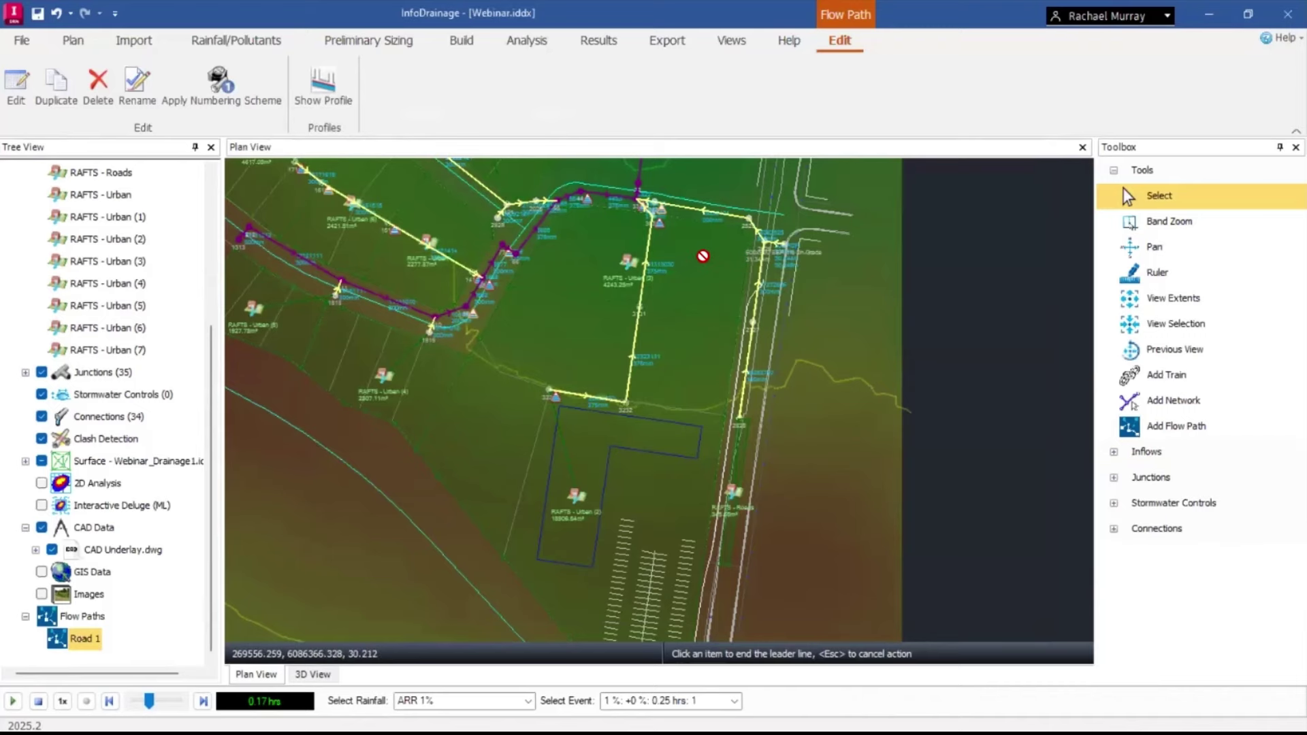
pyautogui.press('Escape')
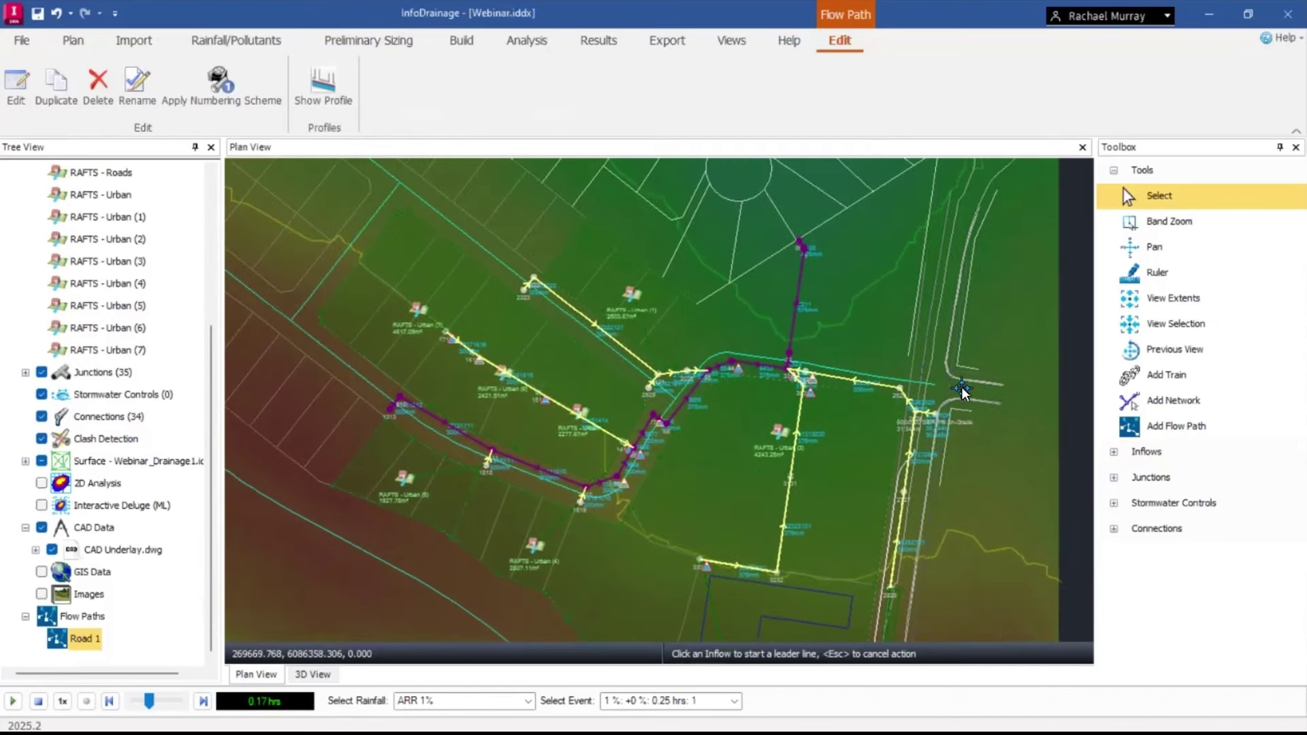
pyautogui.click(950, 370)
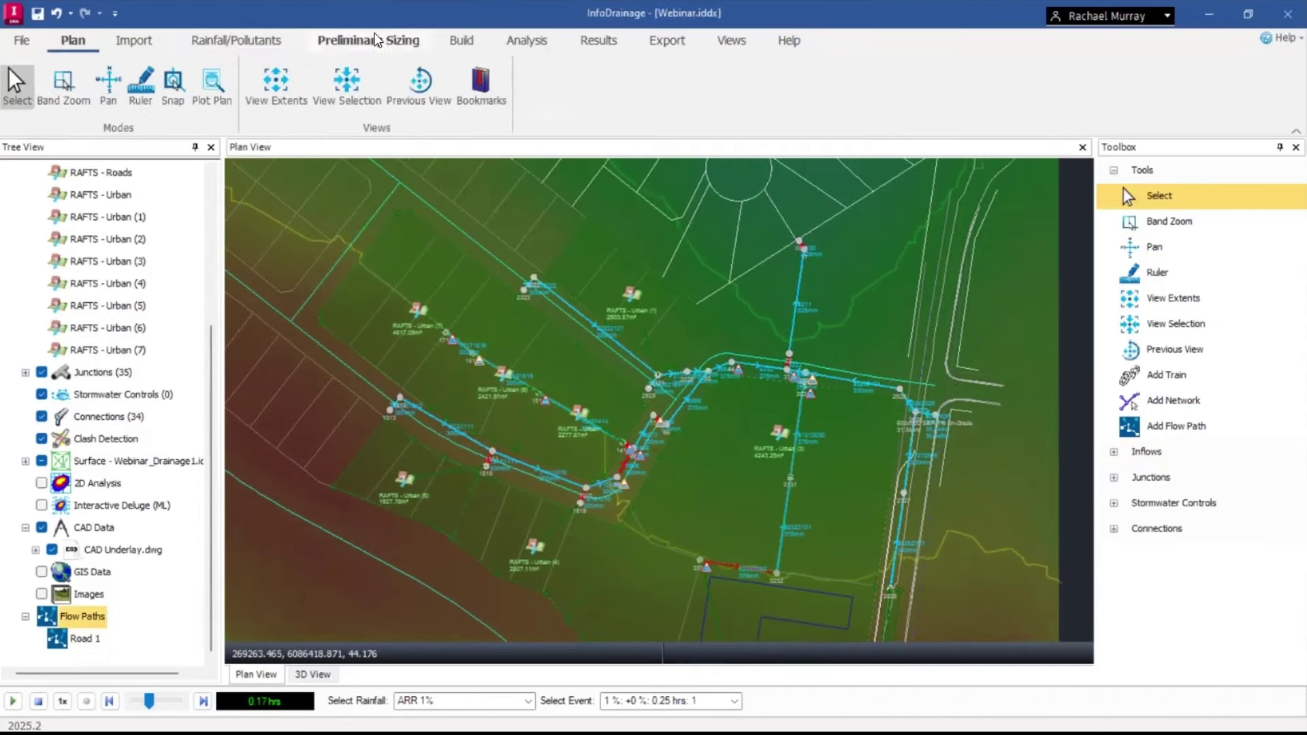
# Set up the 1D-2D analysis with a minimum element area of 5 m² and the ARR 1% library rainfall, and open the storm choices.
pyautogui.click(527, 41)
pyautogui.click(295, 97)
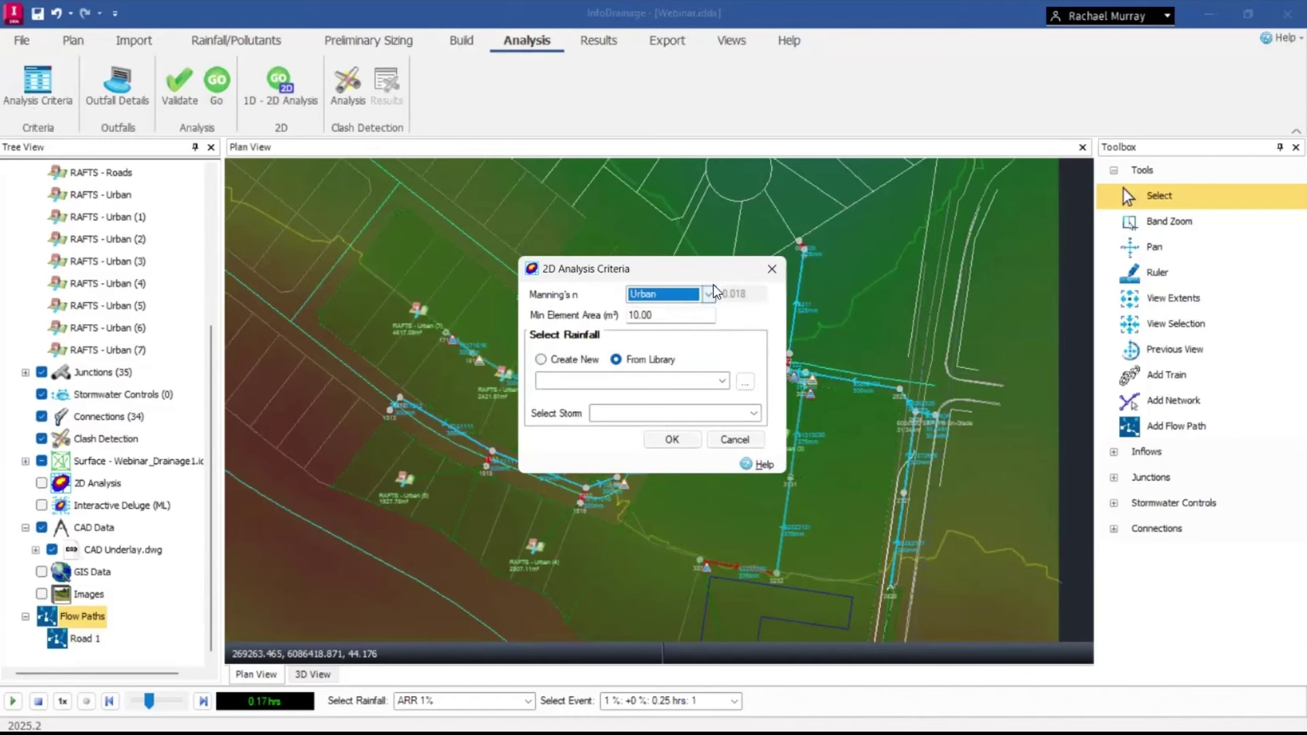
pyautogui.click(665, 318)
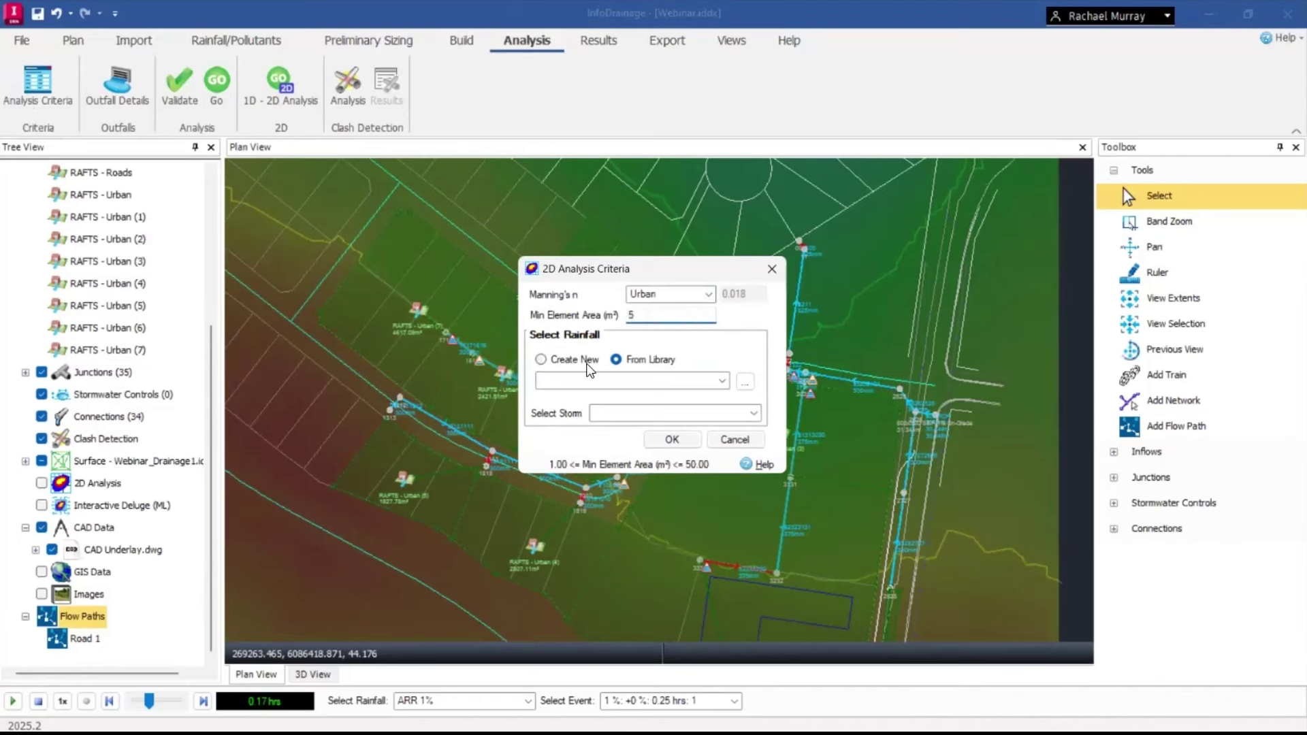
pyautogui.click(722, 382)
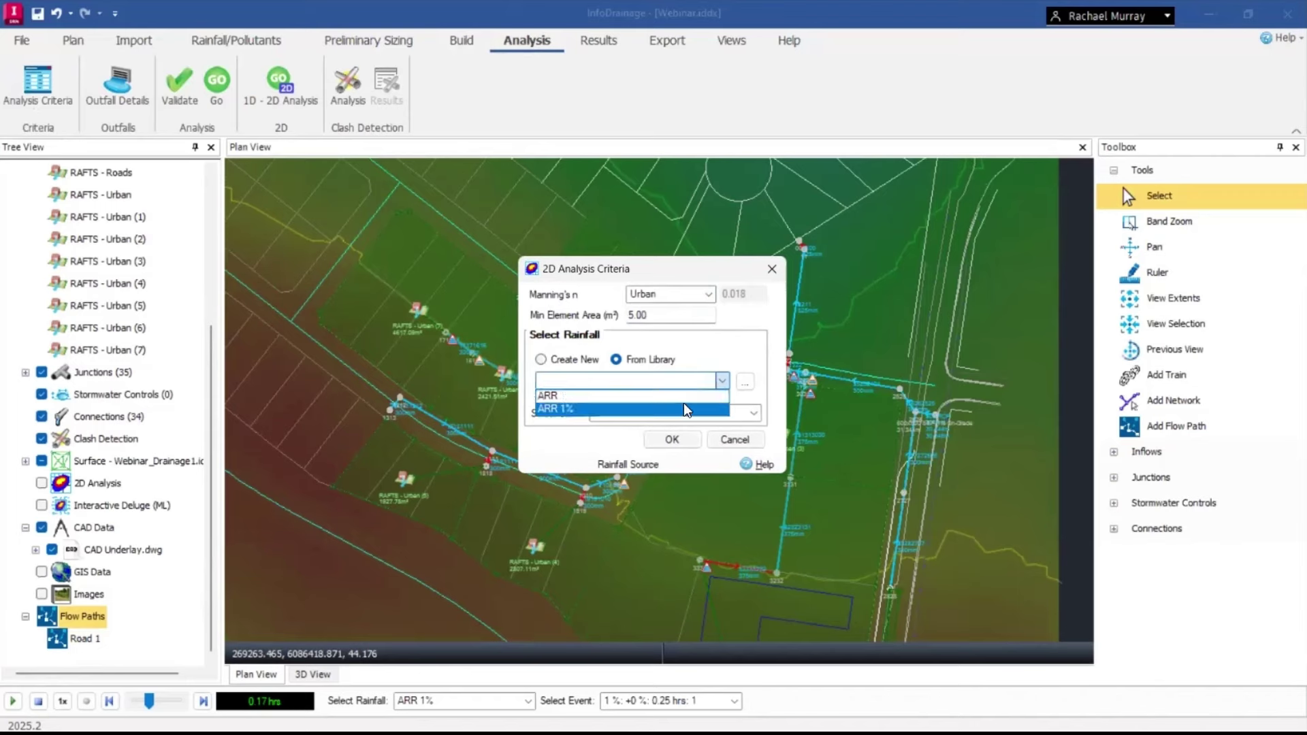
pyautogui.click(683, 406)
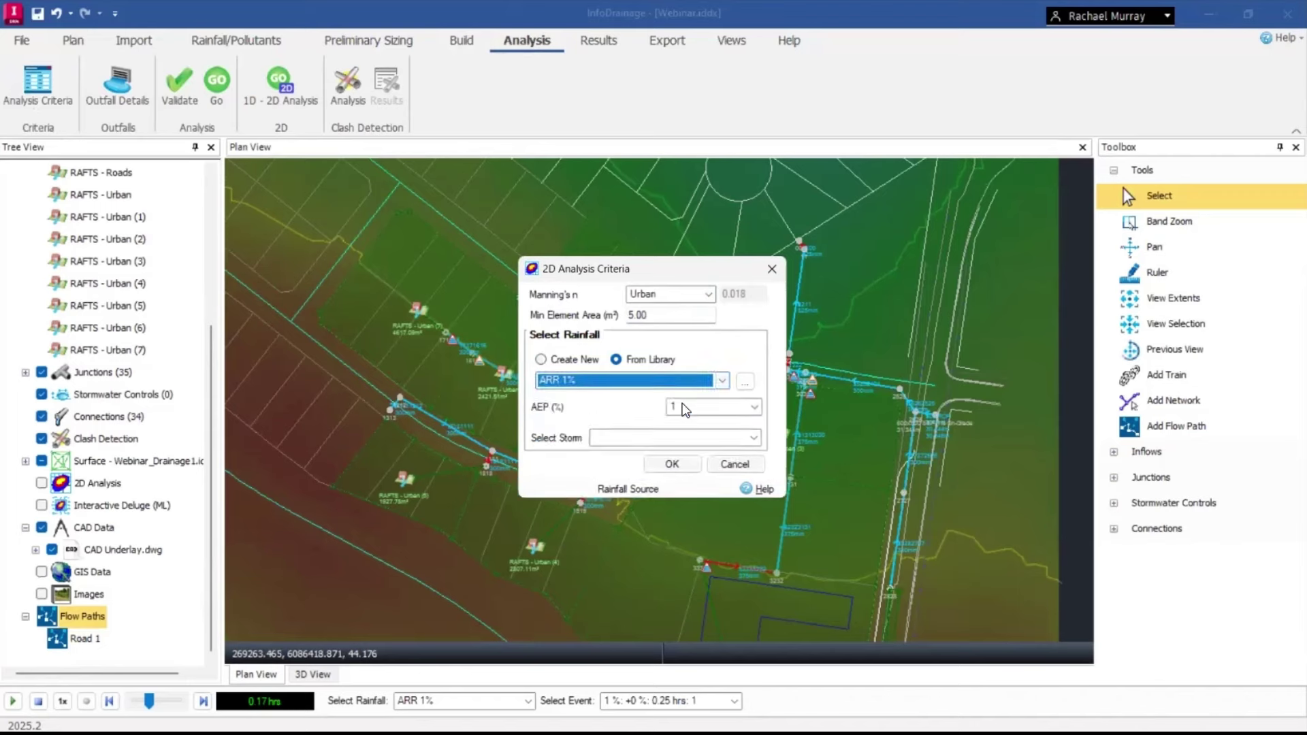
pyautogui.click(755, 438)
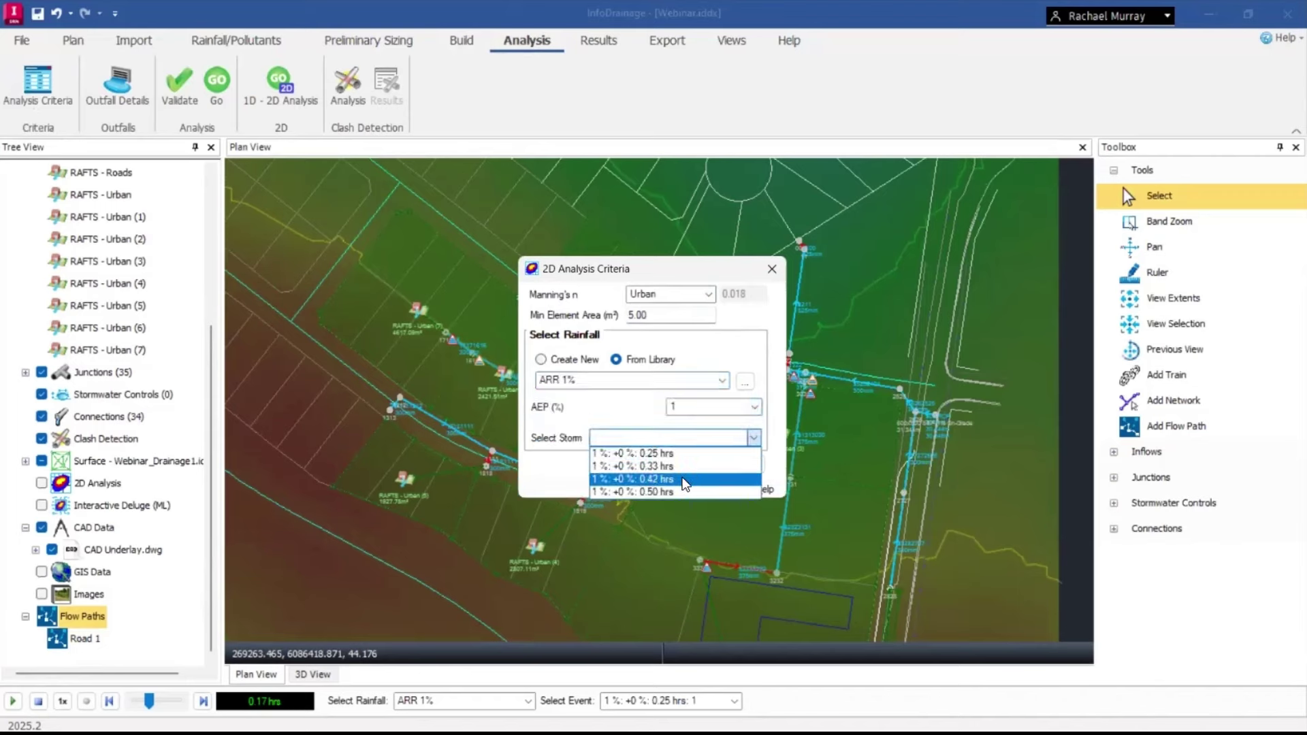
# Run the 2D analysis with the 1% 0.50 hrs storm and temporal pattern 2, and close the resulting connections summary.
pyautogui.click(648, 491)
pyautogui.click(688, 462)
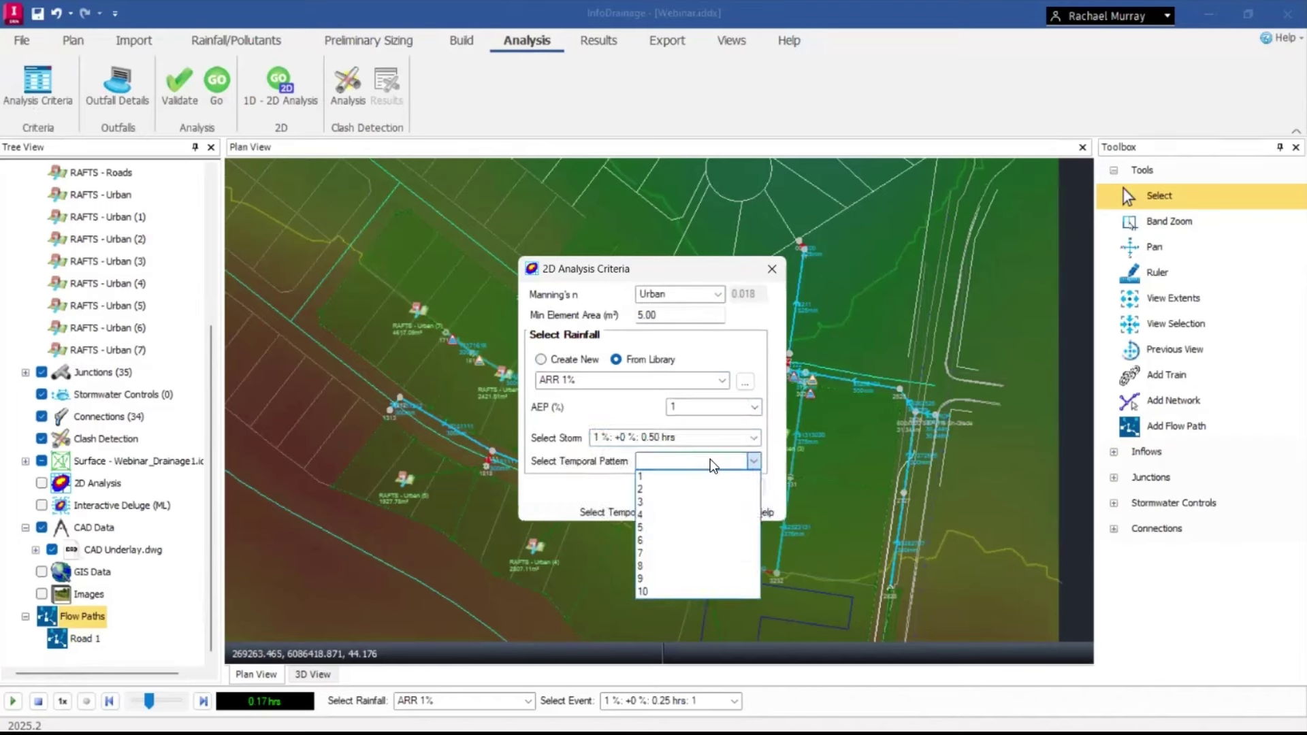
pyautogui.click(672, 485)
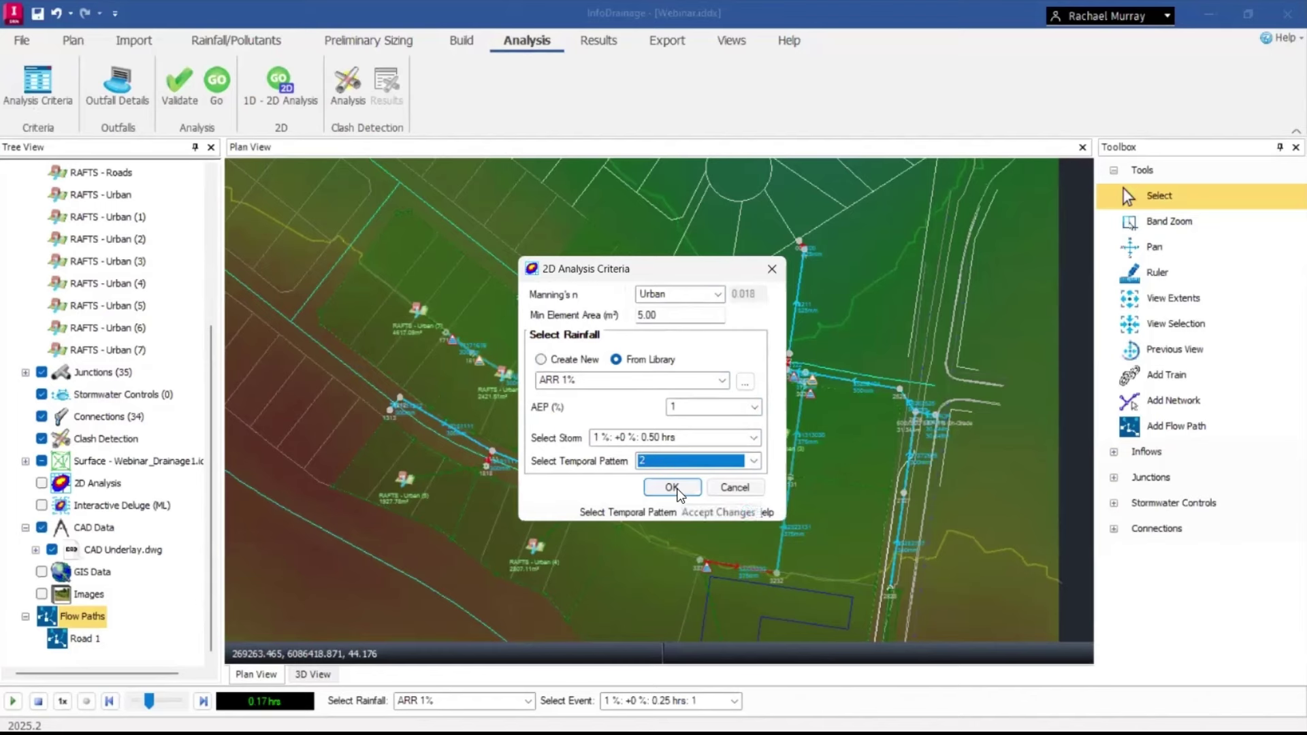
pyautogui.click(672, 487)
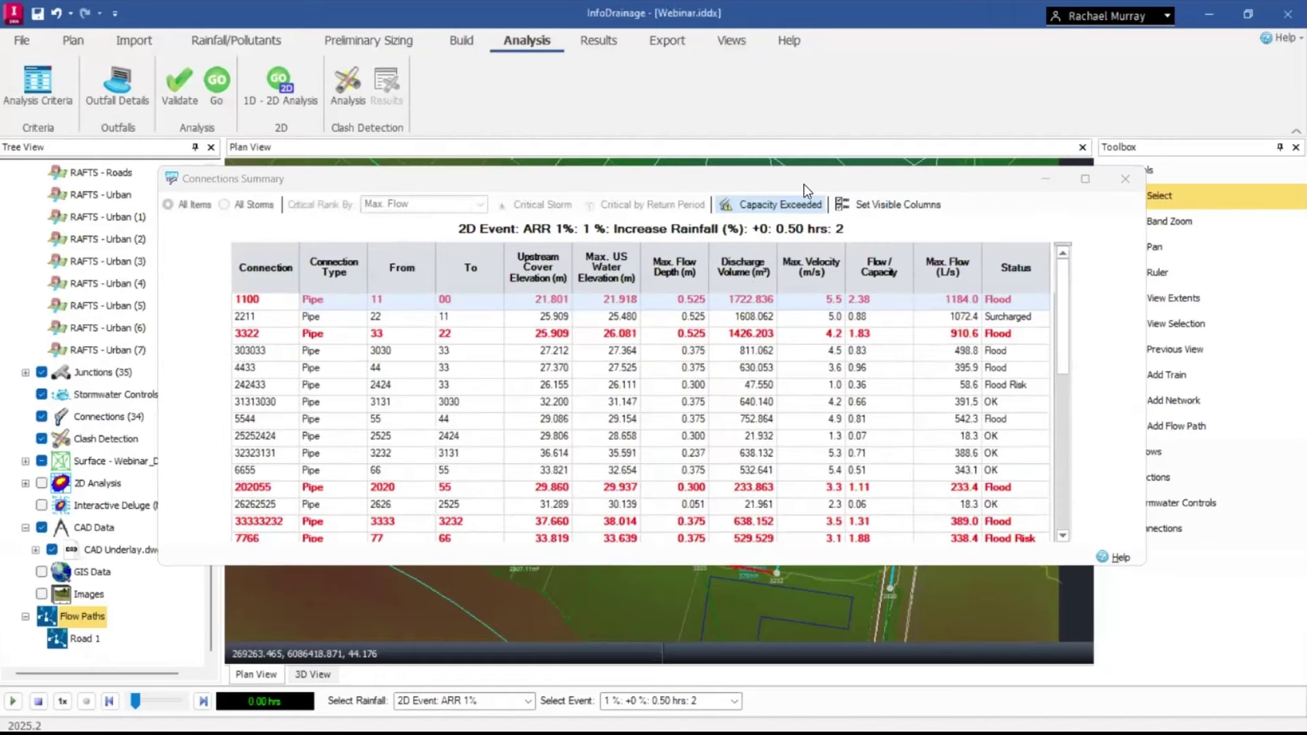
pyautogui.moveTo(886, 182); pyautogui.dragTo(843, 175)
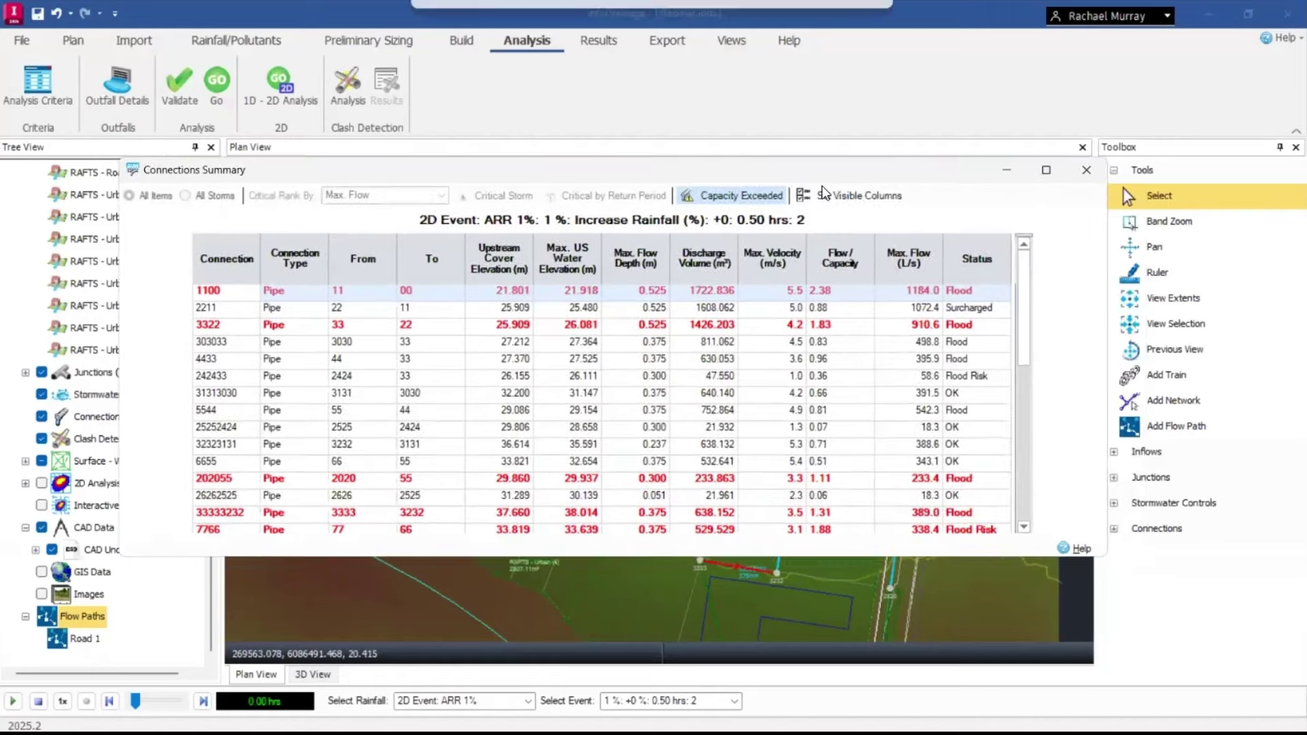
pyautogui.click(1087, 169)
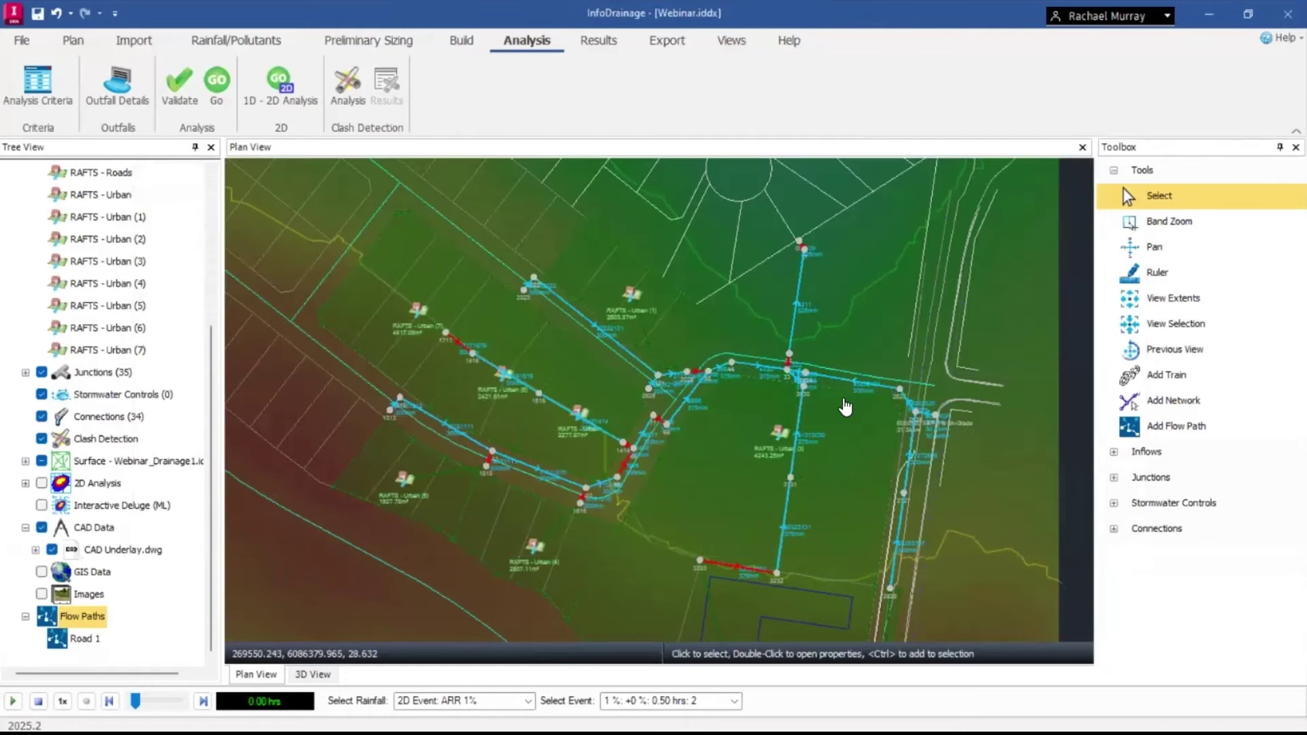
# Show the 2D analysis results in the plan with depth, D*V and legend on and the contours off.
pyautogui.click(26, 484)
pyautogui.click(41, 483)
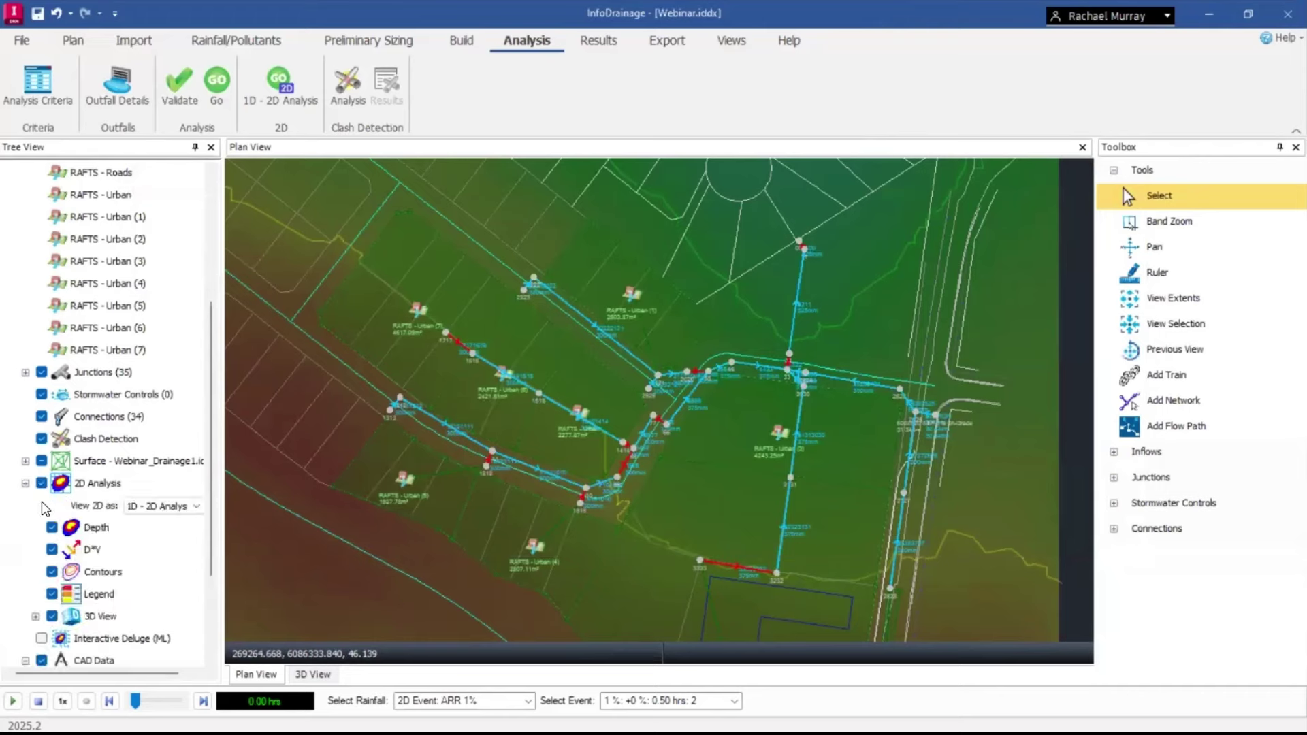
pyautogui.click(51, 572)
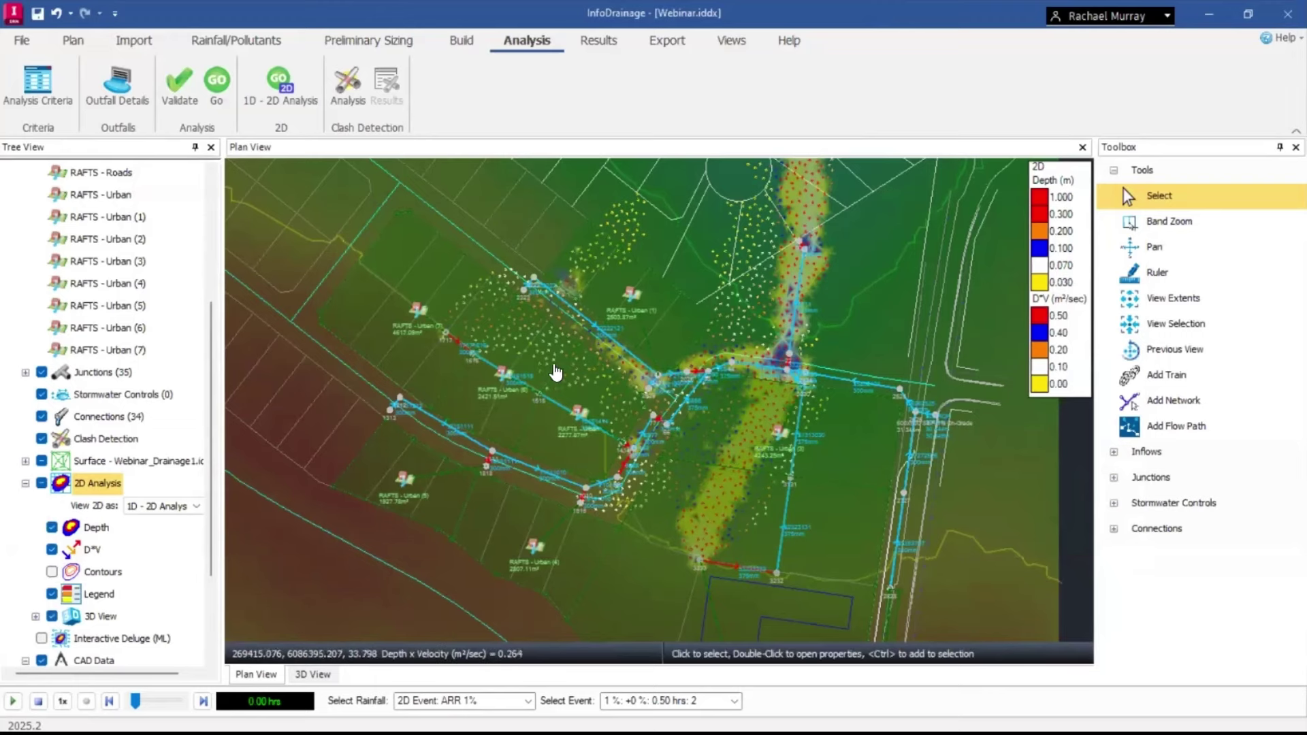
# Examine the 2D flood depths and depth-velocity arrows along the pipe network and downstream of its outfall.
pyautogui.scroll(5, 746, 444)
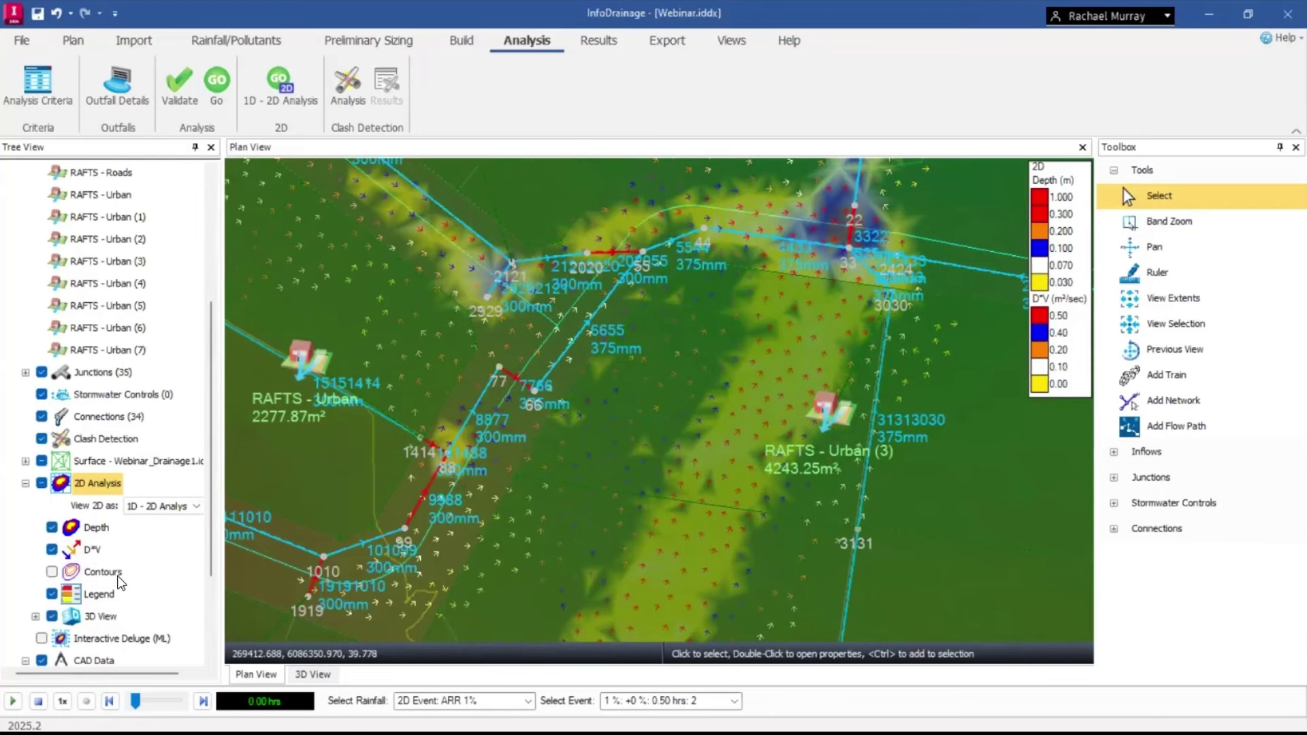
pyautogui.scroll(-3, 781, 321)
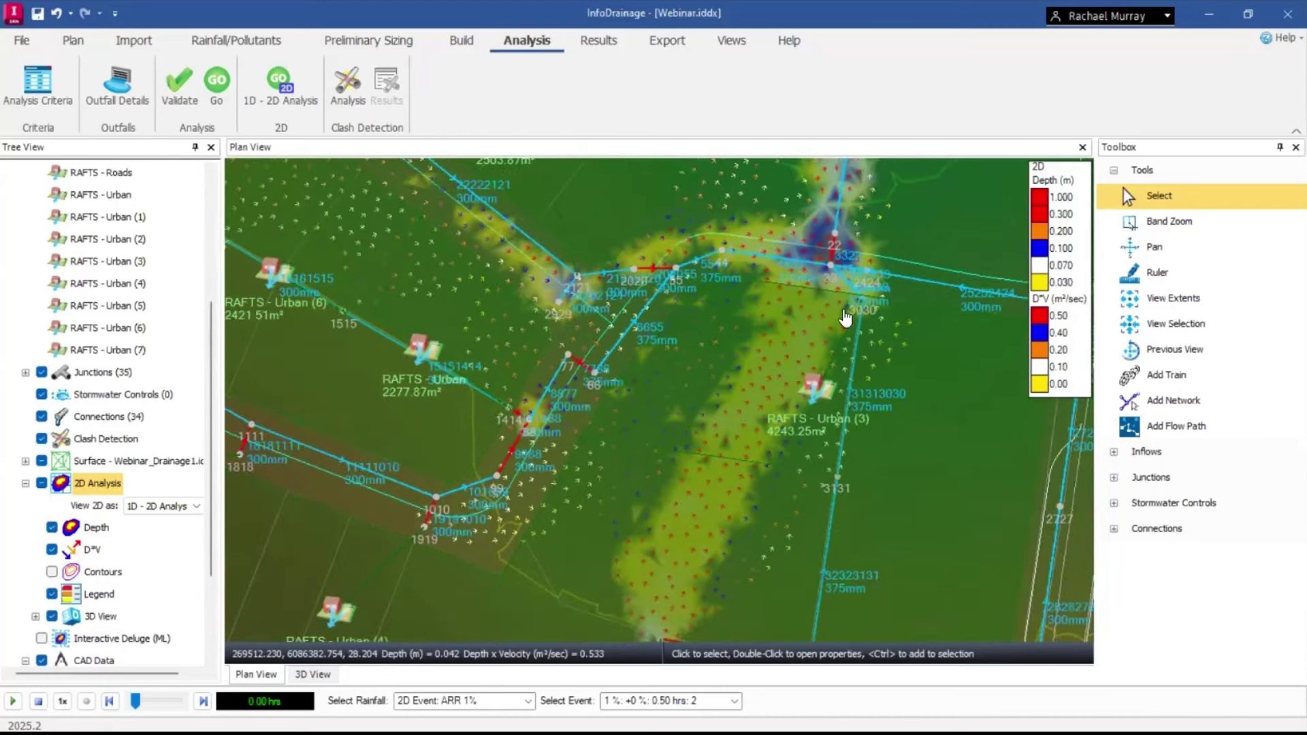
pyautogui.scroll(-2, 892, 299)
pyautogui.scroll(-1, 879, 383)
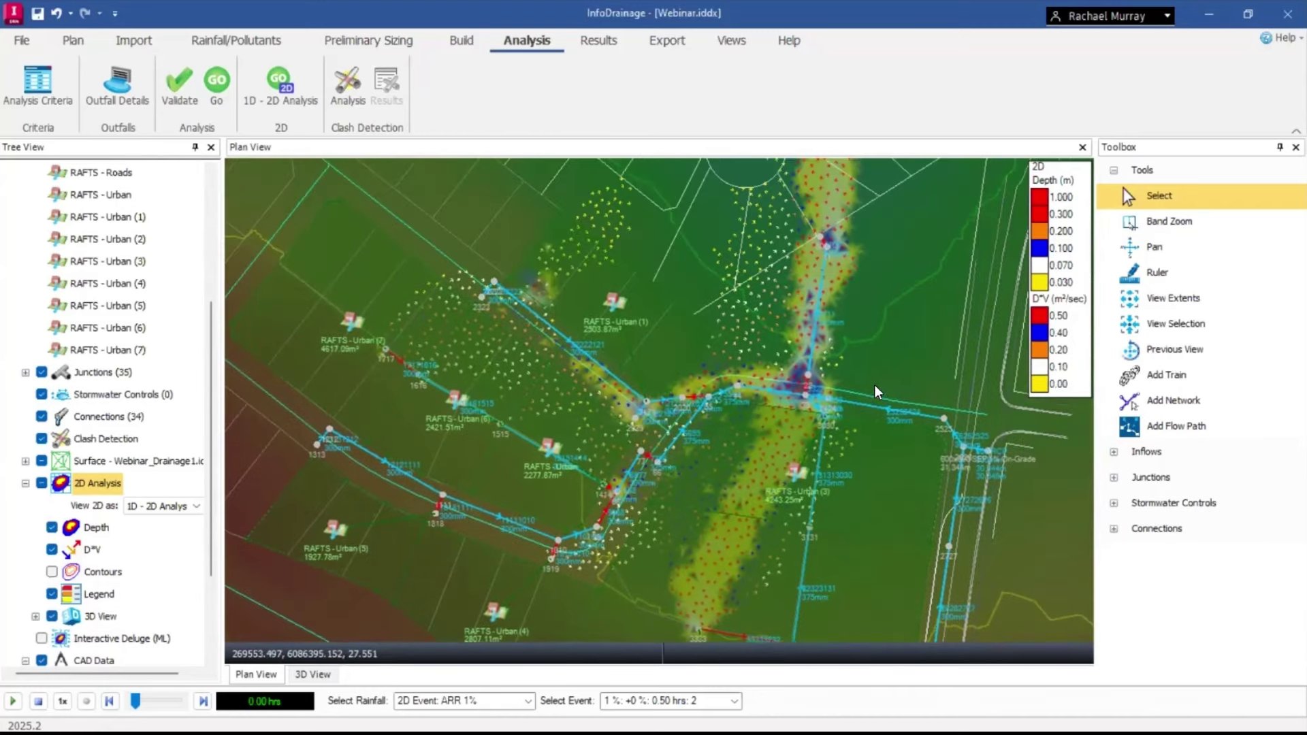
pyautogui.scroll(-1, 779, 364)
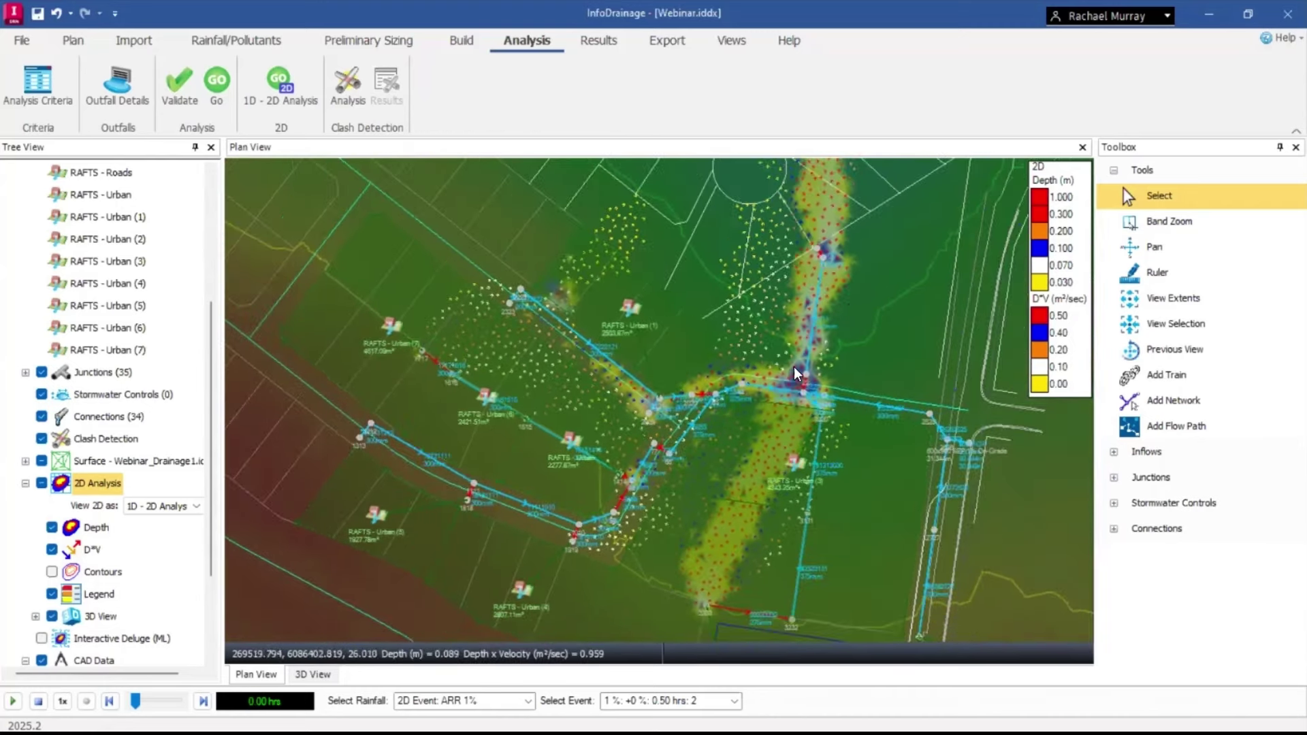
pyautogui.scroll(-1, 872, 314)
pyautogui.moveTo(884, 313); pyautogui.dragTo(869, 447, button='middle')
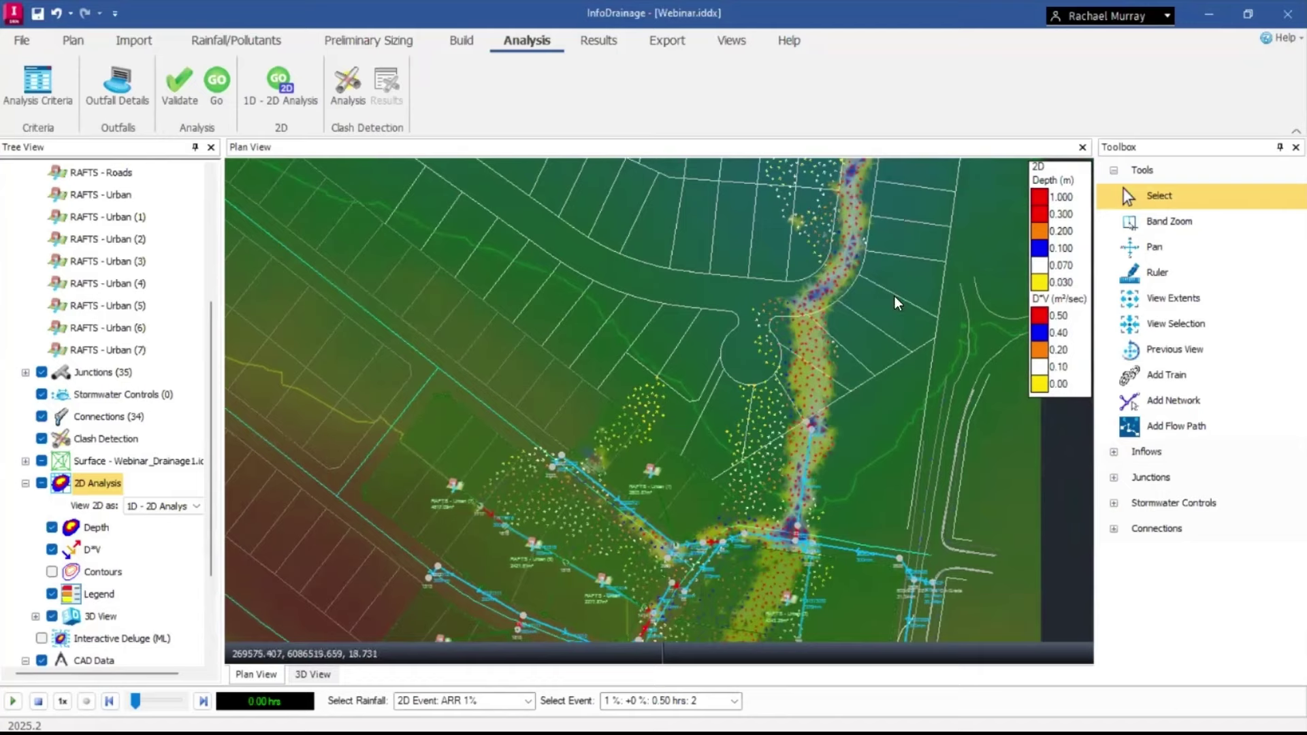
pyautogui.moveTo(904, 444); pyautogui.dragTo(952, 327, button='middle')
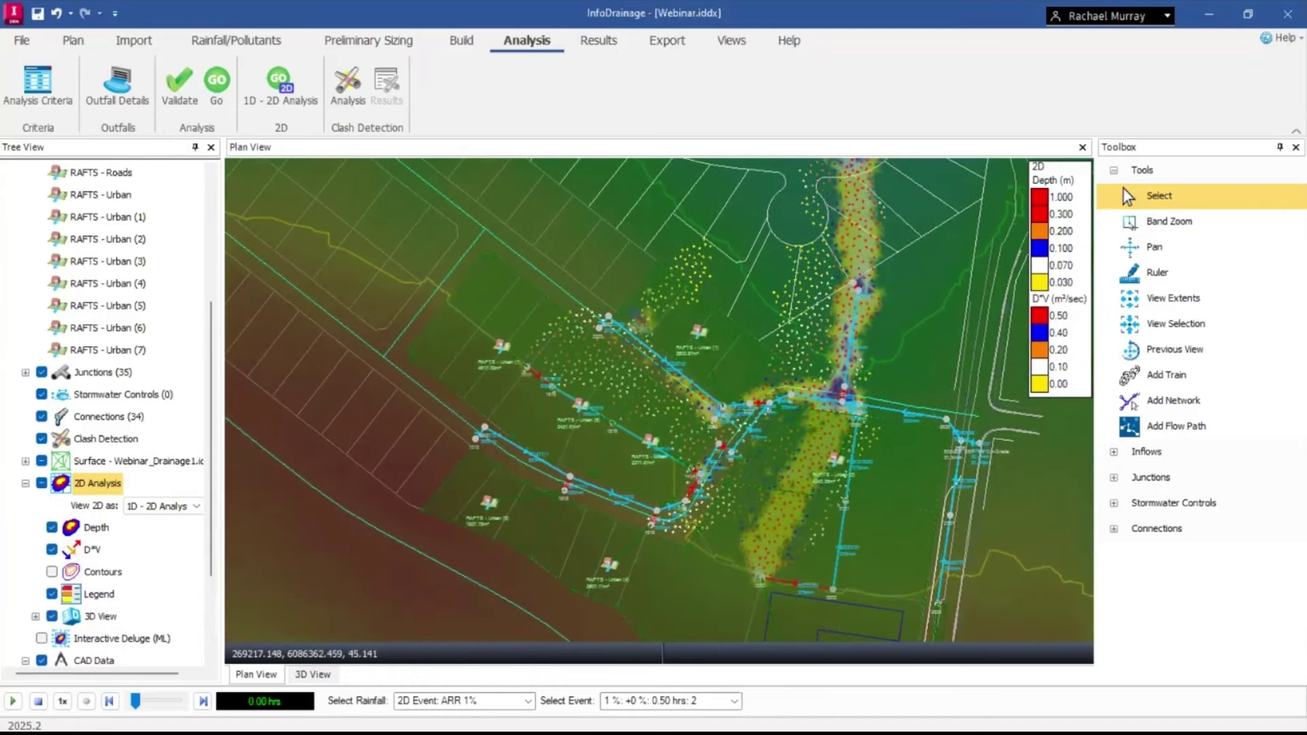
# Hide the 2D analysis results in the plan.
pyautogui.click(42, 484)
pyautogui.hotkey('alt', 'Tab')
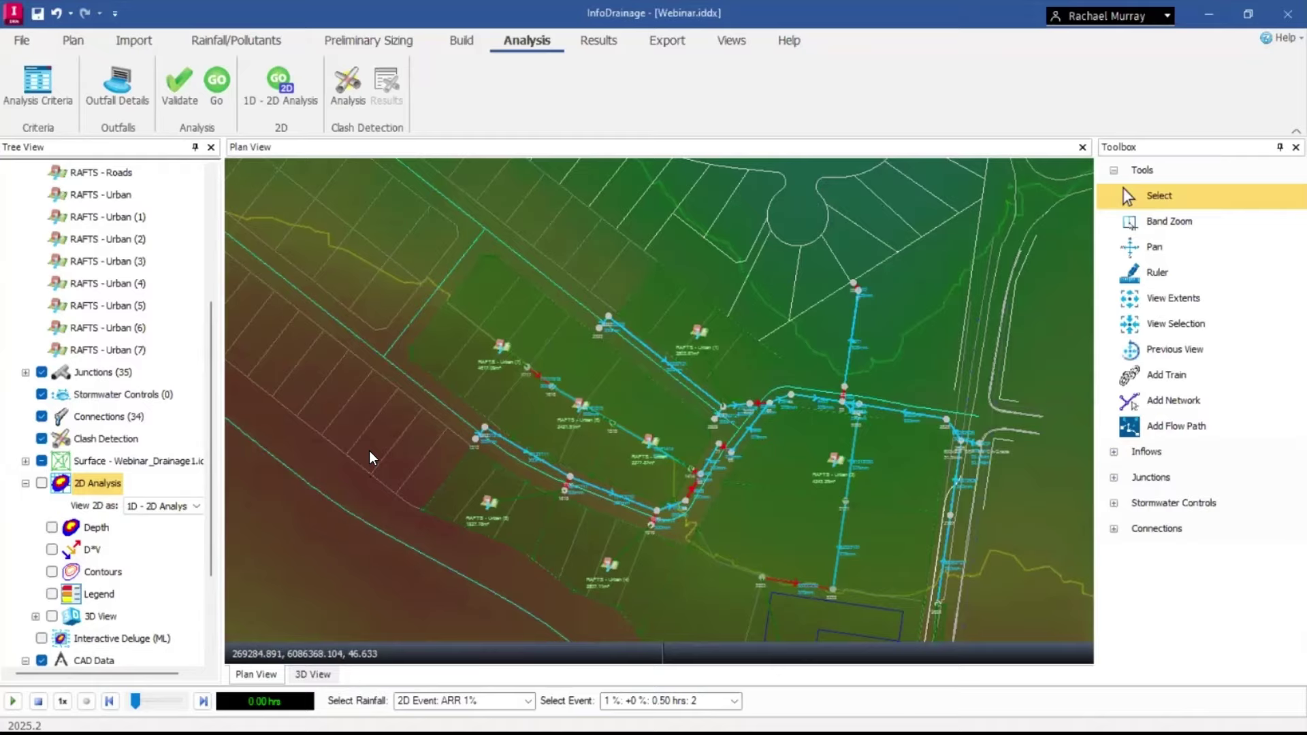
pyautogui.hotkey('alt', 'Tab')
pyautogui.hotkey('alt', 'shift', 'Tab')
pyautogui.hotkey('alt', 'Tab')
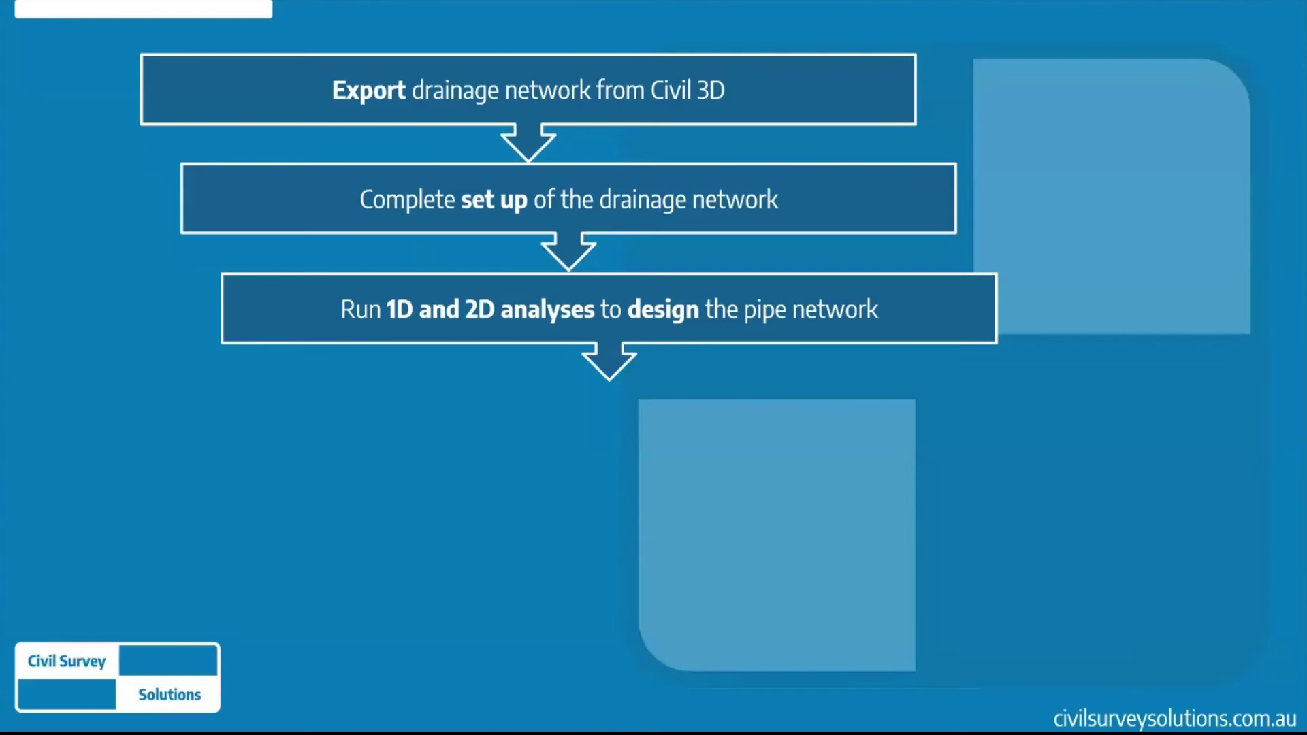
pyautogui.press('Right')
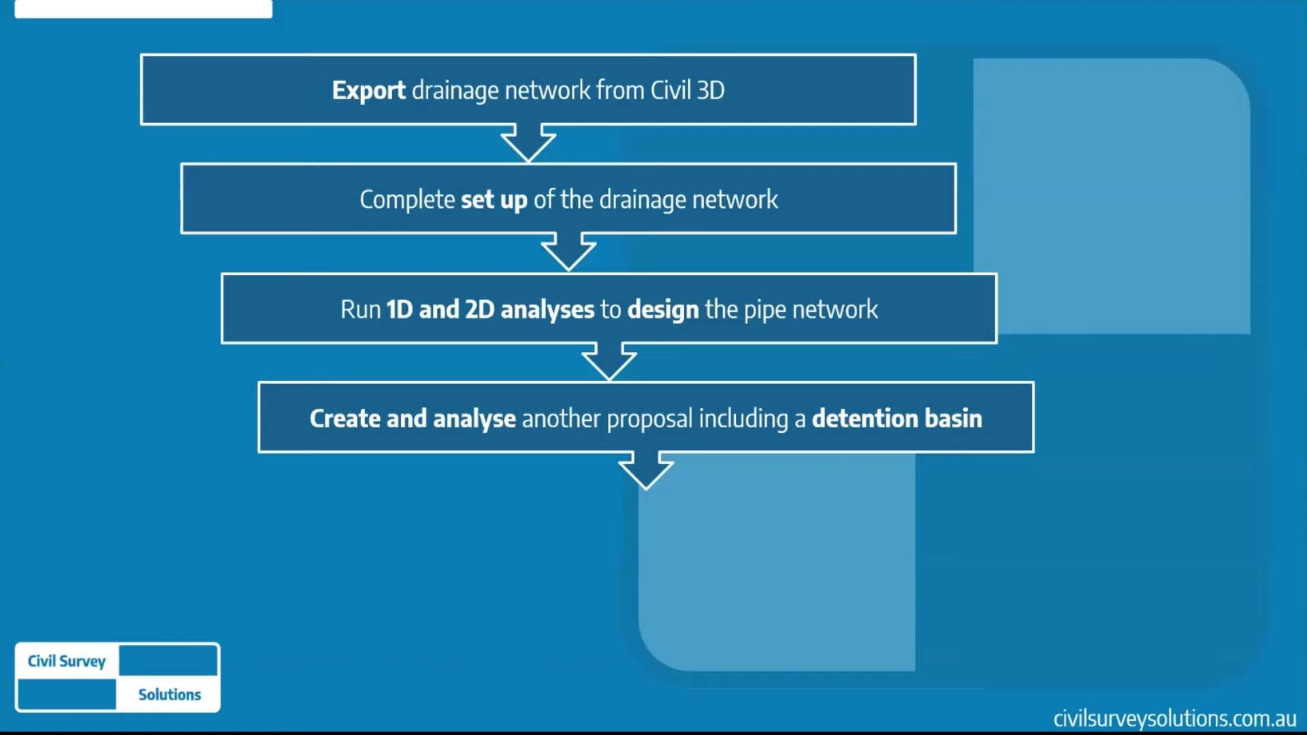
pyautogui.hotkey('alt', 'Tab')
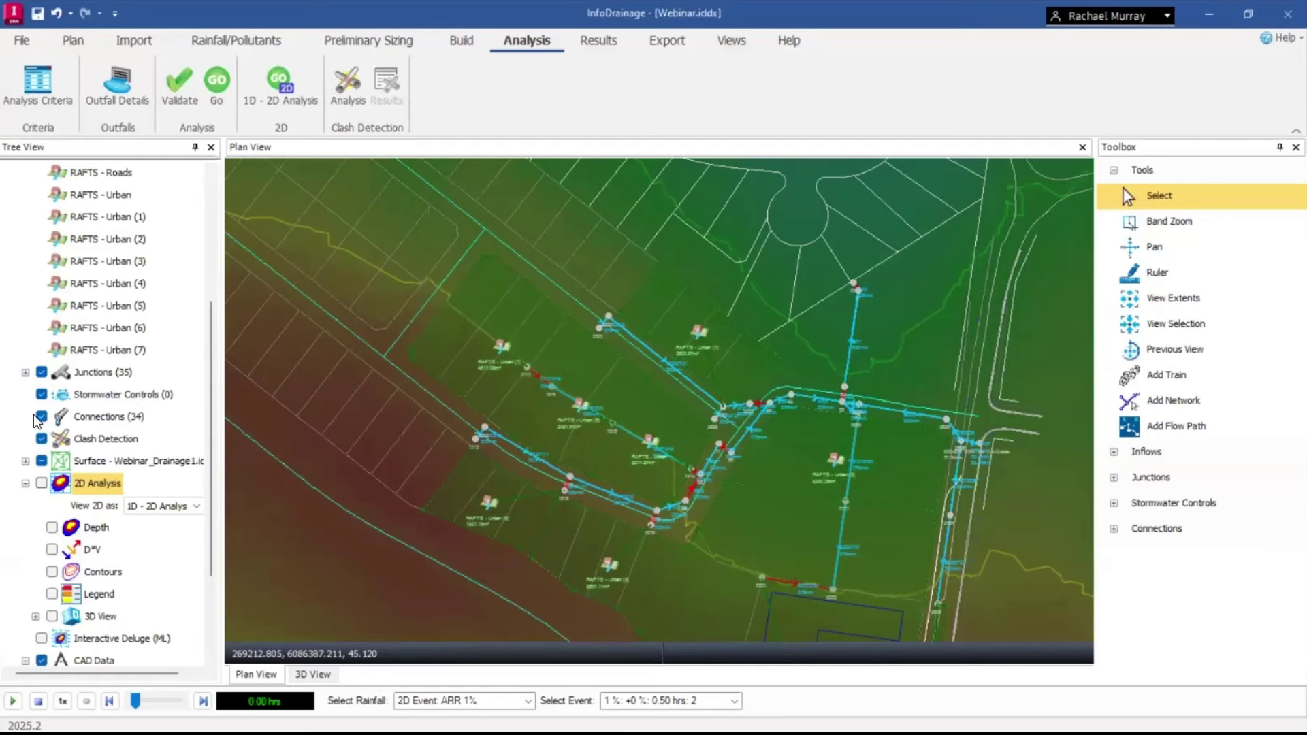
# Duplicate the Drainage1 storm phase in Phase Management.
pyautogui.scroll(3, 53, 400)
pyautogui.doubleClick(51, 354)
pyautogui.scroll(1, 50, 354)
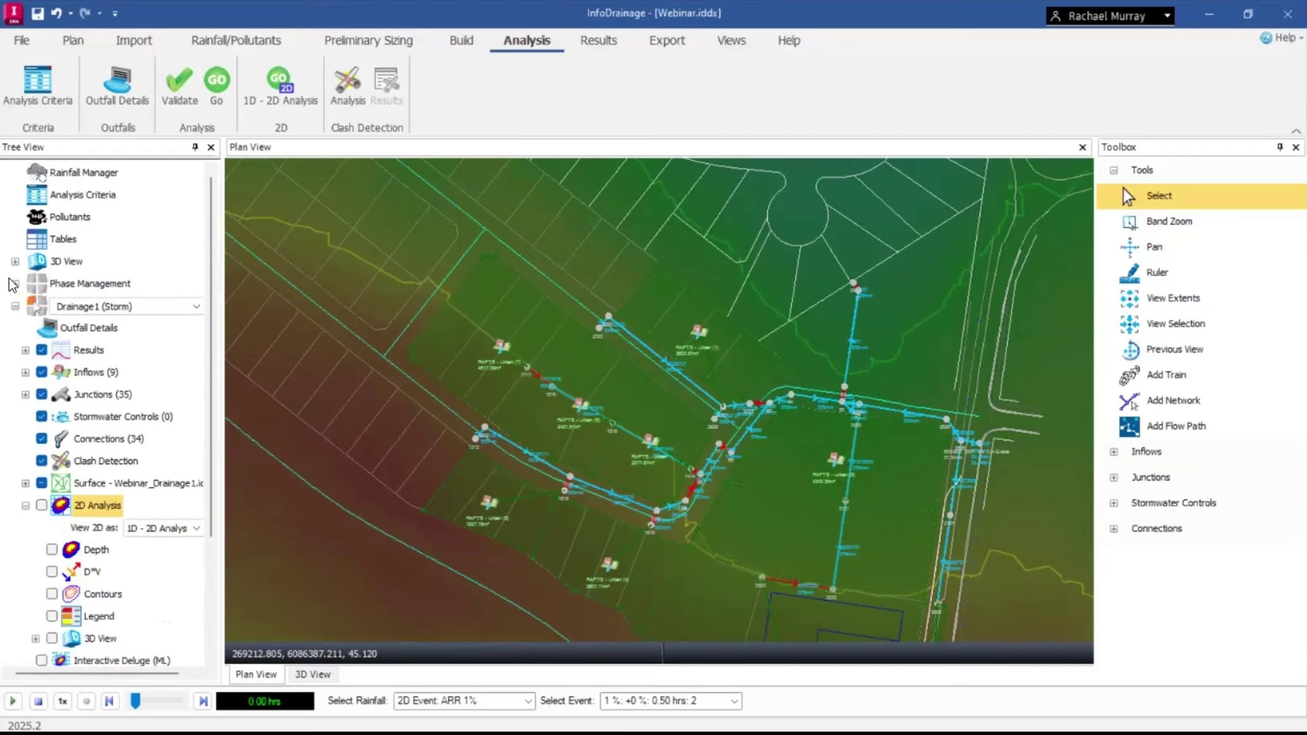
pyautogui.click(89, 282)
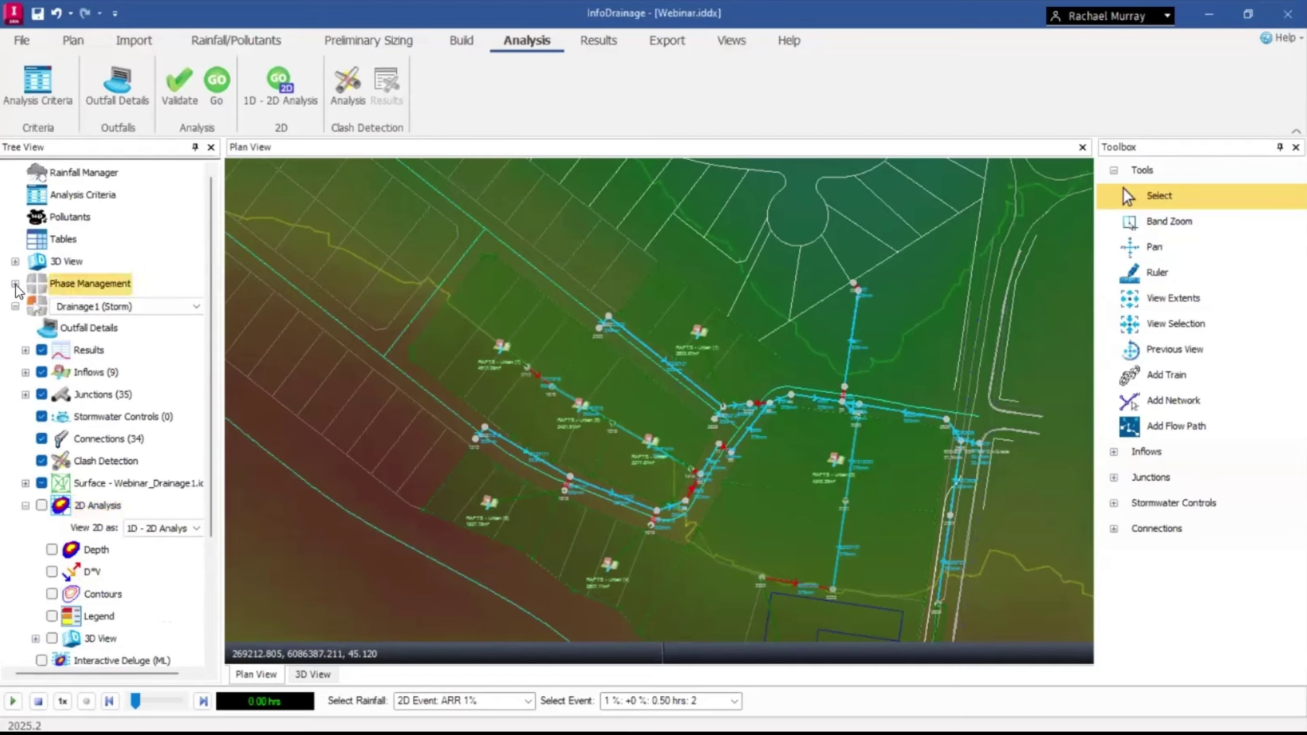
pyautogui.click(15, 285)
pyautogui.click(26, 307)
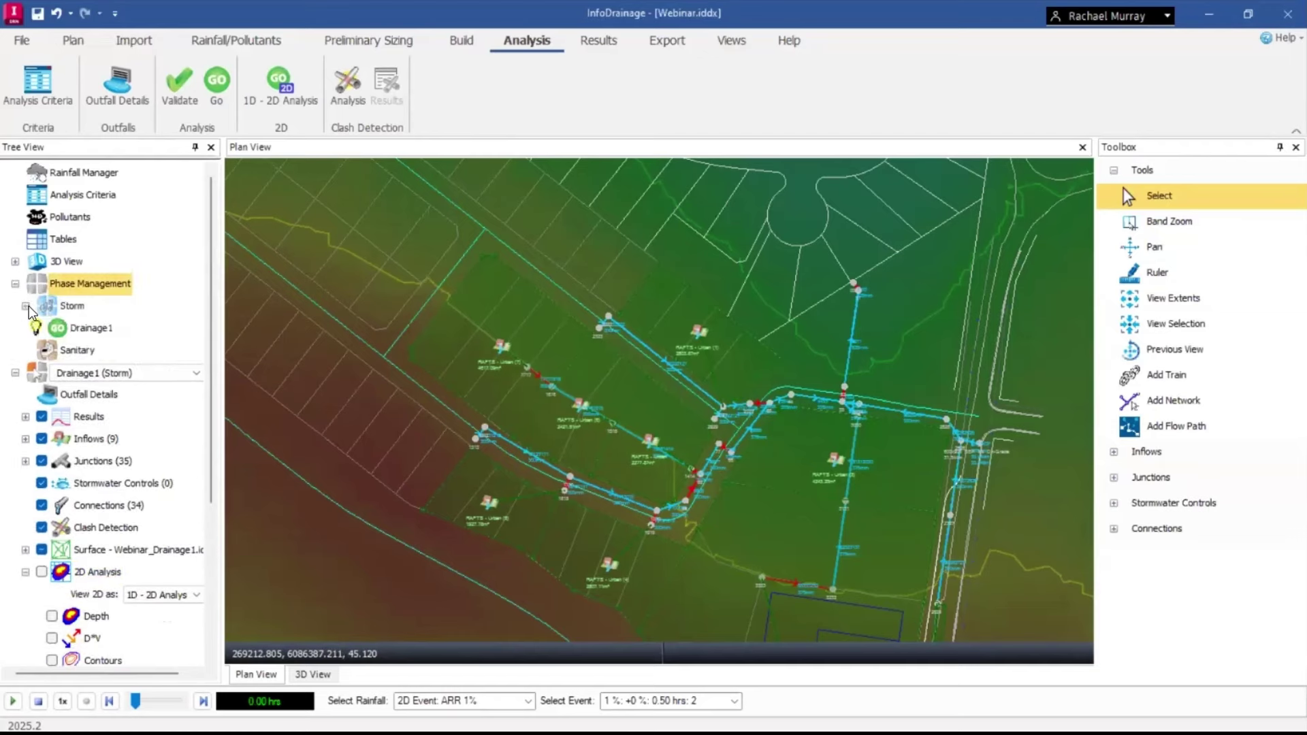
pyautogui.click(108, 328)
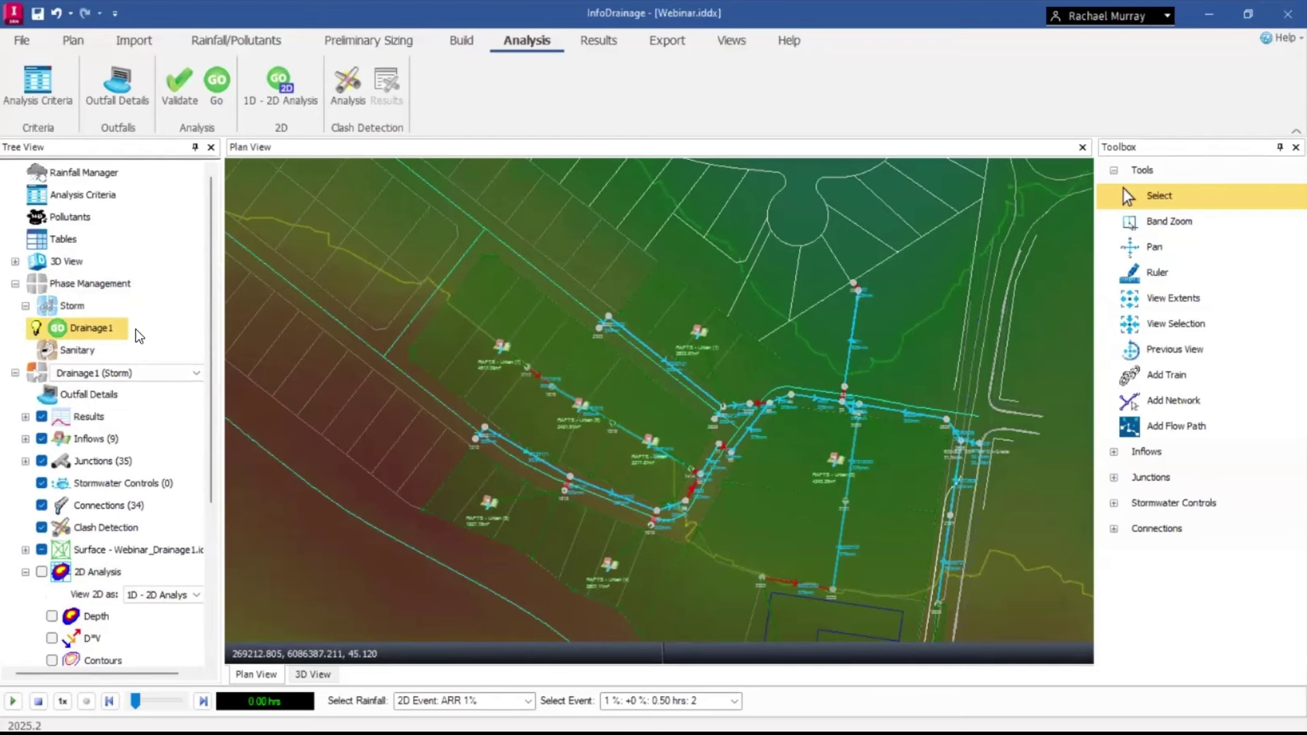
pyautogui.rightClick(97, 332)
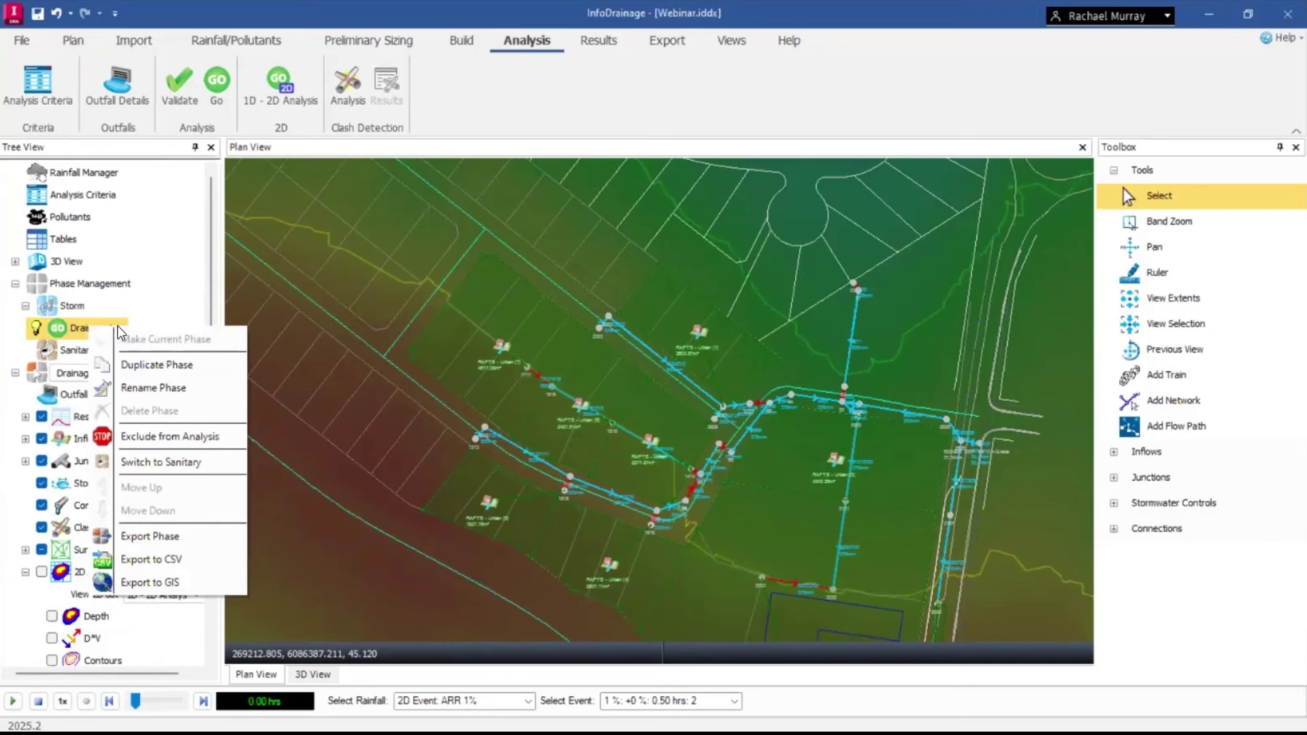
pyautogui.click(196, 373)
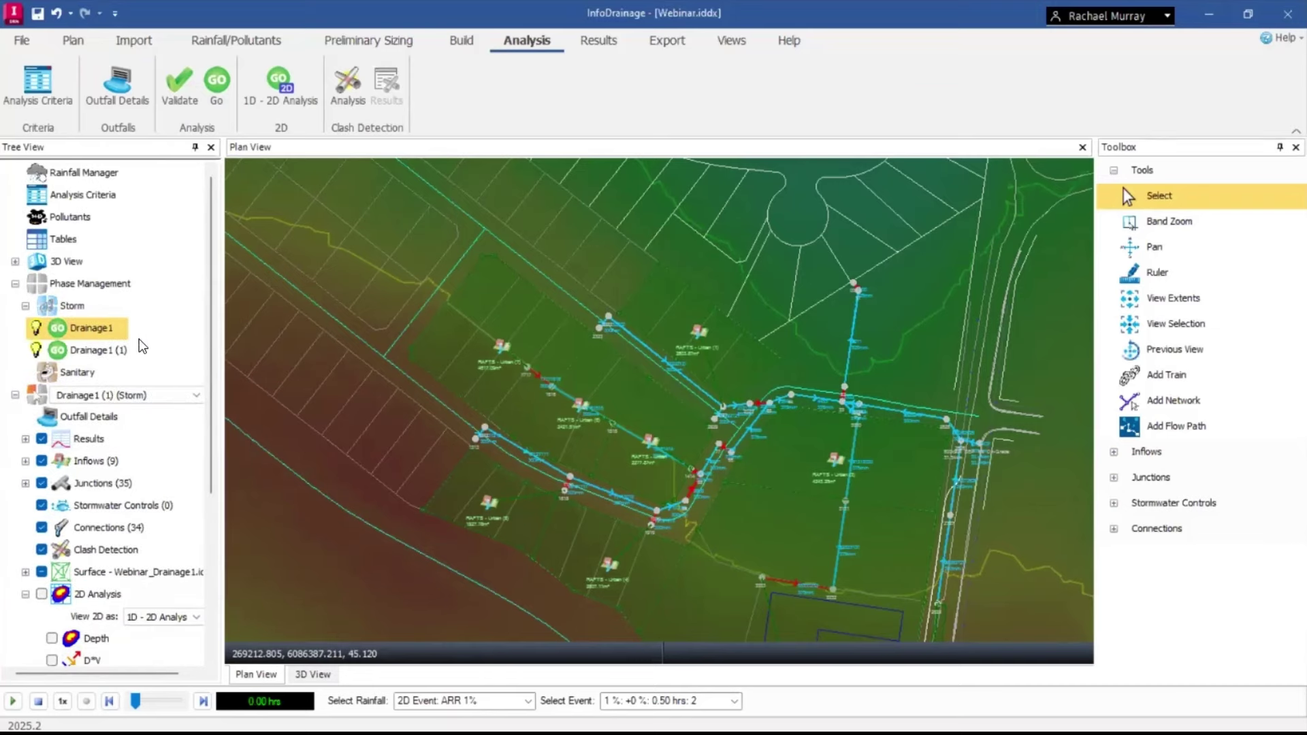
# Rename the duplicated phase to Basin and choose Basin (Storm) as the active phase.
pyautogui.rightClick(114, 352)
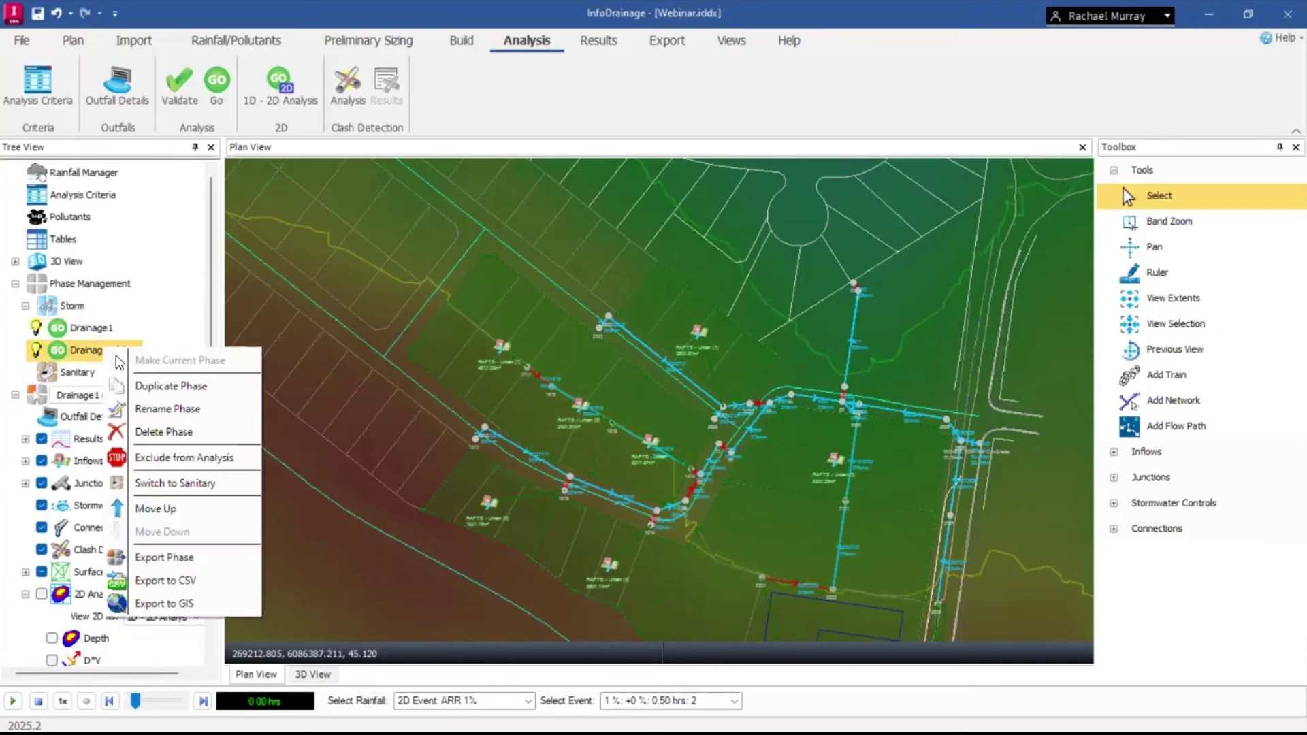
pyautogui.click(202, 412)
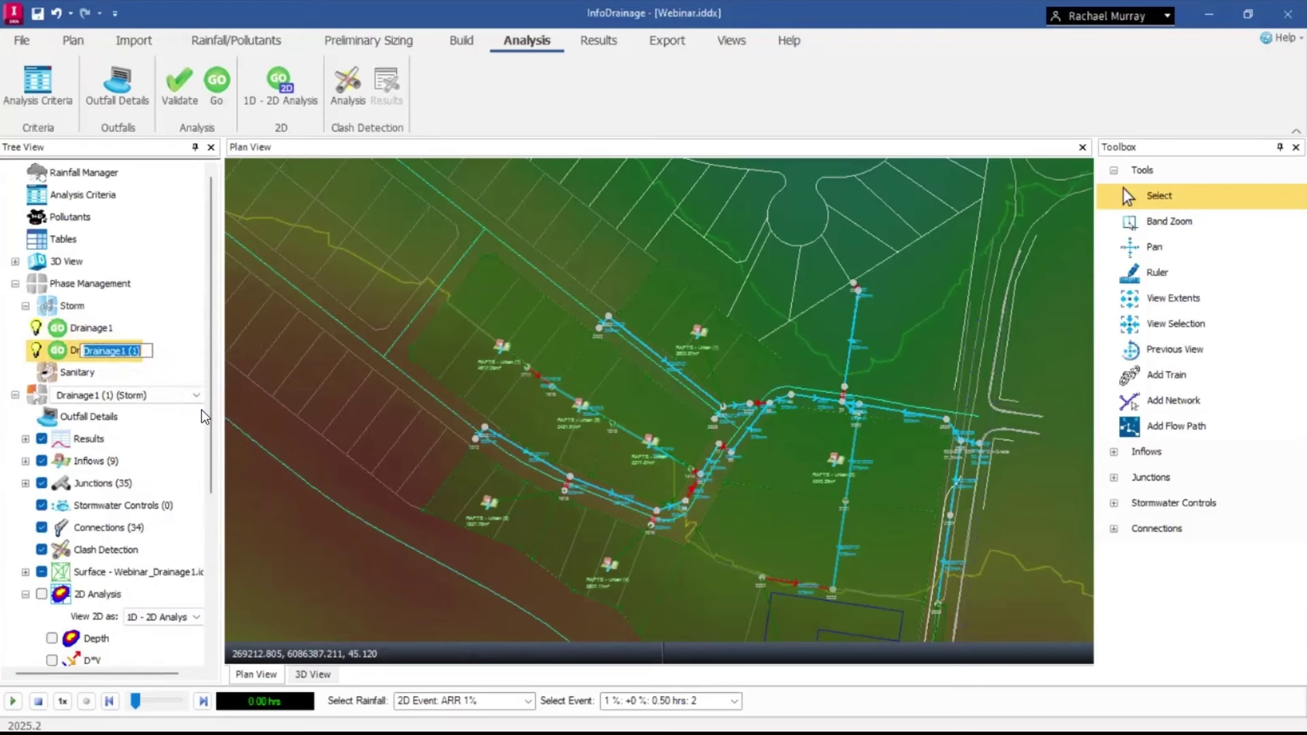
pyautogui.write('Basin')
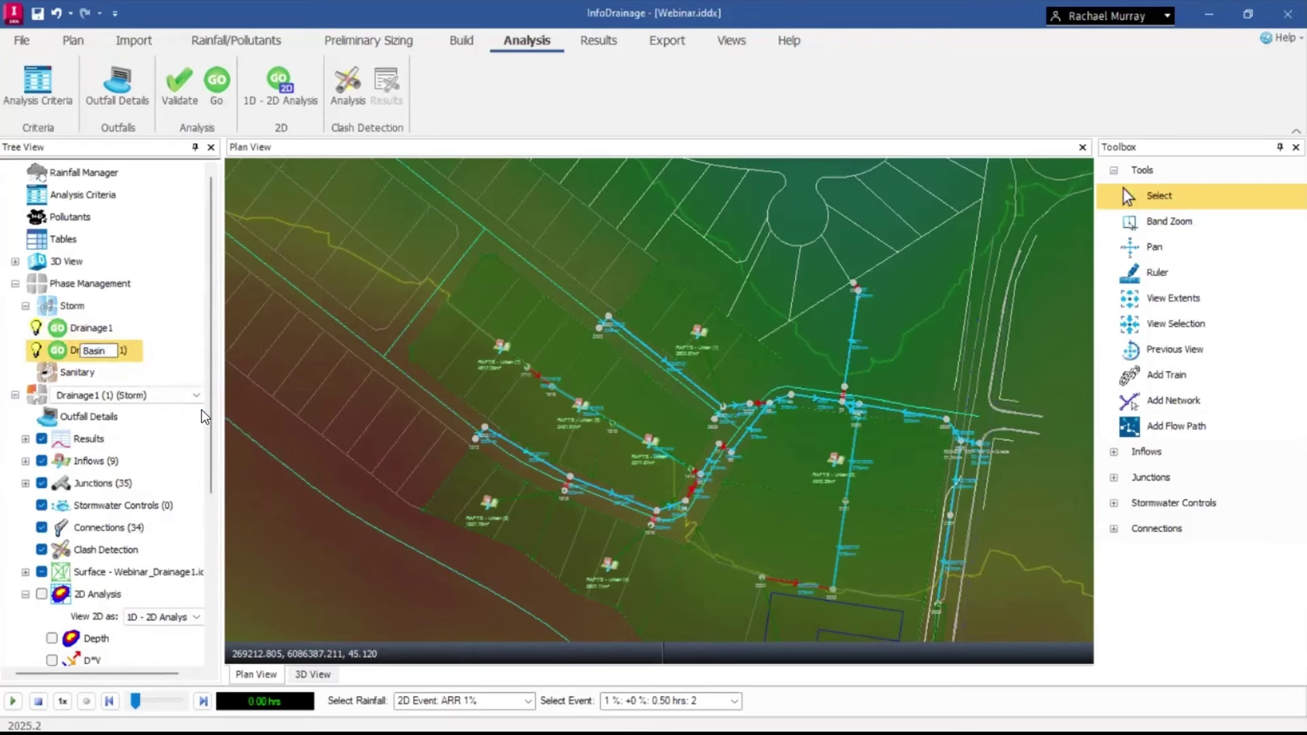
pyautogui.press('Return')
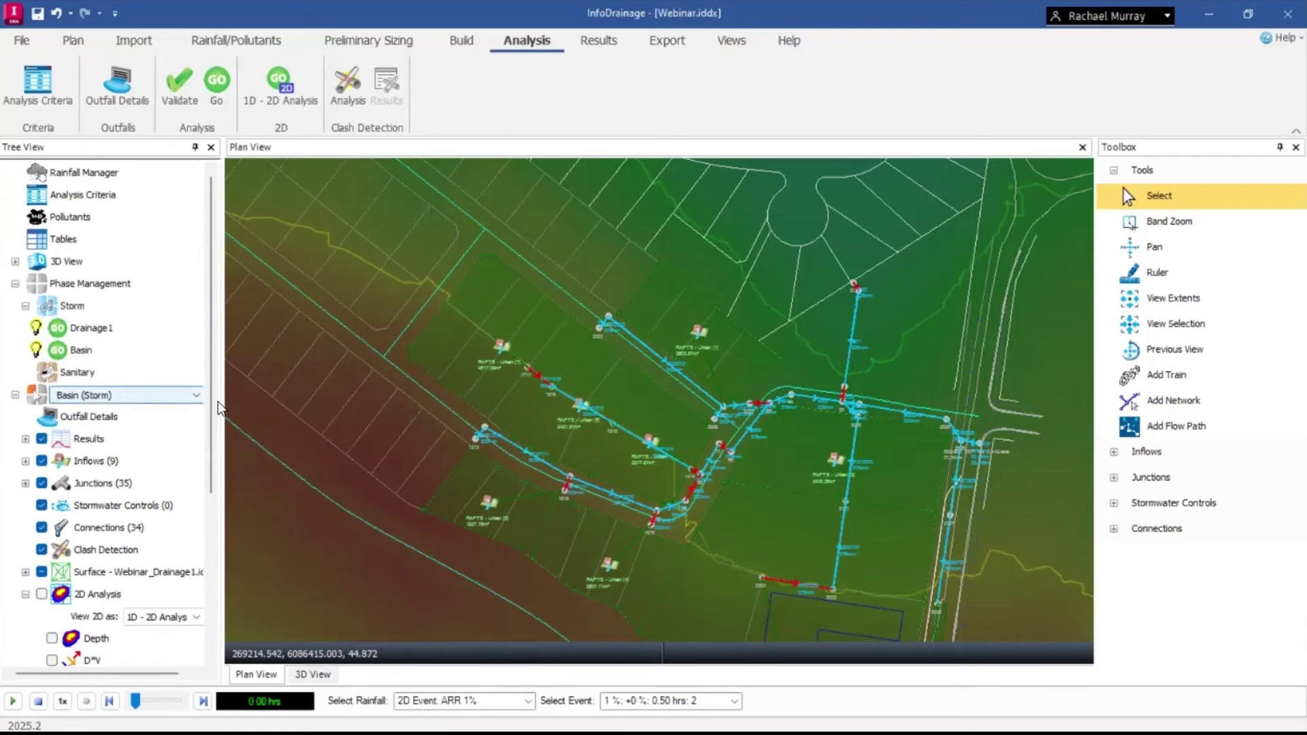
pyautogui.click(132, 394)
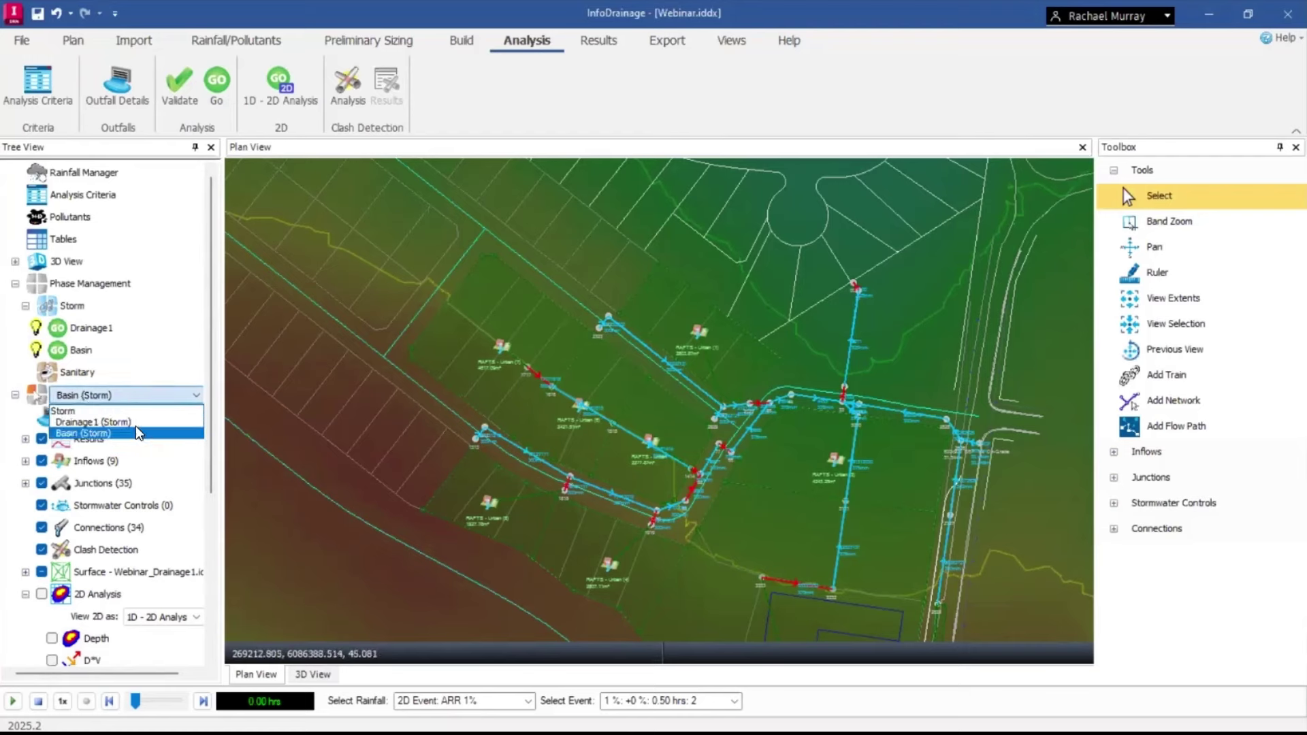
pyautogui.click(139, 431)
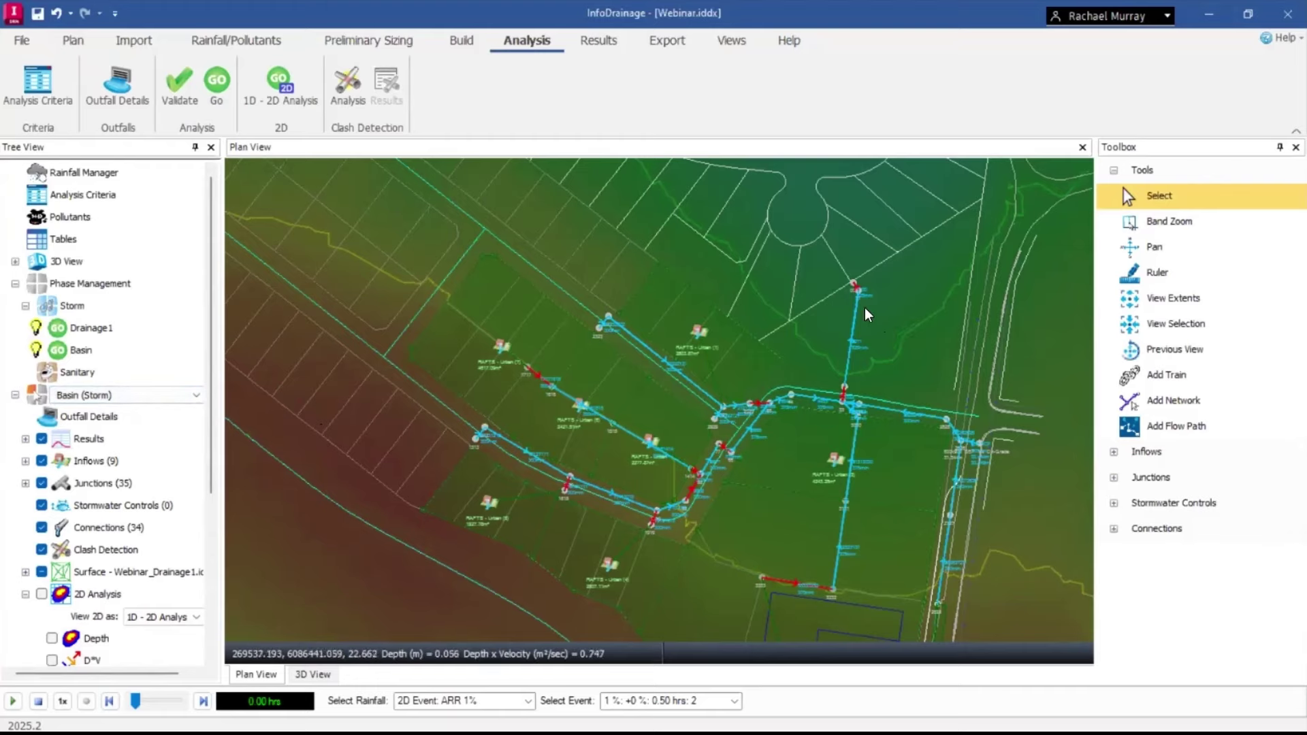
# Delete pipe 2211 between junctions 22 and 11 from the Basin phase.
pyautogui.scroll(2, 877, 313)
pyautogui.scroll(2, 871, 310)
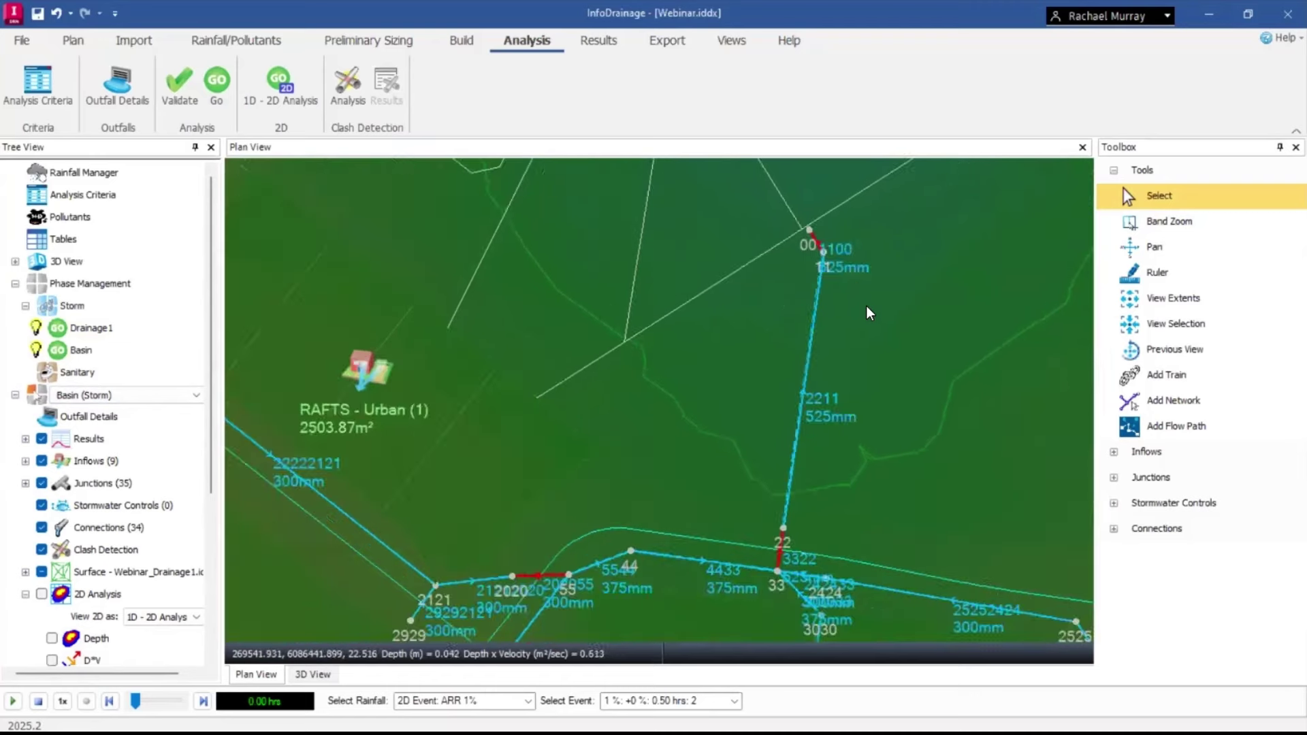
pyautogui.click(809, 368)
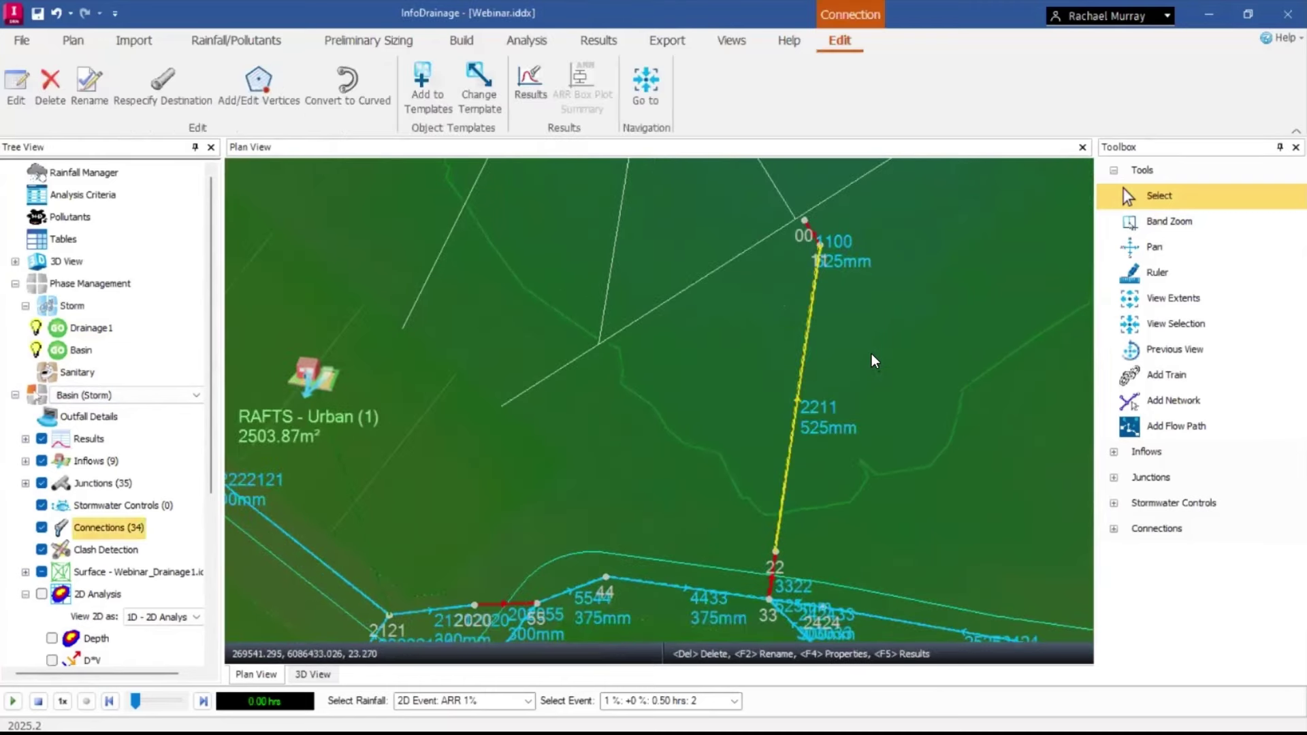
pyautogui.press('Delete')
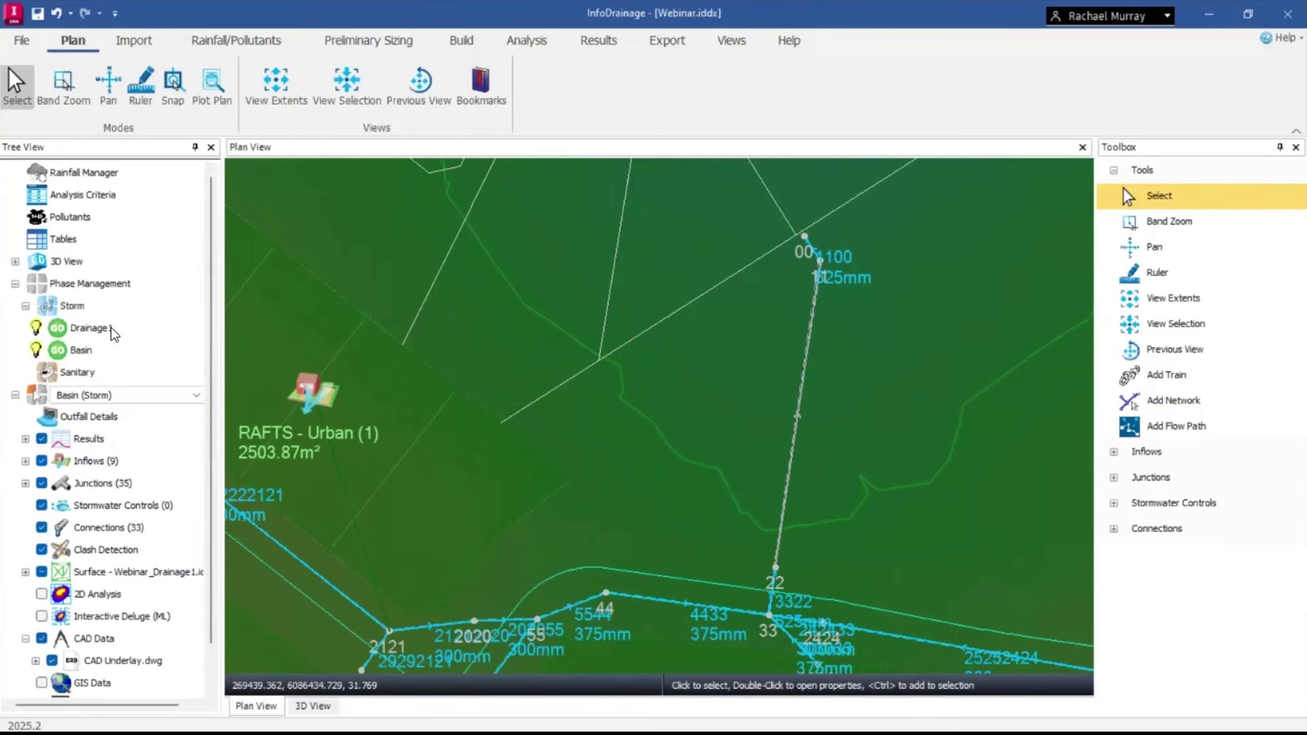
# Hide the Drainage1 phase in the plan, exclude it from analysis, and collapse the junctions list.
pyautogui.click(36, 328)
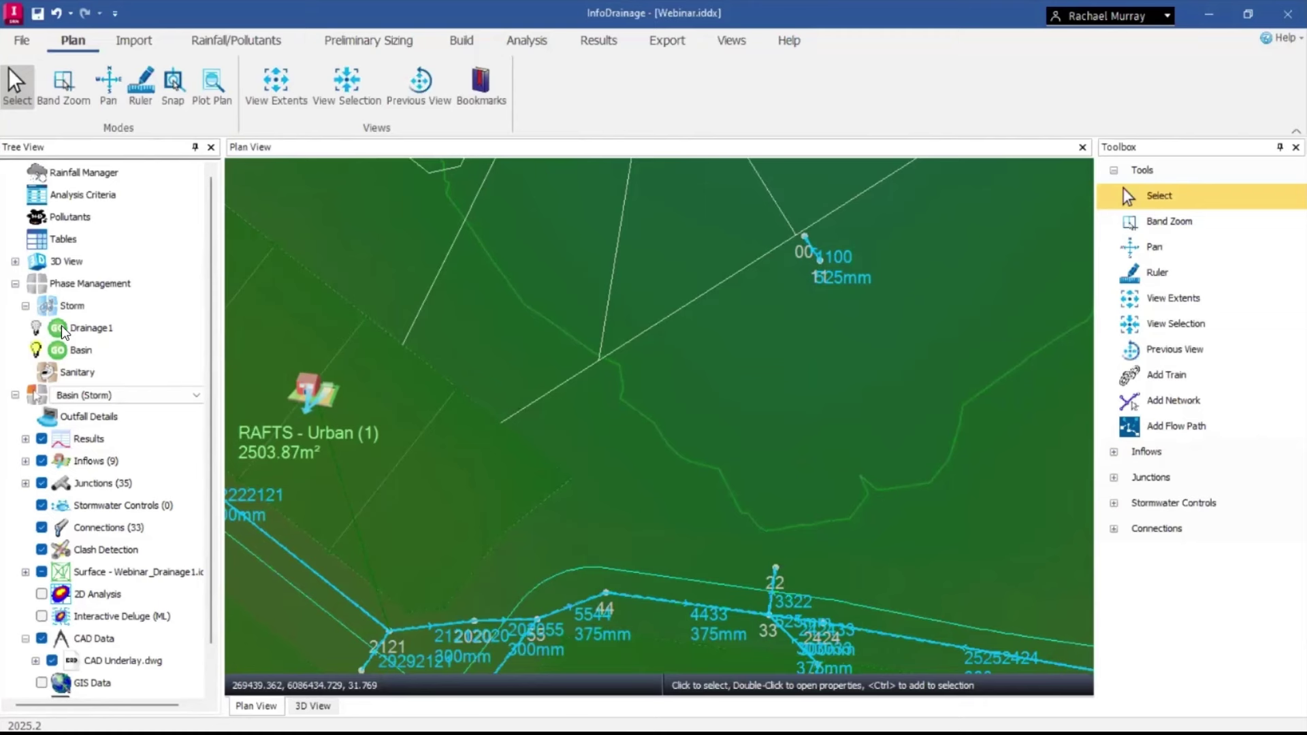
pyautogui.click(60, 328)
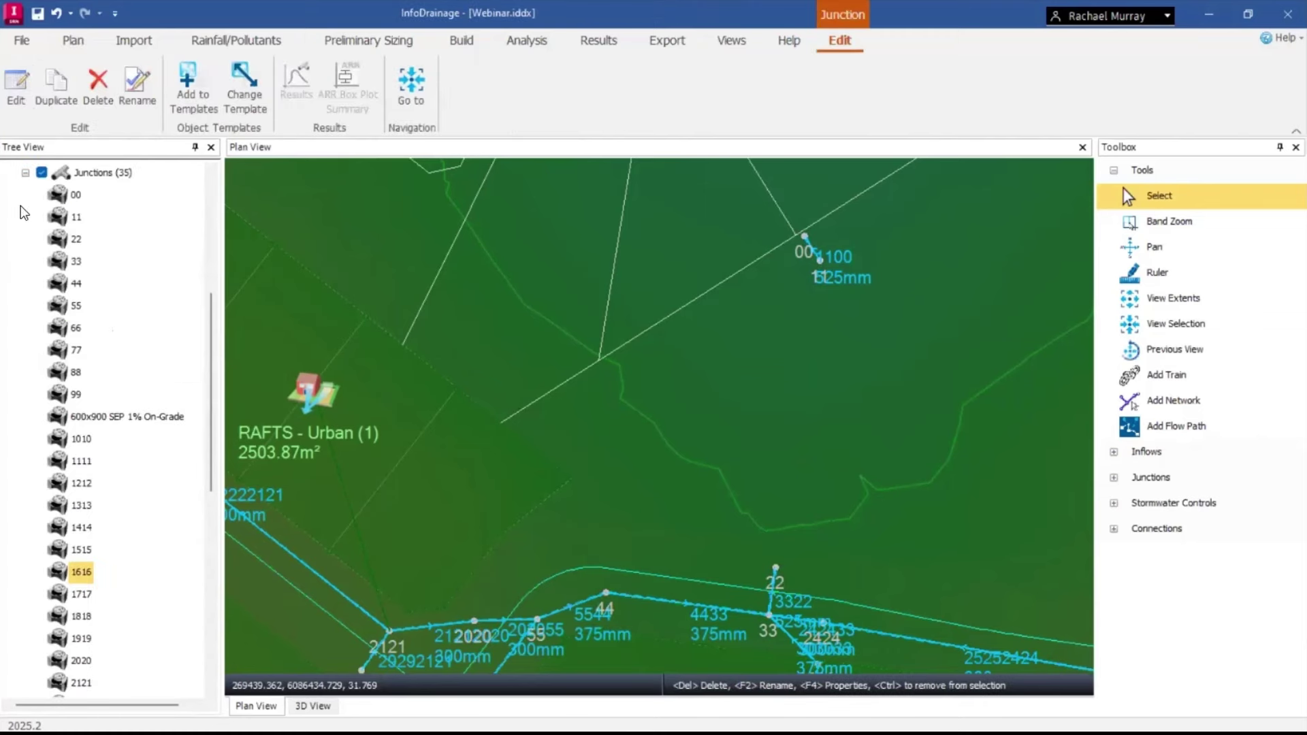
pyautogui.click(26, 173)
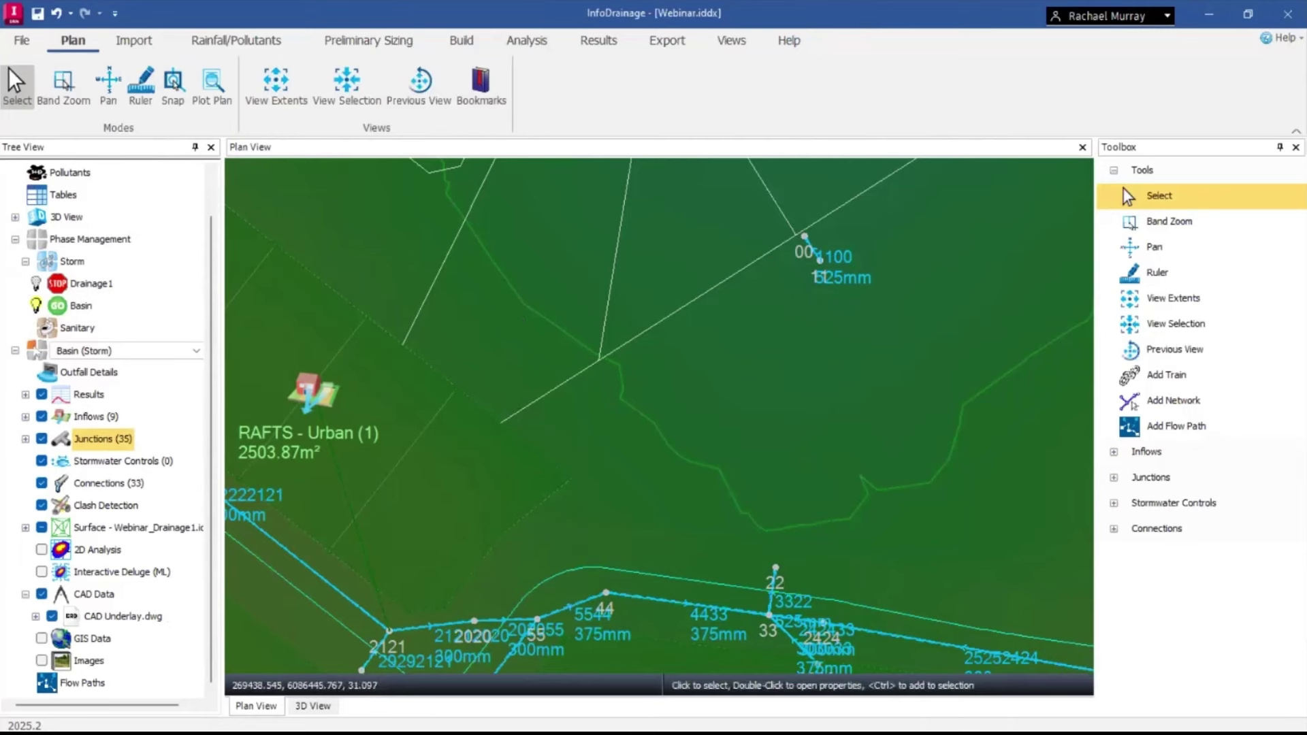
# Add a 3m deep pond as a stormwater control, outlined as a four-sided polygon between junctions 11 and 22.
pyautogui.click(462, 41)
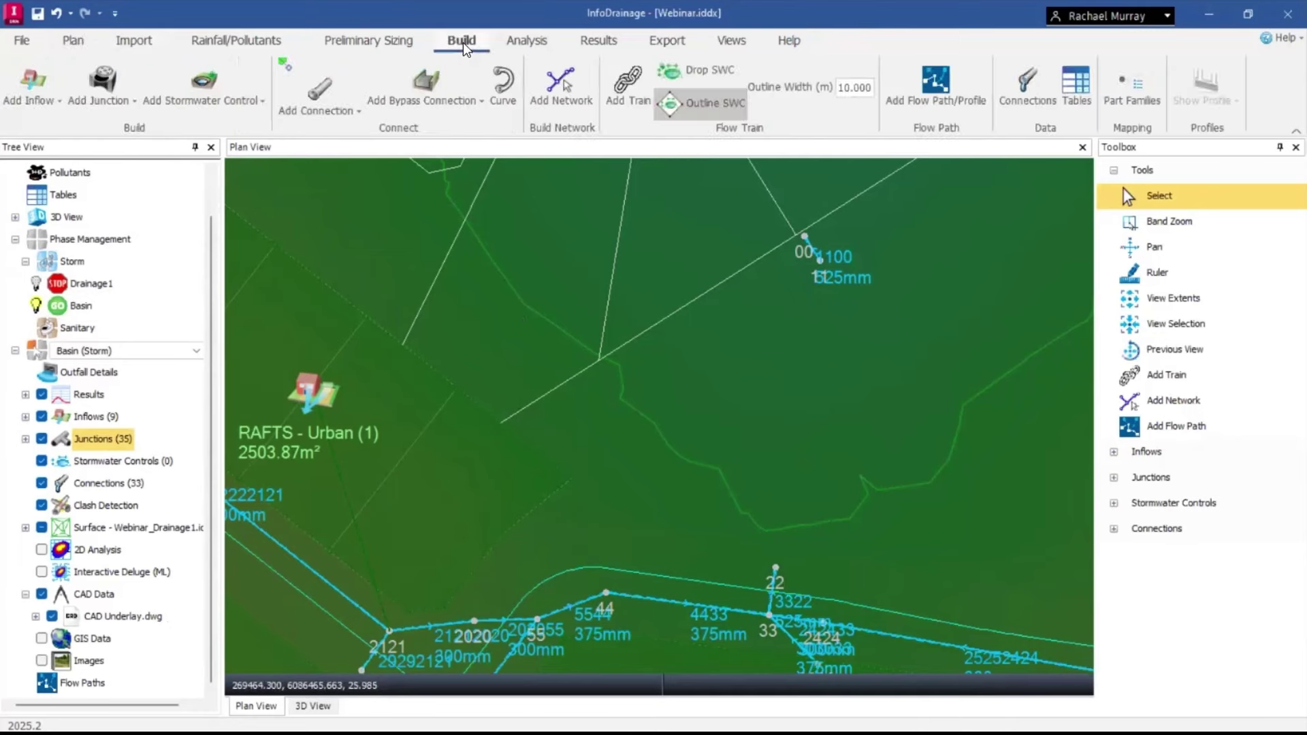
pyautogui.click(243, 106)
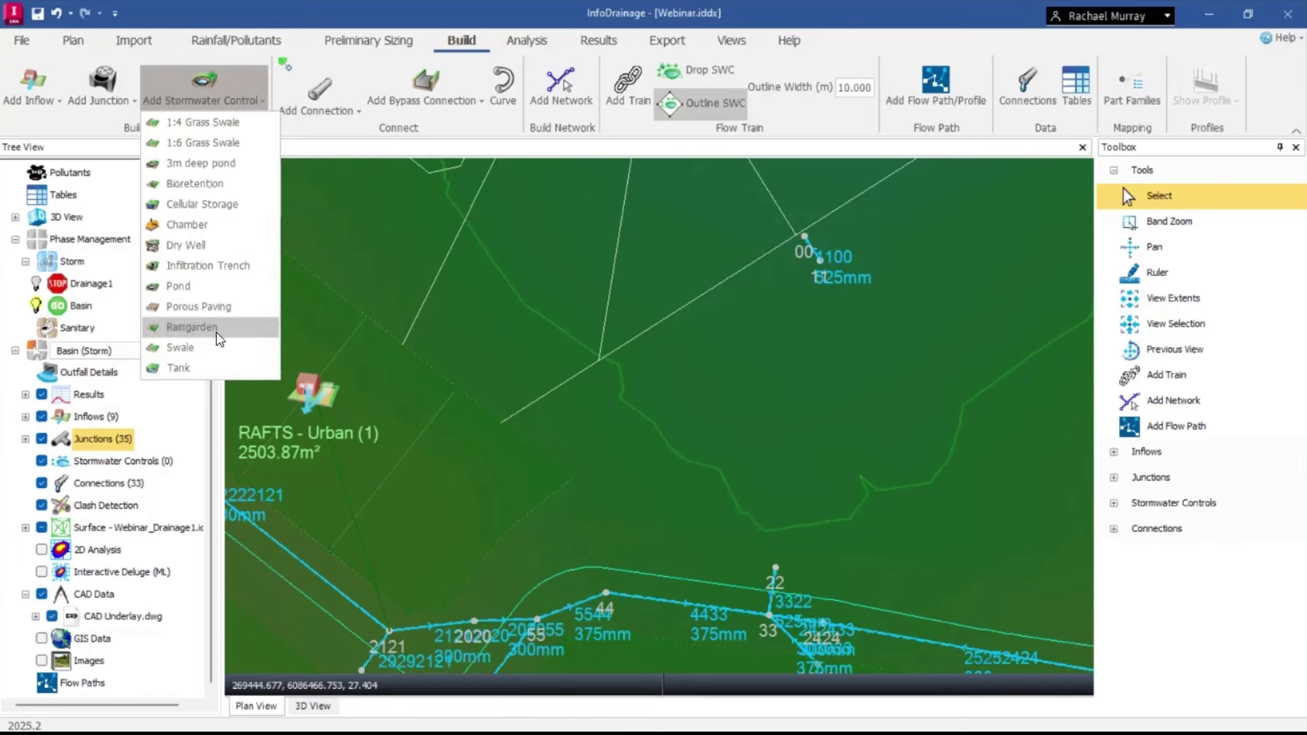
pyautogui.click(218, 162)
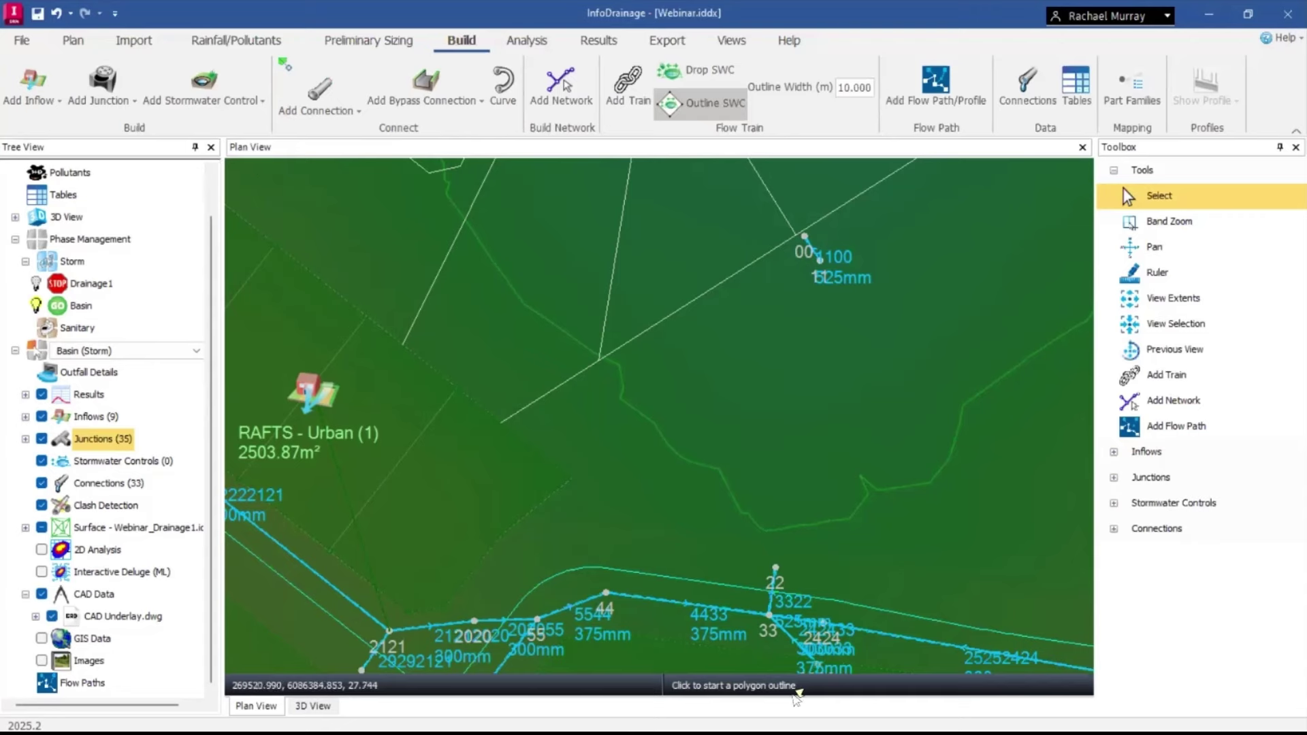
pyautogui.click(629, 395)
pyautogui.click(657, 525)
pyautogui.click(1056, 584)
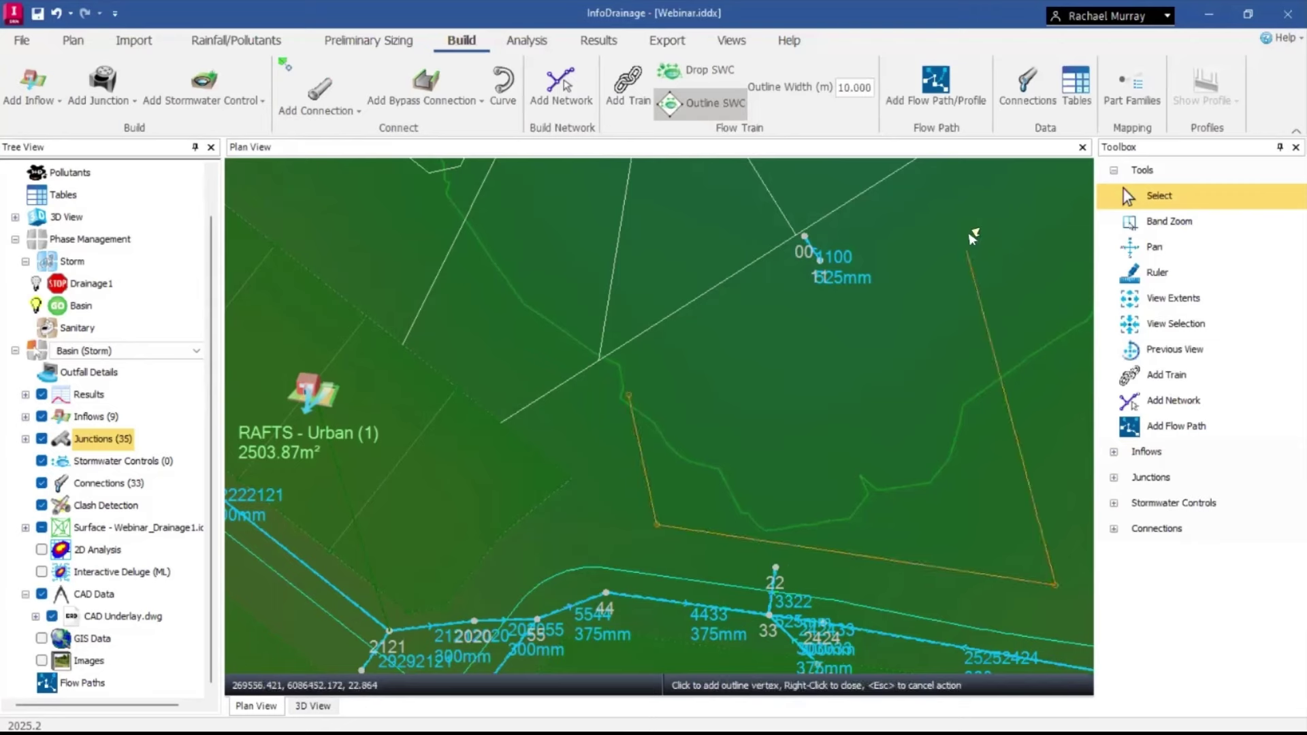
pyautogui.click(1028, 177)
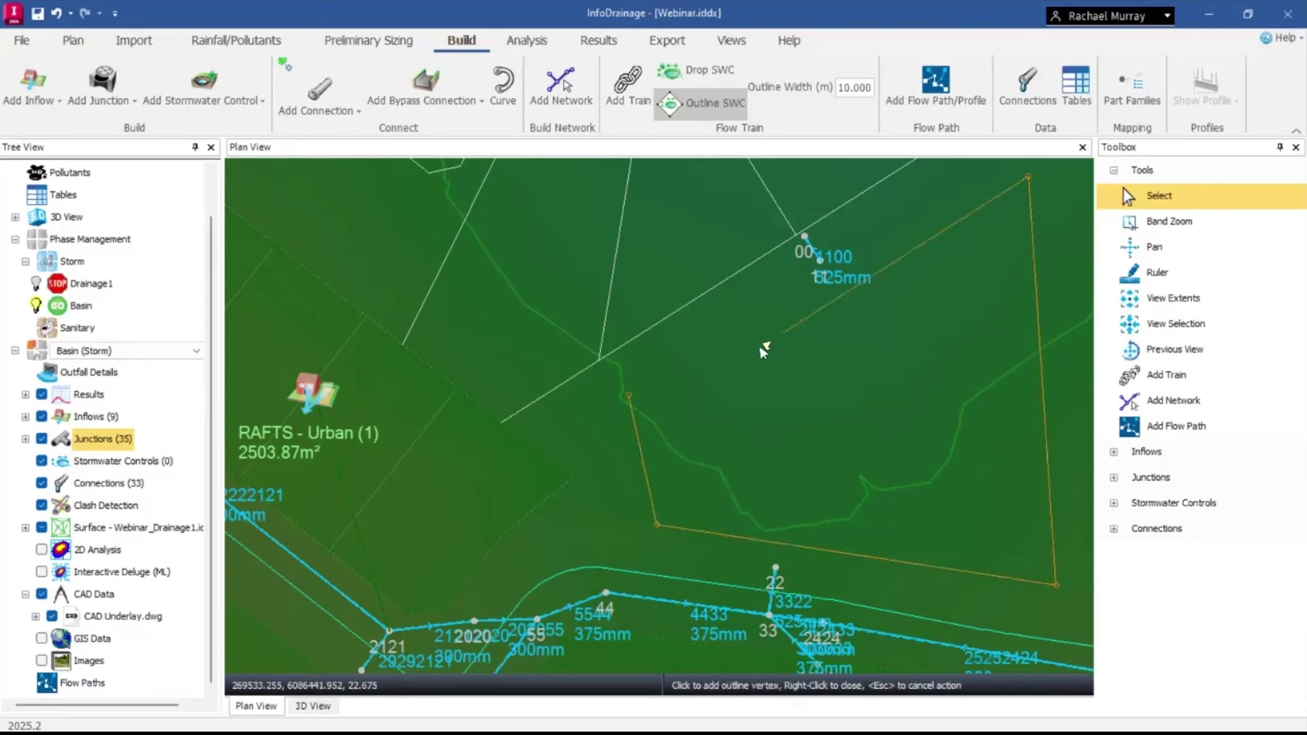
pyautogui.rightClick(676, 373)
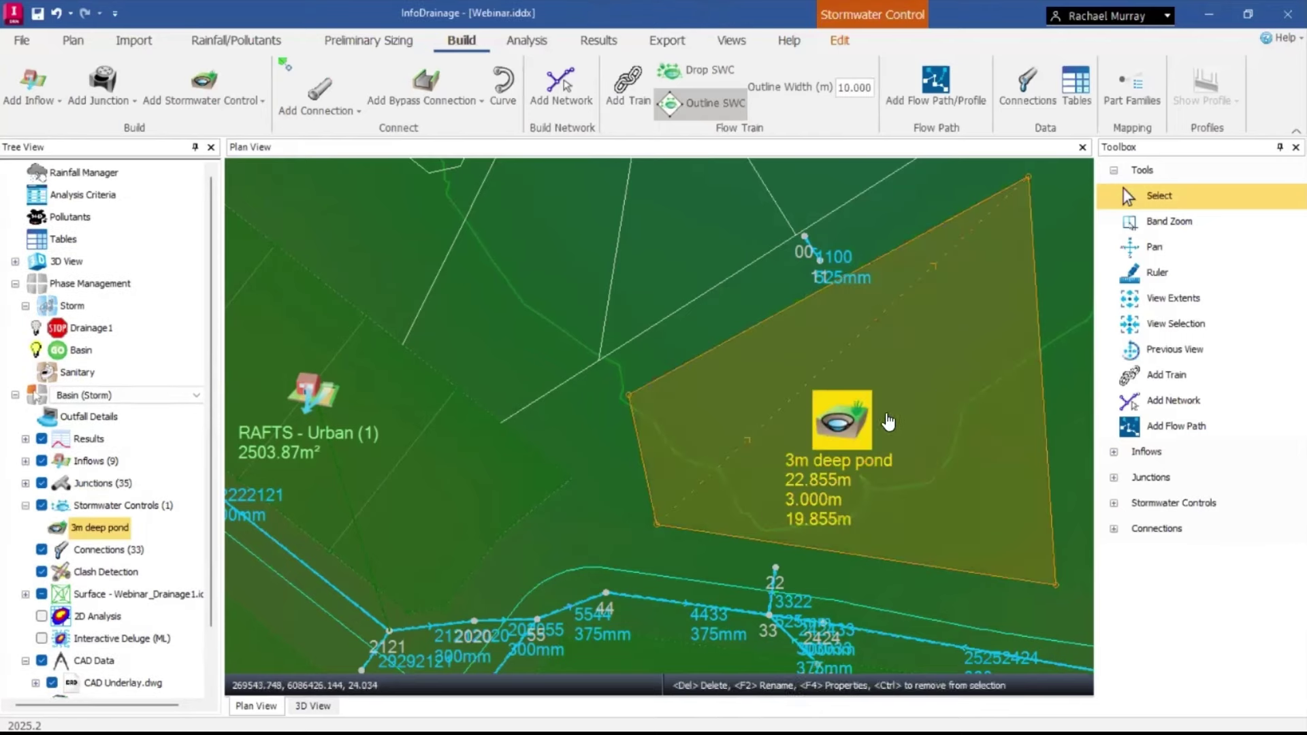
# Resize the 3m deep pond with the Sizing Calculator, using the Side Slope method at 1:4 and maintaining the top area.
pyautogui.click(856, 420)
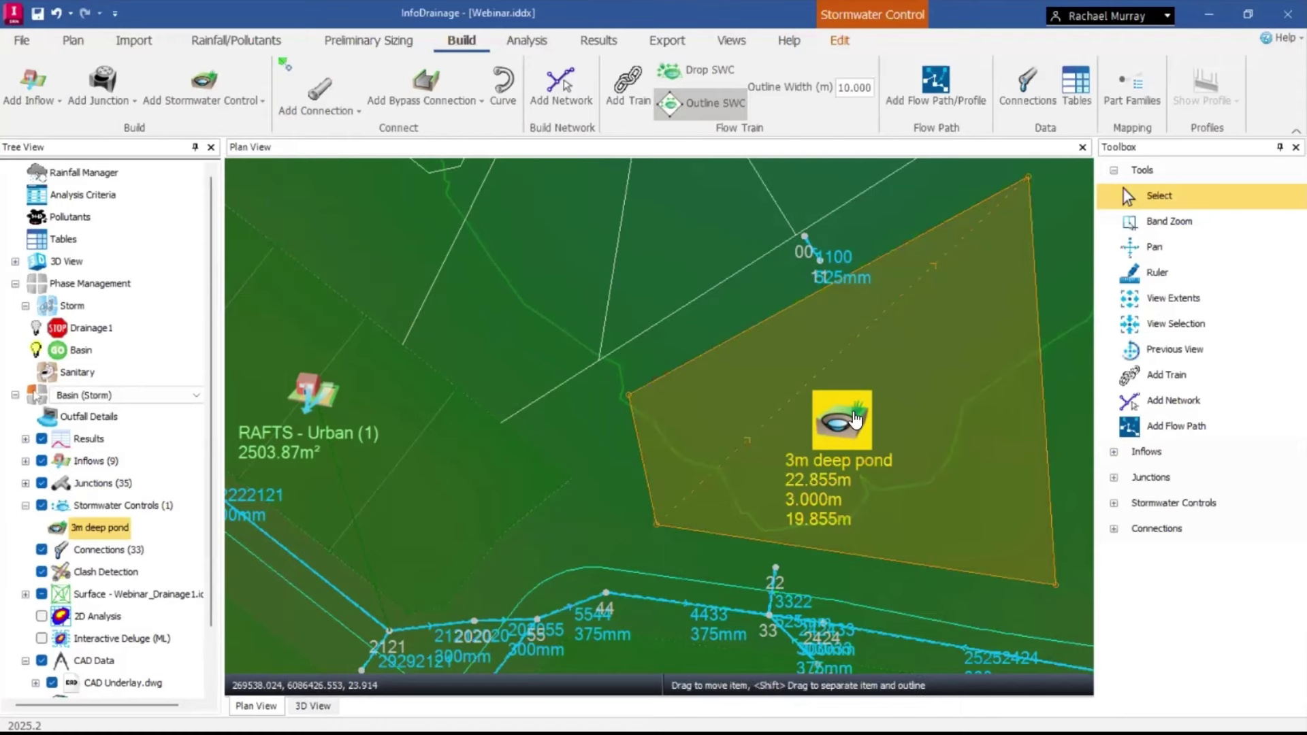
pyautogui.doubleClick(857, 419)
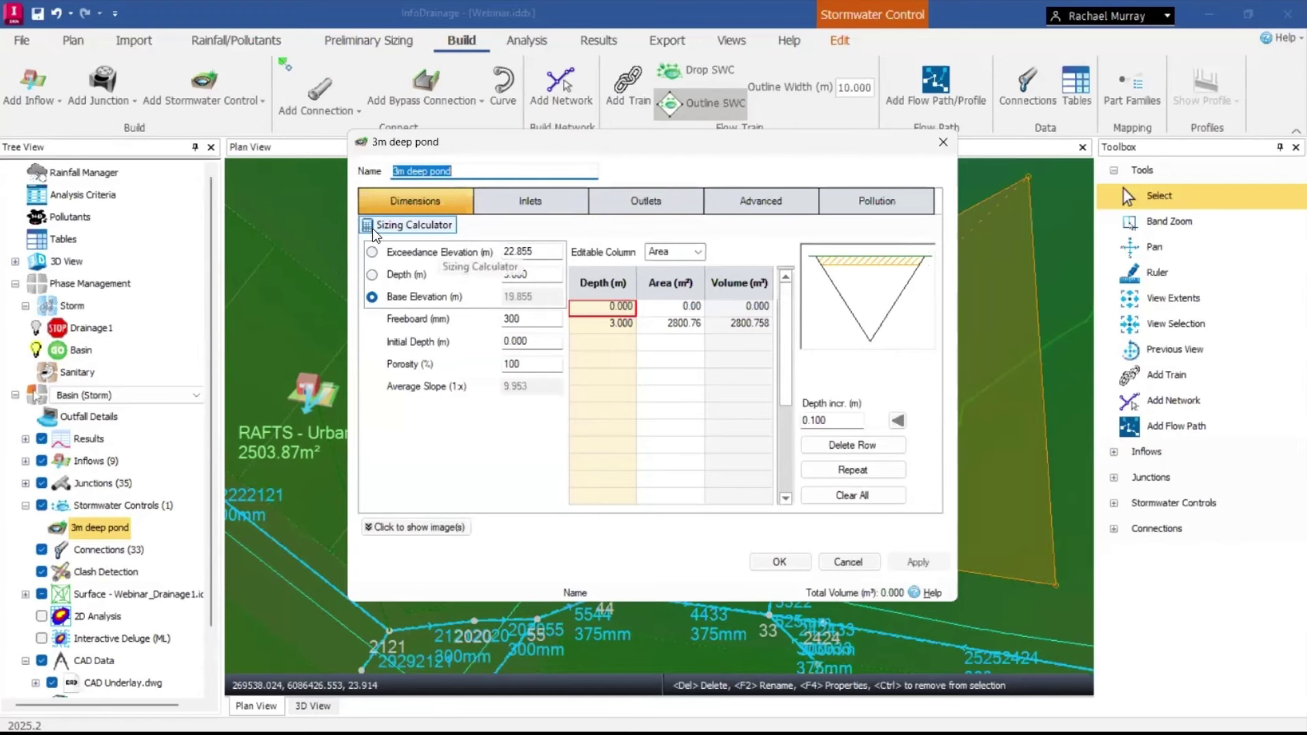
pyautogui.click(439, 232)
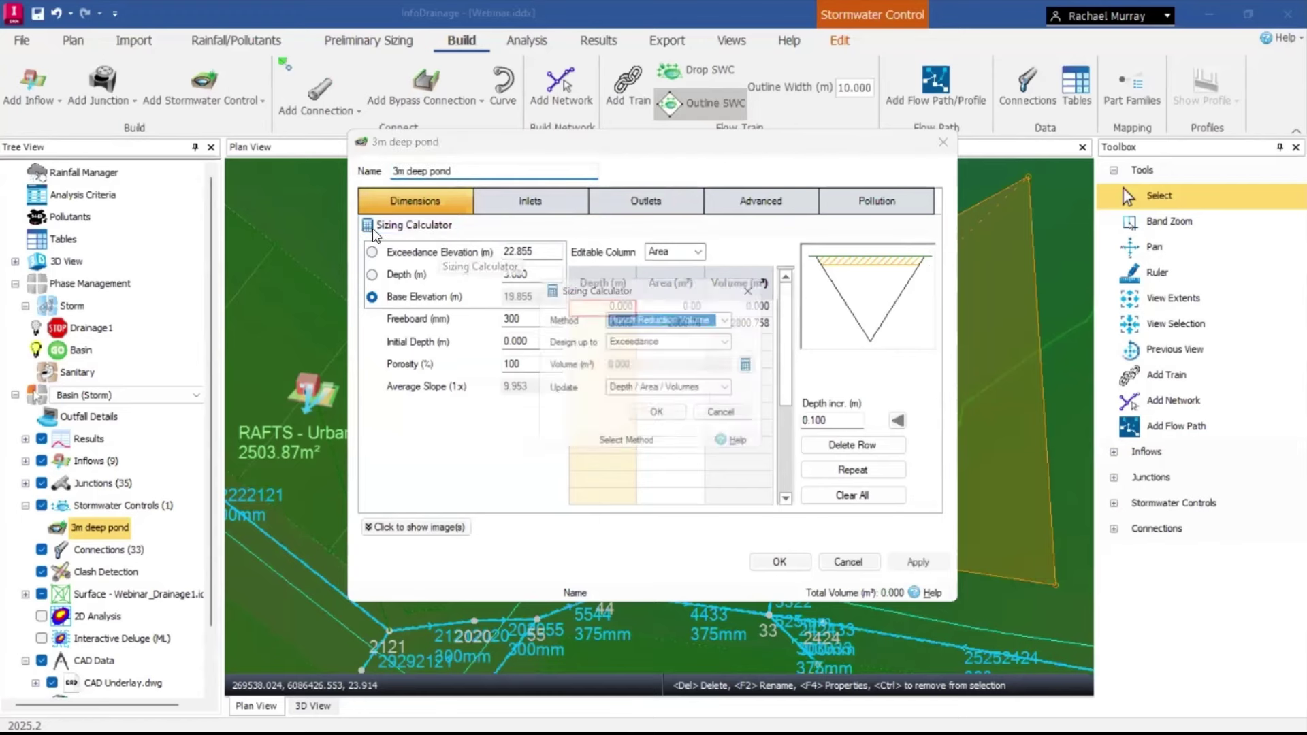
pyautogui.click(732, 318)
pyautogui.click(647, 373)
pyautogui.click(668, 341)
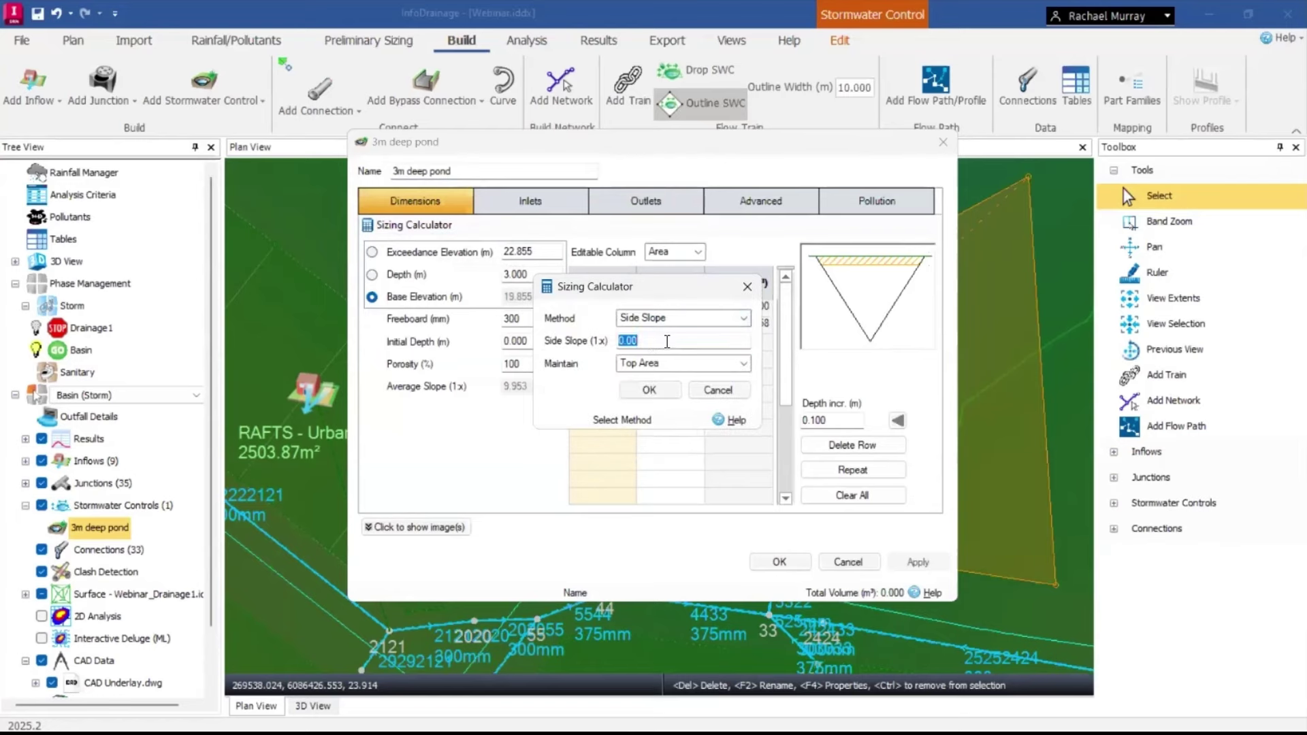
pyautogui.write('4')
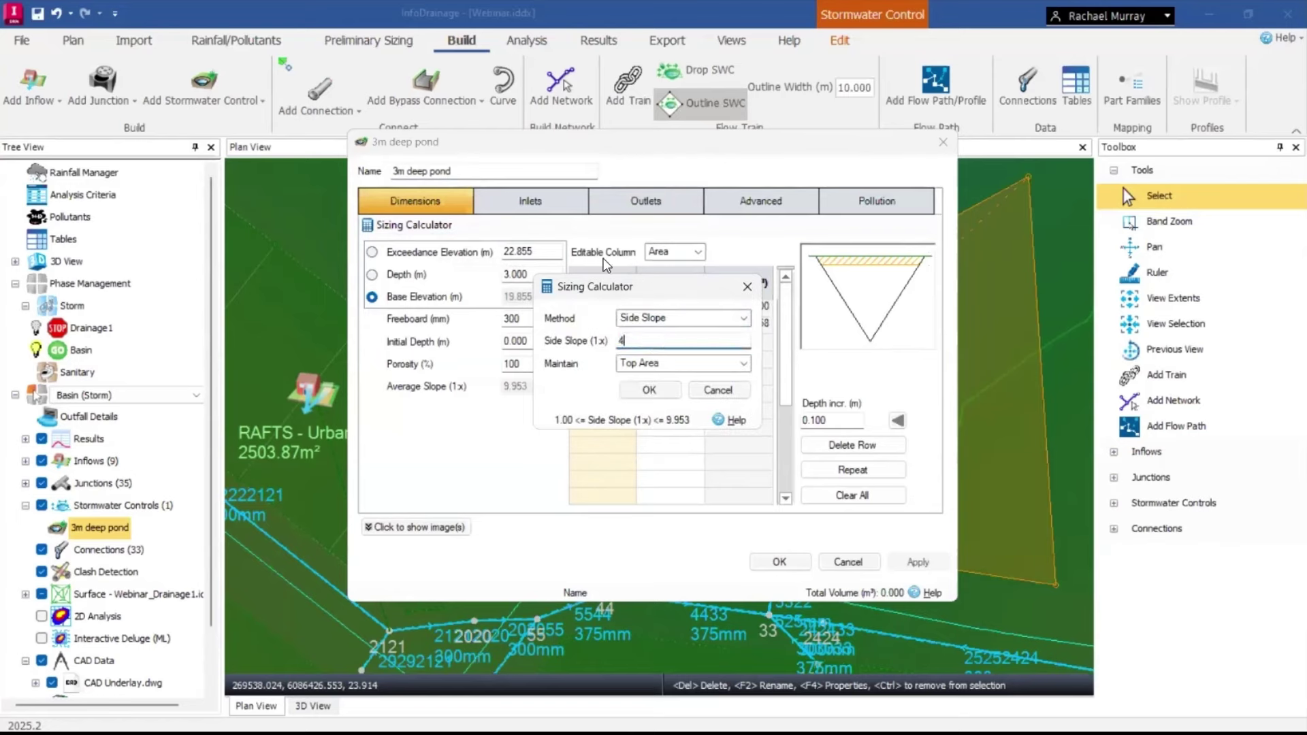
pyautogui.click(672, 390)
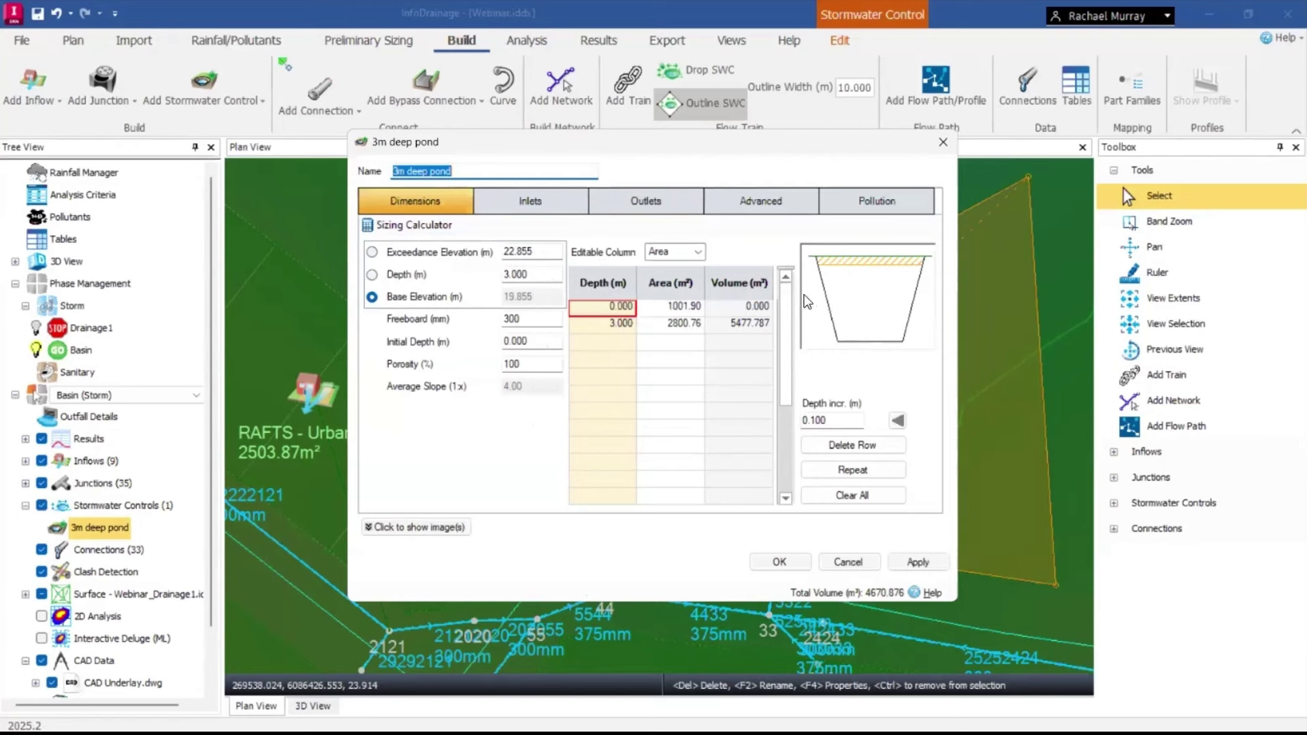
pyautogui.click(680, 306)
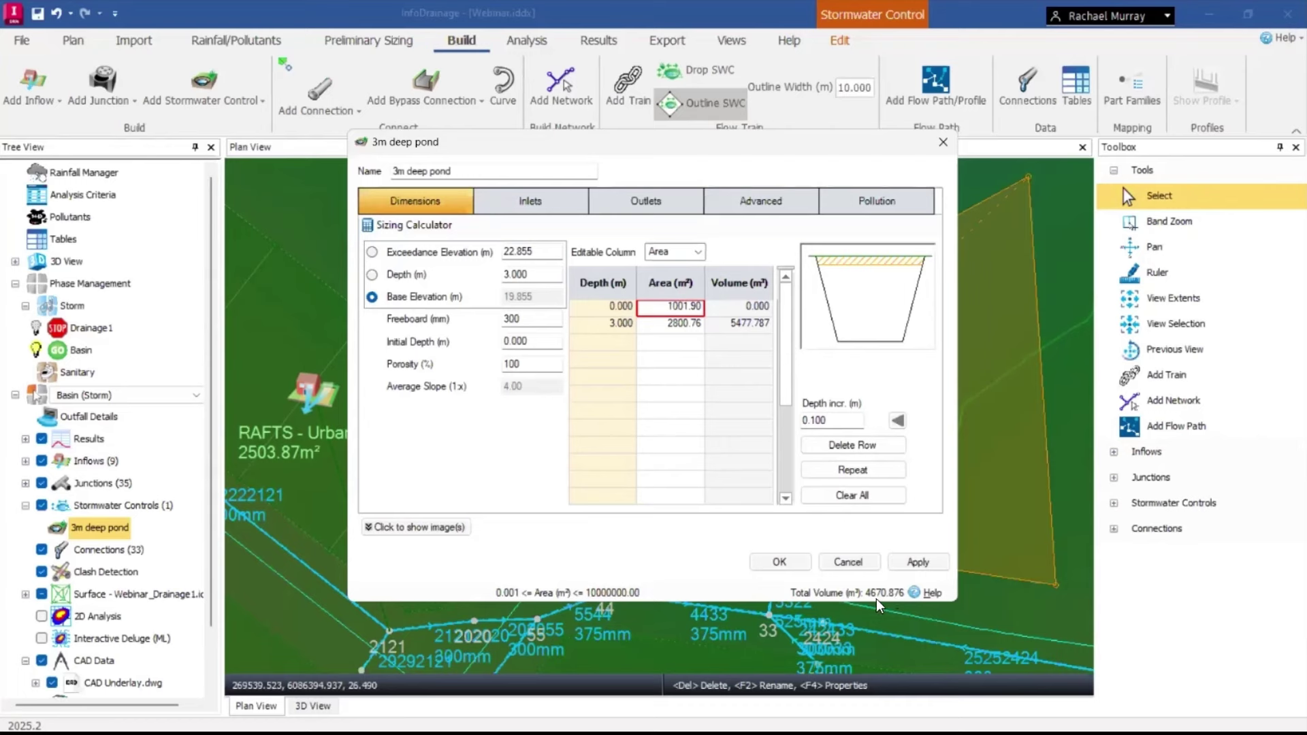
pyautogui.click(790, 565)
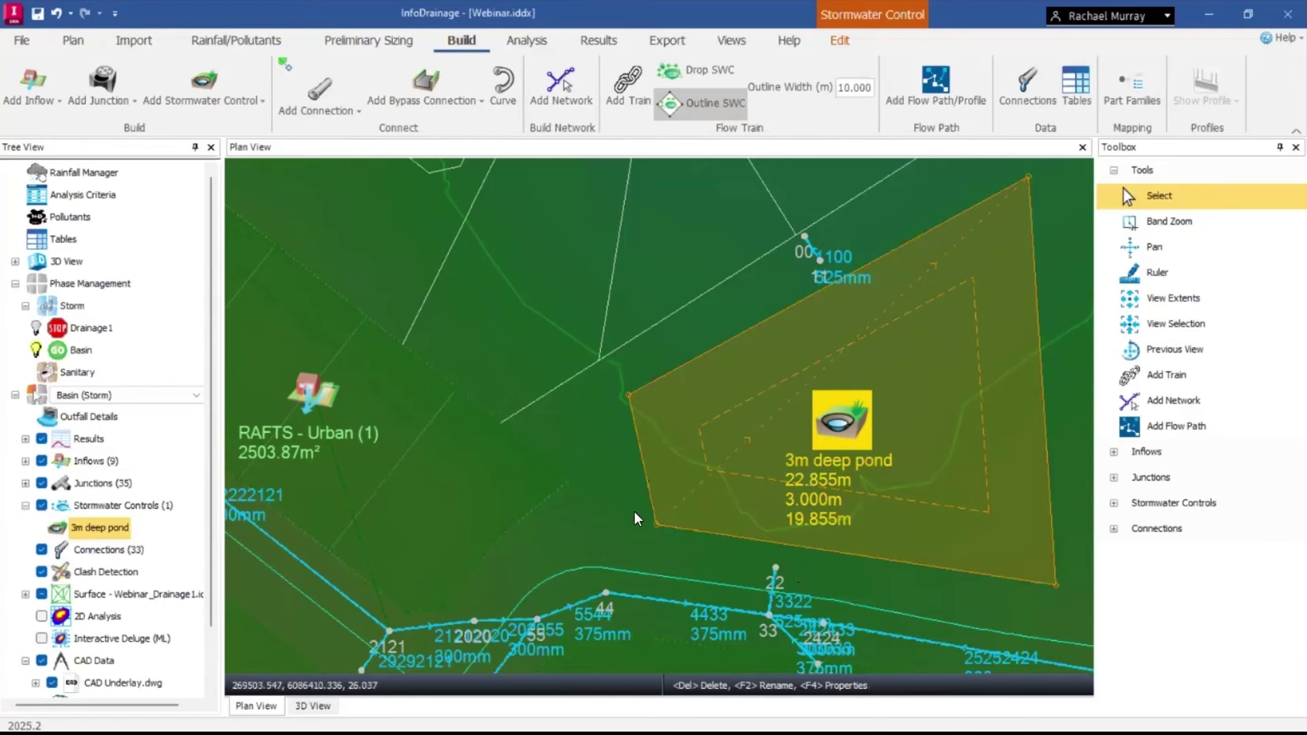
# Respecify the pond's center line, running from the outline edge near junction 22 upstream to the edge near junction 11 downstream.
pyautogui.rightClick(936, 264)
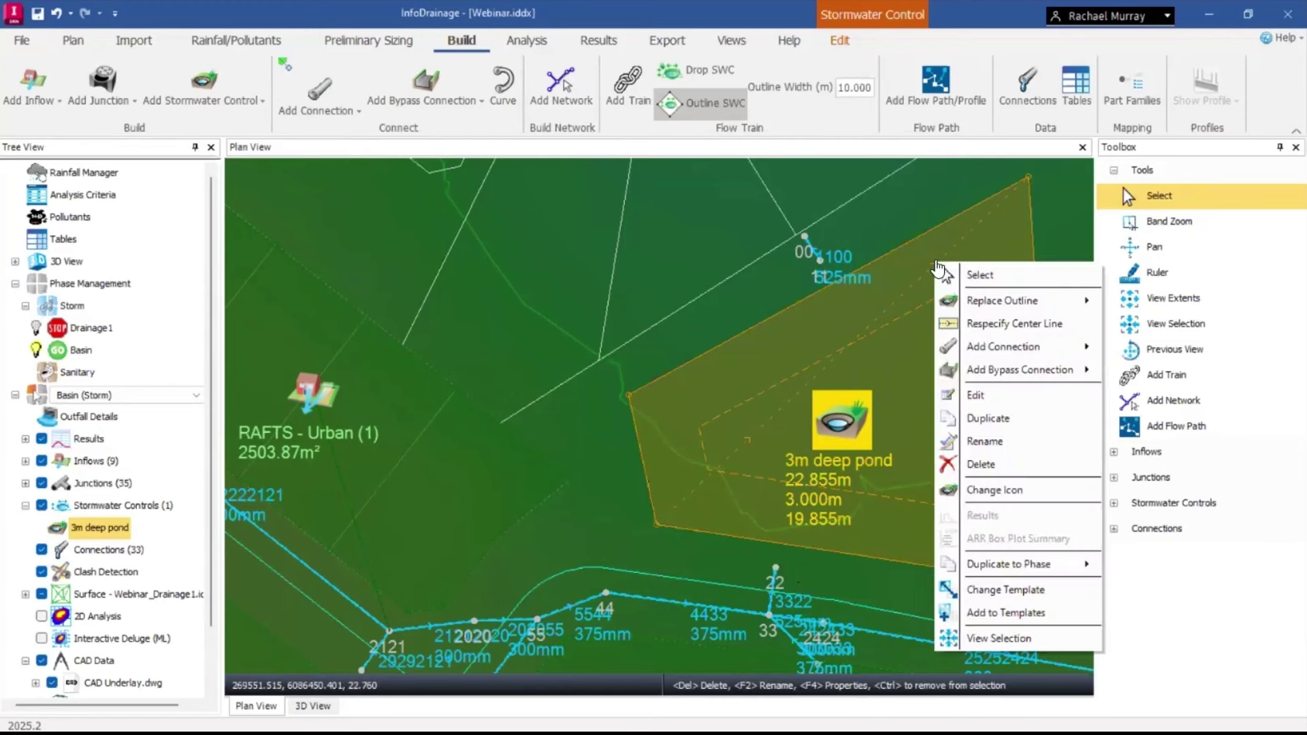
pyautogui.click(992, 331)
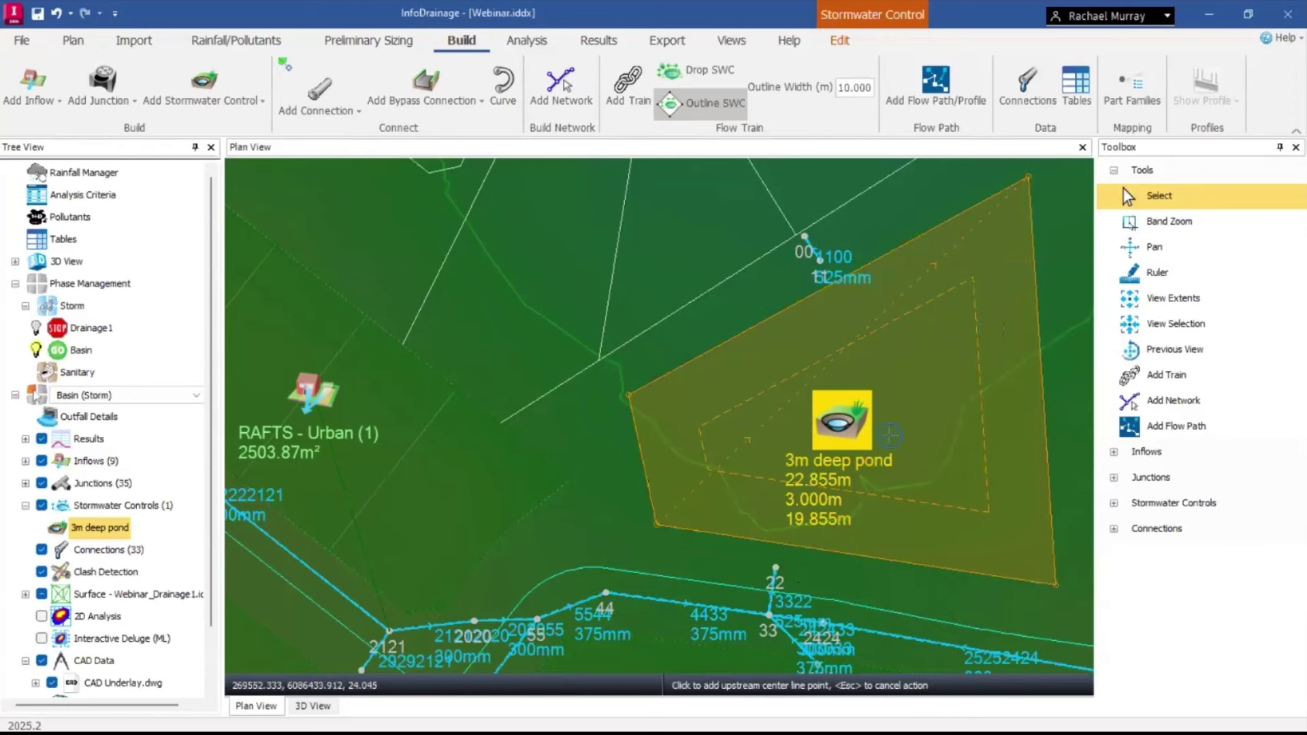
pyautogui.click(784, 546)
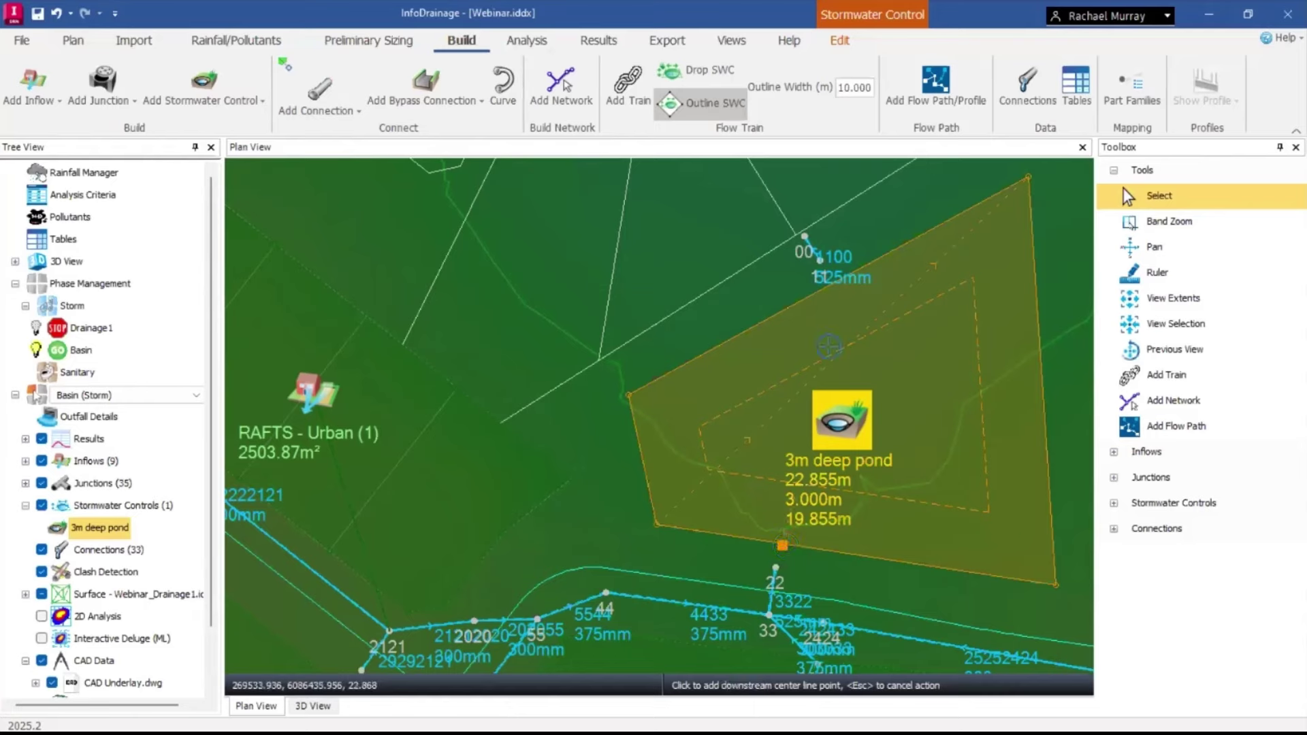
pyautogui.click(828, 286)
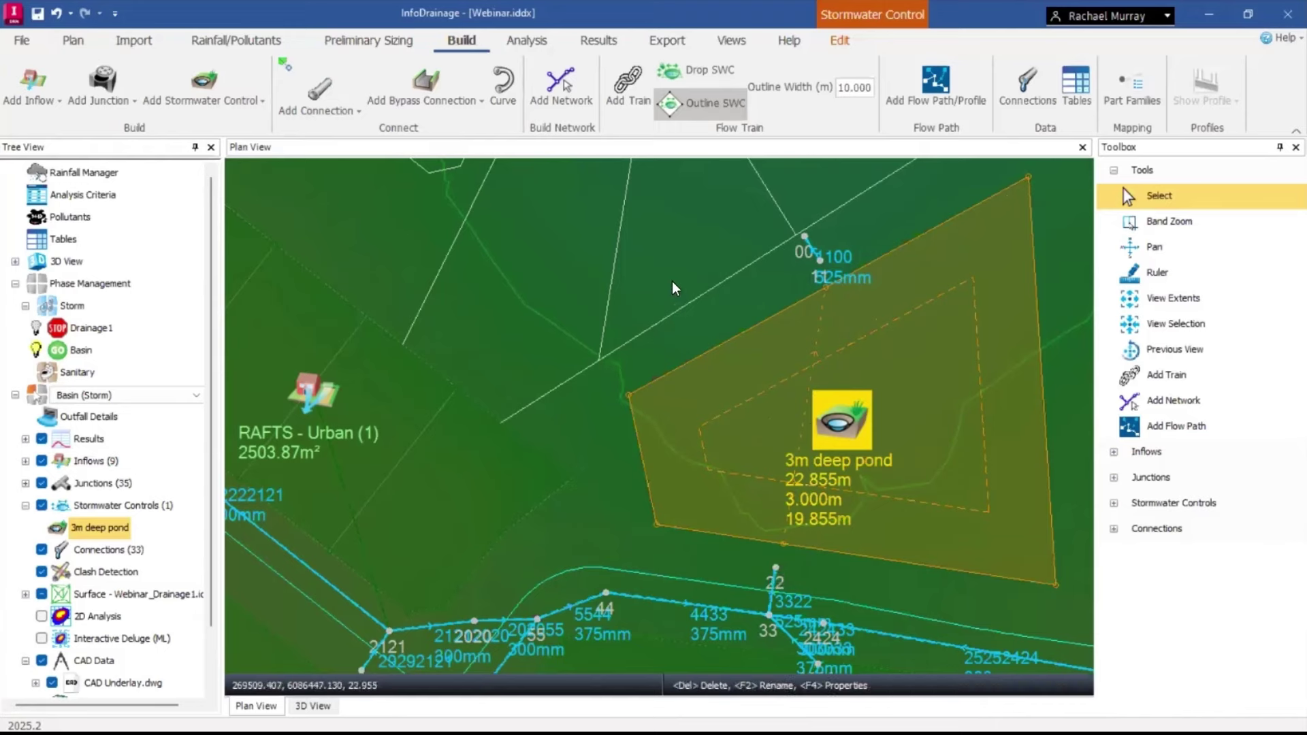
# Add a No Delay connection from junction 22 to the 3m deep pond.
pyautogui.click(341, 116)
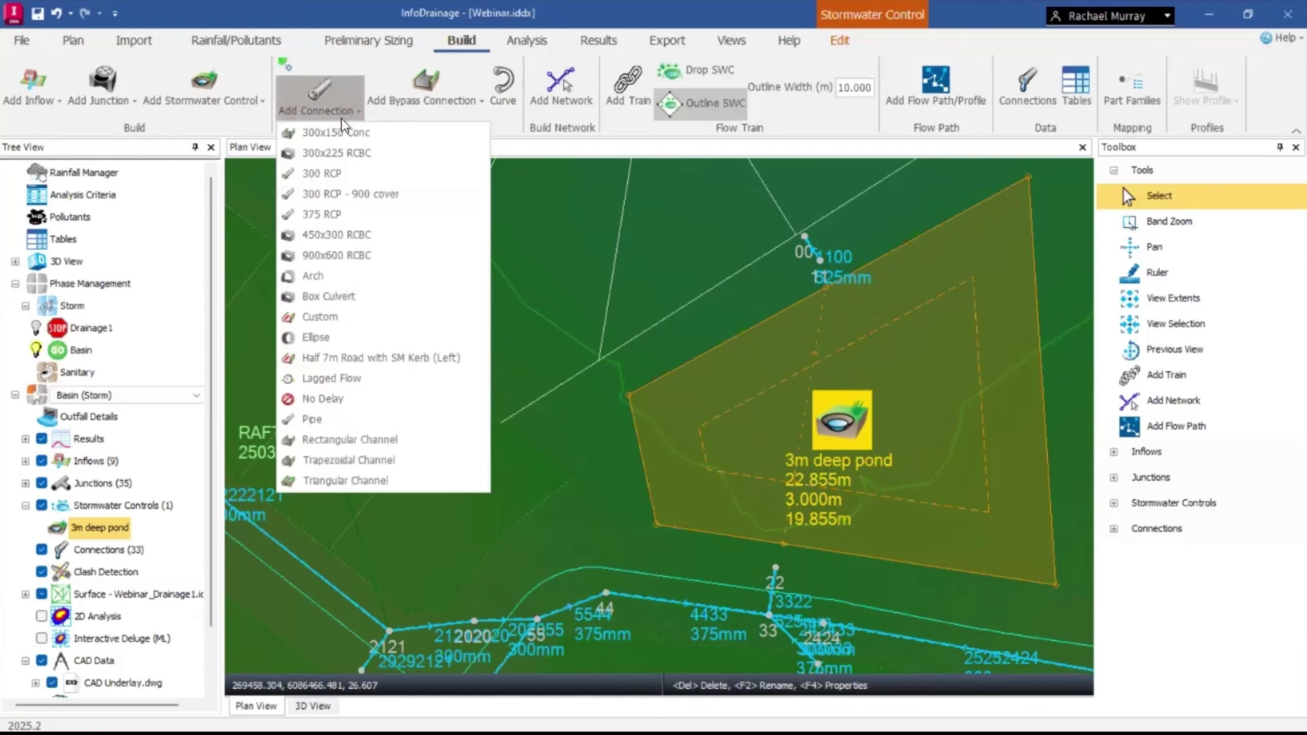
pyautogui.click(317, 399)
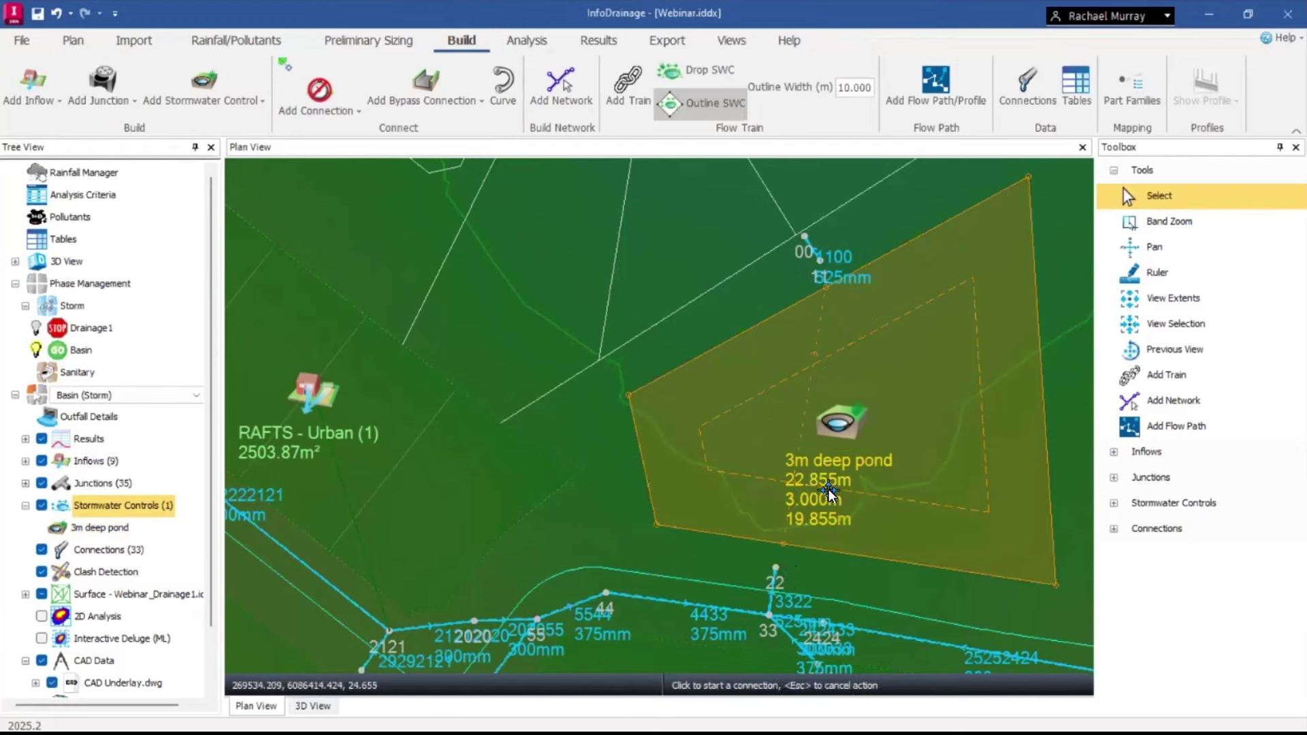
pyautogui.click(777, 570)
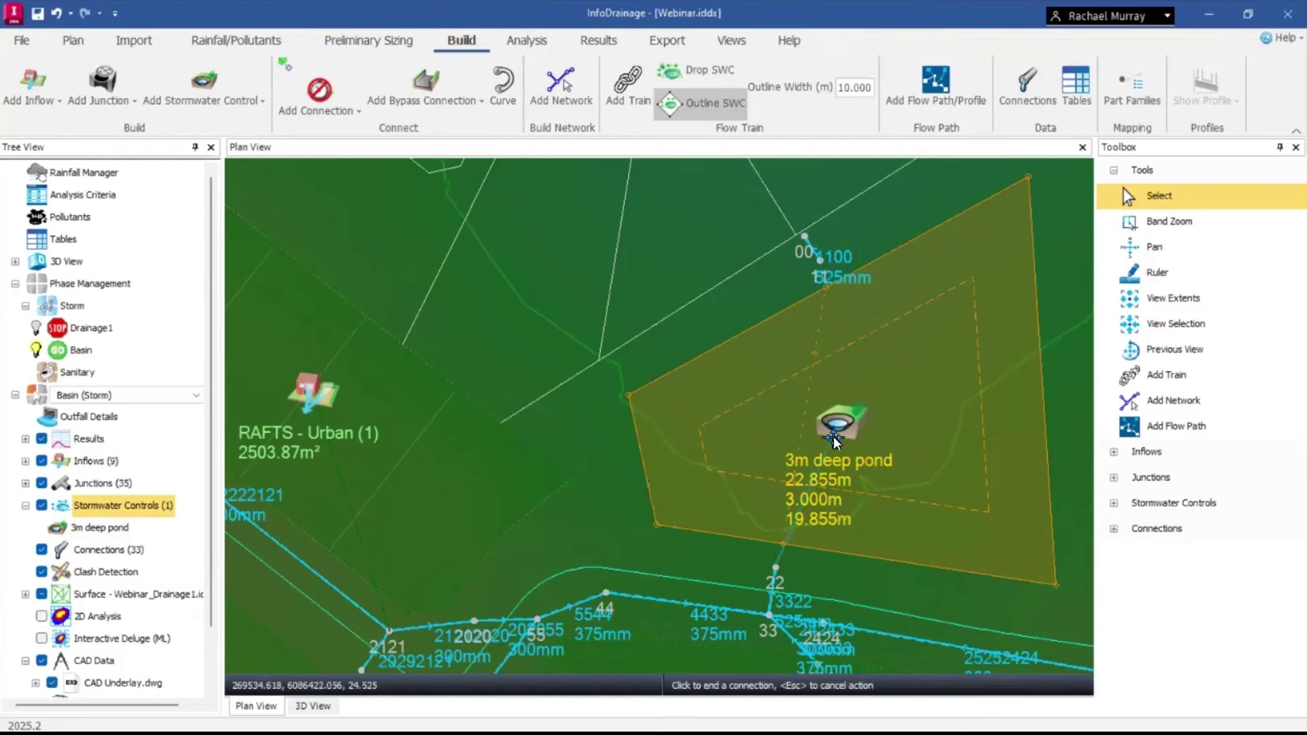
pyautogui.click(838, 422)
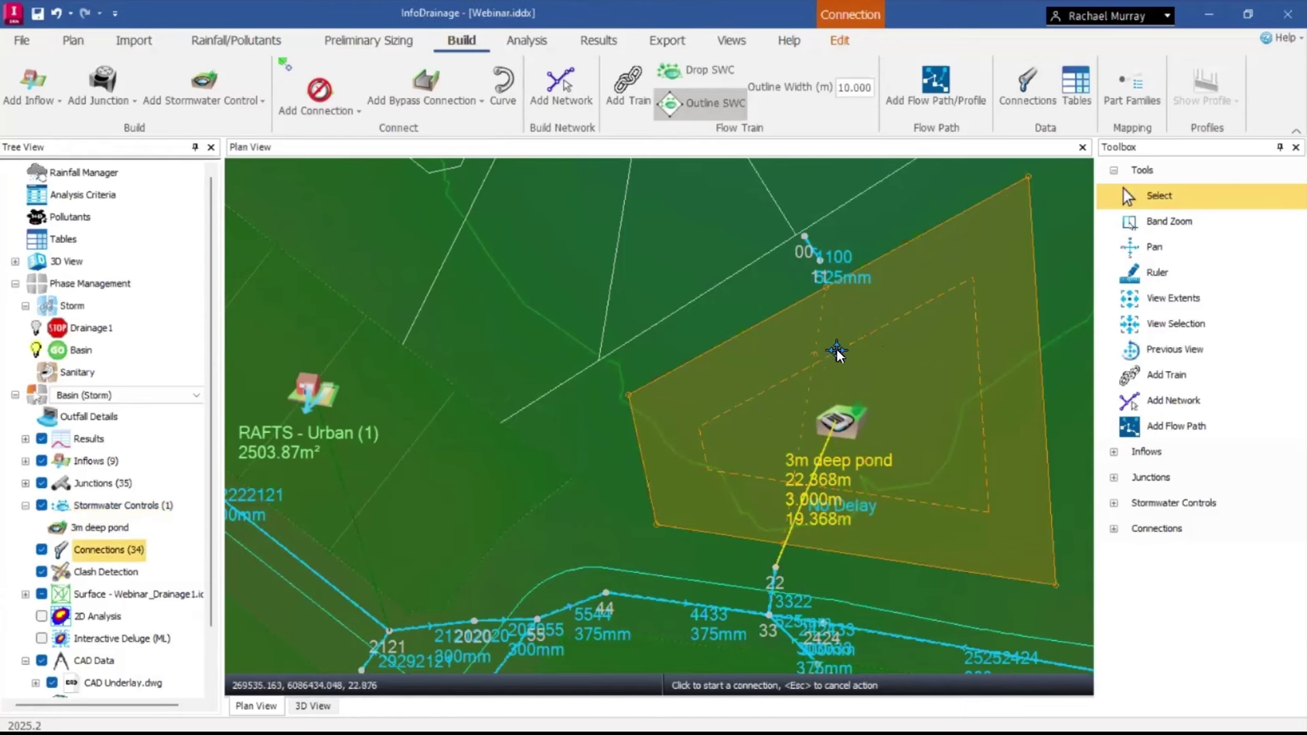
# Add another No Delay connection from the 3m deep pond to junction 11 and finish adding connections.
pyautogui.click(821, 262)
pyautogui.click(847, 386)
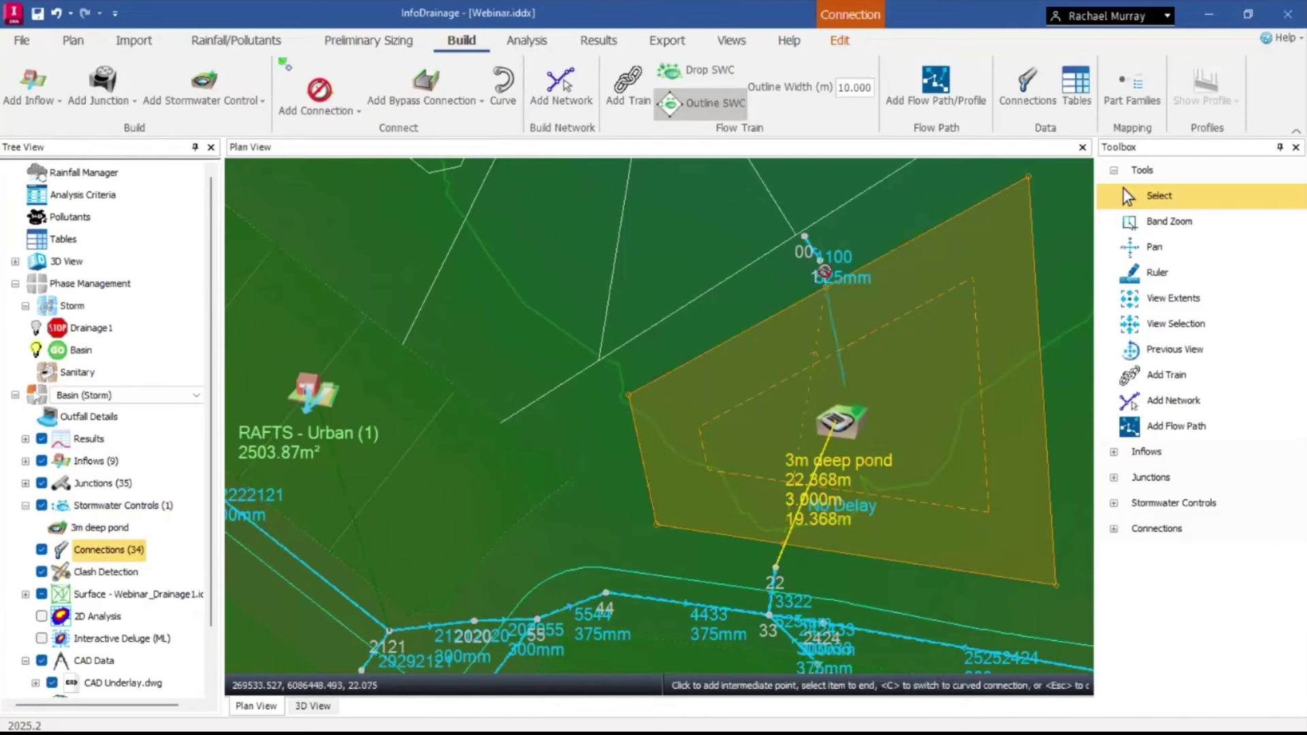
pyautogui.click(823, 267)
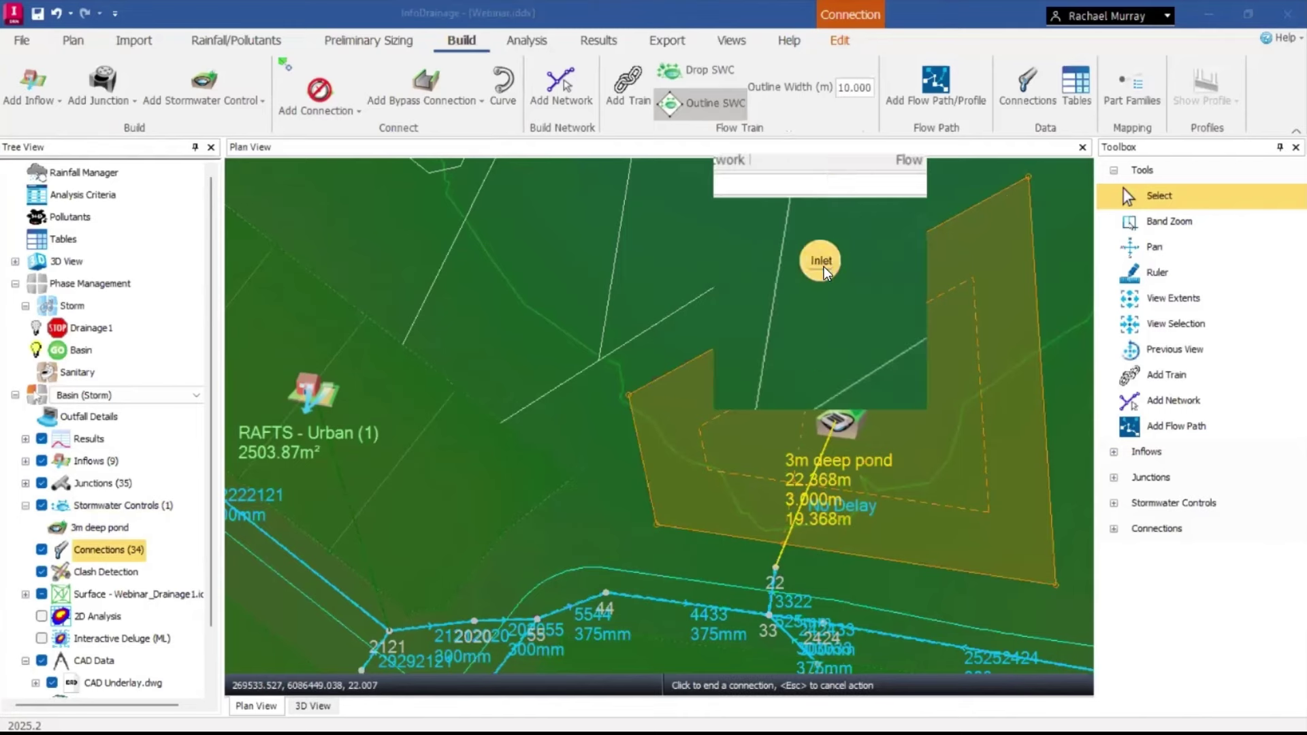
pyautogui.press('Escape')
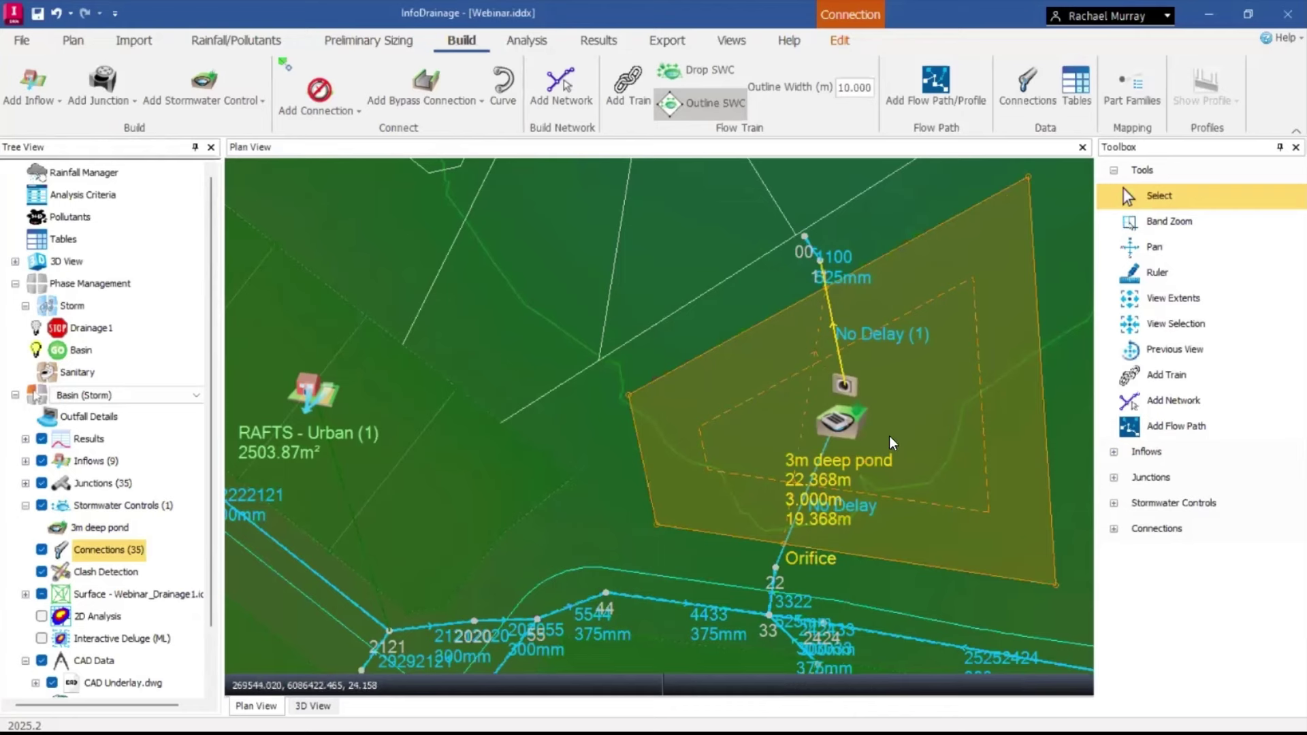
# Keep Orifice as the outlet type of junction 22 and set the orifice diameter to 0.8 m.
pyautogui.click(776, 568)
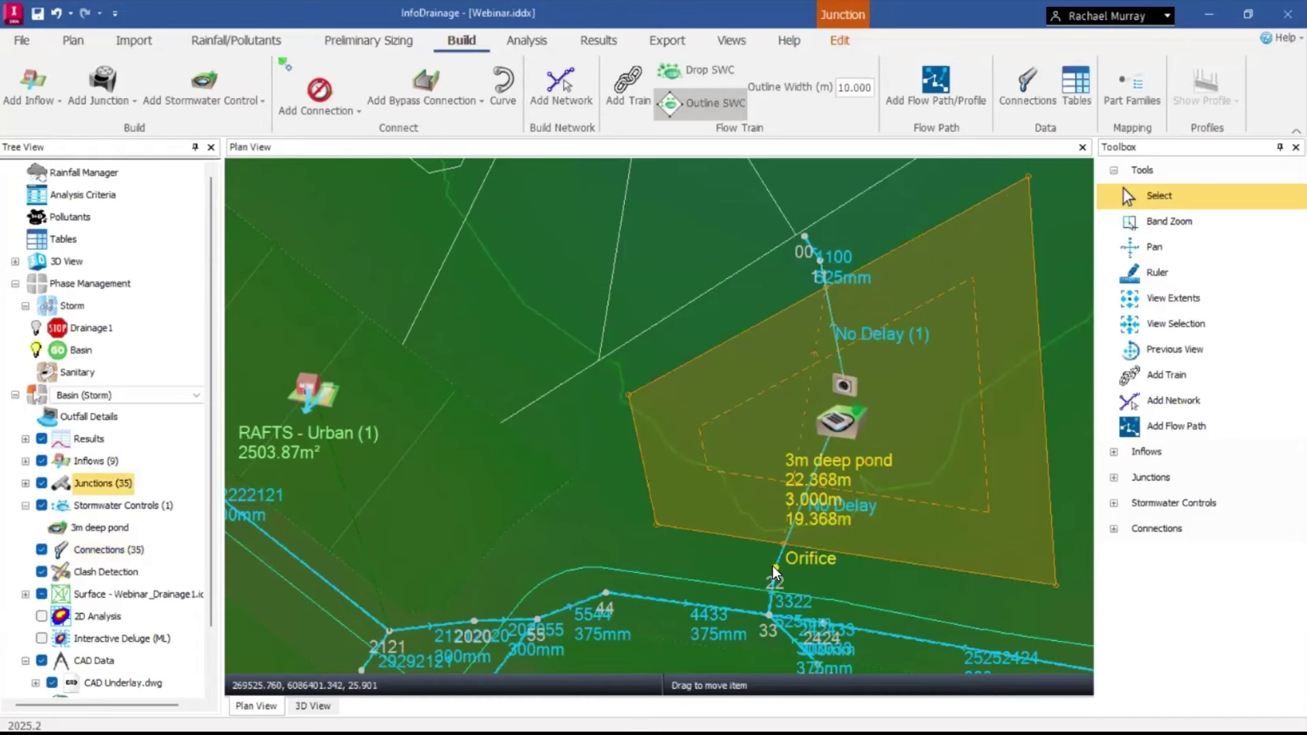
pyautogui.doubleClick(774, 566)
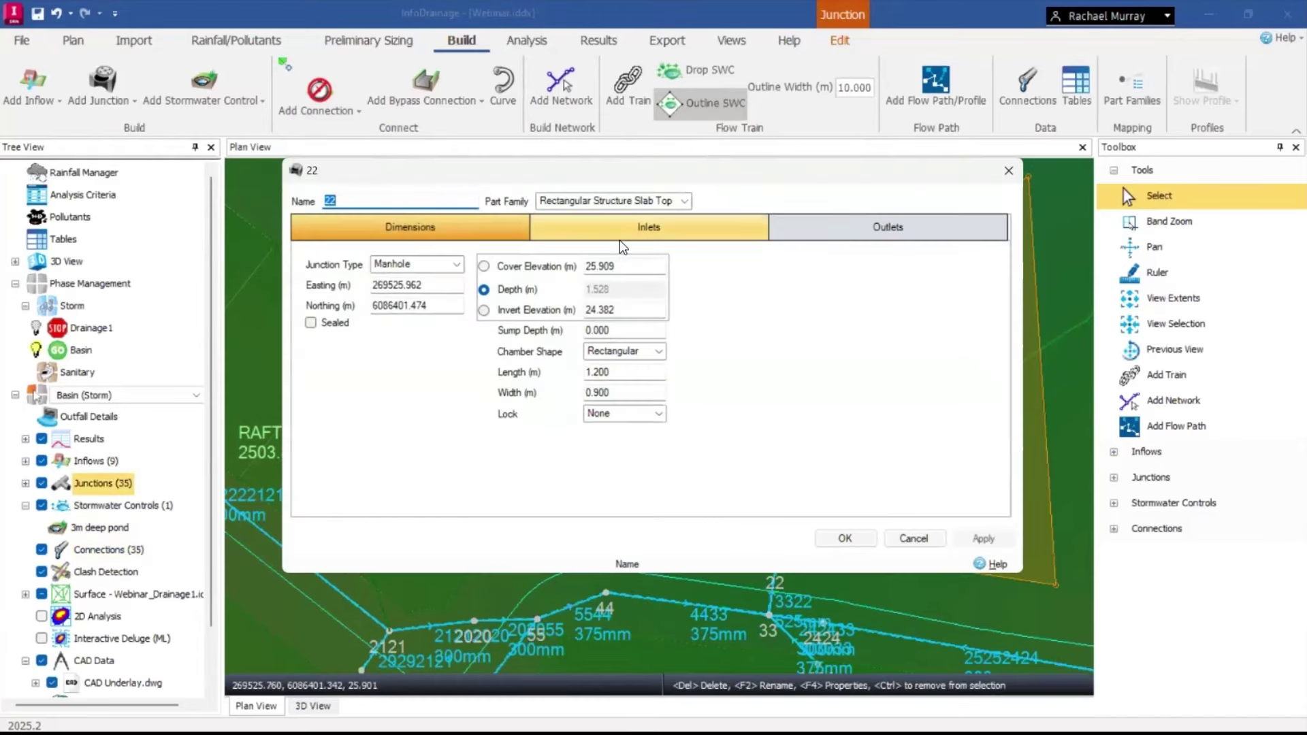
pyautogui.click(858, 237)
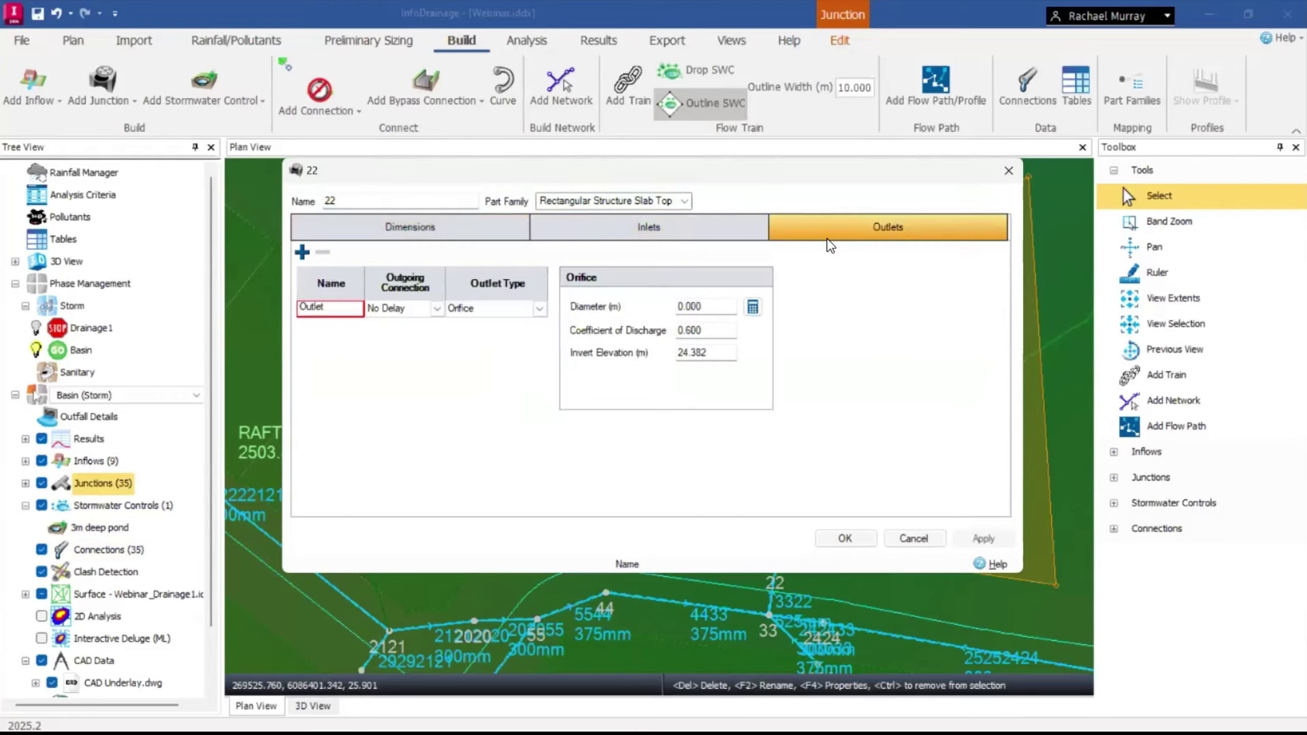
pyautogui.click(540, 309)
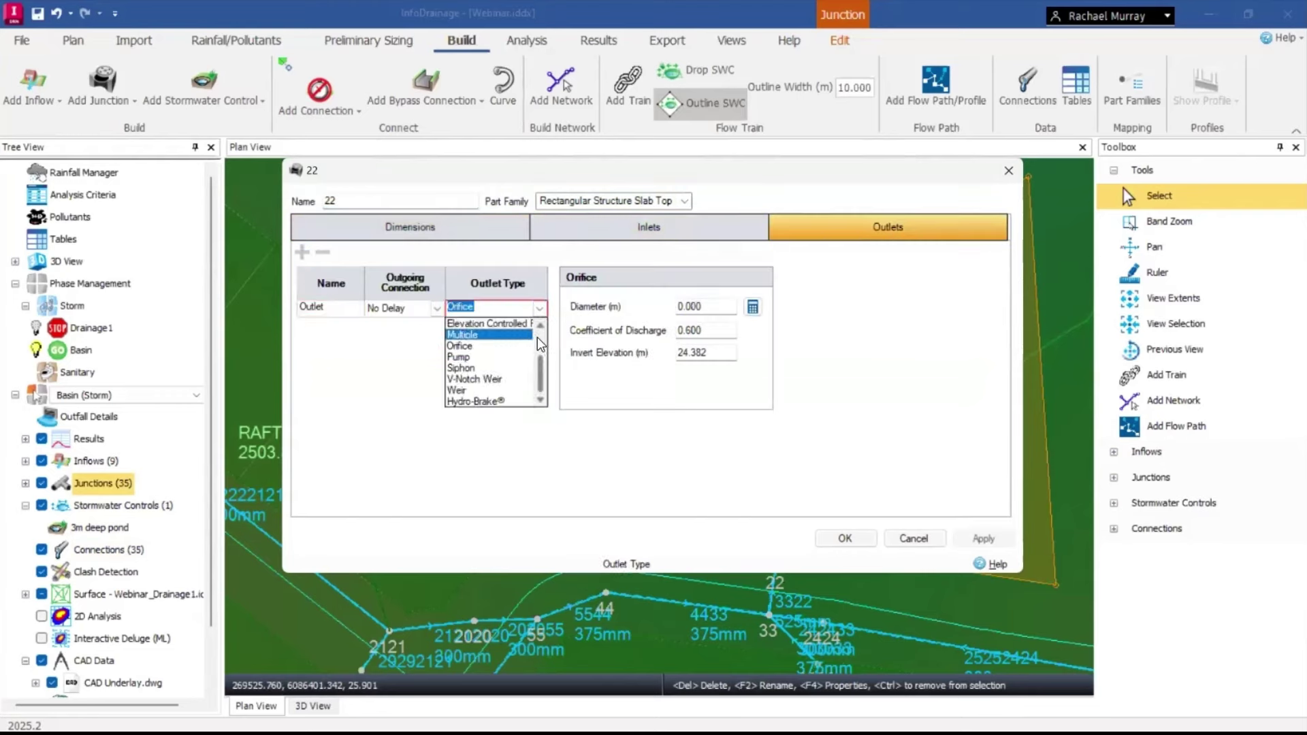
pyautogui.scroll(1, 538, 368)
pyautogui.scroll(2, 541, 365)
pyautogui.click(634, 433)
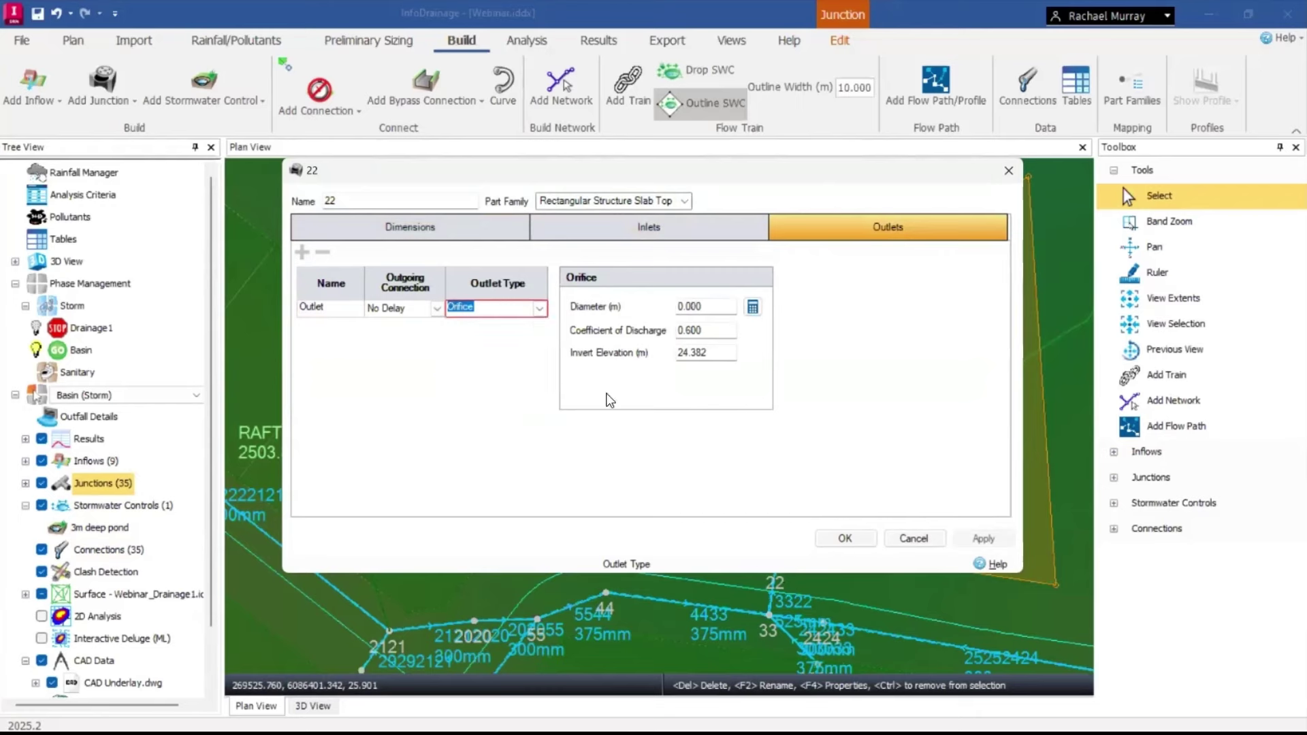
pyautogui.click(708, 307)
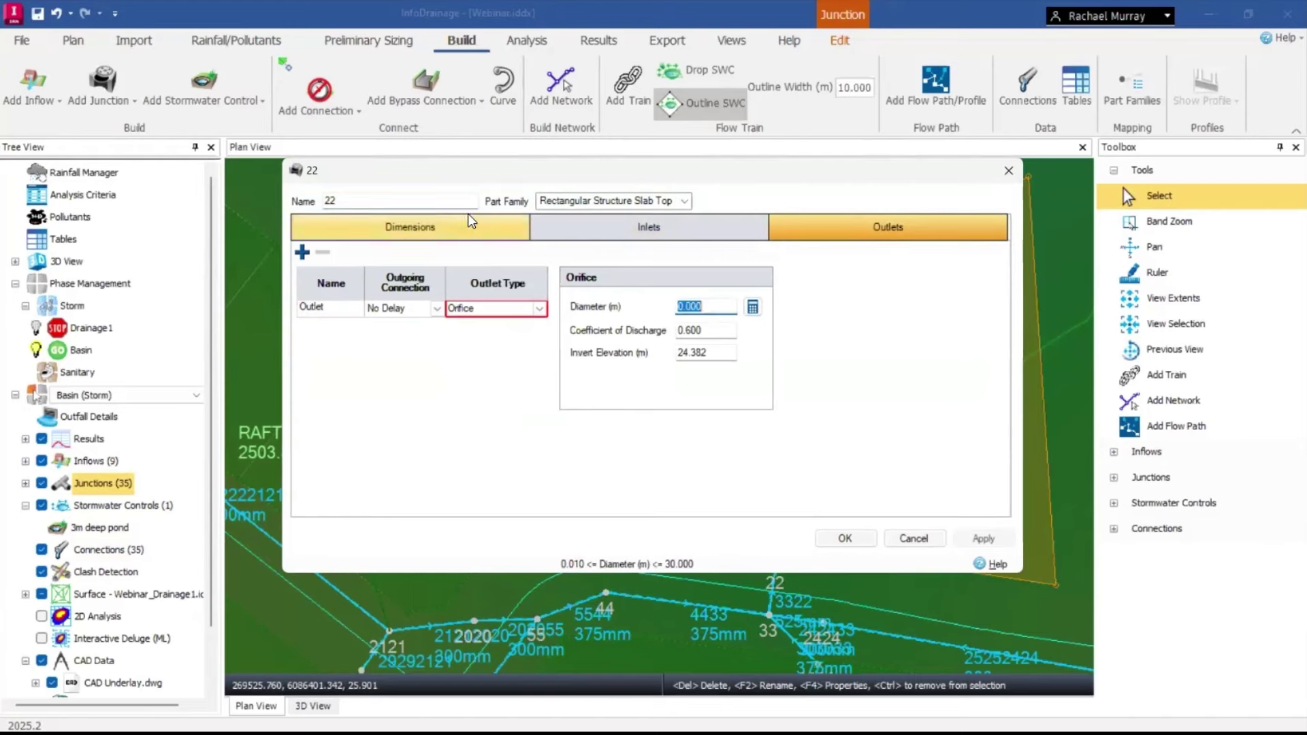
pyautogui.click(423, 230)
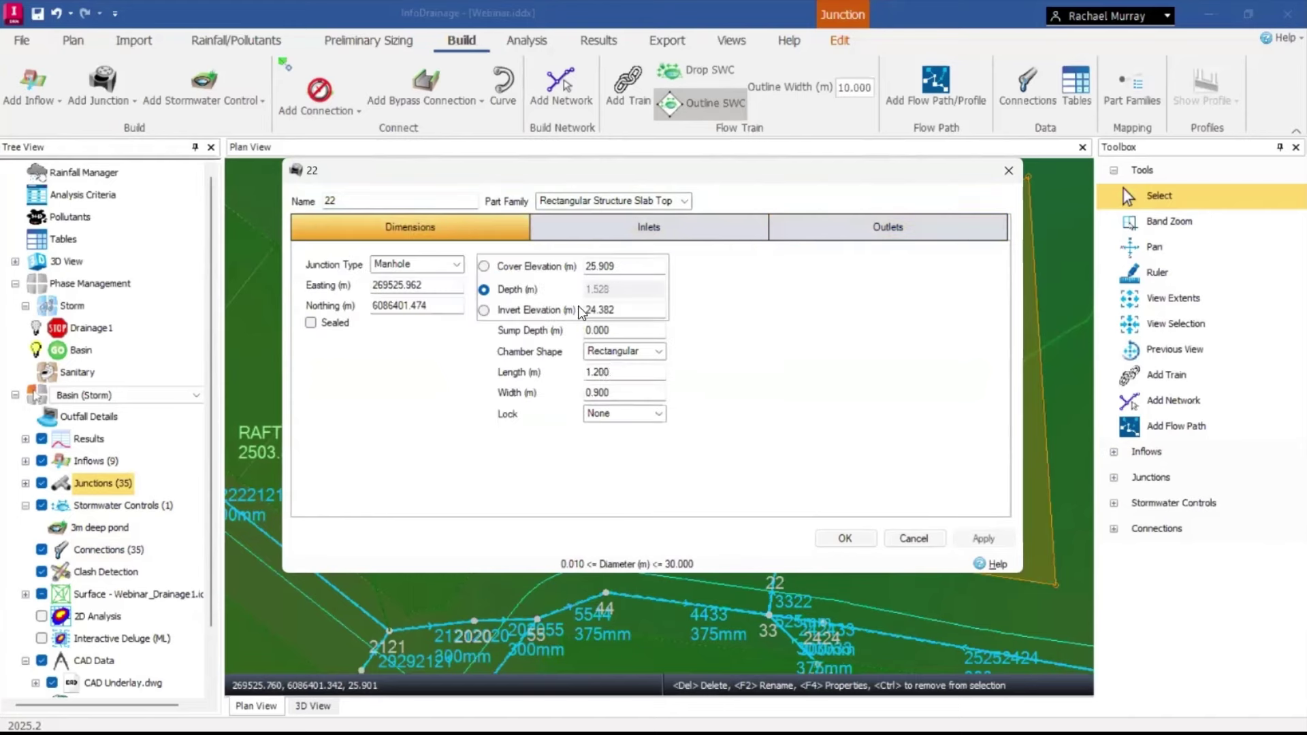
pyautogui.click(869, 229)
pyautogui.click(713, 329)
pyautogui.click(716, 307)
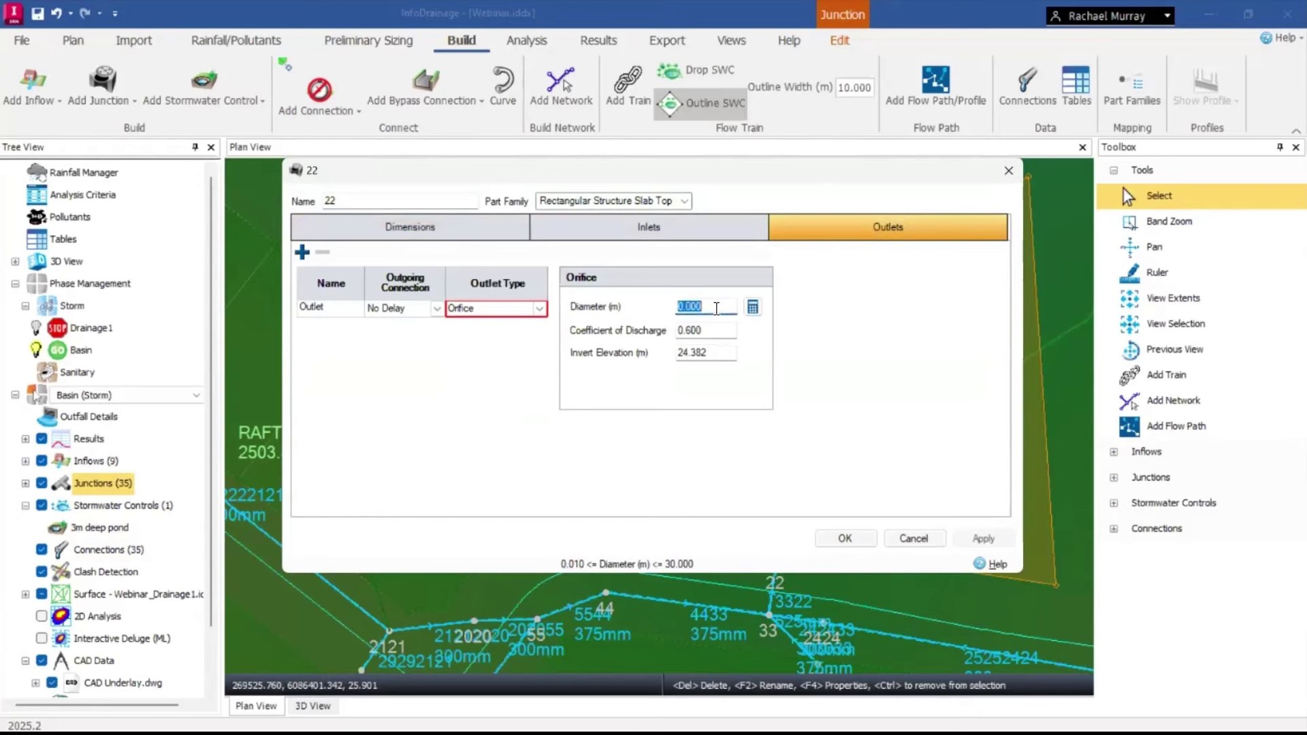
pyautogui.write('0.8')
pyautogui.click(861, 544)
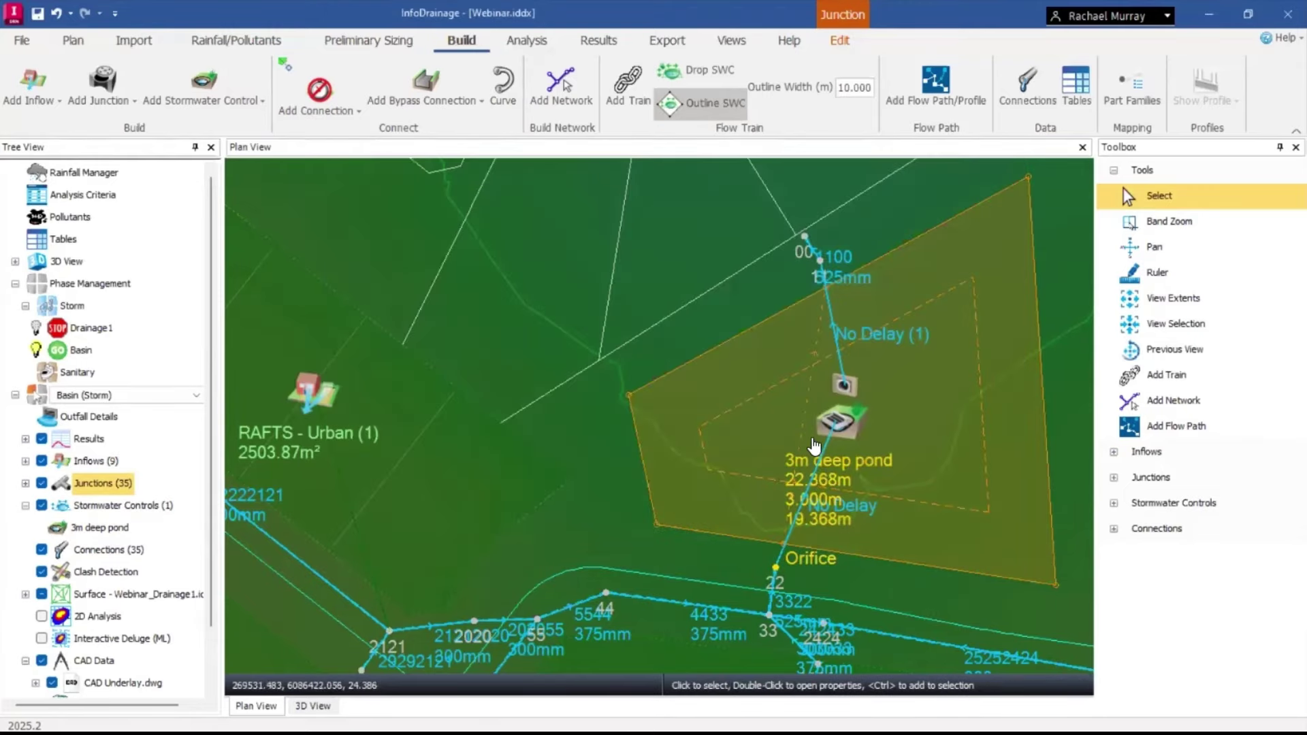
# Size the 3m deep pond's outlet orifice with the Diameter Calculator, using a 3 m design depth, 20 L/s design flow and 0.6 discharge coefficient.
pyautogui.click(870, 422)
pyautogui.doubleClick(870, 422)
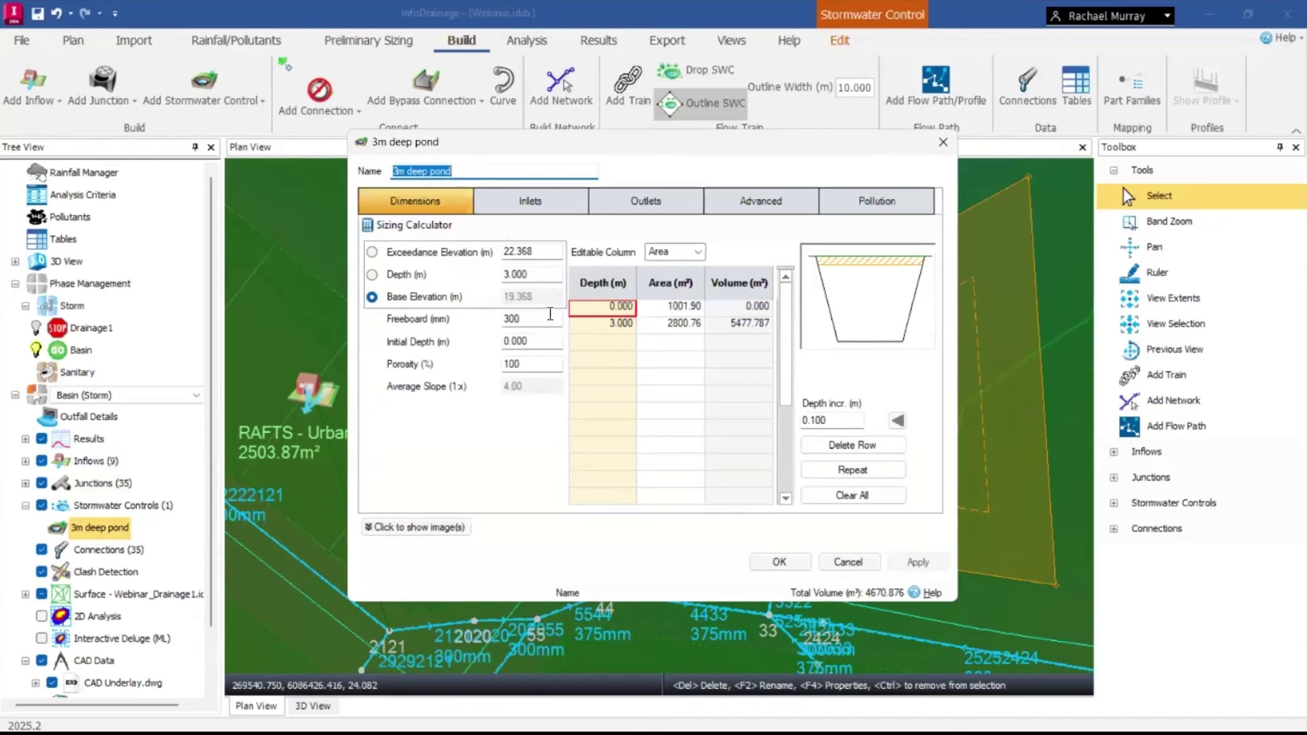
pyautogui.click(508, 206)
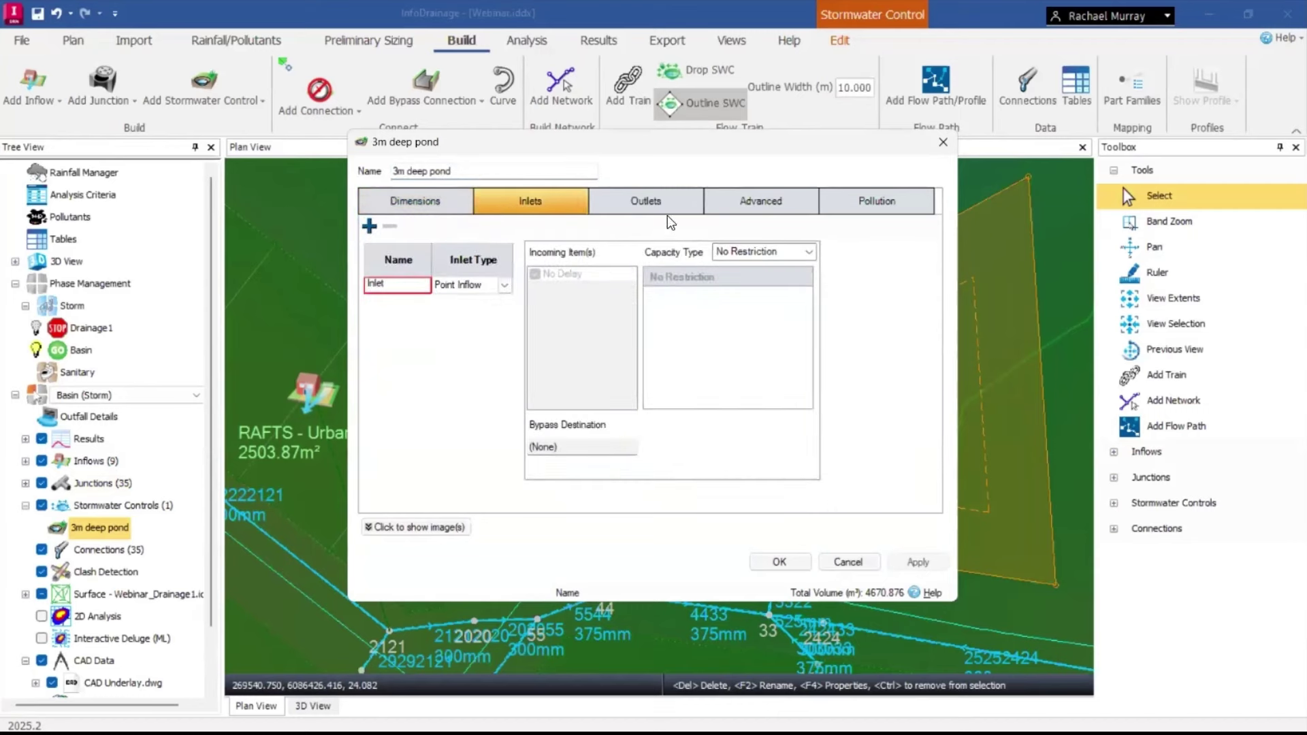
pyautogui.click(636, 200)
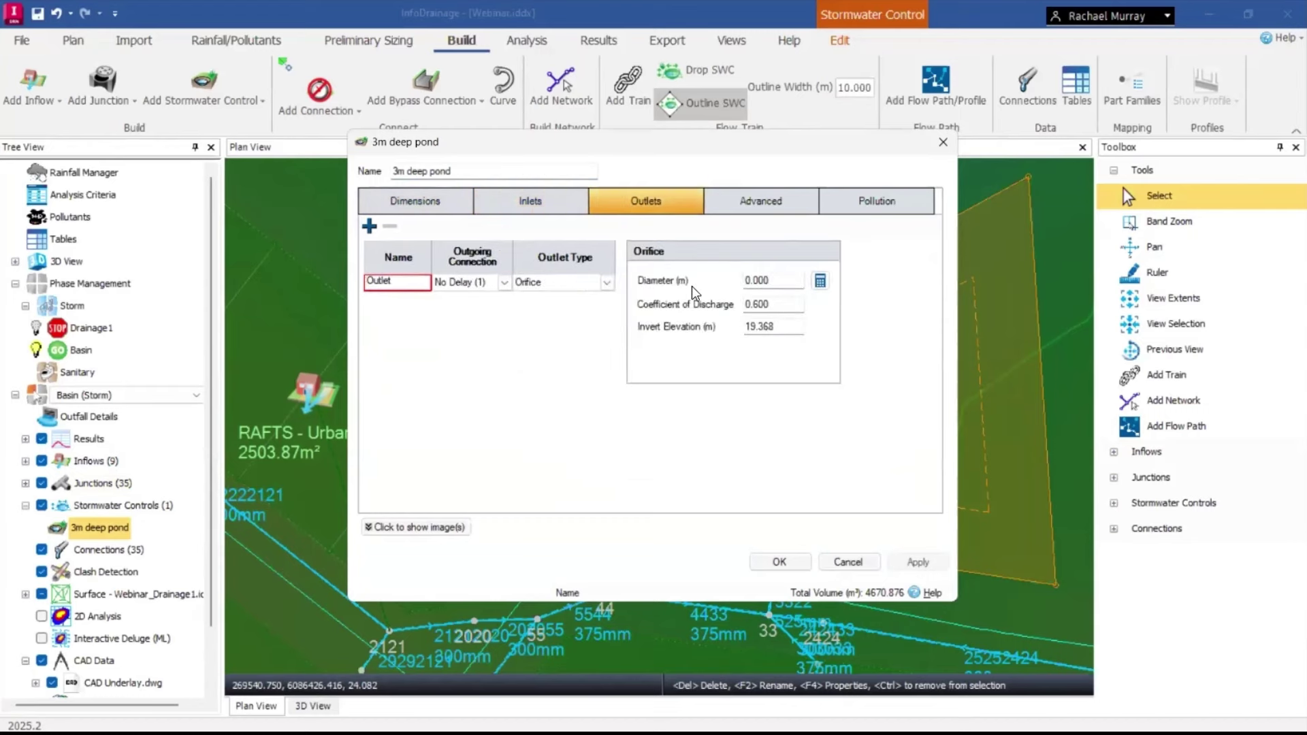
pyautogui.click(819, 281)
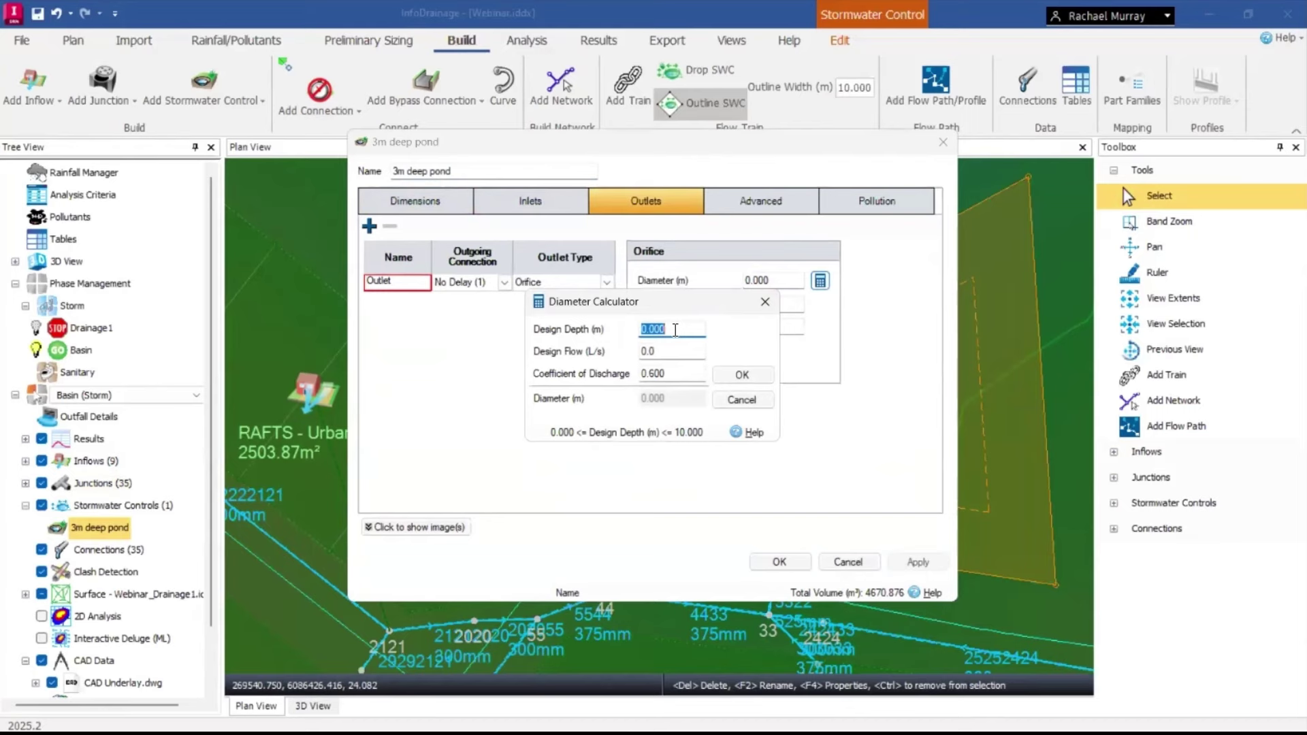
pyautogui.write('3')
pyautogui.click(662, 356)
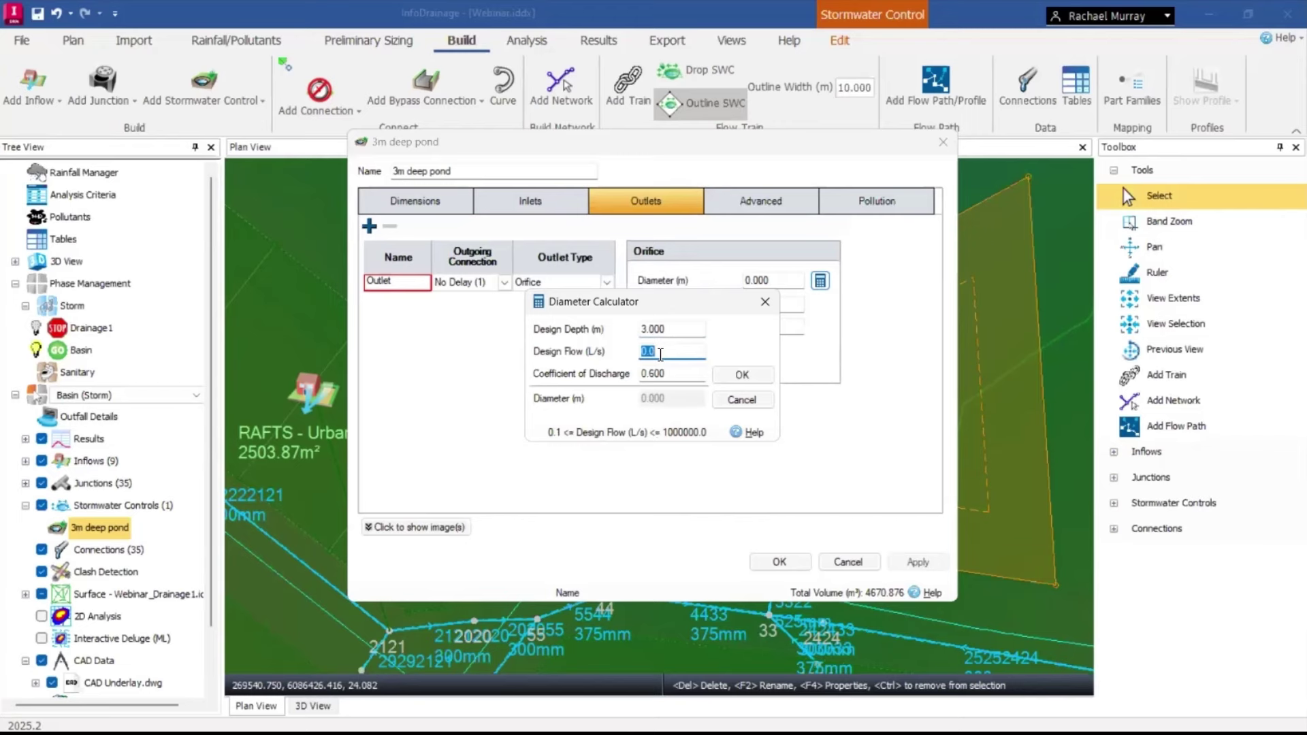
pyautogui.write('20')
pyautogui.click(644, 378)
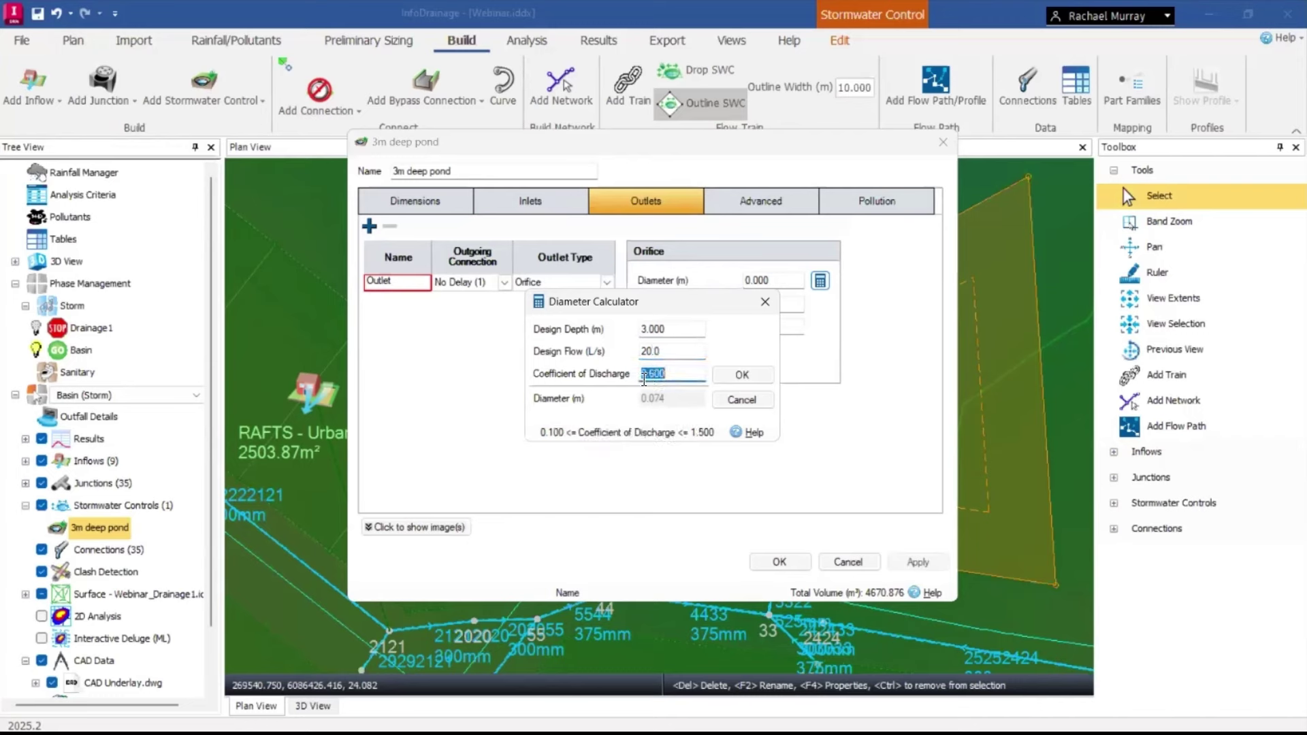
pyautogui.click(742, 375)
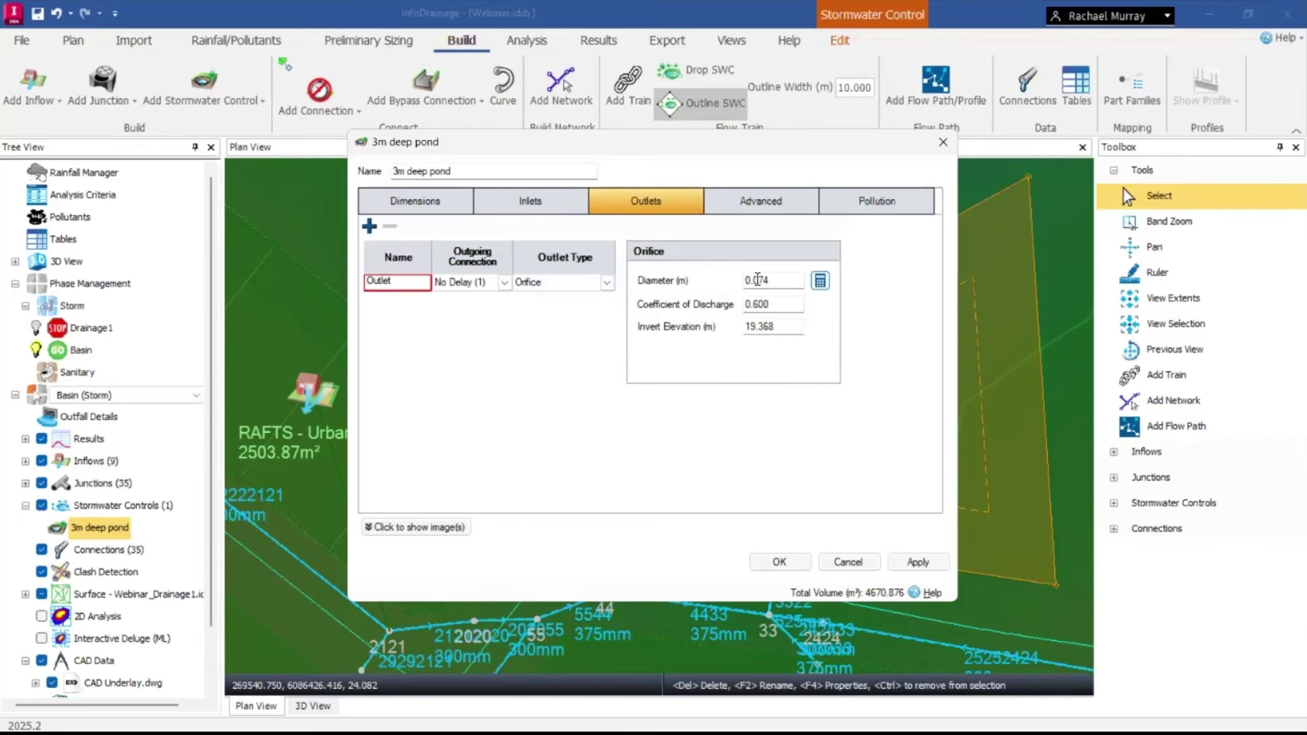
# Set the 3m deep pond's Manning's n to 0.03 in its advanced properties.
pyautogui.click(763, 203)
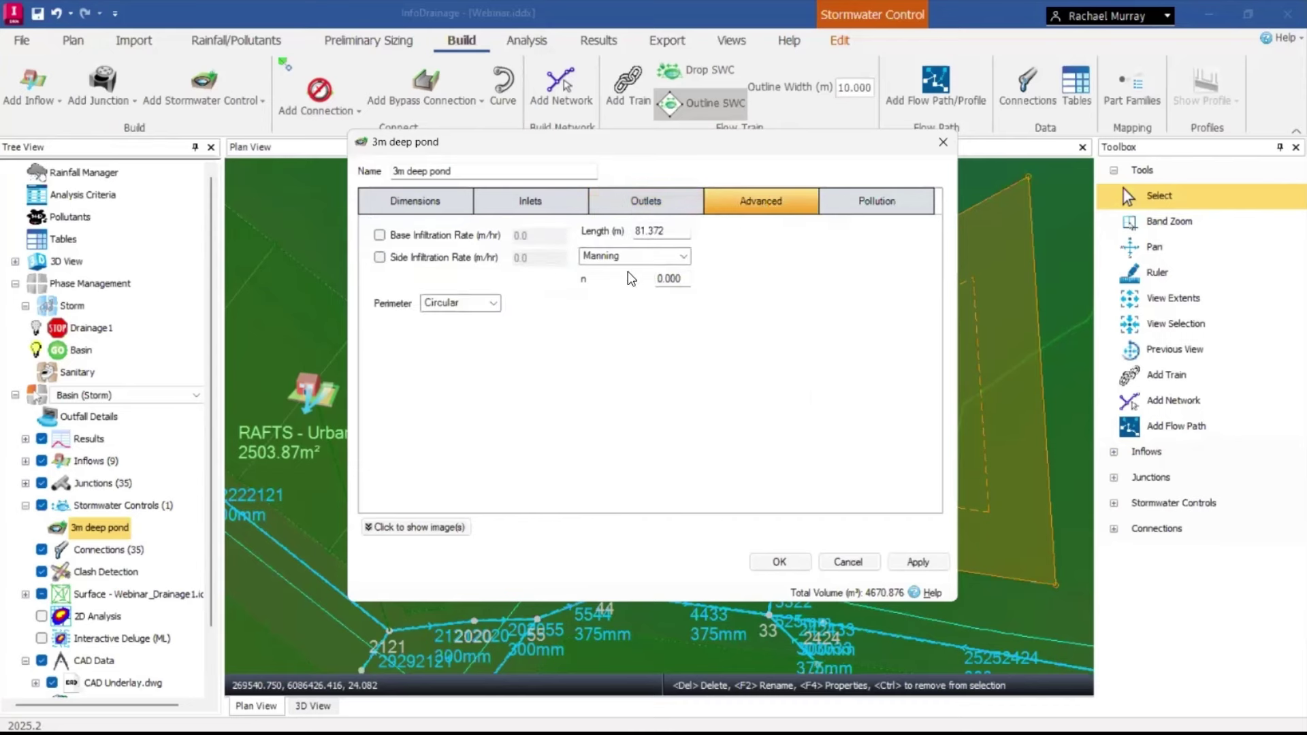
pyautogui.click(688, 280)
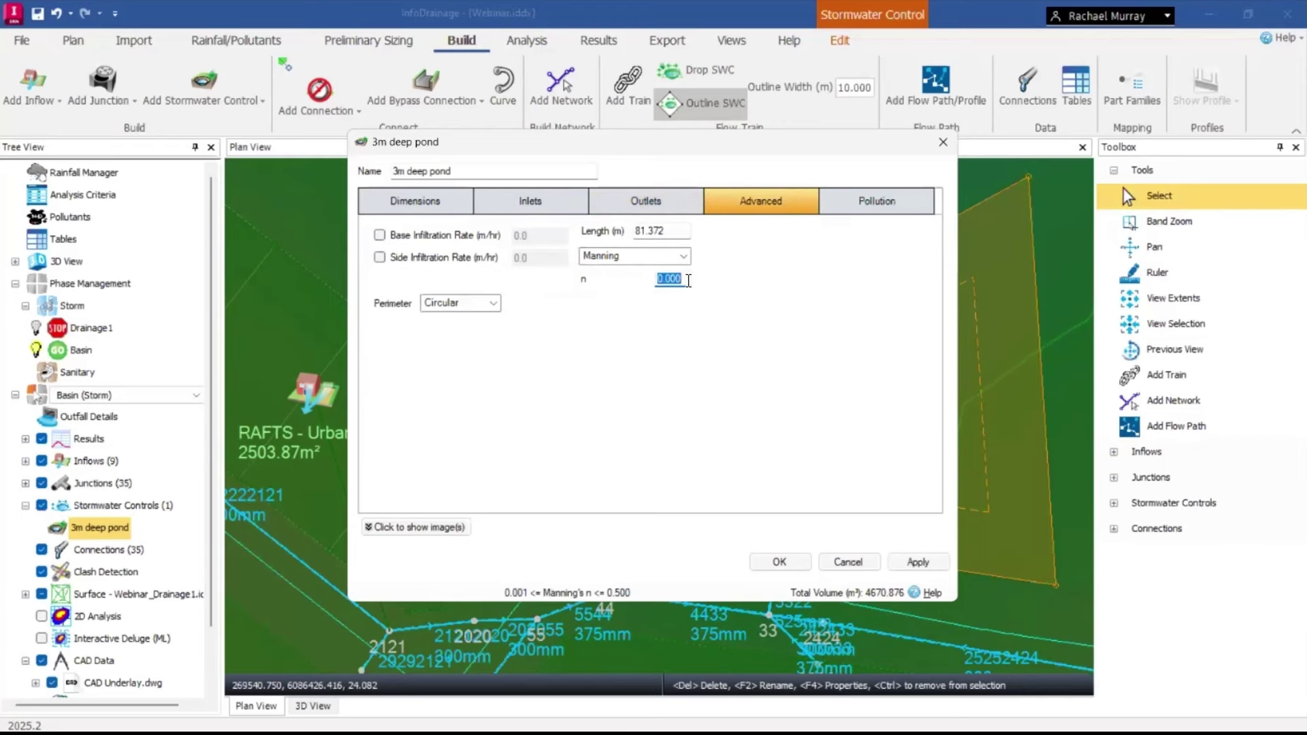
pyautogui.write('0.03')
# Calculate the pond's required volume with the Quick Storage Estimate sizing method, using plan data and a 20 L/s discharge rate.
pyautogui.click(399, 202)
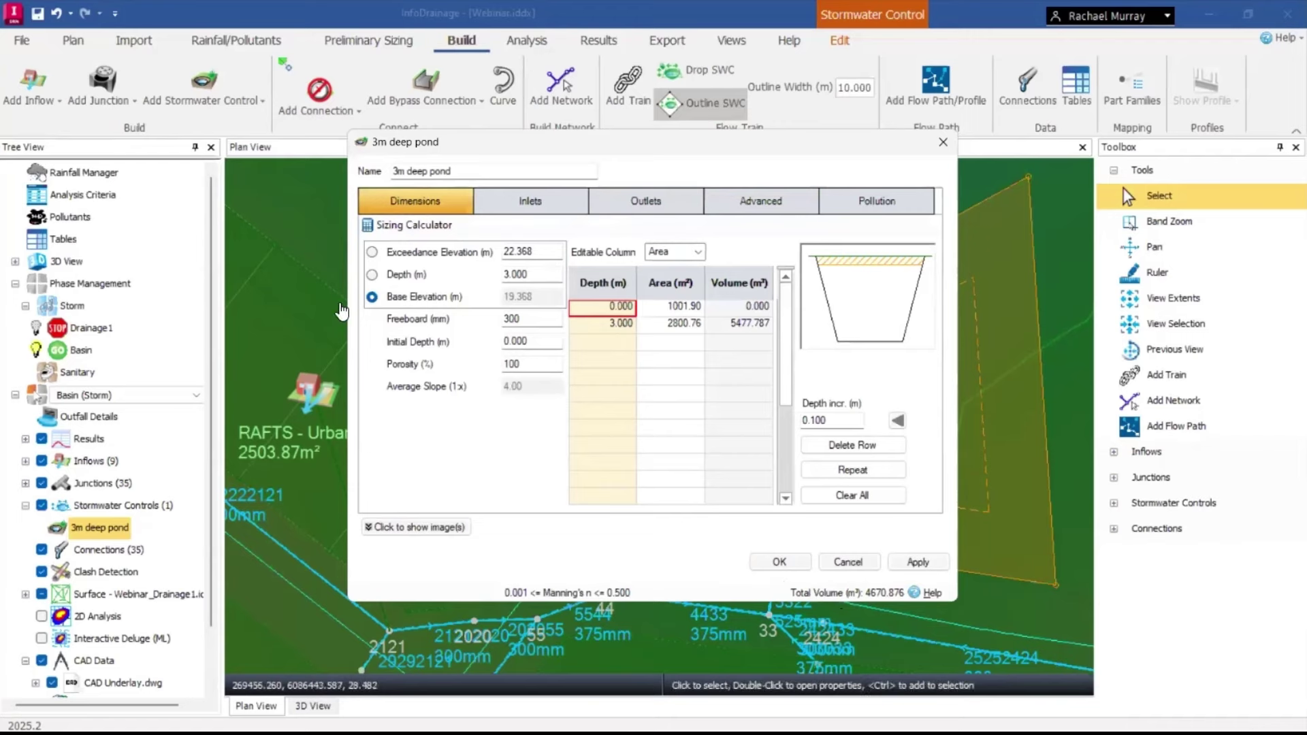
pyautogui.click(400, 230)
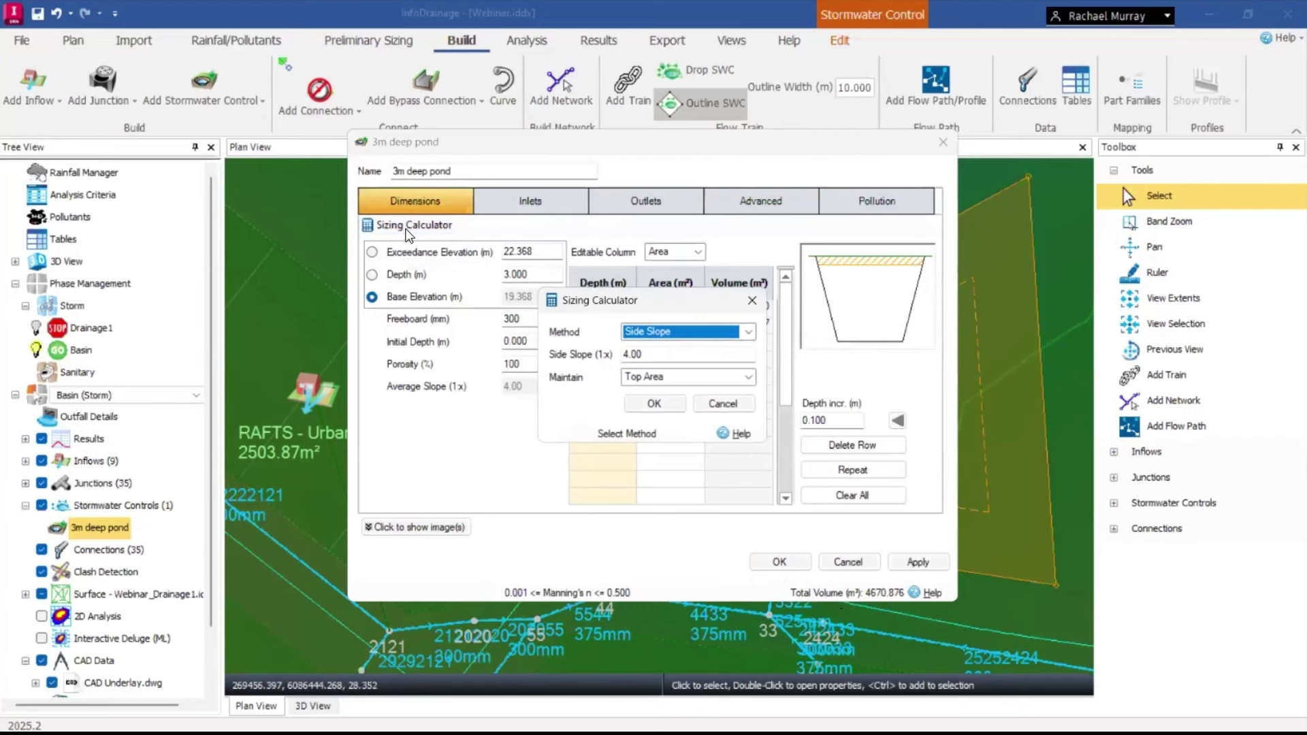
pyautogui.click(749, 333)
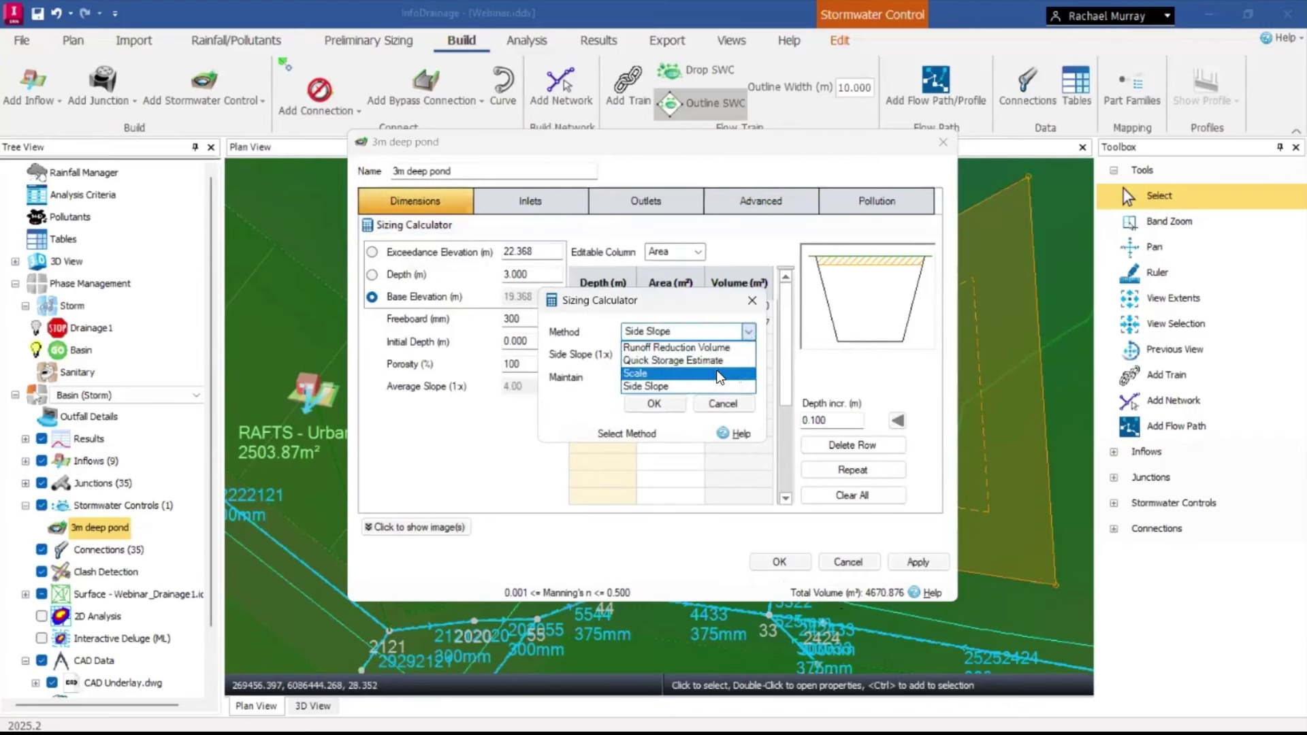
pyautogui.click(684, 361)
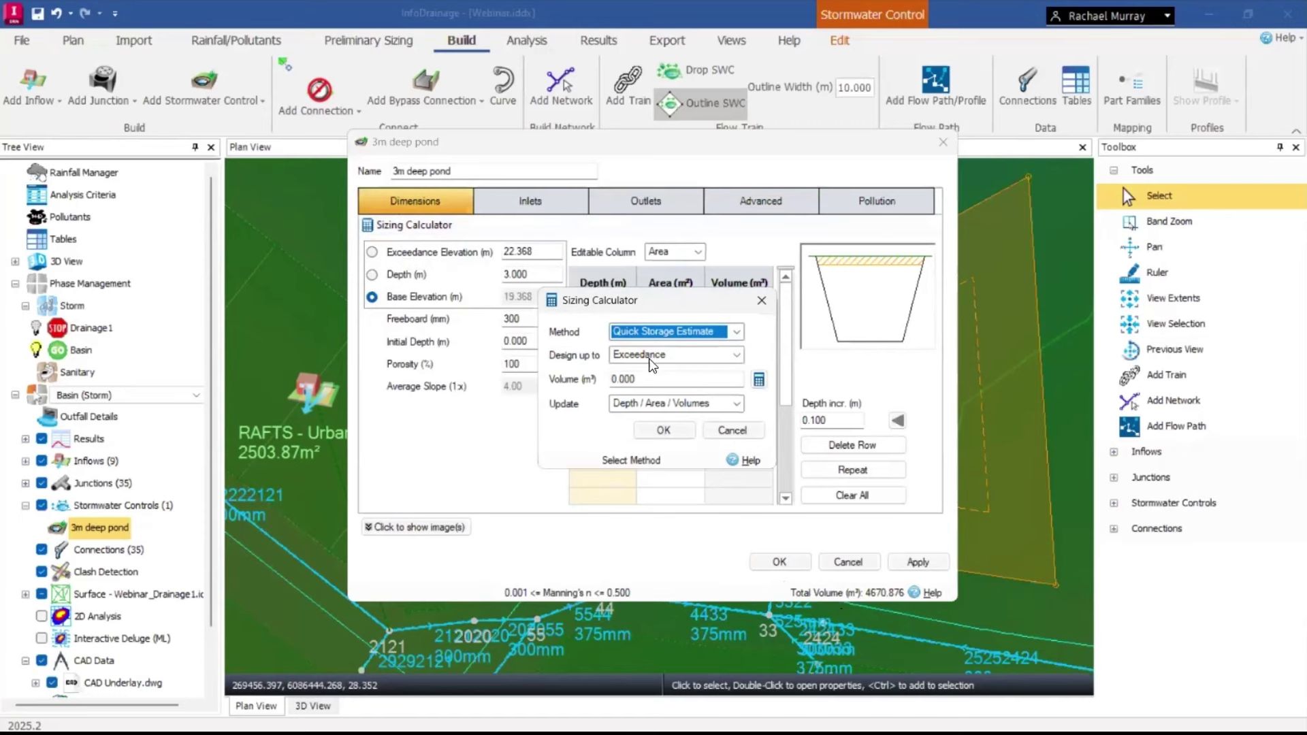
pyautogui.click(760, 380)
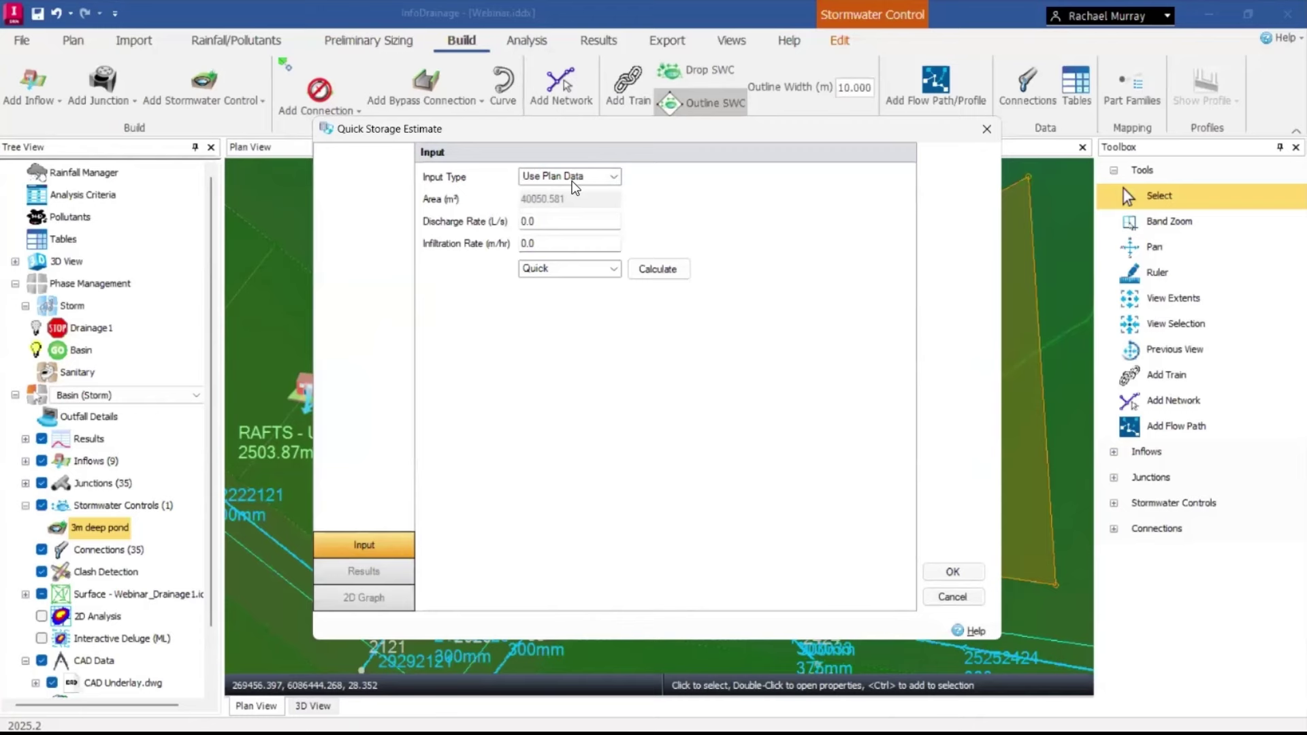
pyautogui.click(573, 227)
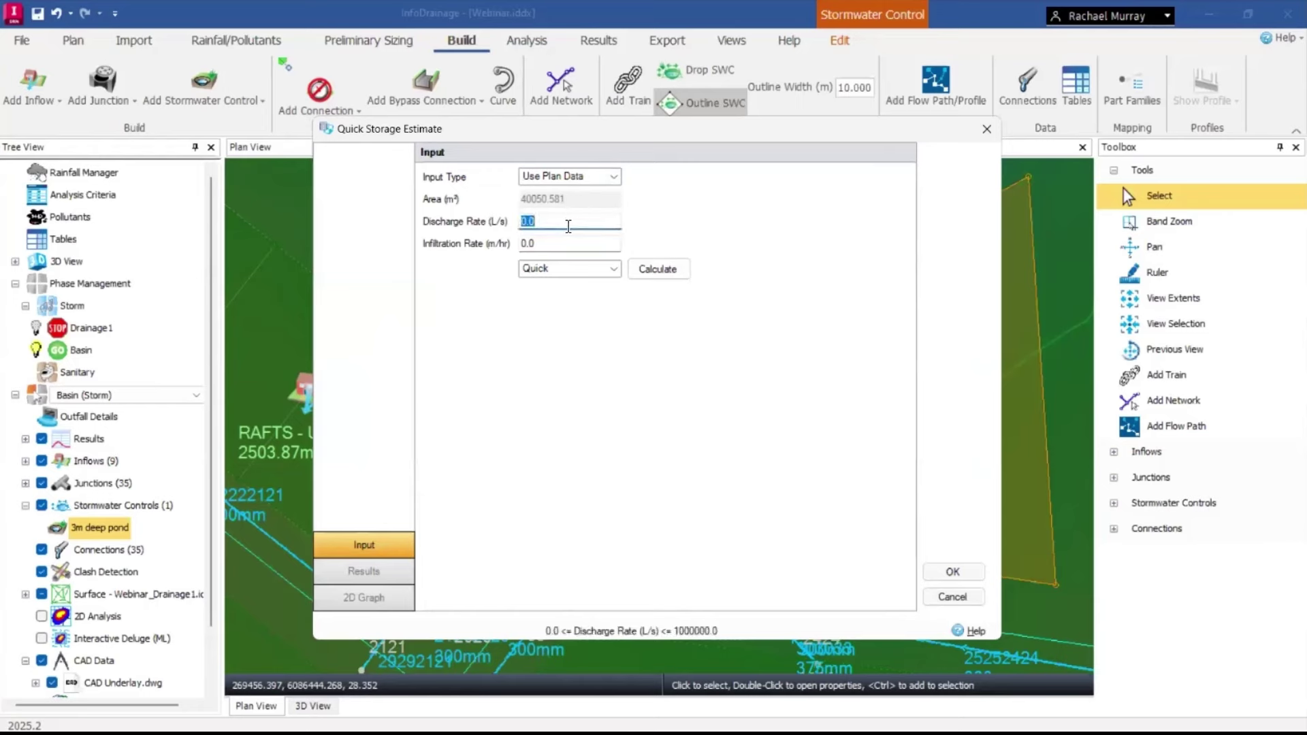
pyautogui.write('20')
pyautogui.click(660, 273)
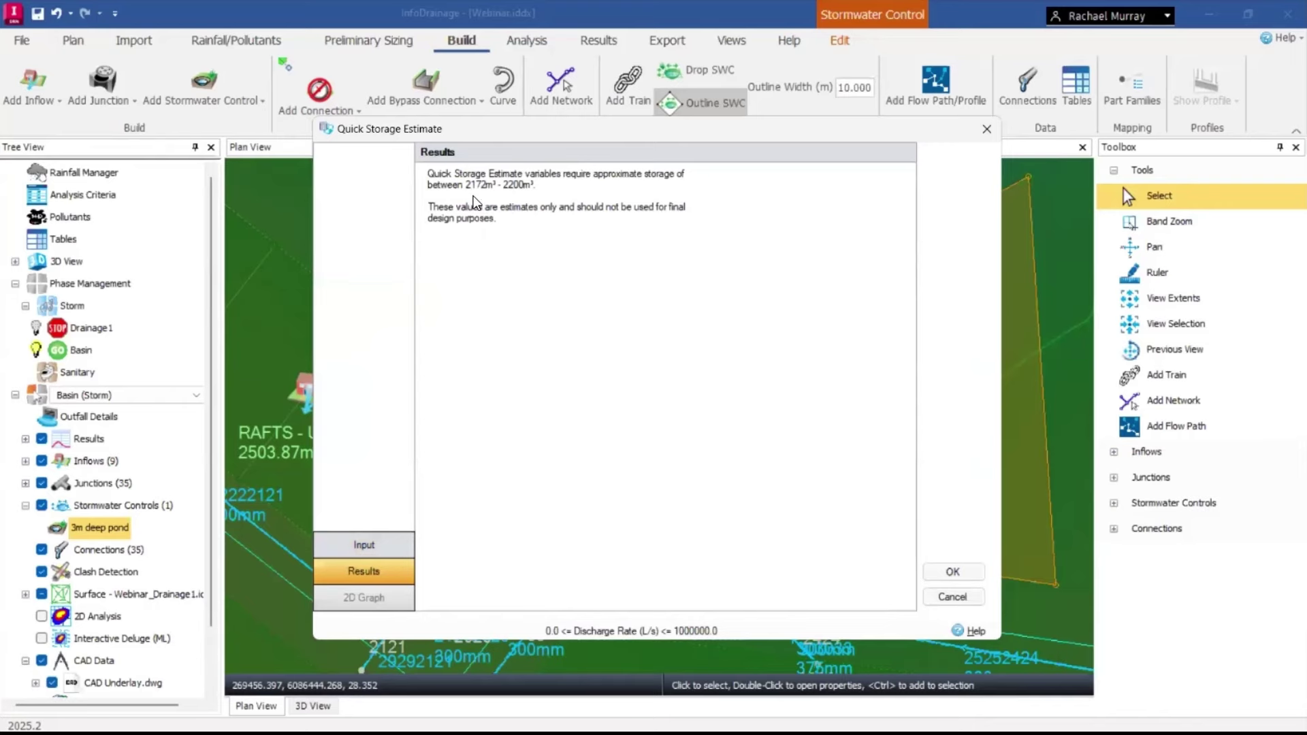
pyautogui.click(953, 569)
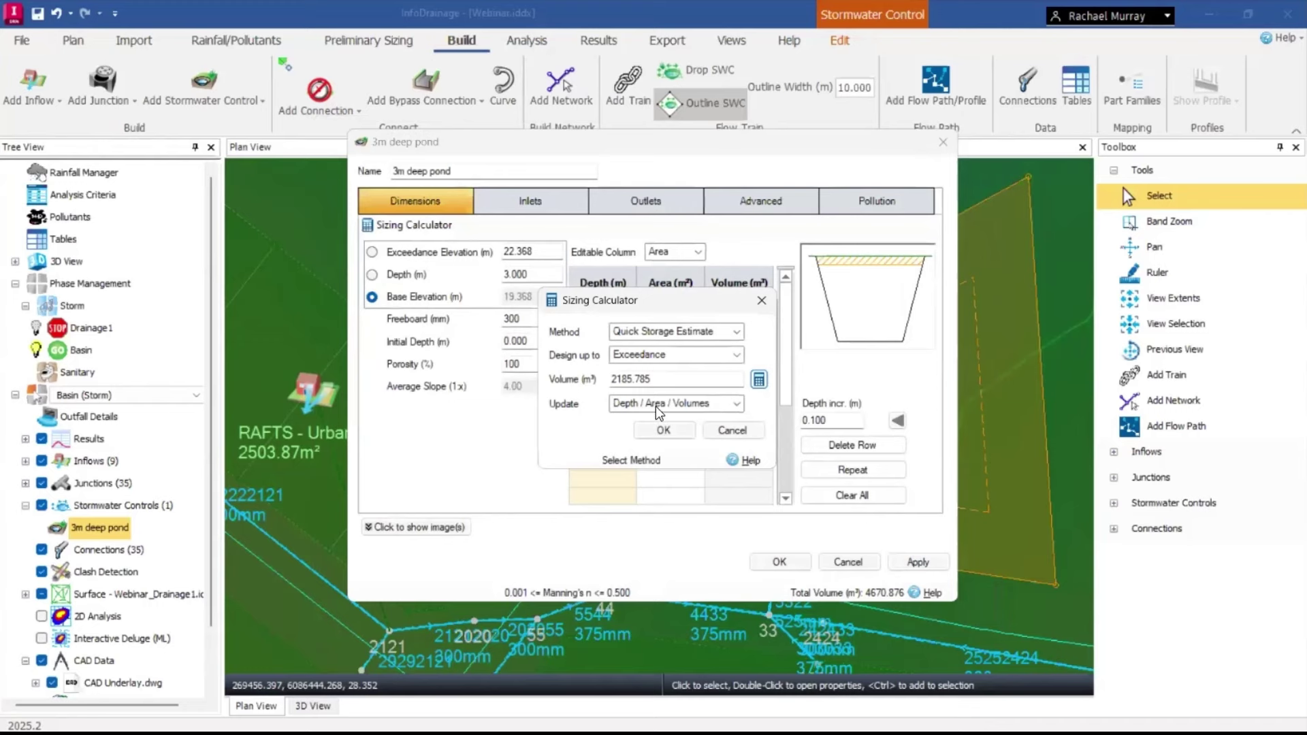
# Apply the estimated volume to the pond with Depth / Area / Volumes as the update option, and accept the pond's properties.
pyautogui.click(690, 407)
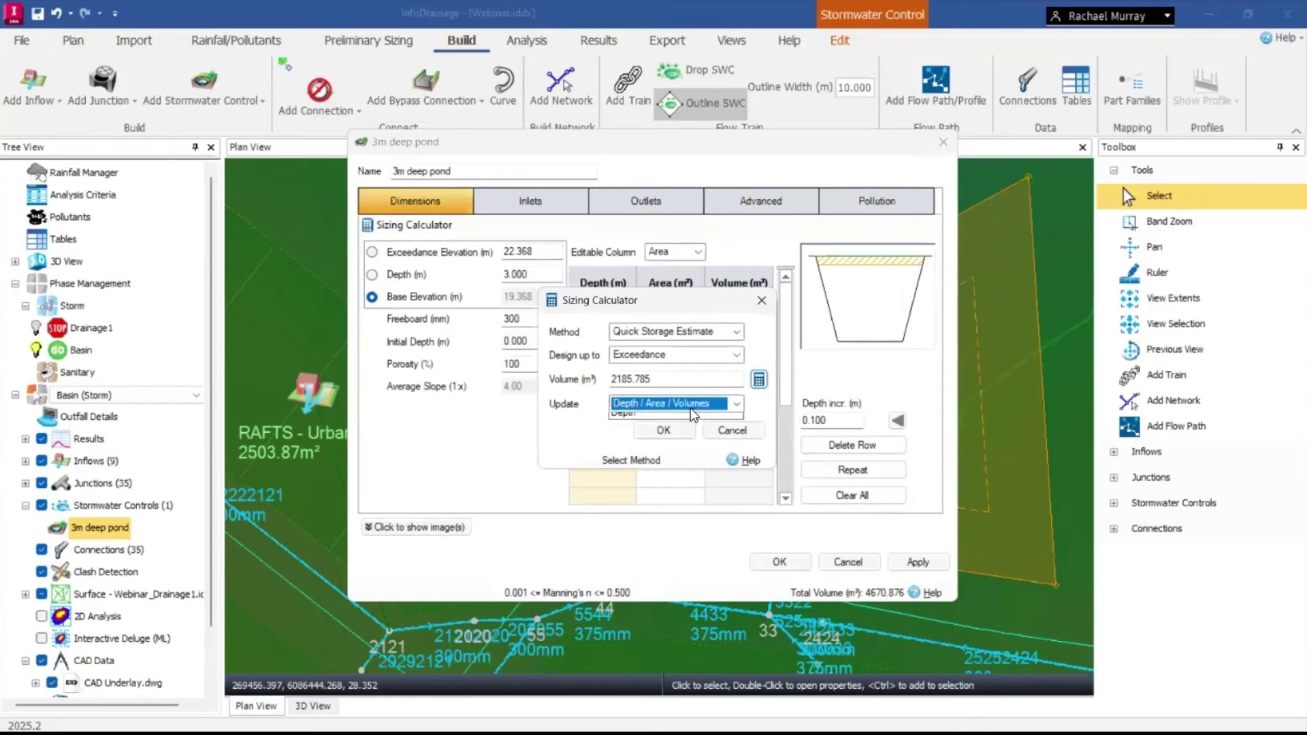
pyautogui.click(588, 415)
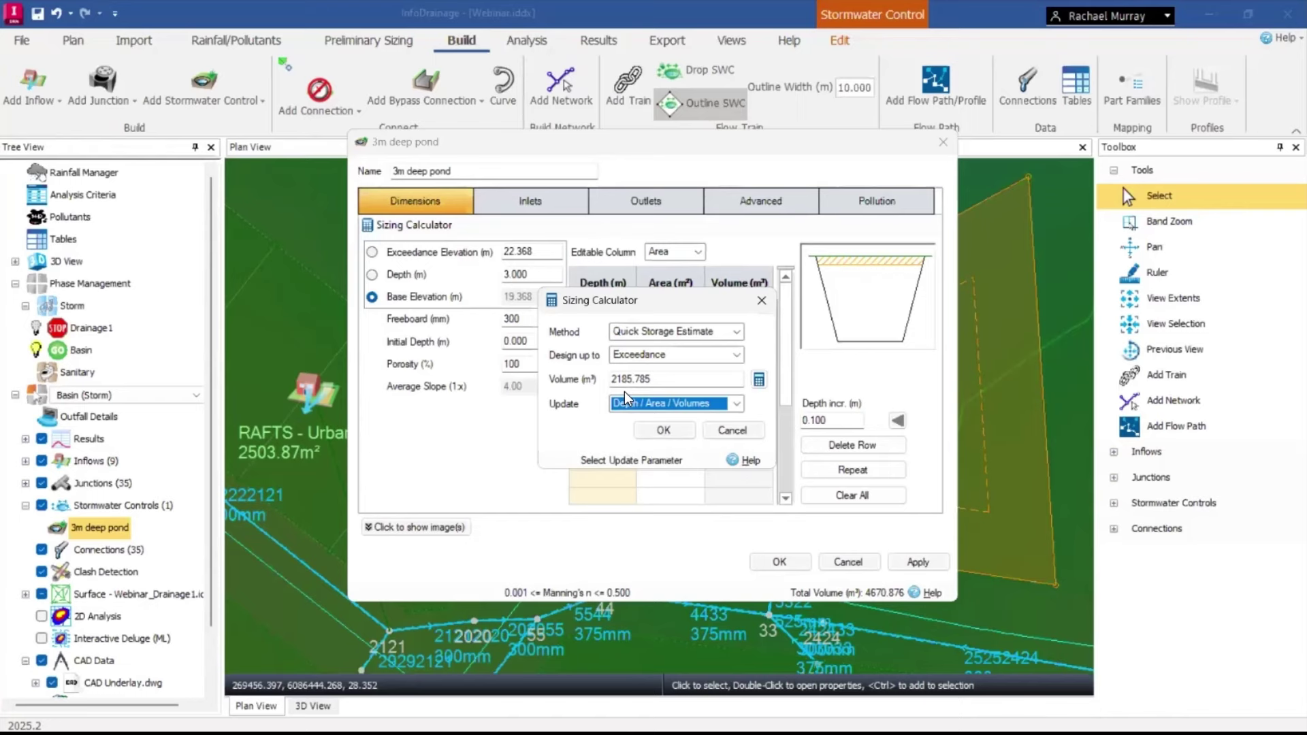
pyautogui.click(664, 431)
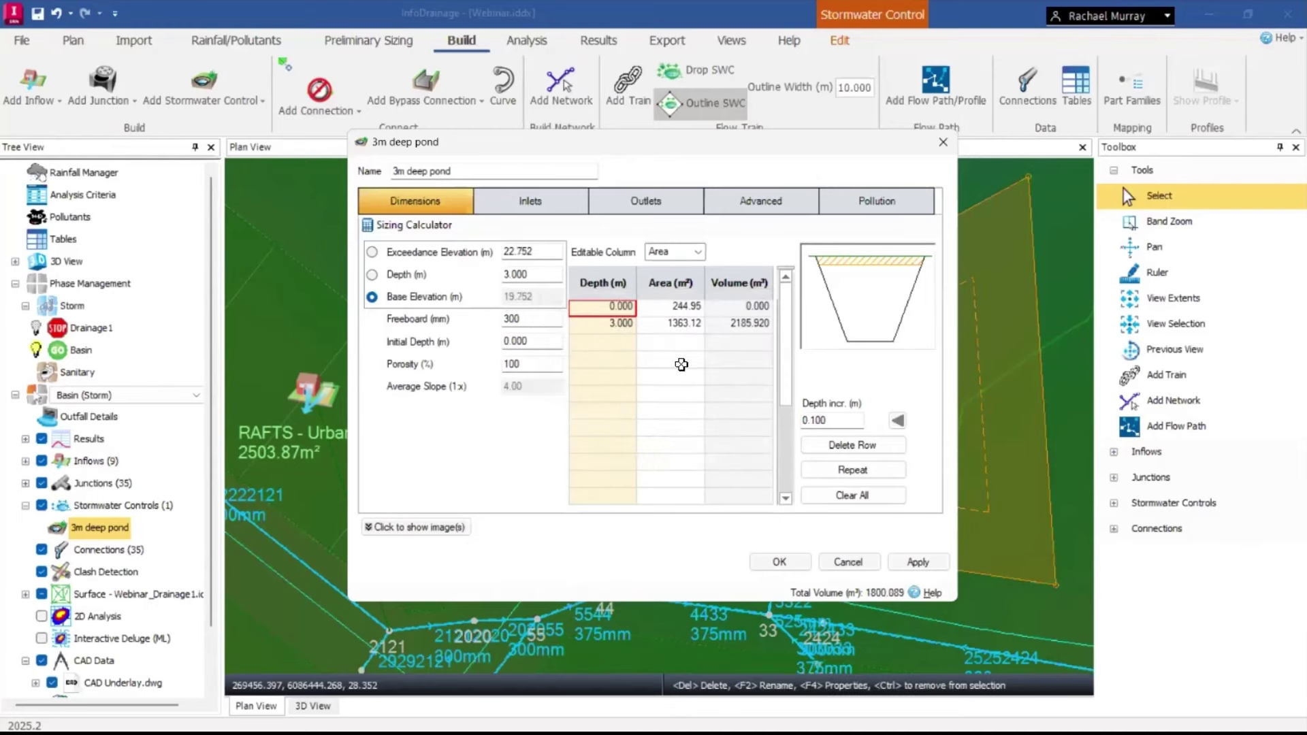
pyautogui.click(779, 562)
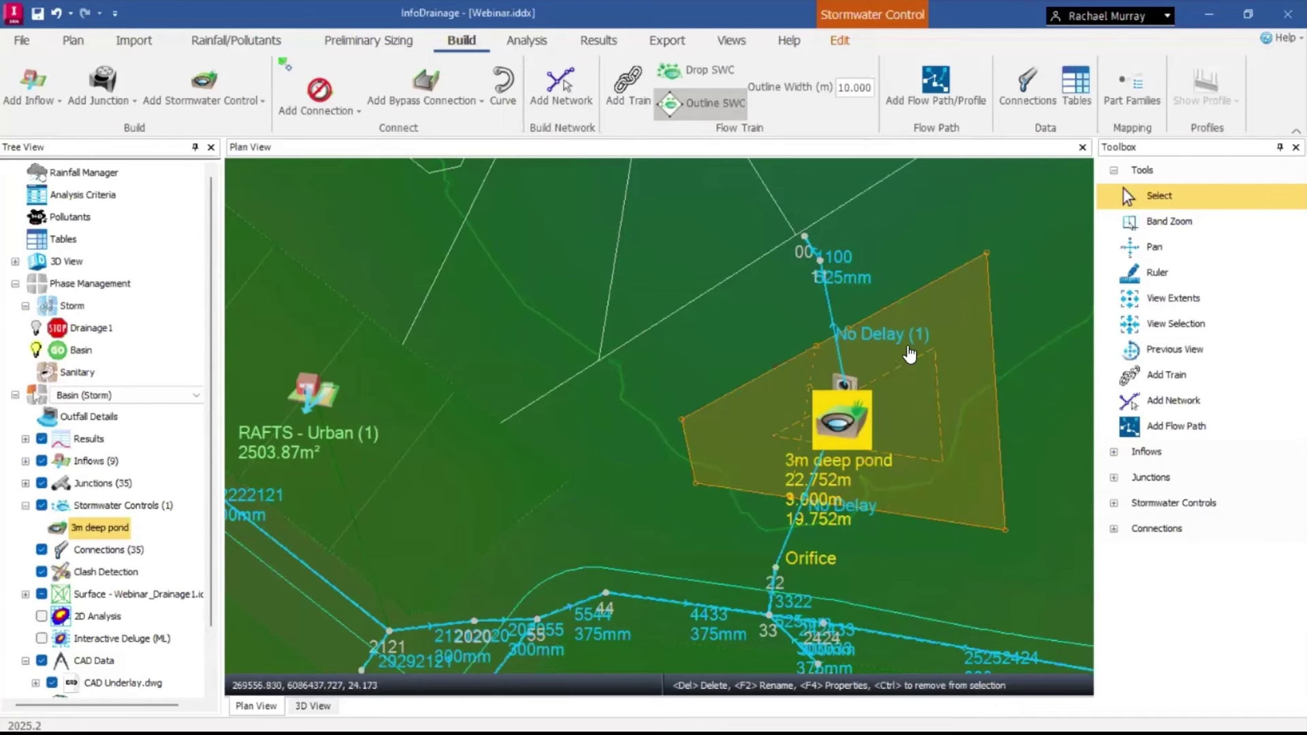
# Validate the Basin phase's drainage network and close the validation report.
pyautogui.scroll(-1, 635, 421)
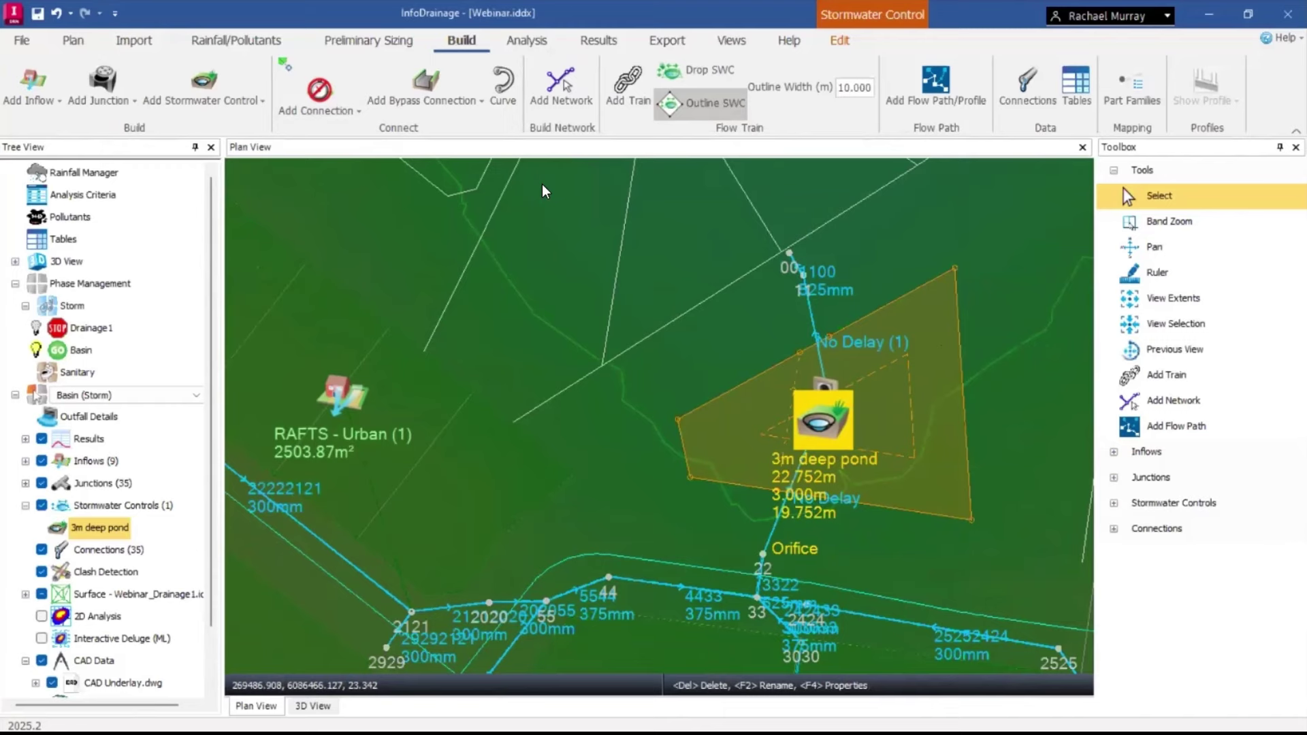
pyautogui.click(528, 41)
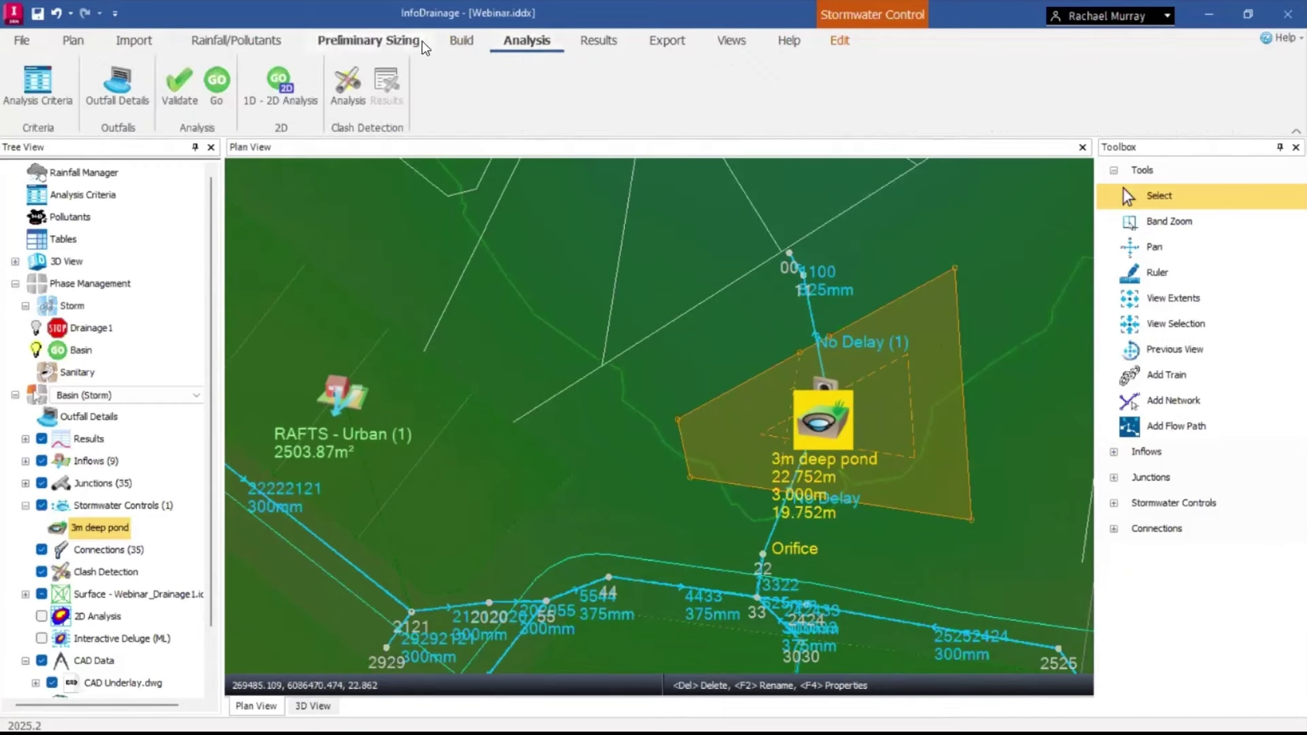
pyautogui.click(181, 100)
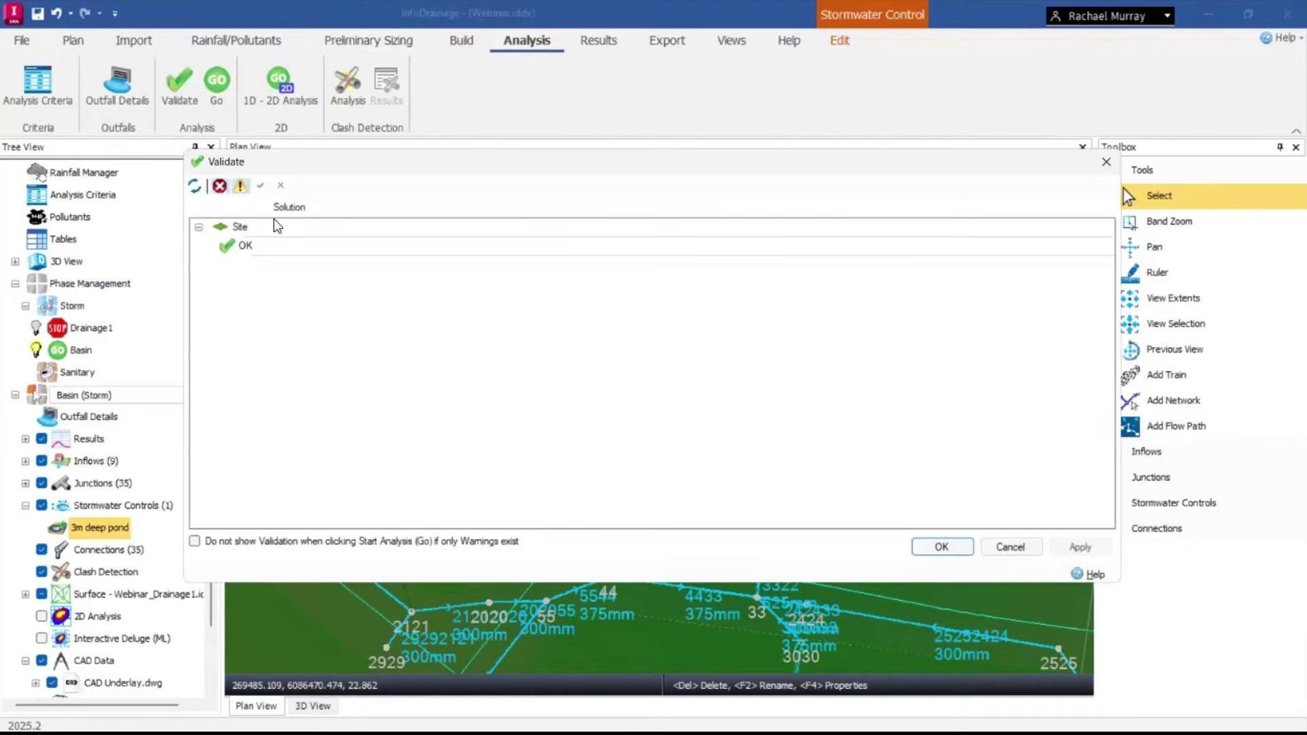
pyautogui.click(941, 551)
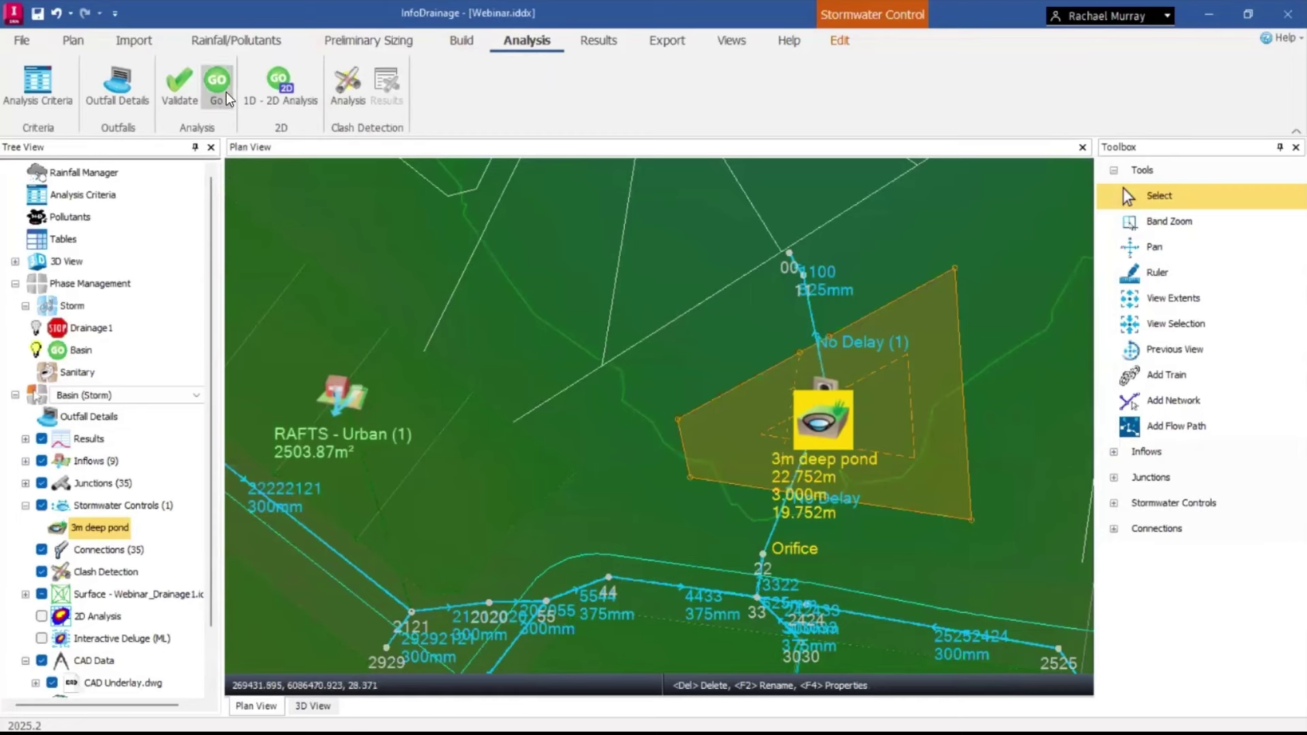
# Check and accept the analysis criteria for the ARR 1% rainfall, and run the analysis.
pyautogui.click(67, 100)
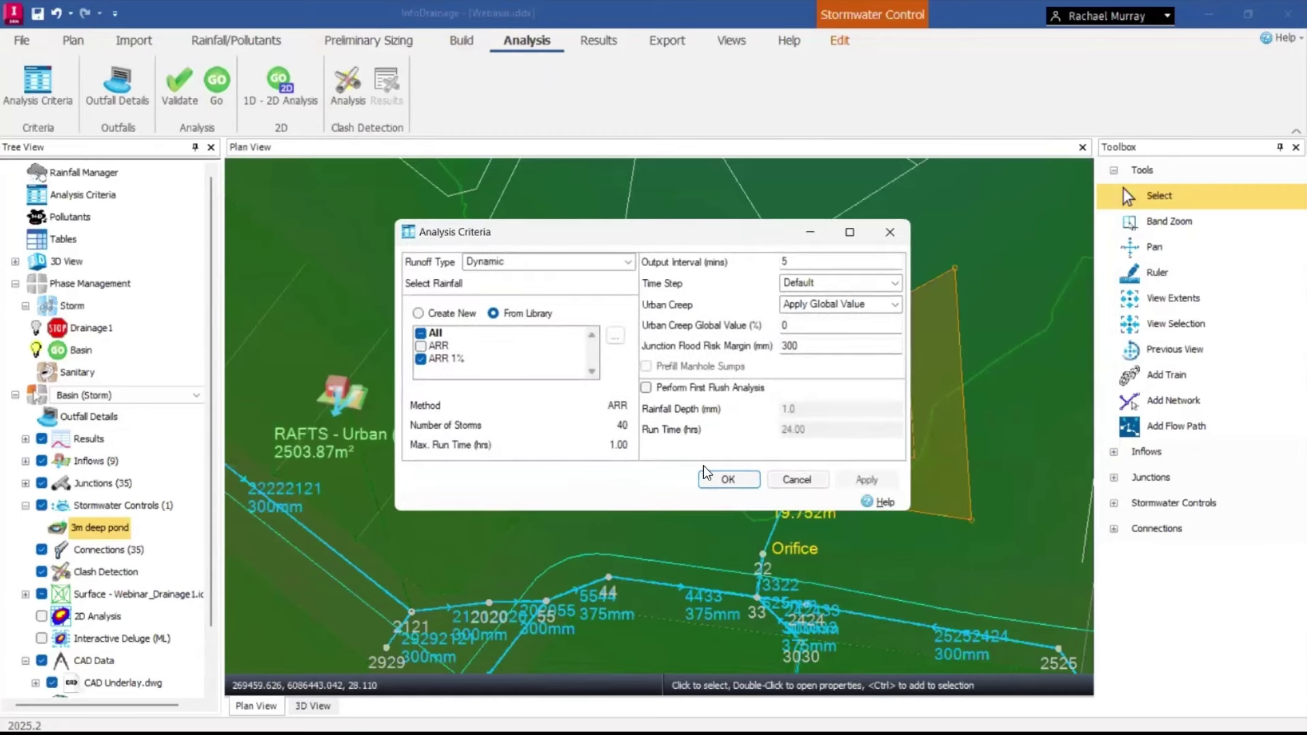
pyautogui.click(726, 480)
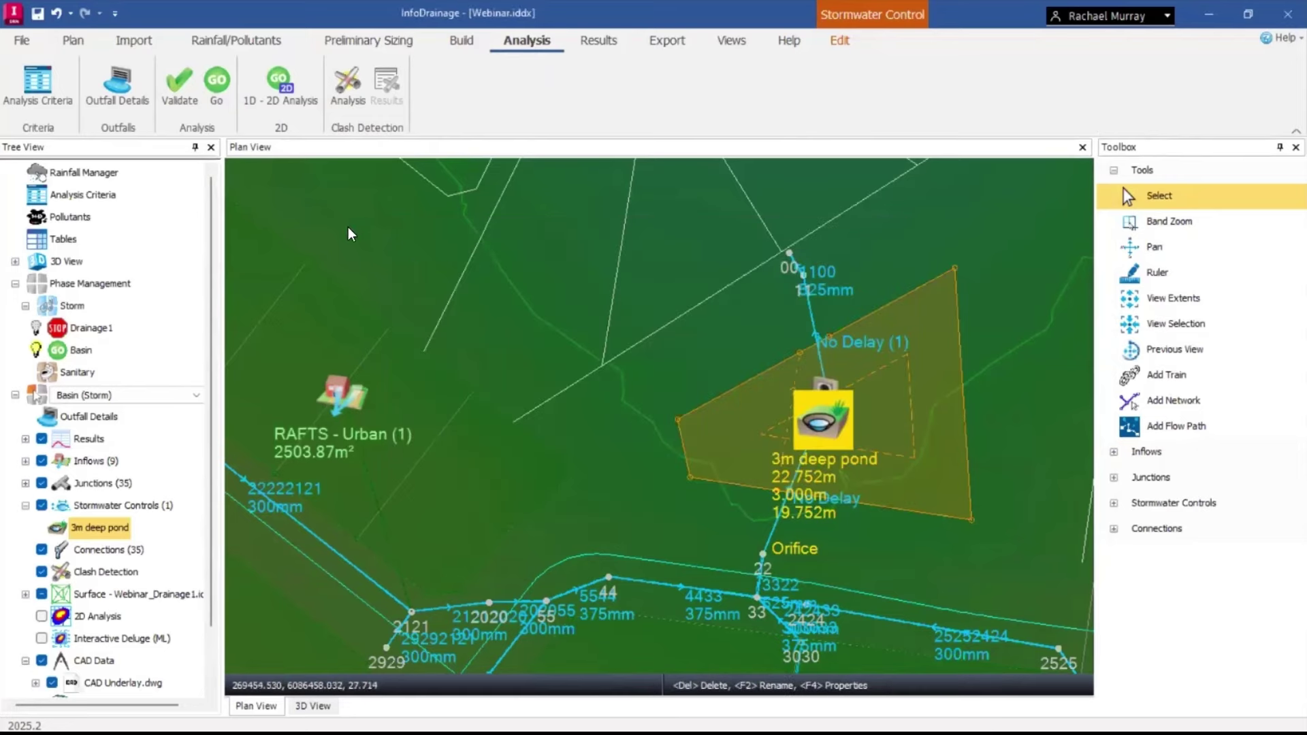
pyautogui.click(216, 84)
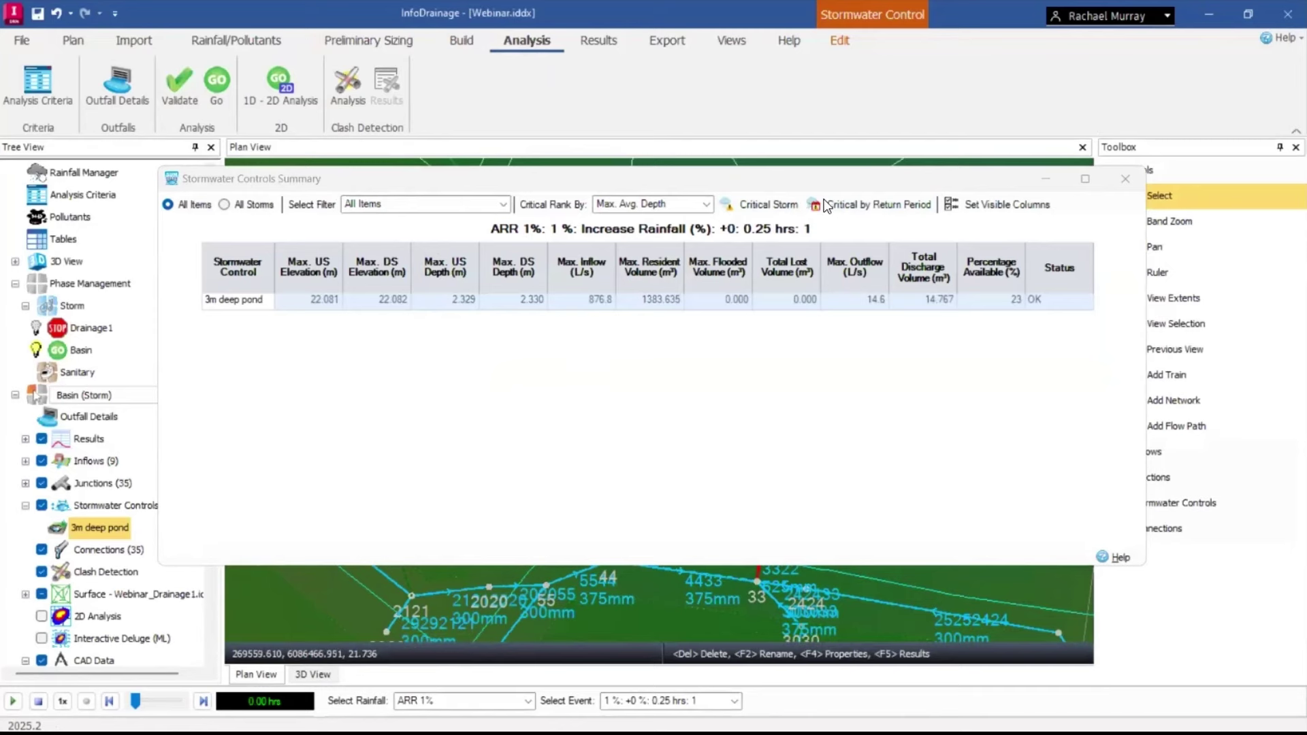
# Examine the pond's critical results by return period in the Stormwater Controls Summary, including available percentage and status, and close the summary.
pyautogui.click(896, 208)
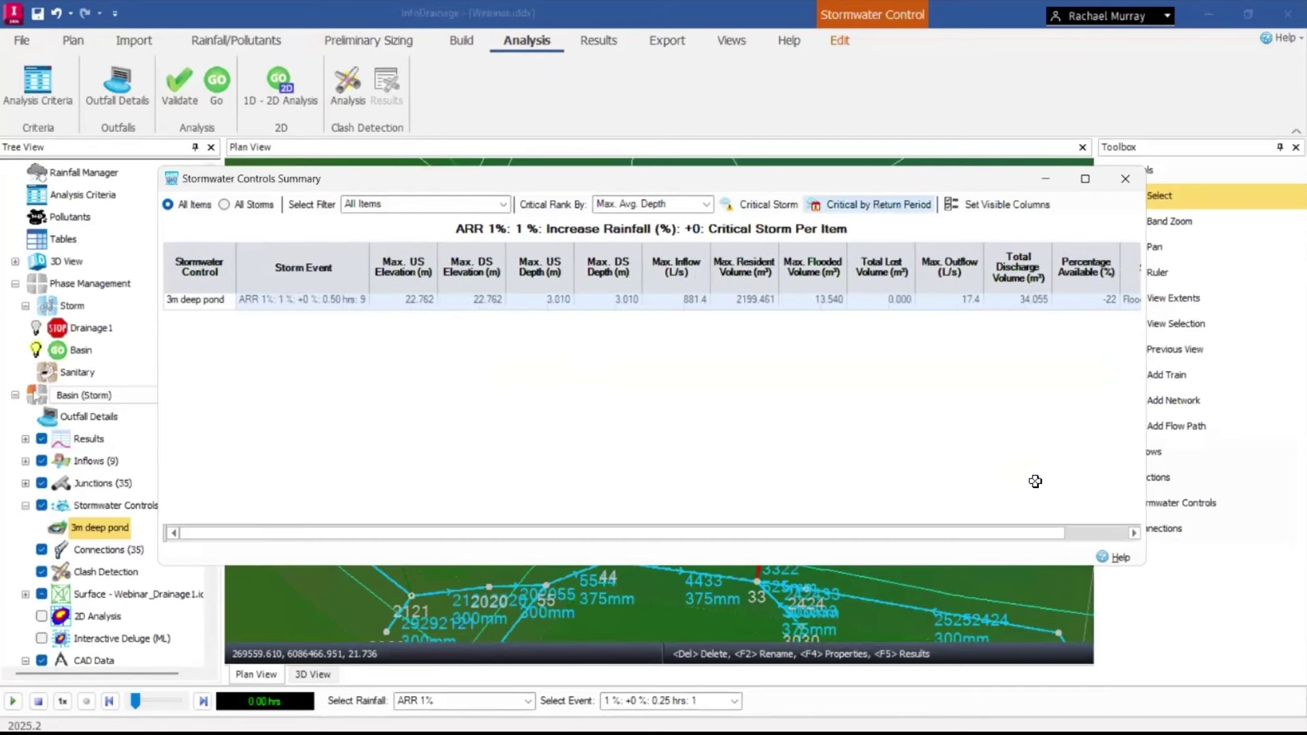
pyautogui.moveTo(990, 534); pyautogui.dragTo(1055, 533)
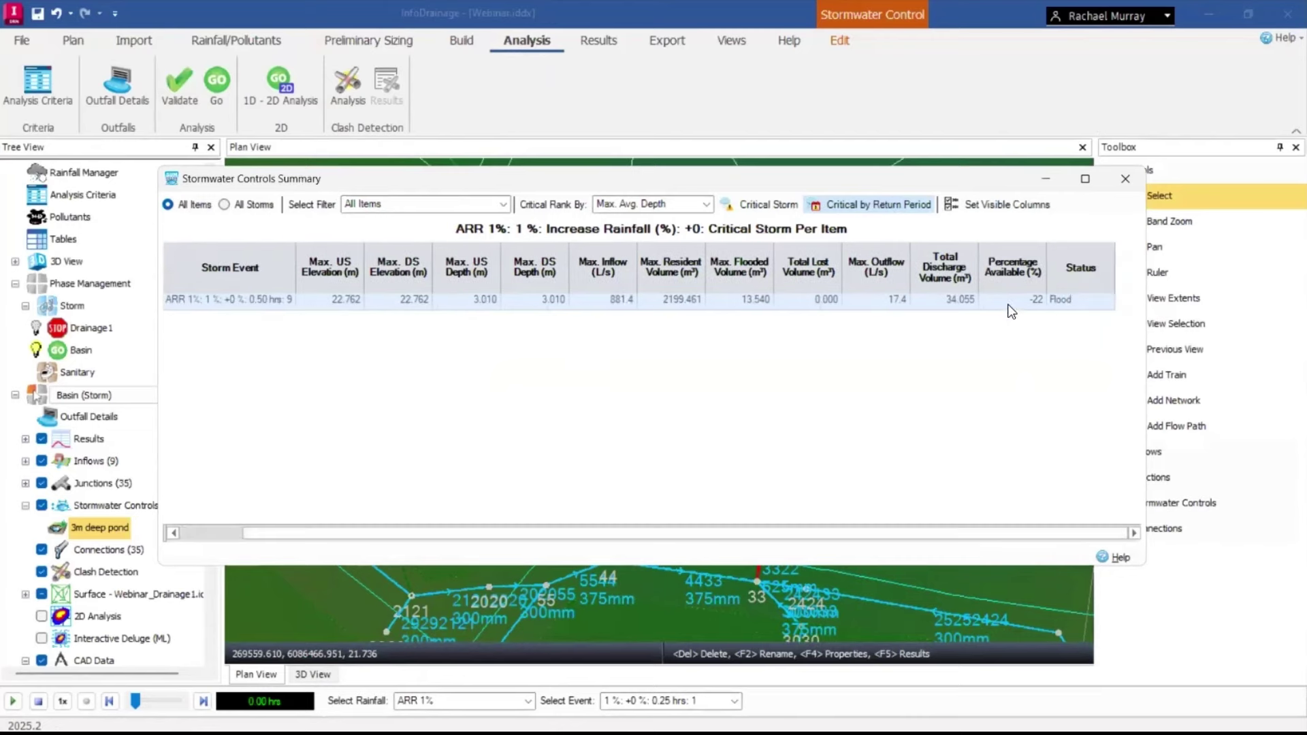
pyautogui.click(1082, 300)
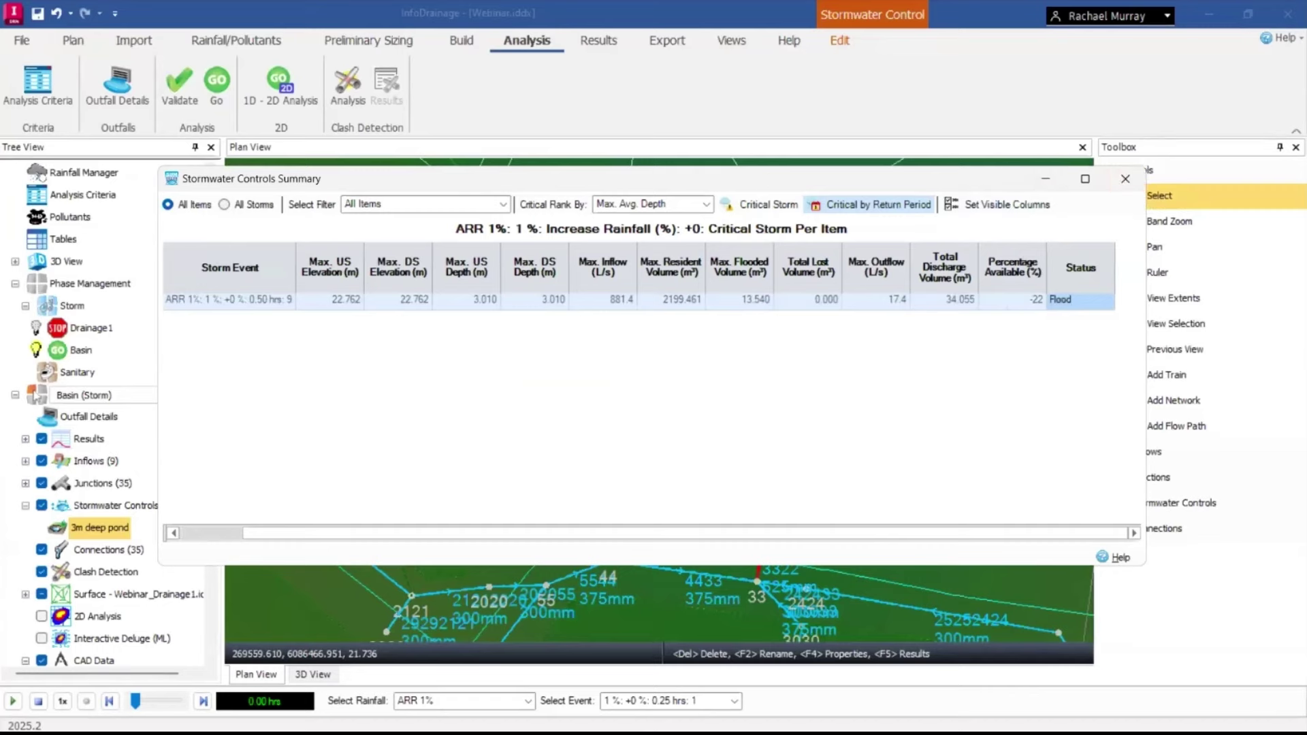
pyautogui.click(1126, 179)
# Resize the 3m deep pond to a volume of 2500 m³ with the Sizing Calculator's Quick Storage Estimate method.
pyautogui.click(844, 412)
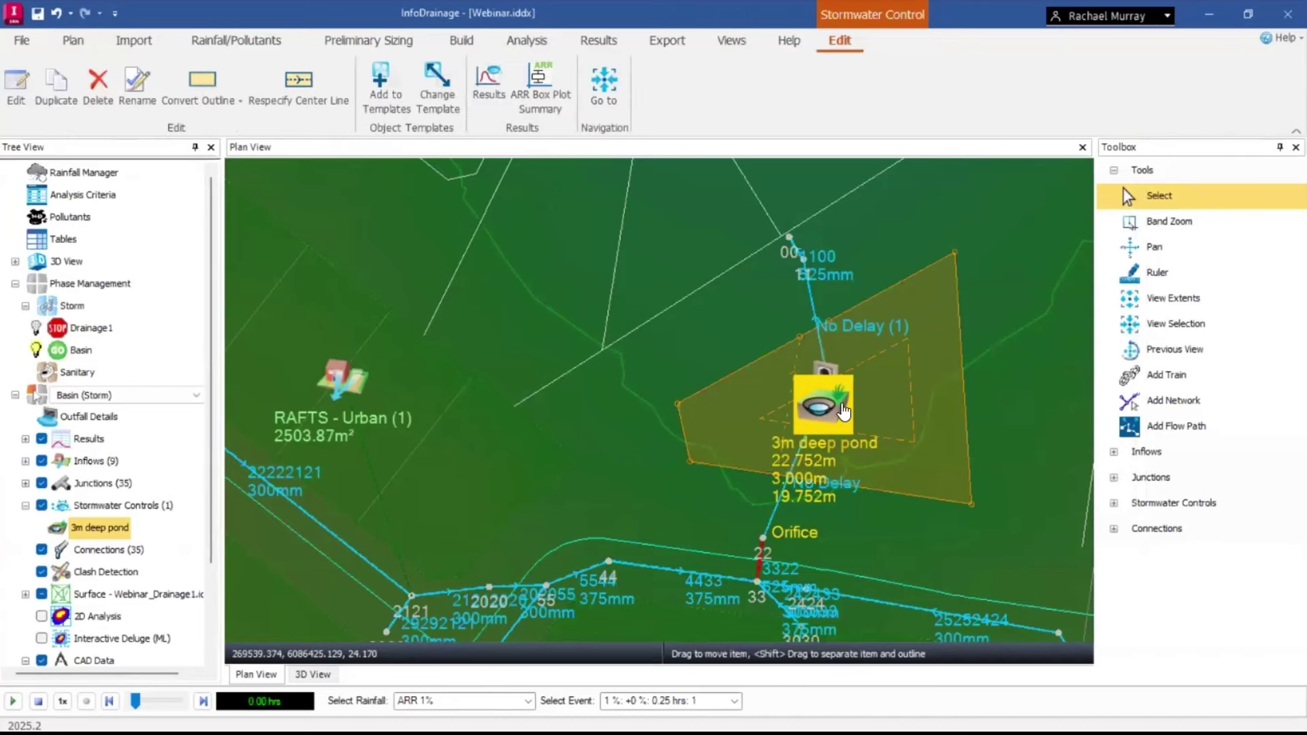
pyautogui.doubleClick(844, 411)
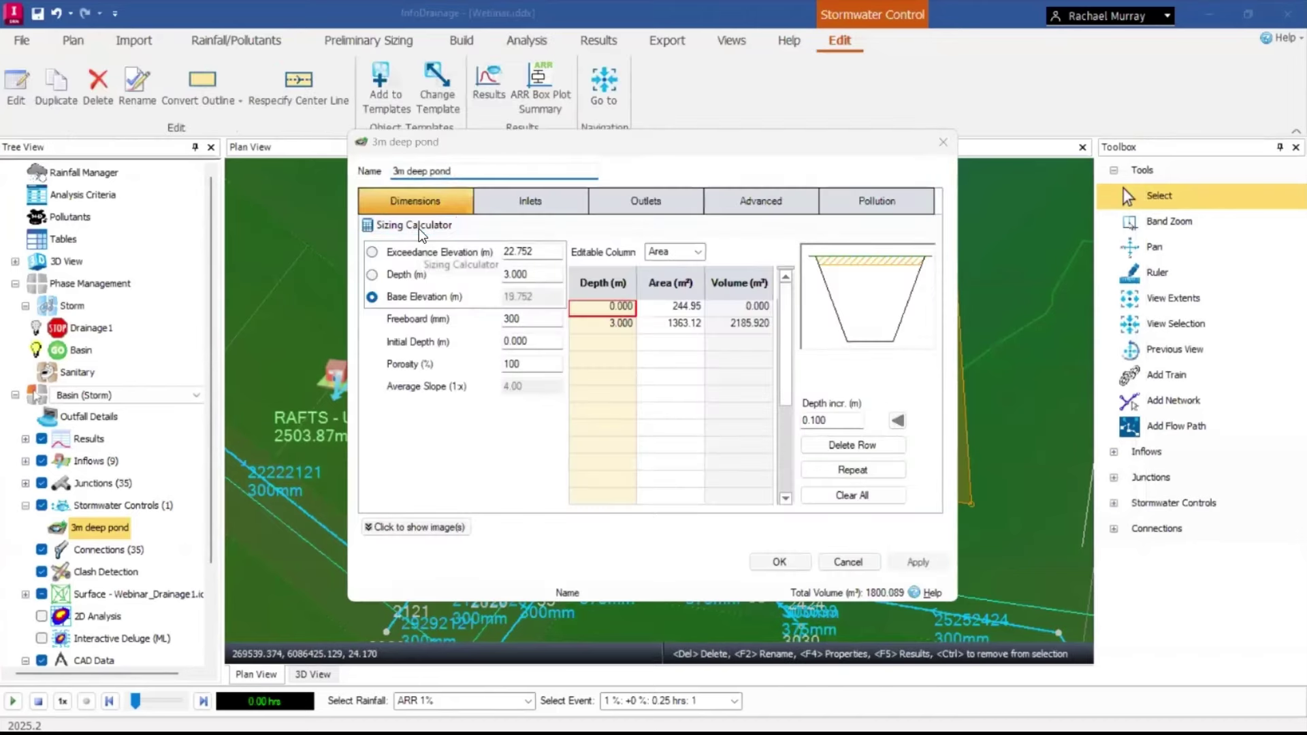
pyautogui.click(418, 227)
pyautogui.doubleClick(680, 365)
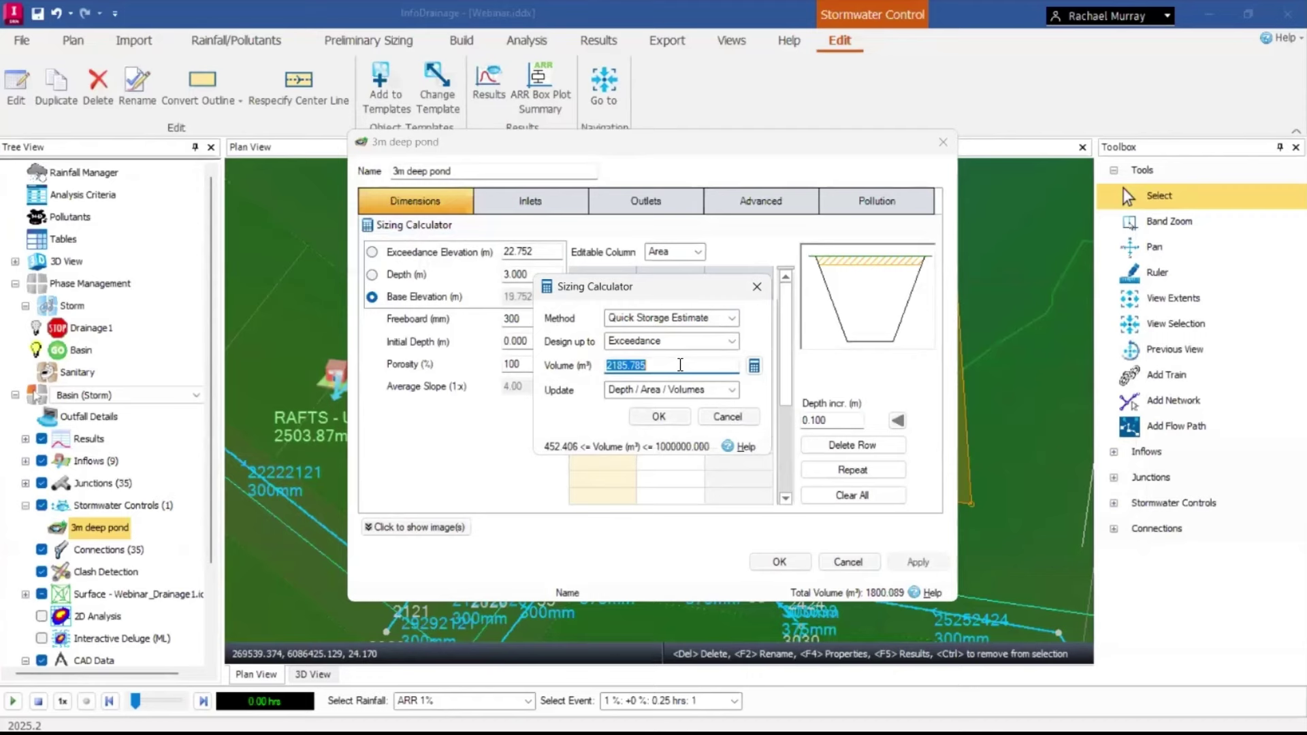
pyautogui.write('2500')
pyautogui.click(658, 417)
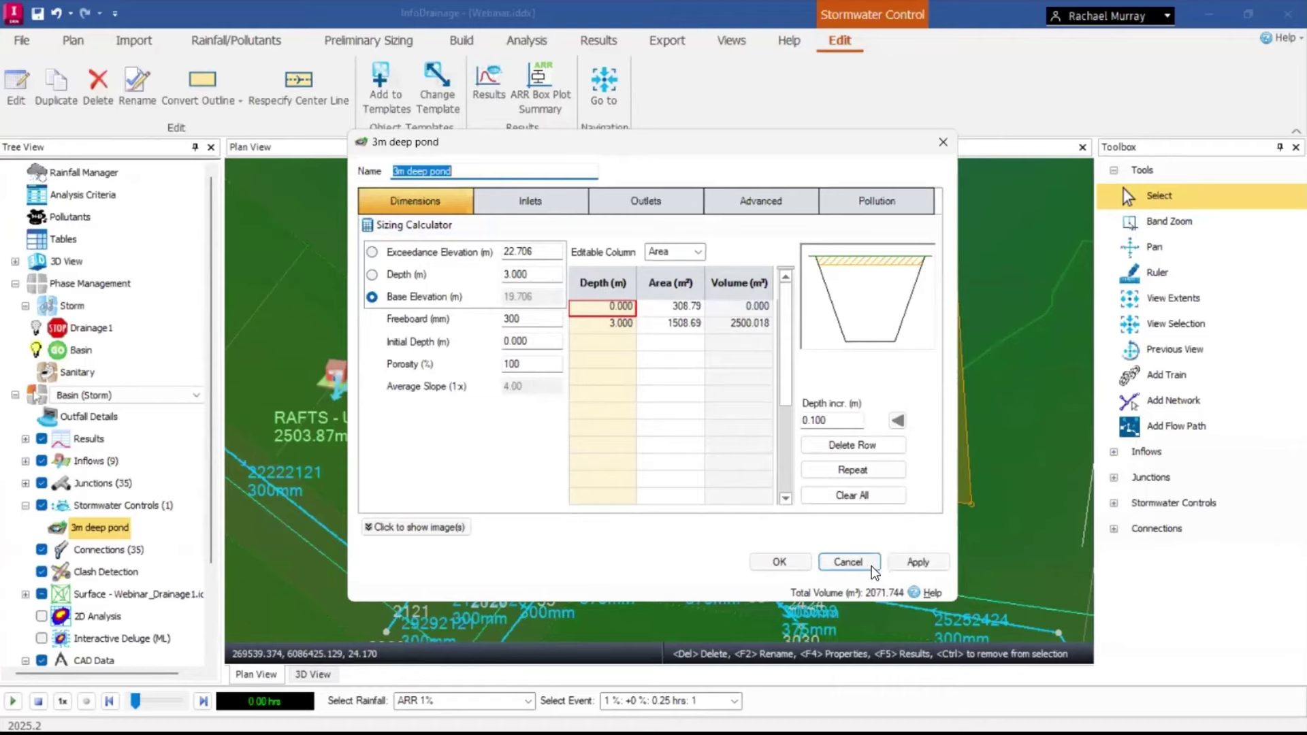
# Accept the resized dimensions of the 3m deep pond and close its properties.
pyautogui.click(785, 563)
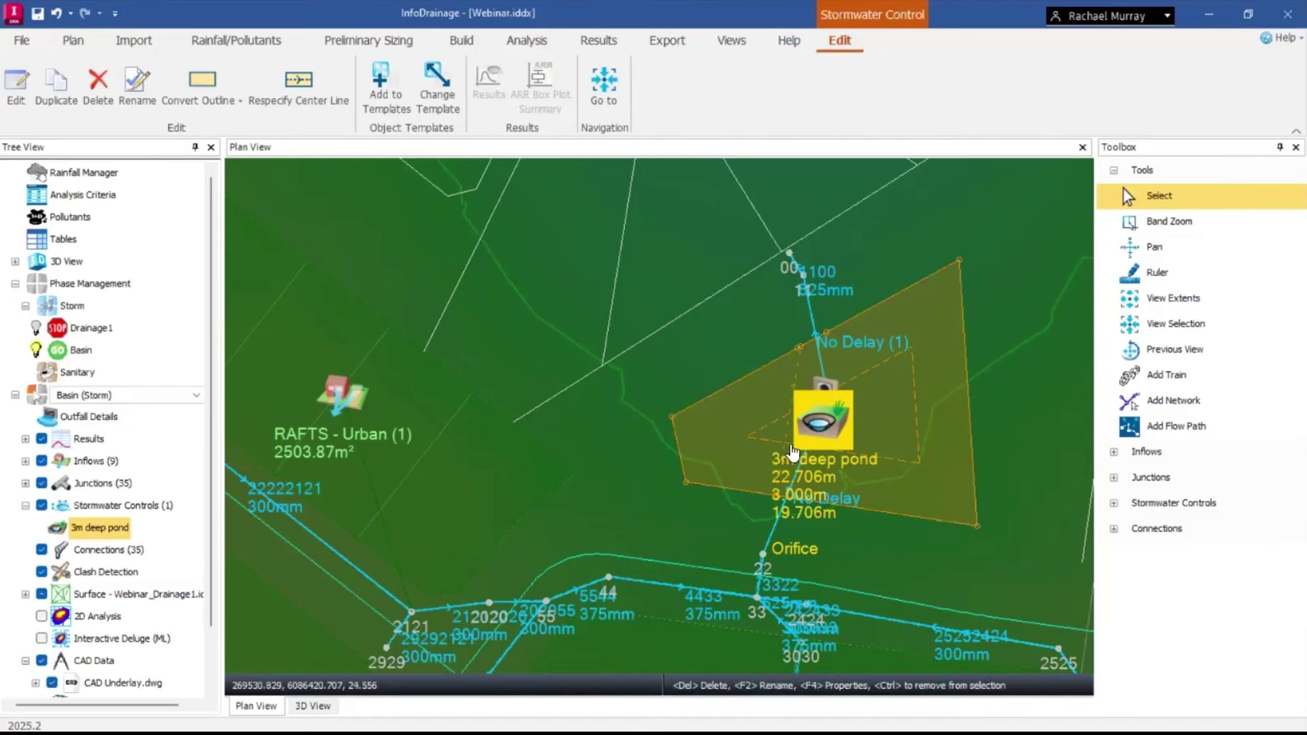
pyautogui.scroll(-2, 1010, 387)
pyautogui.scroll(-3, 1010, 387)
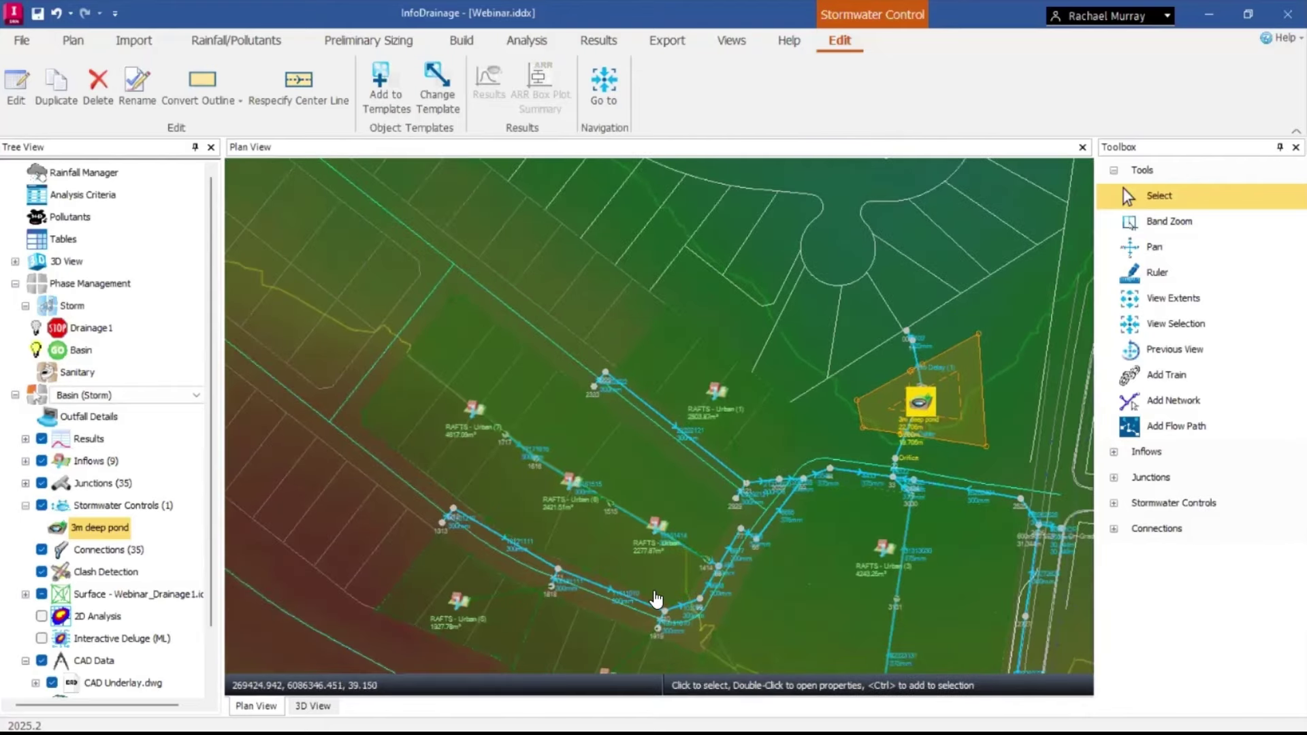
pyautogui.hotkey('alt', 'Tab')
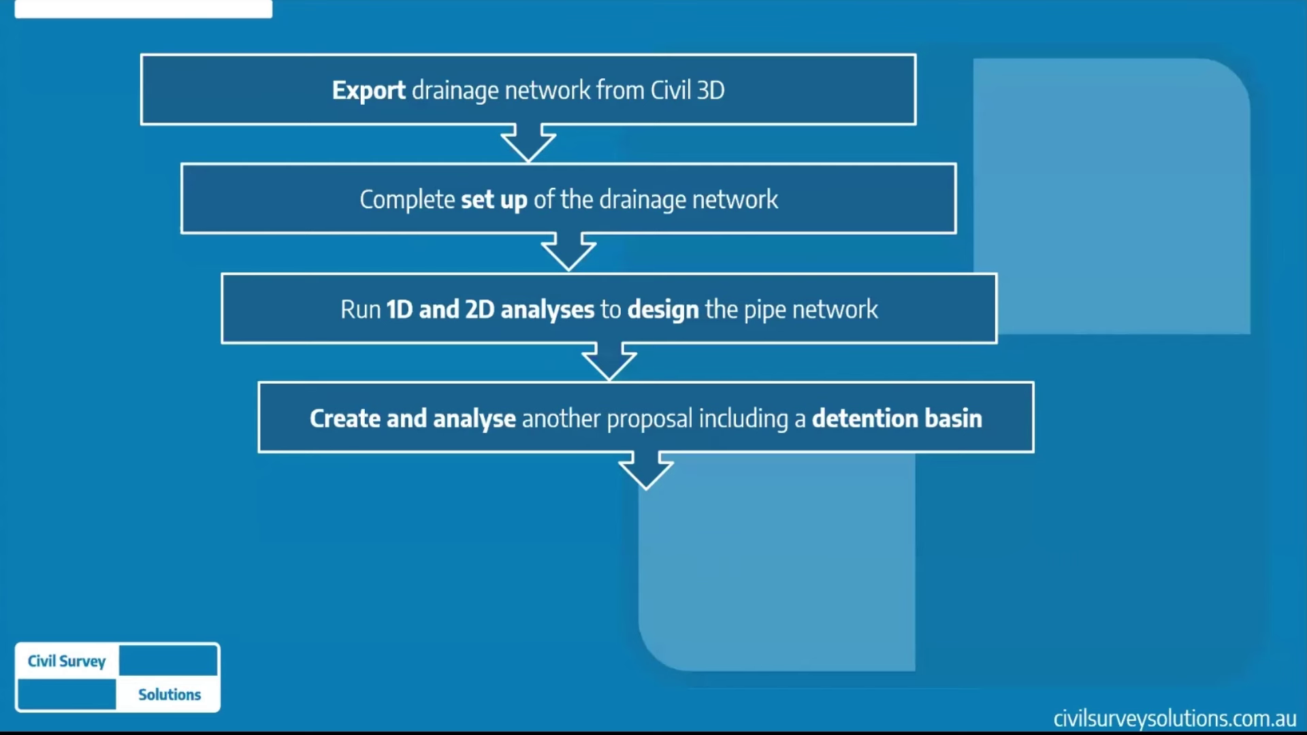
pyautogui.press('Right')
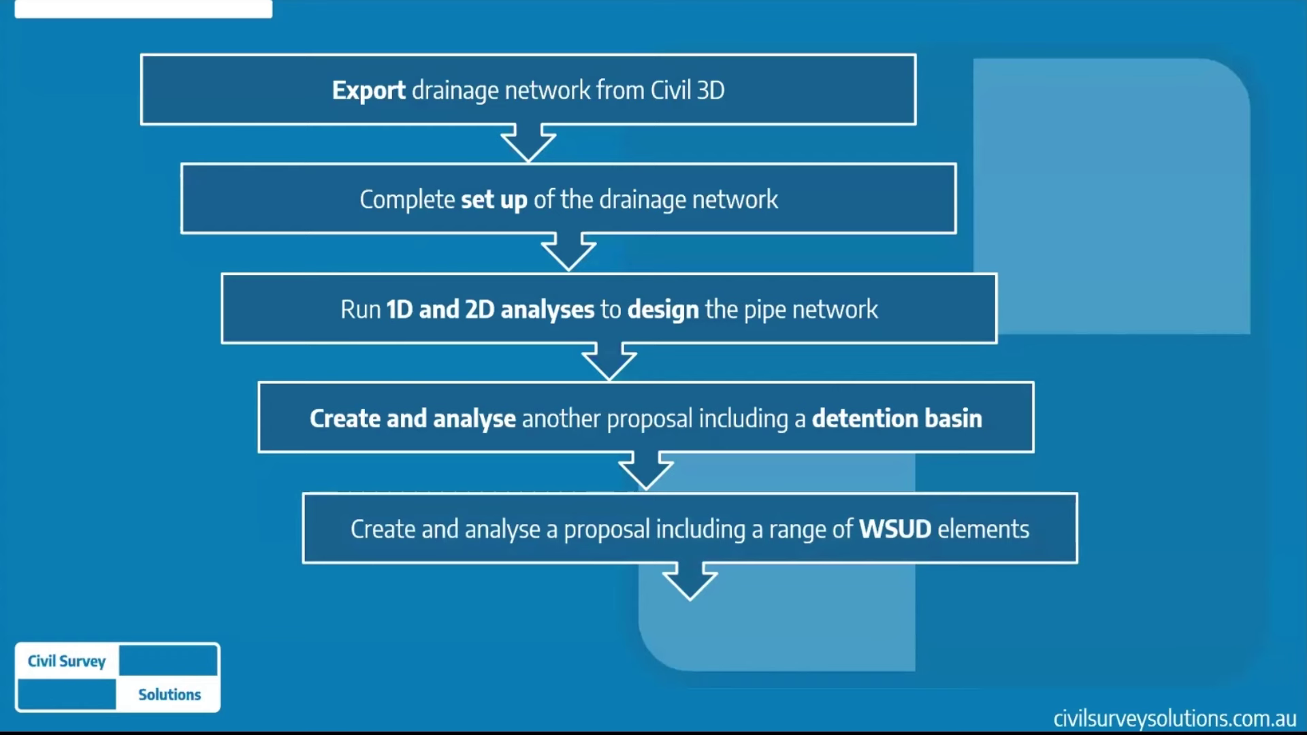
pyautogui.hotkey('alt', 'Tab')
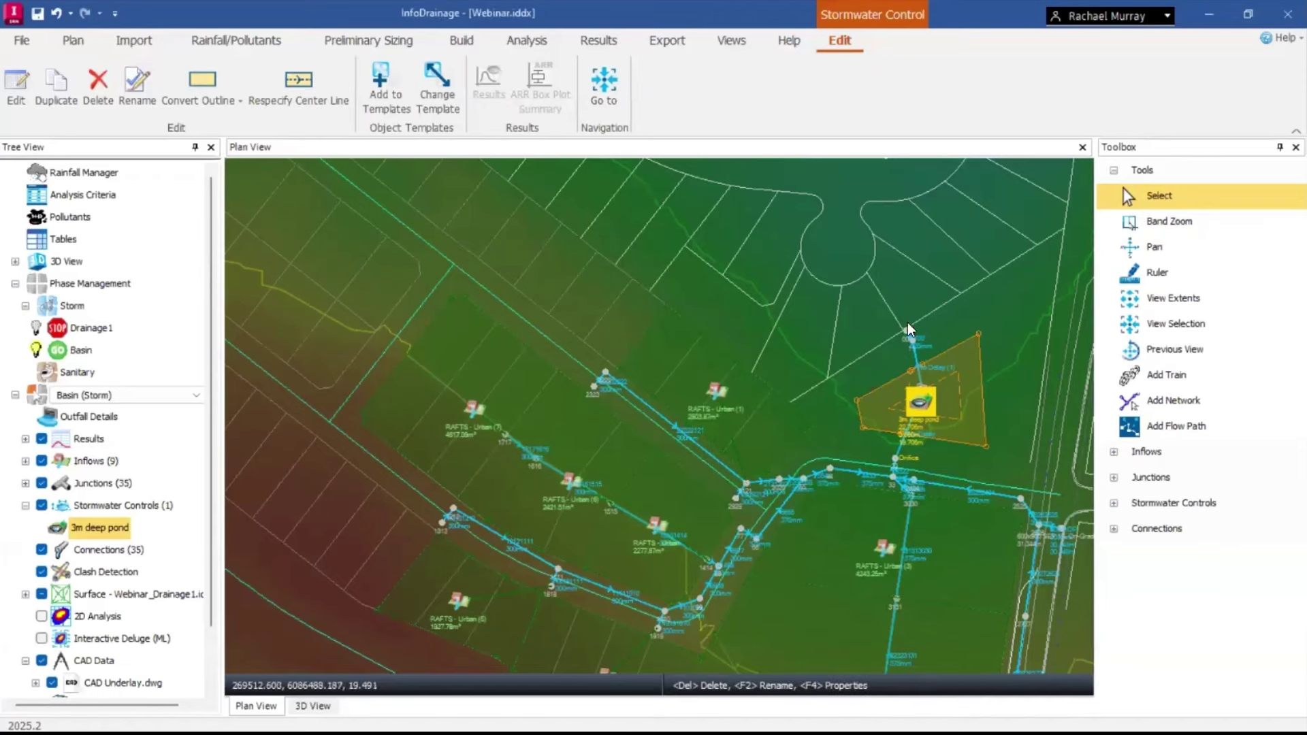
# Duplicate the Basin storm phase and rename the copy WSUD.
pyautogui.click(85, 352)
pyautogui.rightClick(88, 349)
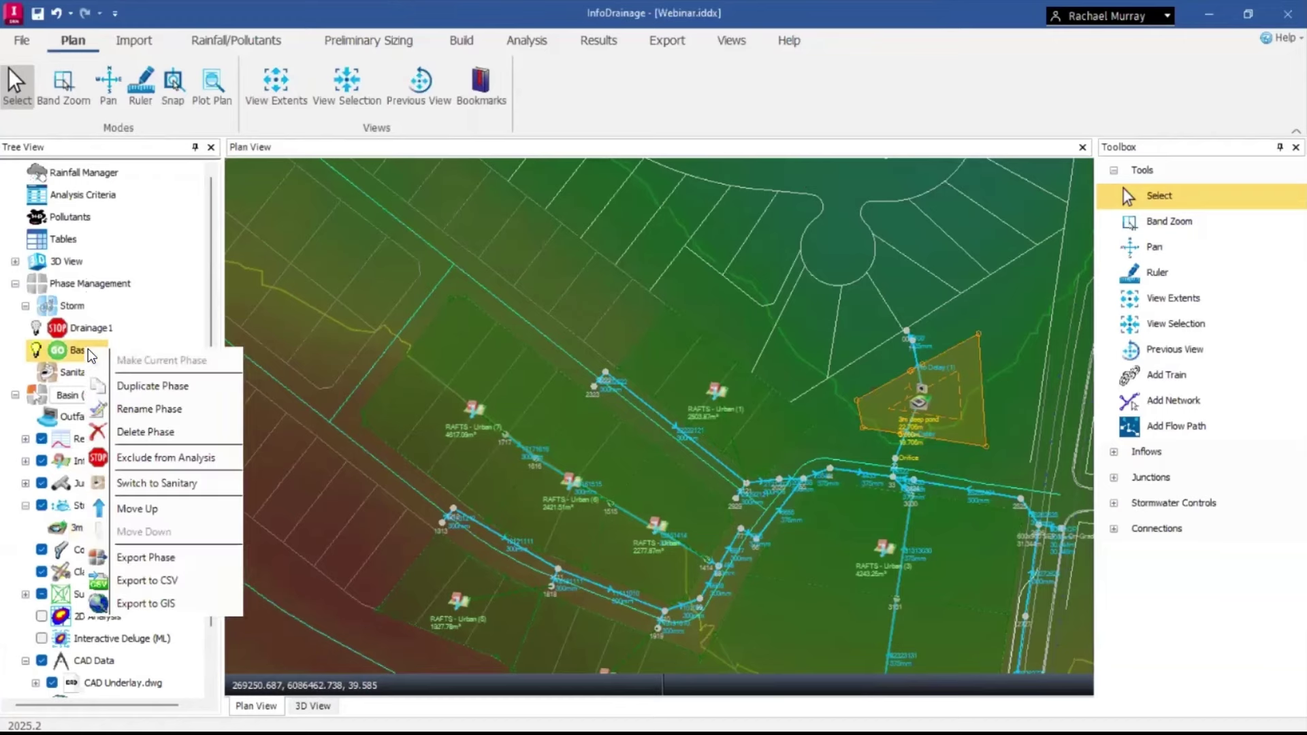
pyautogui.click(150, 393)
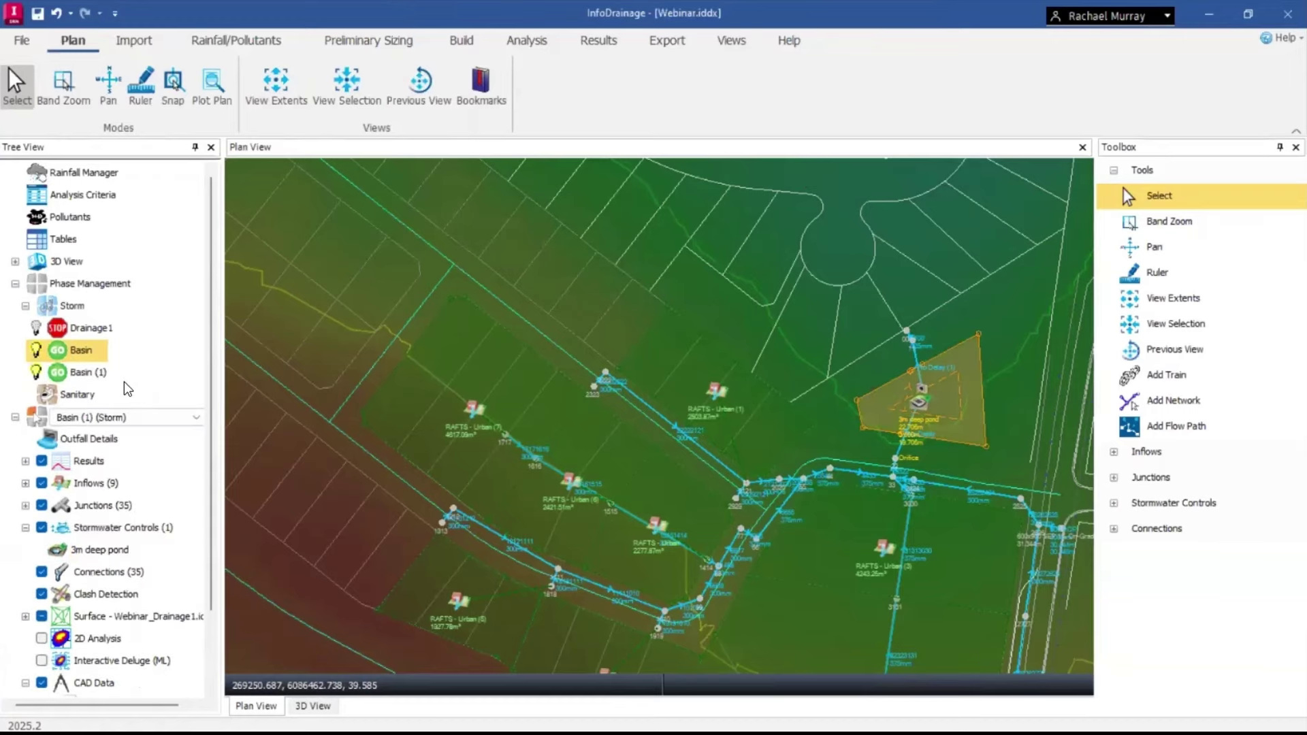
pyautogui.rightClick(85, 372)
pyautogui.click(157, 430)
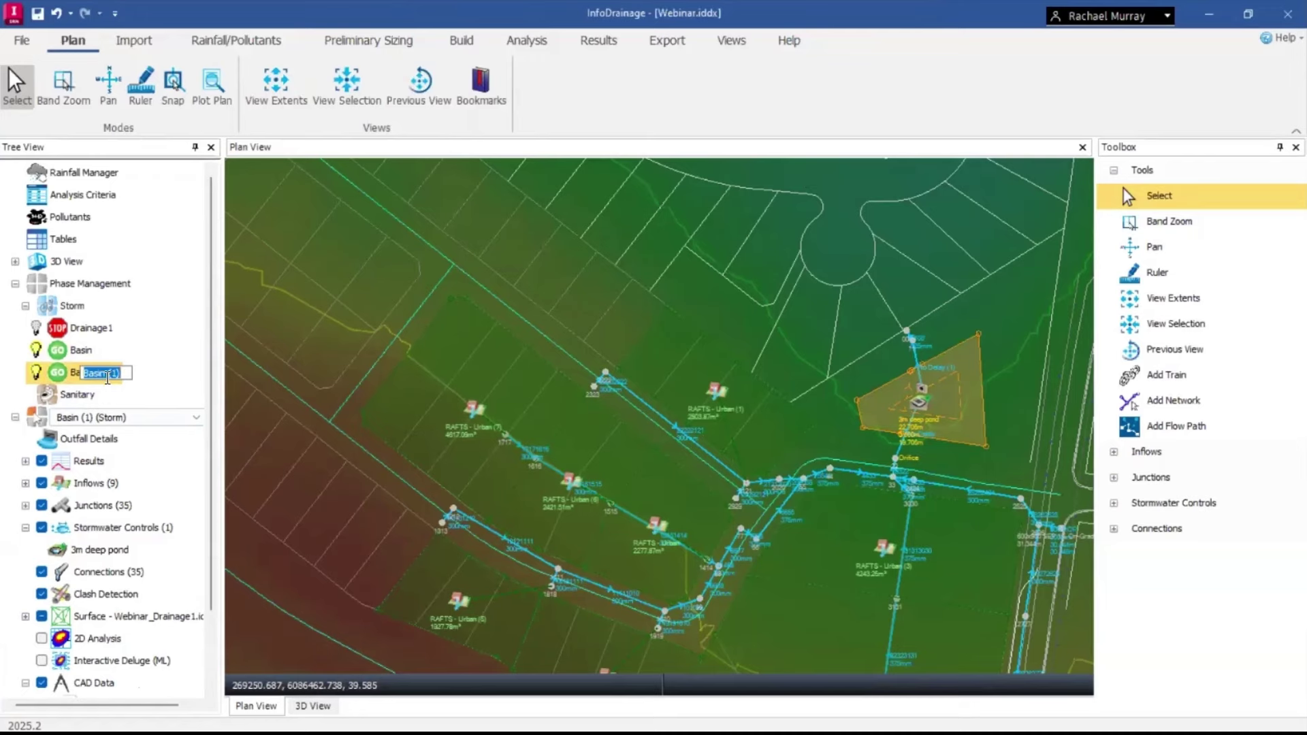
pyautogui.write('WSUD')
pyautogui.press('Return')
# Hide the Basin phase and exclude it from the analysis, and collapse the WSUD phase's inflow list.
pyautogui.click(32, 352)
pyautogui.click(59, 349)
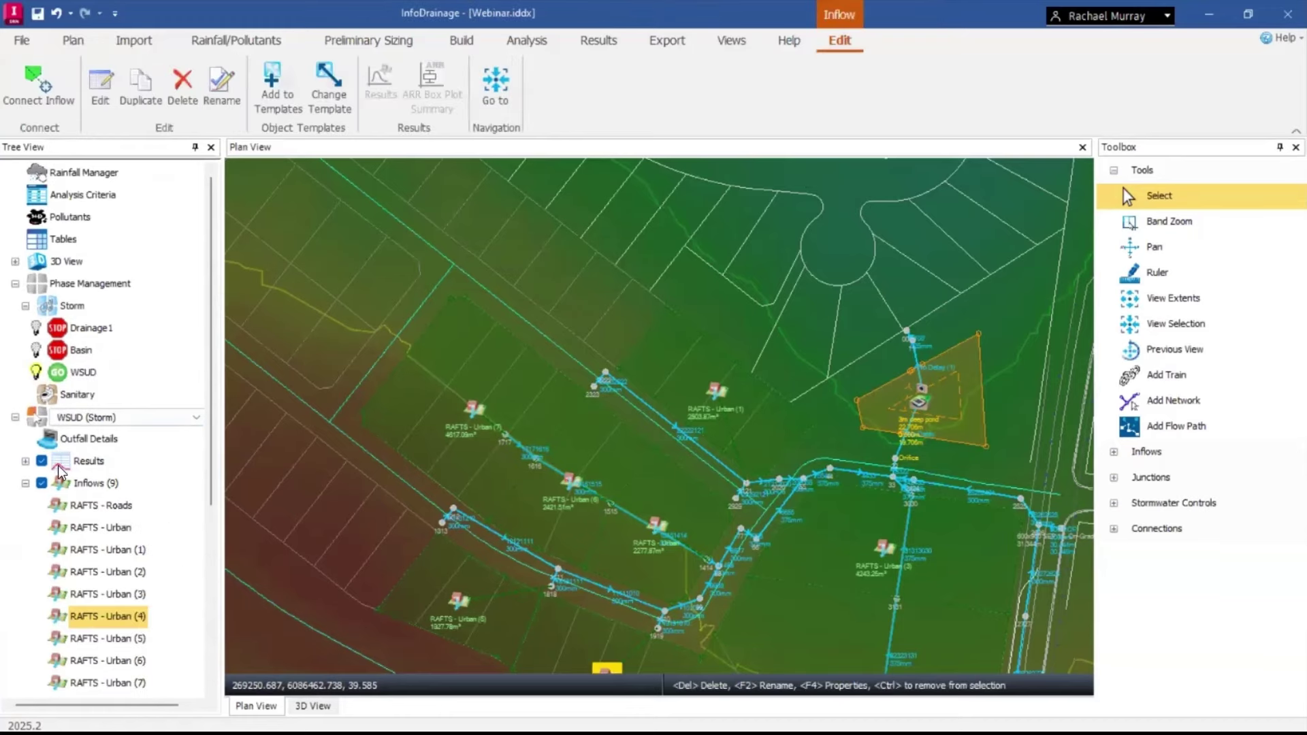
pyautogui.click(26, 483)
# Draw a 1:4 Grass Swale about 43.5 m long beside the road, from near junction 1818 to near junction 1919.
pyautogui.scroll(-1, 709, 320)
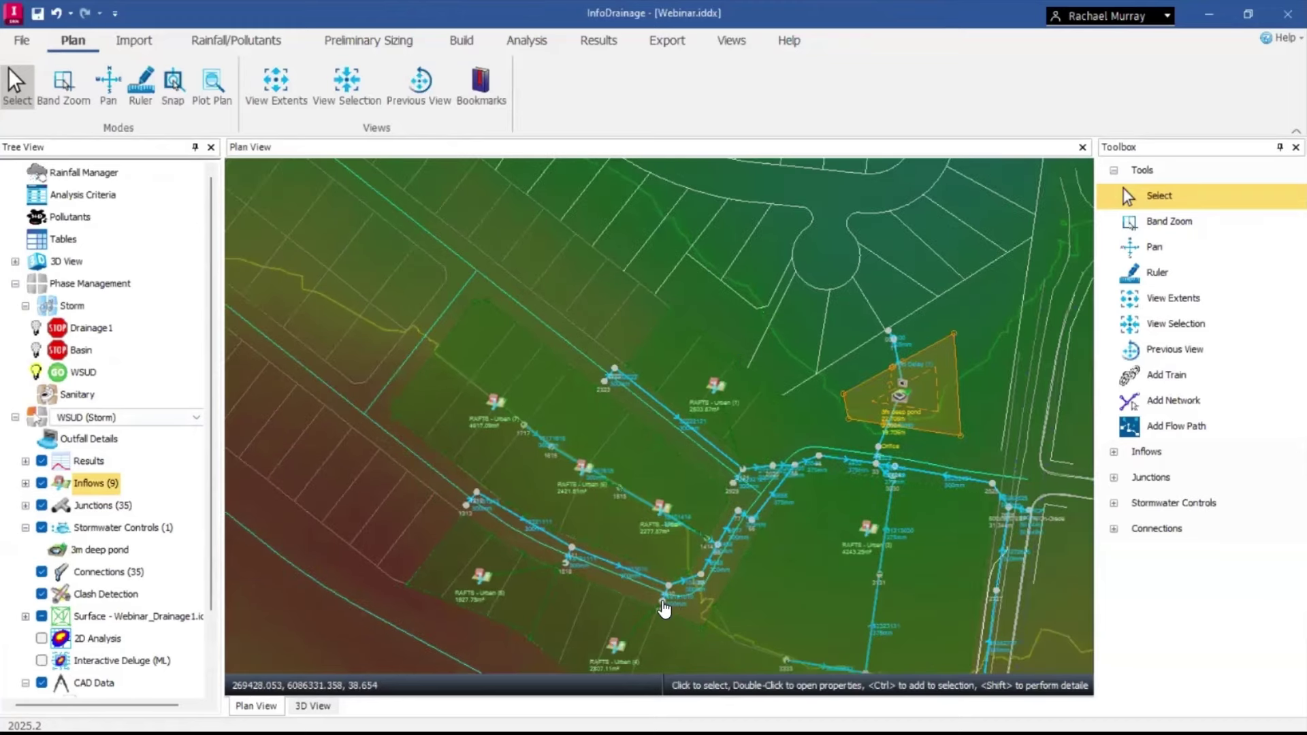
pyautogui.scroll(5, 613, 579)
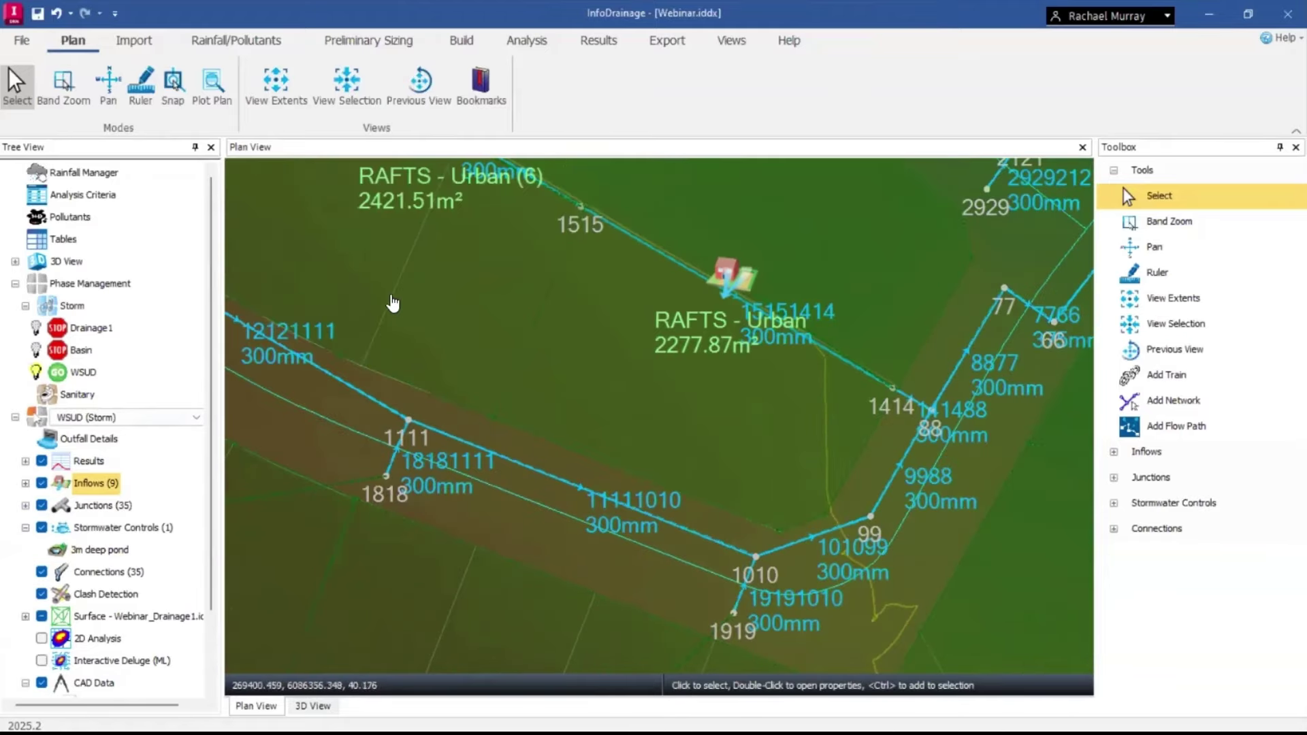
pyautogui.click(475, 41)
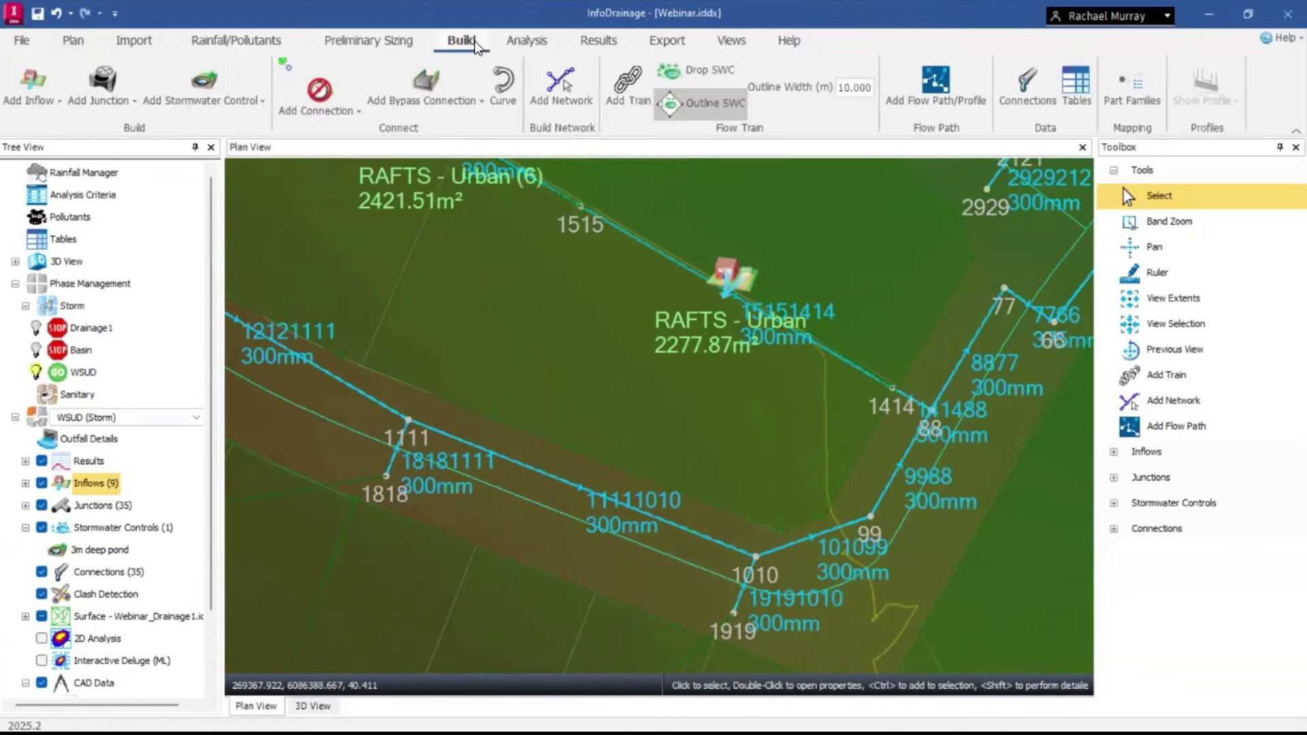
pyautogui.click(239, 101)
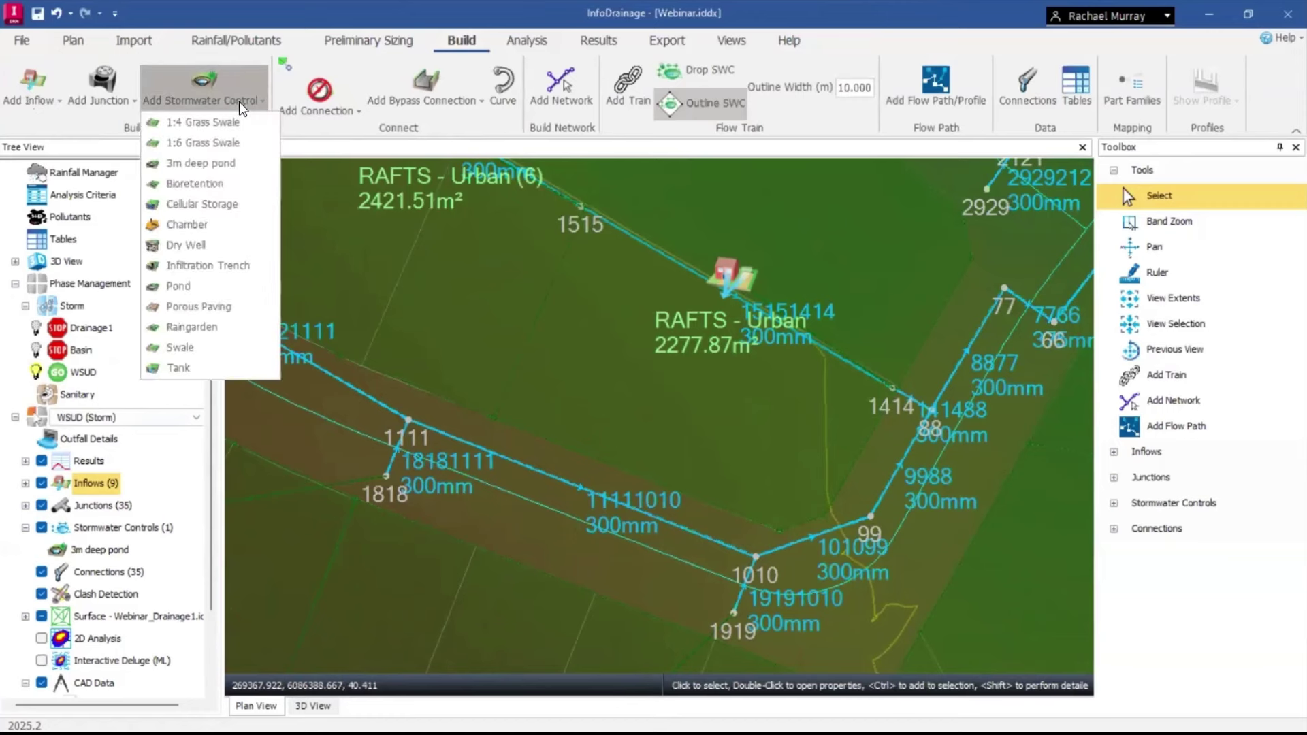
pyautogui.click(200, 121)
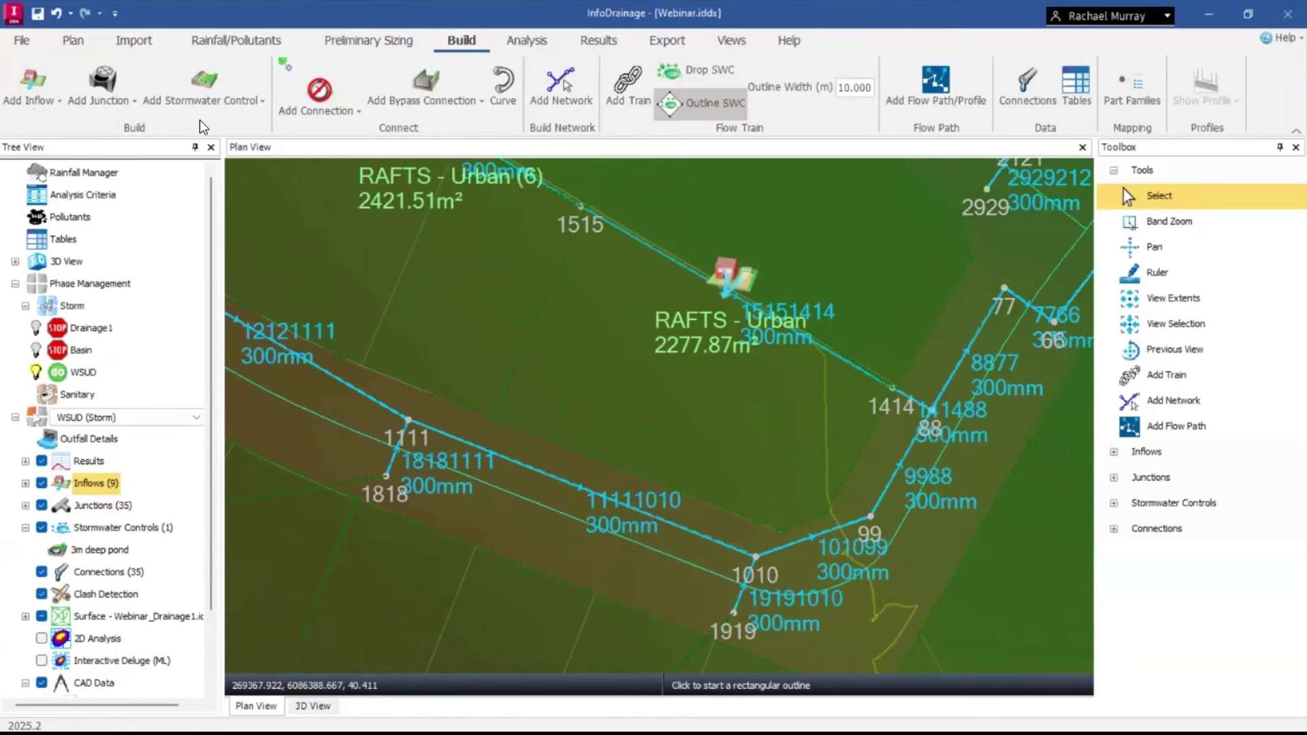
pyautogui.click(408, 470)
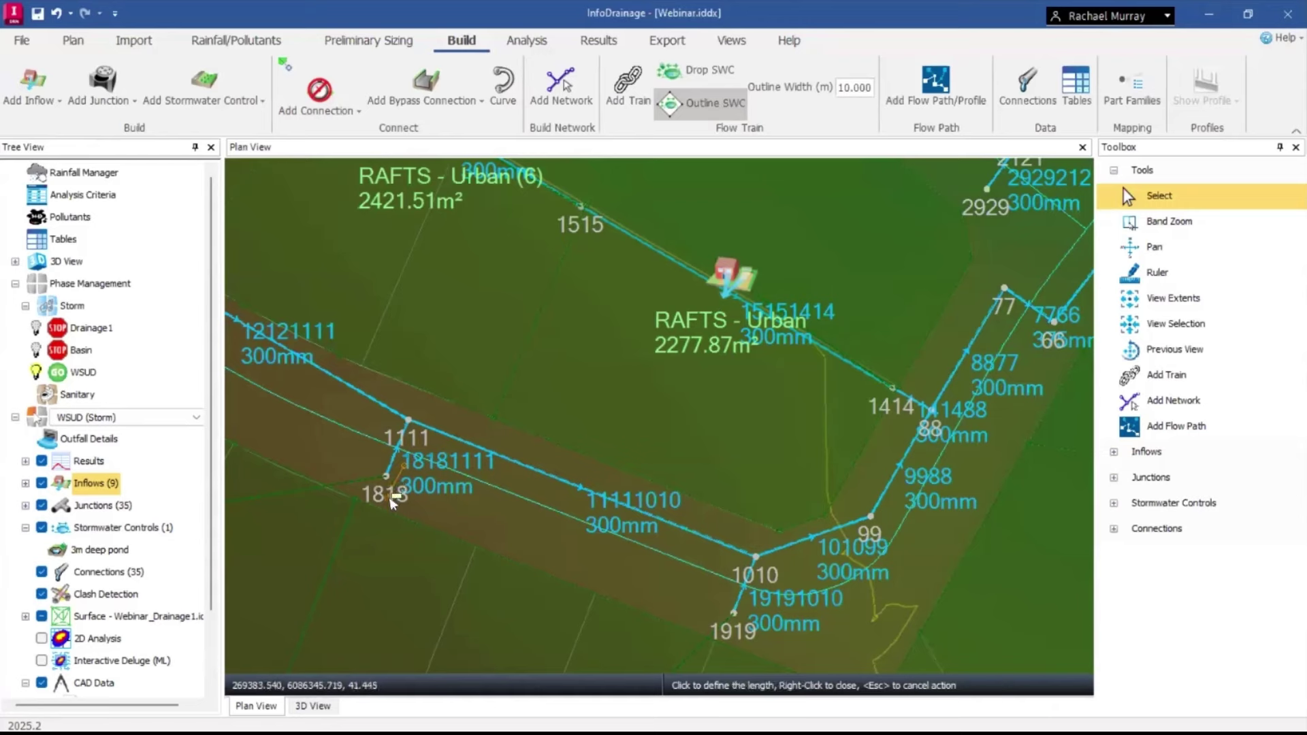
pyautogui.click(696, 638)
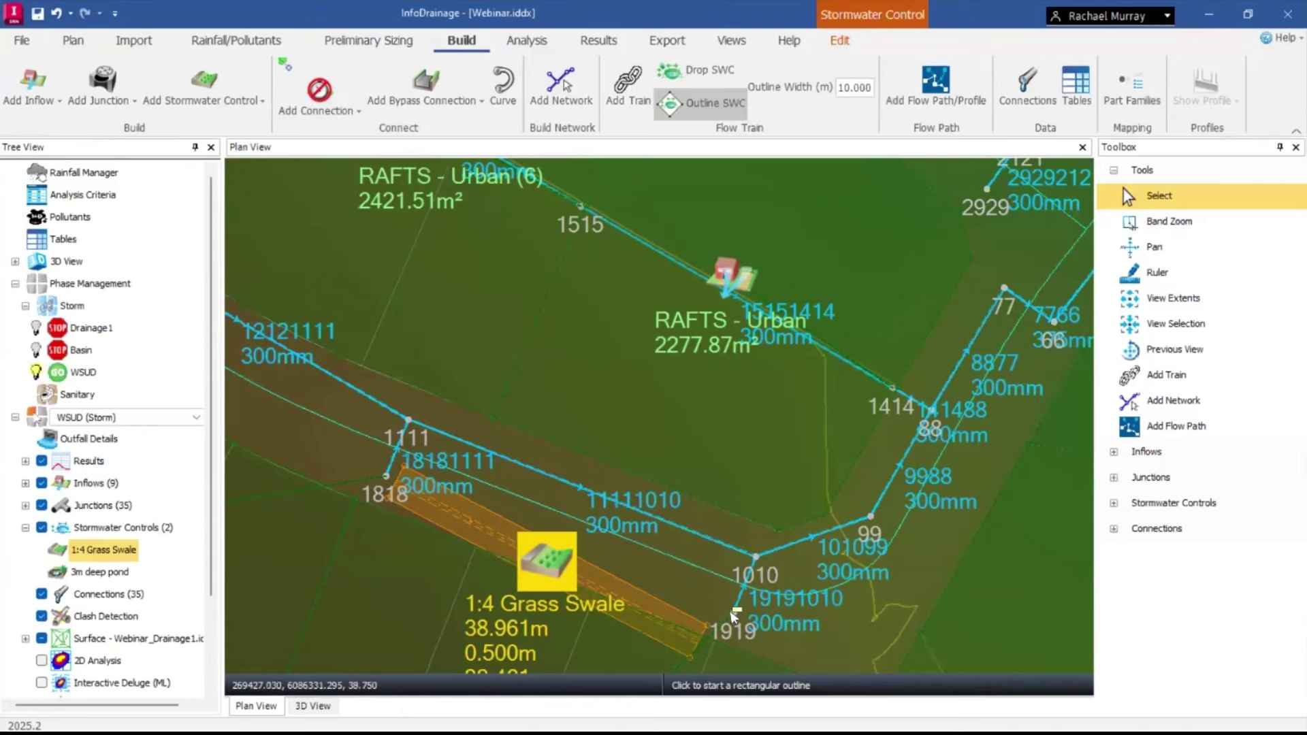
pyautogui.press('Escape')
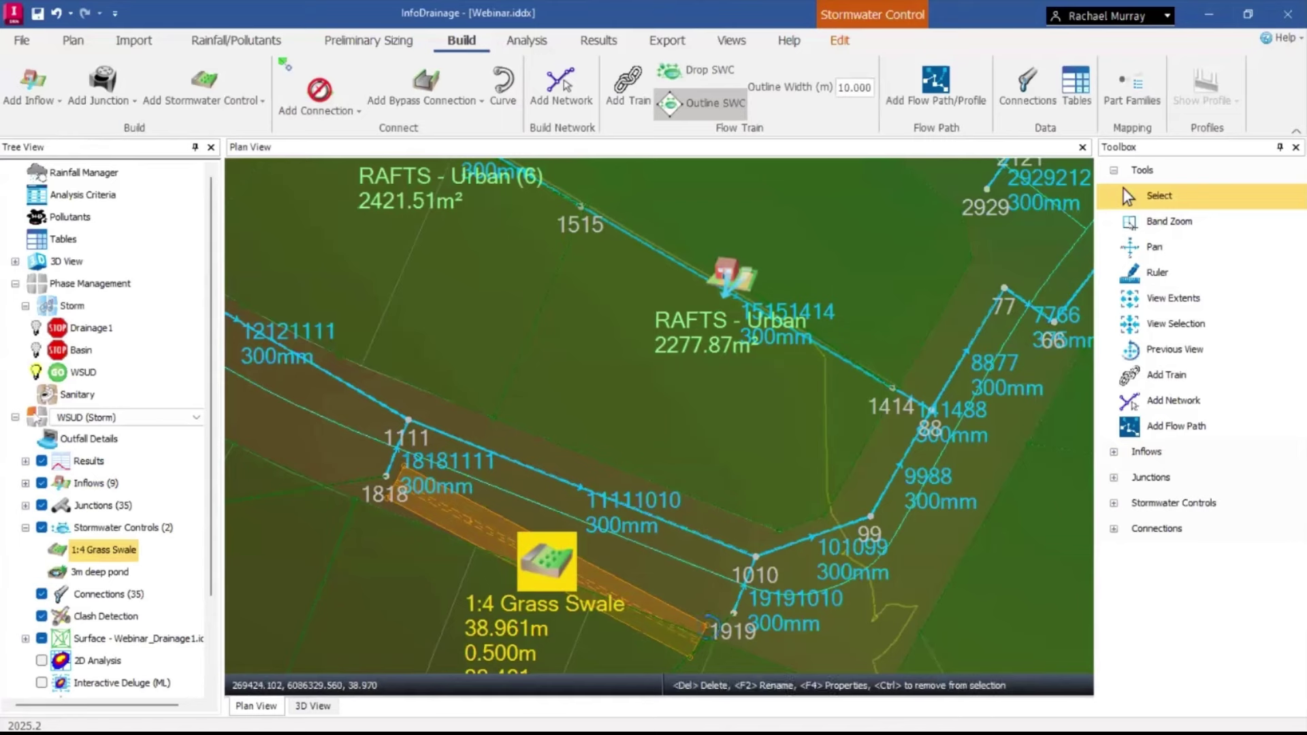
# Rotate the 1:4 Grass Swale's outline parallel to the road and move it closer to junctions 1818 and 1919.
pyautogui.click(708, 623)
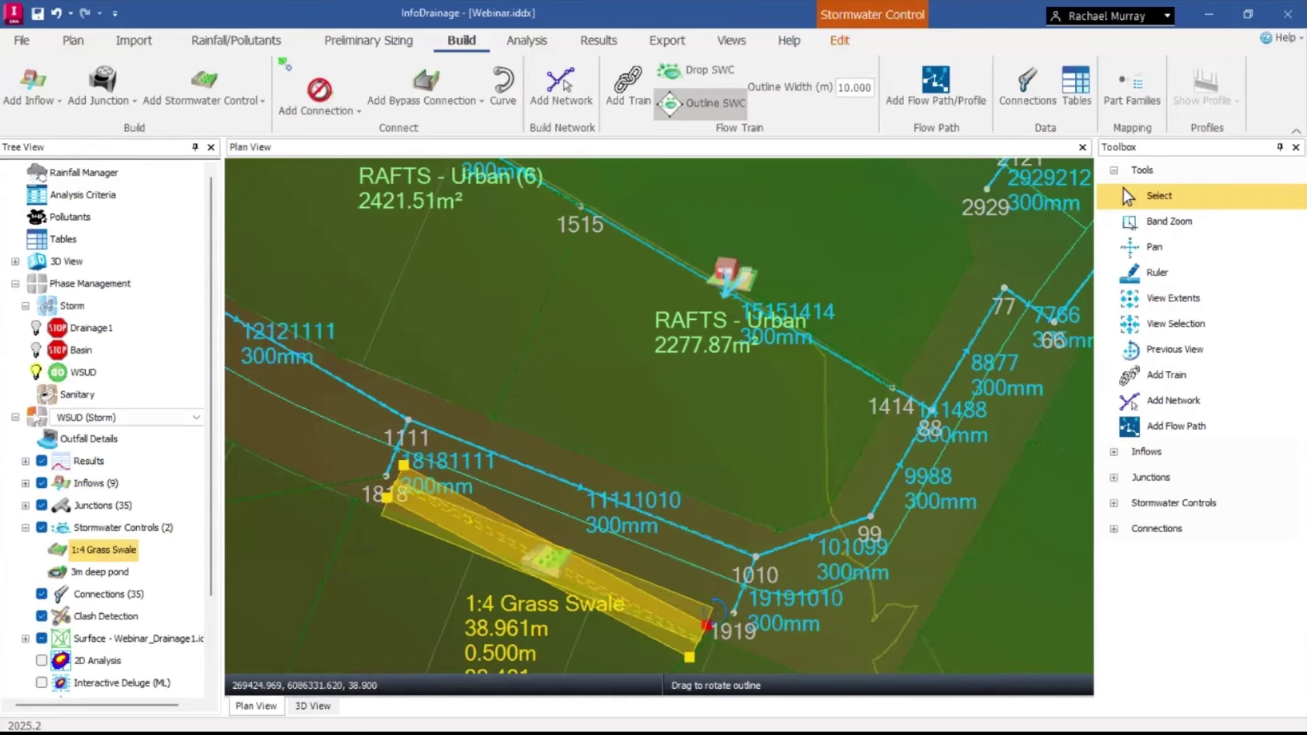
pyautogui.moveTo(716, 608); pyautogui.dragTo(722, 601)
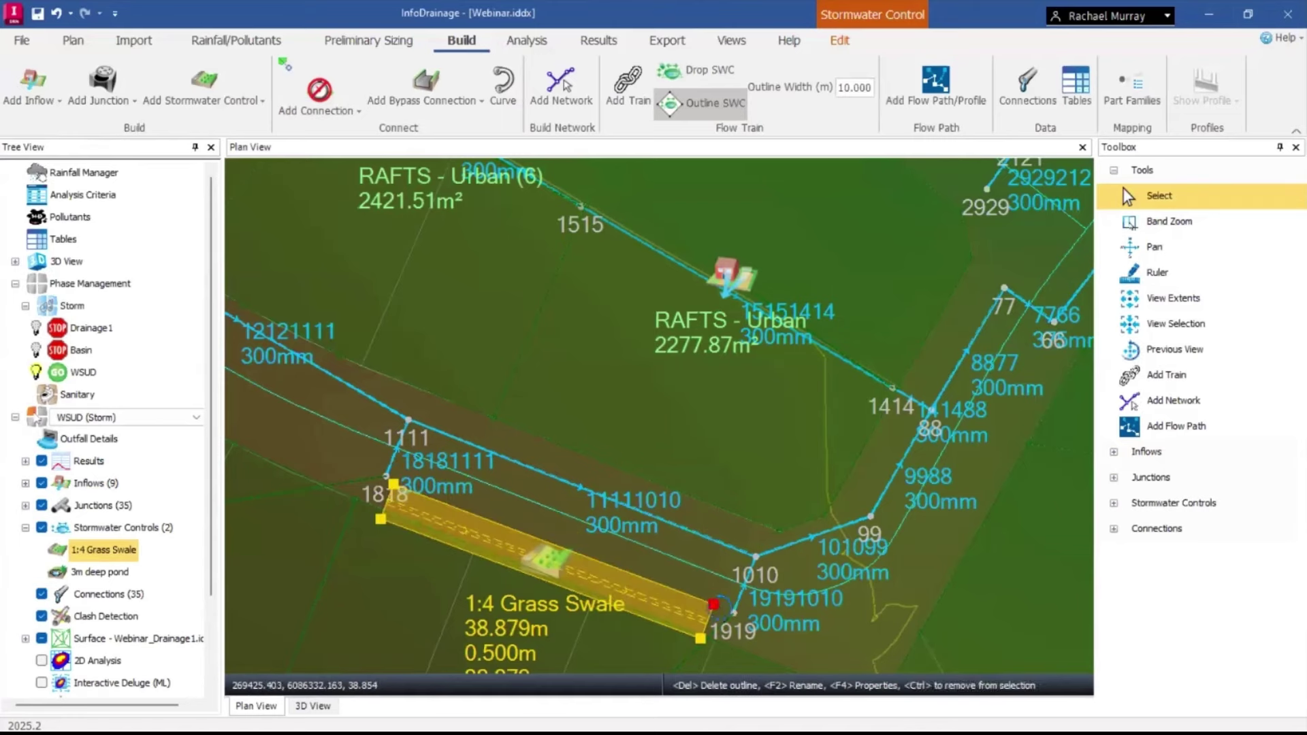
pyautogui.moveTo(618, 581); pyautogui.dragTo(629, 569)
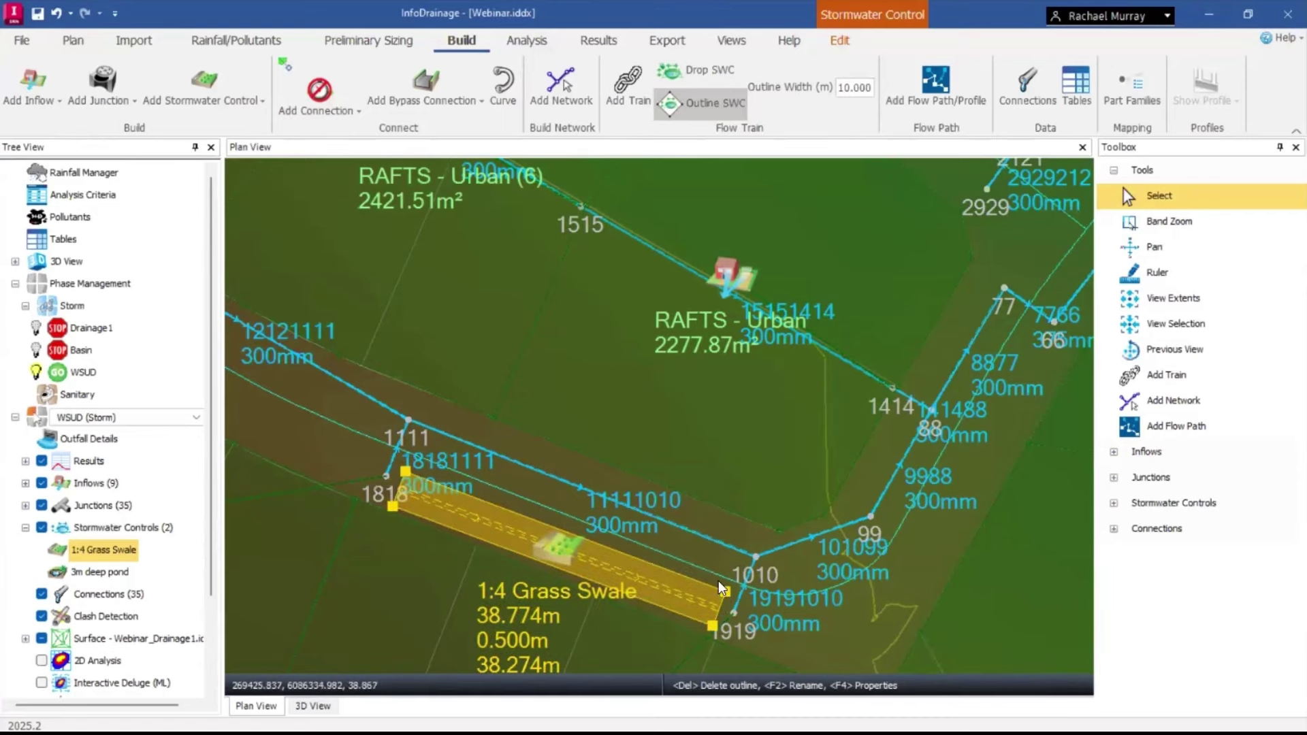
pyautogui.press('Escape')
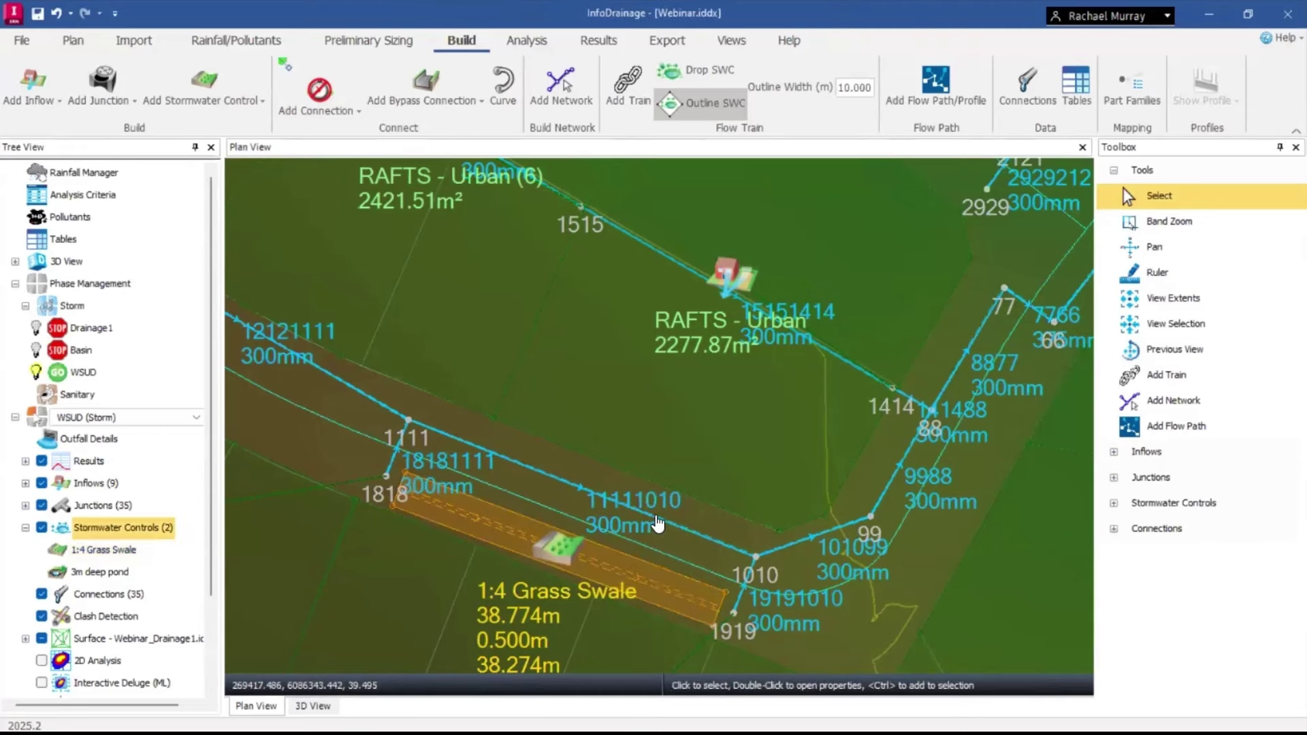
# Connect junction 1818's existing outlet to the upstream end of the 1:4 Grass Swale.
pyautogui.scroll(1, 556, 565)
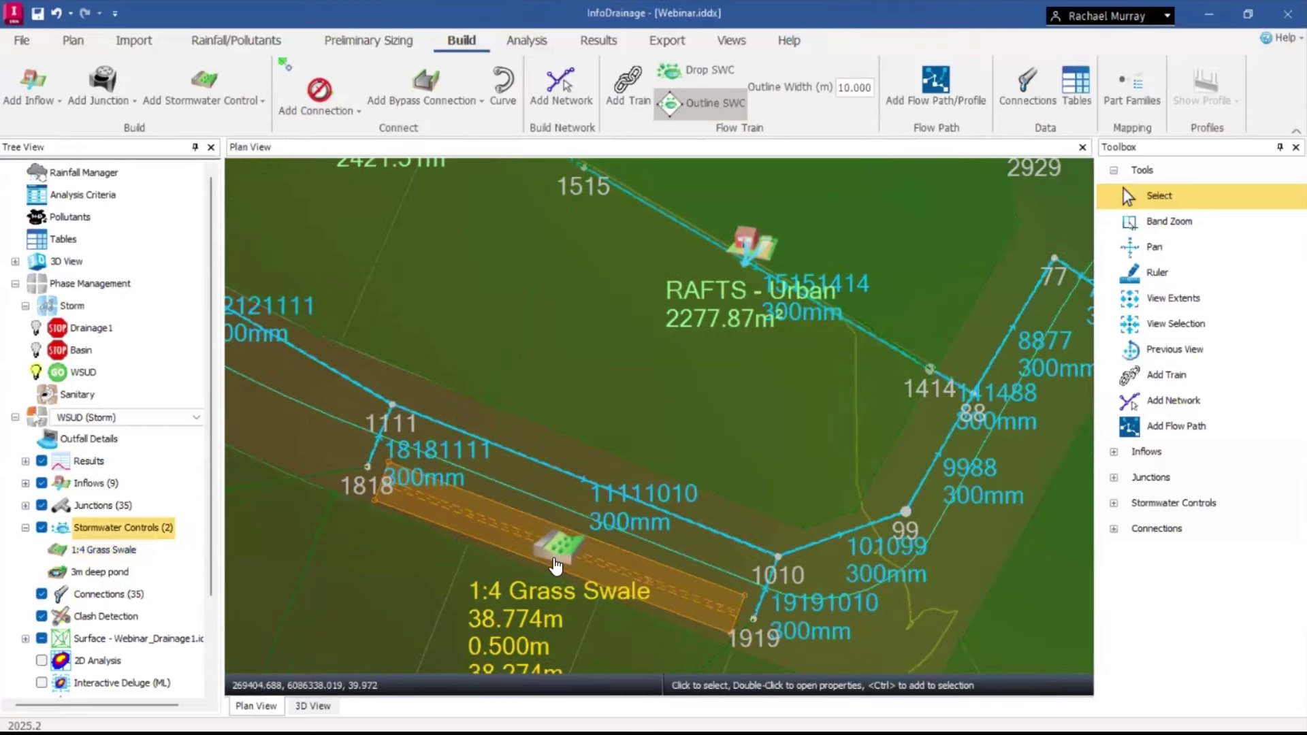
pyautogui.scroll(1, 556, 565)
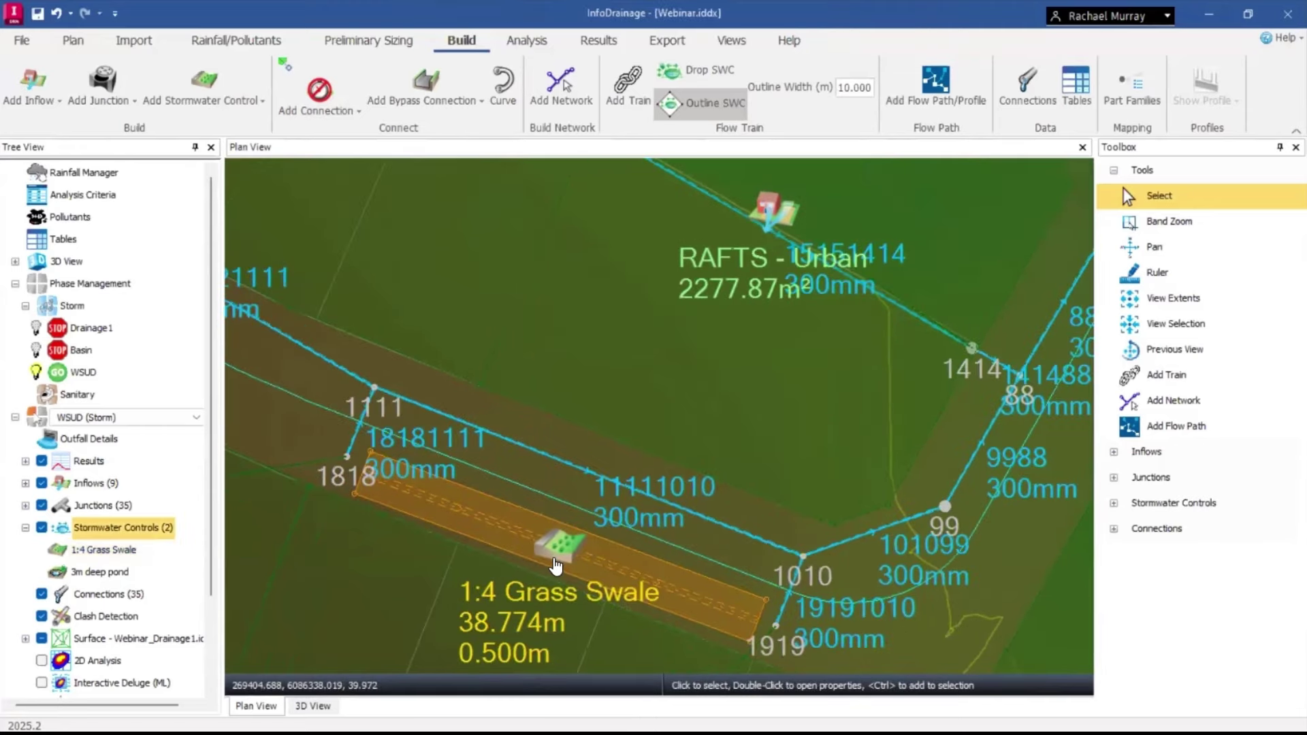
pyautogui.click(332, 97)
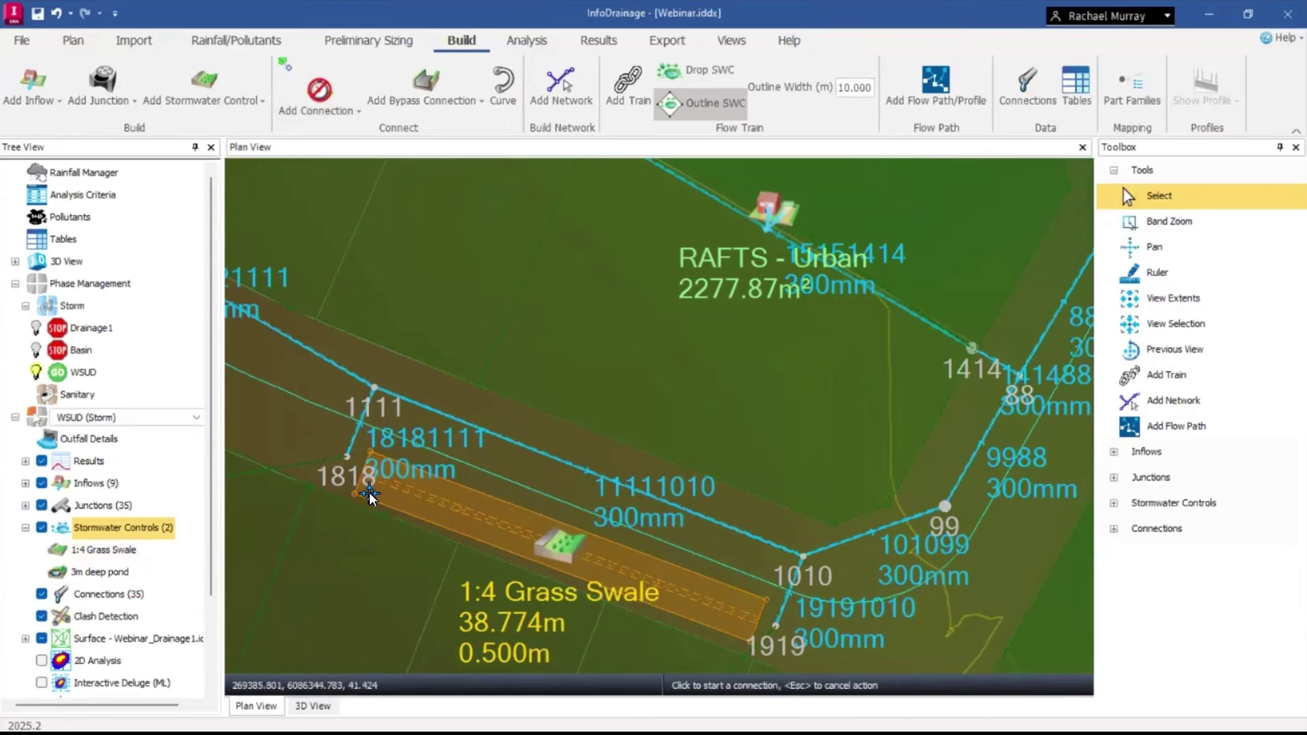
pyautogui.click(369, 496)
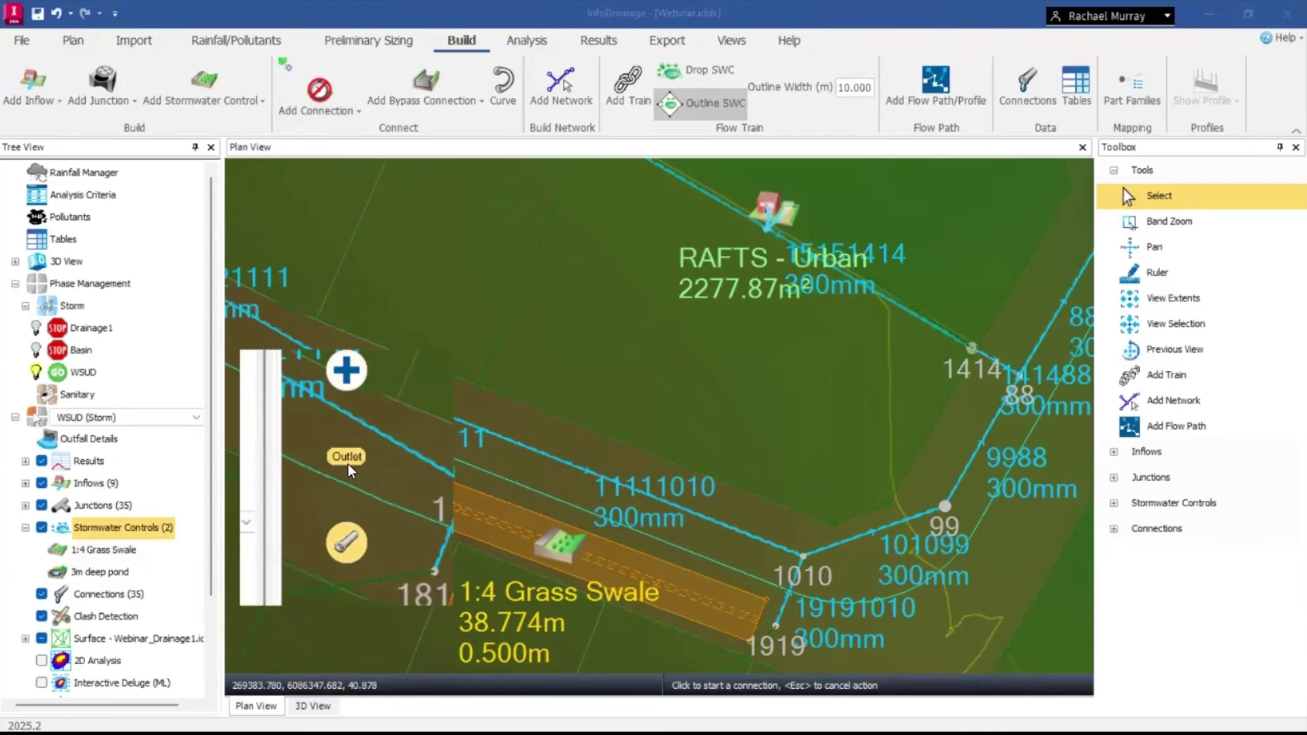
pyautogui.click(354, 459)
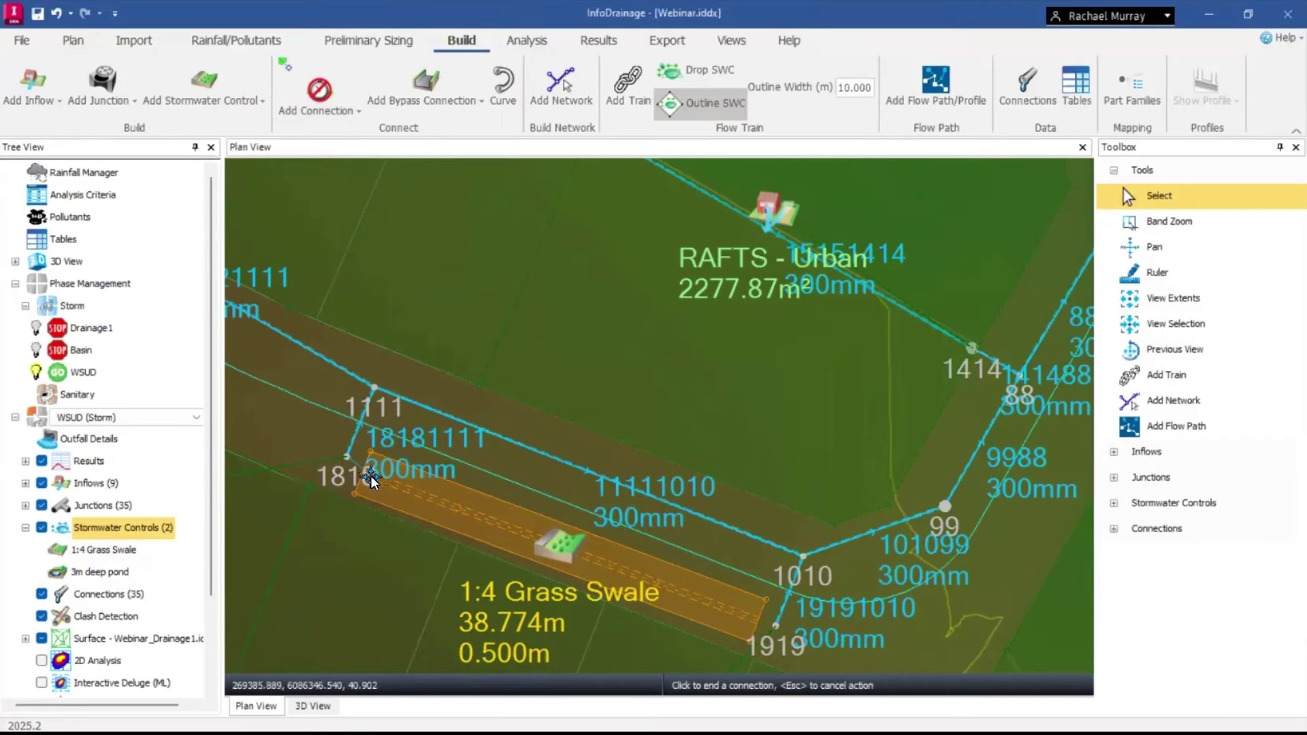
pyautogui.click(884, 661)
pyautogui.click(783, 545)
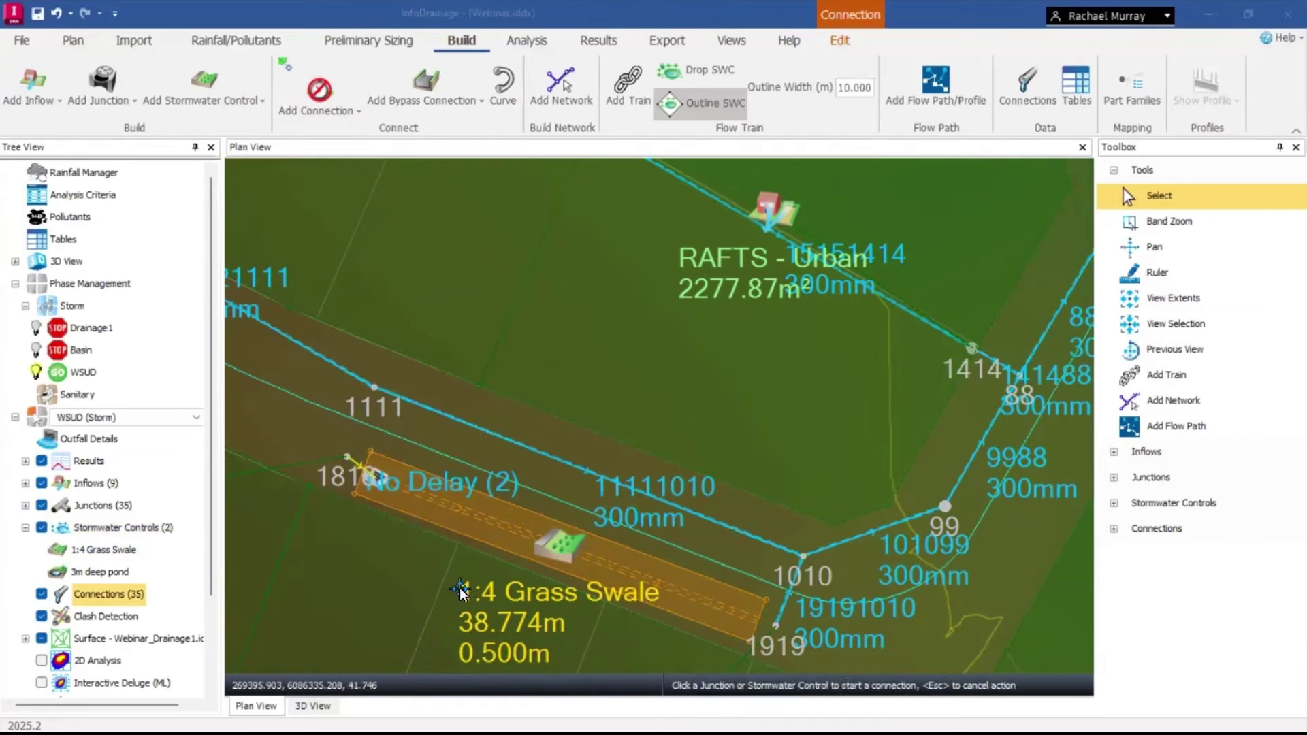
# Connect the downstream end of the 1:4 Grass Swale to junction 1919 using a new inlet.
pyautogui.click(774, 627)
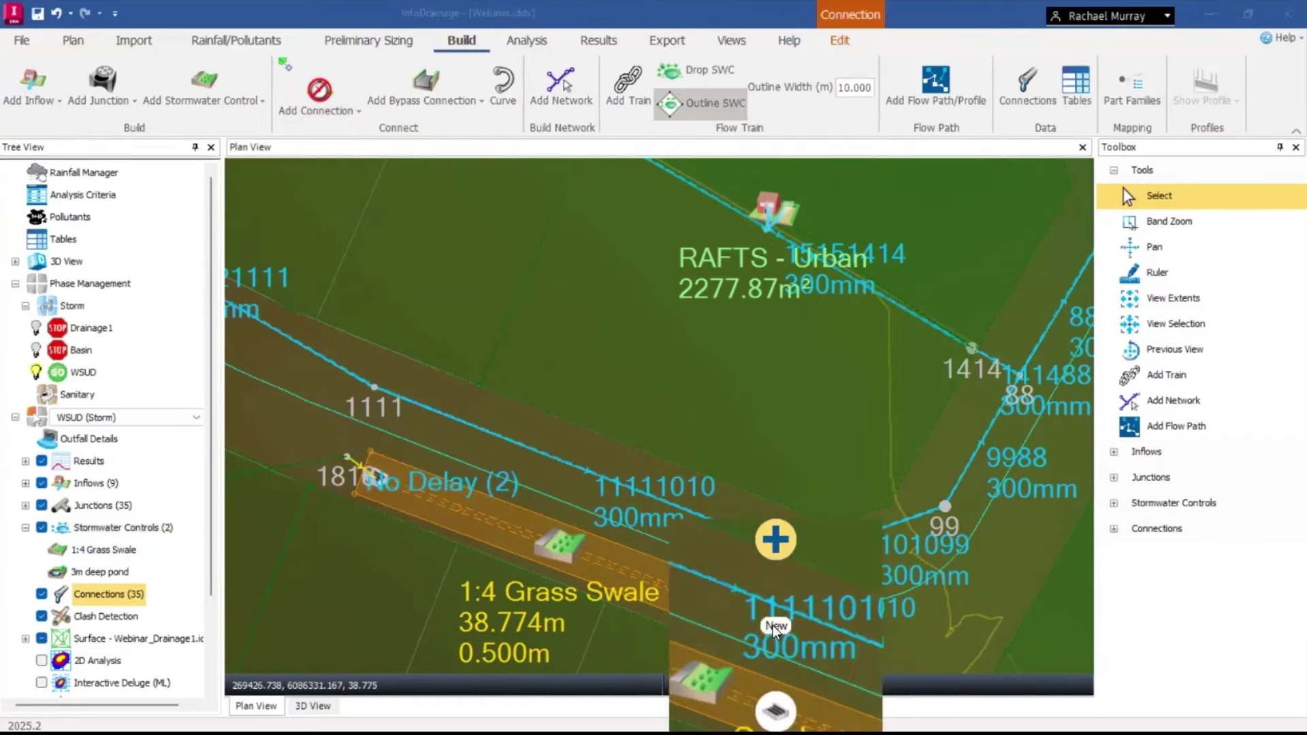
pyautogui.click(775, 626)
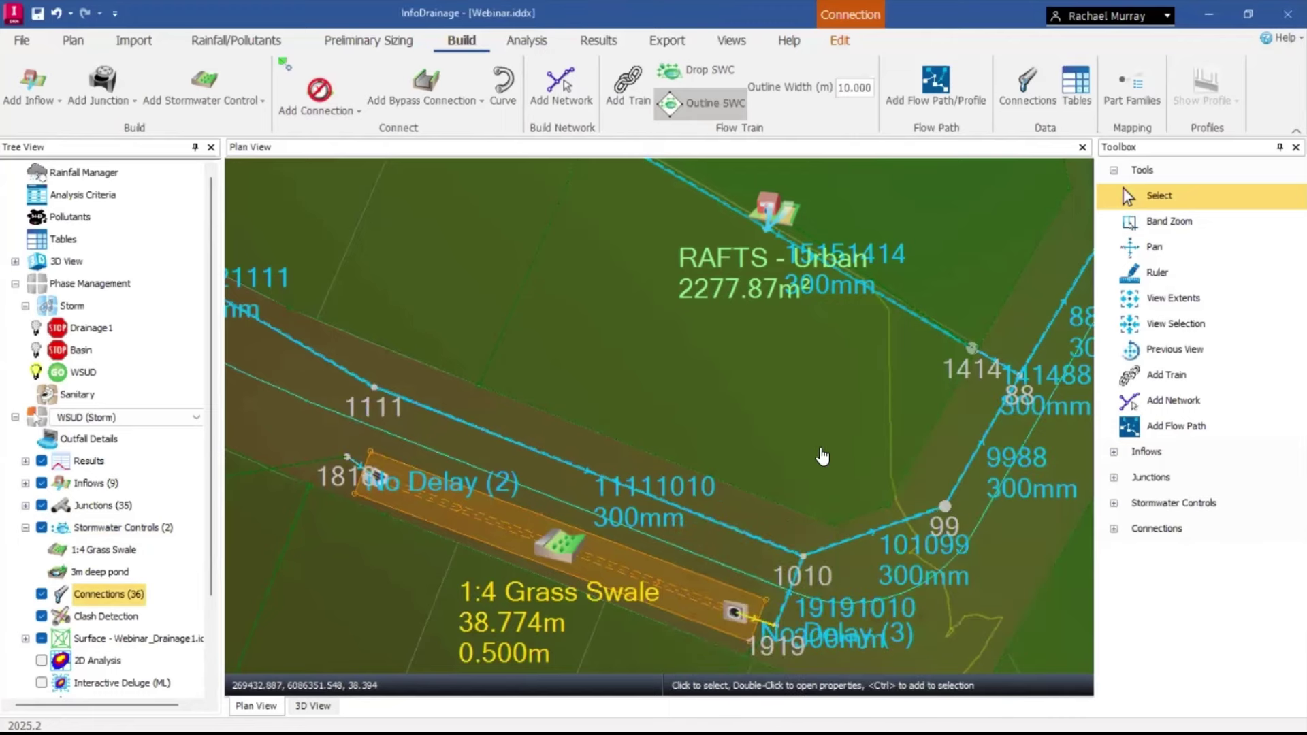
pyautogui.press('Escape')
# Change the 1:4 Grass Swale's outlet type to Weir with a width of 1 m.
pyautogui.click(737, 615)
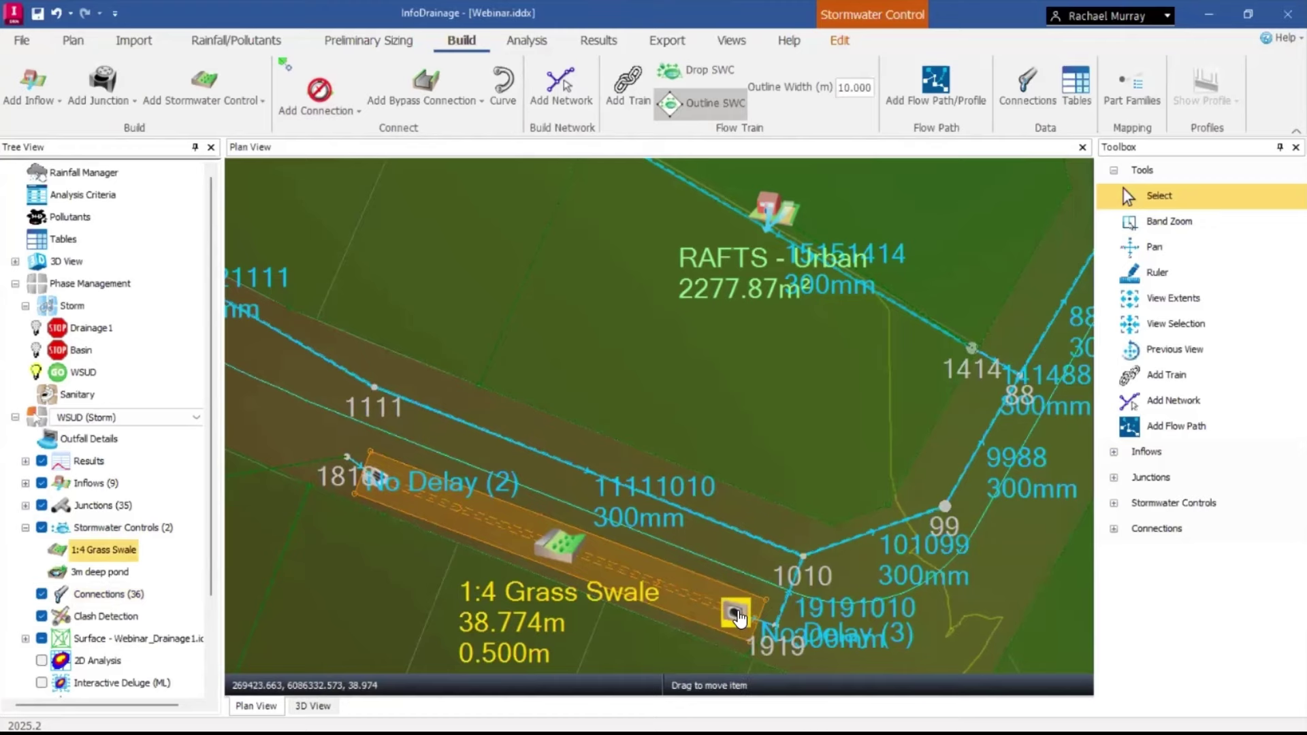
pyautogui.doubleClick(737, 616)
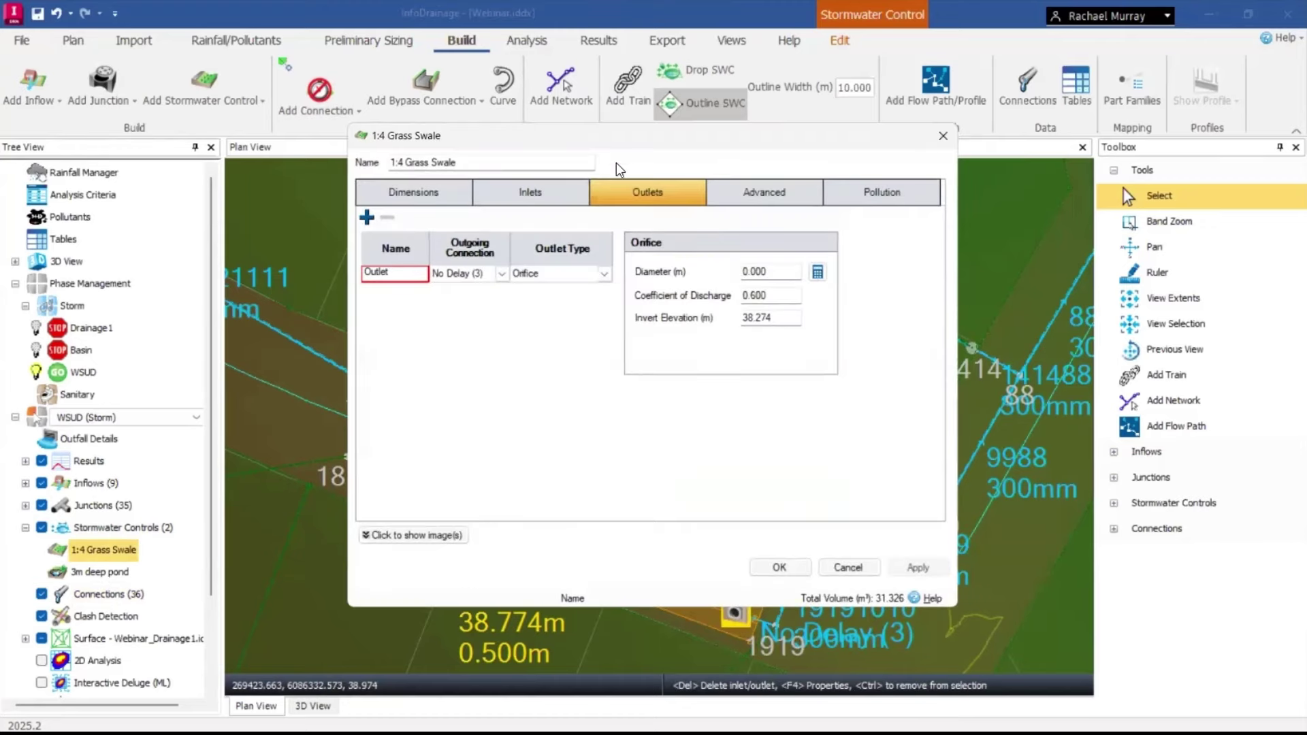
pyautogui.click(604, 273)
pyautogui.click(549, 355)
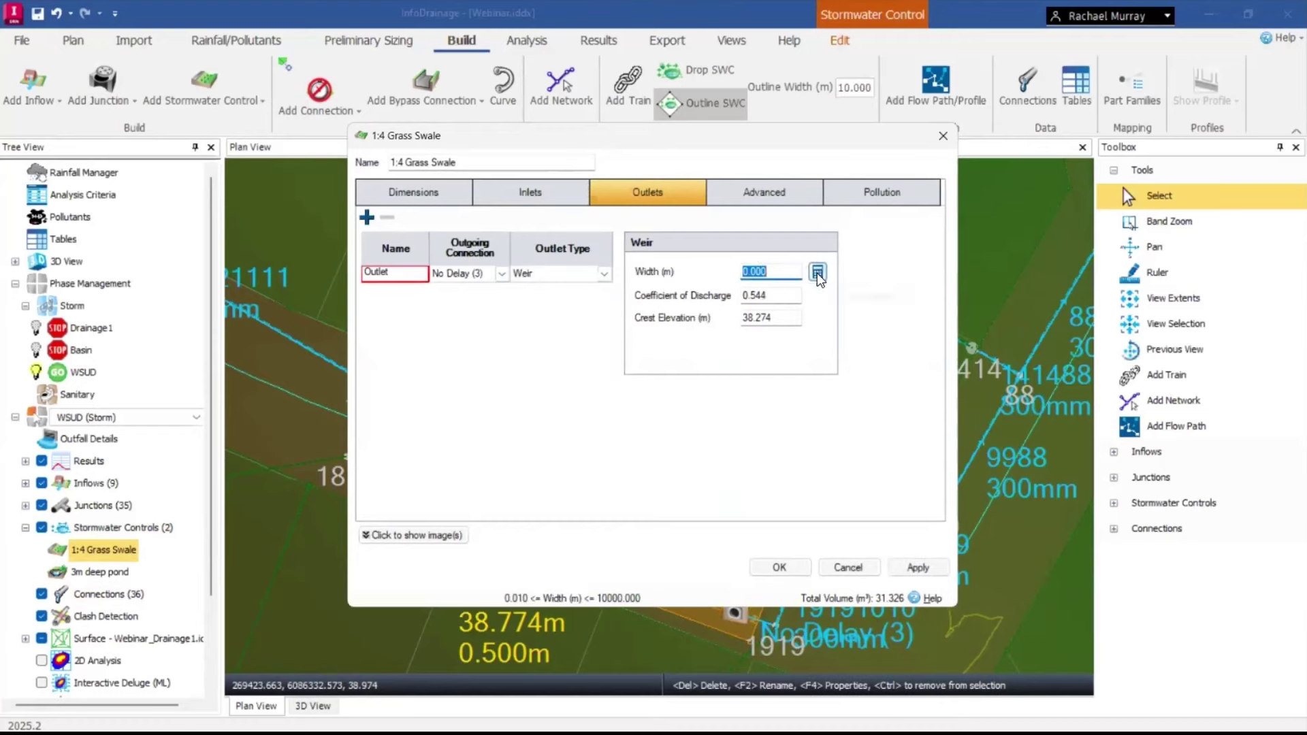
pyautogui.write('1')
# Show the 1:4 Grass Swale's dimension settings and move its dialog aside to uncover more of the plan.
pyautogui.click(439, 195)
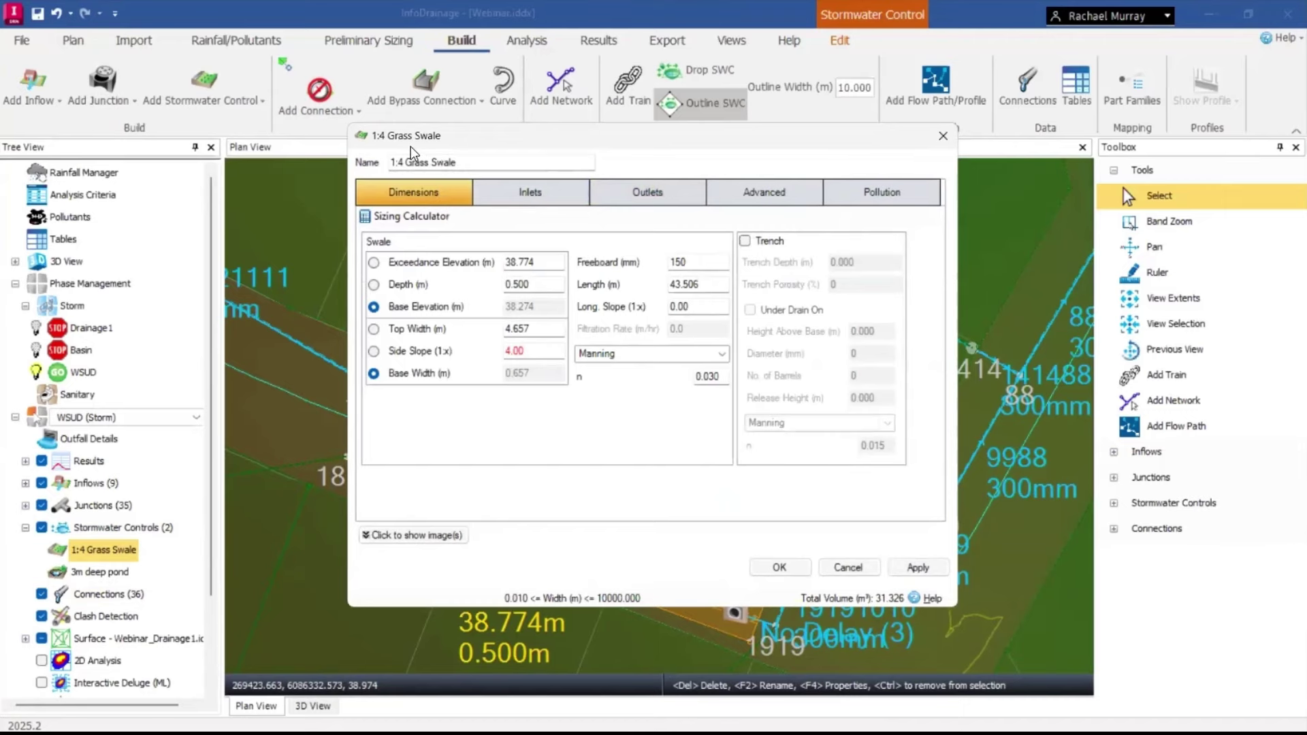
pyautogui.moveTo(427, 140); pyautogui.dragTo(479, 133)
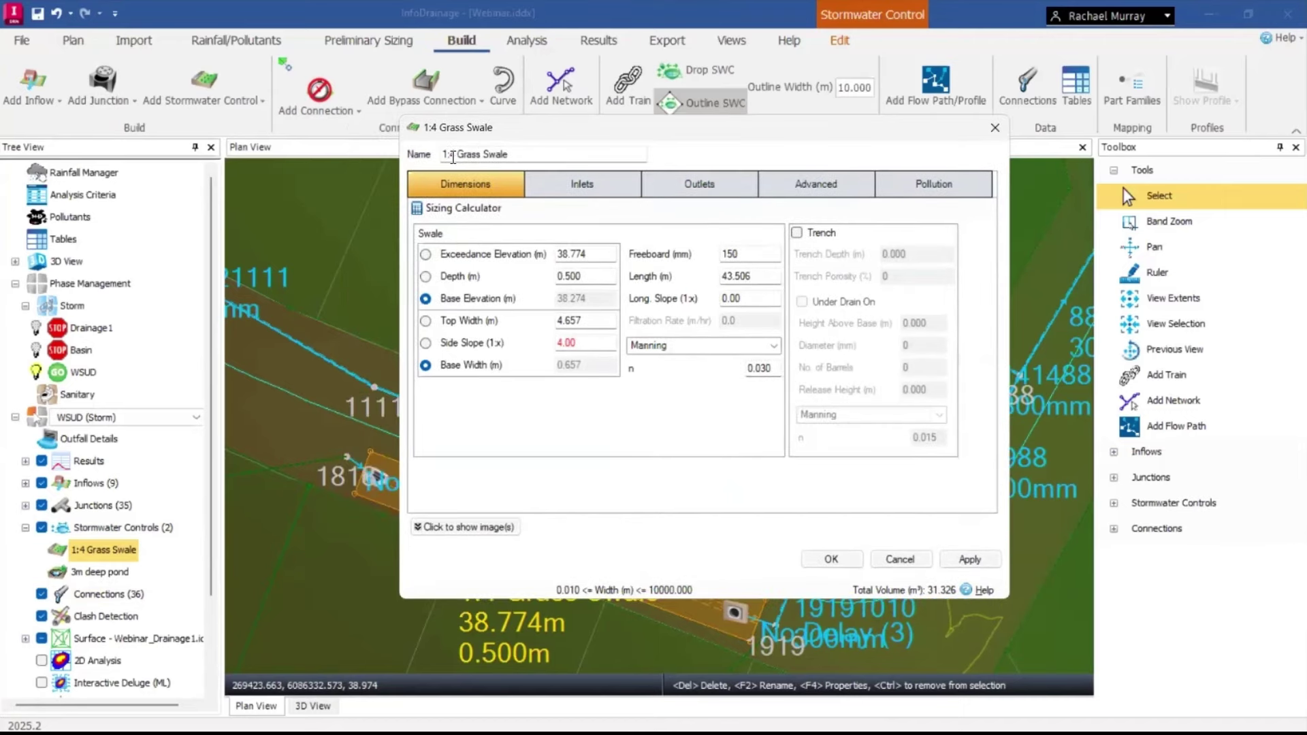
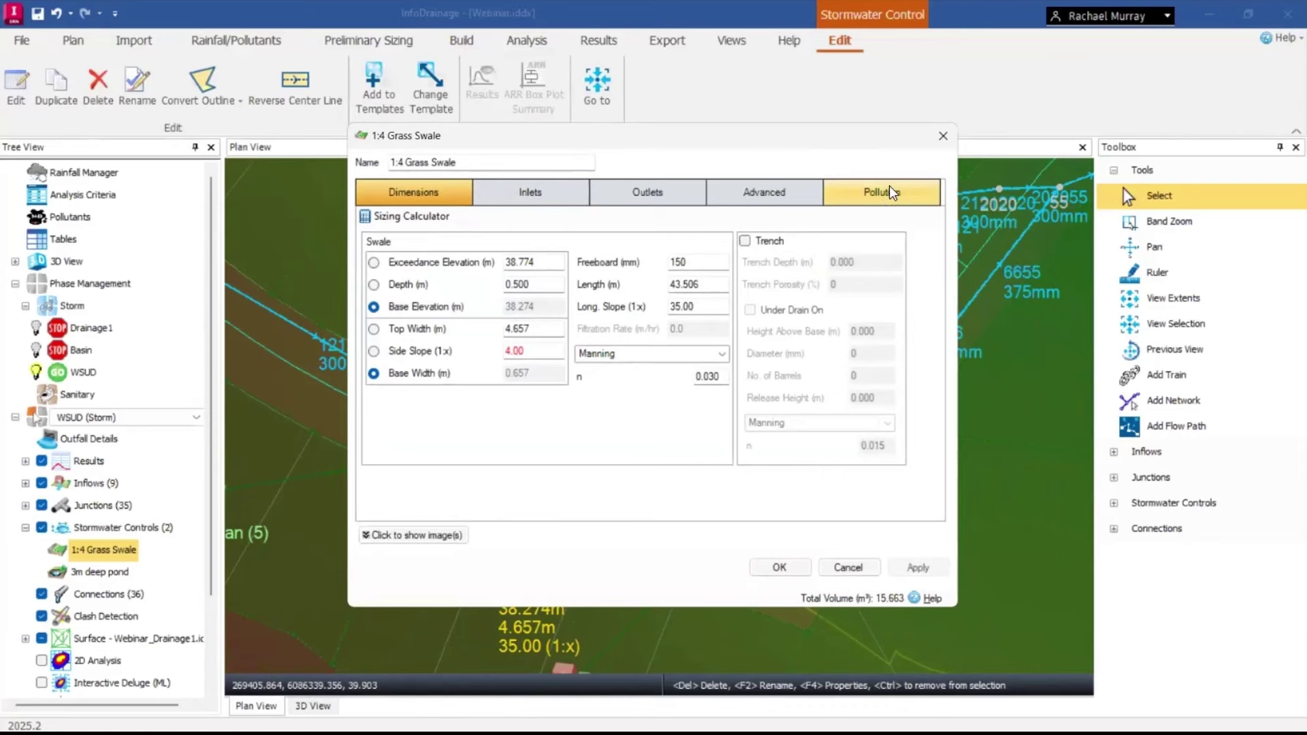
# Set the 1:4 Grass Swale's TSS removal for the swale aspect to 50%, keeping the Percentage Removal method.
pyautogui.click(890, 185)
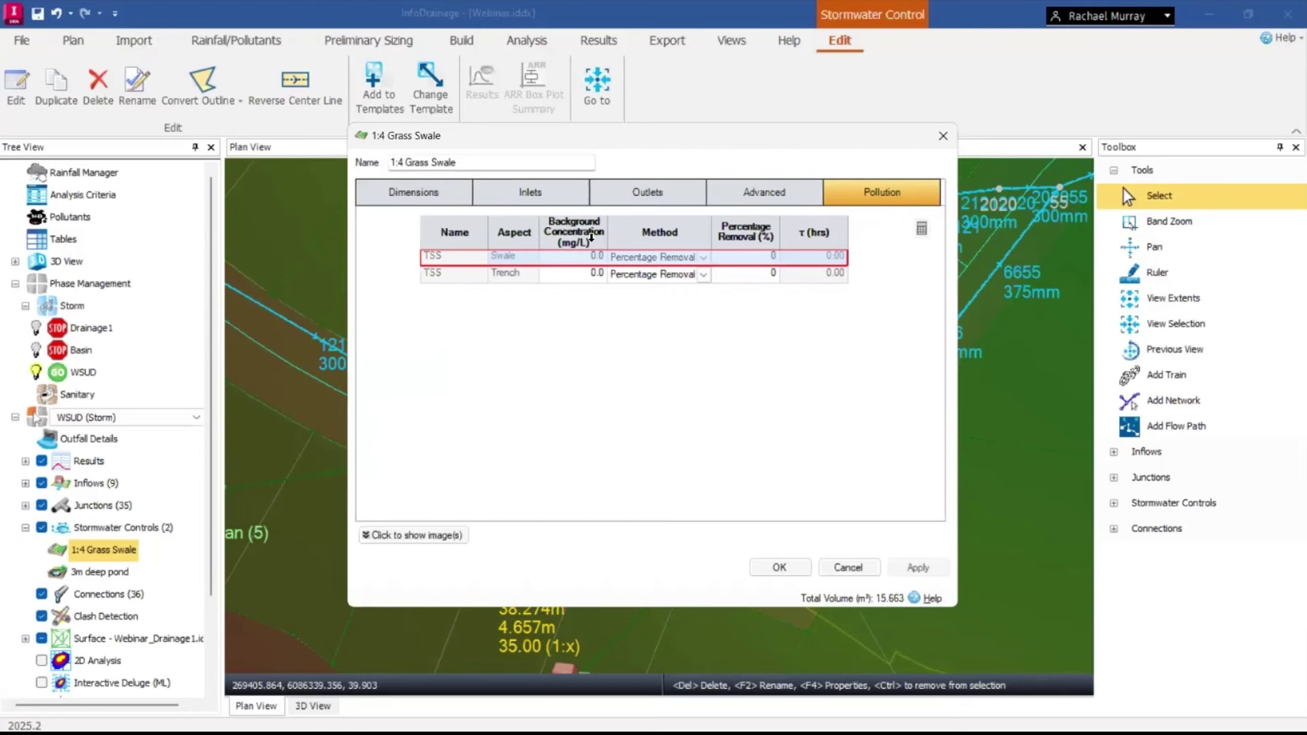
pyautogui.click(701, 257)
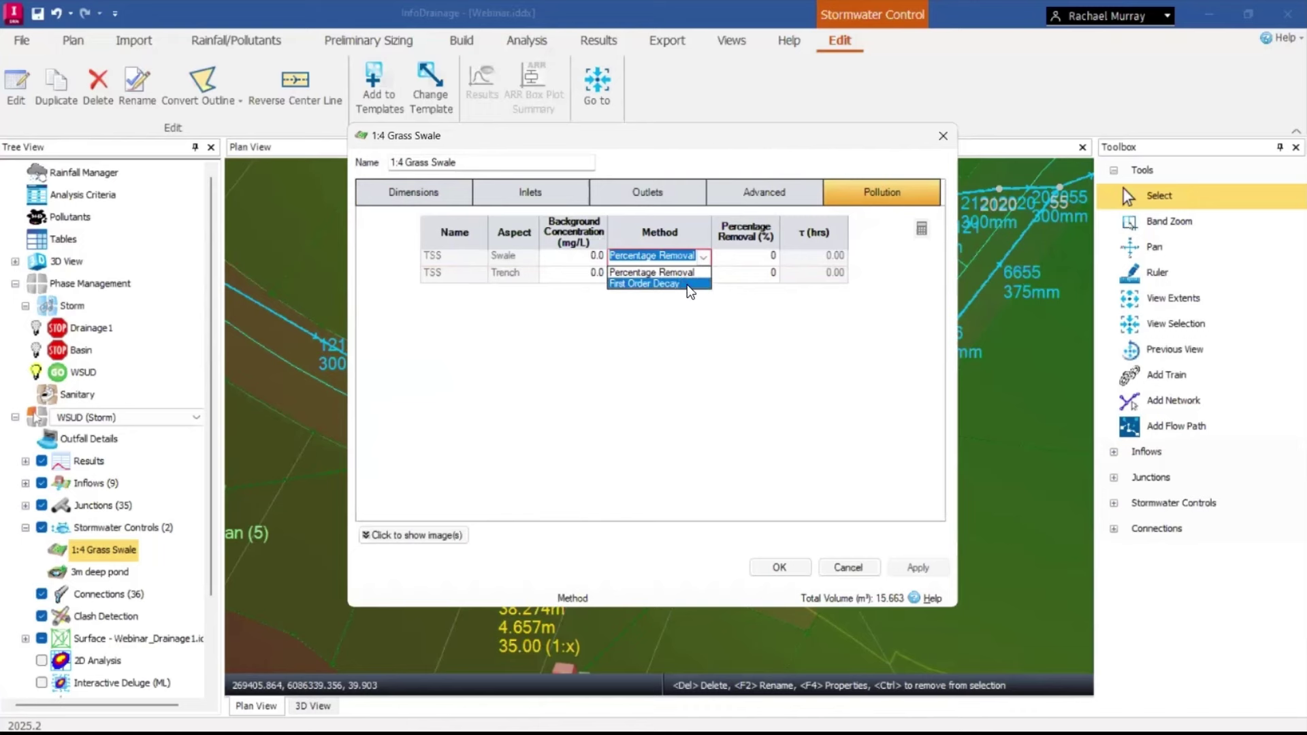
pyautogui.click(687, 316)
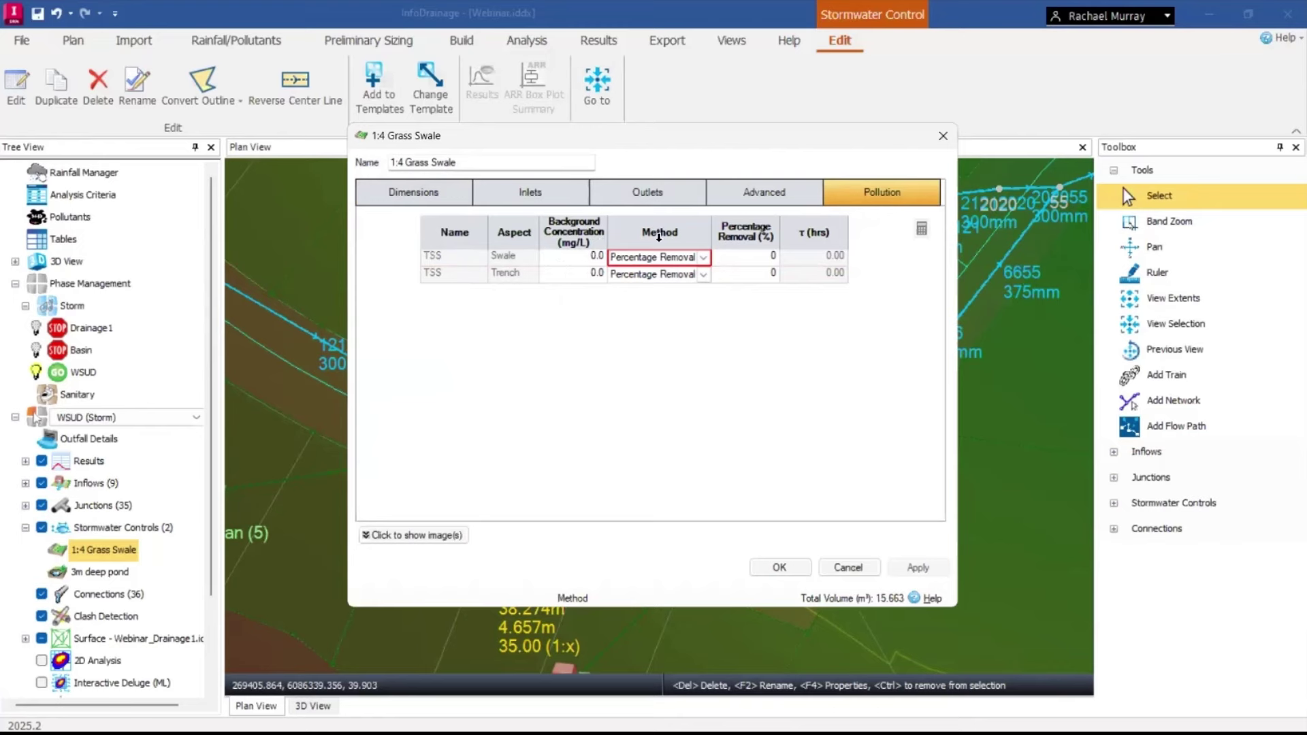
pyautogui.click(763, 257)
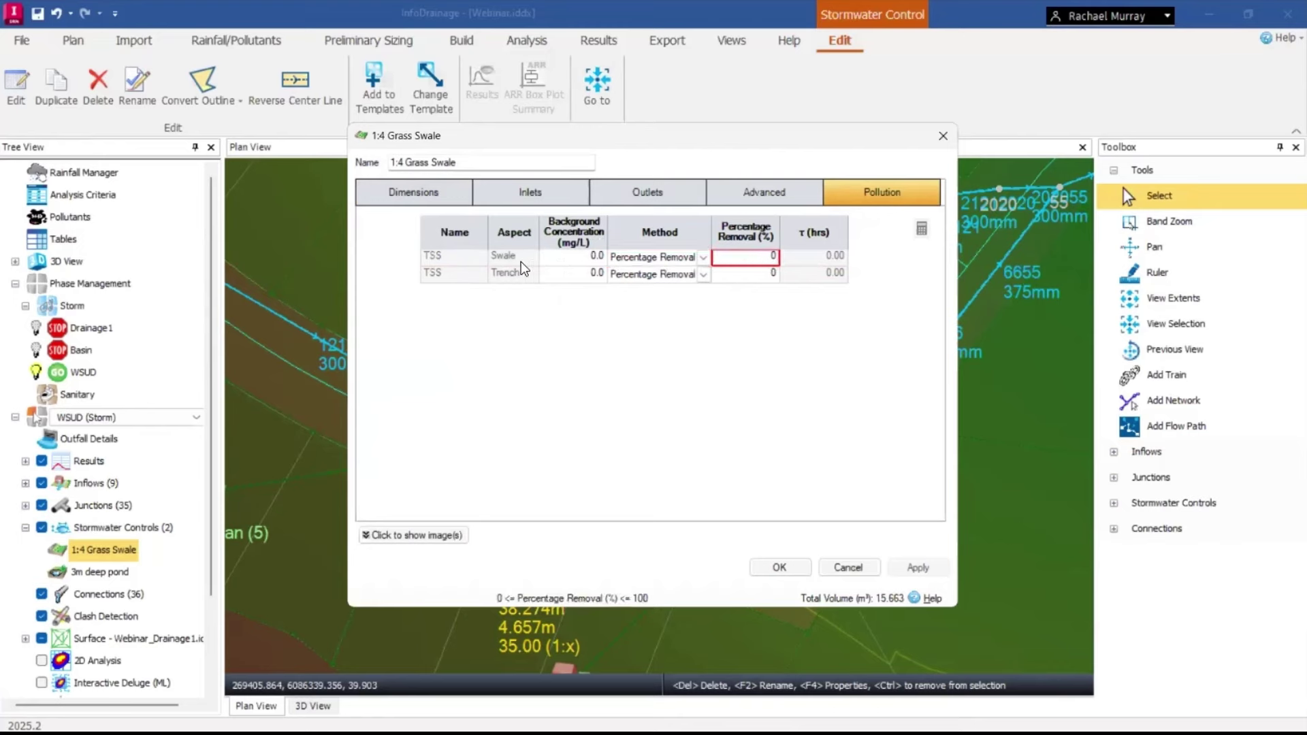
pyautogui.write('50')
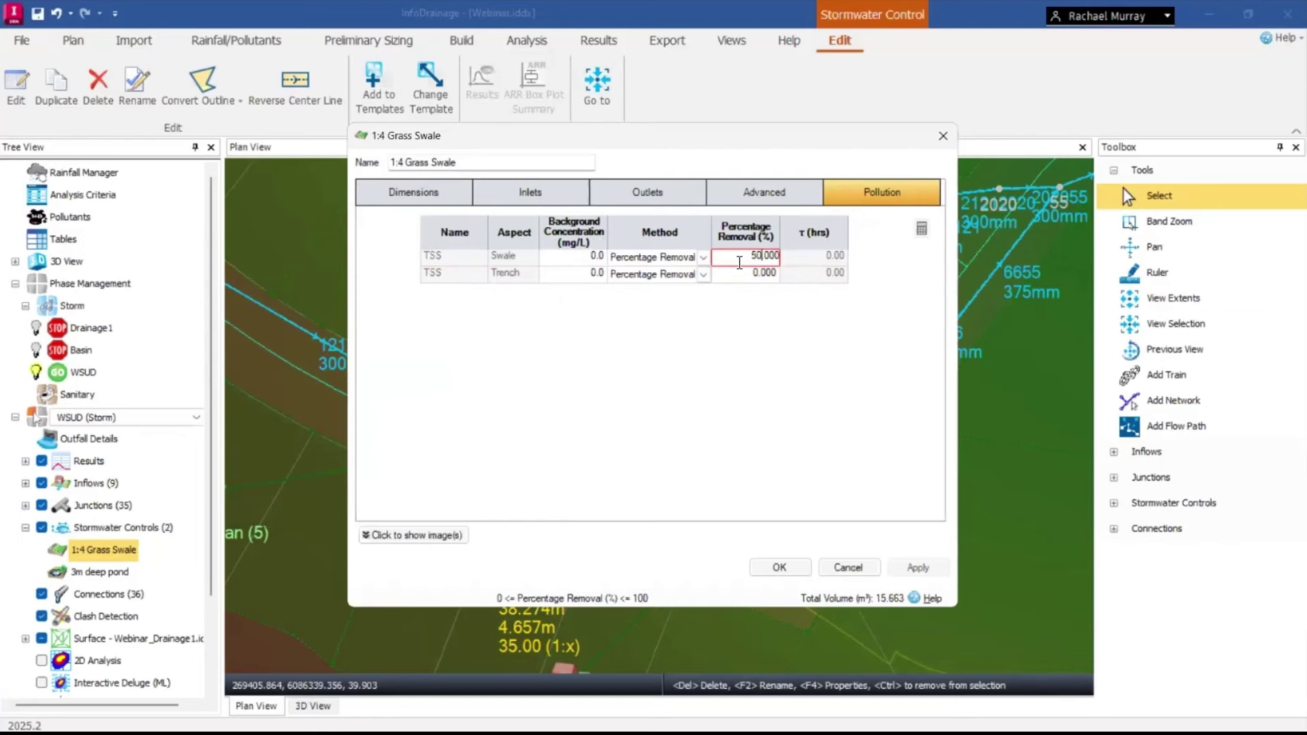
pyautogui.press('Tab')
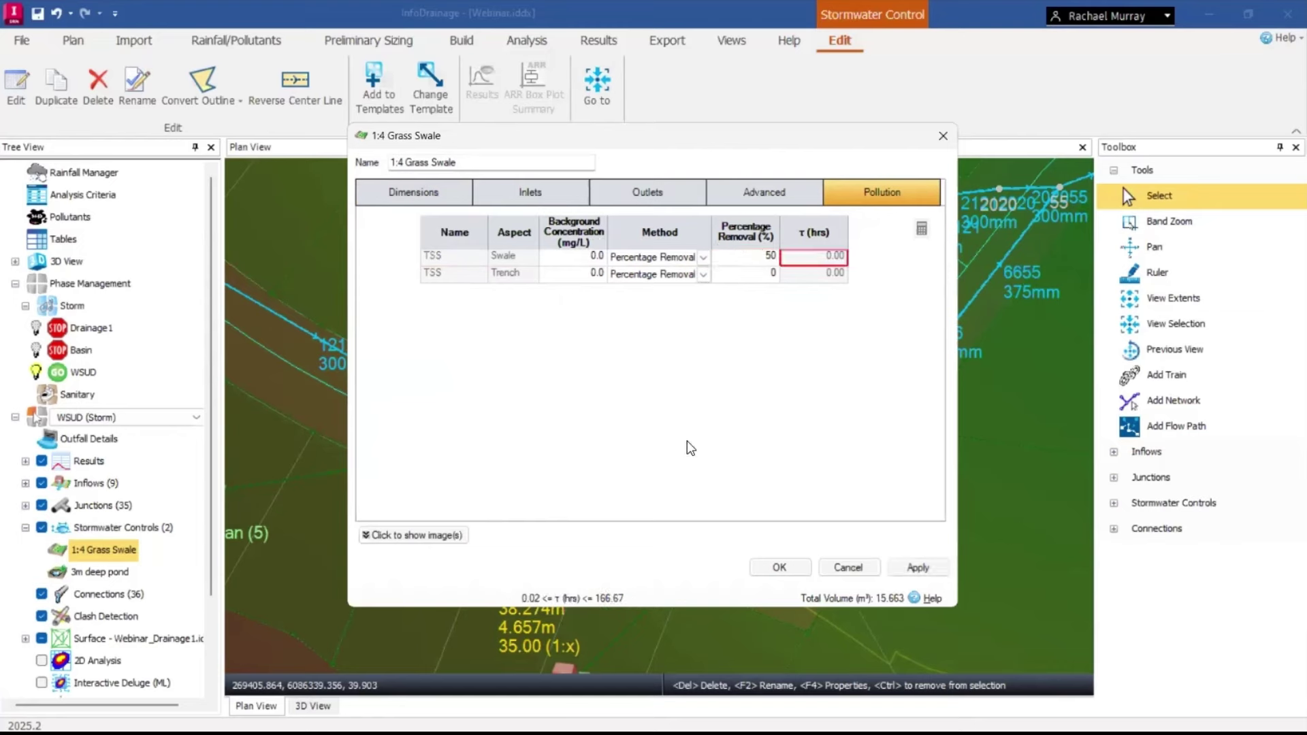
pyautogui.click(797, 566)
# Set the TSS pollutant concentration of the RAFTS - Urban (5) inflow to 0.178 mg/L.
pyautogui.scroll(-3, 831, 412)
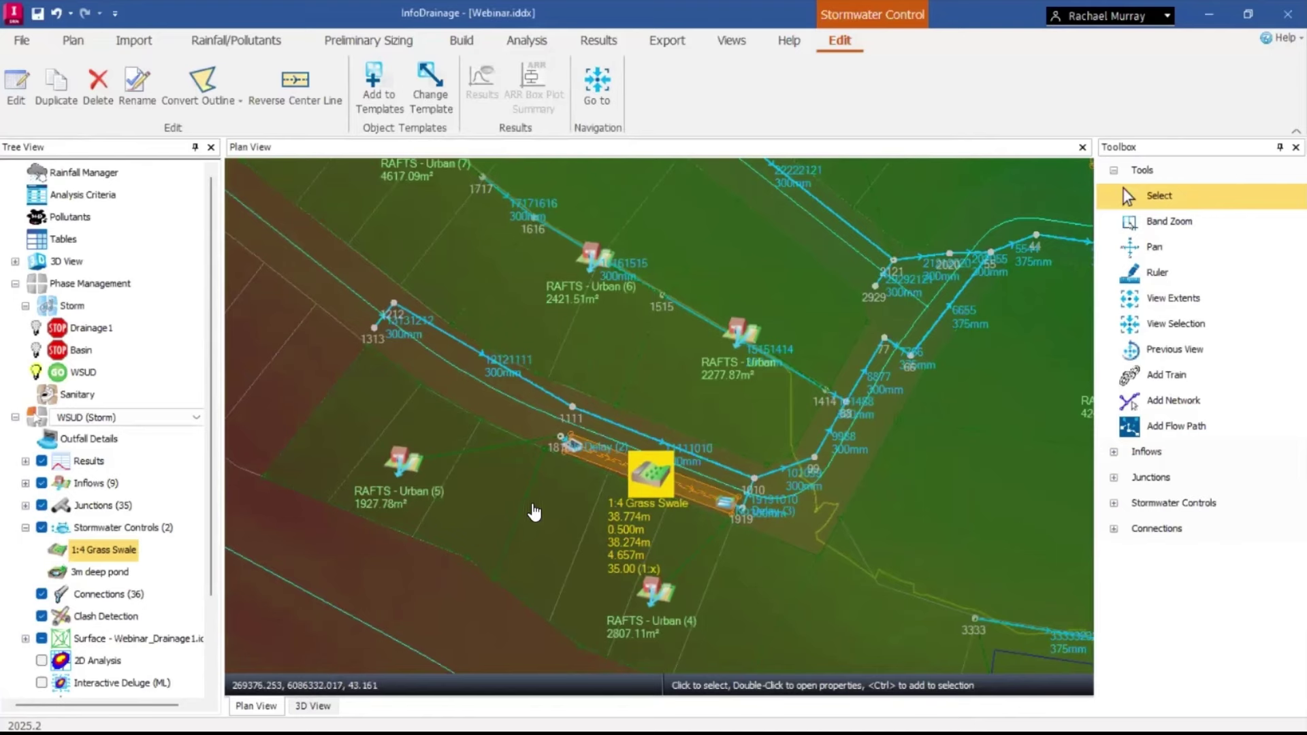
pyautogui.click(405, 470)
pyautogui.doubleClick(406, 470)
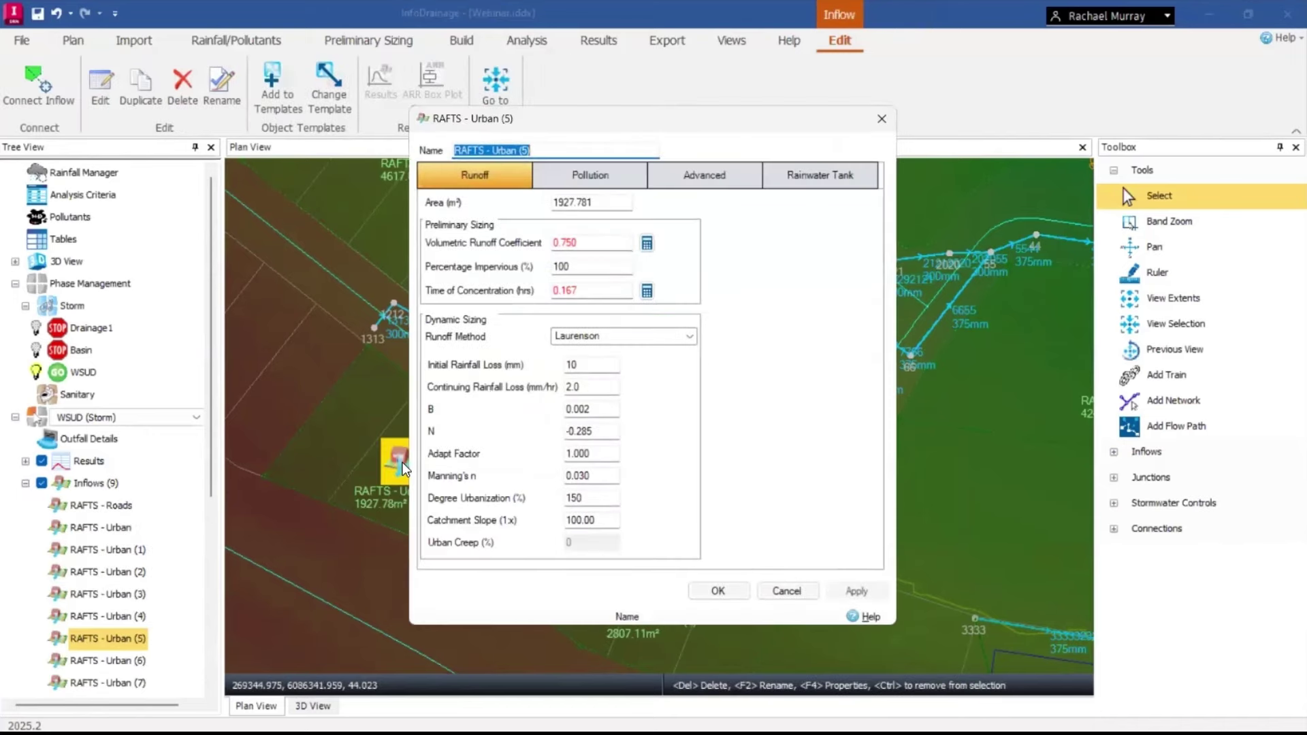
pyautogui.click(637, 182)
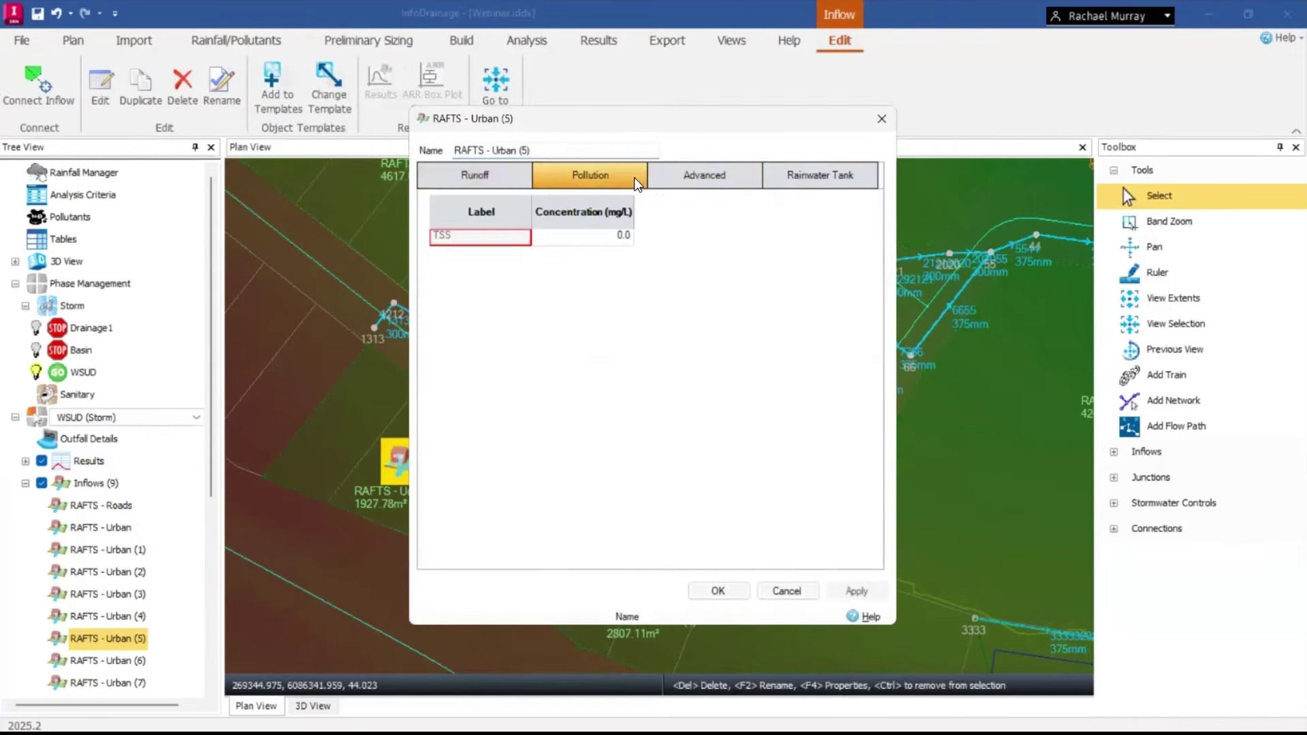
pyautogui.click(611, 244)
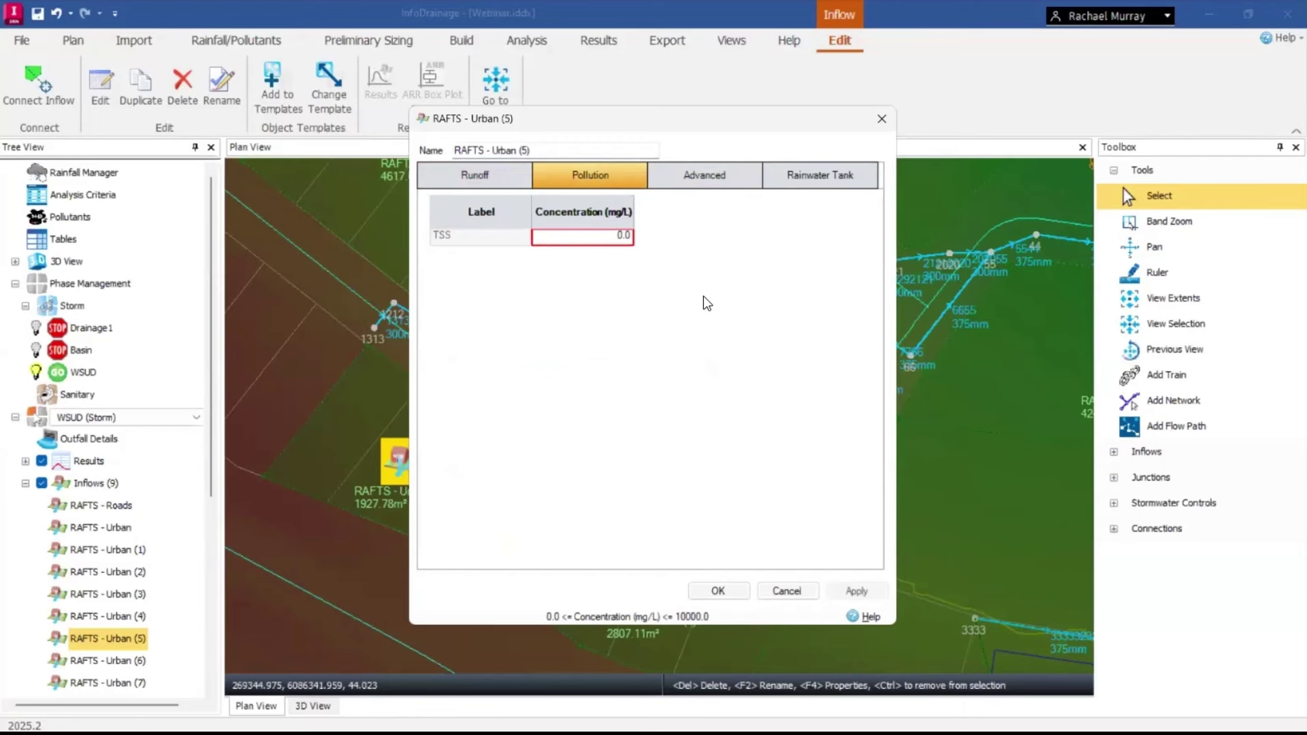
pyautogui.write('0.178')
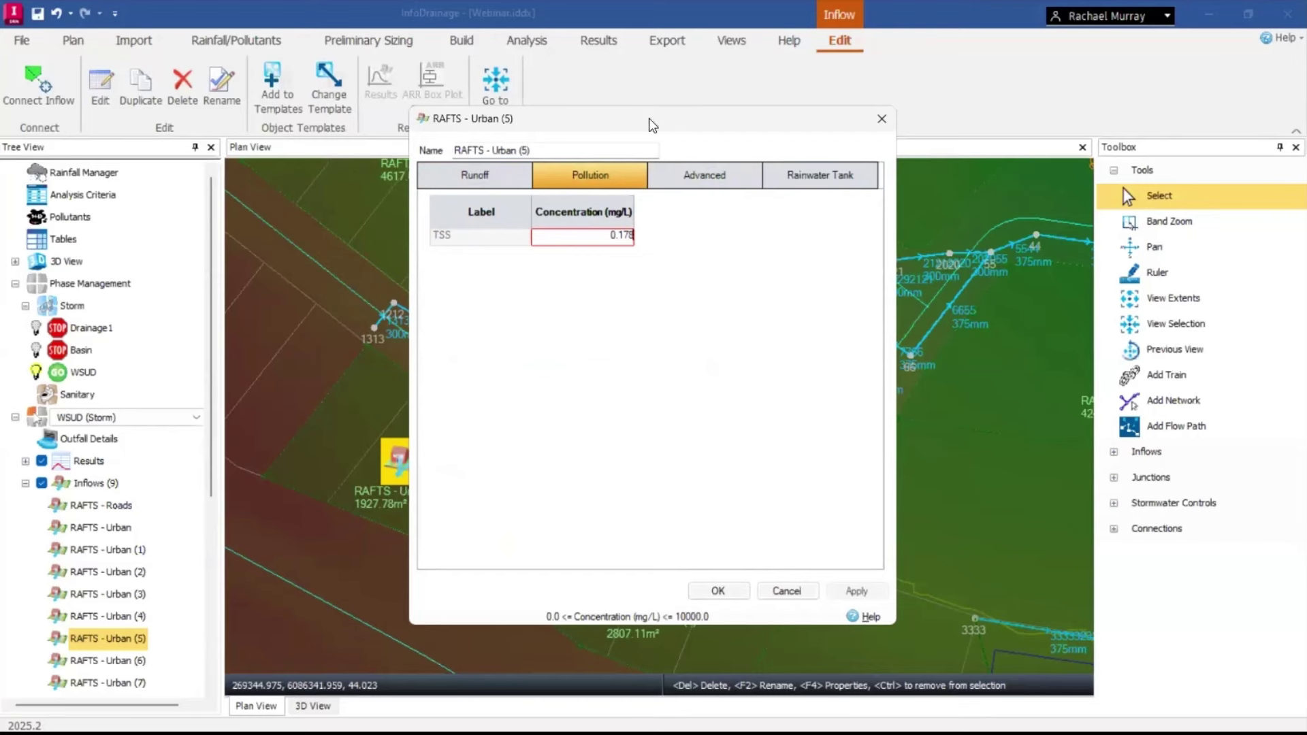
# Enable rainwater tanks for RAFTS - Urban (5), with 3 tanks using both detention and retention.
pyautogui.click(811, 185)
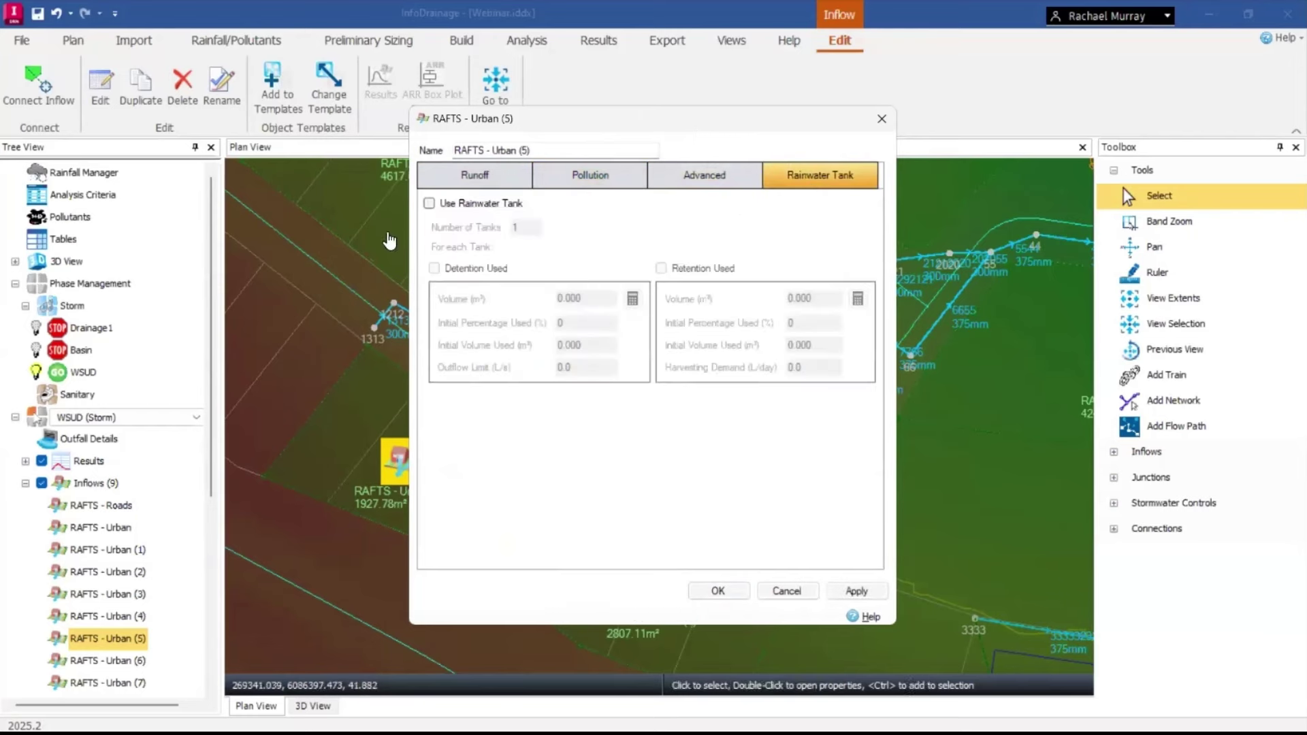
pyautogui.click(467, 206)
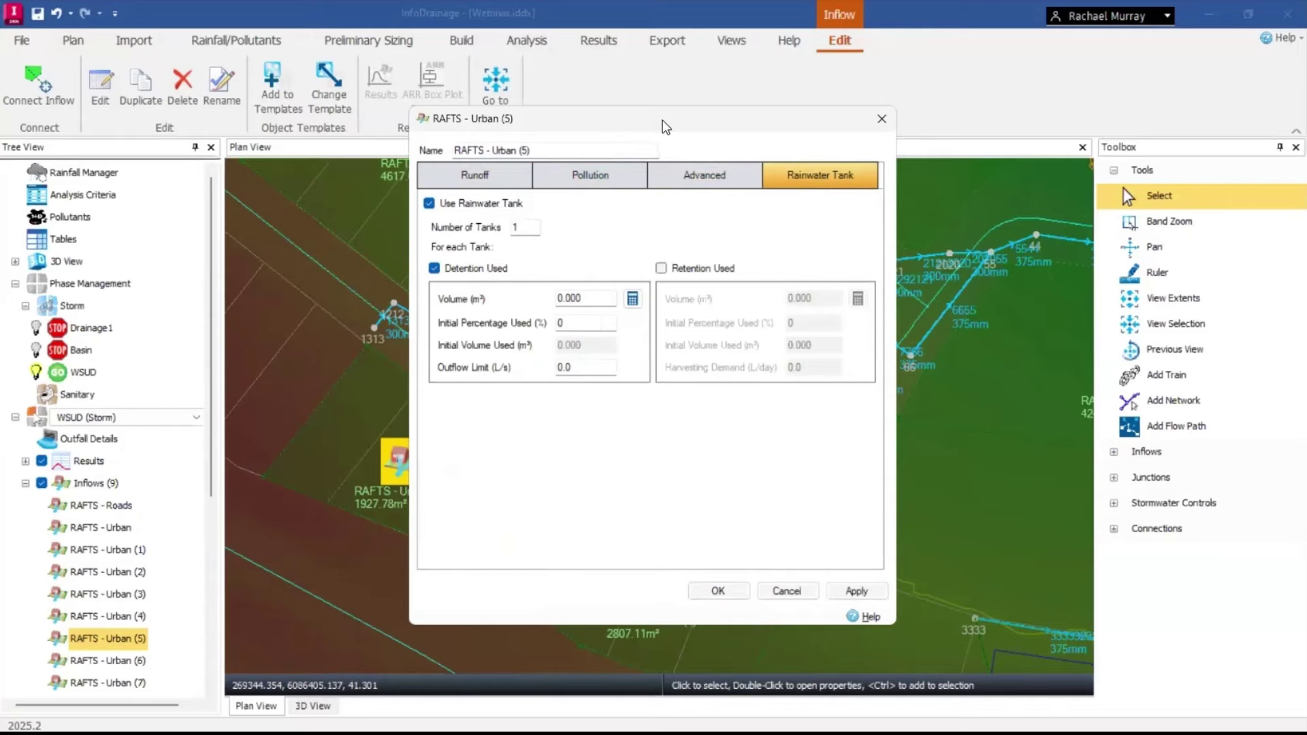
pyautogui.moveTo(672, 121); pyautogui.dragTo(904, 98)
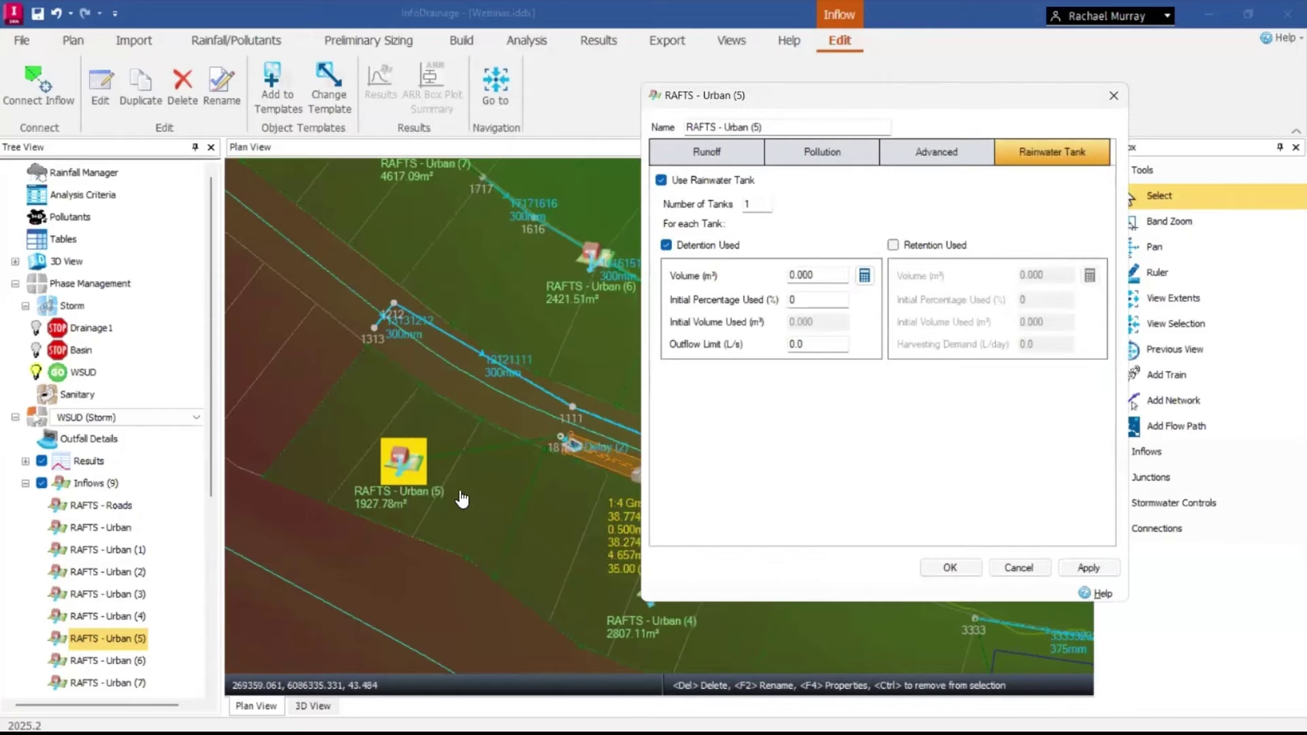
pyautogui.doubleClick(769, 205)
pyautogui.write('3')
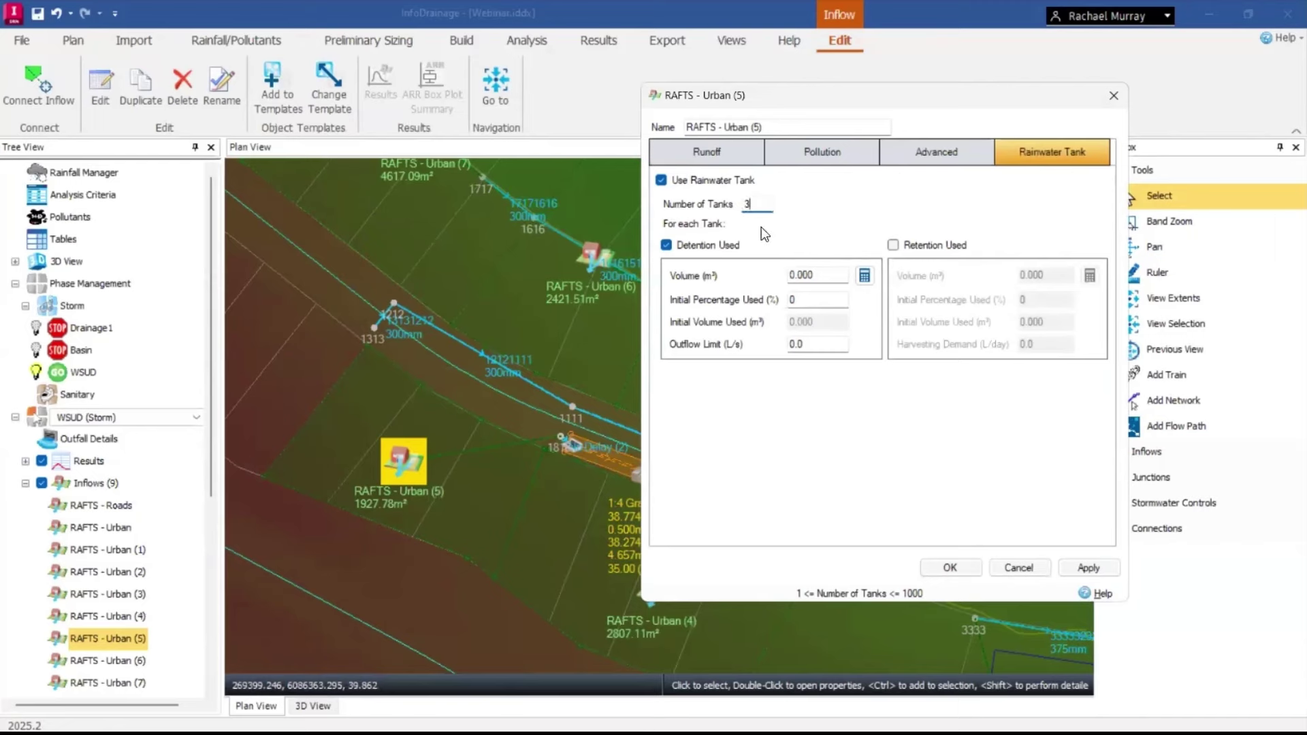
pyautogui.click(937, 245)
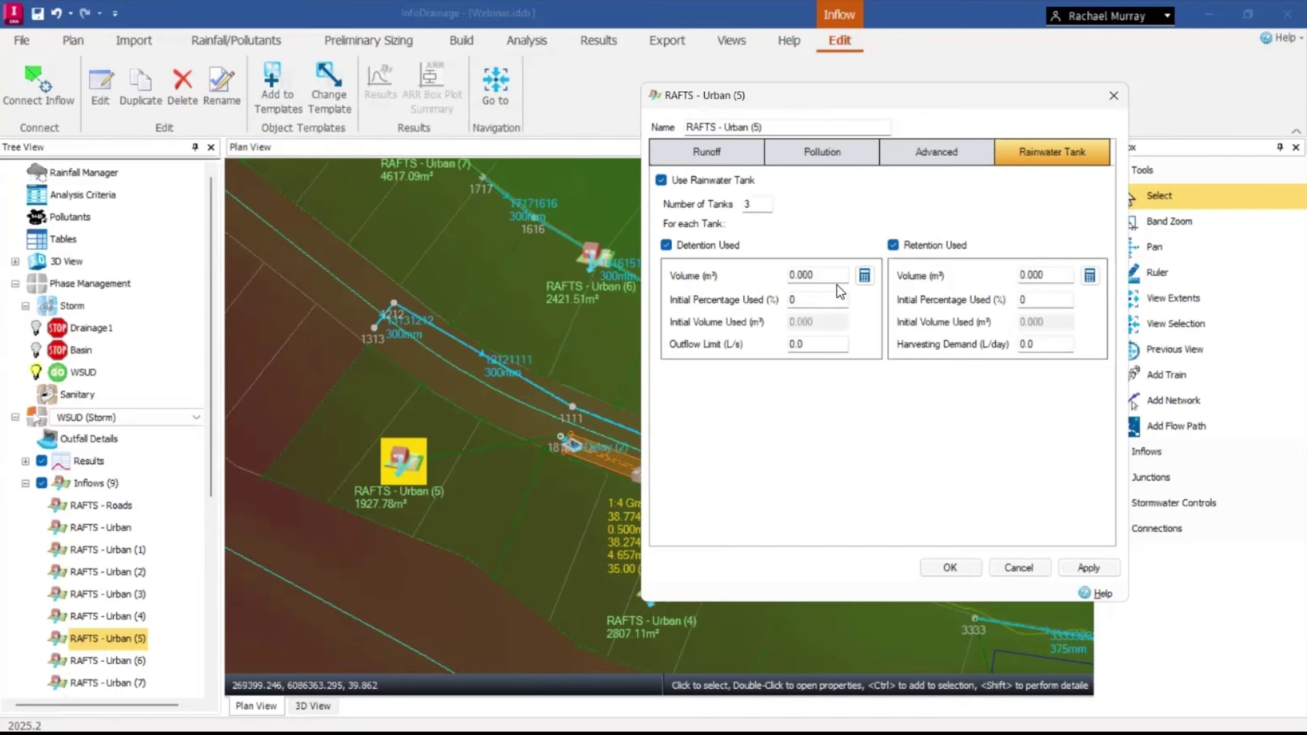
# Set each tank's detention and retention volumes to 1 m³ and the harvesting demand to 60 L/day.
pyautogui.click(814, 274)
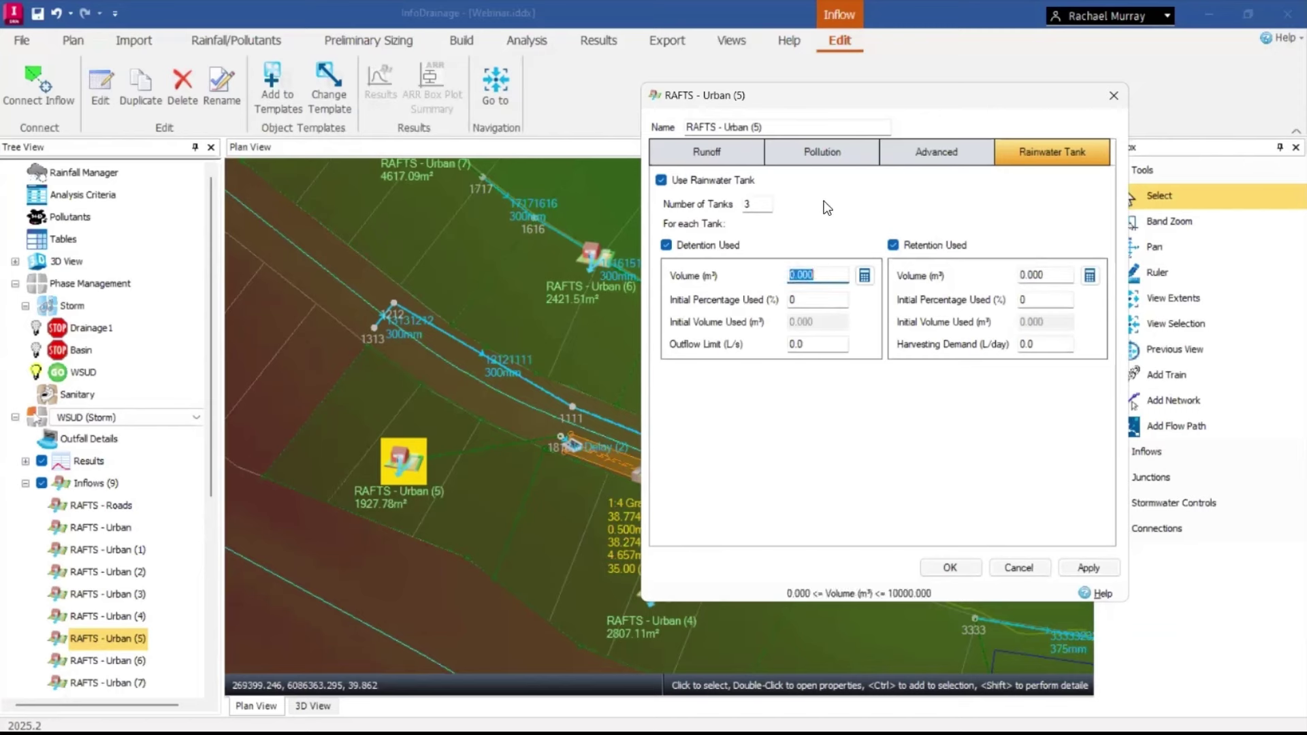
pyautogui.write('1')
pyautogui.click(1060, 280)
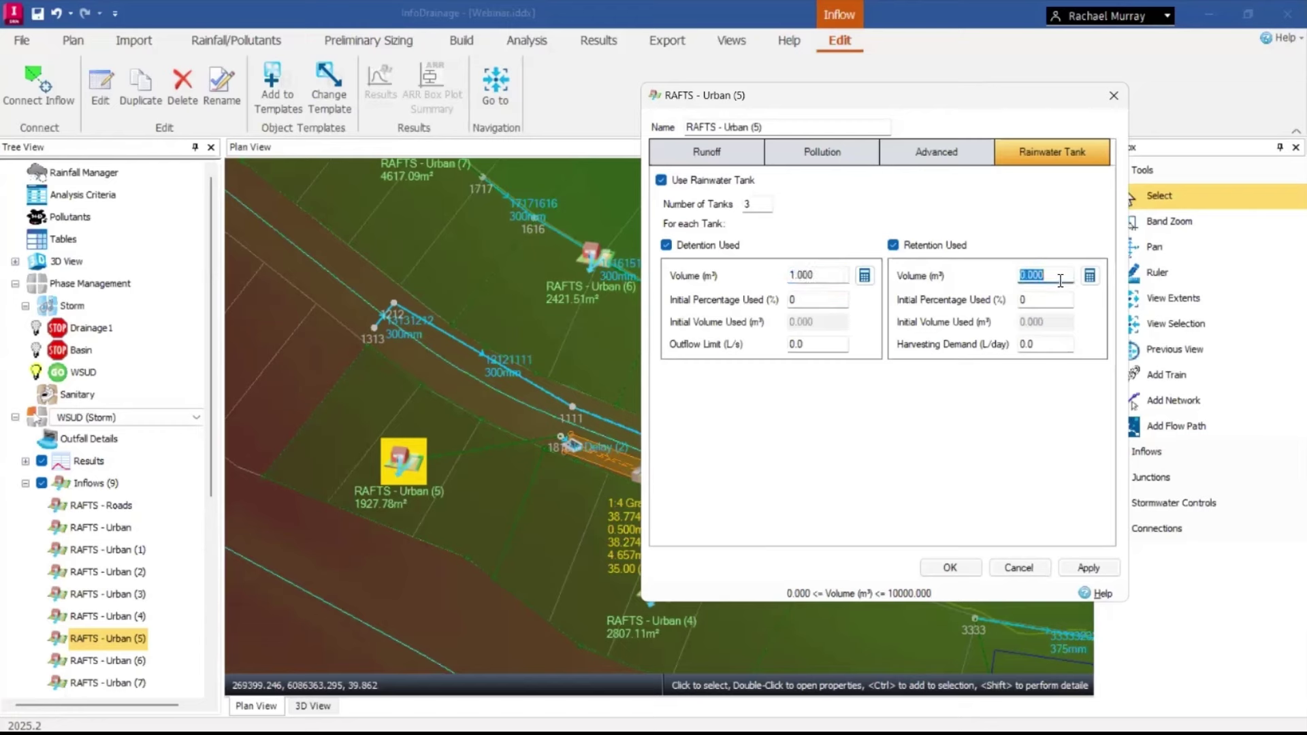
pyautogui.write('1')
pyautogui.click(1052, 345)
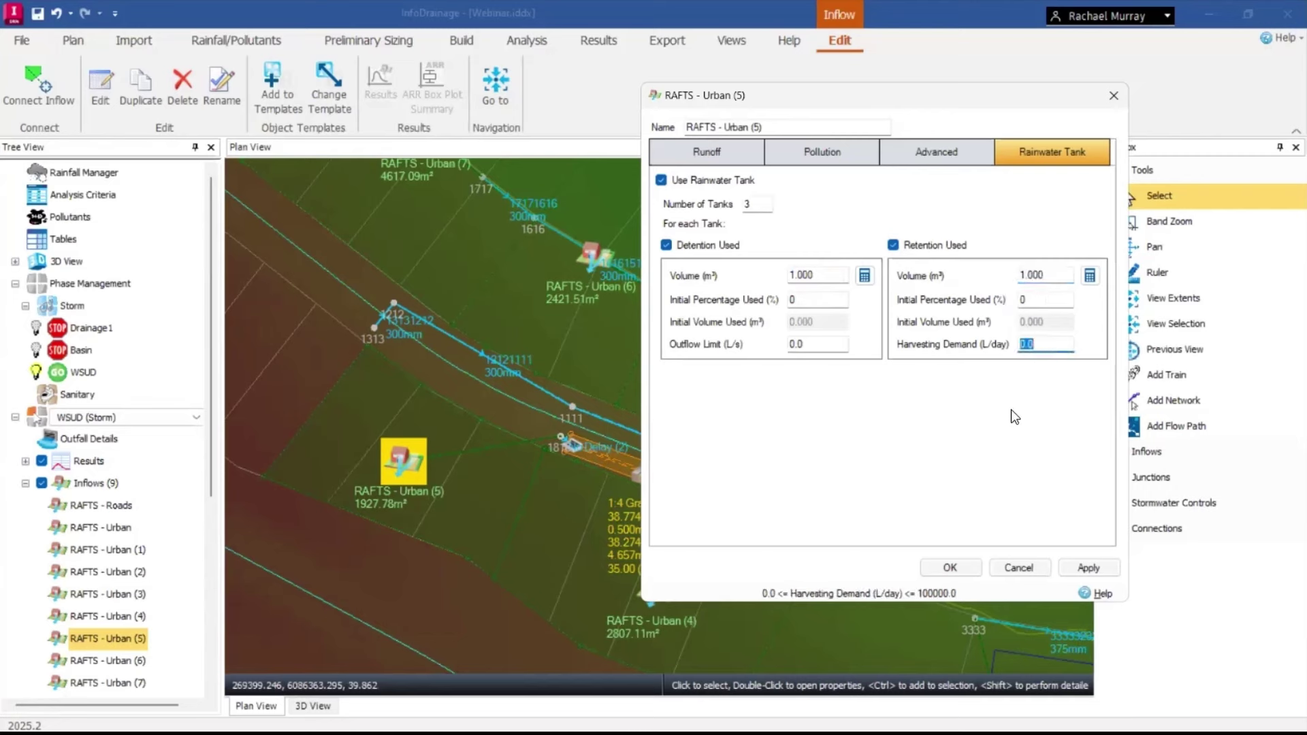
pyautogui.write('60')
# Set the tanks' detention outflow limit to 5 L/s and accept the RAFTS - Urban (5) settings.
pyautogui.click(819, 345)
pyautogui.write('5')
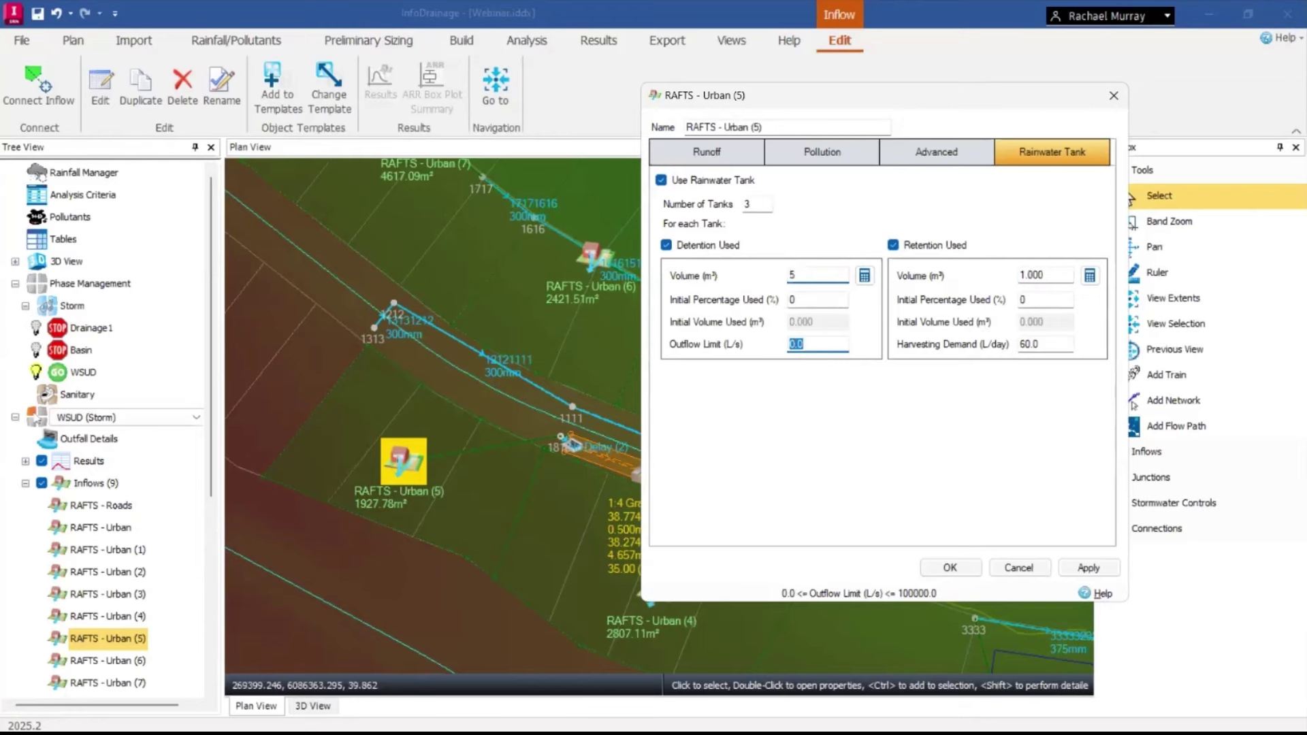
pyautogui.write('5')
pyautogui.click(817, 278)
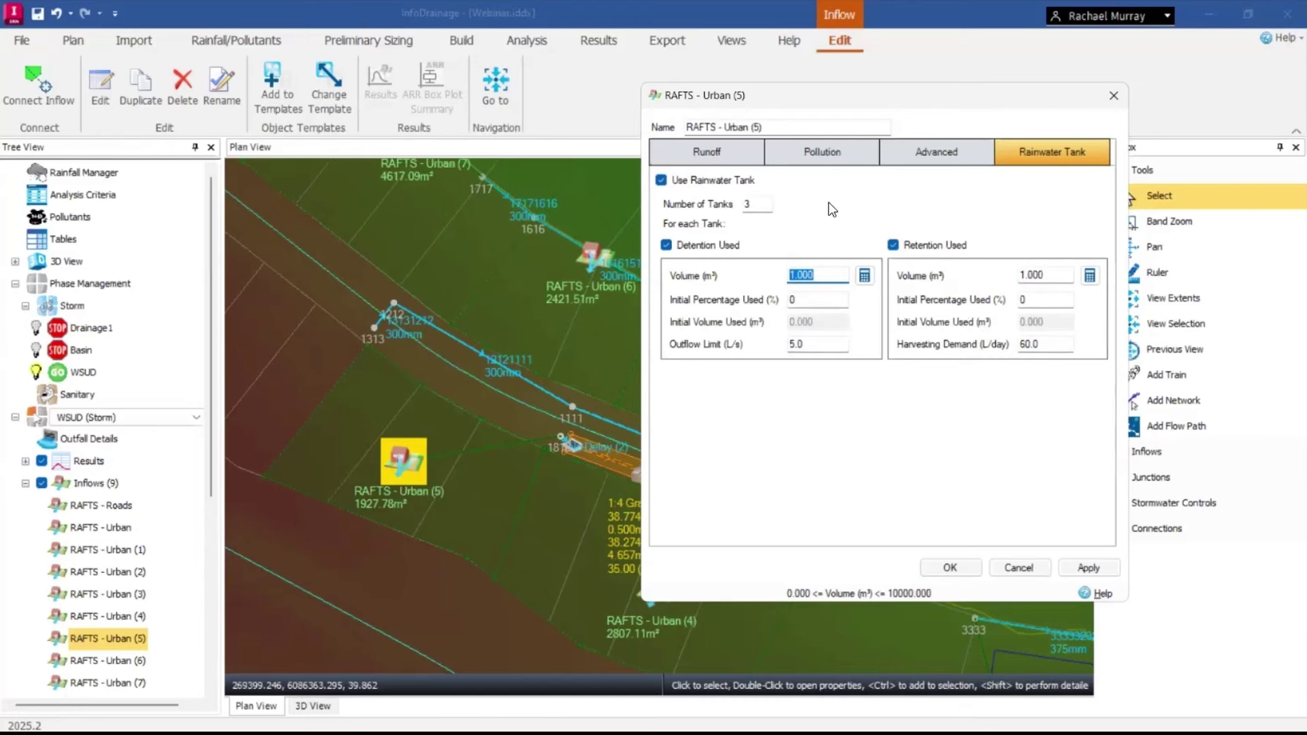
pyautogui.click(949, 567)
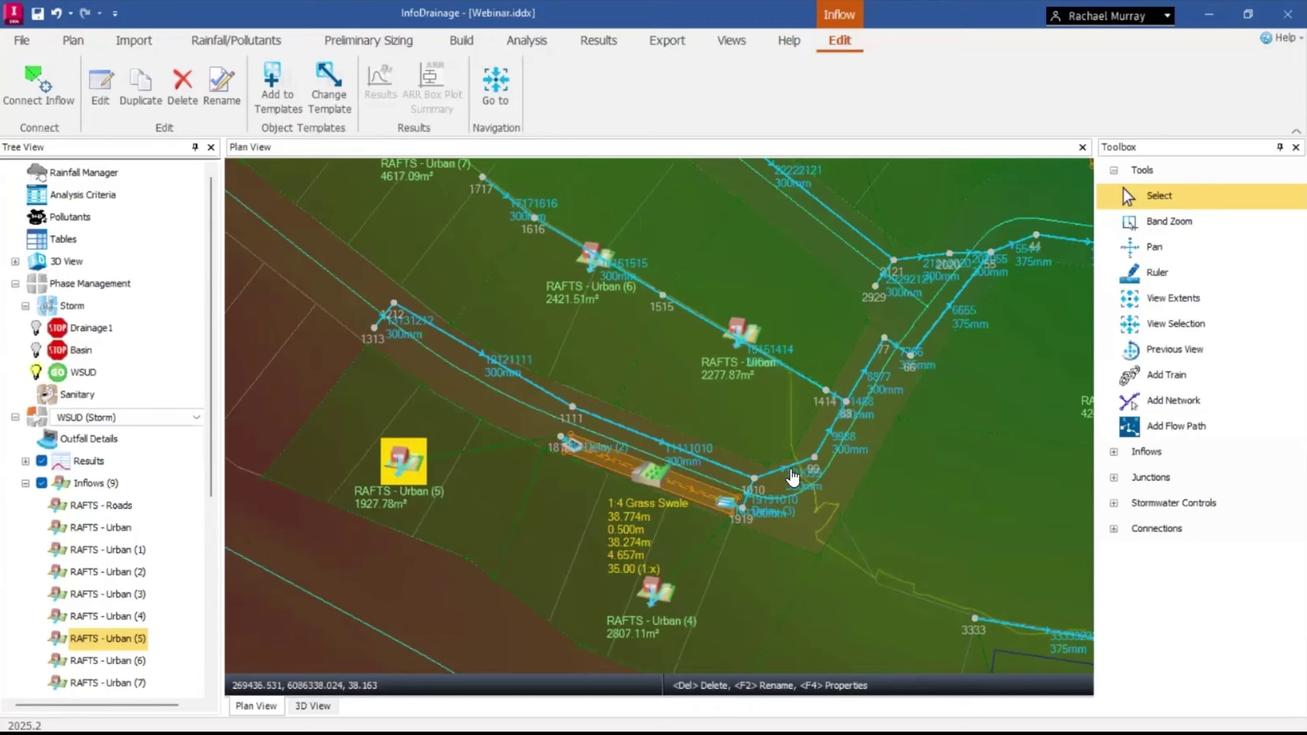
# Add a Raingarden stormwater control by sketching a small polygon outline between junctions 2121 and 2020.
pyautogui.scroll(-3, 386, 577)
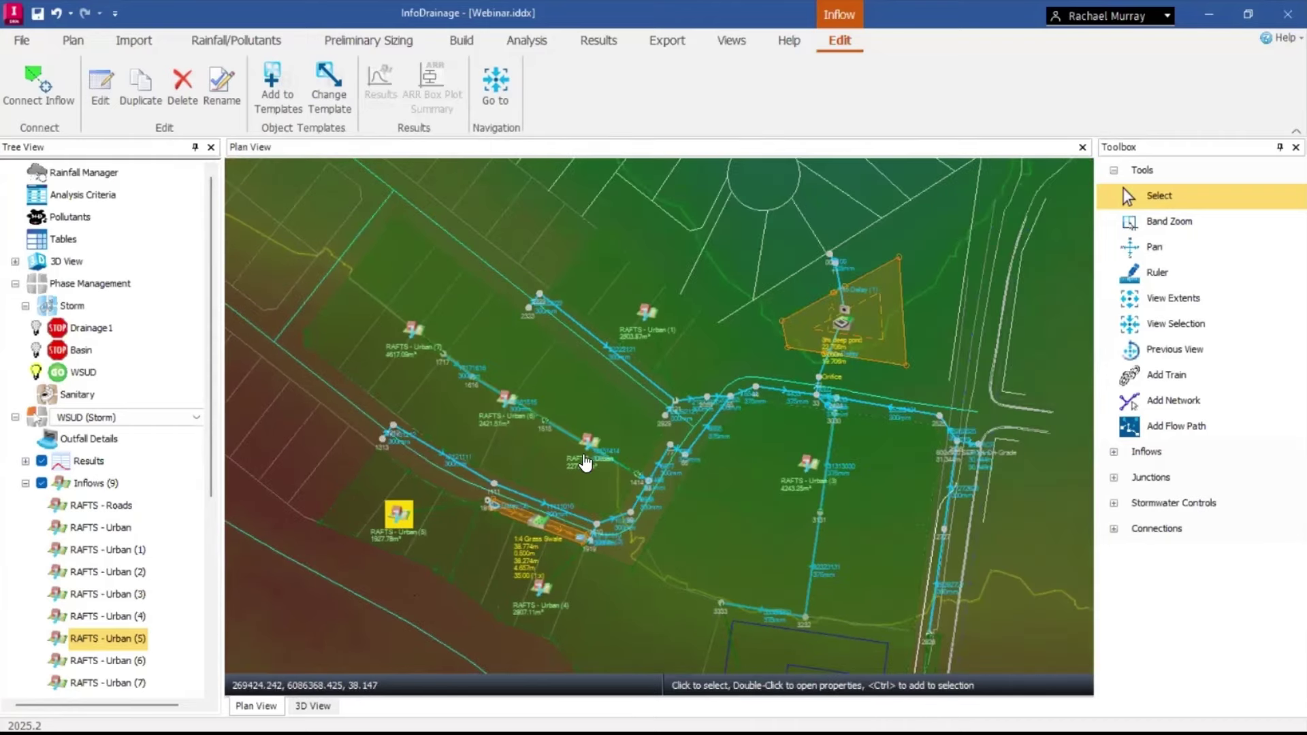
pyautogui.scroll(5, 690, 404)
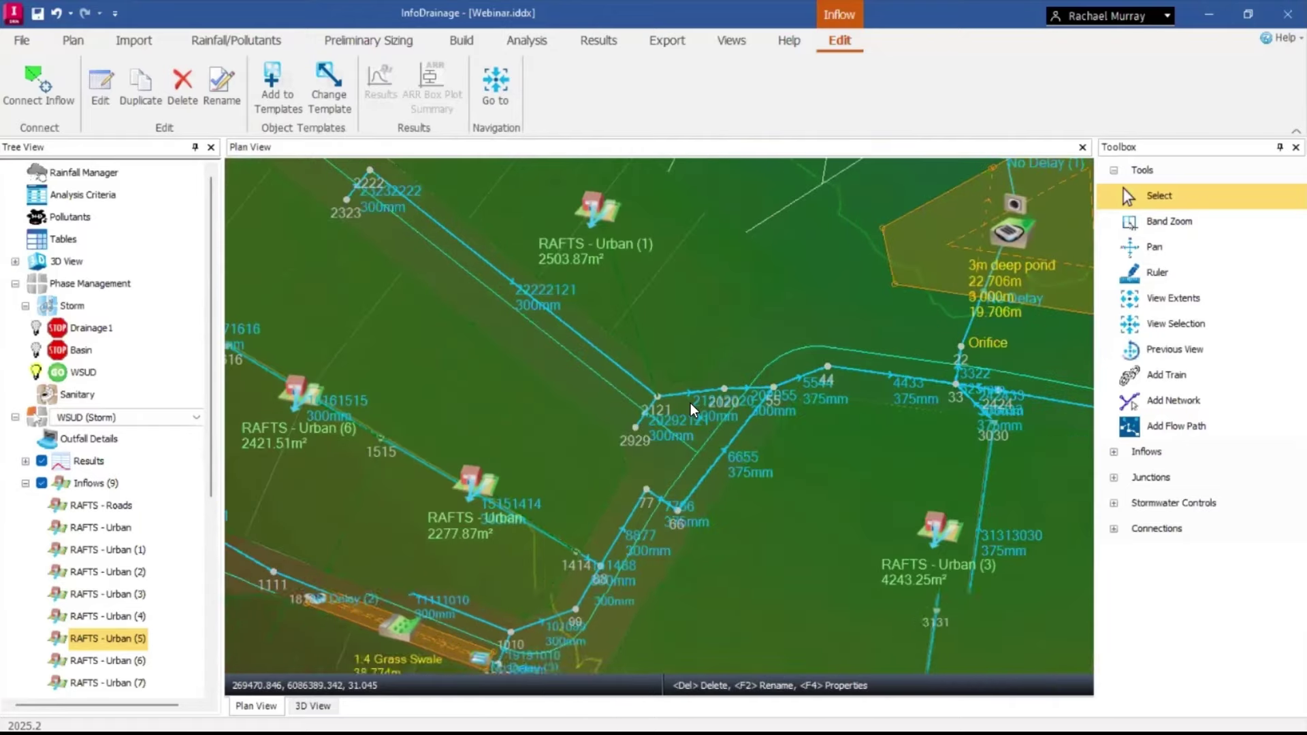
pyautogui.scroll(2, 690, 403)
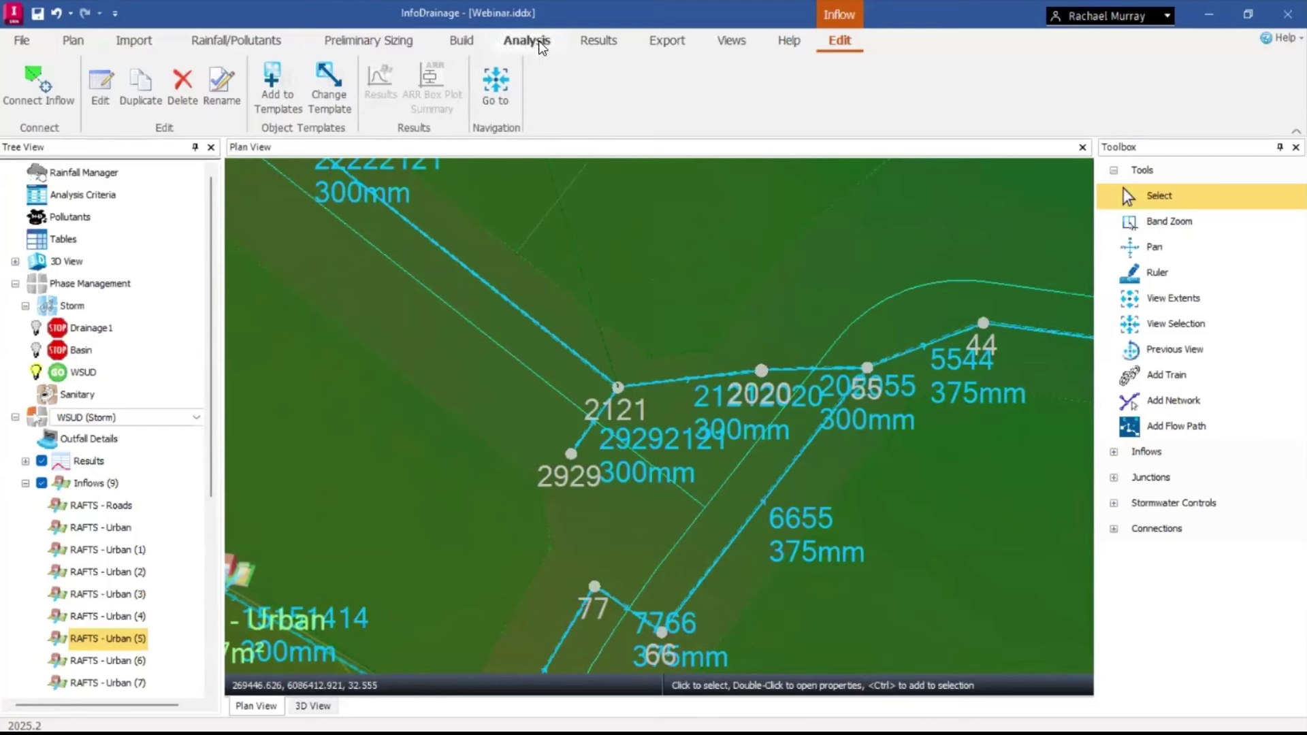
pyautogui.click(485, 43)
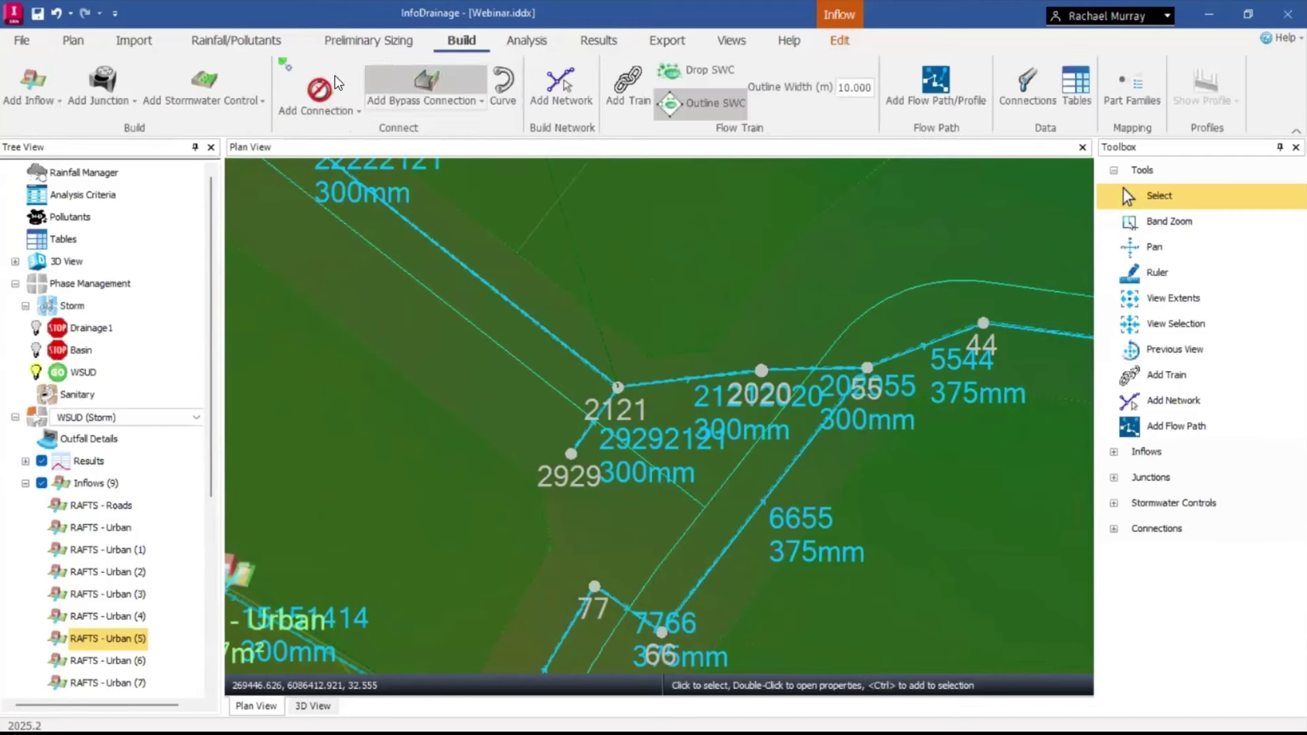
pyautogui.click(204, 96)
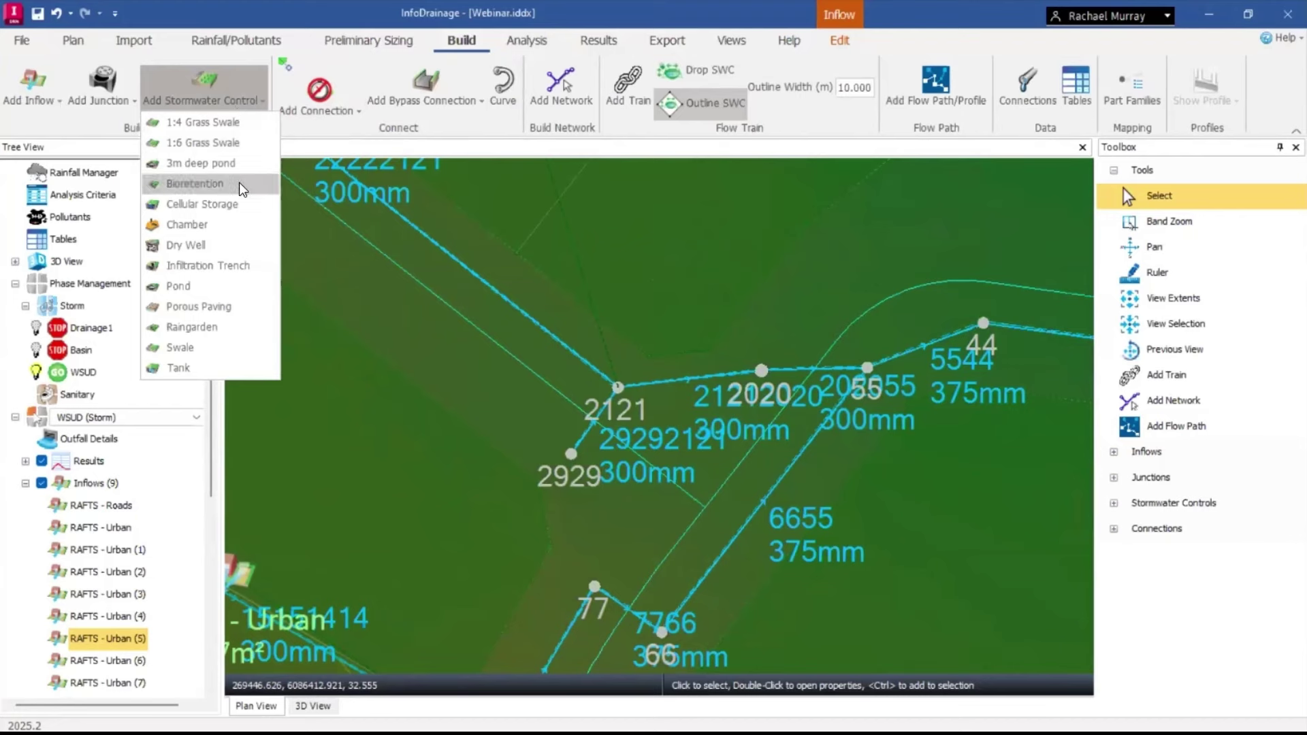
pyautogui.click(183, 329)
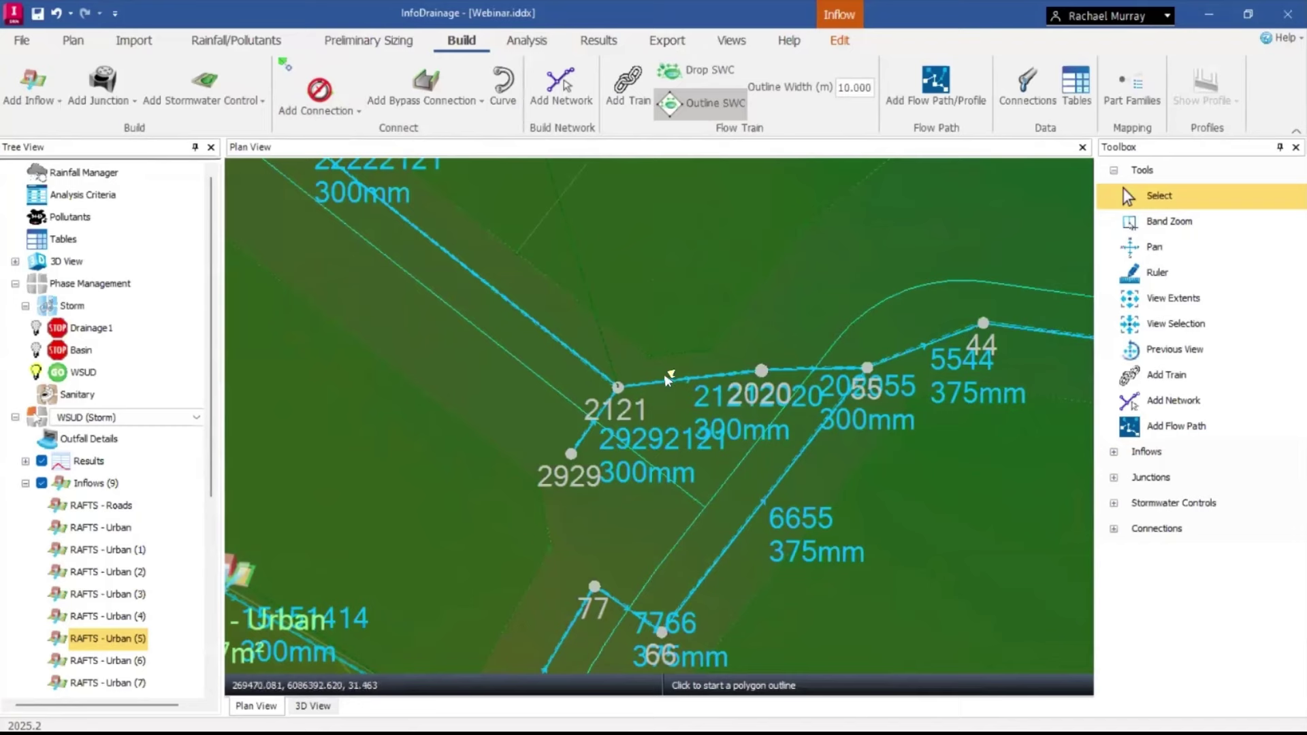
pyautogui.click(644, 376)
pyautogui.click(757, 397)
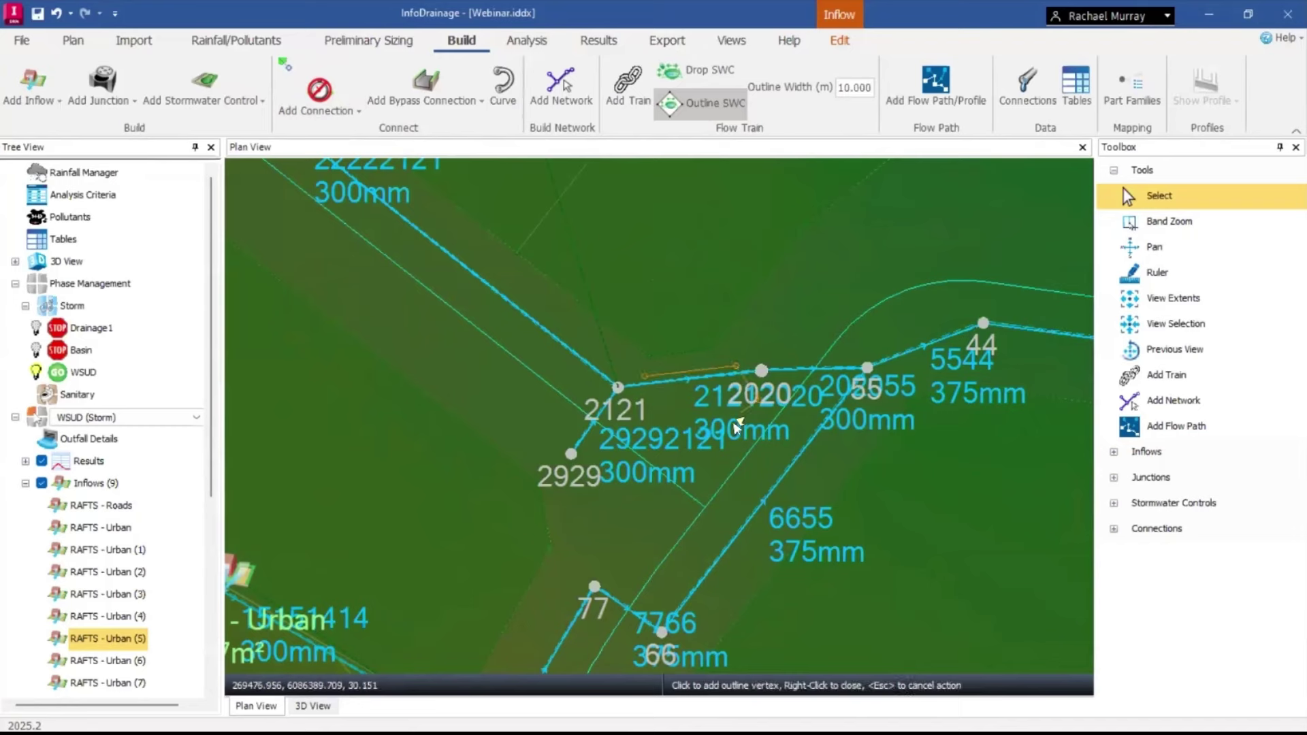
pyautogui.click(712, 441)
pyautogui.rightClick(677, 422)
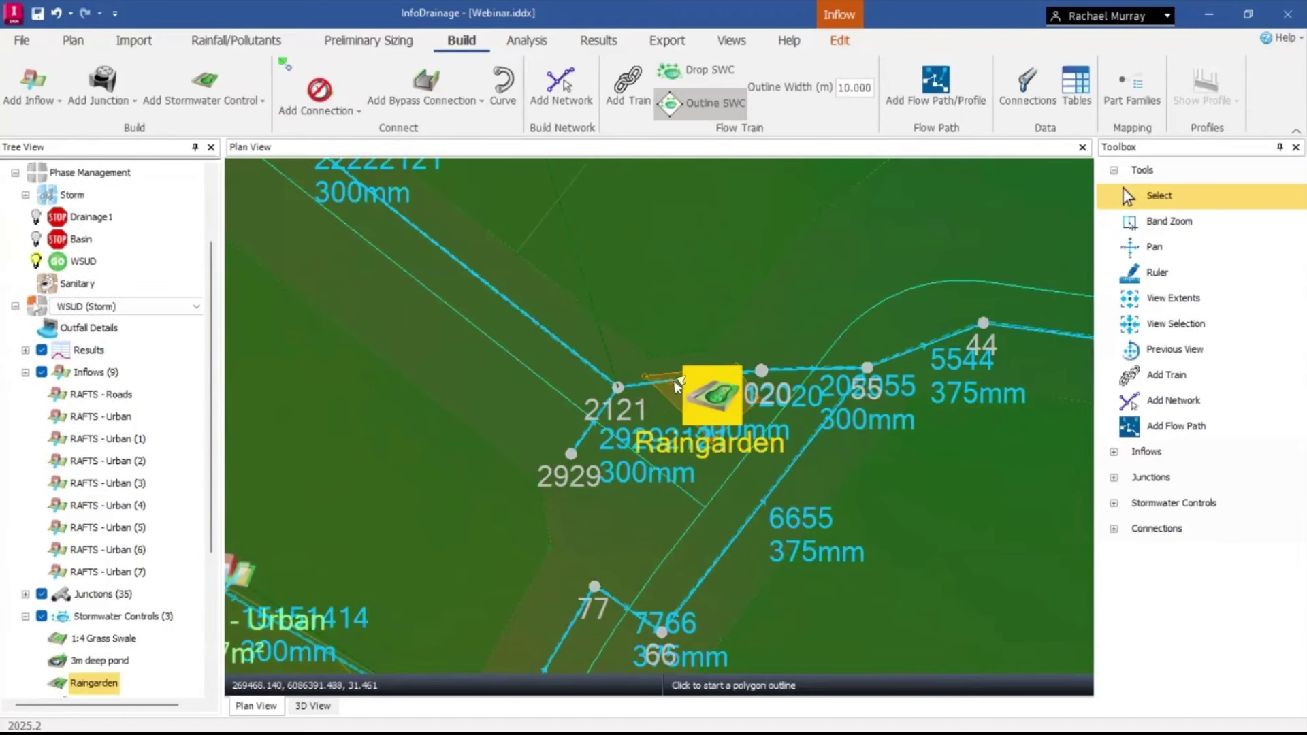
# Delete the 300 mm pipe running directly between junctions 2121 and 2020.
pyautogui.click(718, 397)
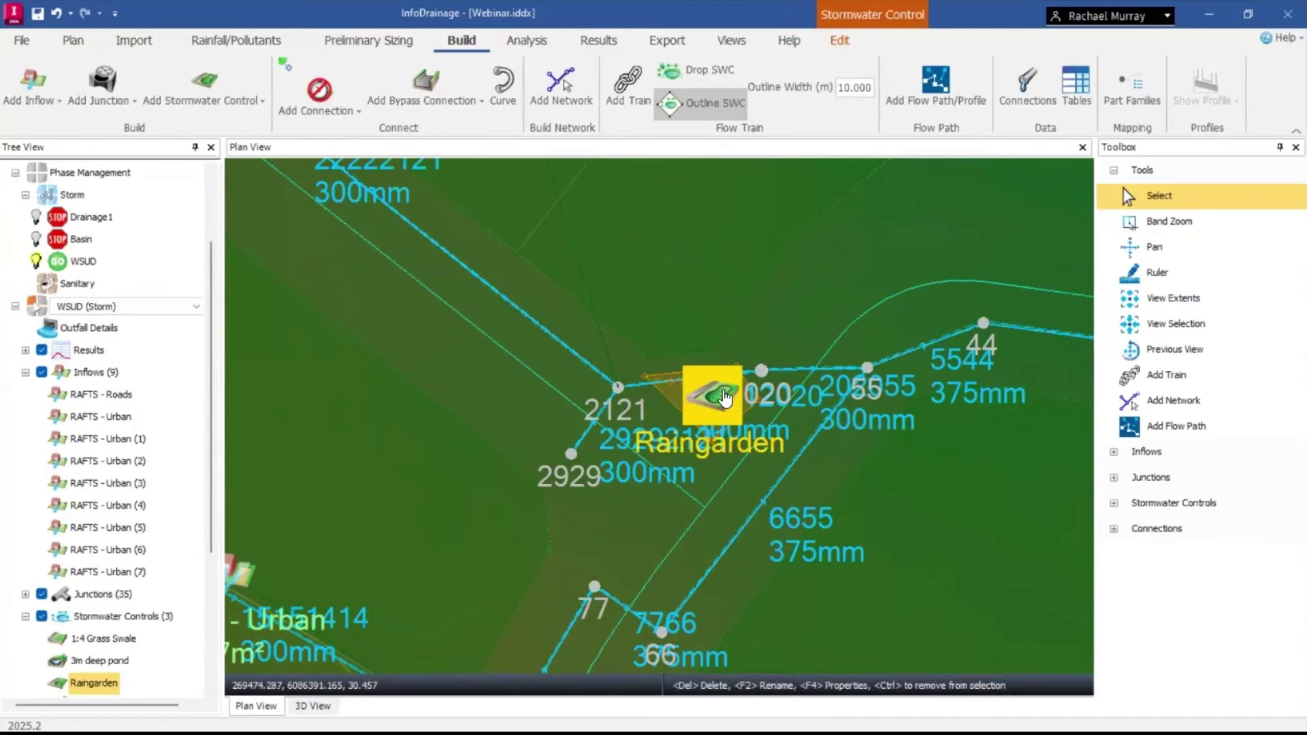
pyautogui.click(643, 387)
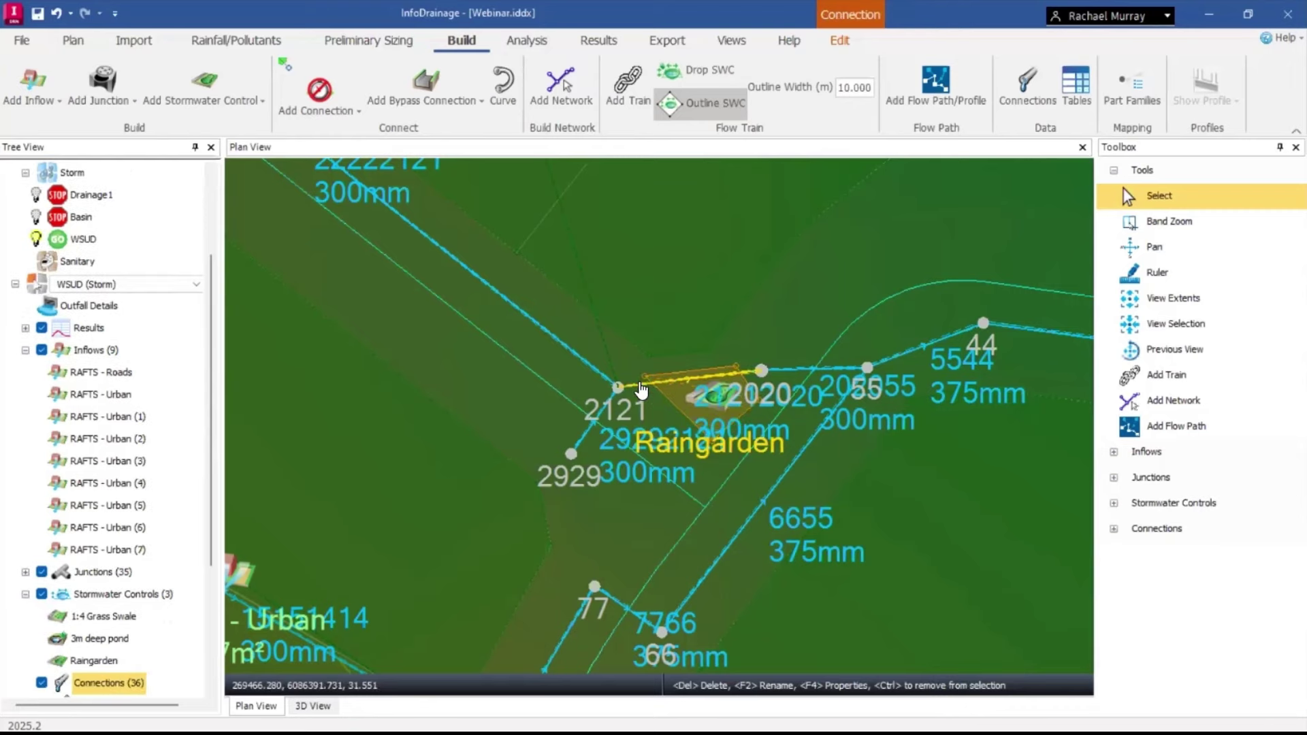
pyautogui.press('Escape')
# Connect junction 2121 to the Raingarden, and the Raingarden's outlet to a new inlet on junction 2020.
pyautogui.click(320, 92)
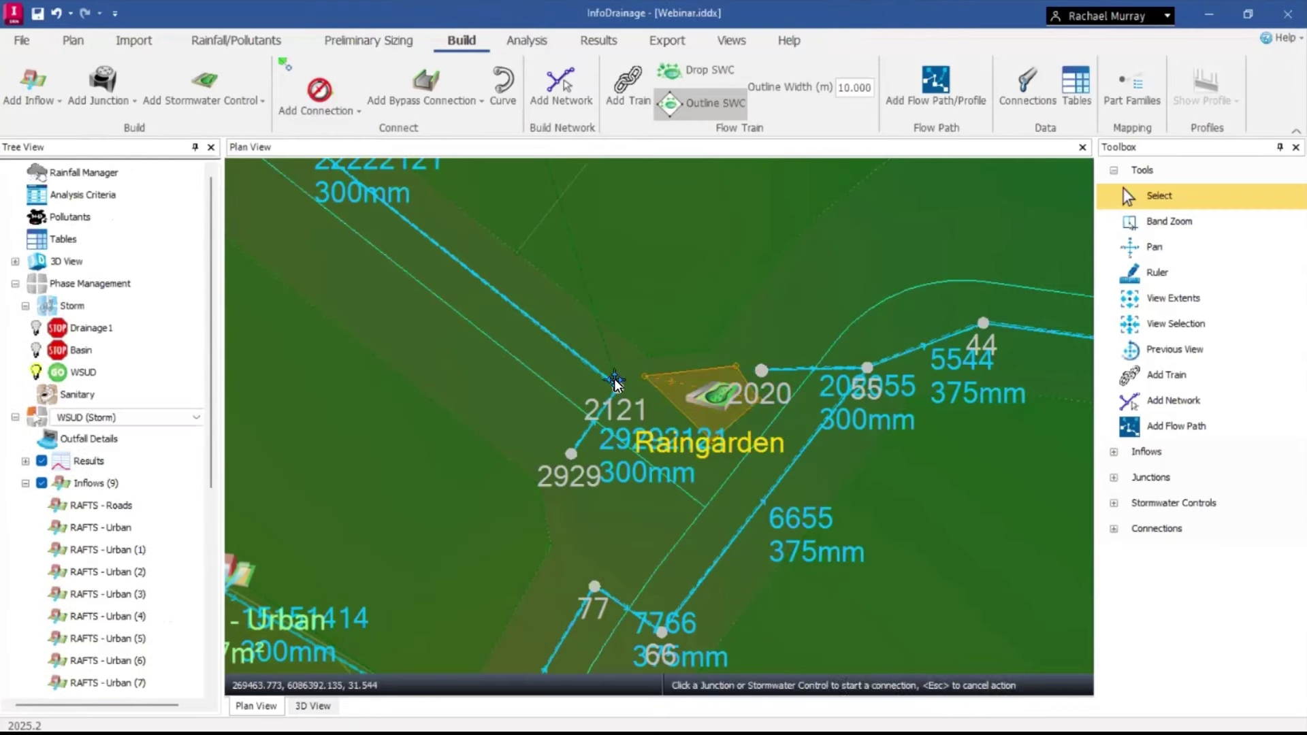
pyautogui.click(614, 383)
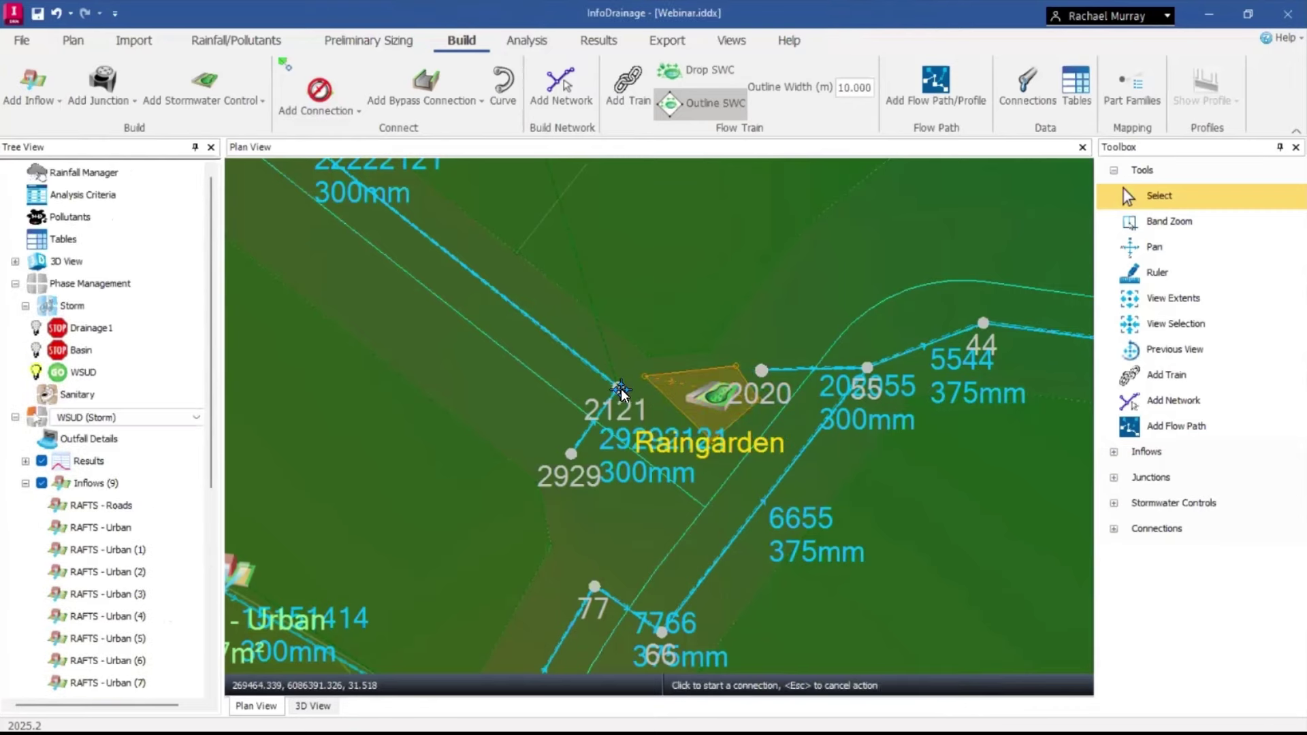
pyautogui.click(732, 379)
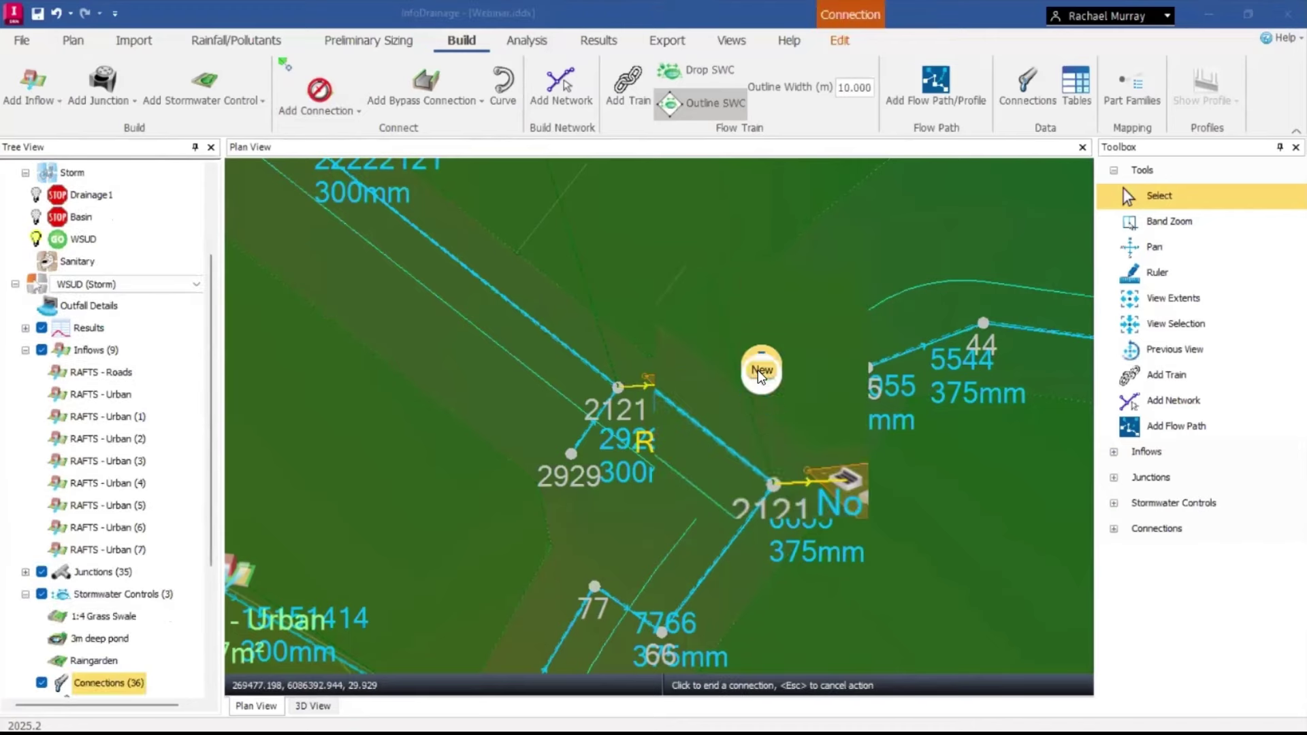
pyautogui.click(761, 371)
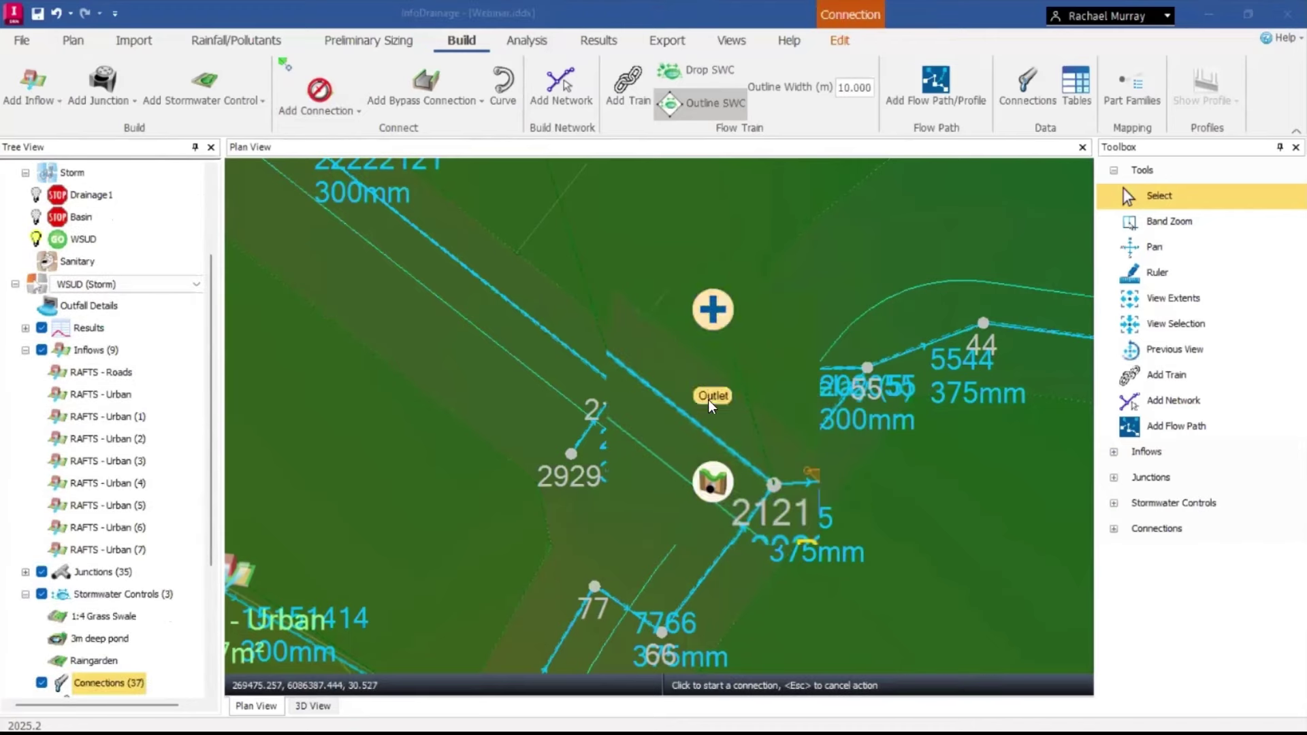
pyautogui.click(712, 396)
pyautogui.click(715, 399)
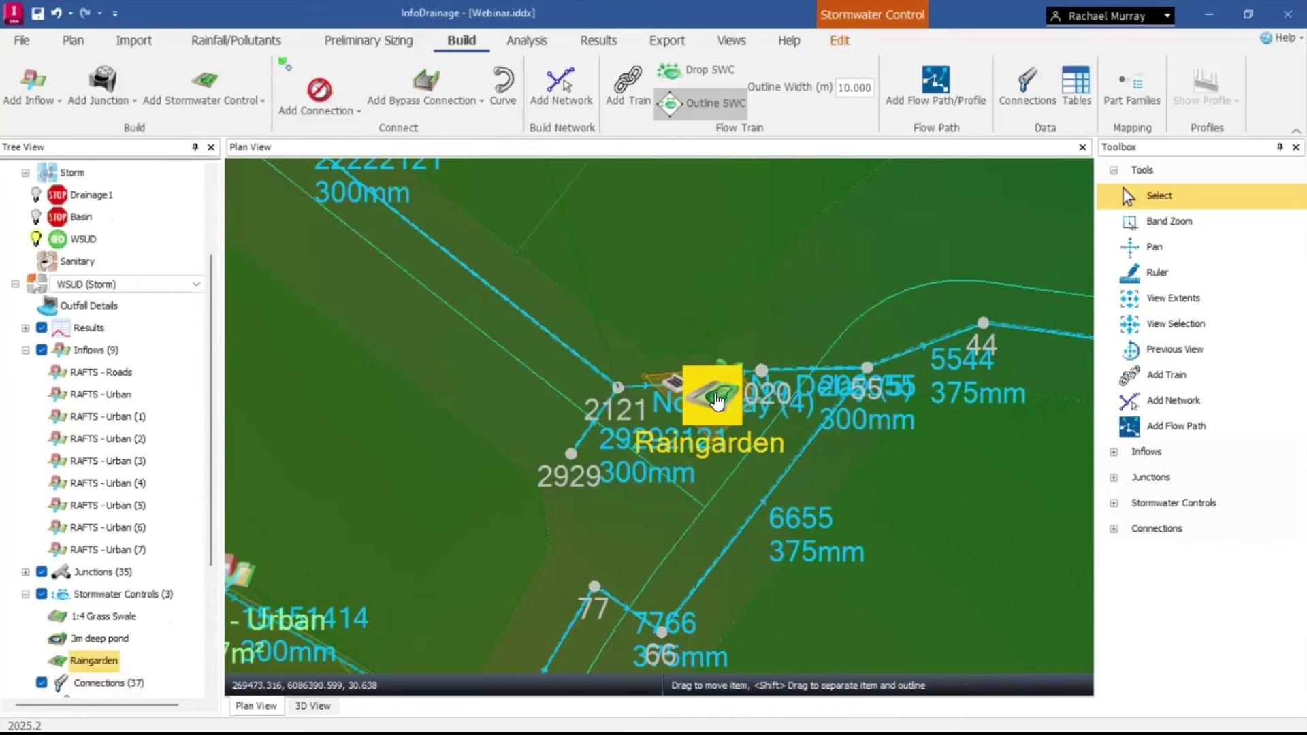
# Set the Raingarden's longitudinal slope to 1:10 and review its filtration layers.
pyautogui.doubleClick(717, 400)
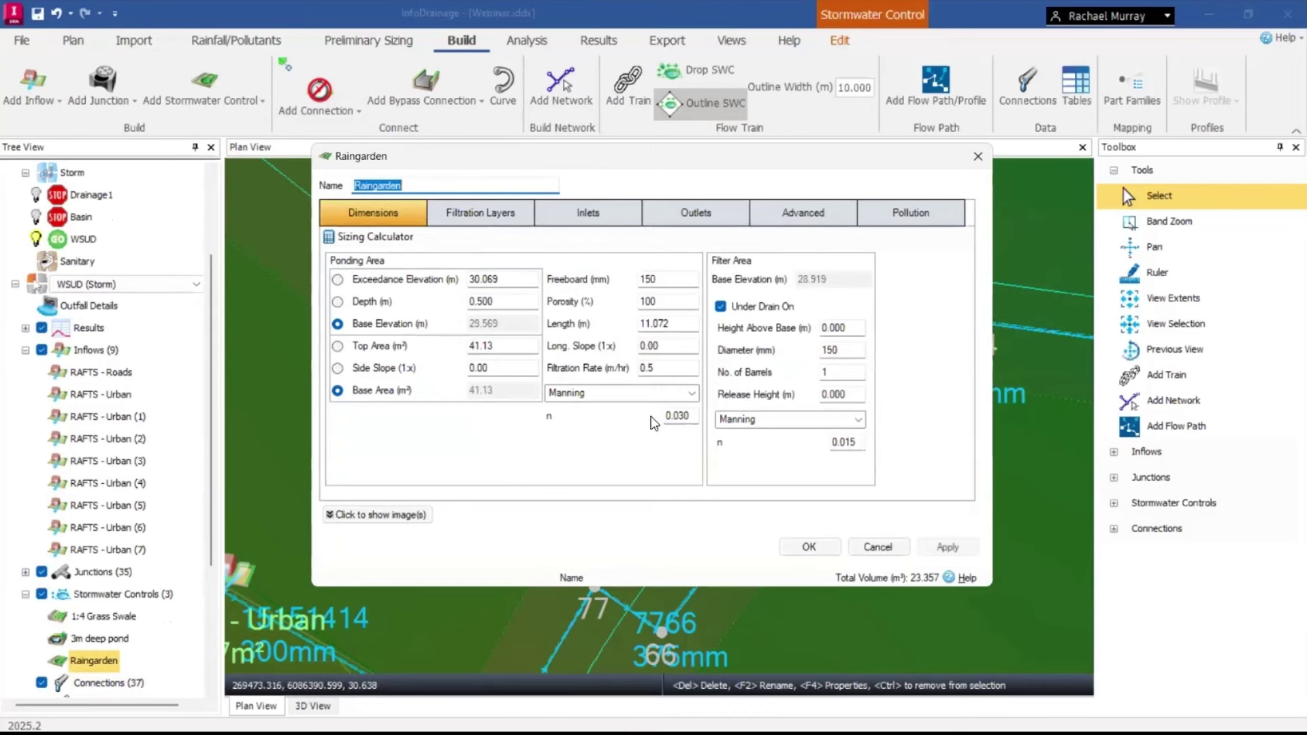
pyautogui.click(666, 346)
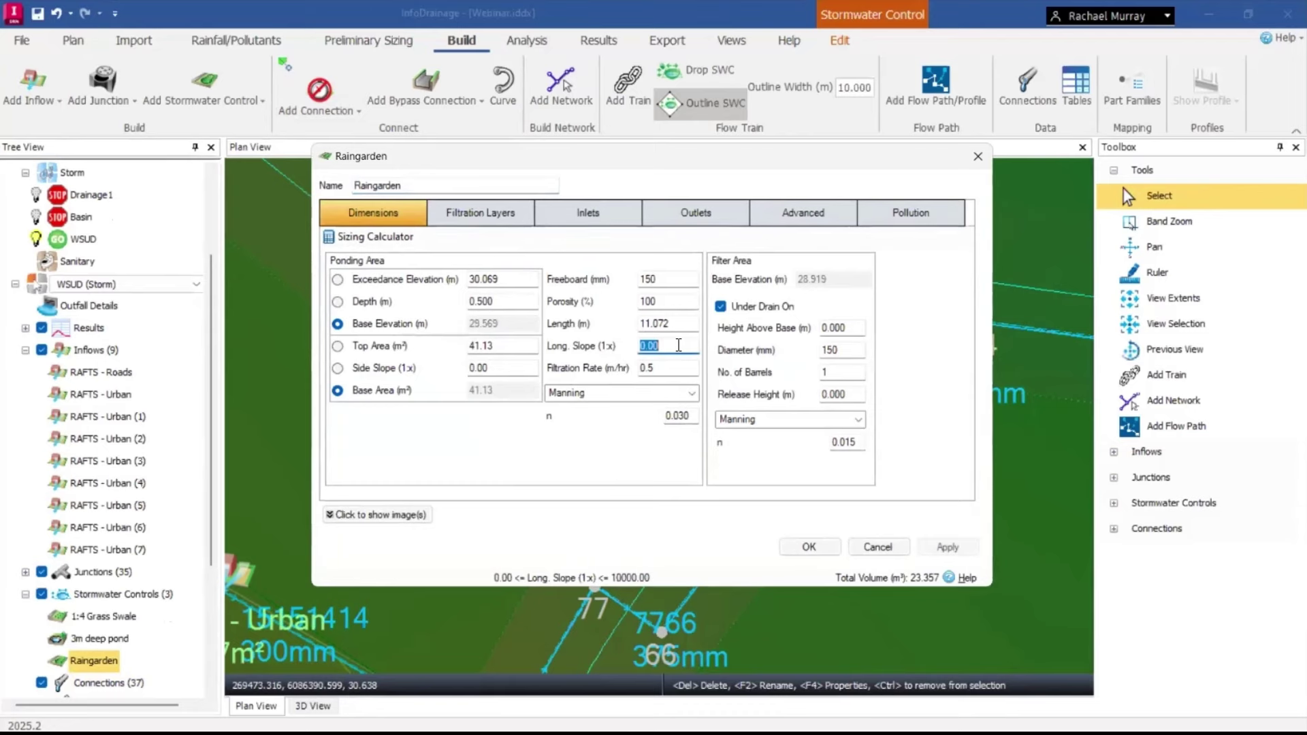
pyautogui.write('10')
pyautogui.click(475, 211)
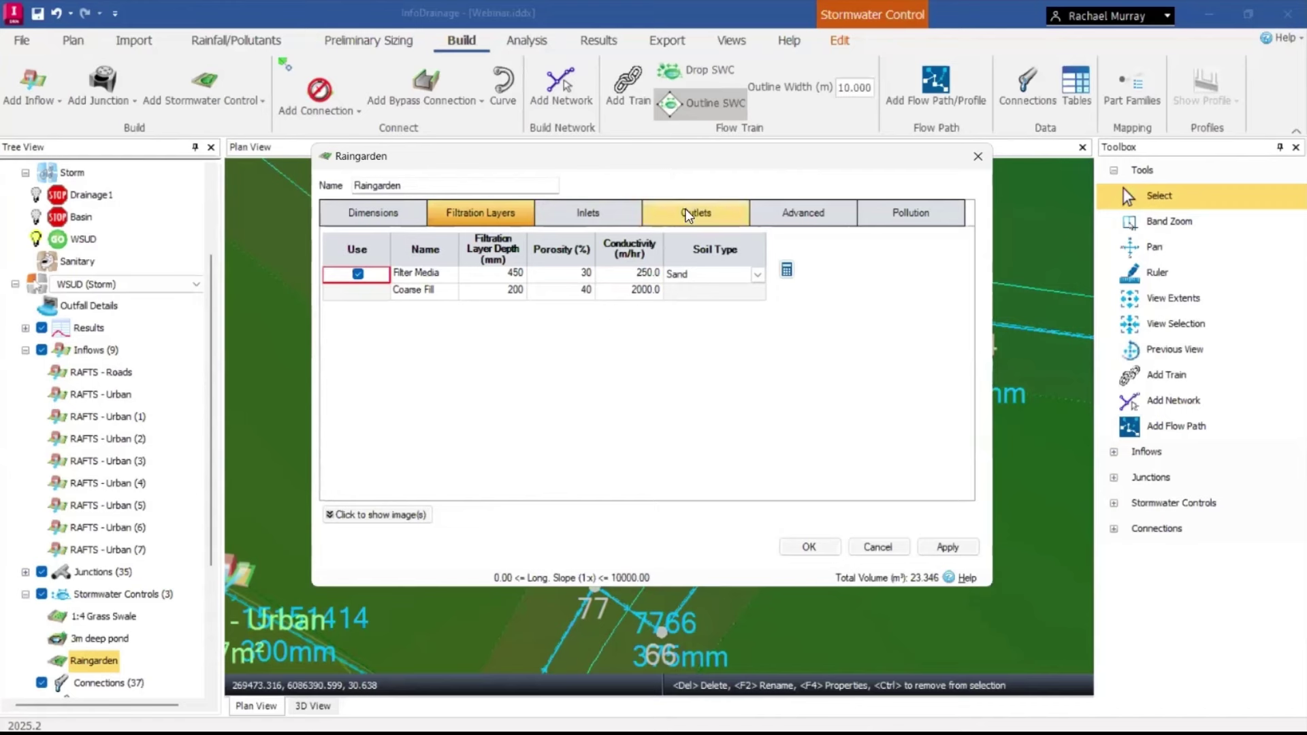
# Set the Raingarden's TSS ponding pollution removal to 50 percent.
pyautogui.click(925, 212)
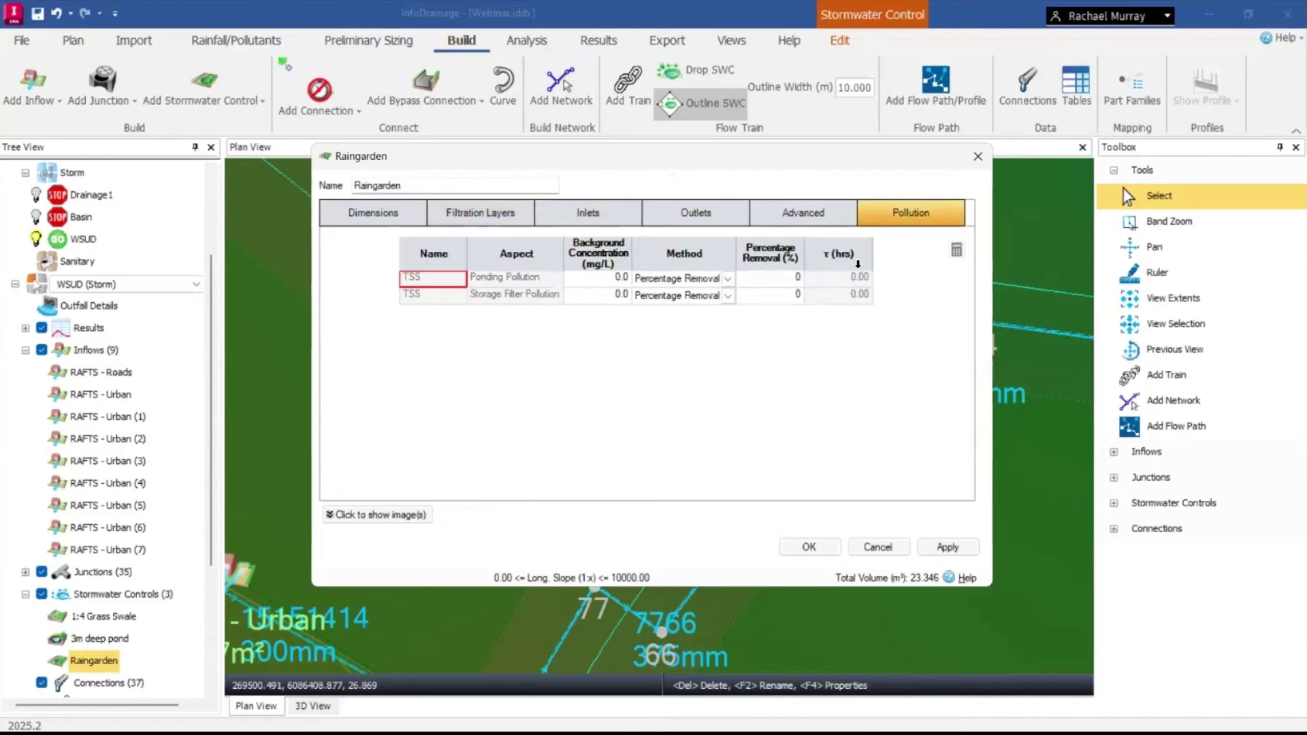
pyautogui.click(783, 279)
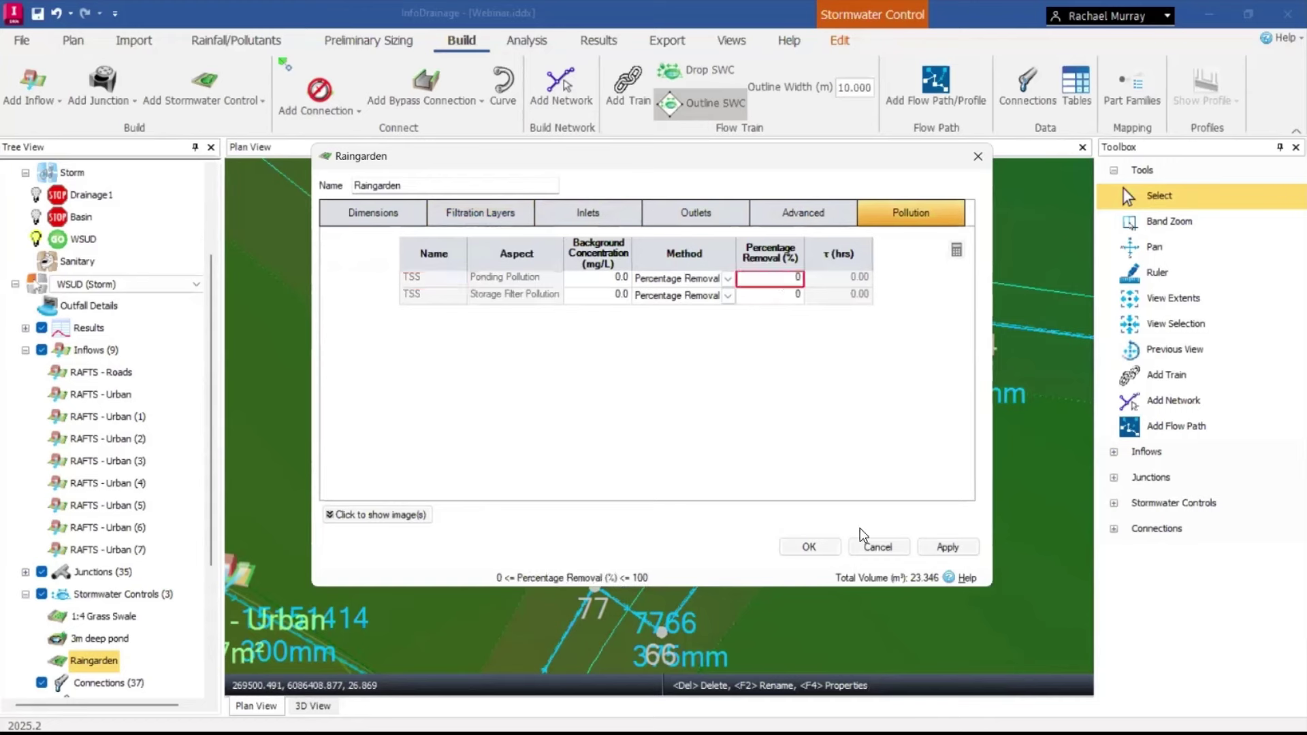
pyautogui.write('50')
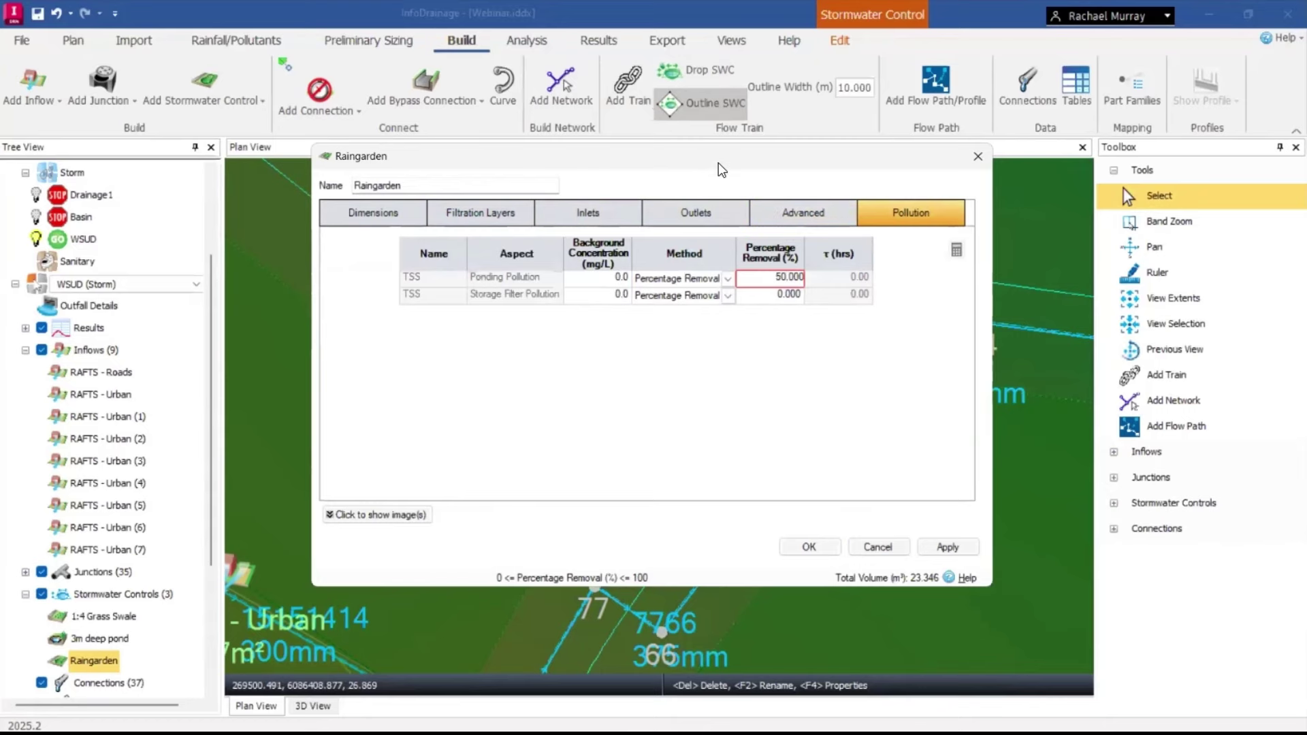
pyautogui.moveTo(721, 170); pyautogui.dragTo(720, 194)
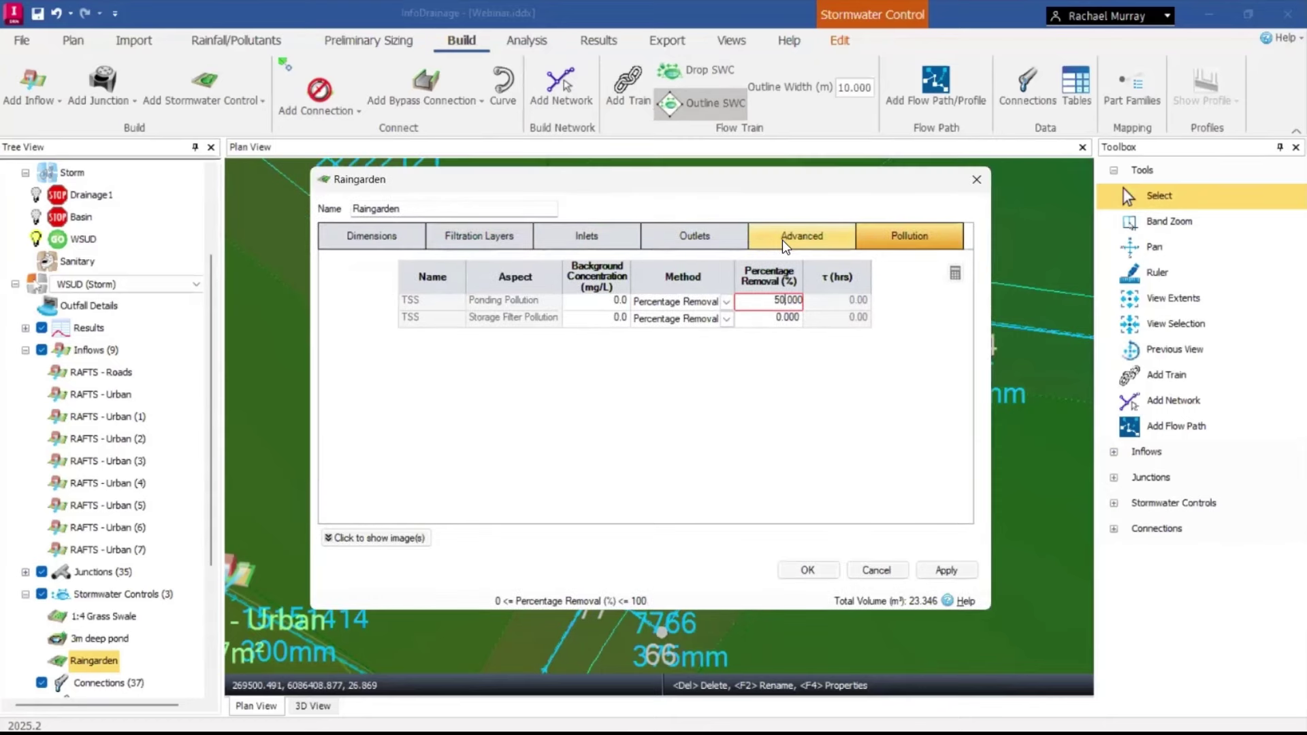
# Review the Raingarden's inlet and outlet settings and accept its properties.
pyautogui.click(588, 238)
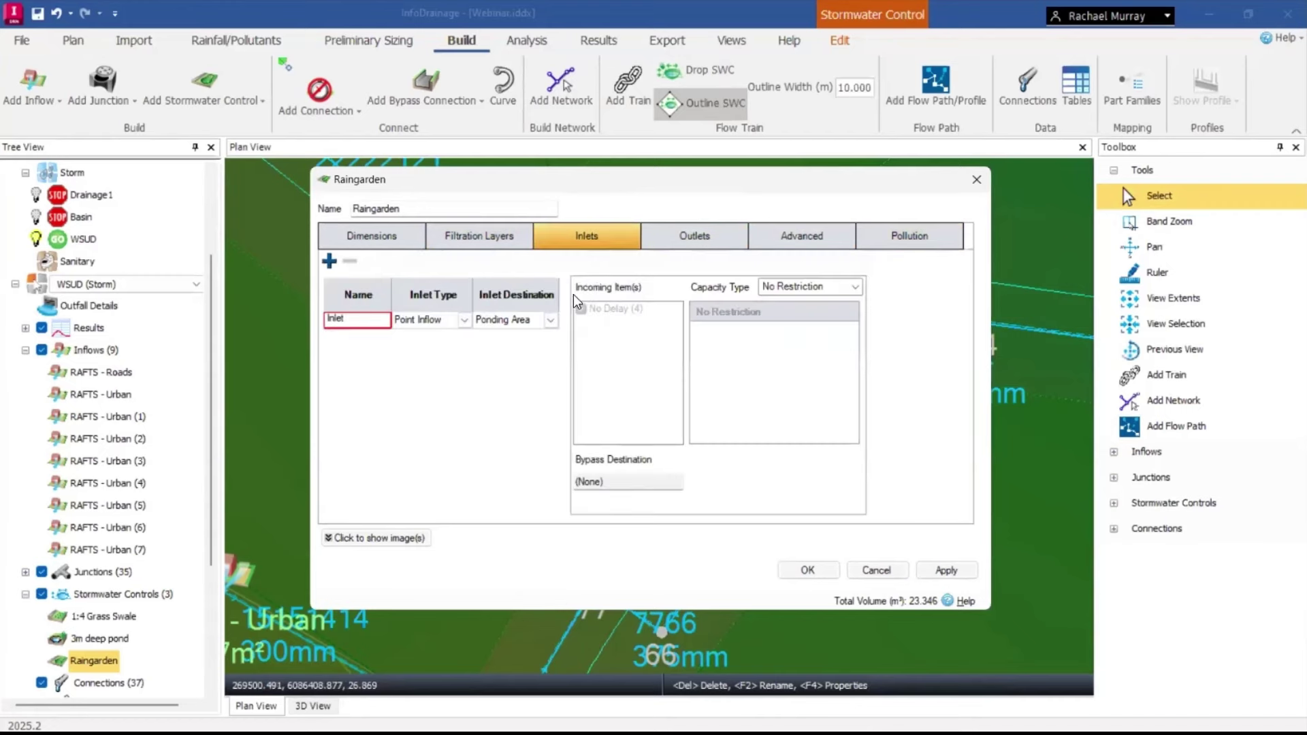
pyautogui.click(700, 238)
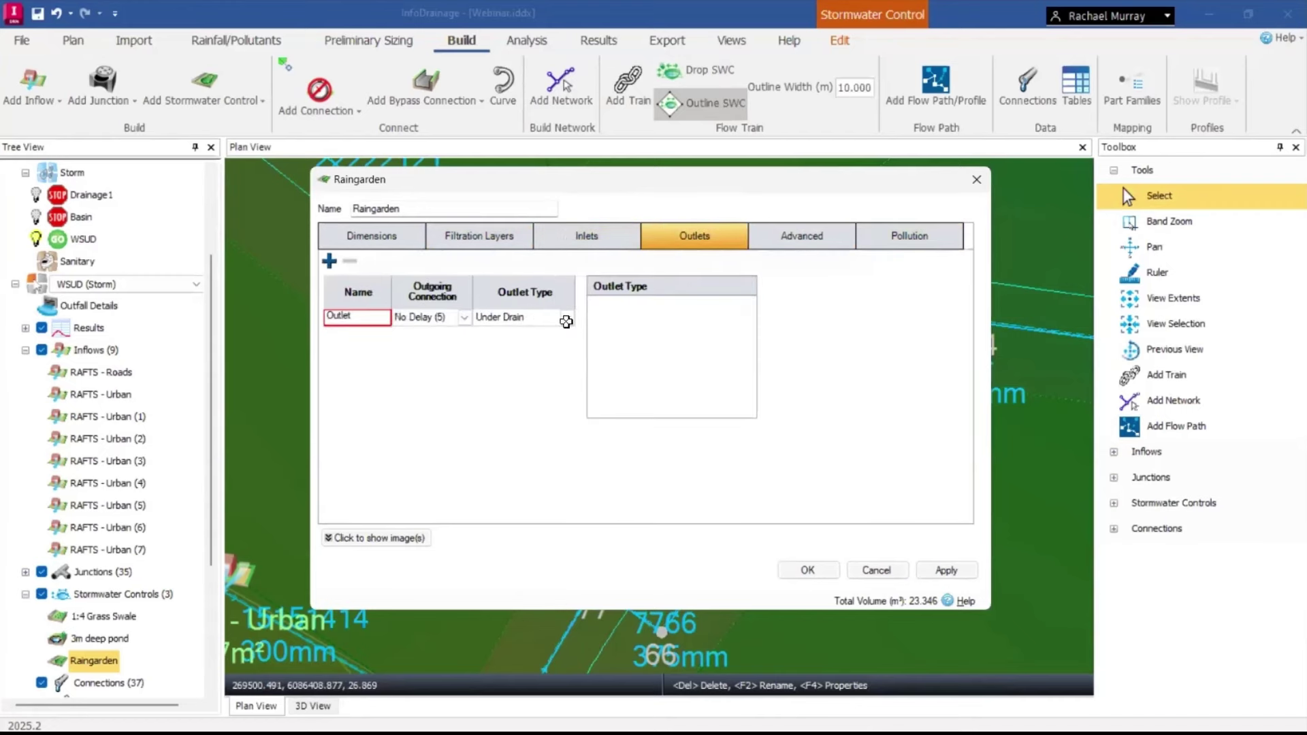
pyautogui.click(807, 571)
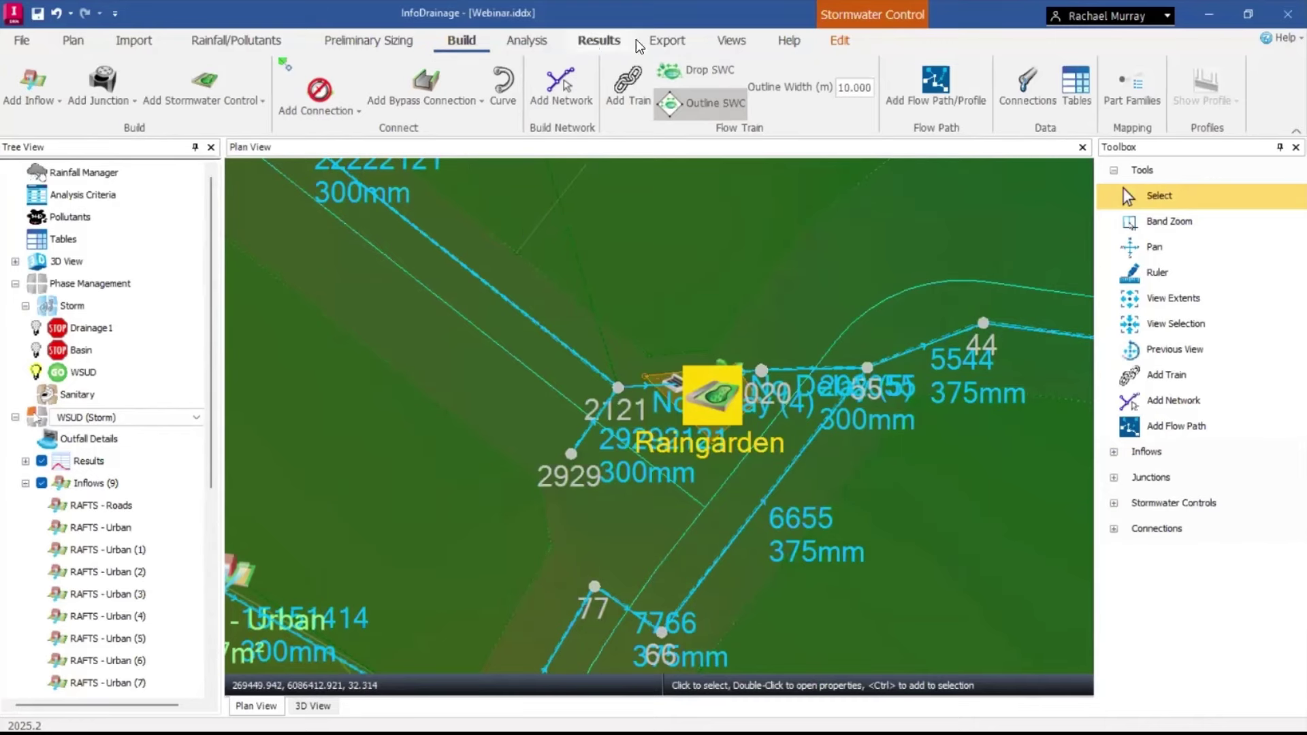
# Validate the WSUD phase and delete the unconnected inlet from junction 2020.
pyautogui.click(549, 42)
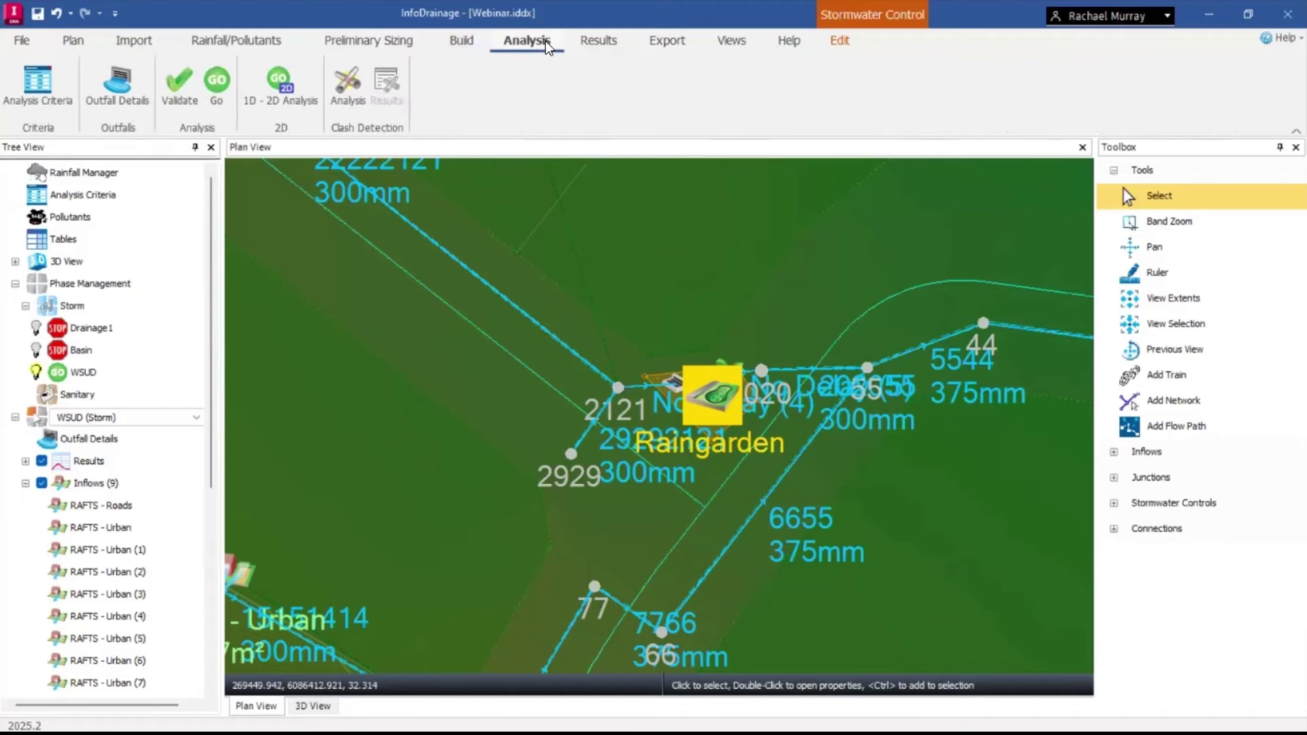
pyautogui.click(179, 85)
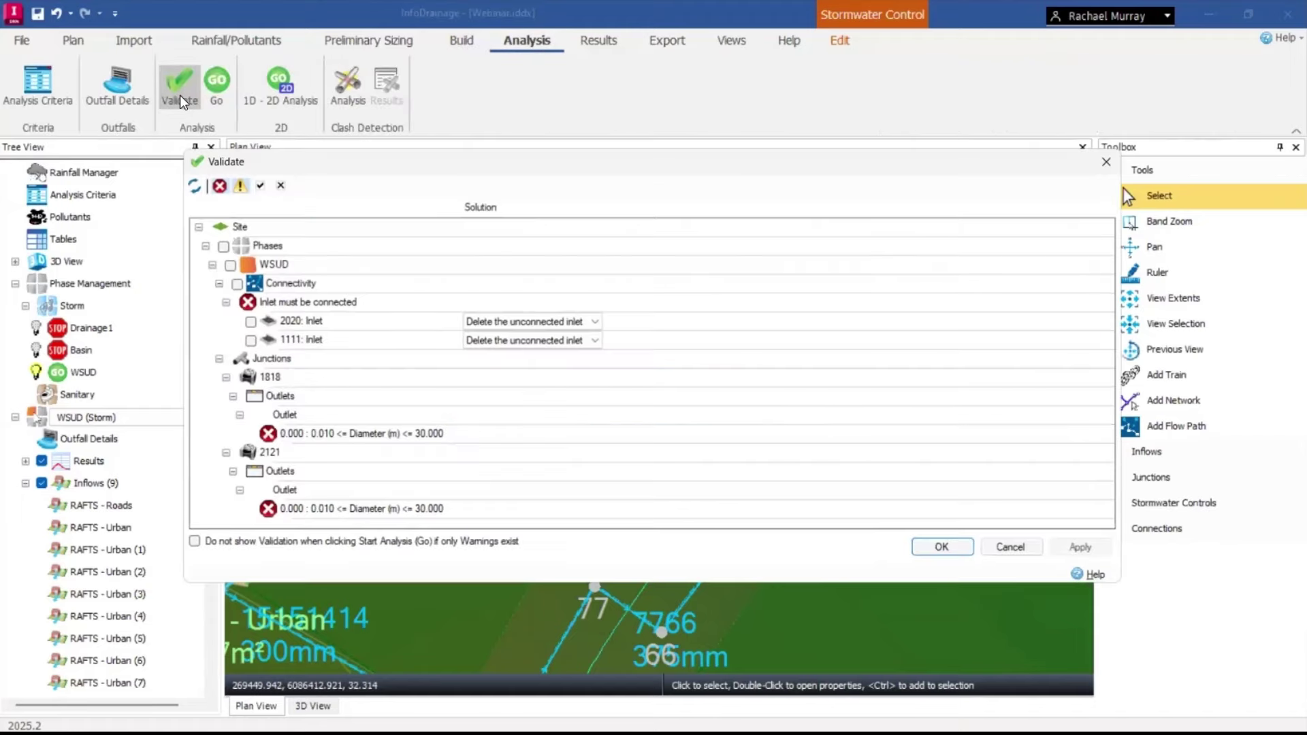
pyautogui.doubleClick(361, 323)
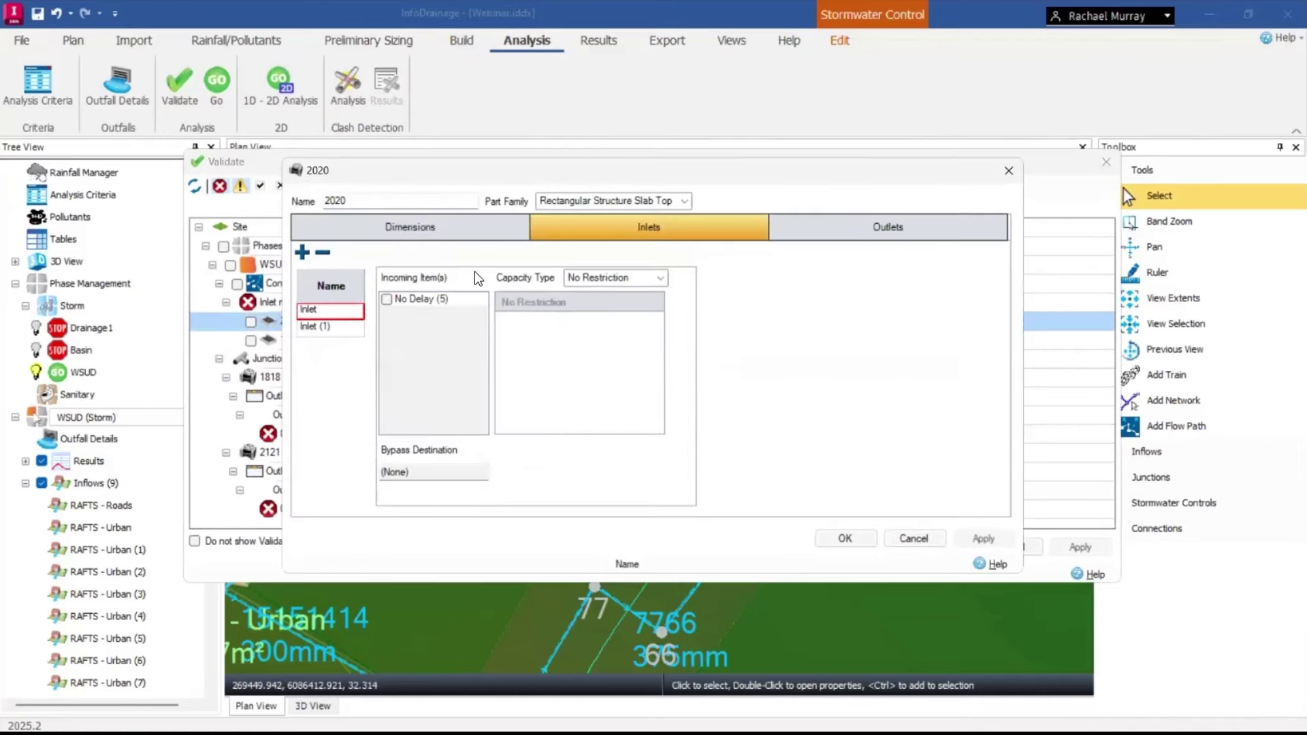
pyautogui.click(310, 310)
pyautogui.click(322, 253)
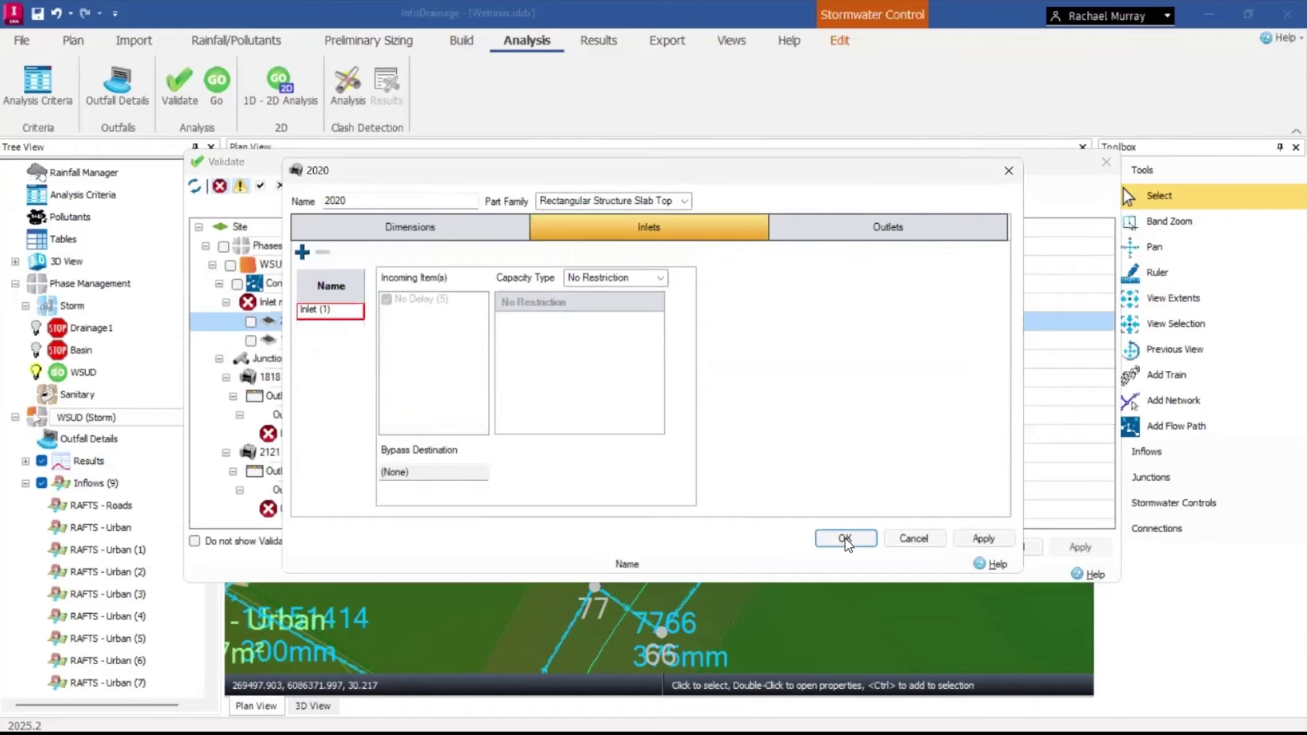
pyautogui.press('Return')
# Delete the unconnected inlet from junction 1111 and accept the change.
pyautogui.click(345, 340)
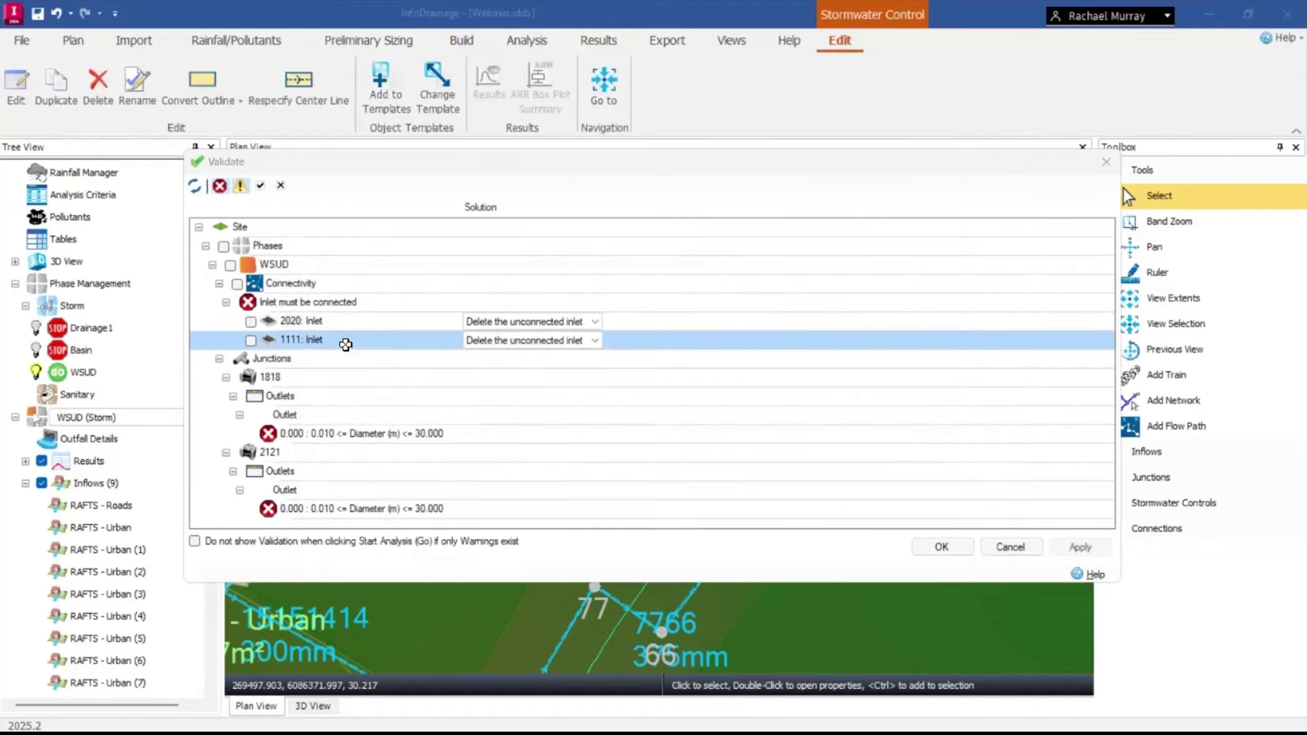
pyautogui.doubleClick(344, 340)
pyautogui.click(332, 310)
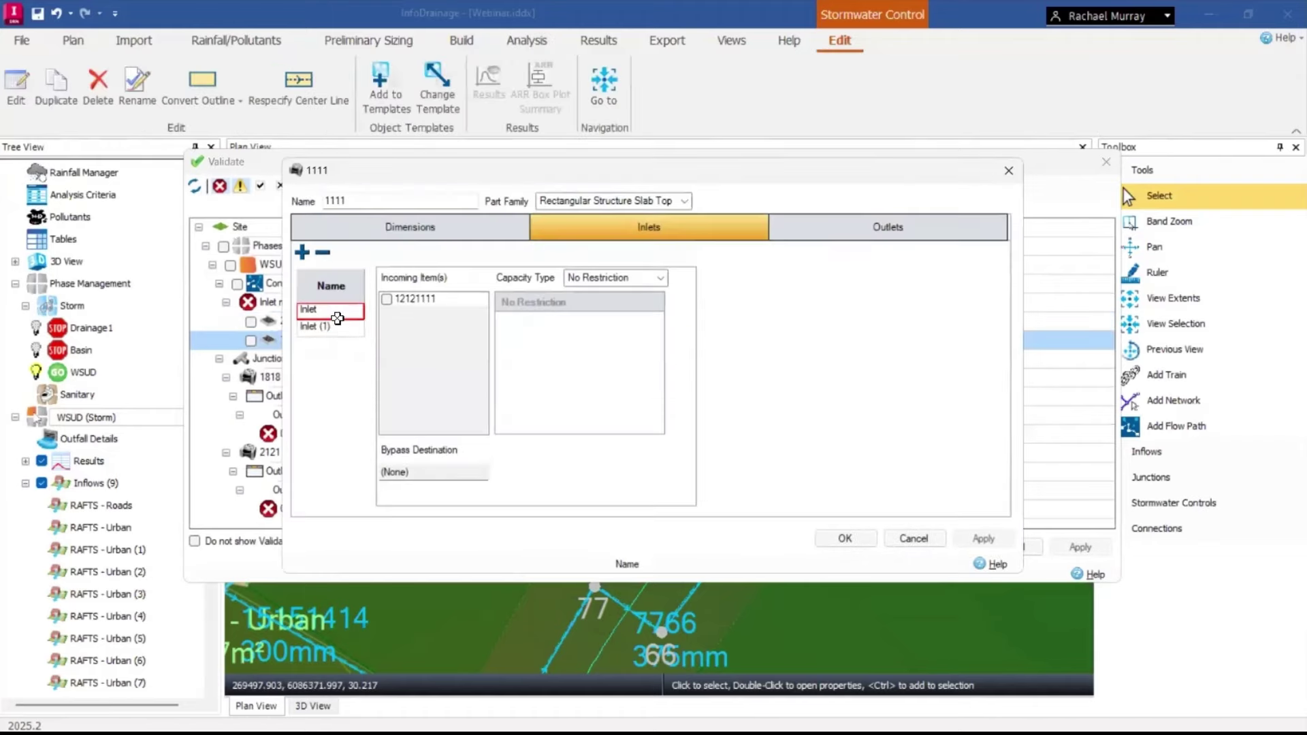
pyautogui.click(323, 252)
pyautogui.click(845, 538)
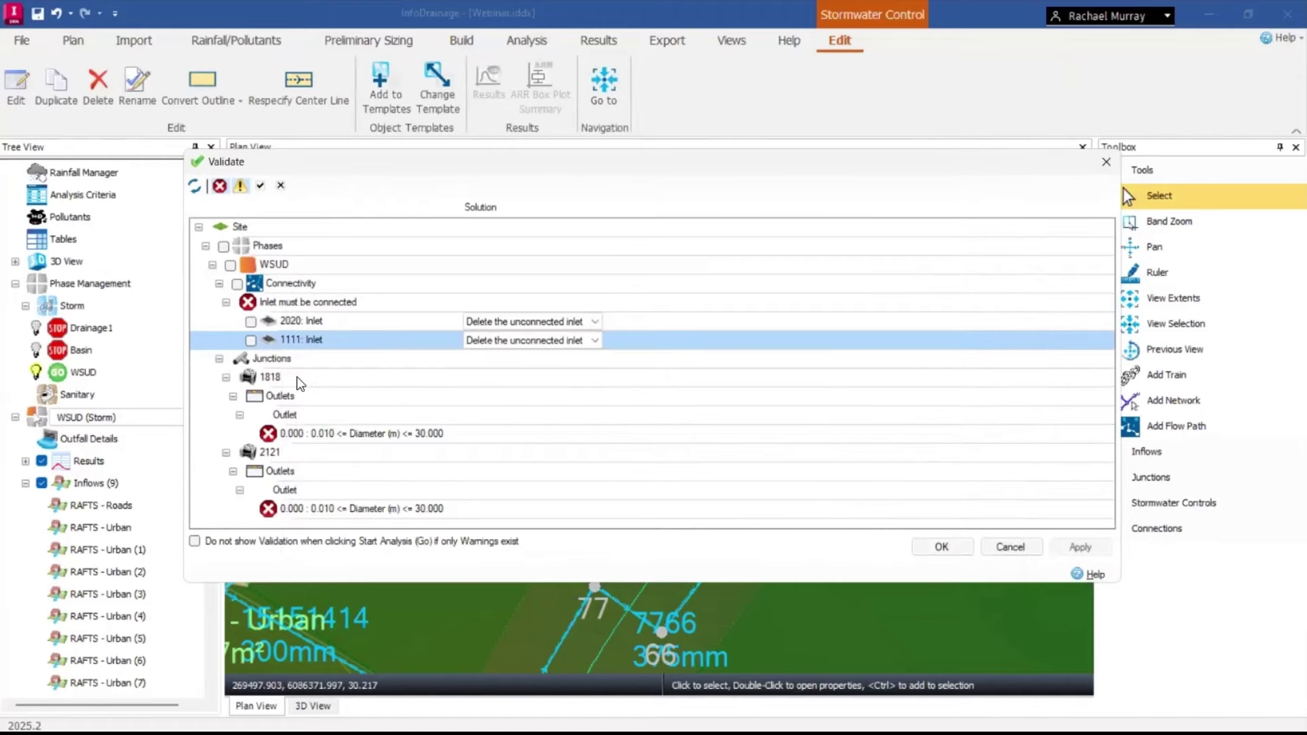
pyautogui.click(324, 396)
pyautogui.doubleClick(361, 435)
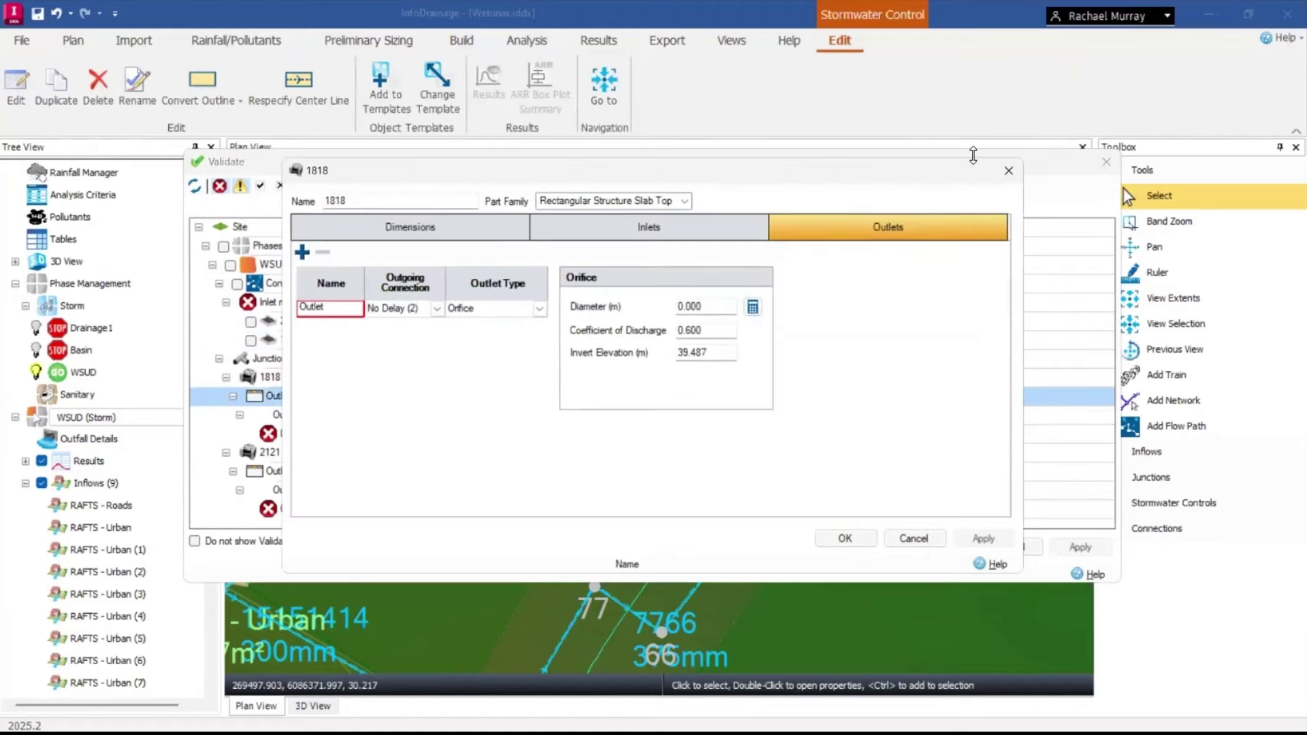
pyautogui.click(1009, 170)
# Change junction 1818's outlet type to Weir with a width of 5 m and accept it.
pyautogui.doubleClick(394, 436)
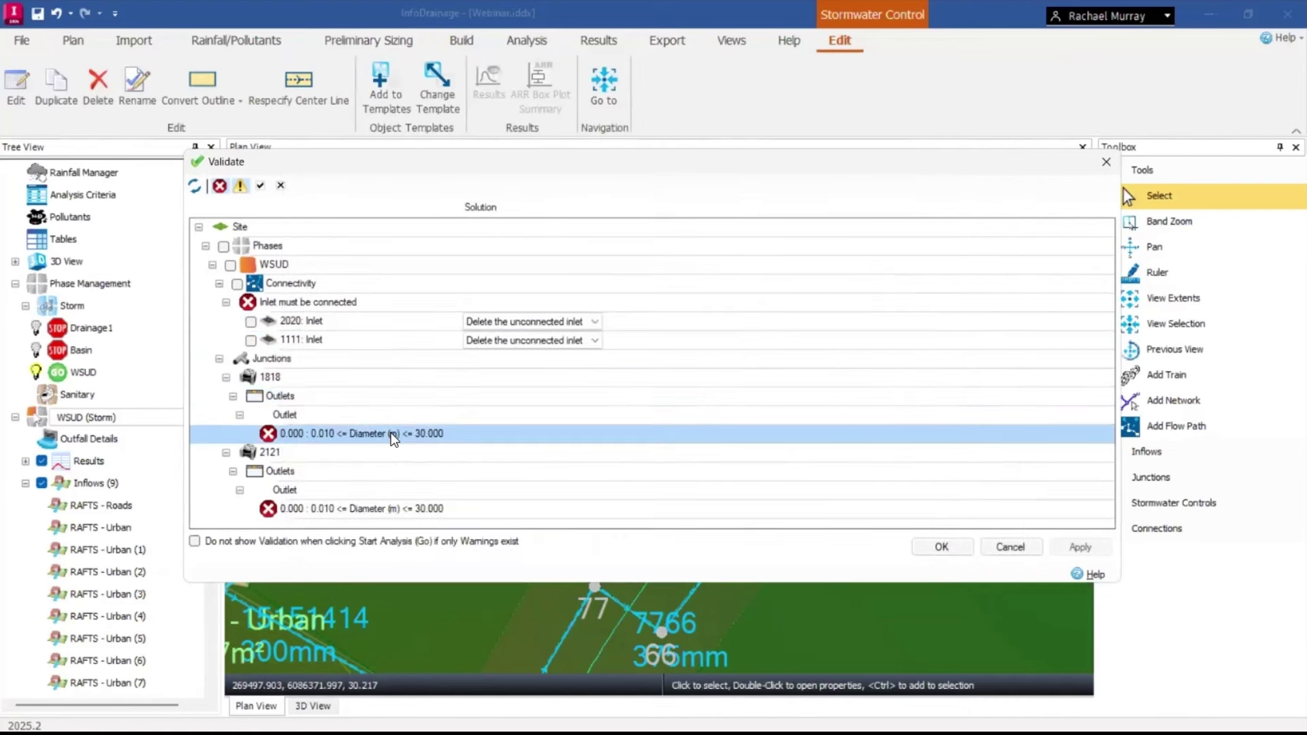
pyautogui.click(490, 310)
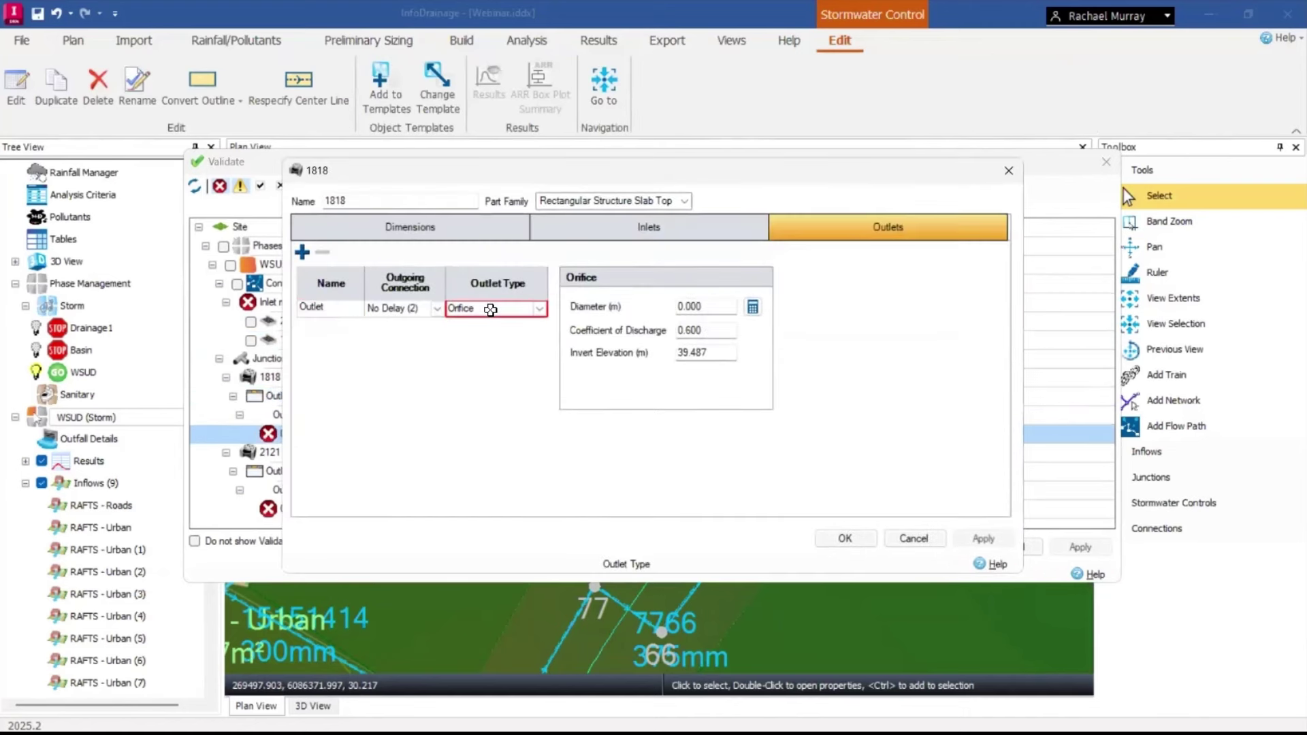
pyautogui.click(715, 305)
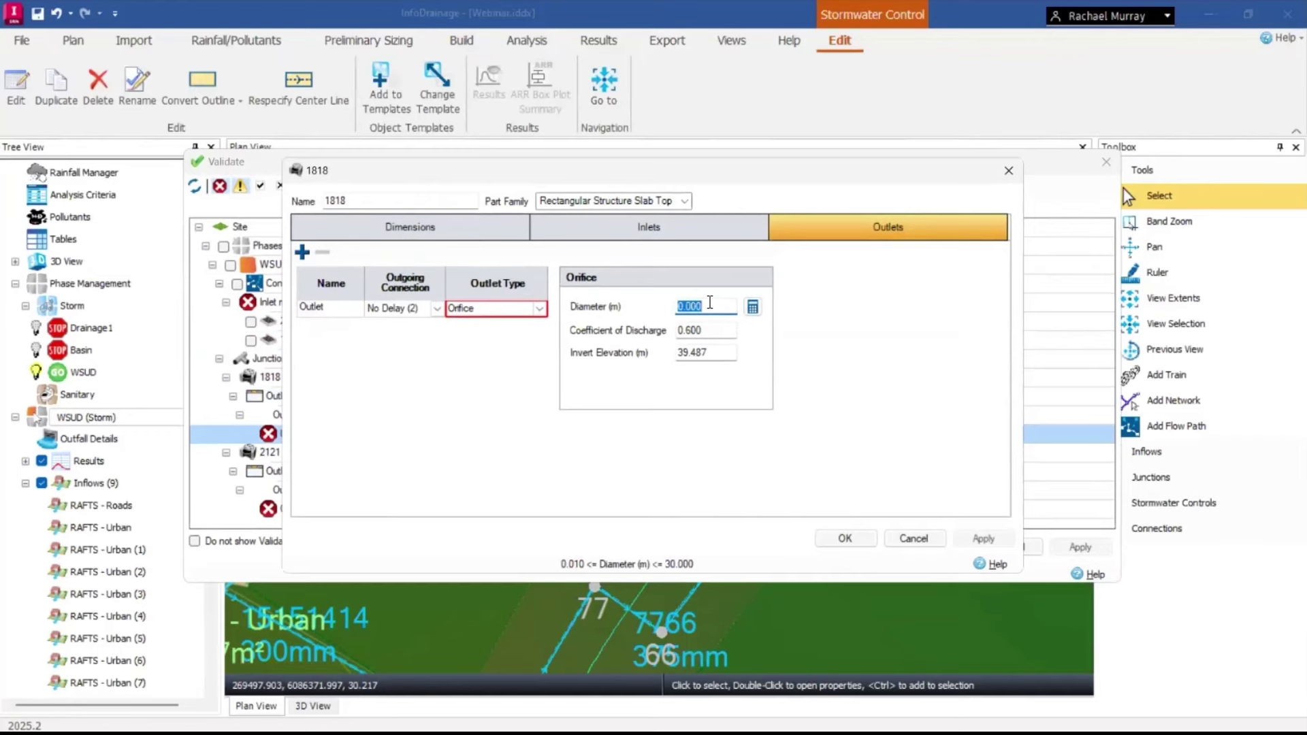
pyautogui.click(539, 308)
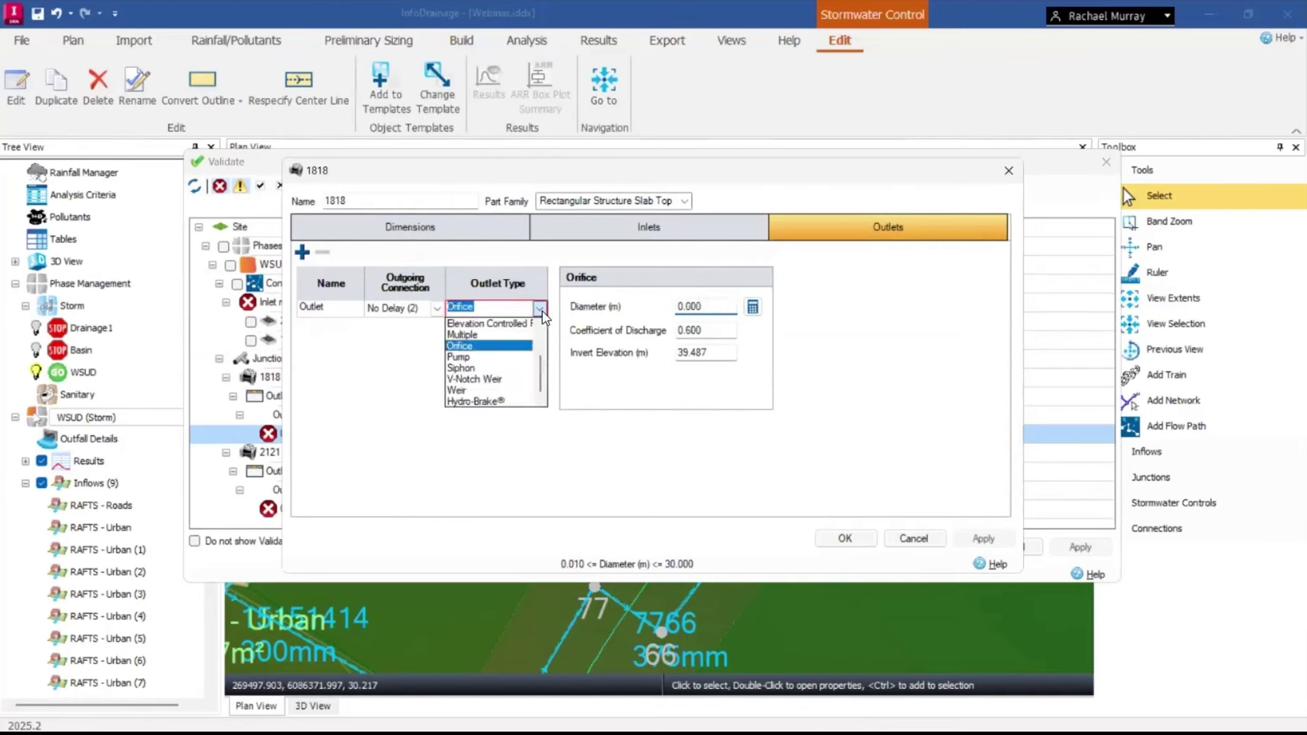
pyautogui.click(518, 391)
pyautogui.click(716, 305)
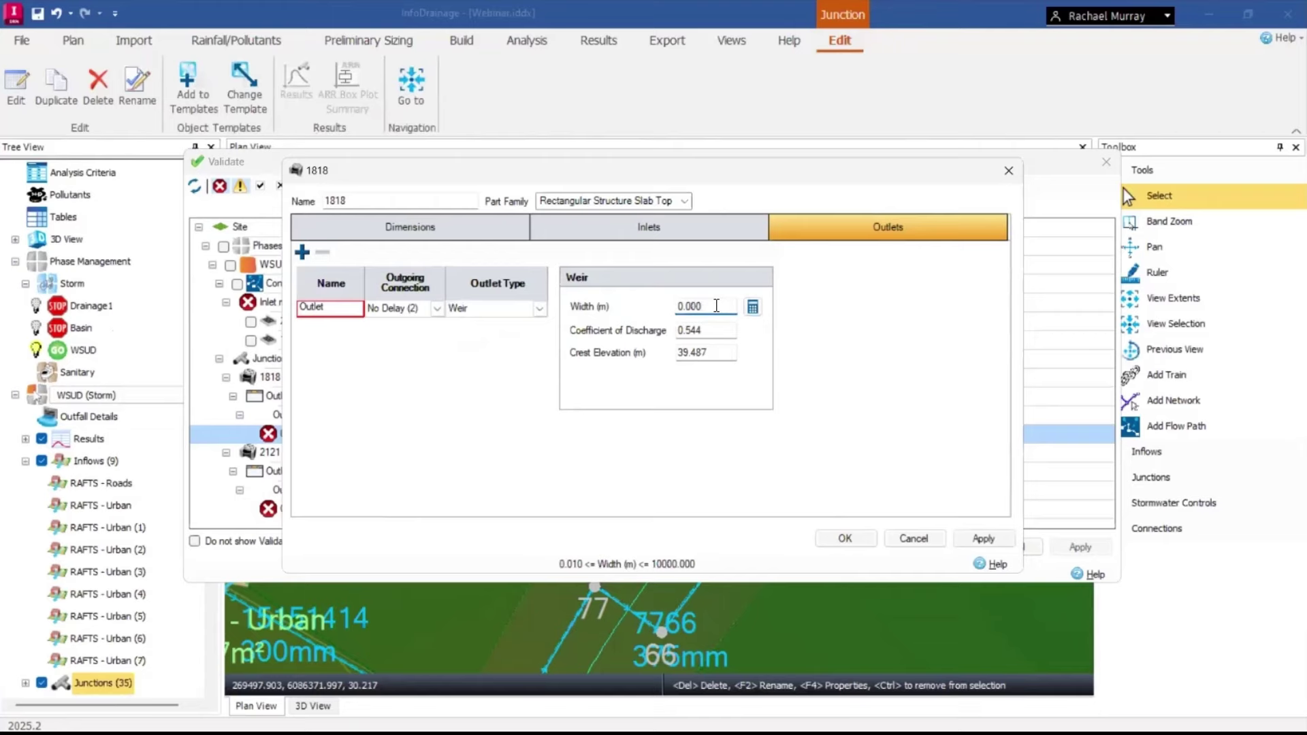
pyautogui.moveTo(716, 306); pyautogui.dragTo(664, 306)
pyautogui.write('5')
pyautogui.click(845, 538)
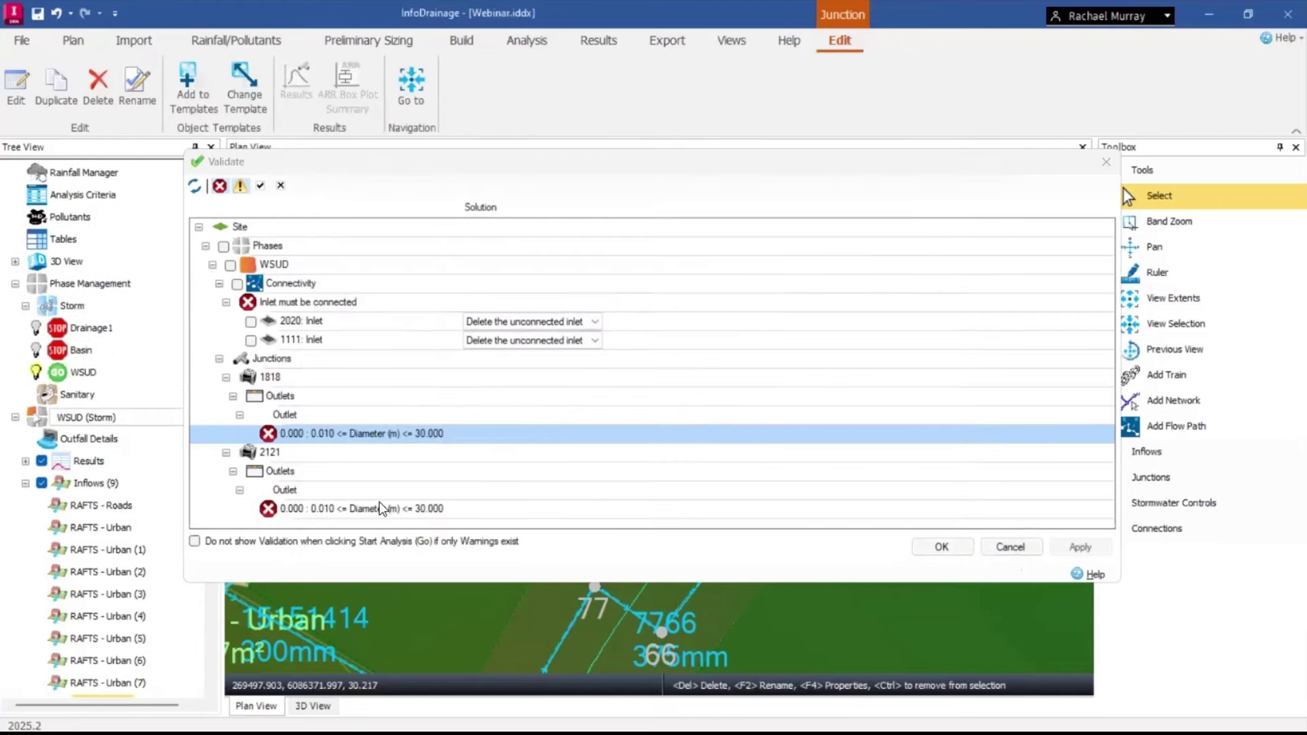
# Change junction 2121's outlet type to Weir with a width of 1 m, accept it and close the validation results.
pyautogui.doubleClick(382, 509)
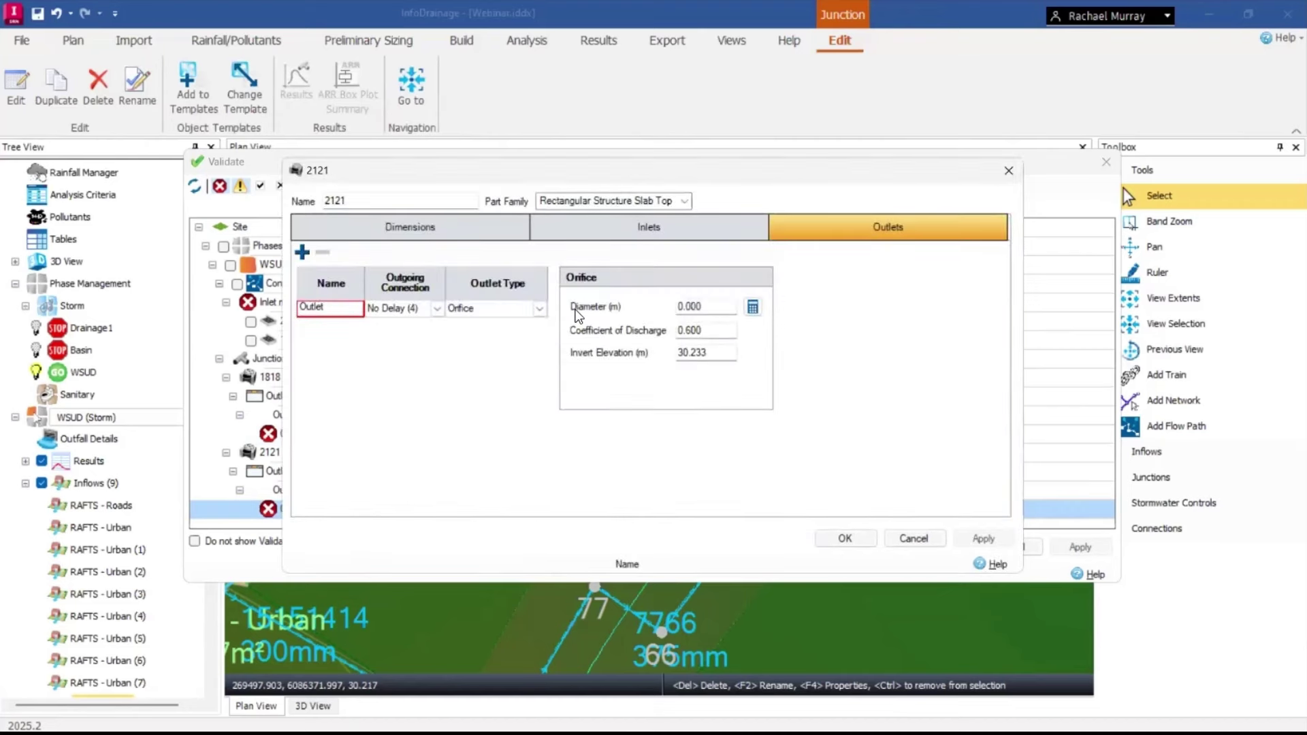
pyautogui.click(727, 307)
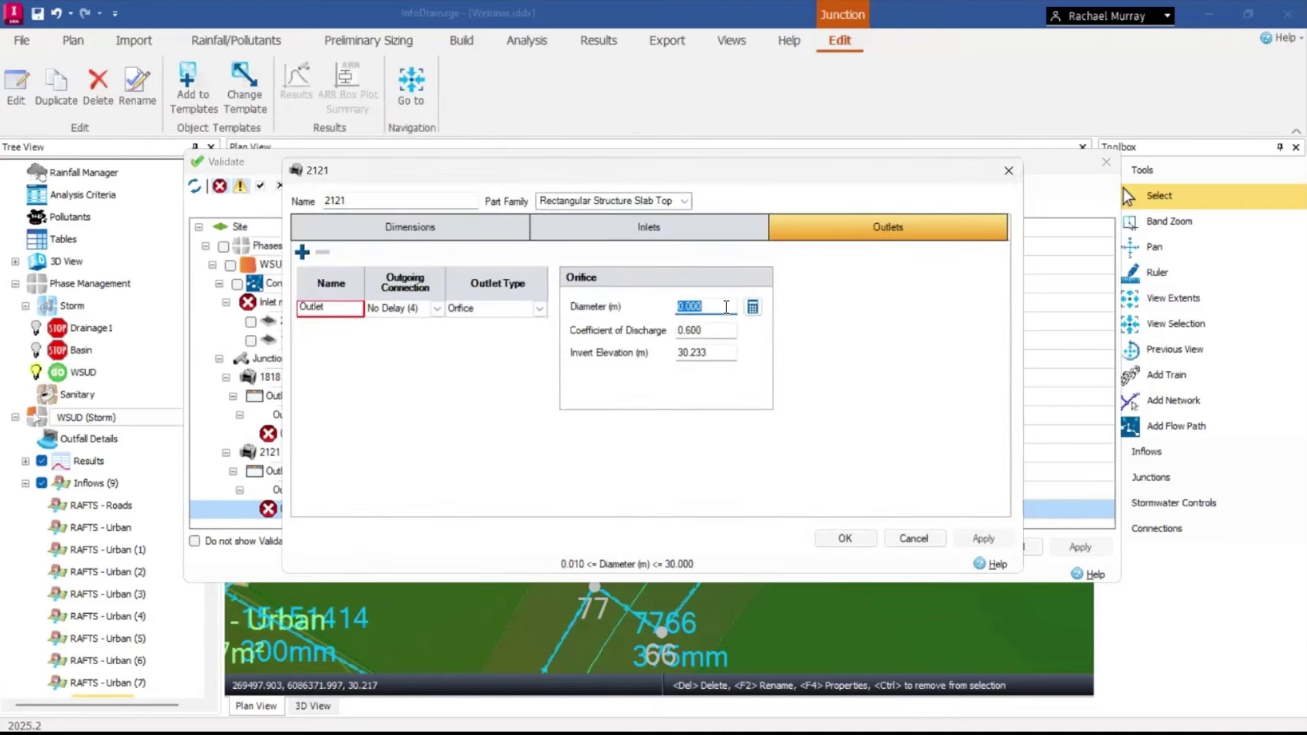
pyautogui.click(490, 308)
pyautogui.click(540, 309)
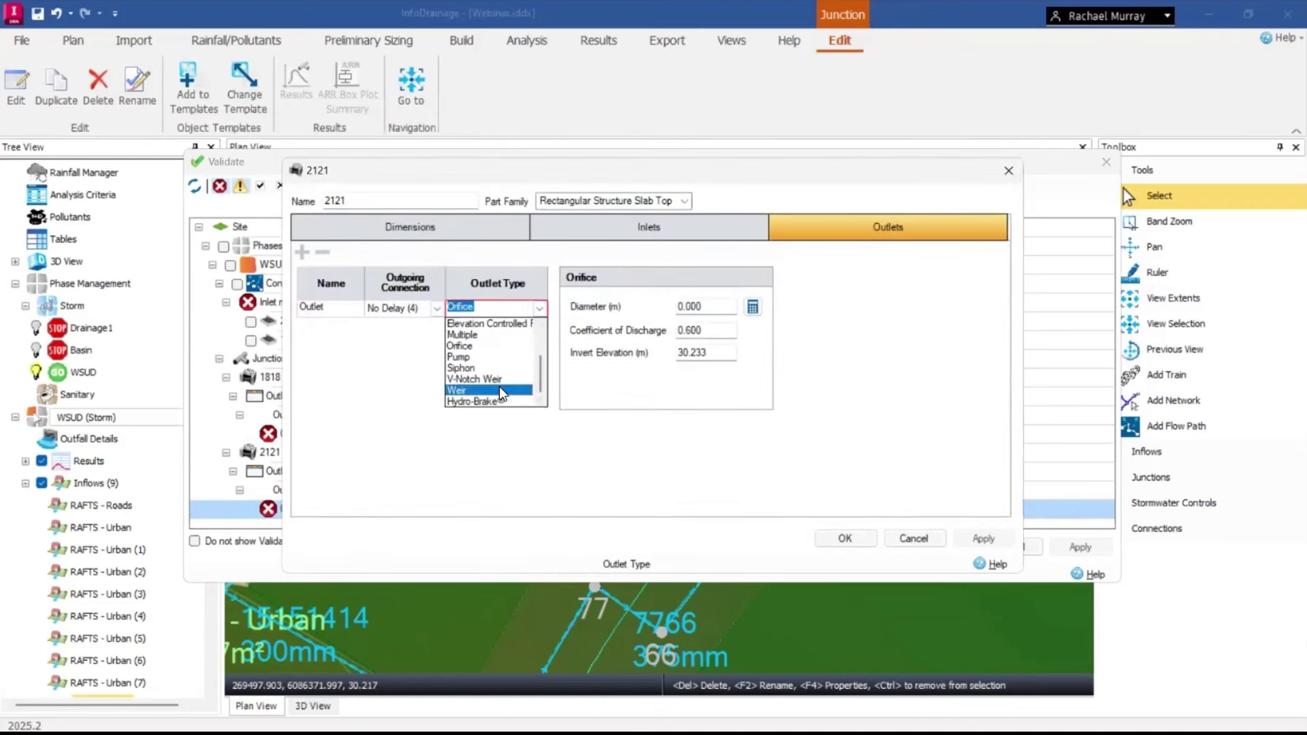
pyautogui.click(470, 394)
pyautogui.write('1')
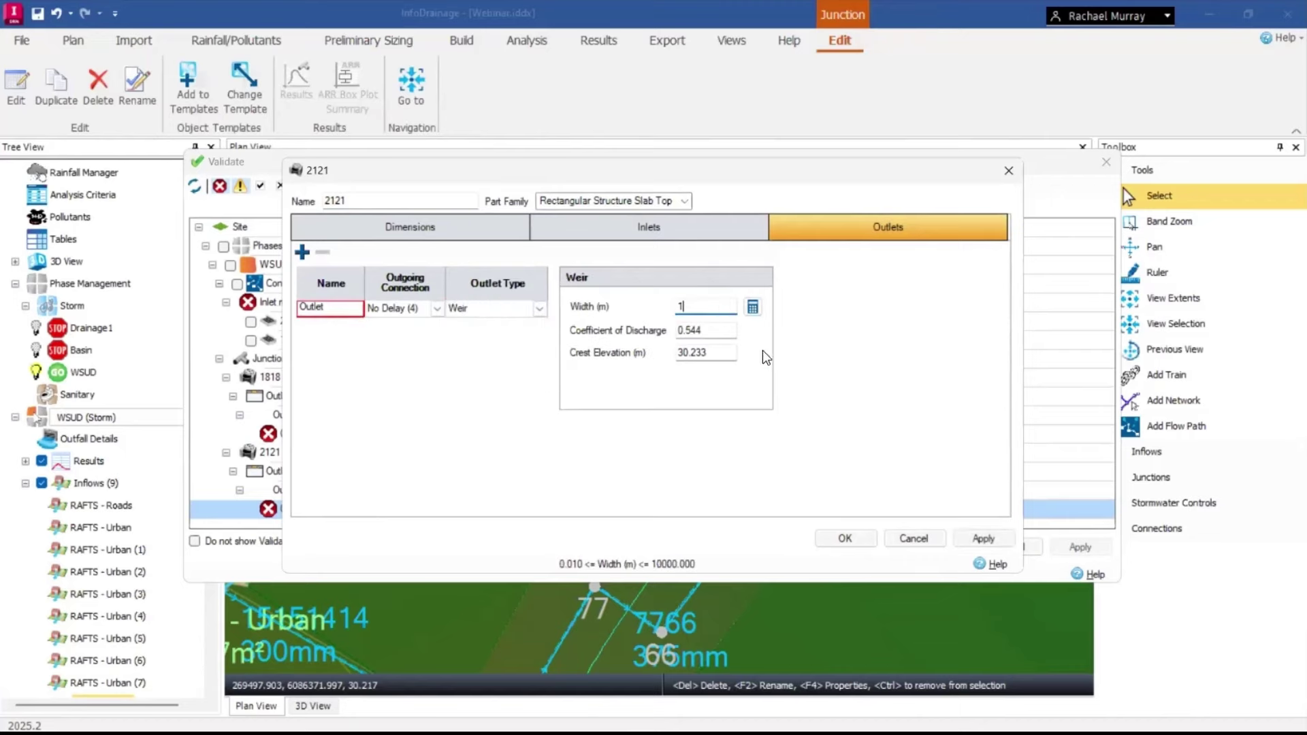
pyautogui.click(846, 538)
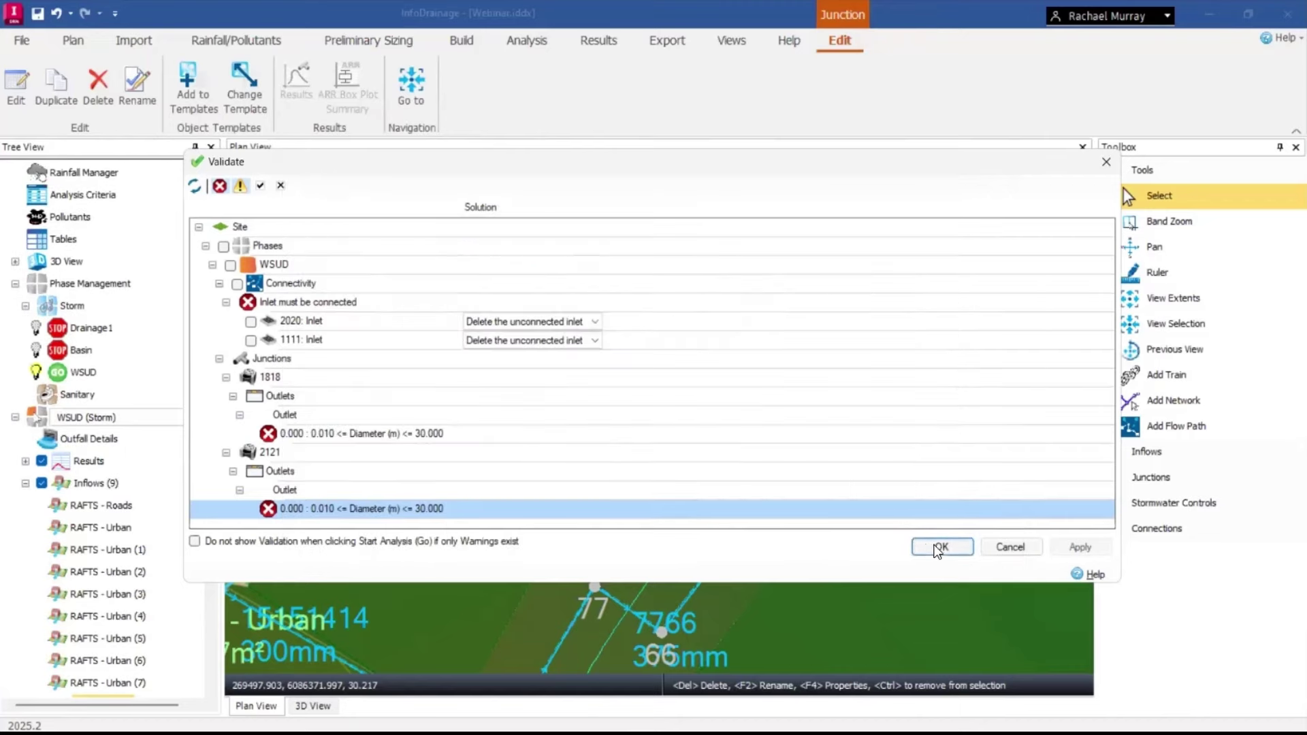
pyautogui.click(938, 544)
# Validate the model again and run the stormwater analysis.
pyautogui.click(527, 40)
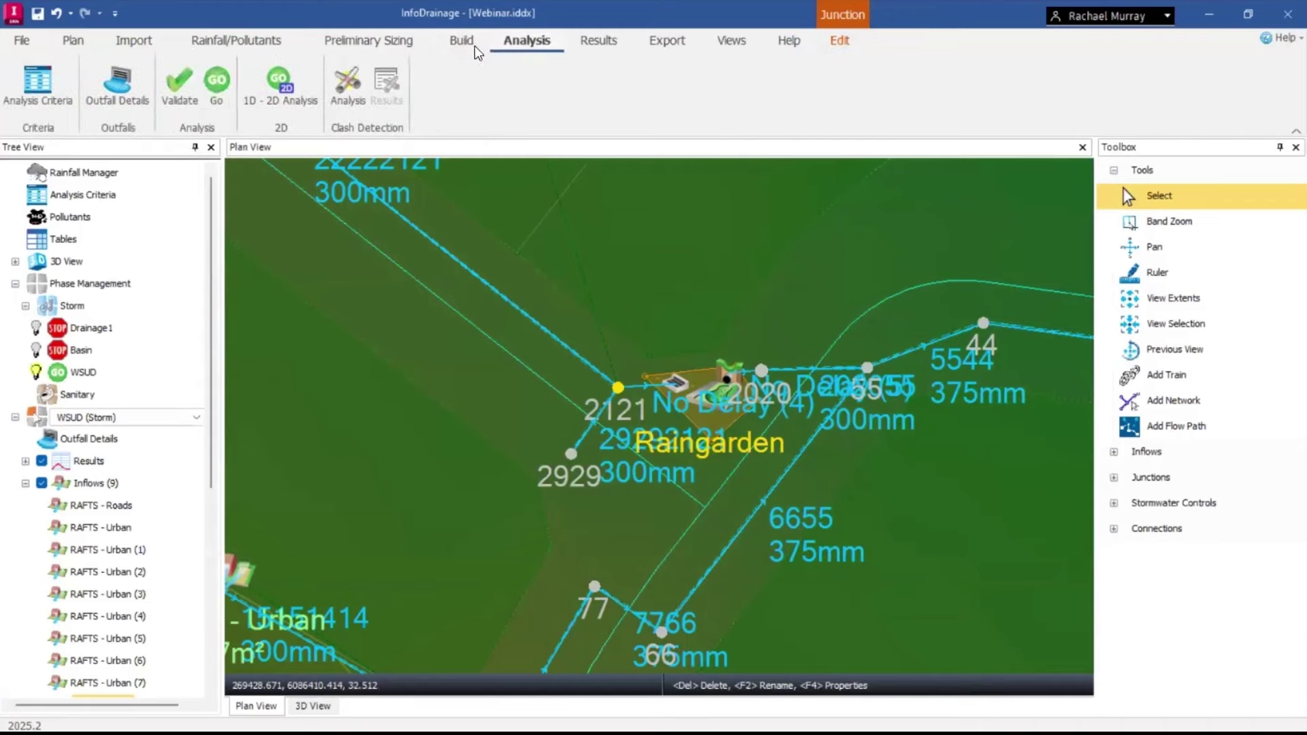
pyautogui.click(169, 93)
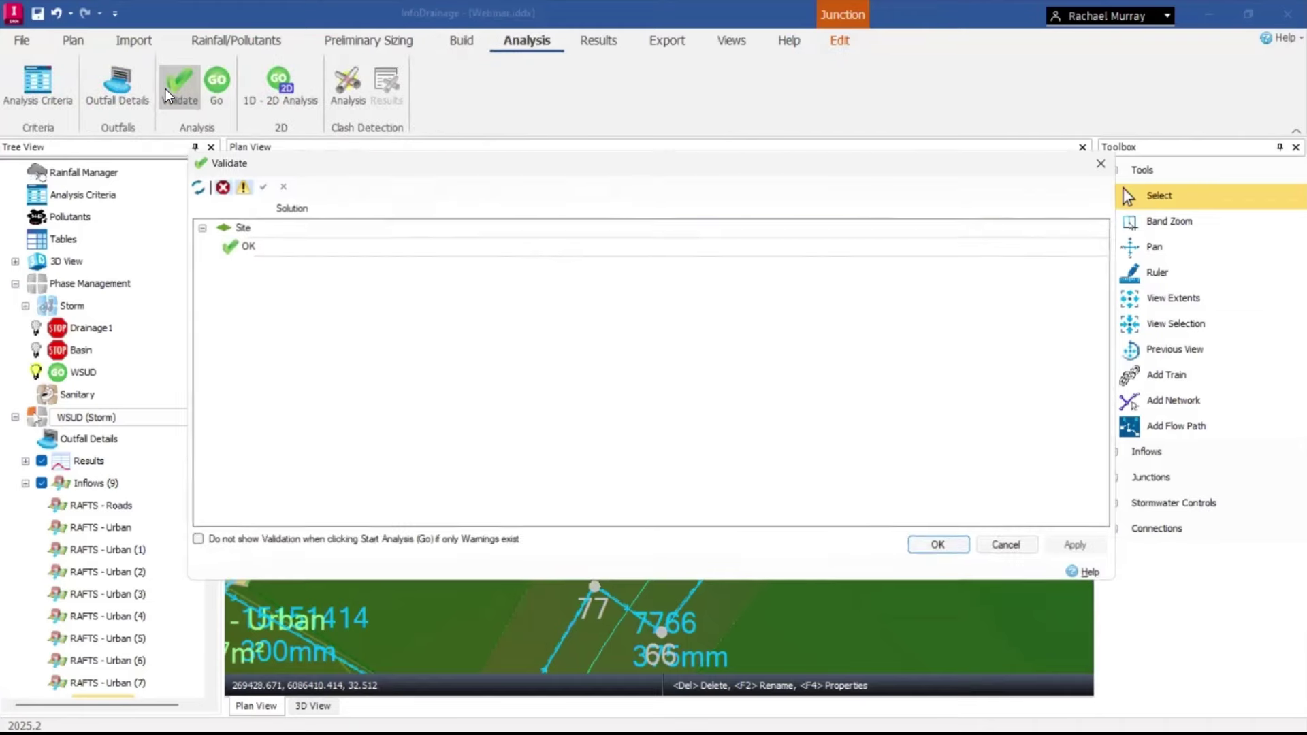
pyautogui.click(945, 546)
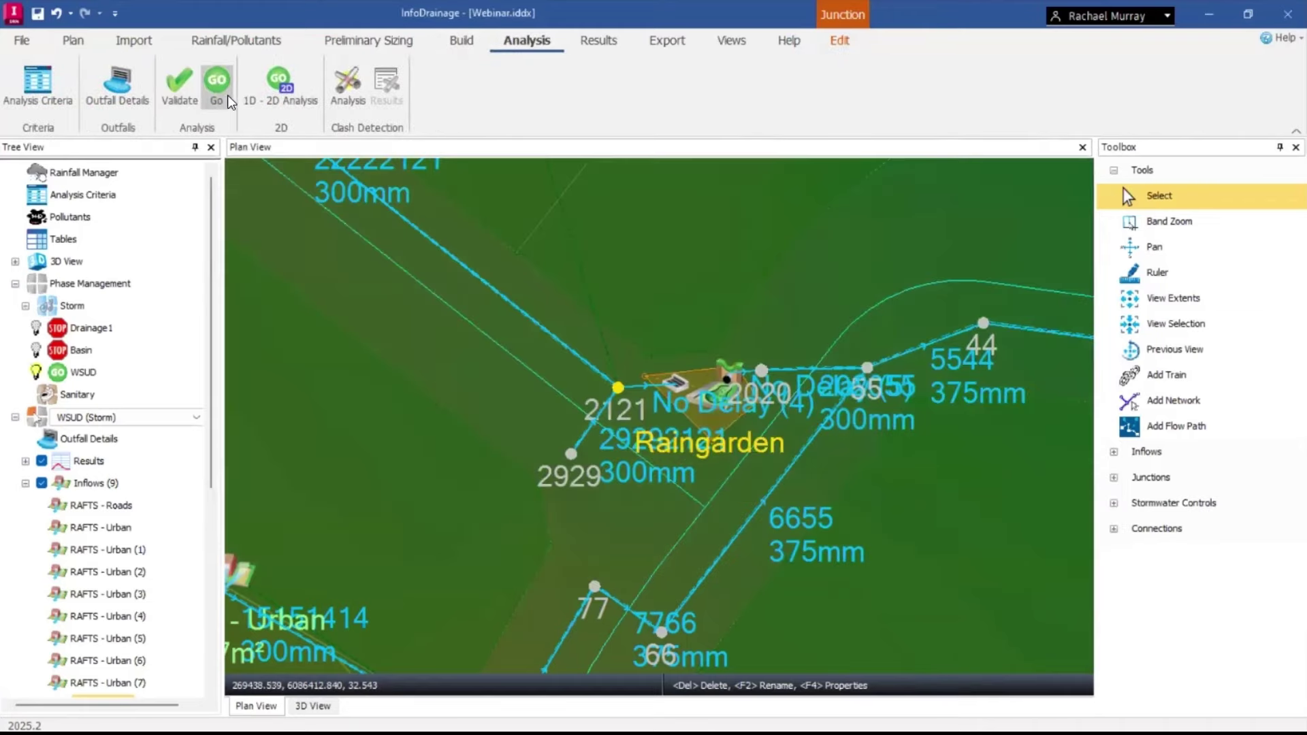
pyautogui.click(229, 101)
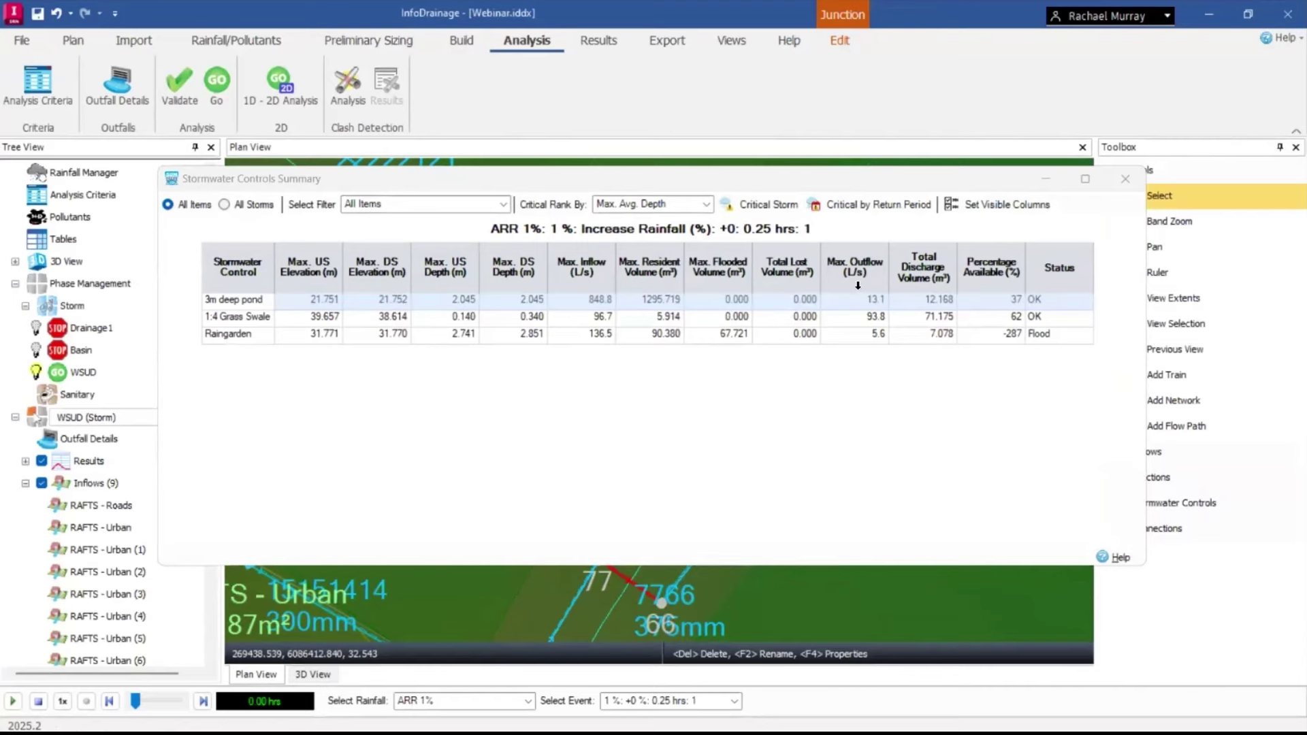
# Review the Raingarden's results in the Stormwater Controls Summary, including the critical storms by return period, and close the summary.
pyautogui.click(990, 316)
pyautogui.press('Down')
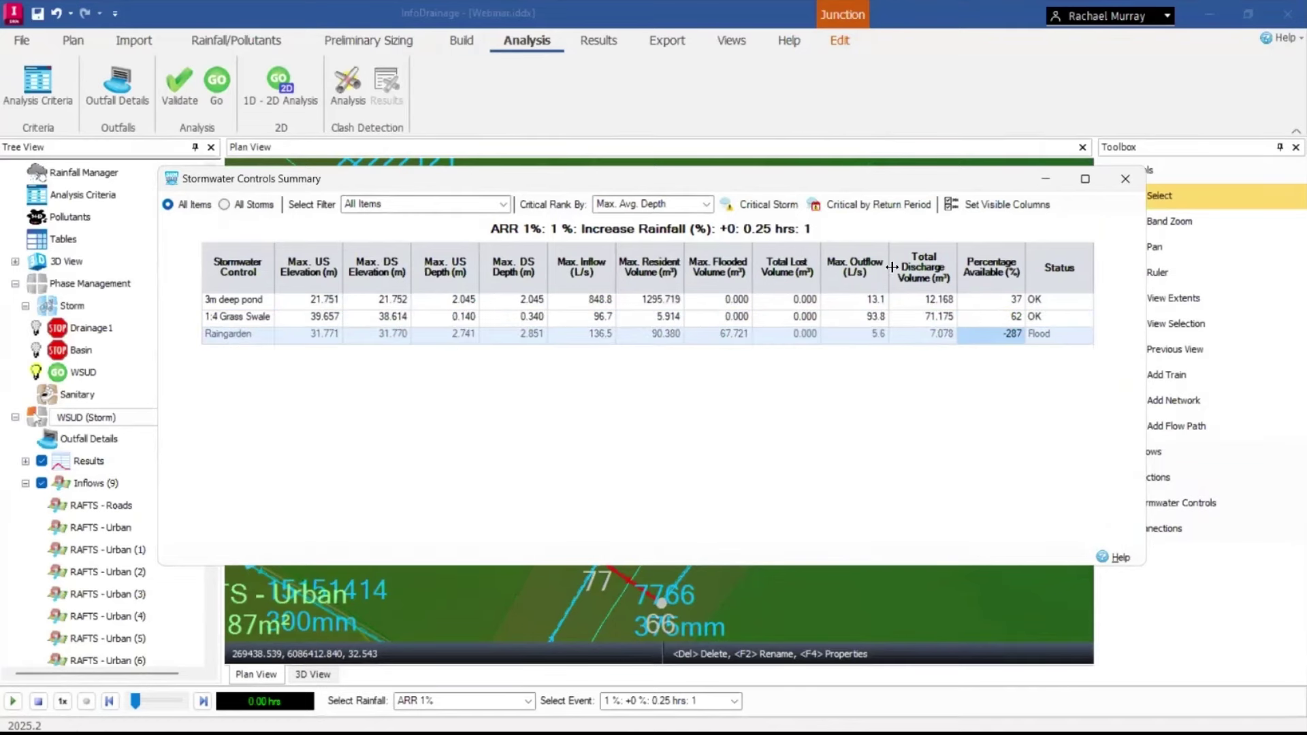
pyautogui.click(847, 205)
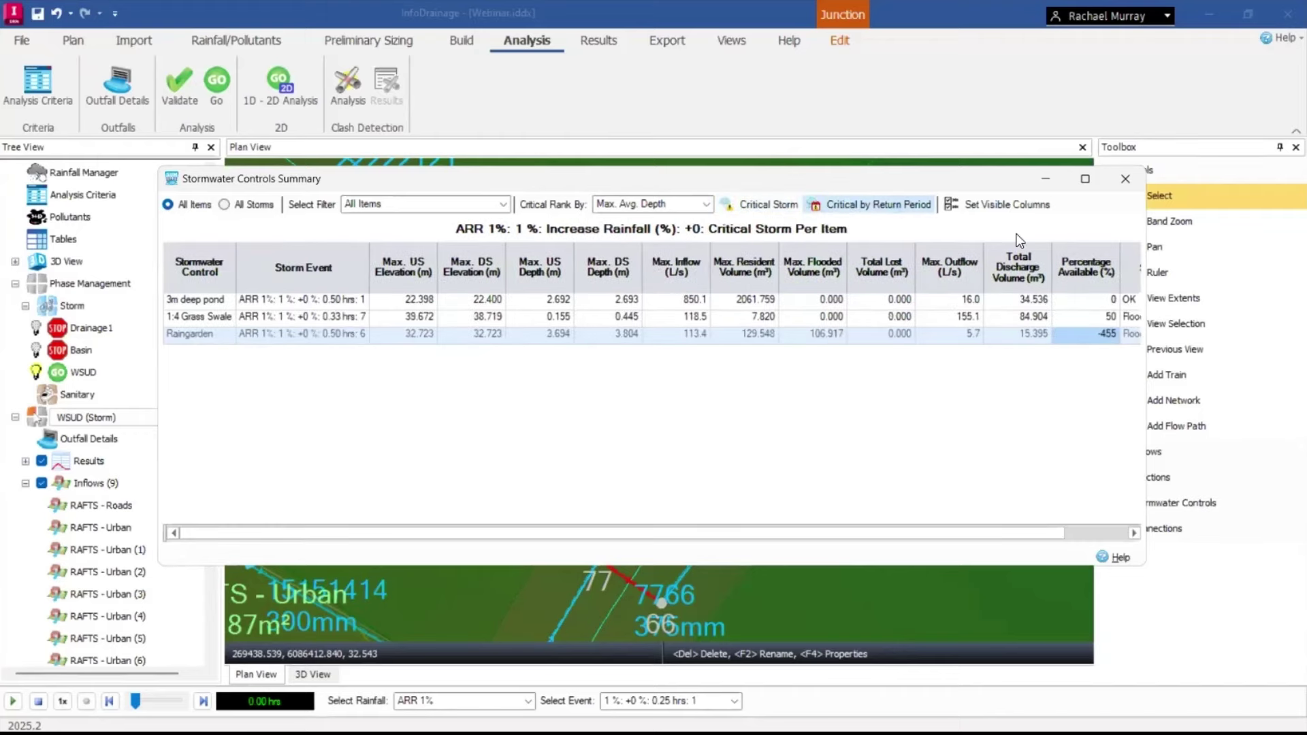
pyautogui.click(1126, 179)
# Add a flow path from junction 1313 through the 3m deep pond to the outfall manhole 11.
pyautogui.scroll(-5, 724, 277)
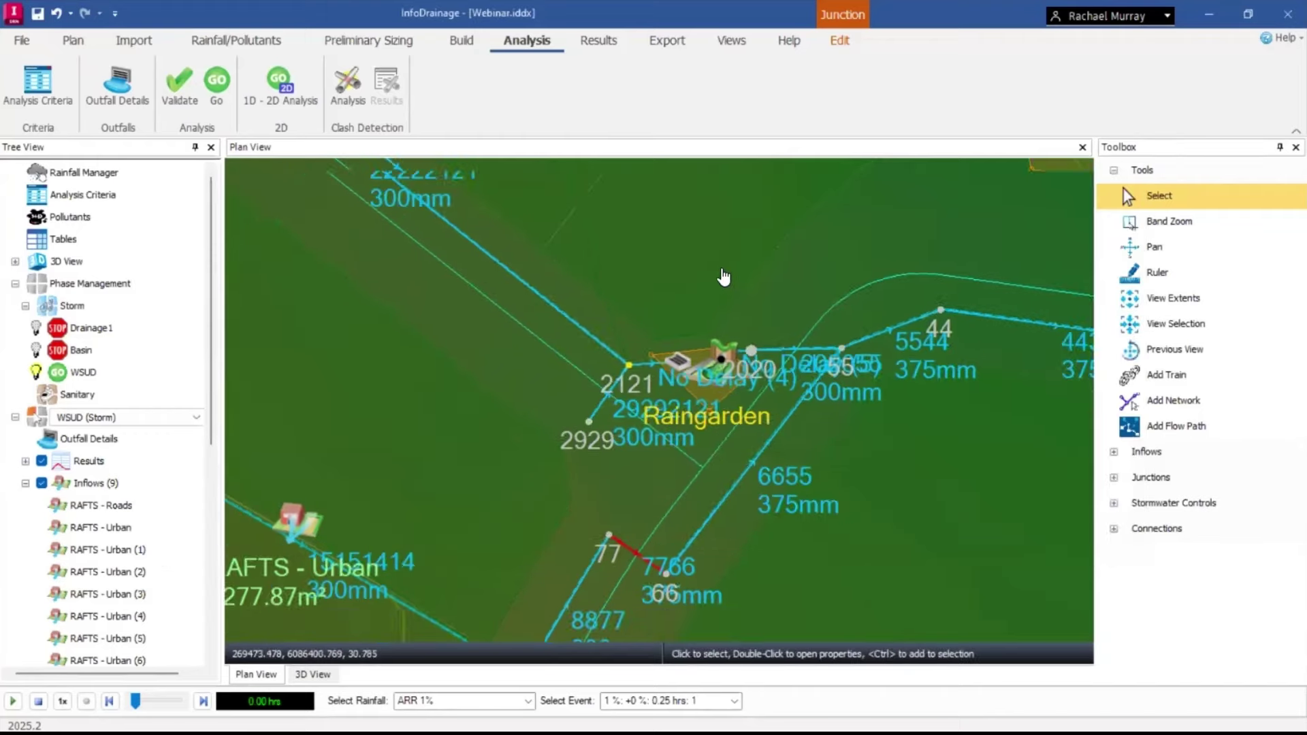
pyautogui.scroll(-1, 771, 279)
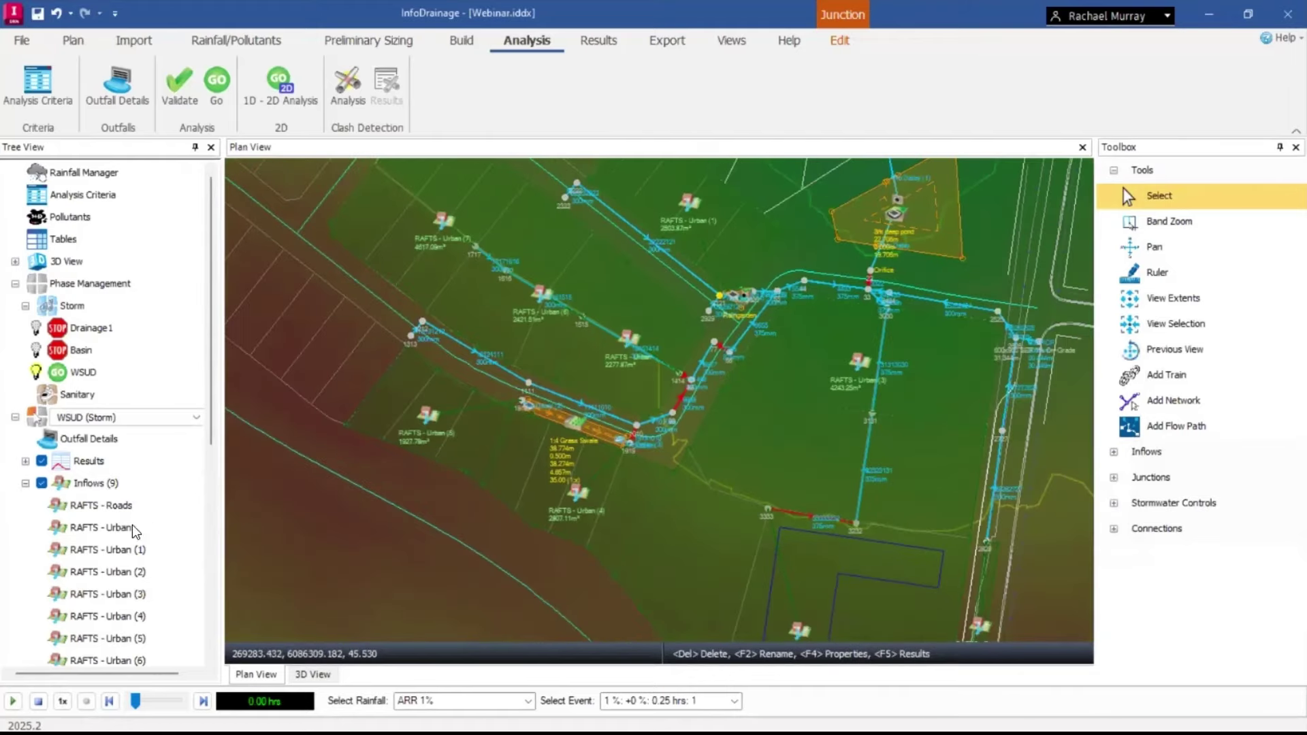
pyautogui.scroll(-6, 130, 527)
pyautogui.click(84, 643)
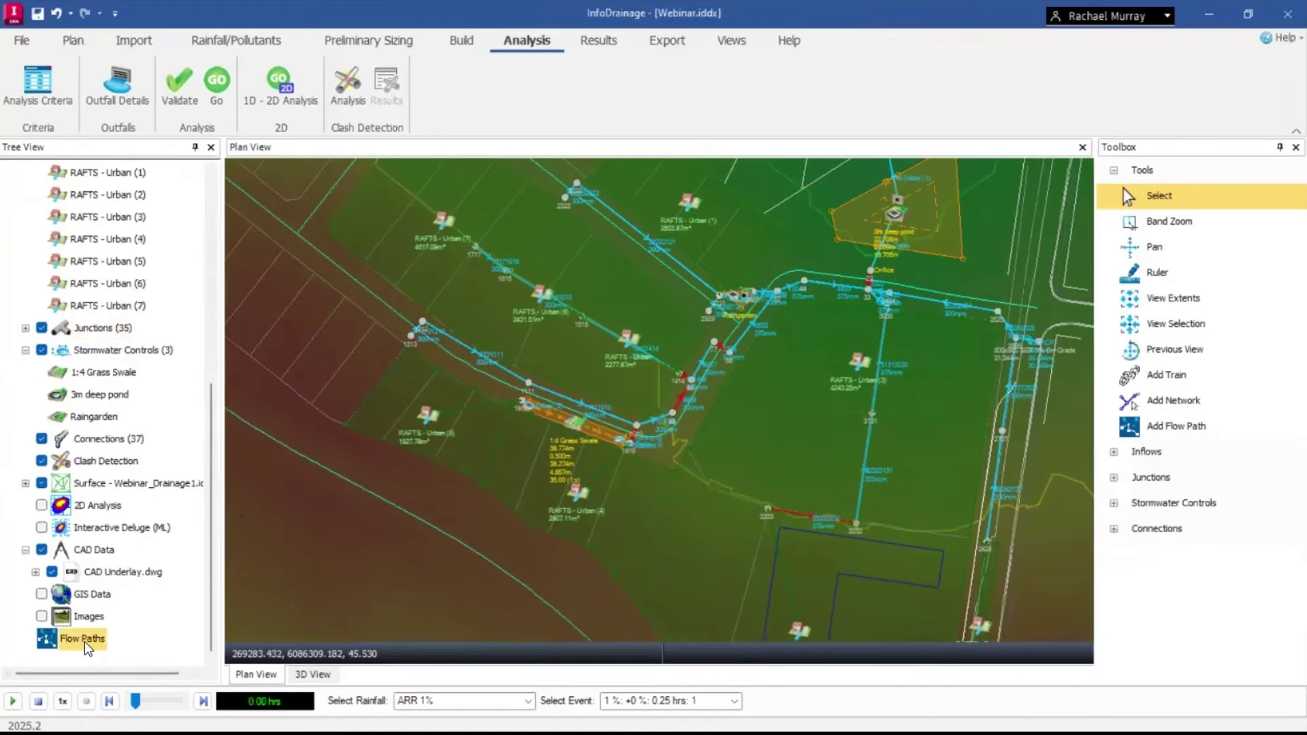
pyautogui.rightClick(88, 648)
pyautogui.click(131, 652)
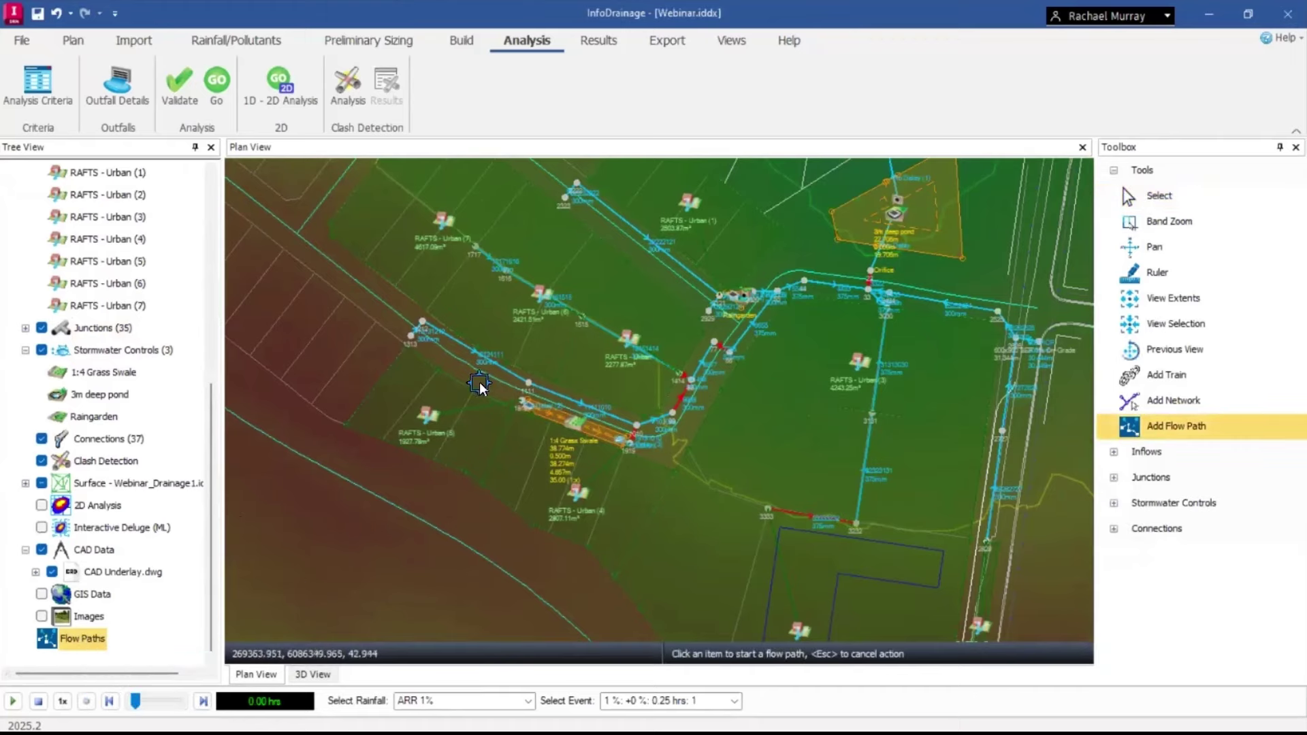
pyautogui.click(412, 340)
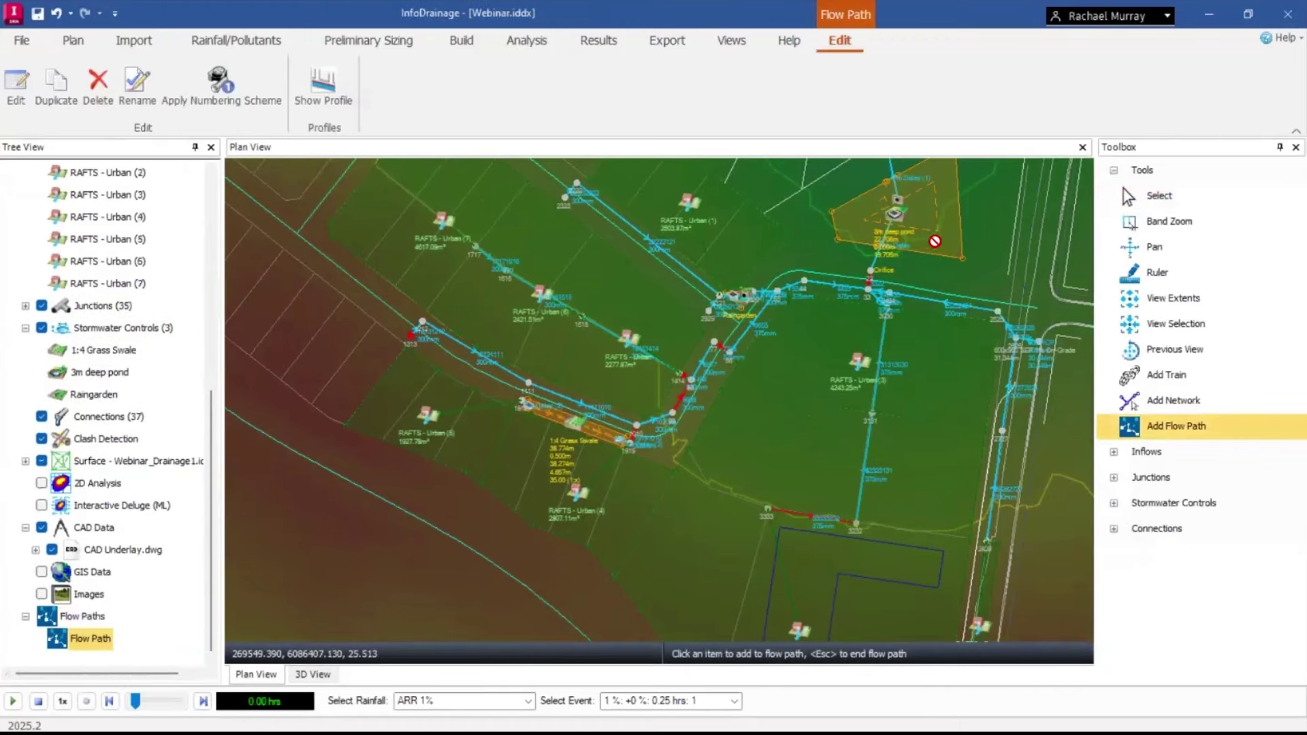
pyautogui.moveTo(886, 166); pyautogui.dragTo(879, 227, button='middle')
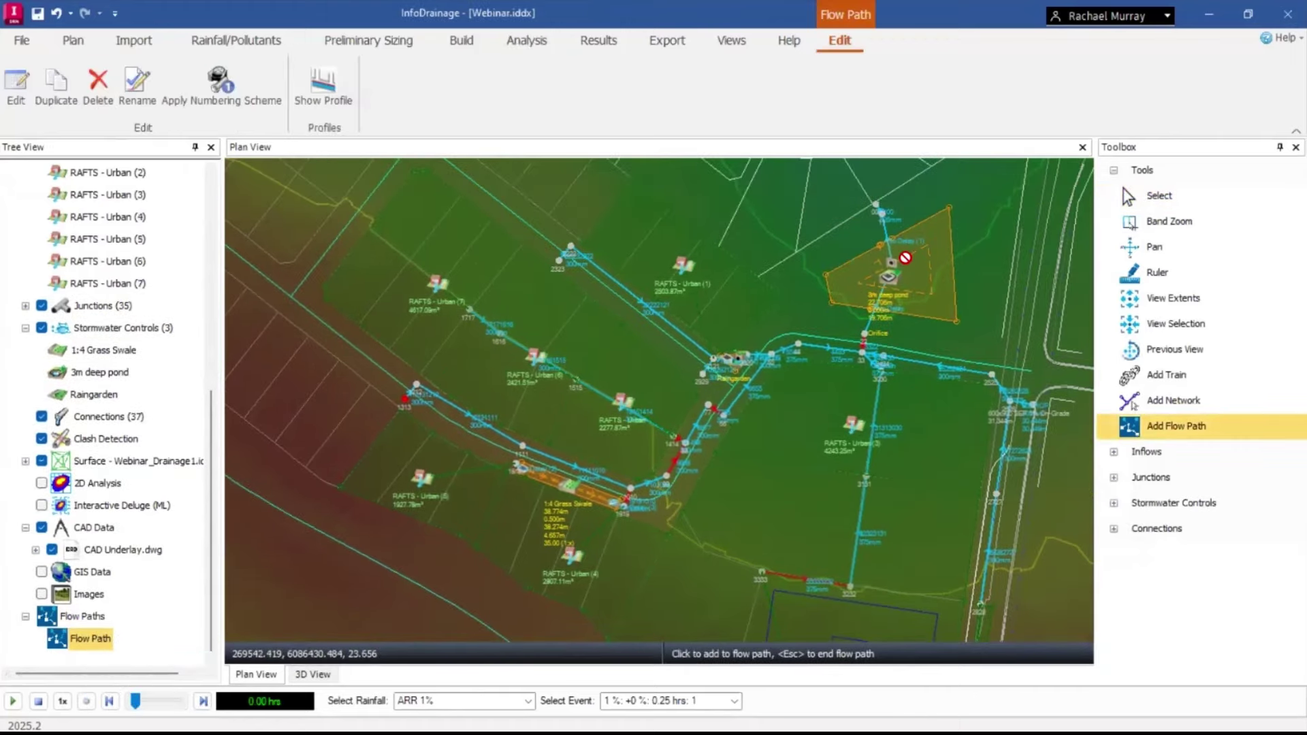
pyautogui.click(880, 209)
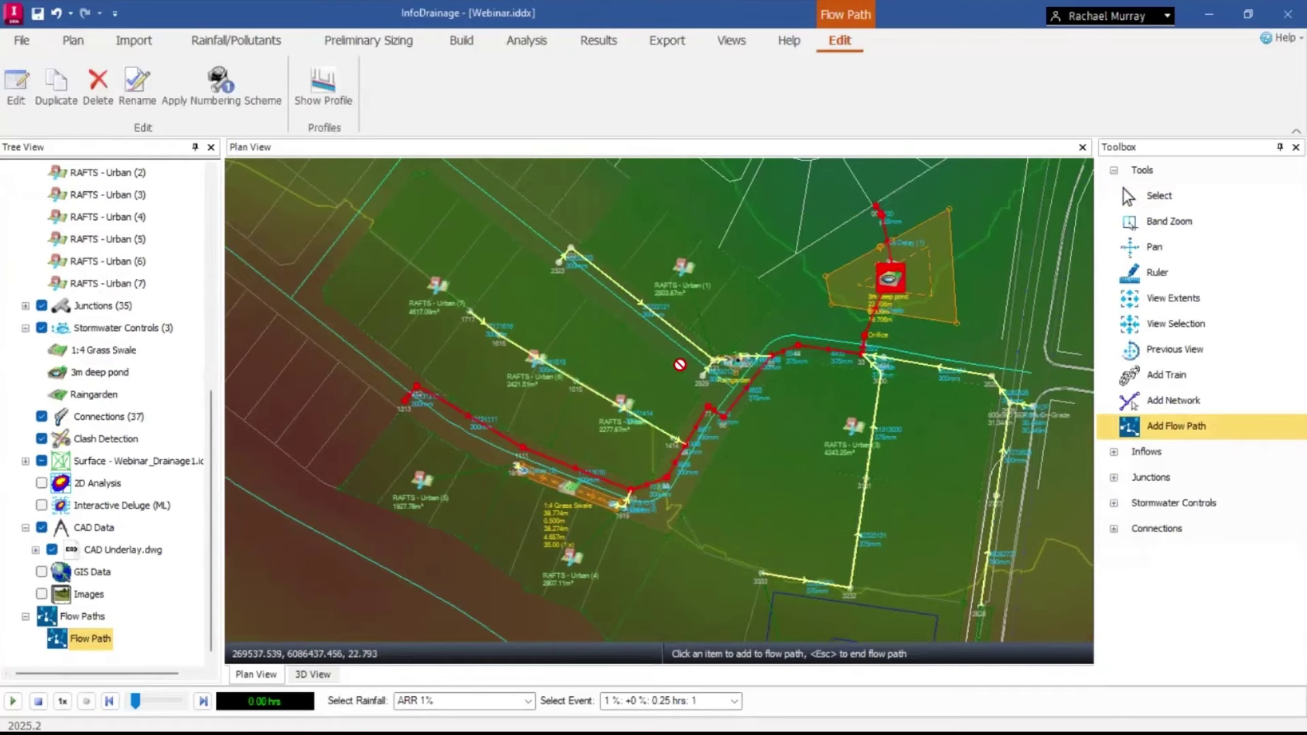
# Examine the new flow path's longitudinal profile from junction 1313 to the pond outlet, and close it.
pyautogui.rightClick(109, 639)
pyautogui.click(167, 593)
pyautogui.scroll(2, 926, 296)
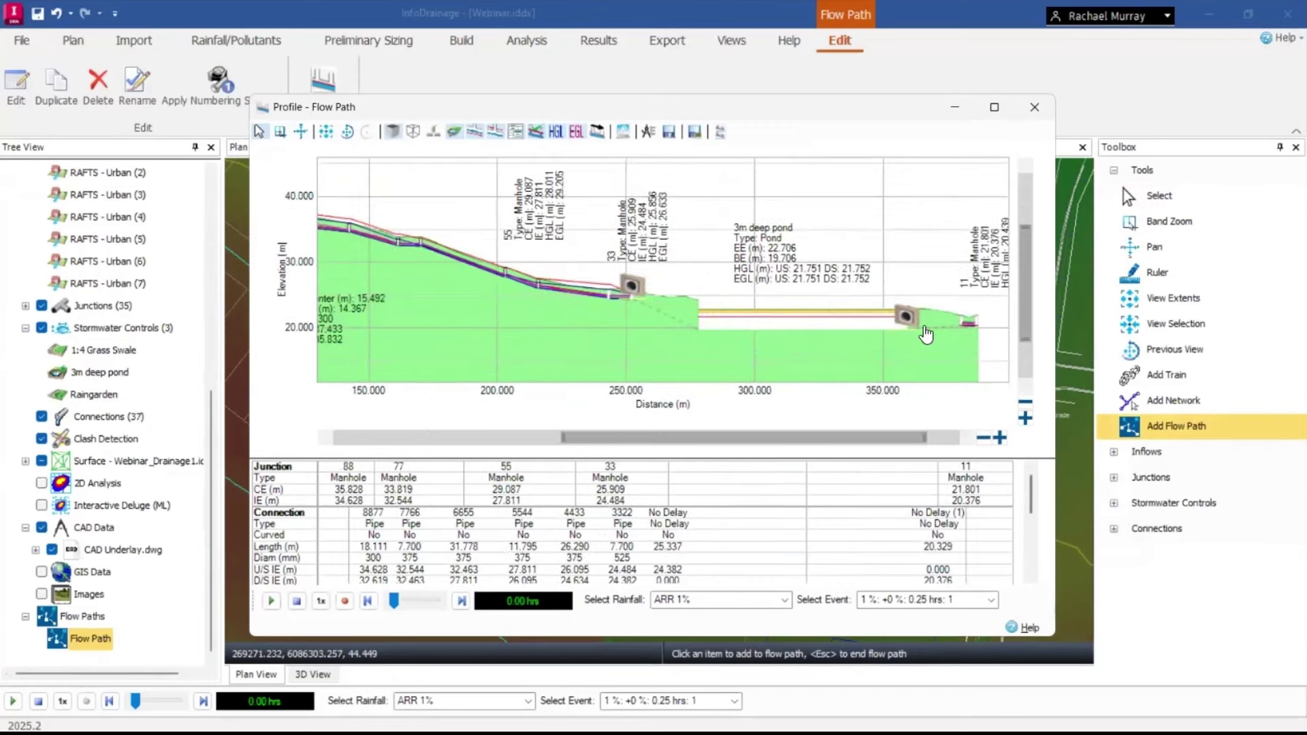
pyautogui.scroll(-3, 930, 330)
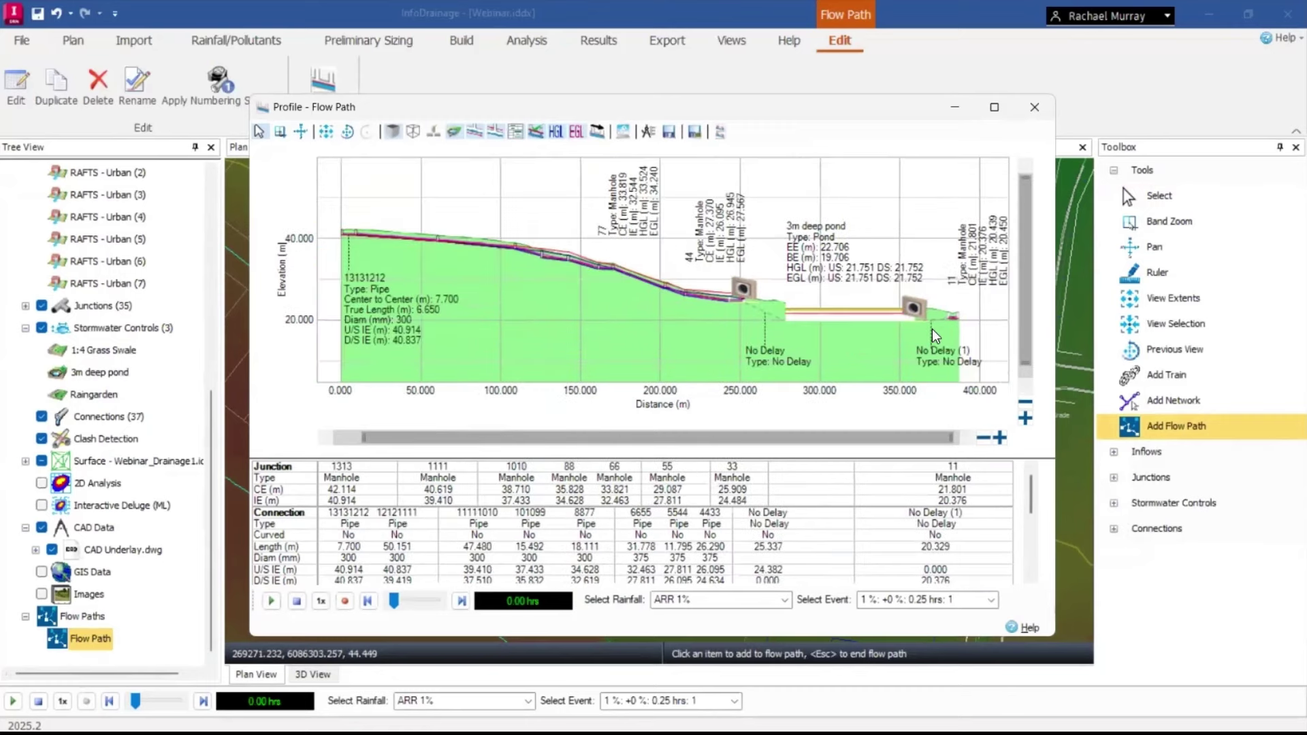
pyautogui.click(1034, 107)
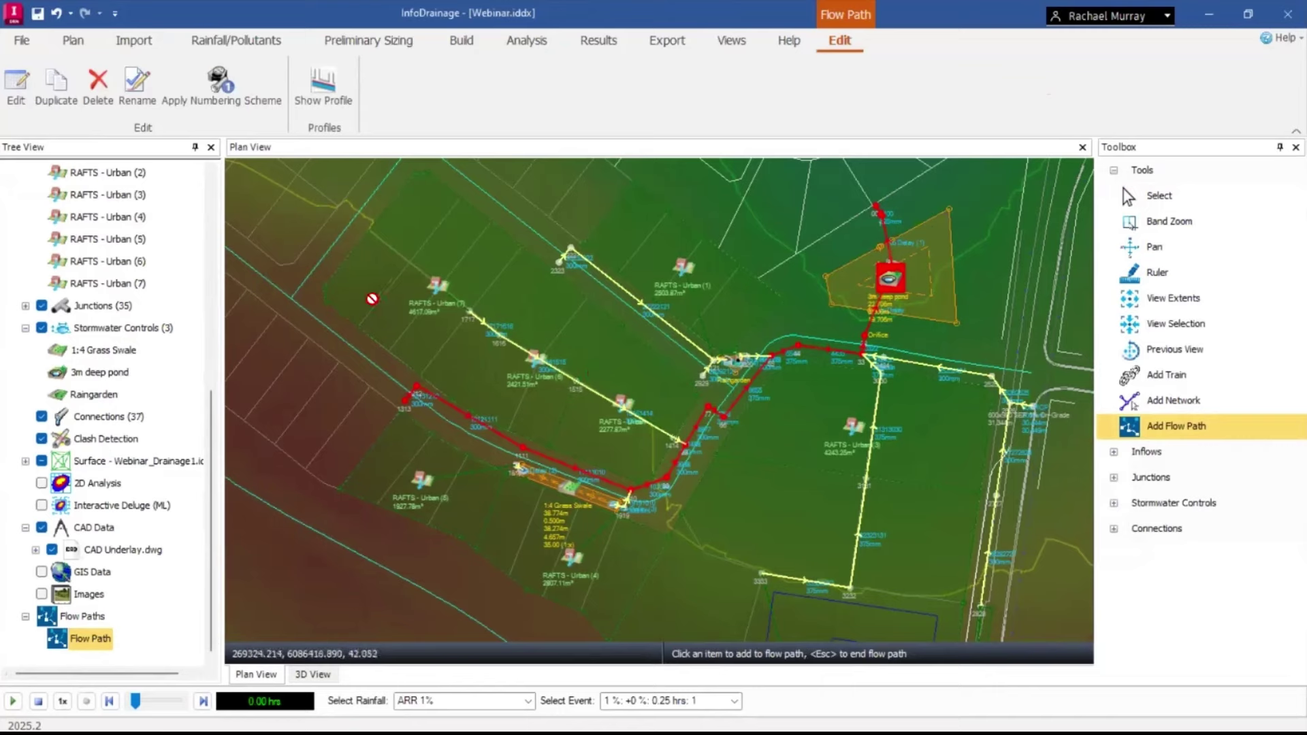
# End the flow path, enable the Basin phase for analysis and make Basin (Storm) the current phase.
pyautogui.scroll(6, 130, 323)
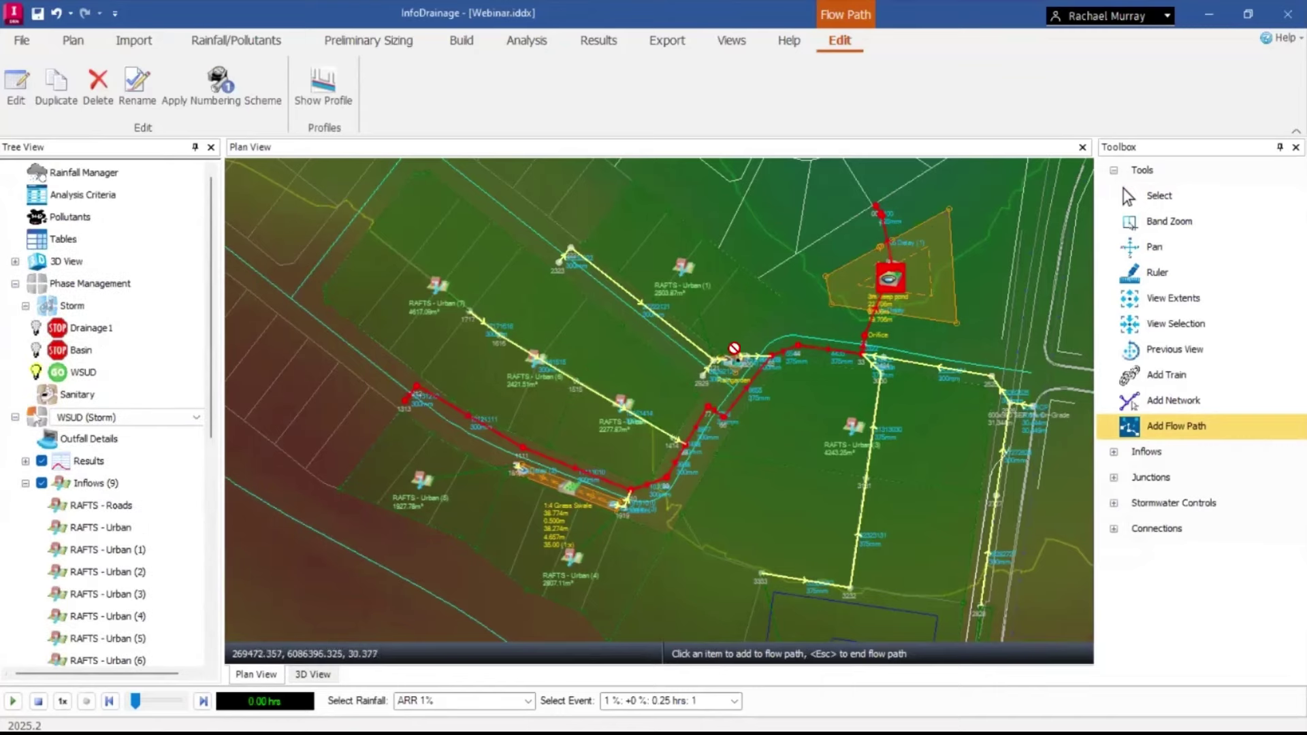
pyautogui.click(86, 351)
pyautogui.press('Escape')
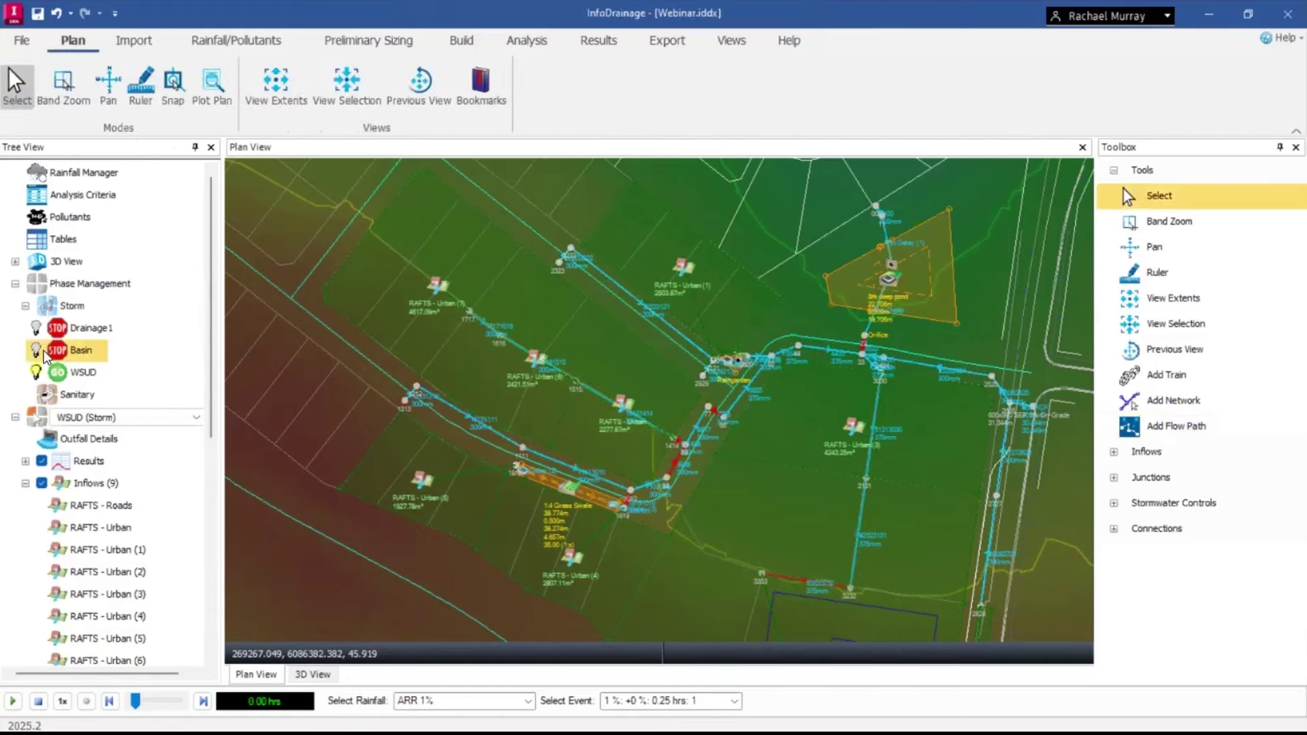
pyautogui.click(61, 352)
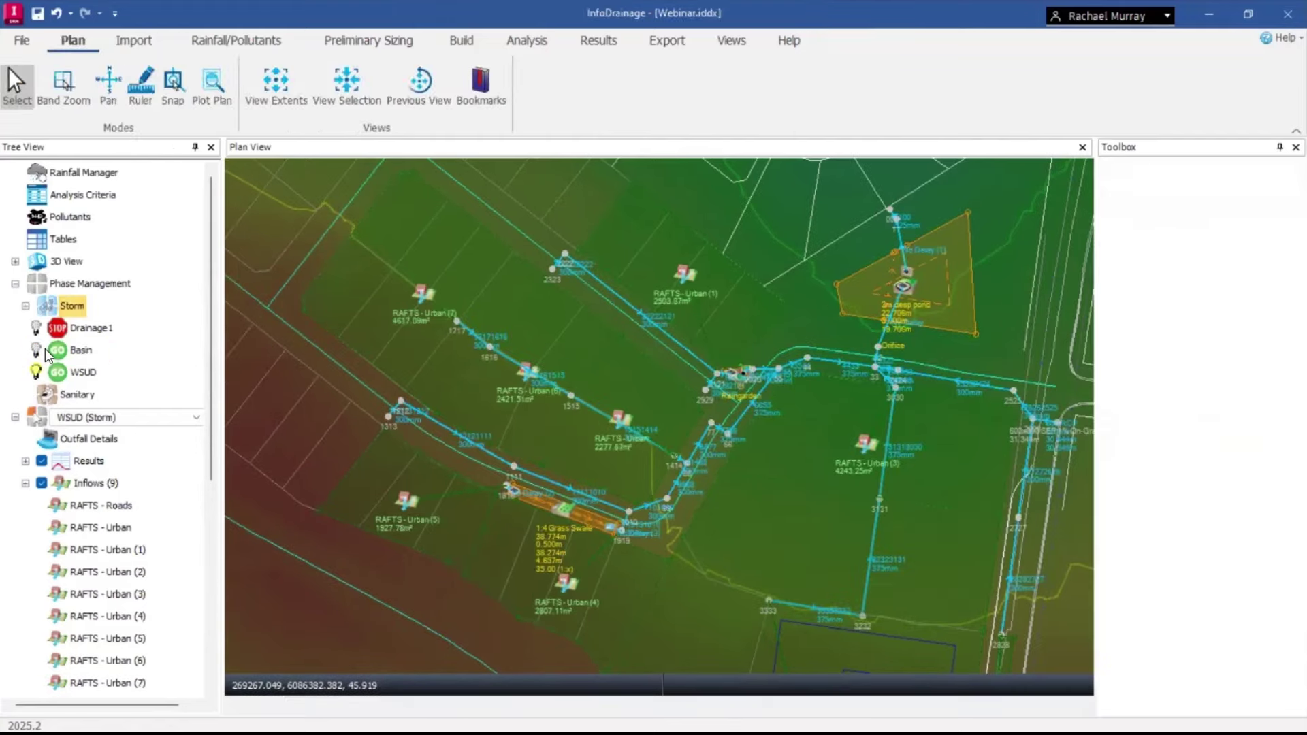
pyautogui.click(113, 409)
pyautogui.click(109, 452)
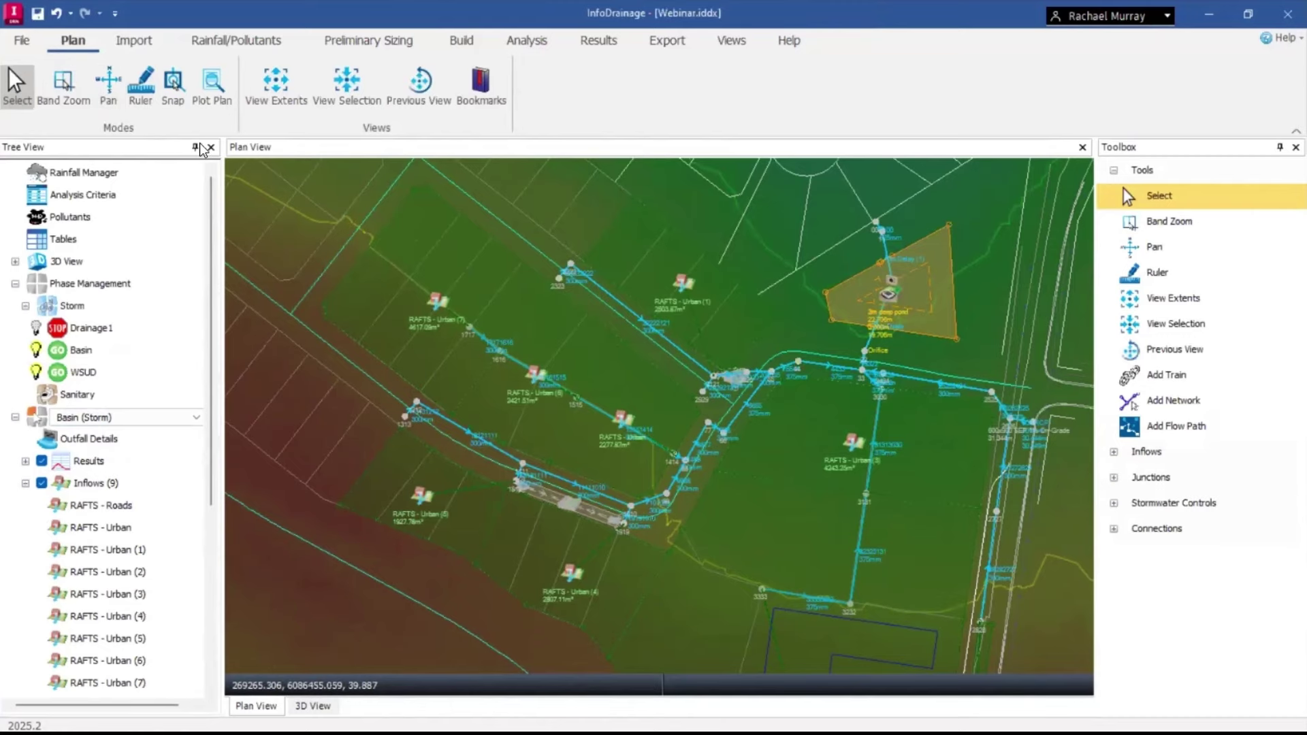
pyautogui.hotkey('alt', 'Tab')
pyautogui.press('Tab')
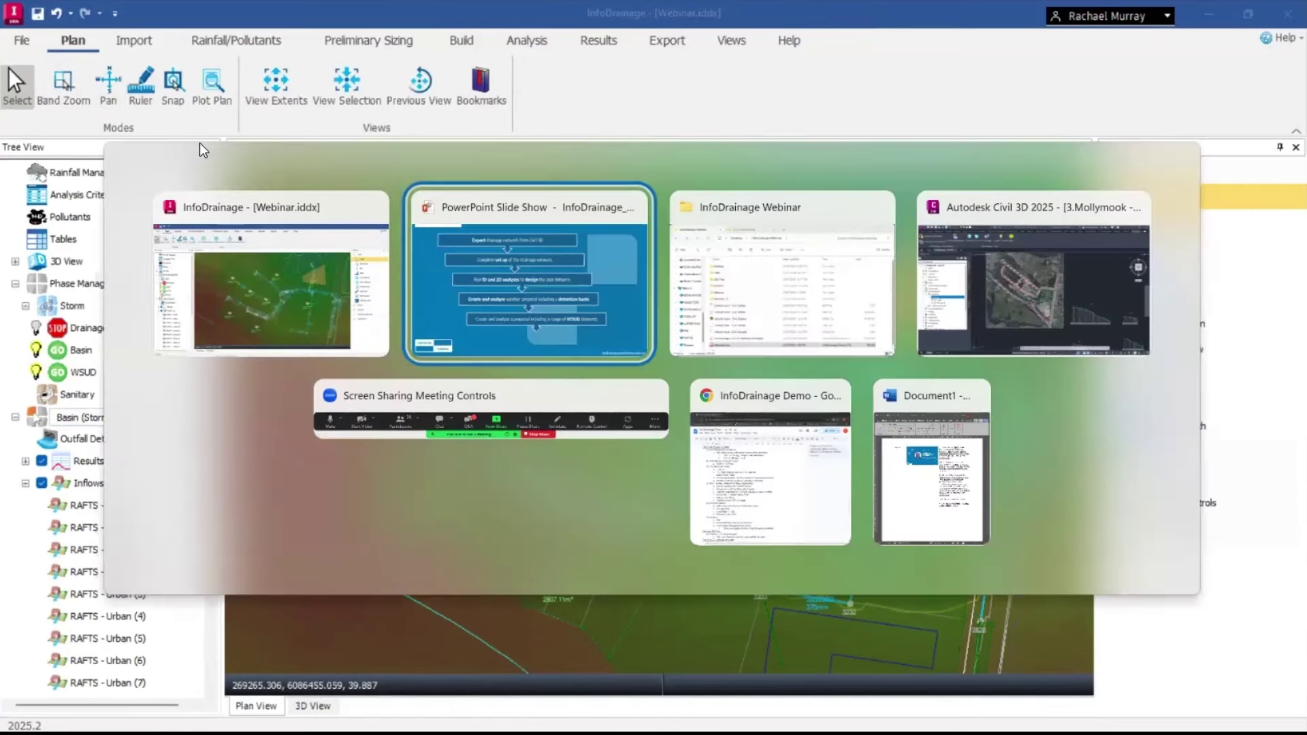
pyautogui.press('Right')
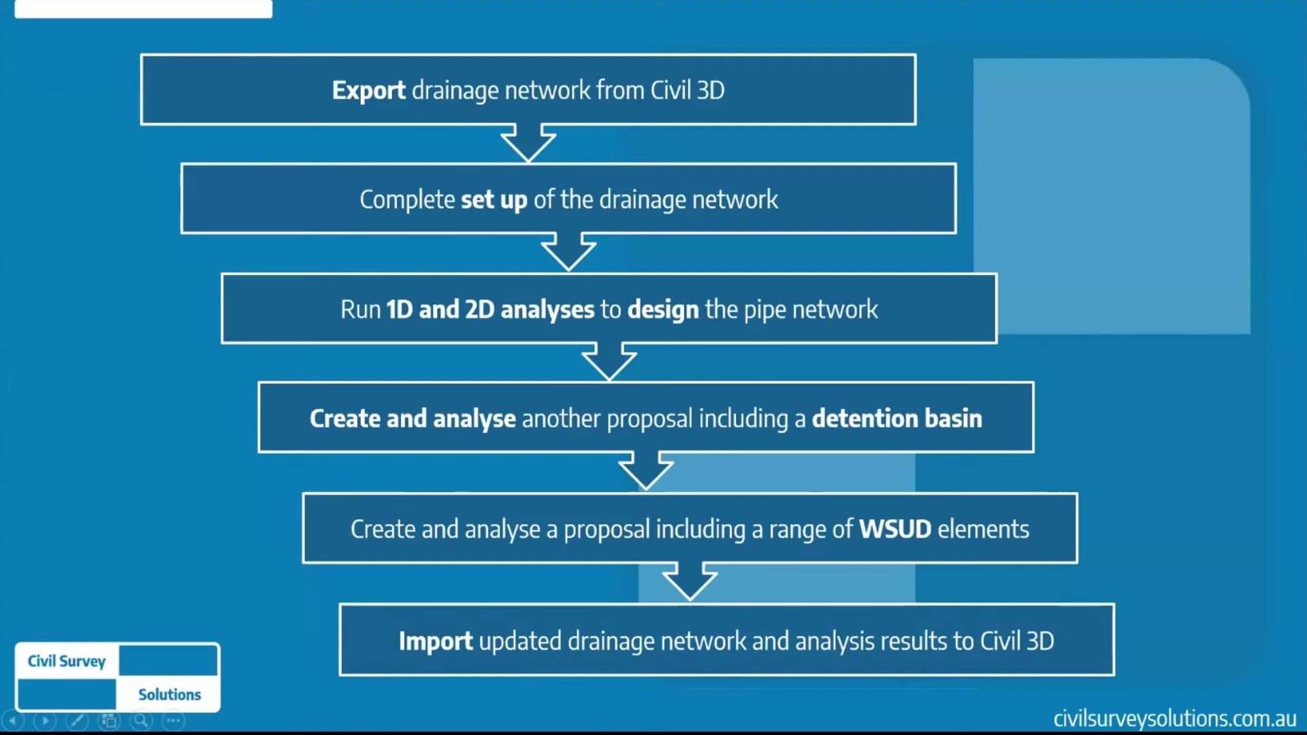
# Switch to Civil 3D, start an import from InfoDrainage and choose Webinar.iddx as the source file.
pyautogui.hotkey('alt', 'Tab')
pyautogui.press('Tab')
pyautogui.press('Tab')
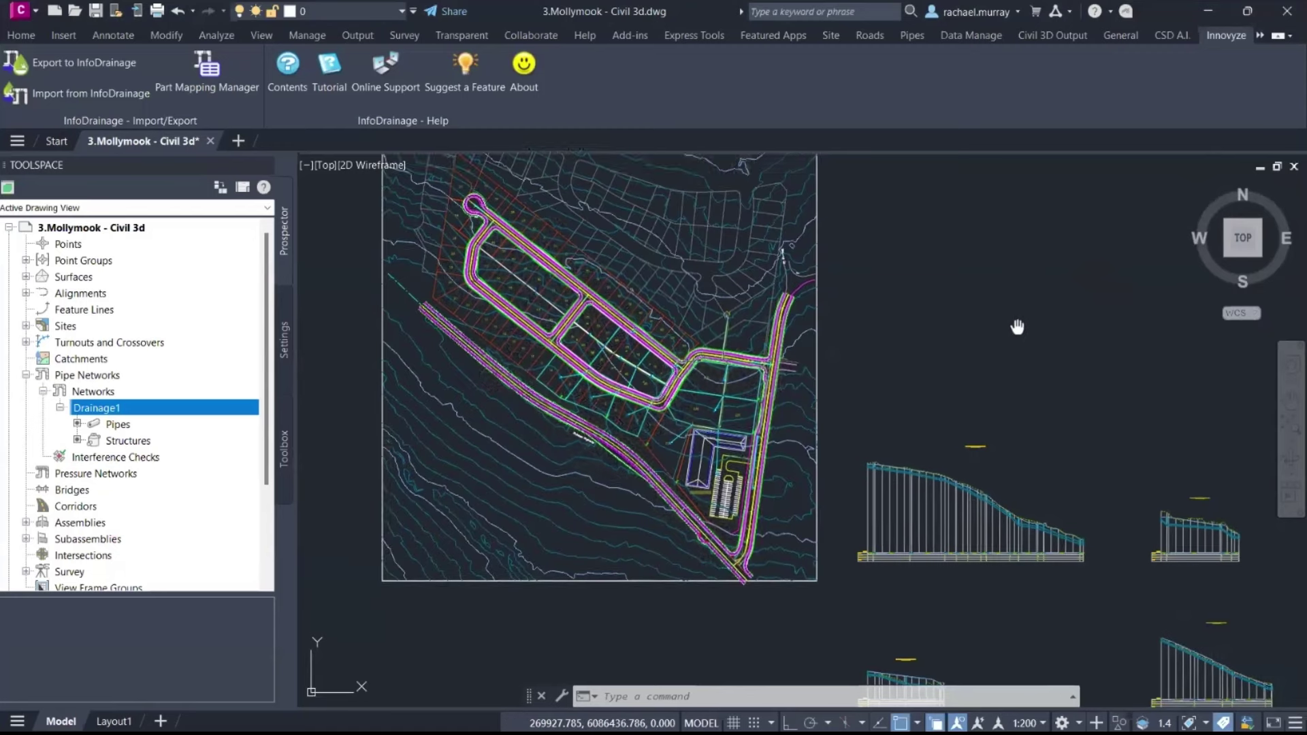
pyautogui.moveTo(1012, 327); pyautogui.dragTo(1023, 373, button='middle')
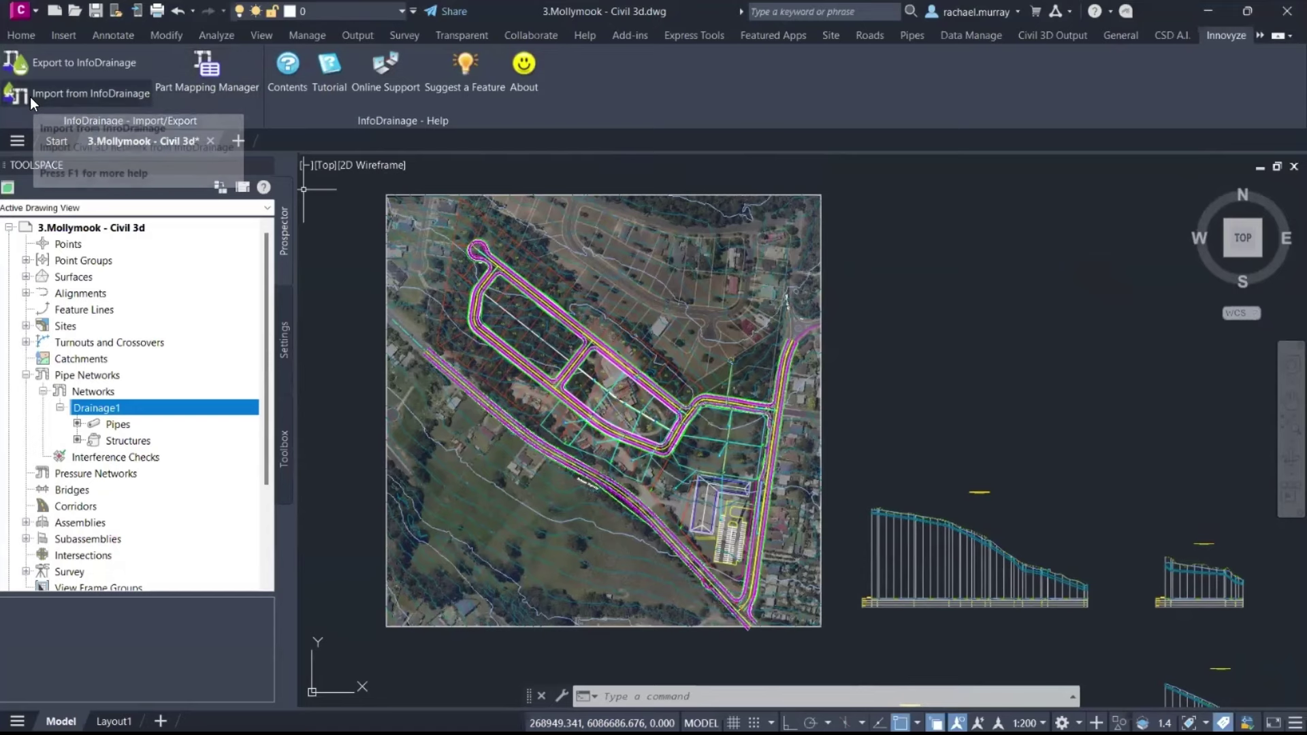
pyautogui.click(61, 92)
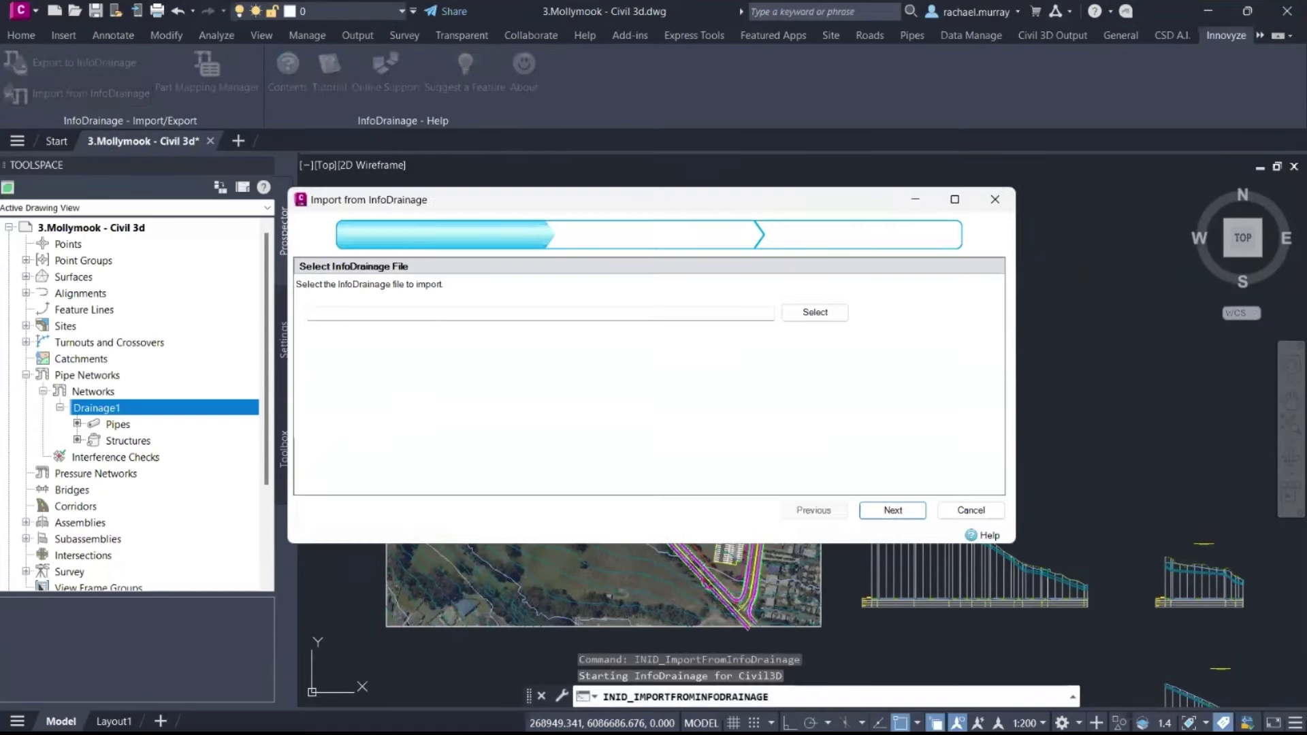
pyautogui.click(798, 314)
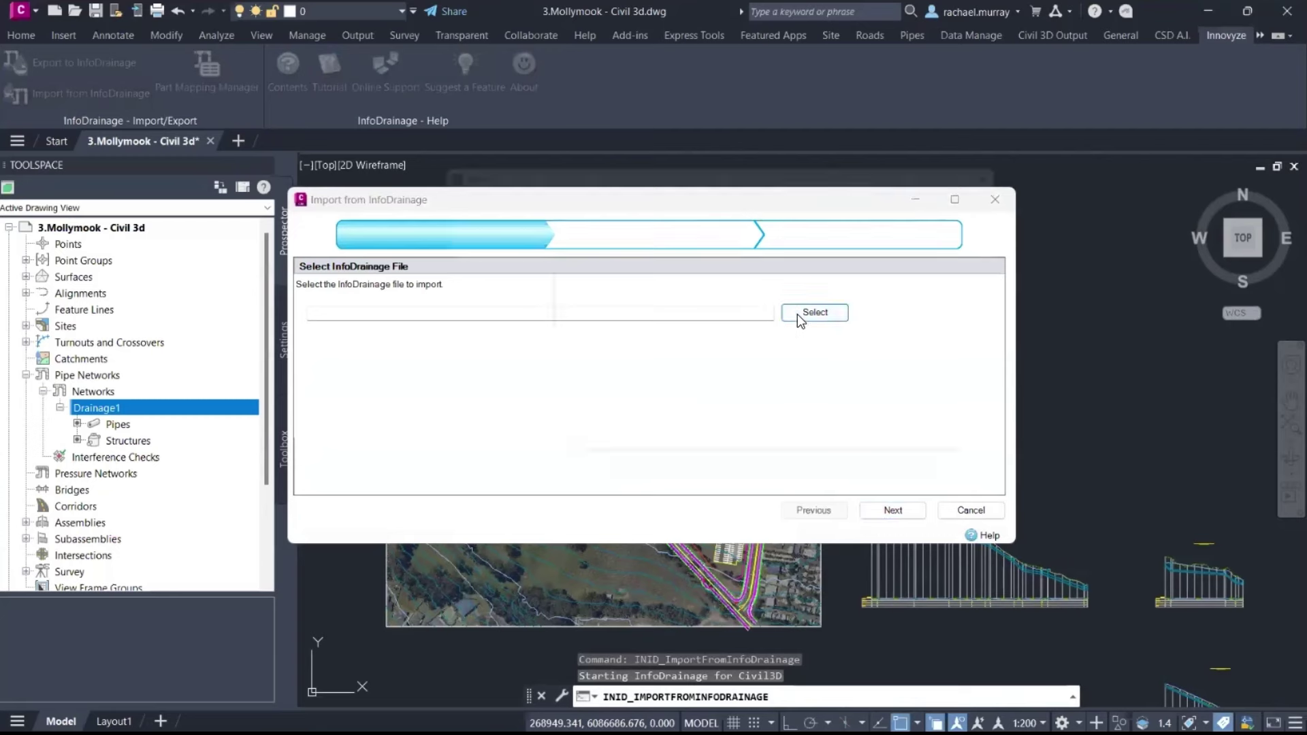
pyautogui.click(603, 427)
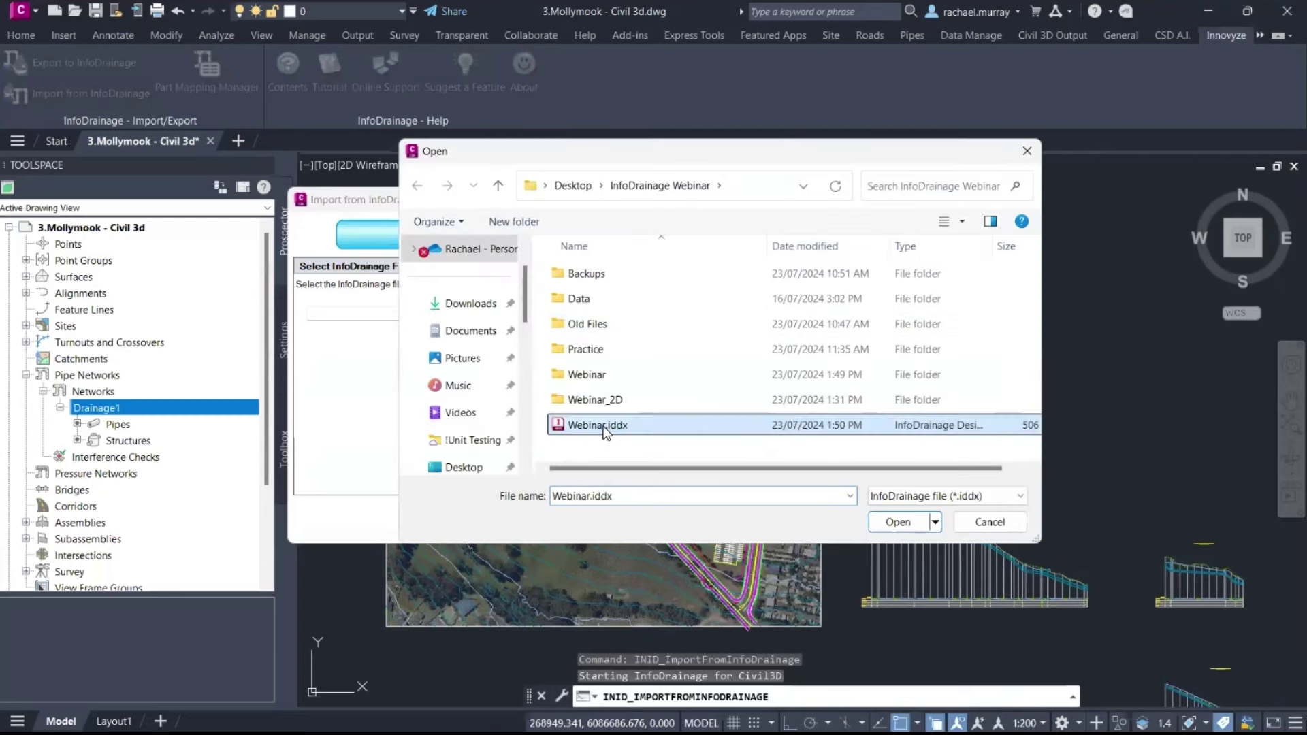
pyautogui.click(897, 523)
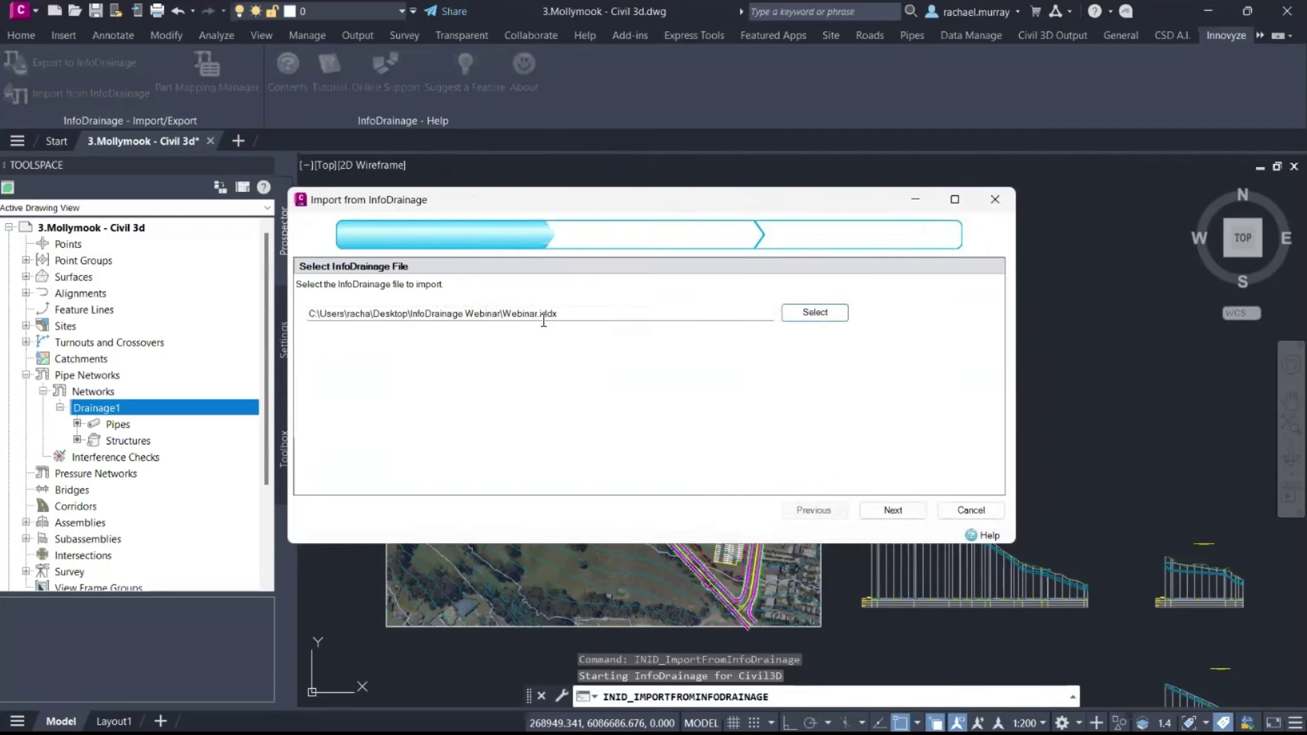
# Proceed to the phase options and set the Drainage1 phase's network to Do not import.
pyautogui.click(892, 510)
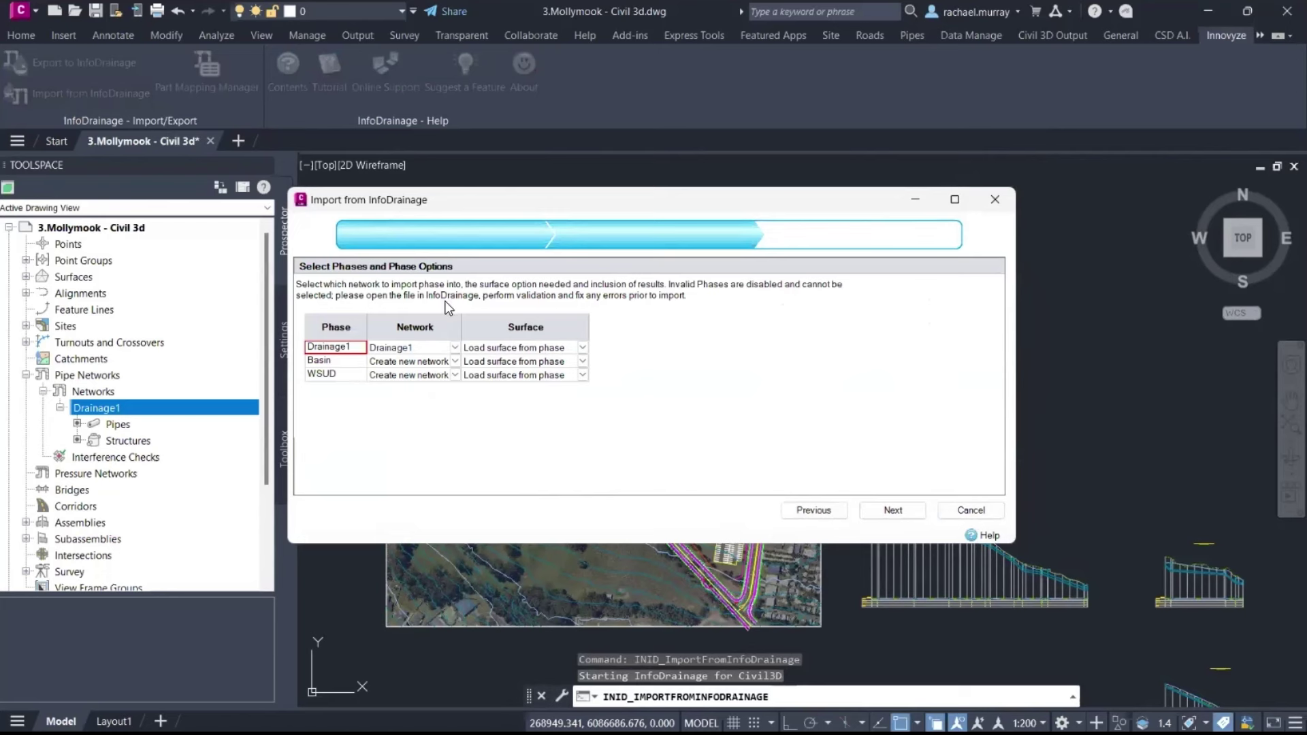
pyautogui.click(454, 347)
pyautogui.click(442, 373)
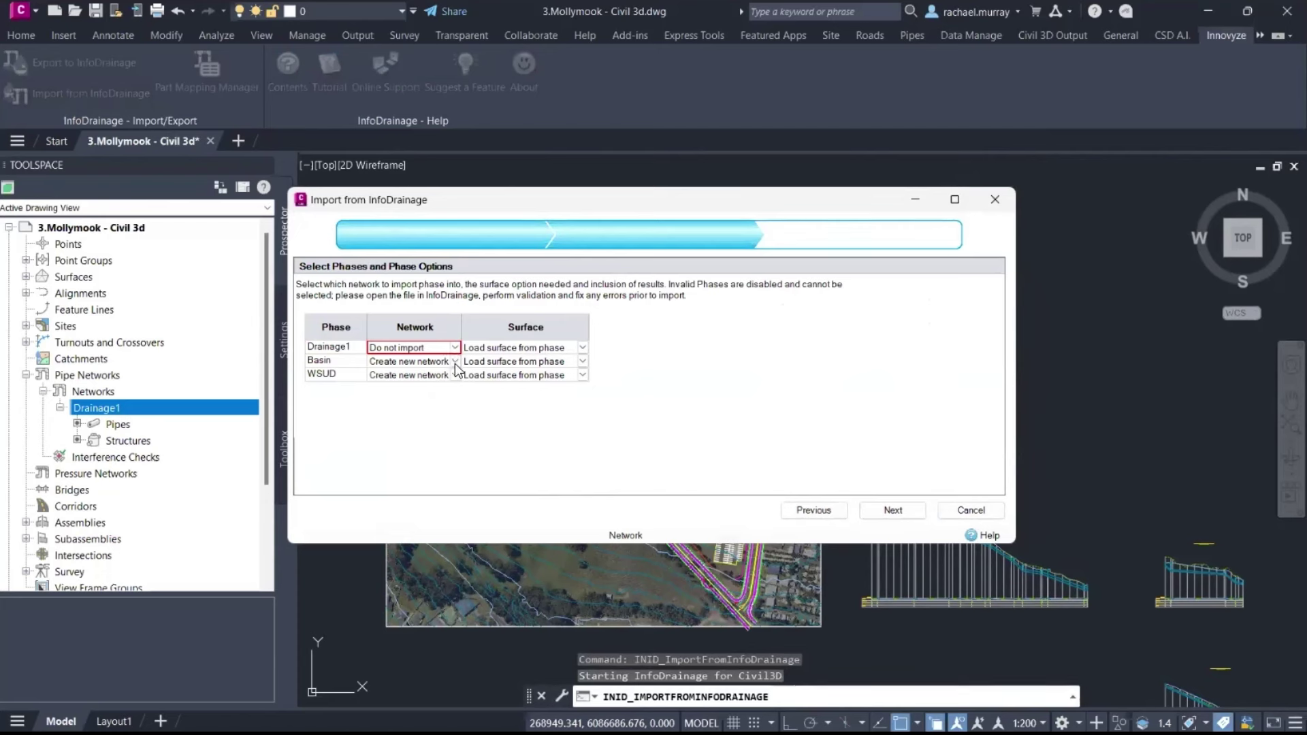
# Map the Basin phase to the existing Drainage1 network and set its surface to Use existing Civil3D surface.
pyautogui.click(455, 362)
pyautogui.click(400, 389)
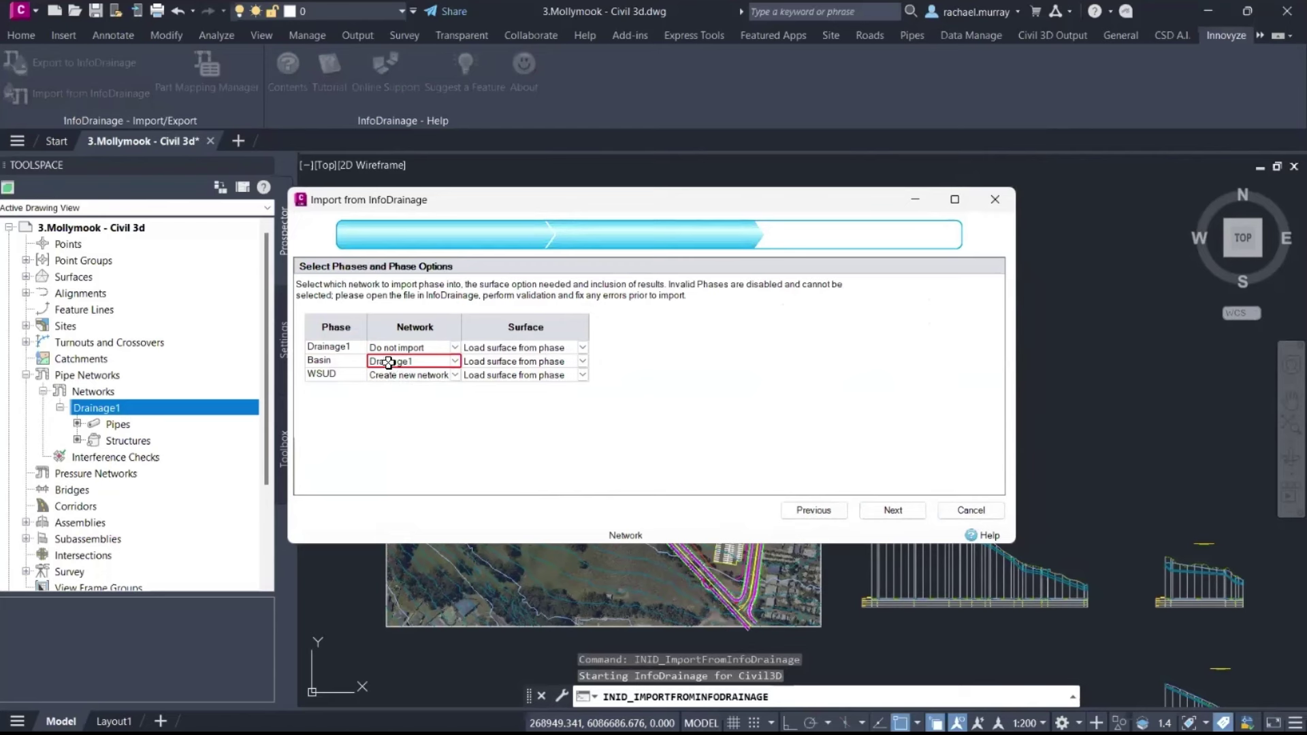
pyautogui.click(584, 361)
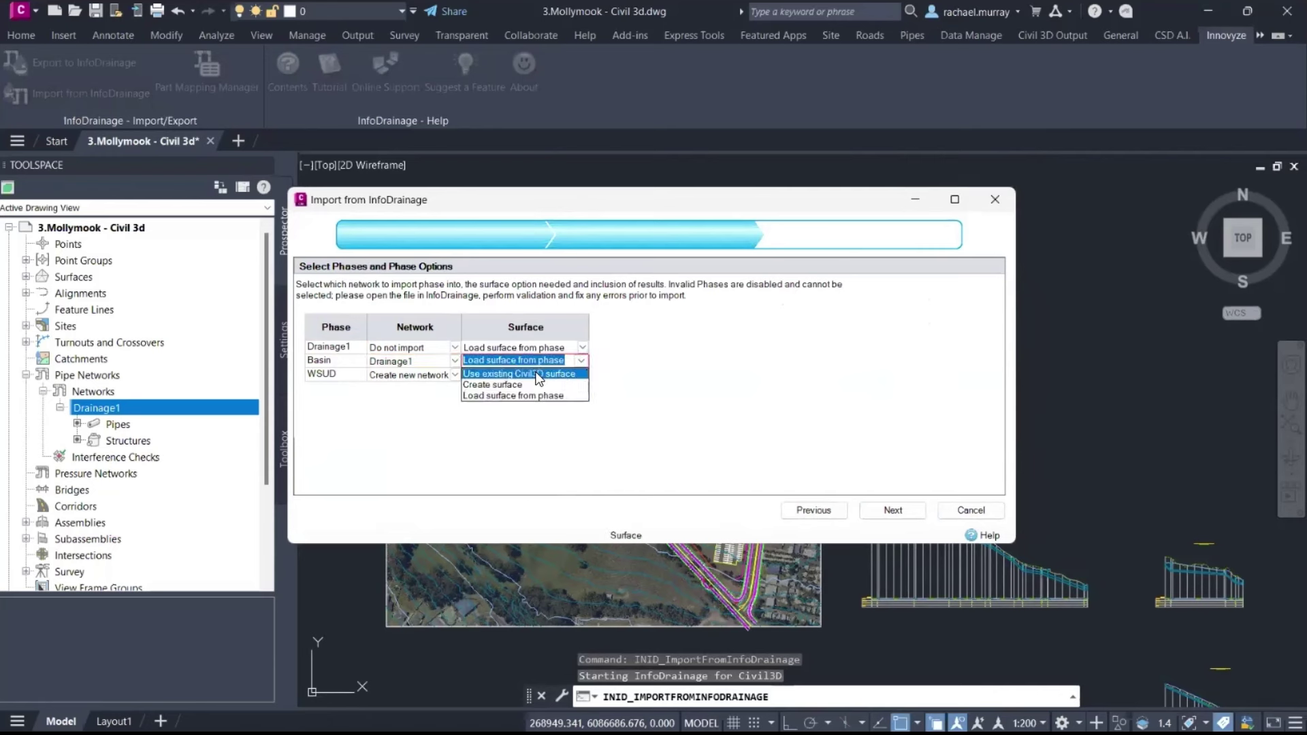
pyautogui.click(504, 374)
# Set the WSUD and Drainage1 phases to use the existing Civil3D surface, and the WSUD network to Do not import.
pyautogui.click(582, 375)
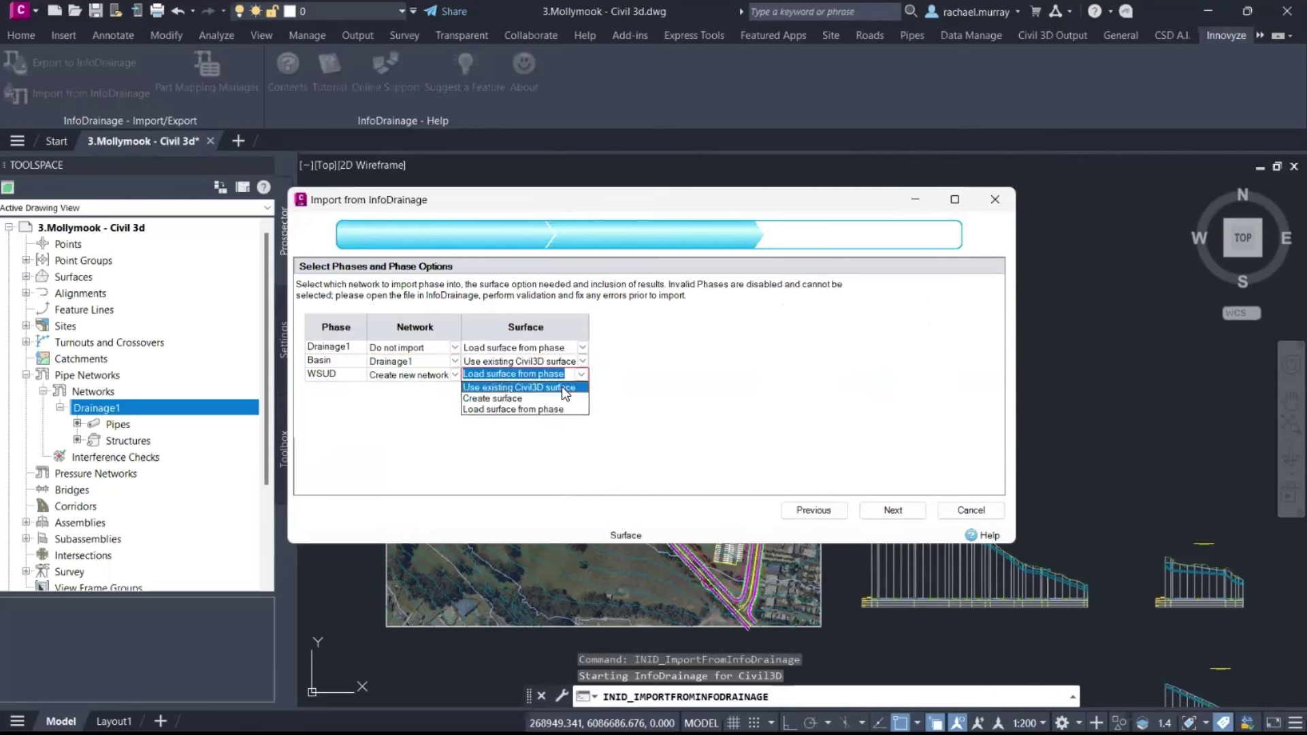
pyautogui.click(562, 387)
pyautogui.click(580, 349)
pyautogui.click(561, 362)
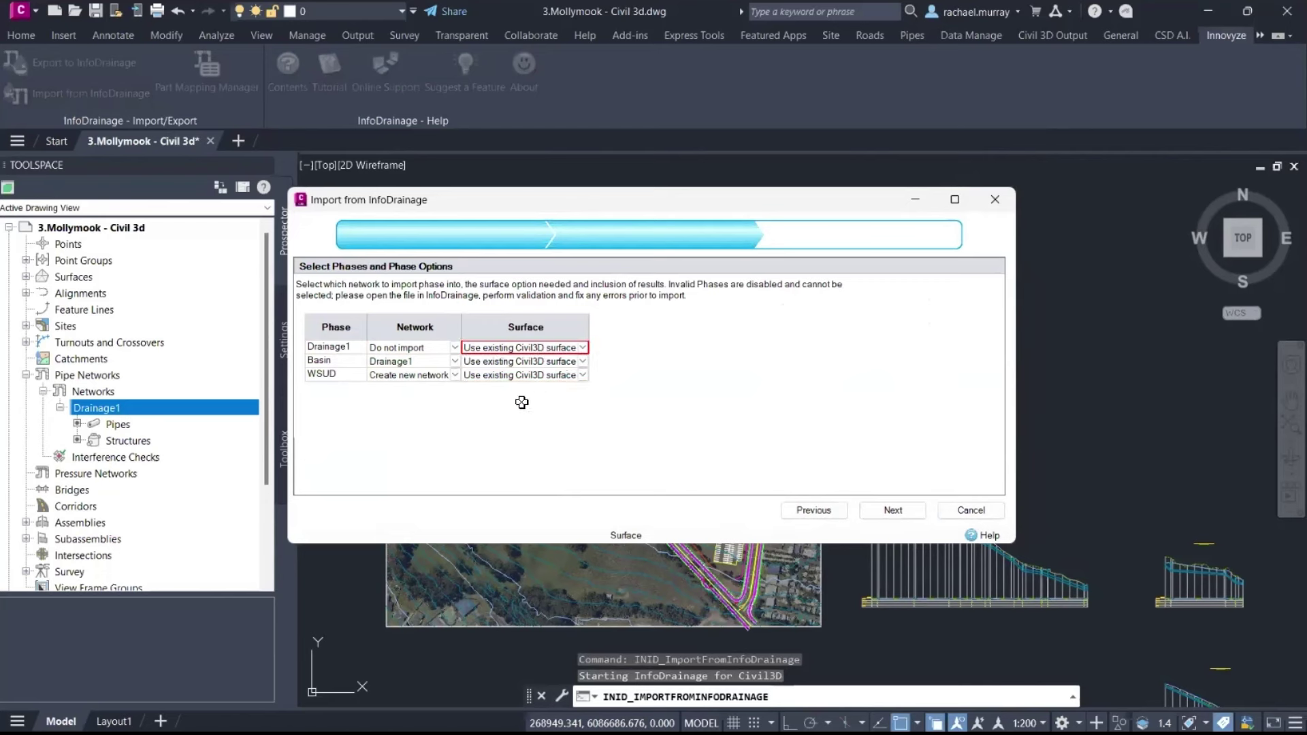
pyautogui.click(454, 375)
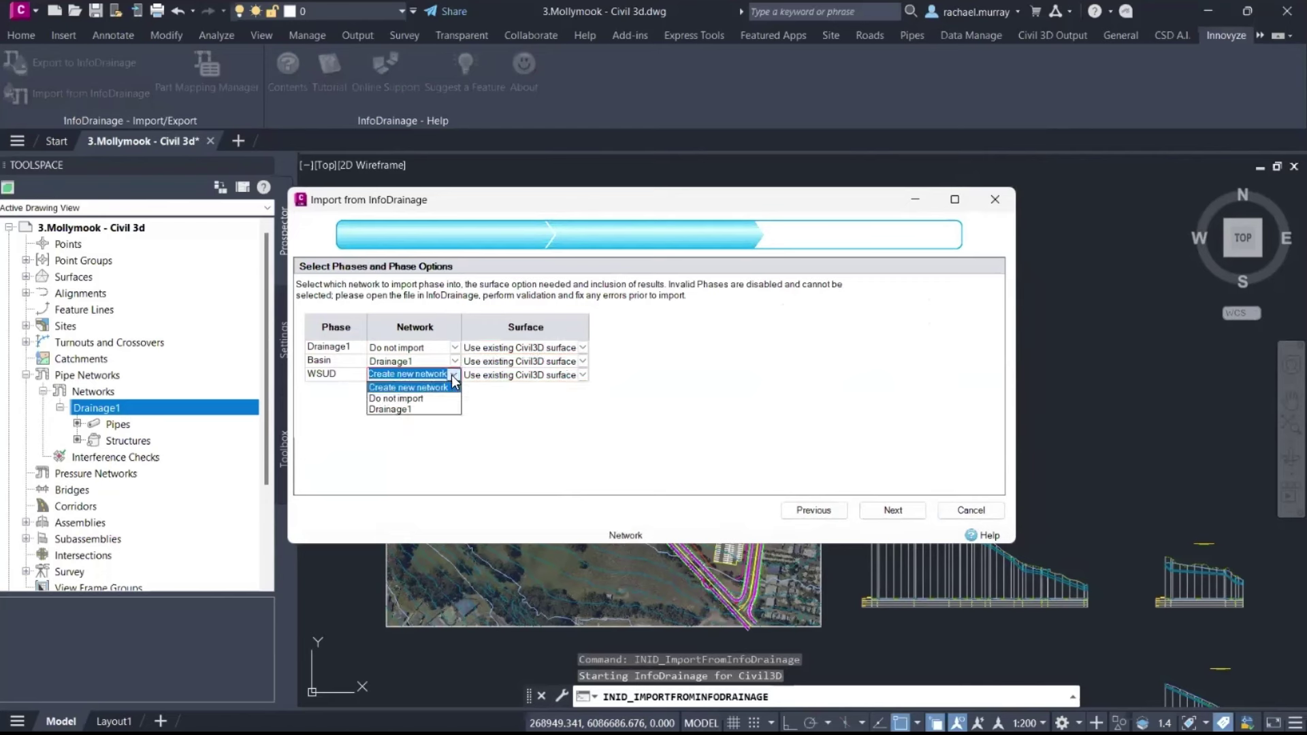
pyautogui.click(402, 400)
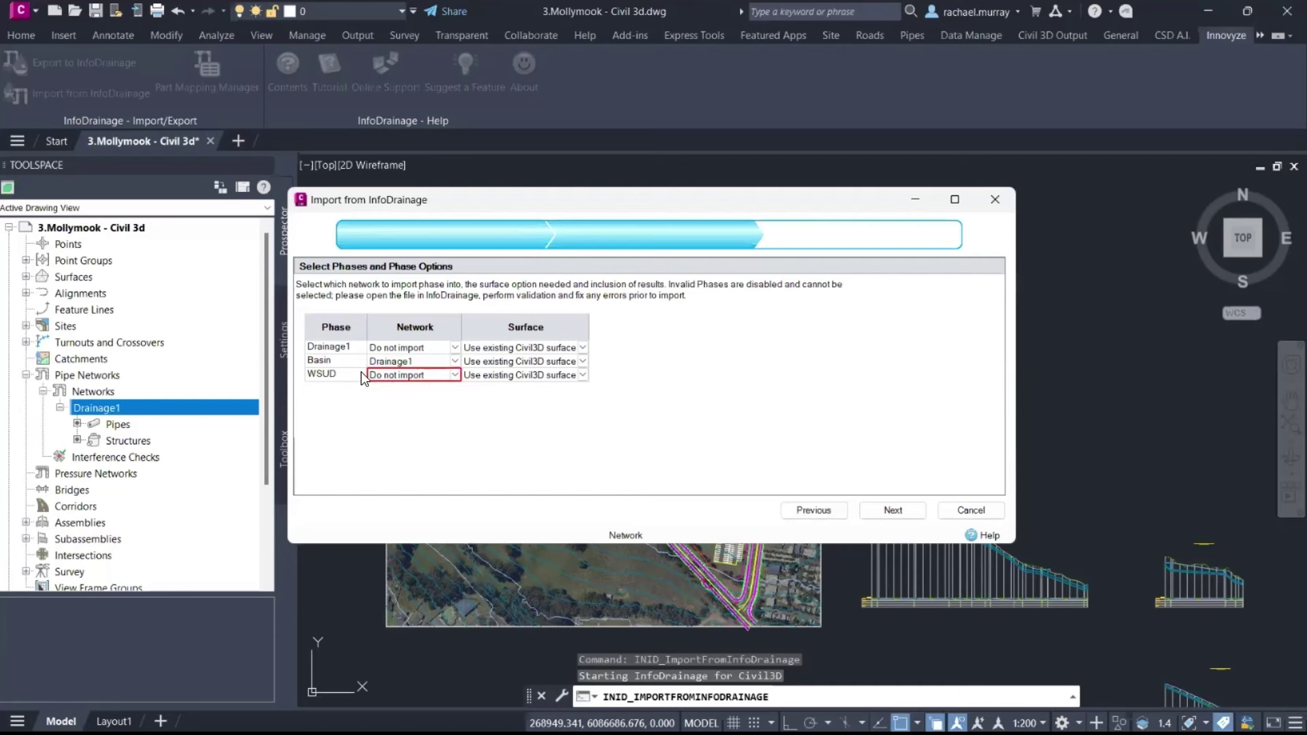
# Proceed to the parts mapping, review the Basin phase's connection and junction mappings, and finish the import.
pyautogui.click(892, 512)
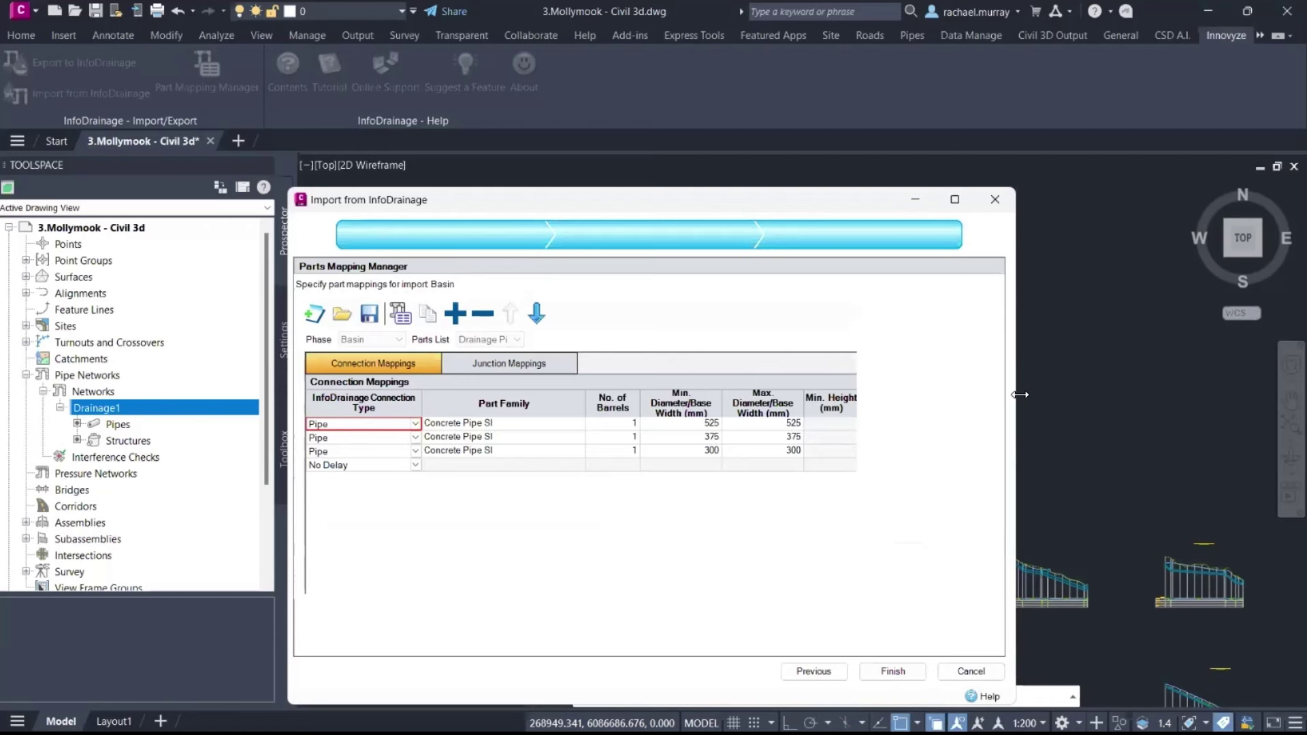
pyautogui.moveTo(1019, 395); pyautogui.dragTo(1300, 394)
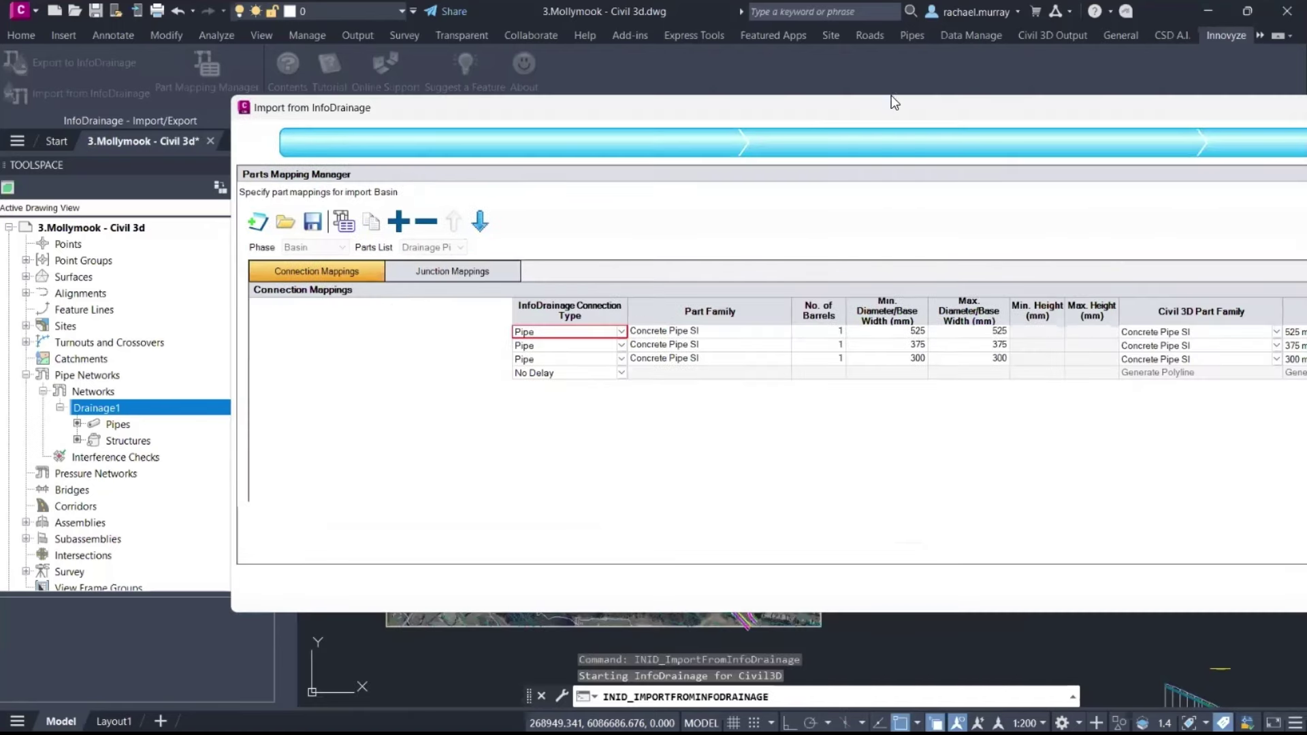
pyautogui.moveTo(888, 109); pyautogui.dragTo(628, 125)
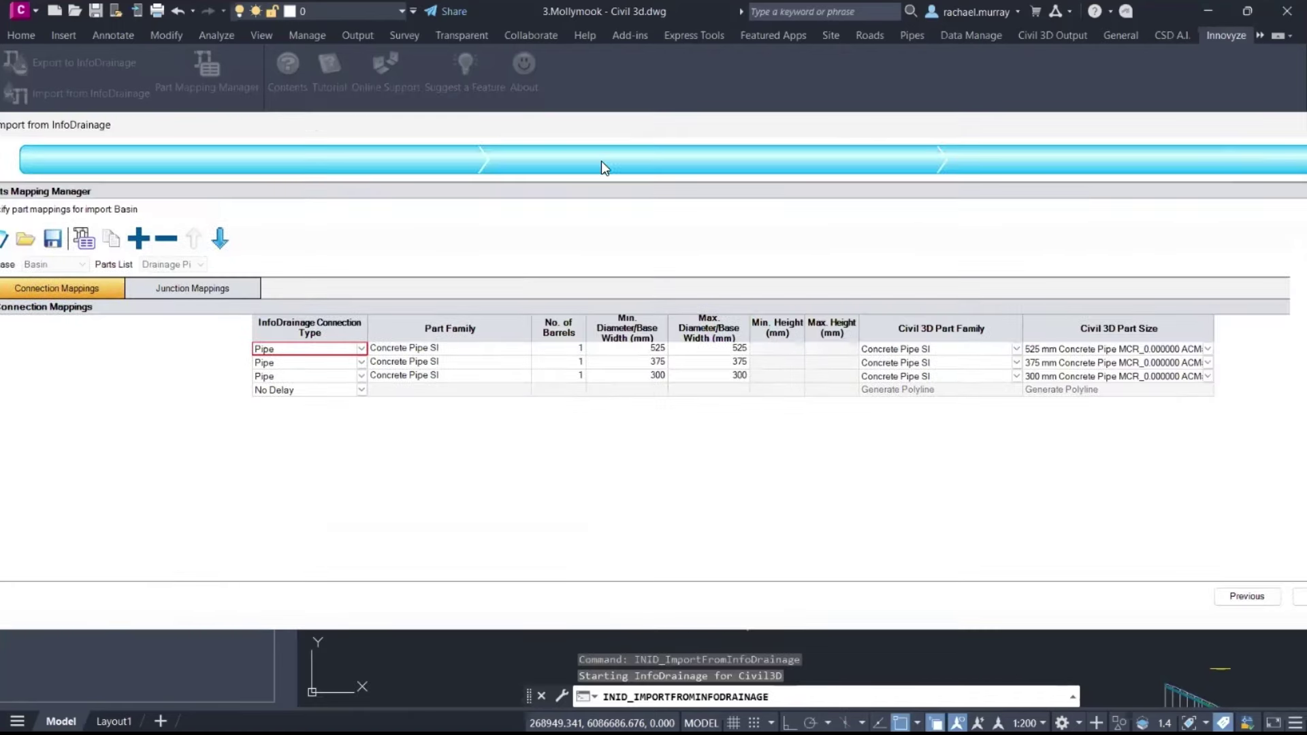
pyautogui.click(203, 288)
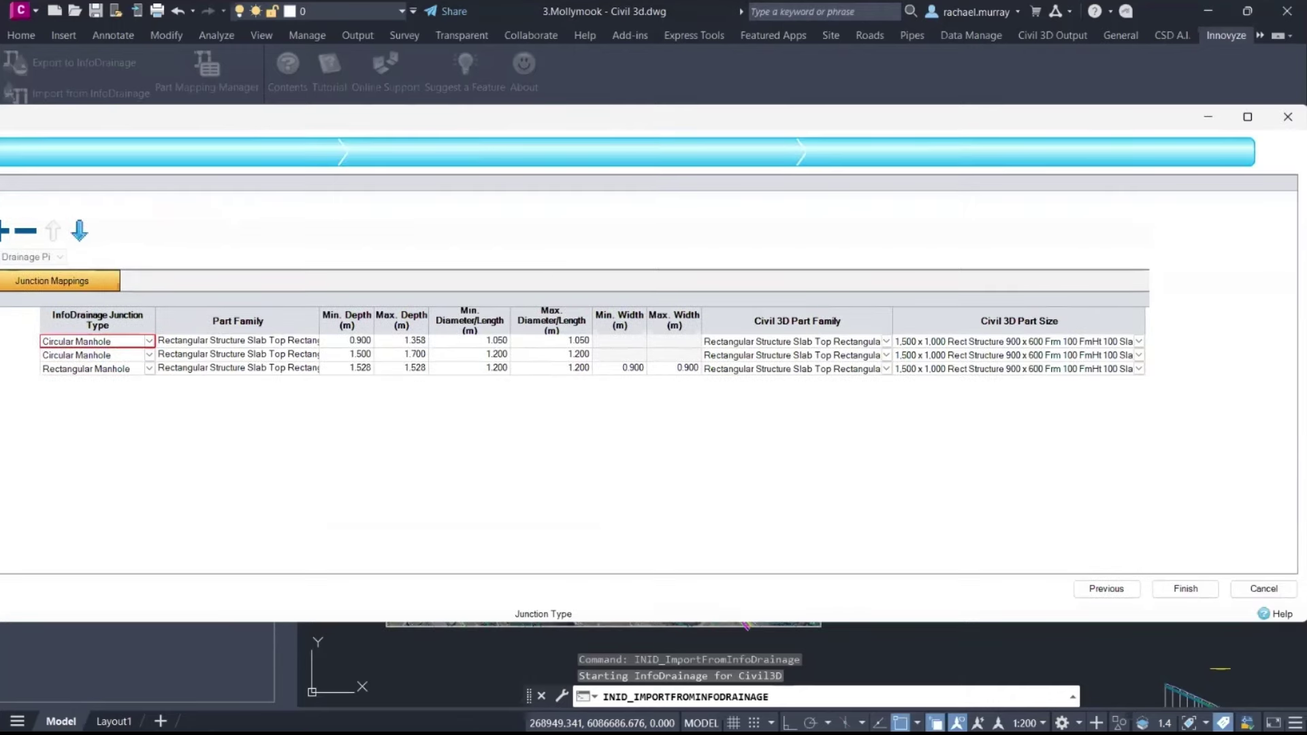
pyautogui.moveTo(1045, 116); pyautogui.dragTo(833, 109)
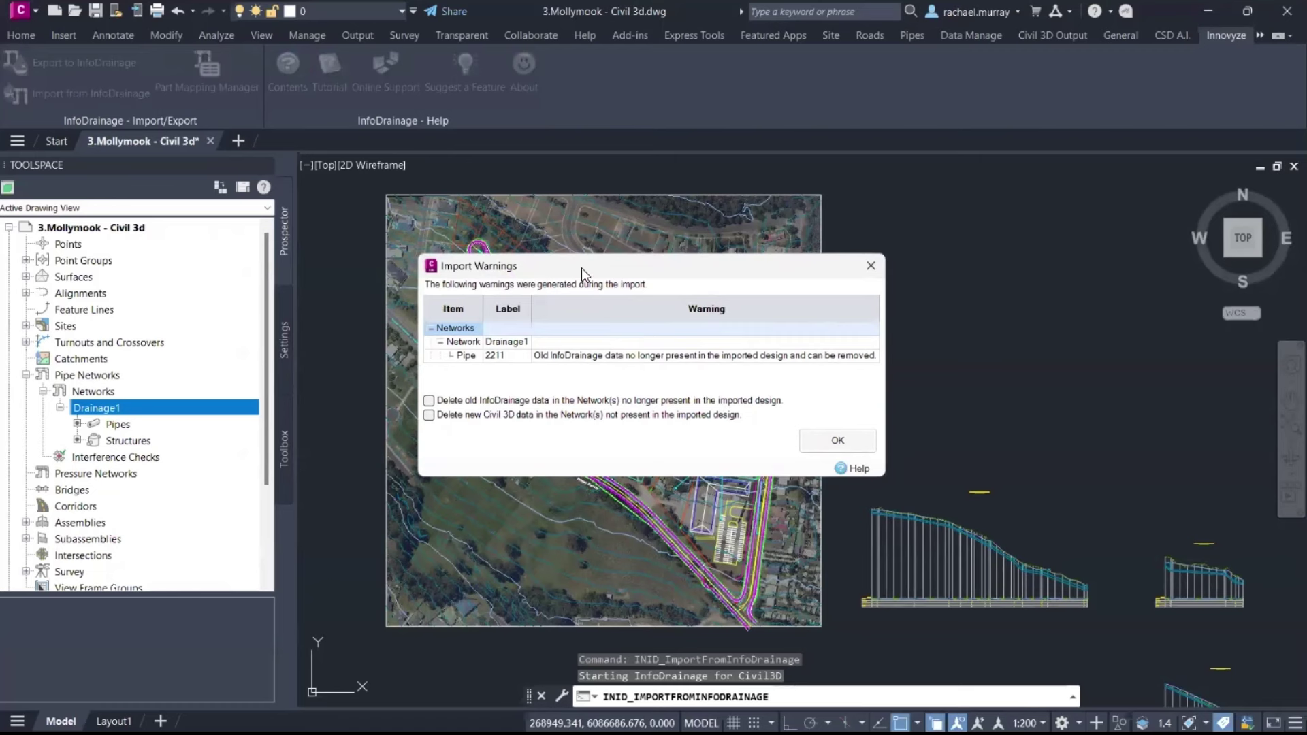
# Choose to delete new Civil 3D data not present in the imported design, and accept the import warnings.
pyautogui.click(545, 361)
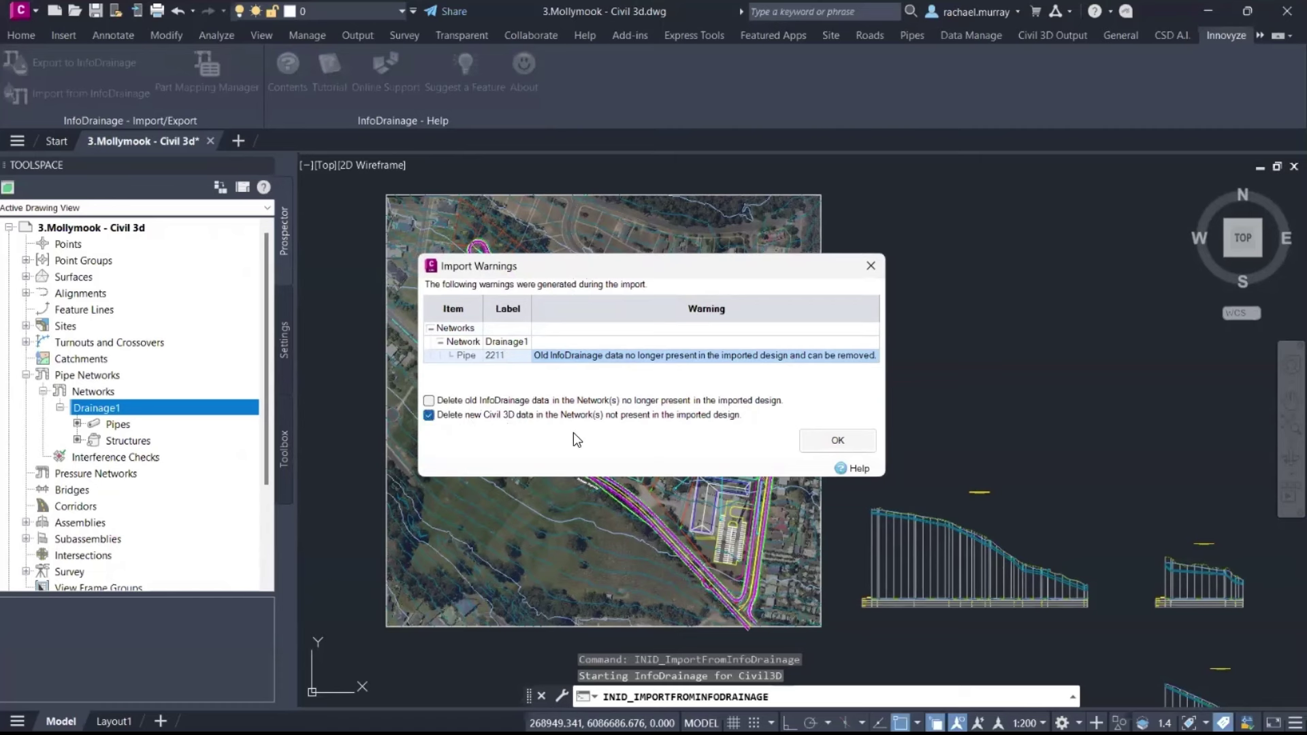
pyautogui.click(838, 441)
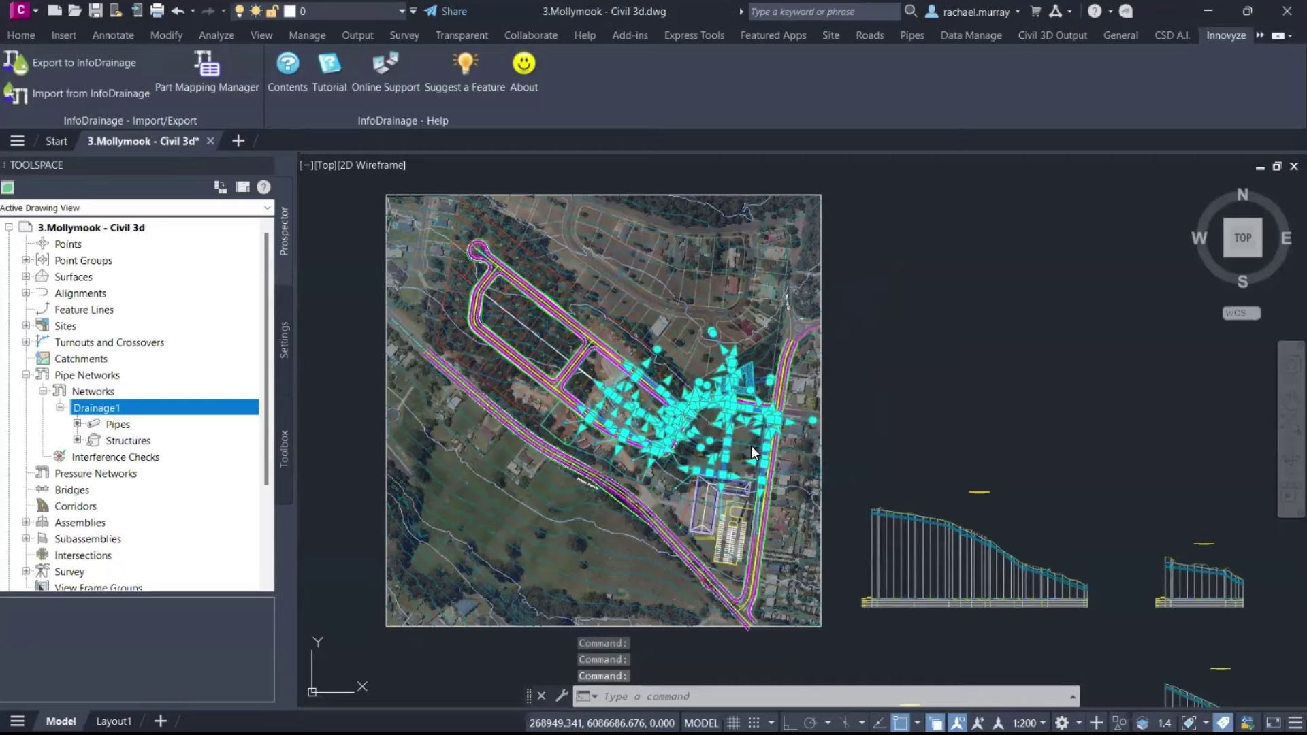
# Examine the imported drainage network in plan, particularly the triangular basin and the pipes running through it to the outlet.
pyautogui.scroll(8, 708, 395)
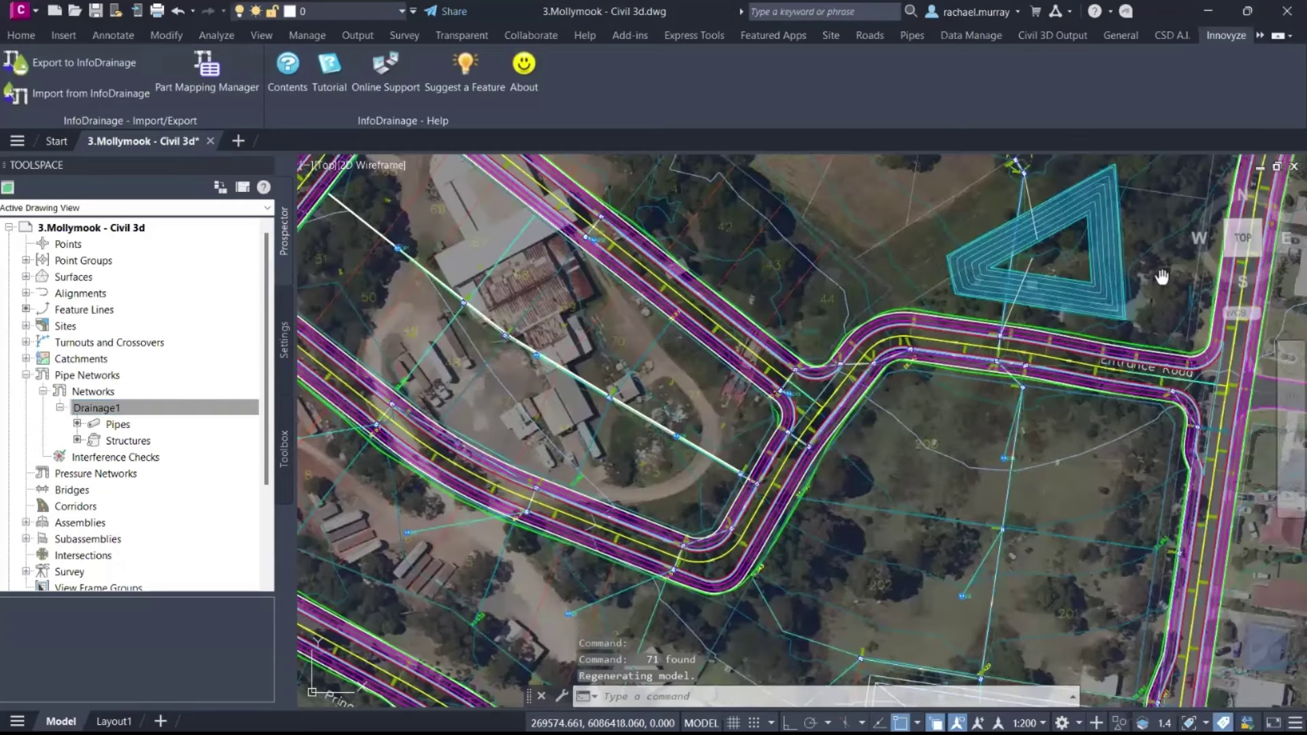
pyautogui.moveTo(1161, 284); pyautogui.dragTo(1075, 403, button='middle')
pyautogui.scroll(4, 1060, 313)
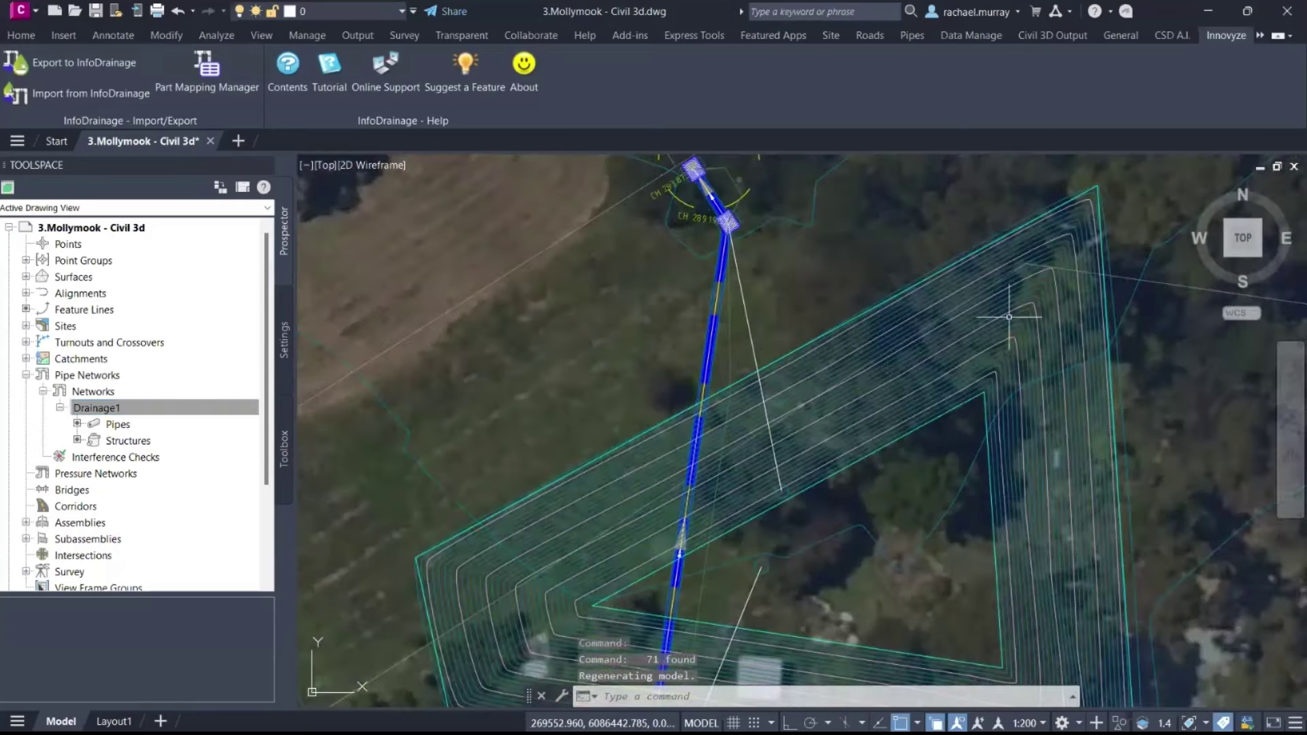
pyautogui.scroll(-2, 806, 361)
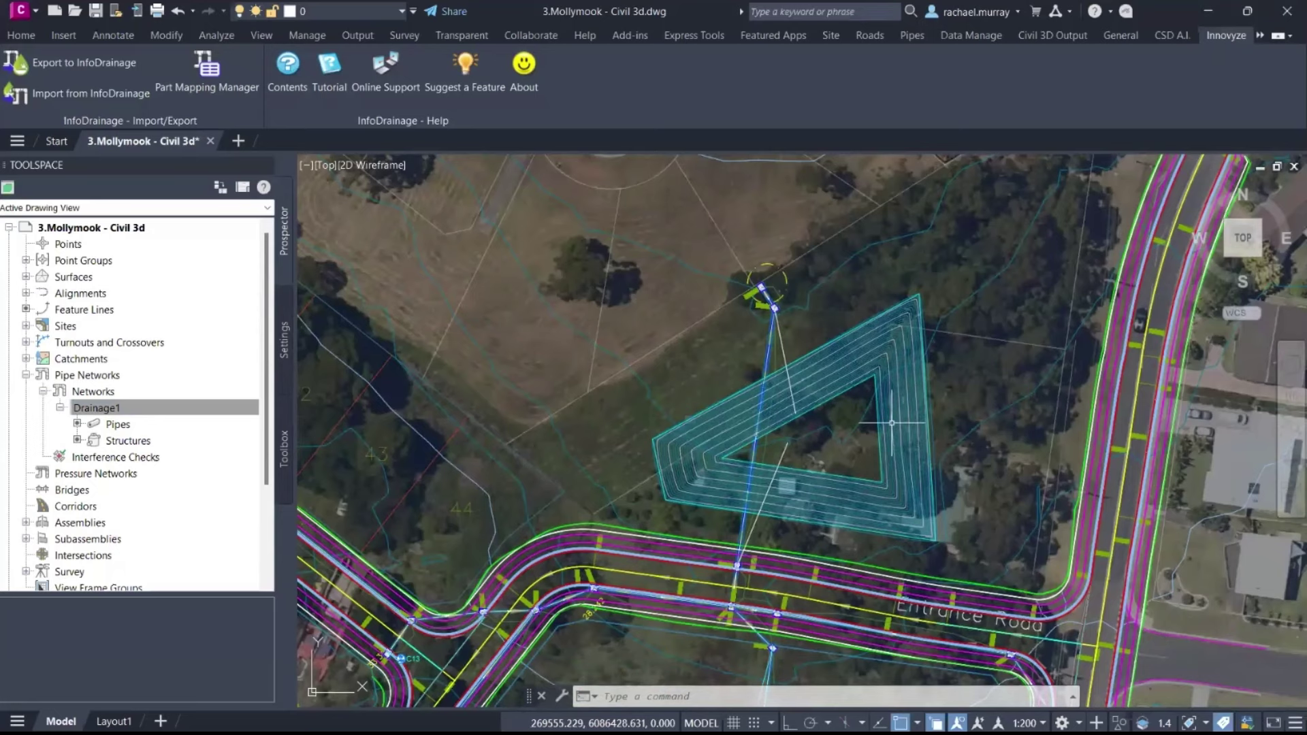
pyautogui.scroll(5, 762, 411)
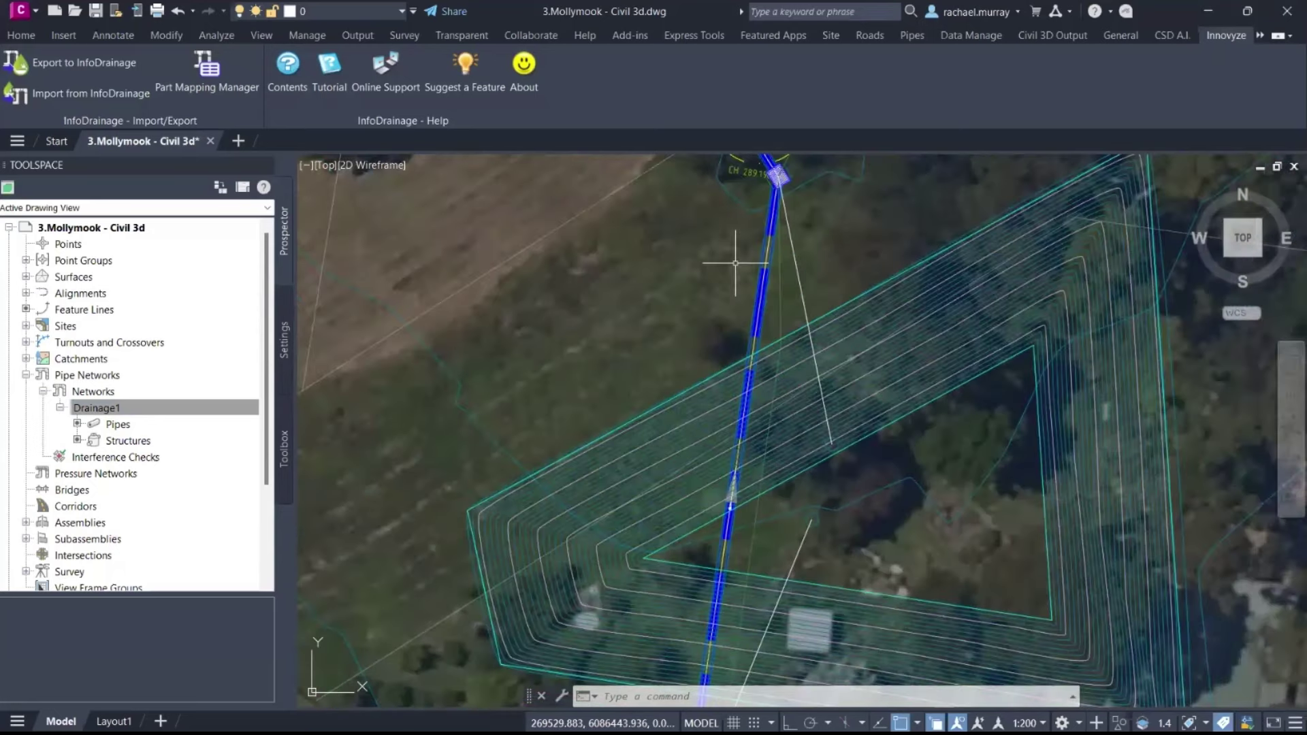
pyautogui.moveTo(850, 236); pyautogui.dragTo(918, 358, button='middle')
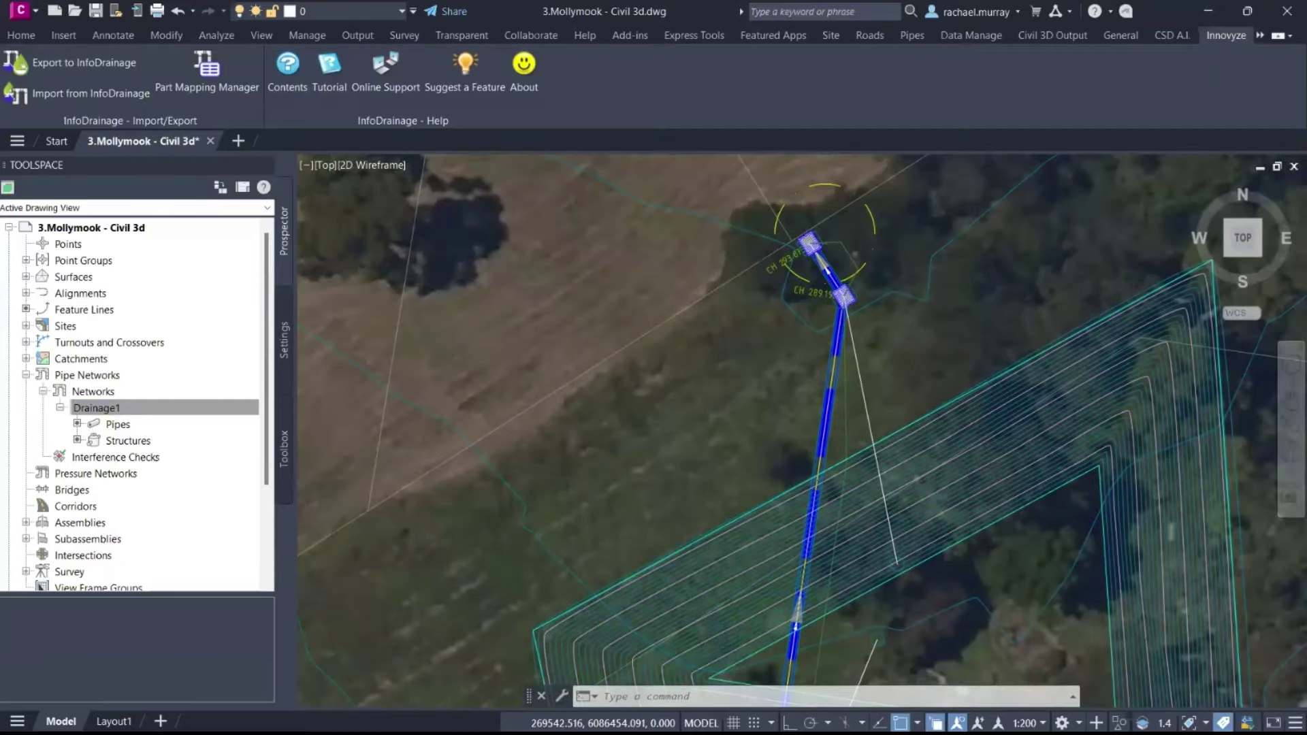
pyautogui.scroll(-5, 952, 279)
pyautogui.scroll(-3, 952, 279)
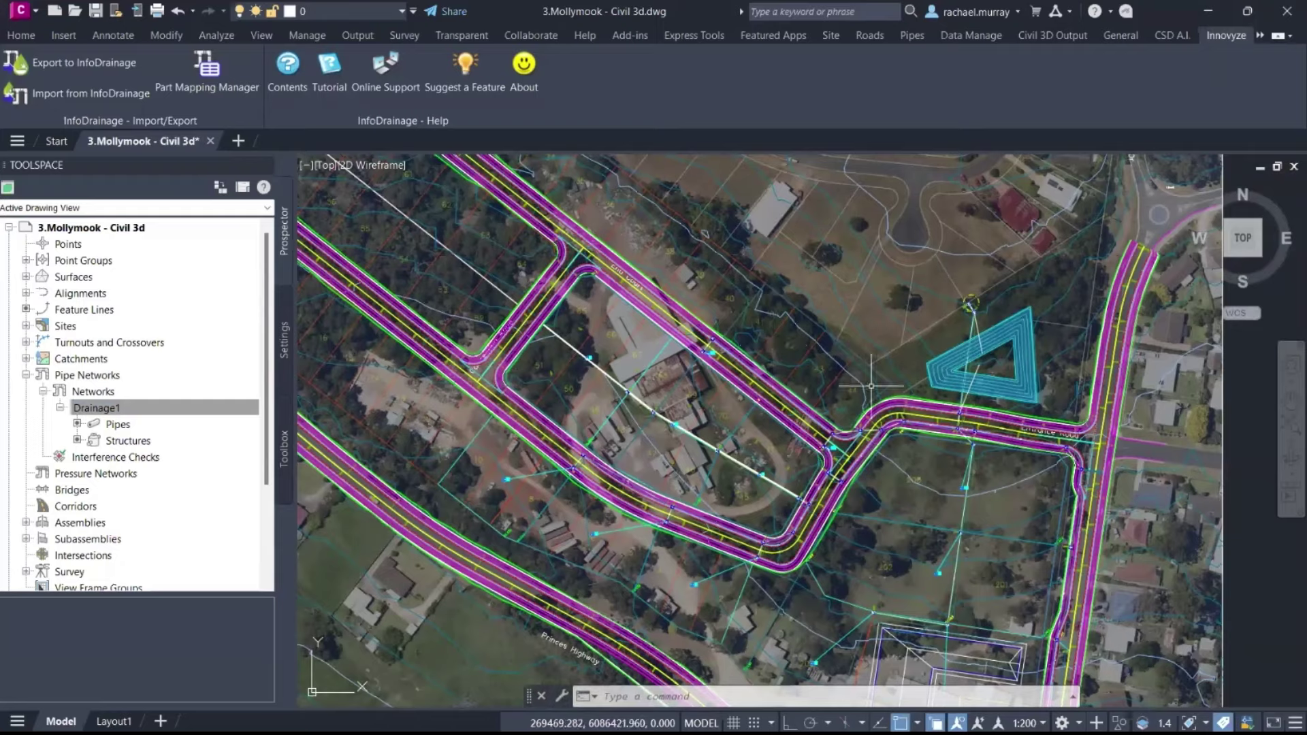
pyautogui.scroll(5, 966, 425)
# Examine the imported pipes and structures against the surface lines in the longest profile view.
pyautogui.scroll(-8, 965, 426)
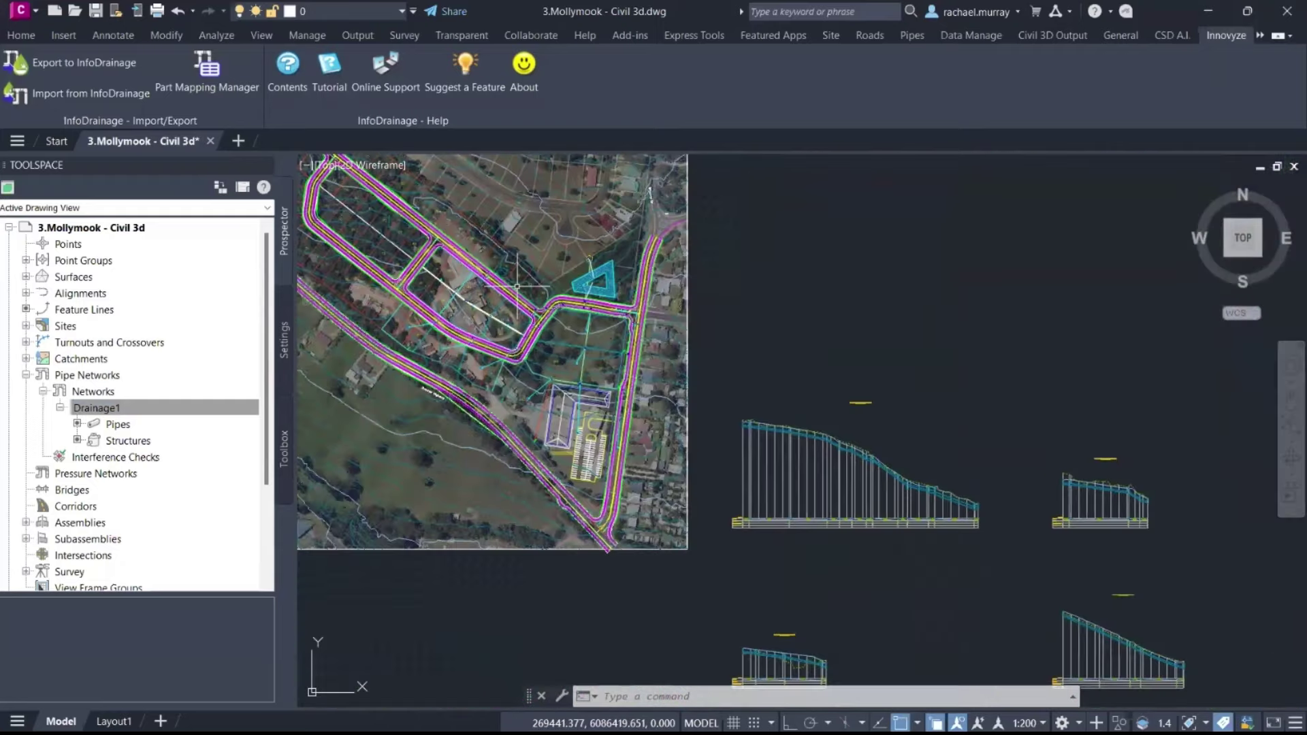
pyautogui.scroll(8, 734, 409)
pyautogui.scroll(2, 734, 410)
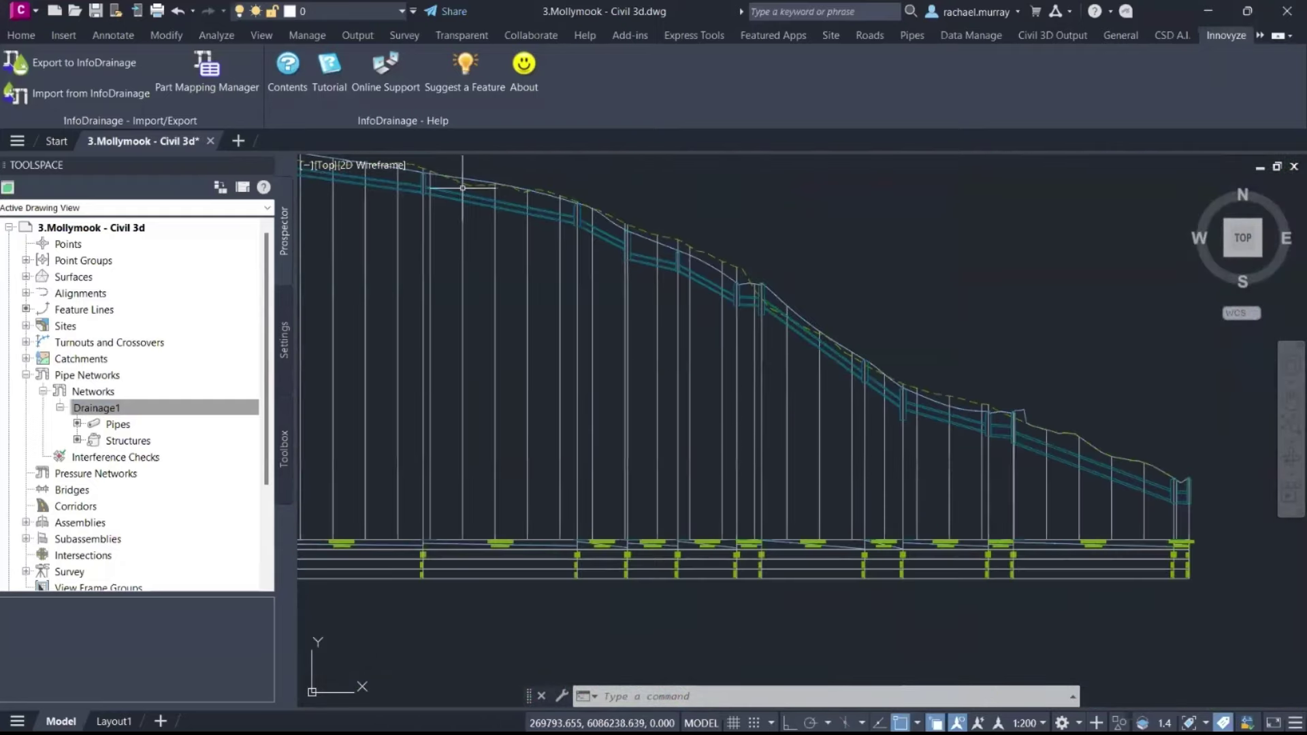
pyautogui.scroll(2, 1129, 443)
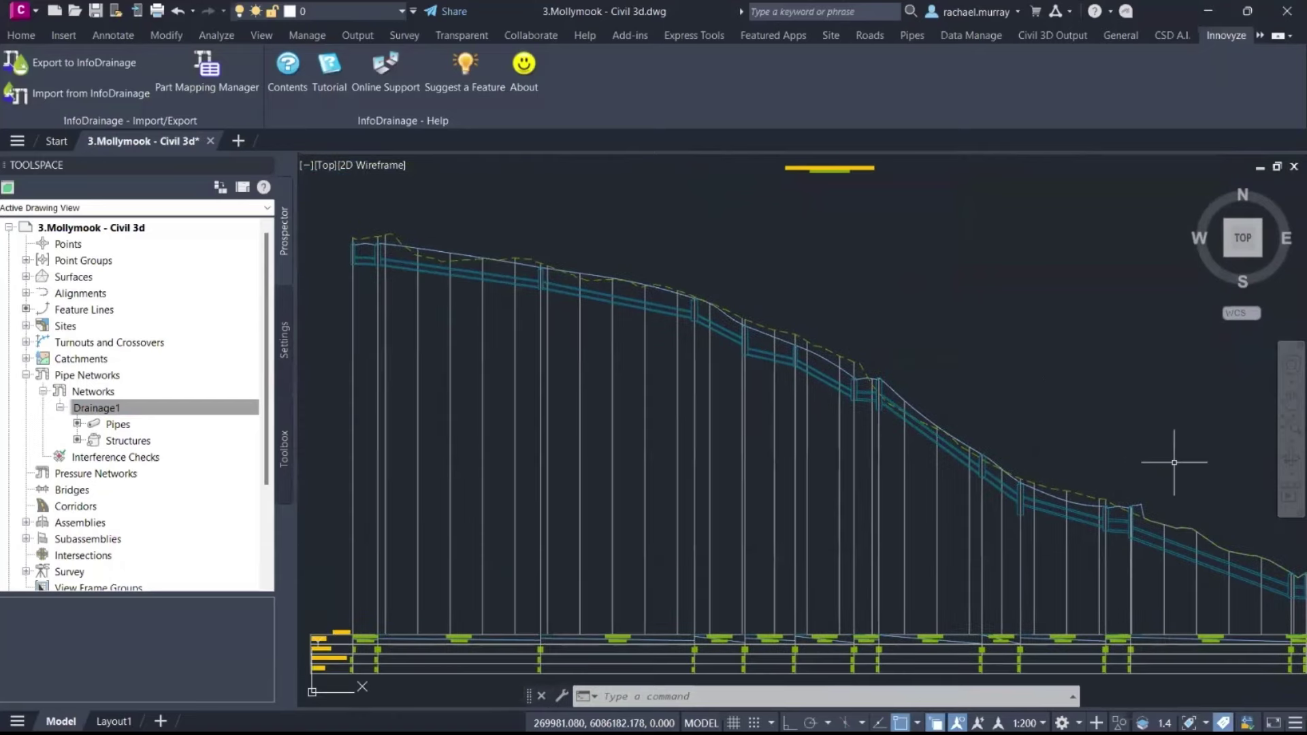
pyautogui.moveTo(1005, 449); pyautogui.dragTo(913, 461, button='middle')
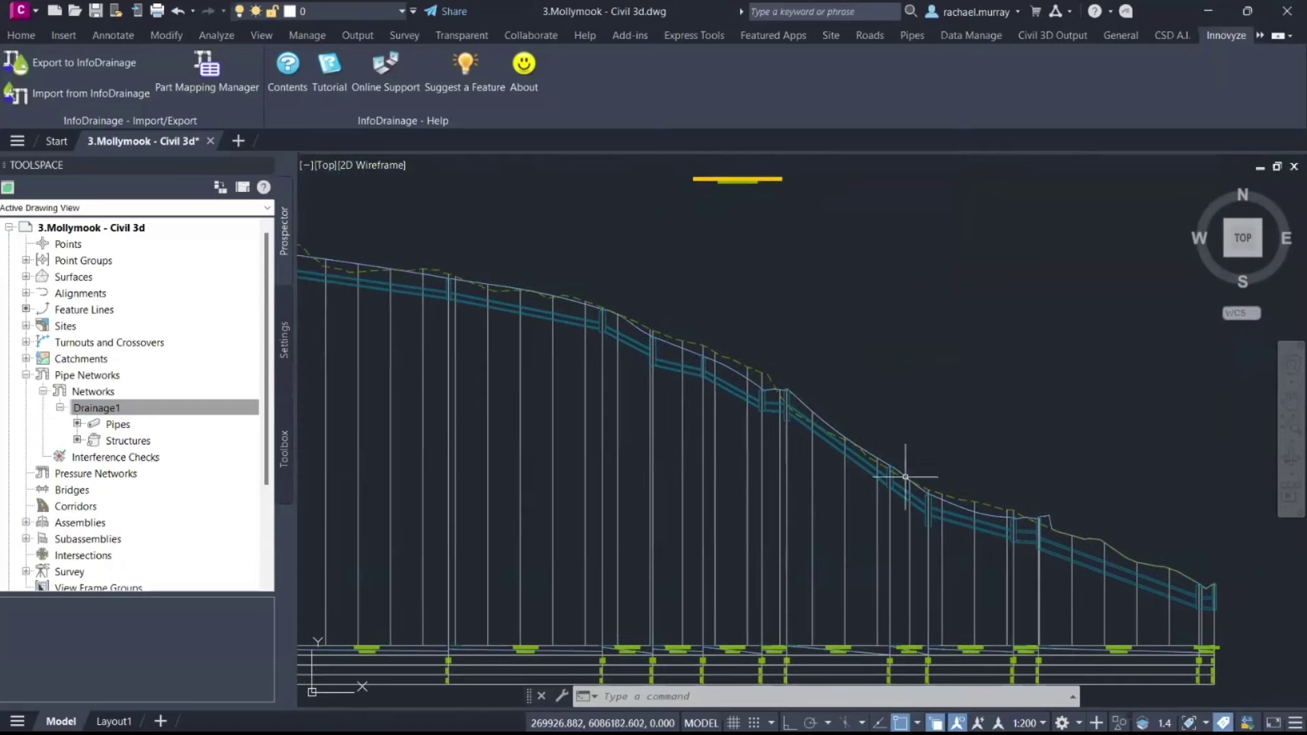
pyautogui.scroll(2, 613, 296)
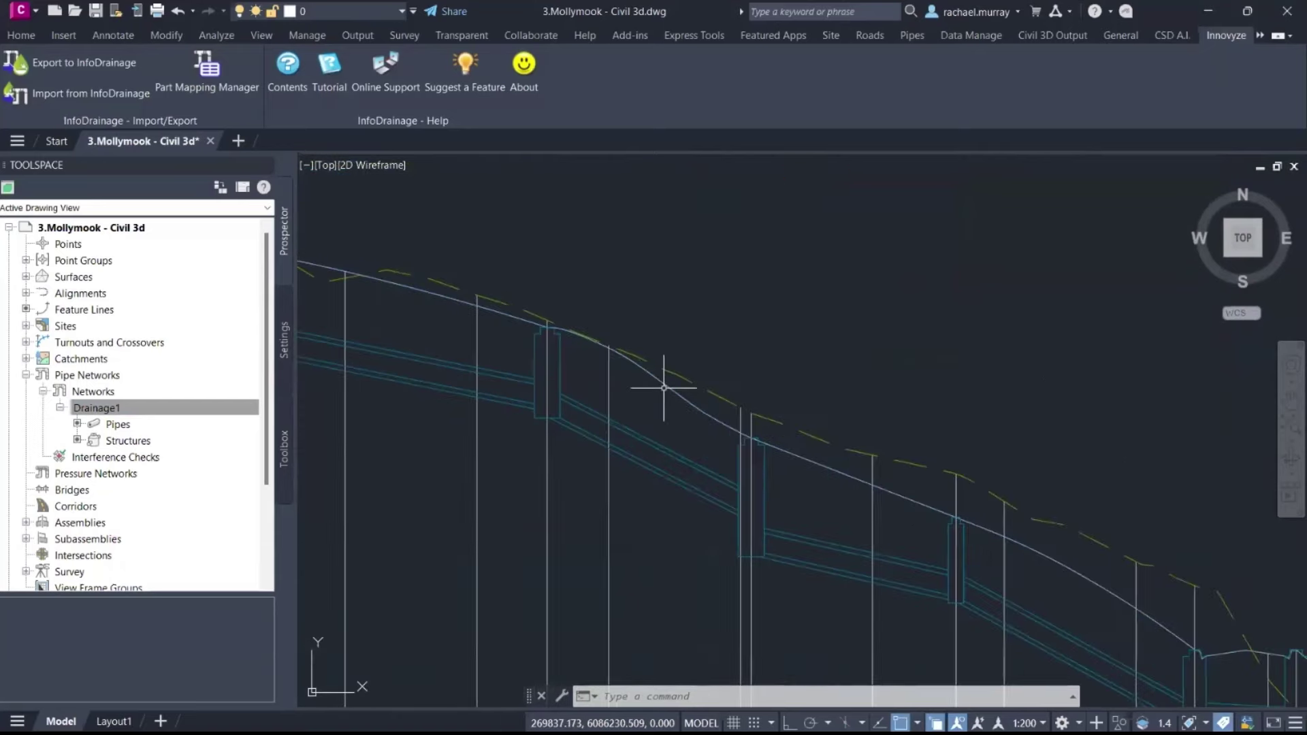